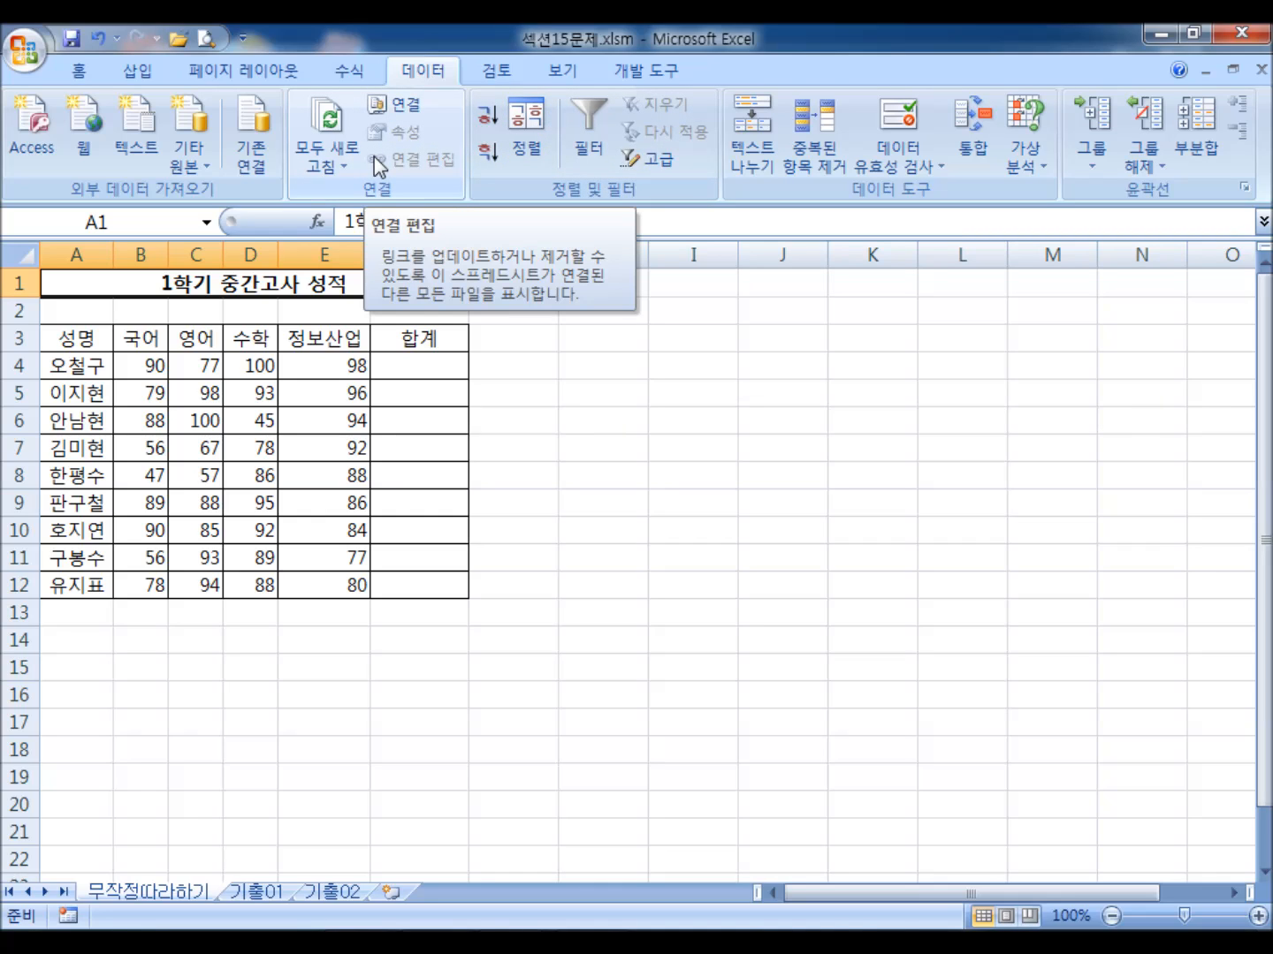
# - Show the Developer commands and examine the available form controls and ActiveX controls
pyautogui.click(652, 76)
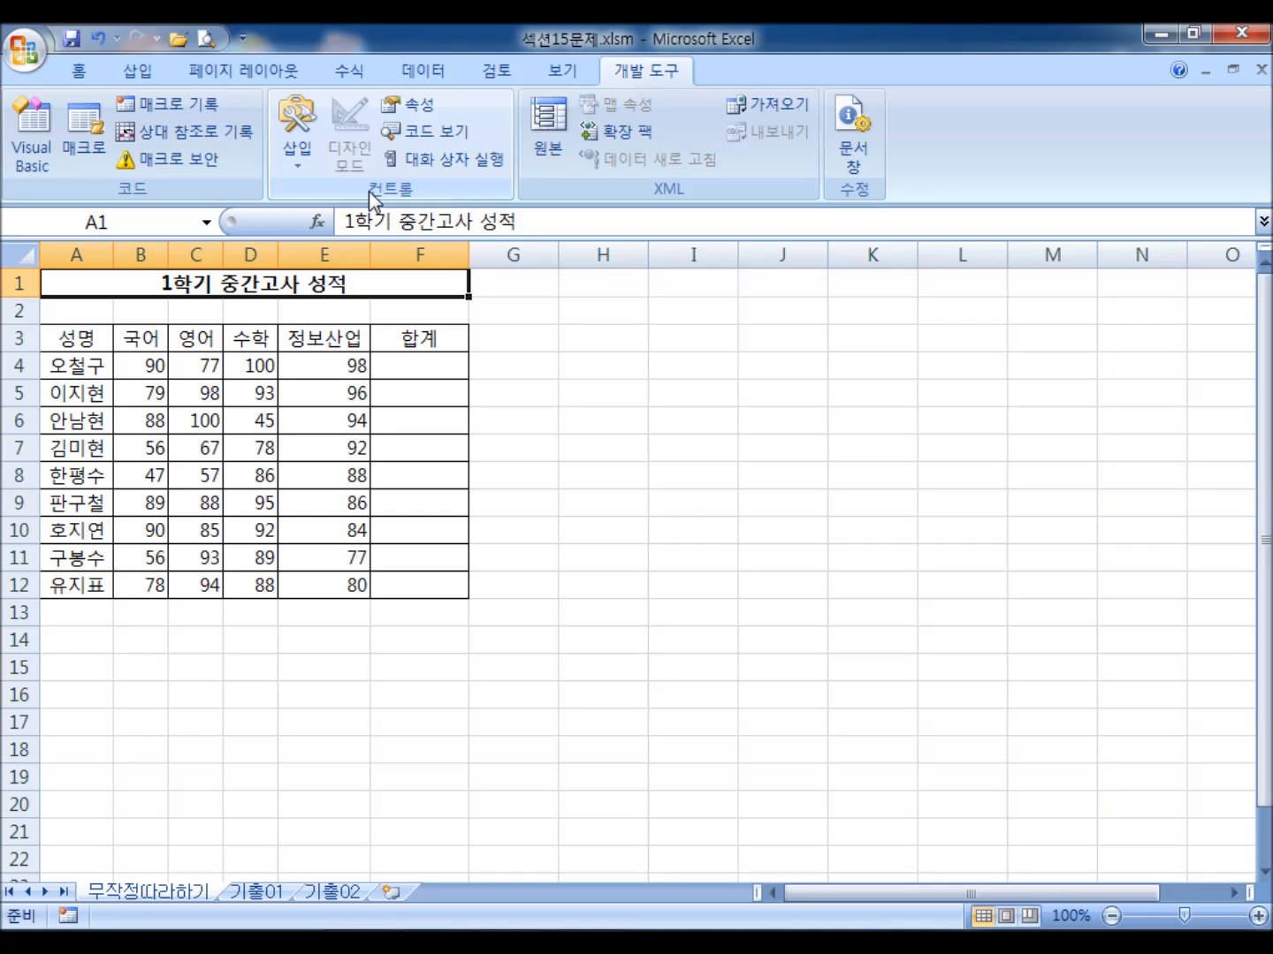
pyautogui.click(296, 161)
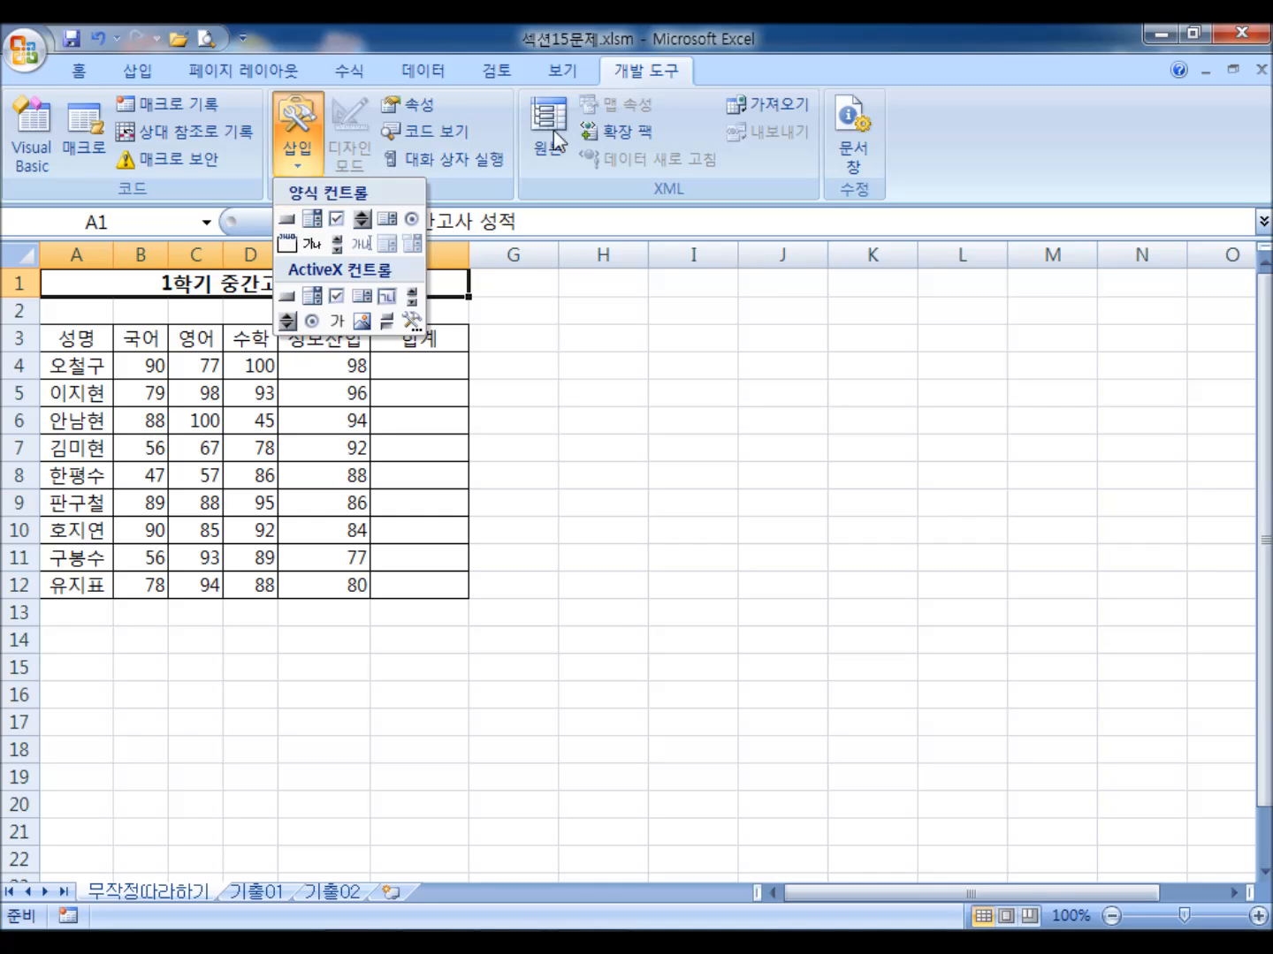
pyautogui.click(641, 77)
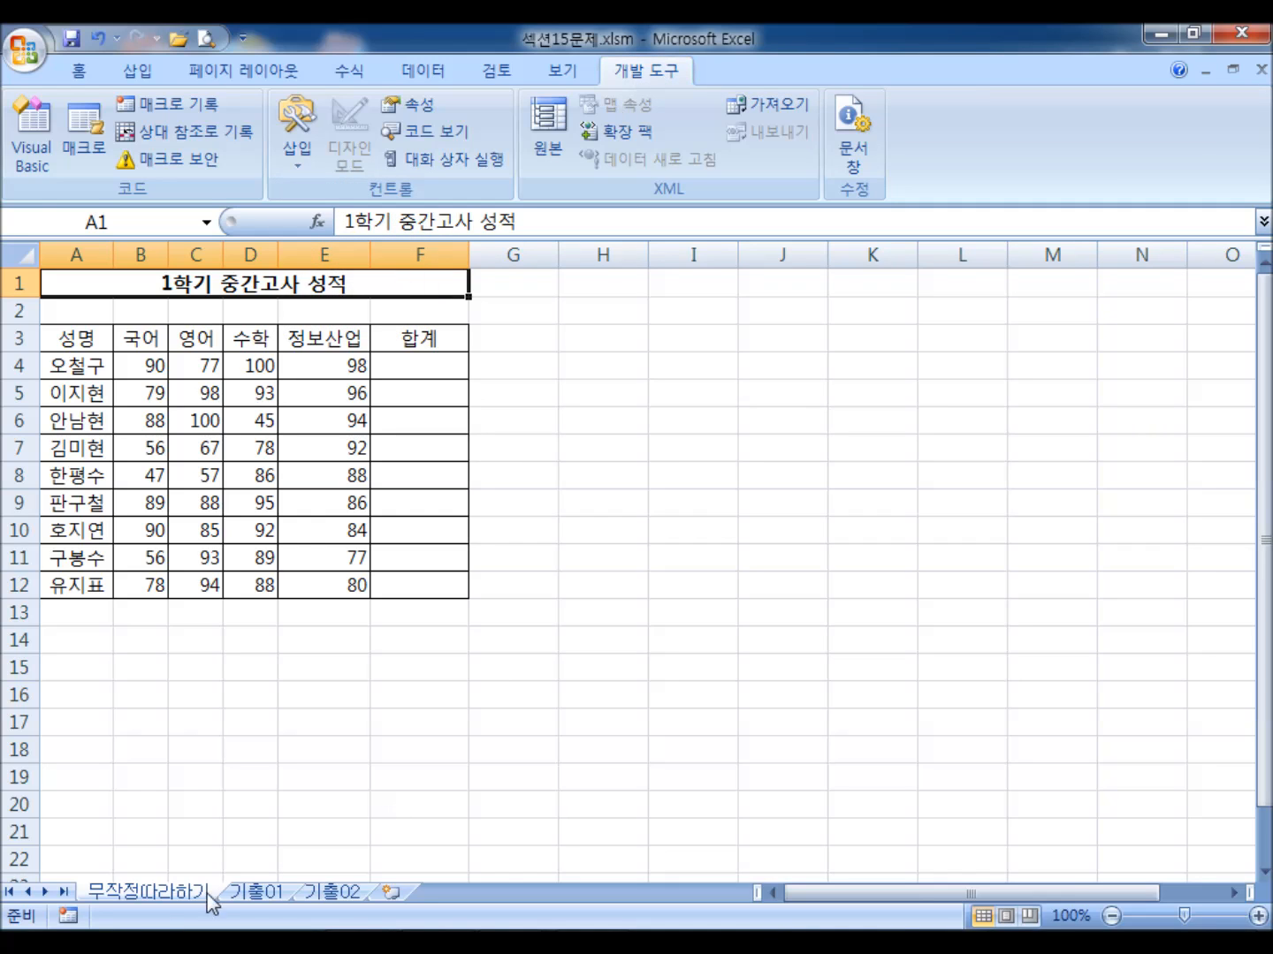
# - Launch Microsoft Excel 2010 and dismiss its startup dialog to reach the blank workbook
pyautogui.press('super')
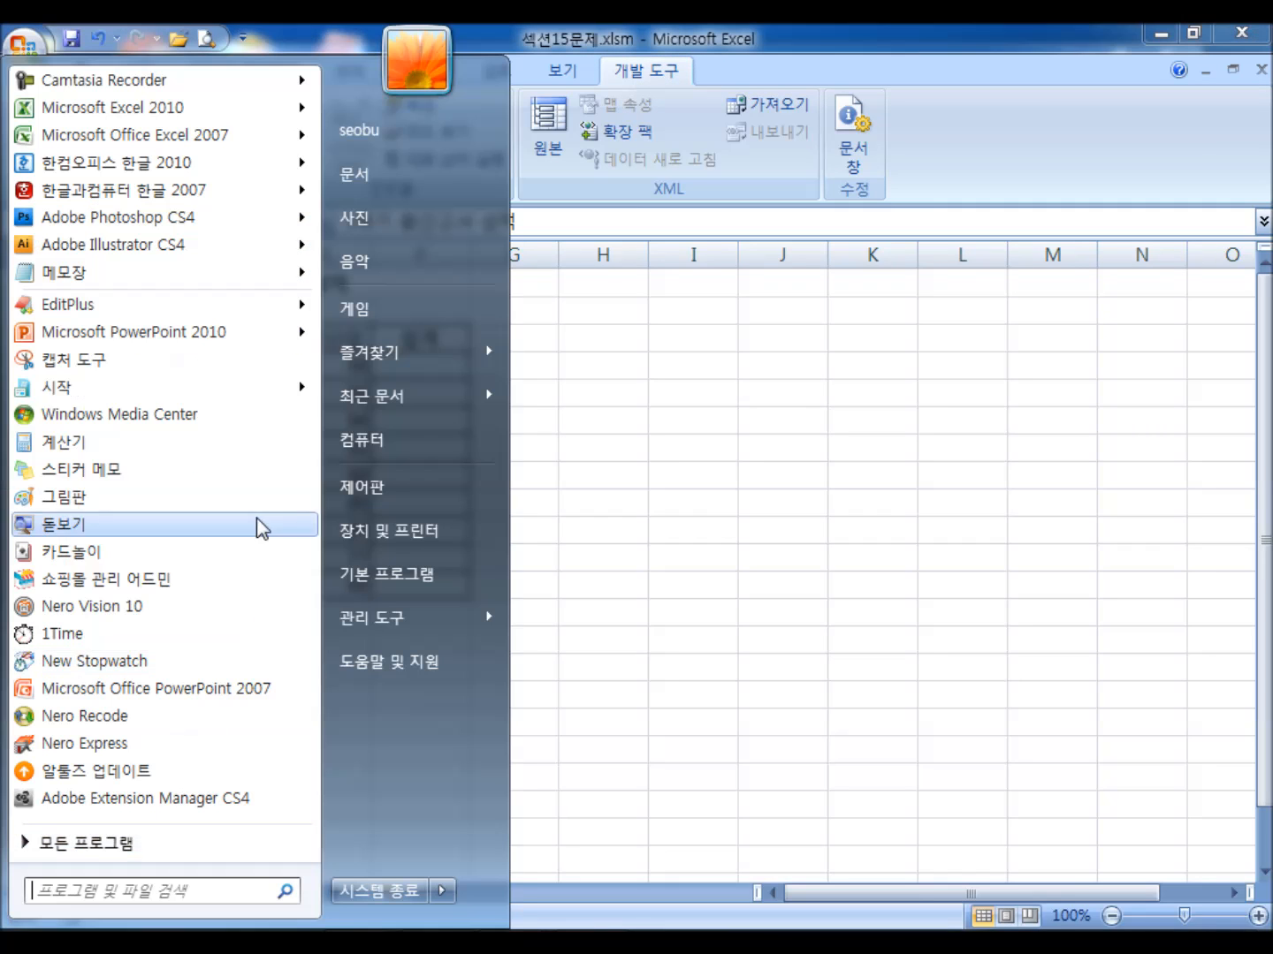
pyautogui.click(183, 112)
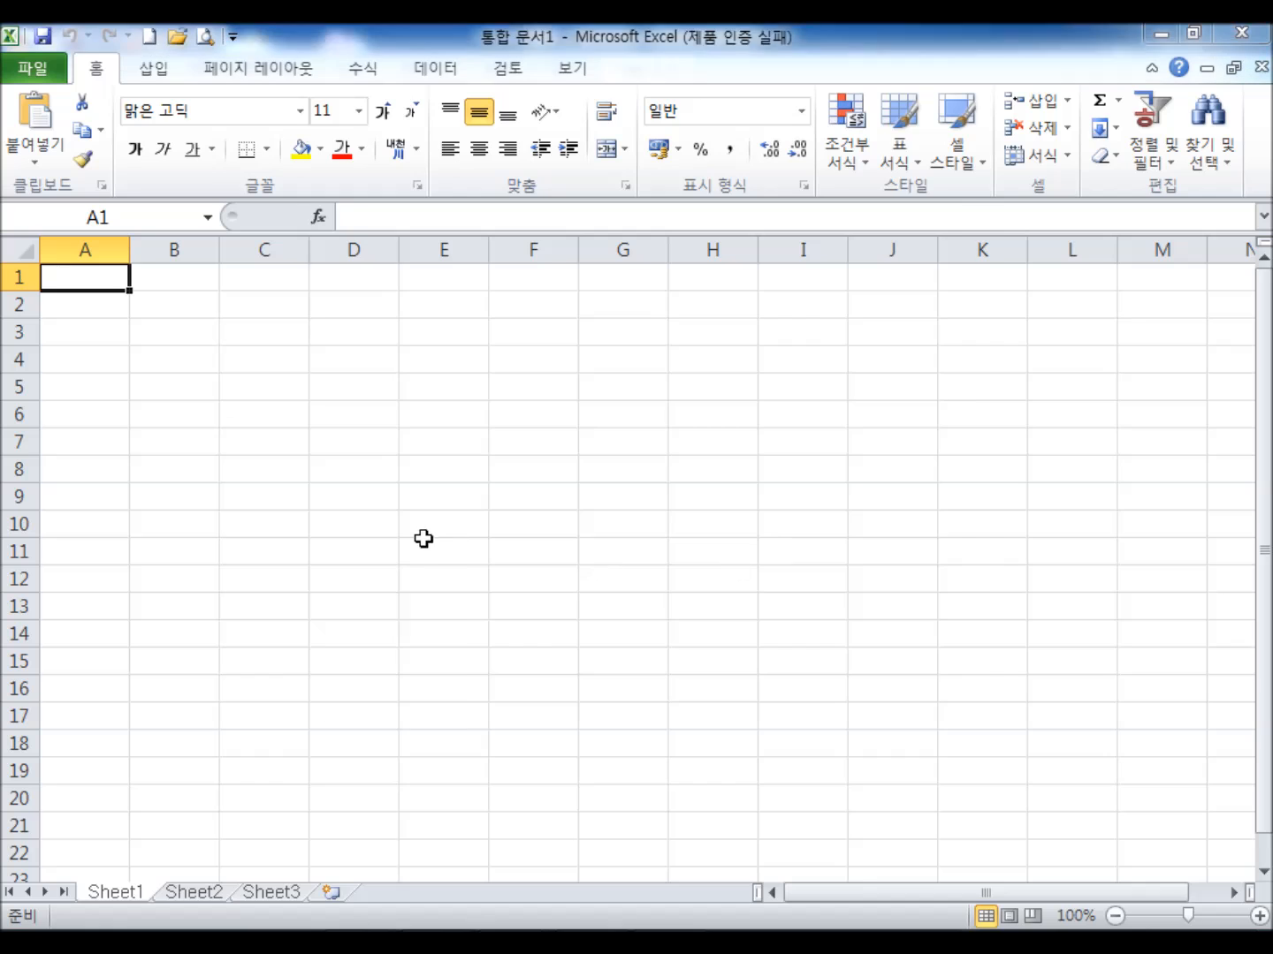
pyautogui.click(889, 719)
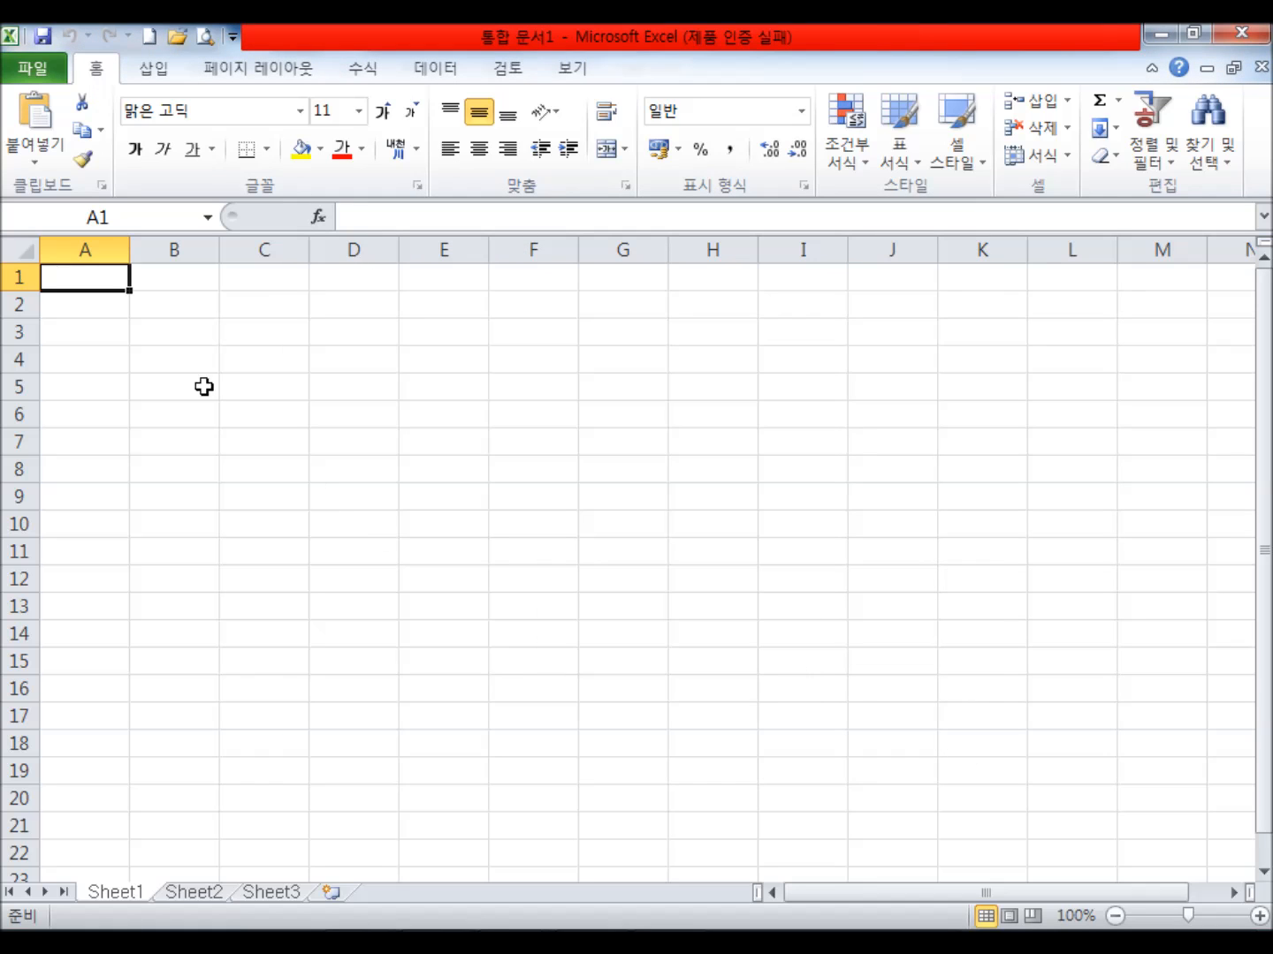
# - Shrink the Excel 2010 window and place it just beneath the Excel 2007 ribbon so both Home ribbons can be compared
pyautogui.doubleClick(382, 37)
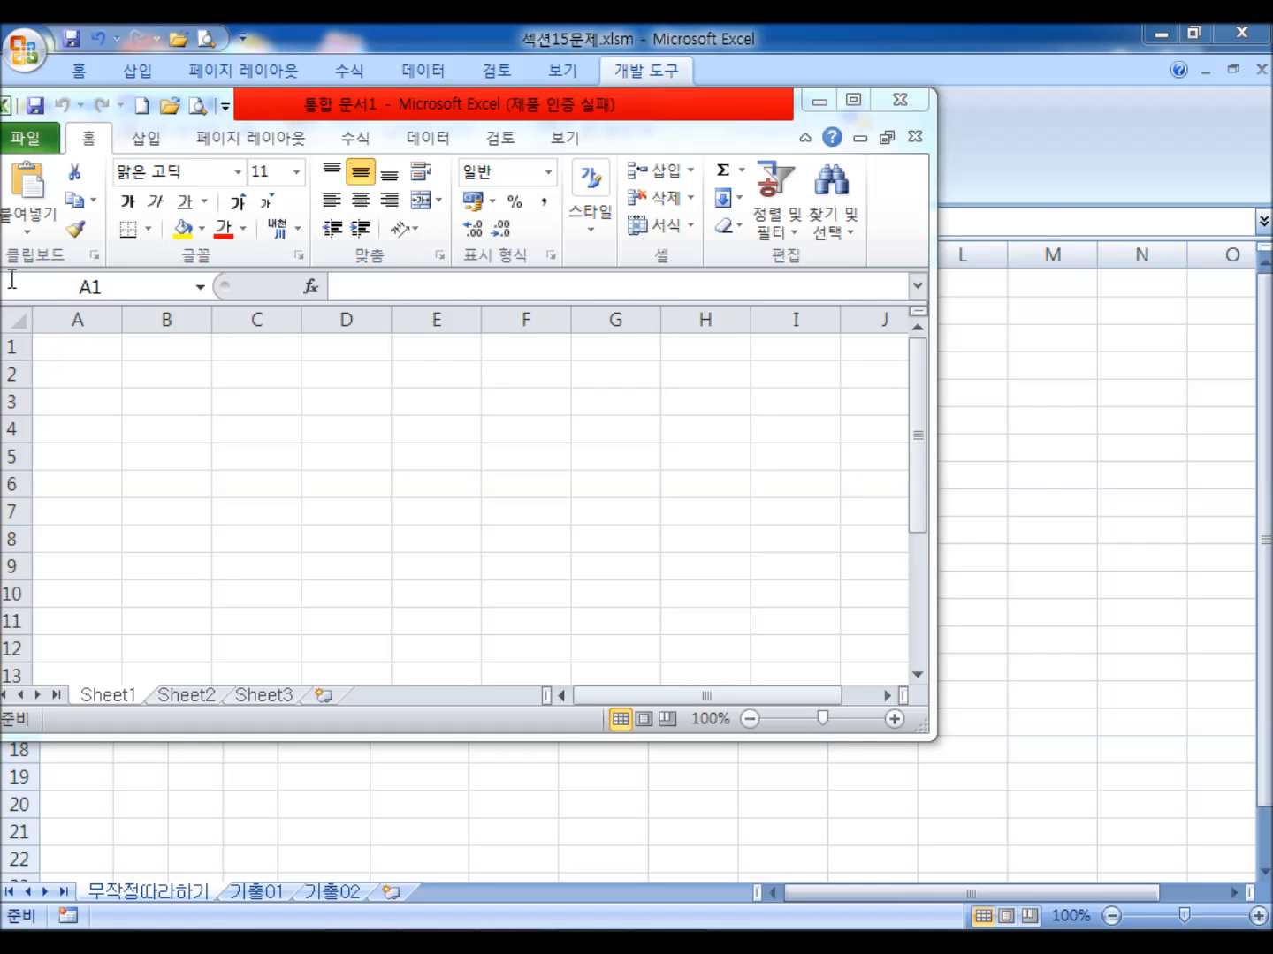
pyautogui.moveTo(370, 107); pyautogui.dragTo(392, 209)
pyautogui.click(70, 69)
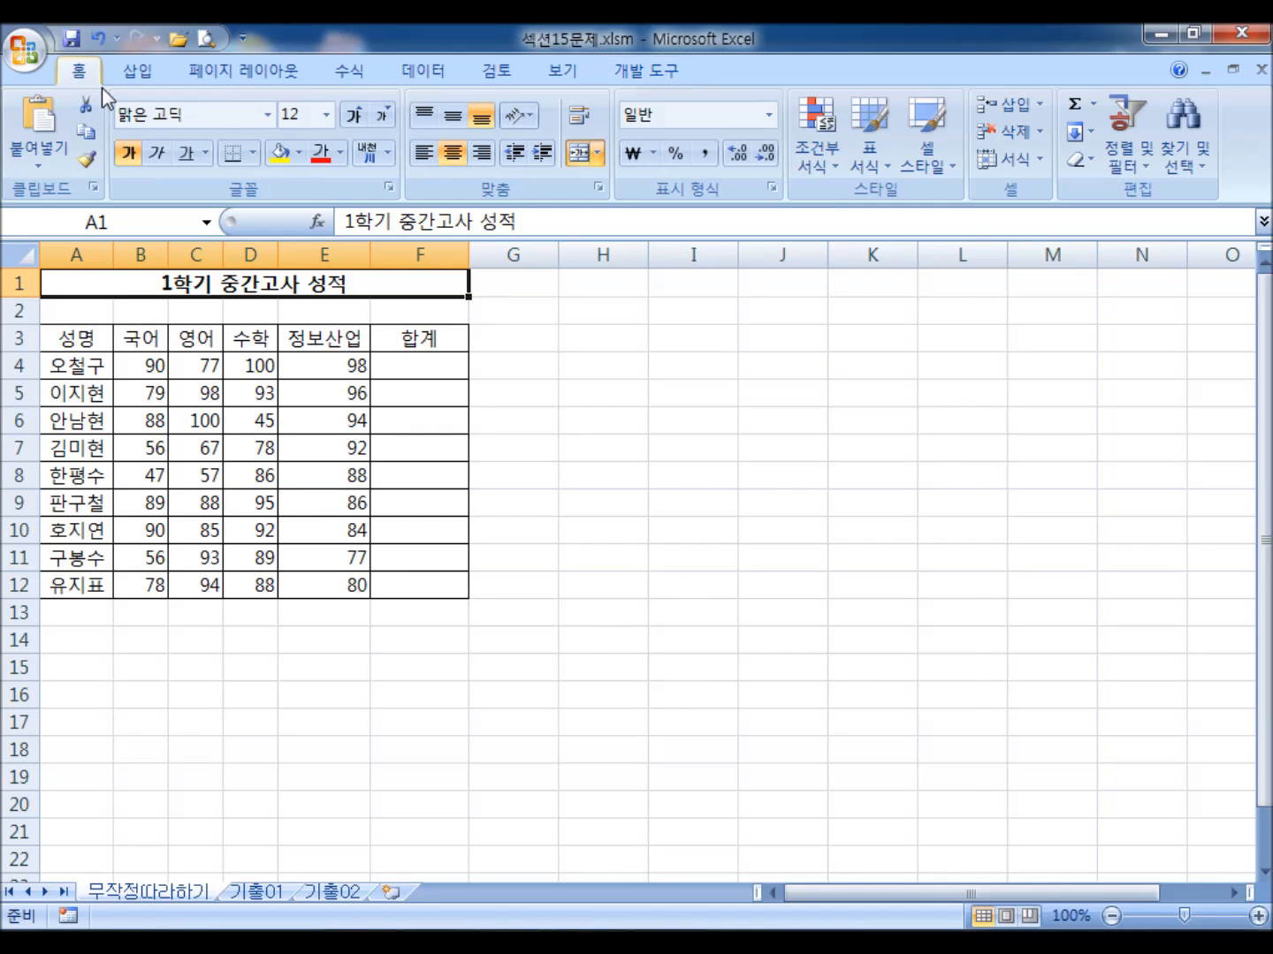
pyautogui.hotkey('alt', 'Tab')
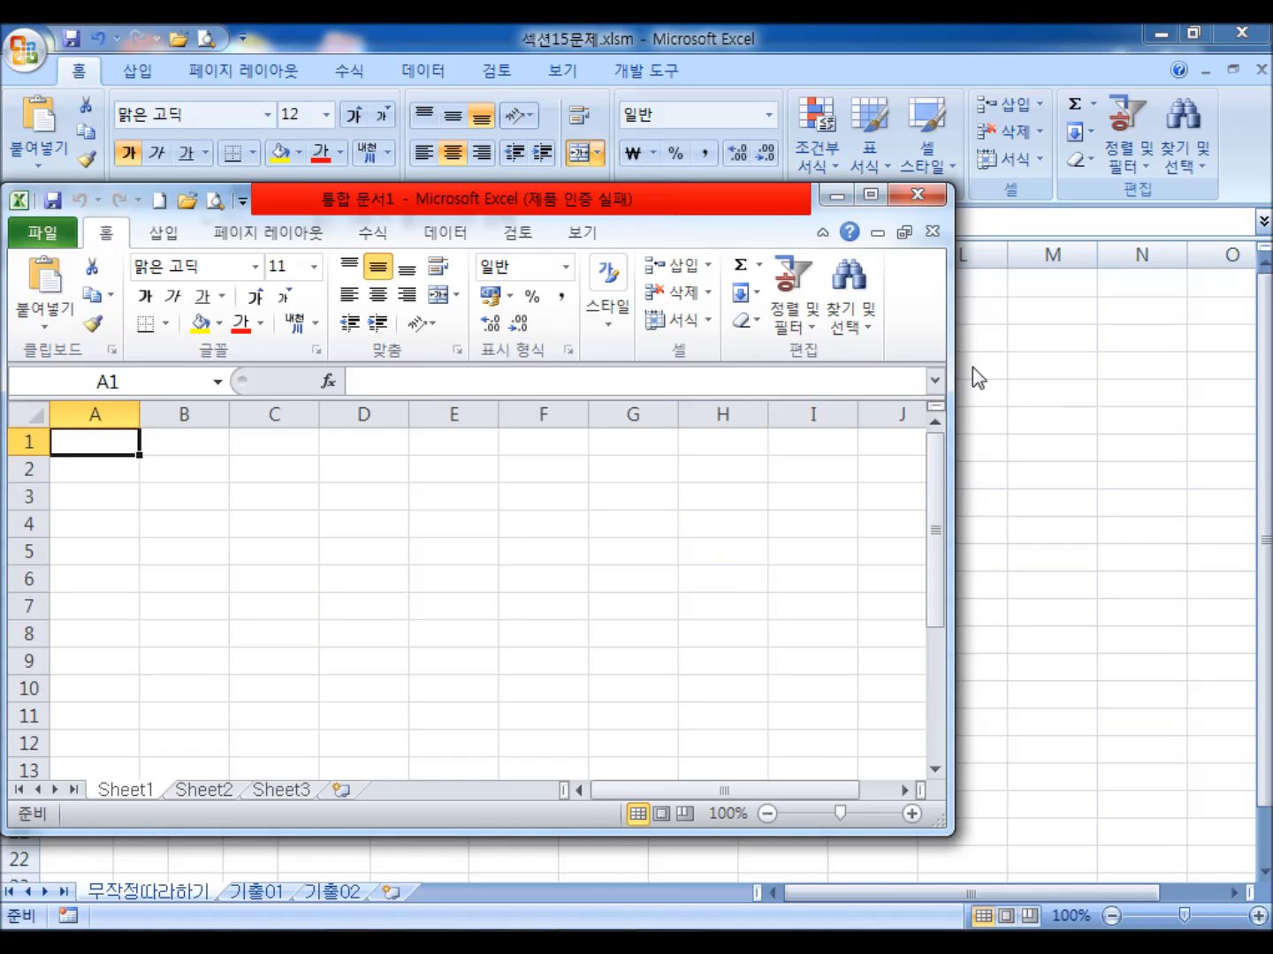
pyautogui.moveTo(951, 354); pyautogui.dragTo(1266, 364)
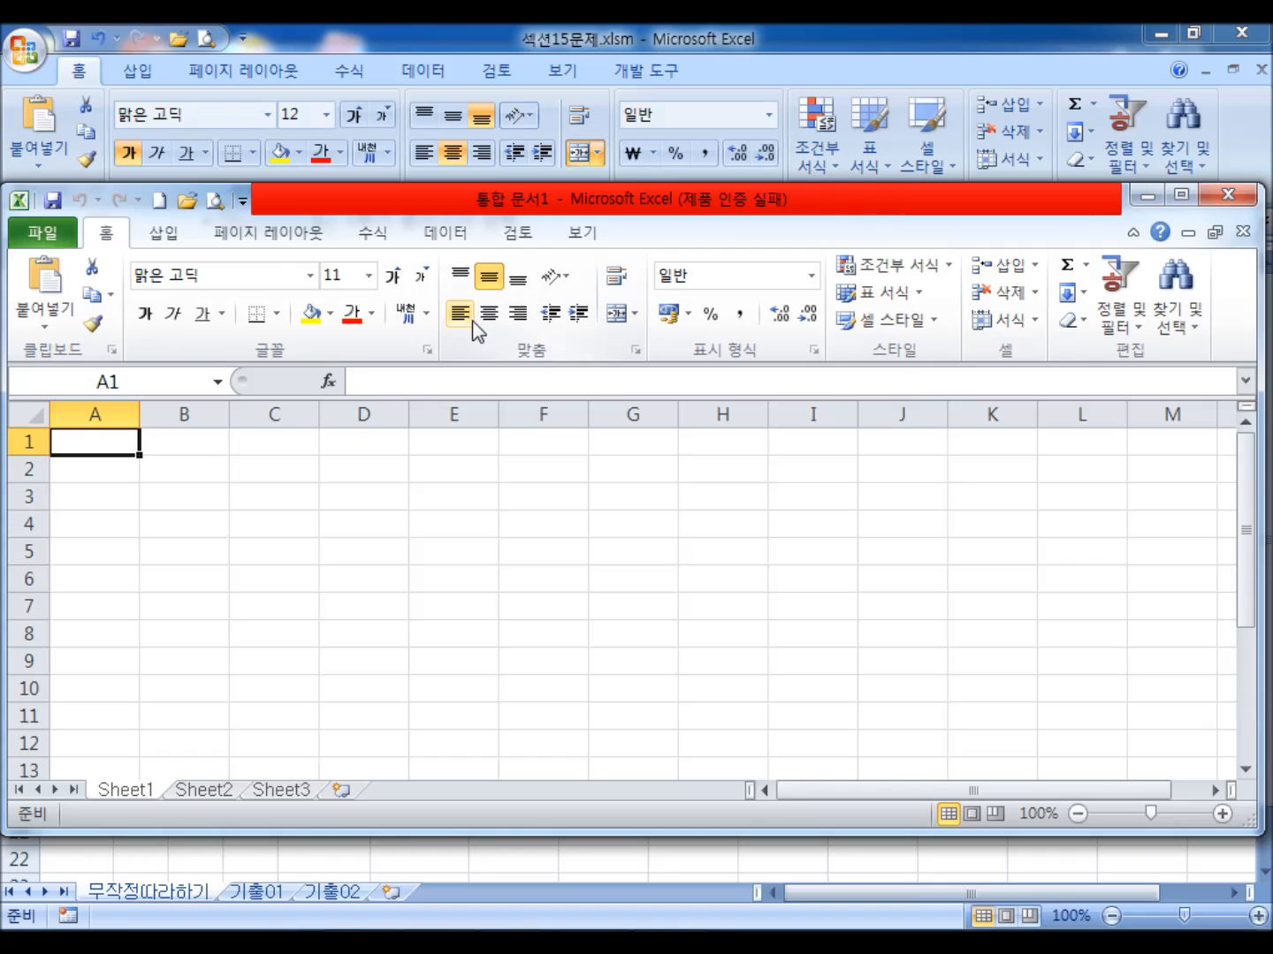
pyautogui.moveTo(684, 196); pyautogui.dragTo(681, 222)
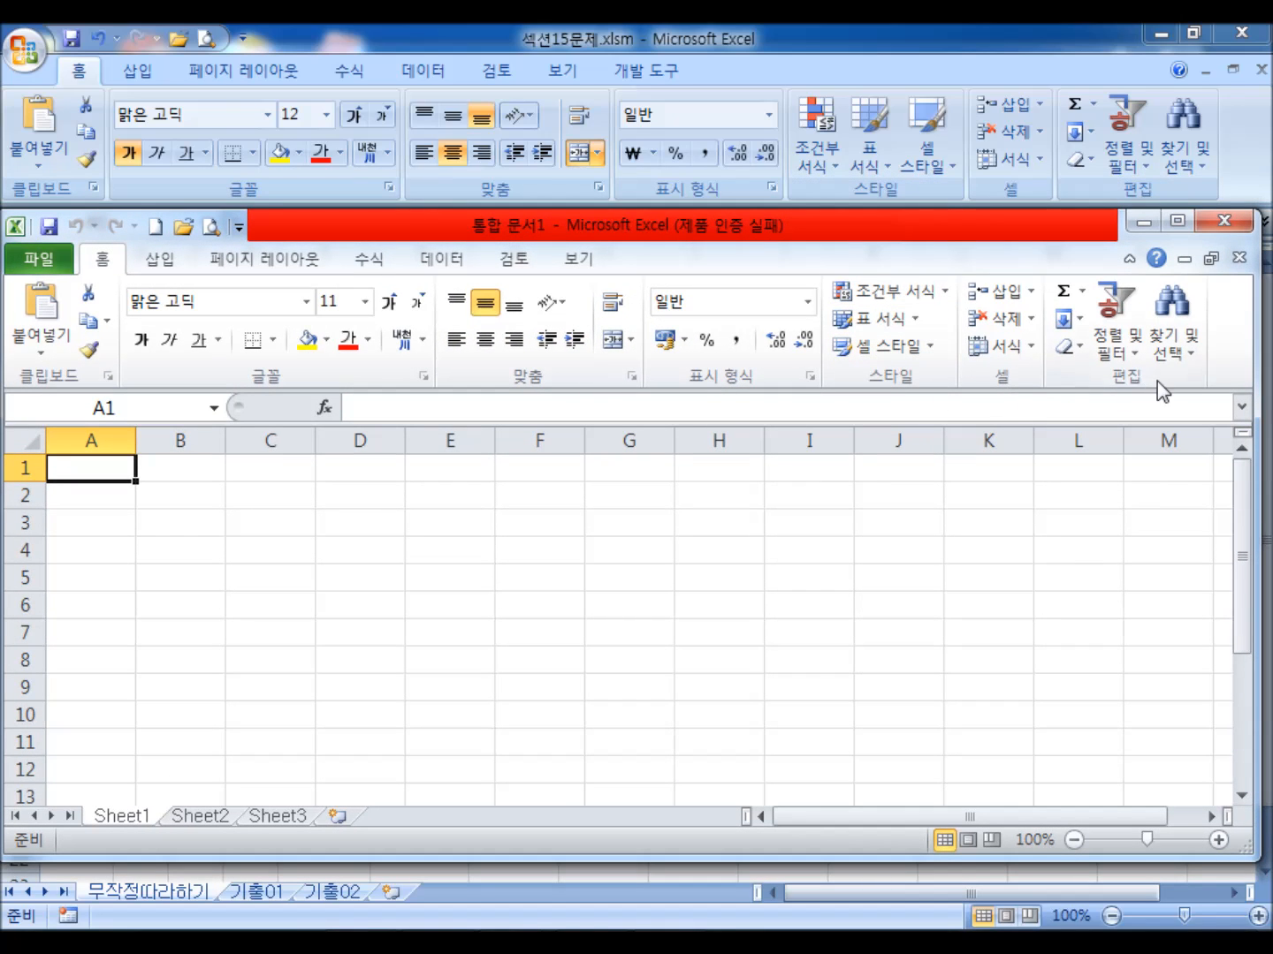
# - Display the Insert commands in both Excel 2007 and Excel 2010 to compare the two ribbons
pyautogui.click(150, 75)
pyautogui.hotkey('alt', 'Tab')
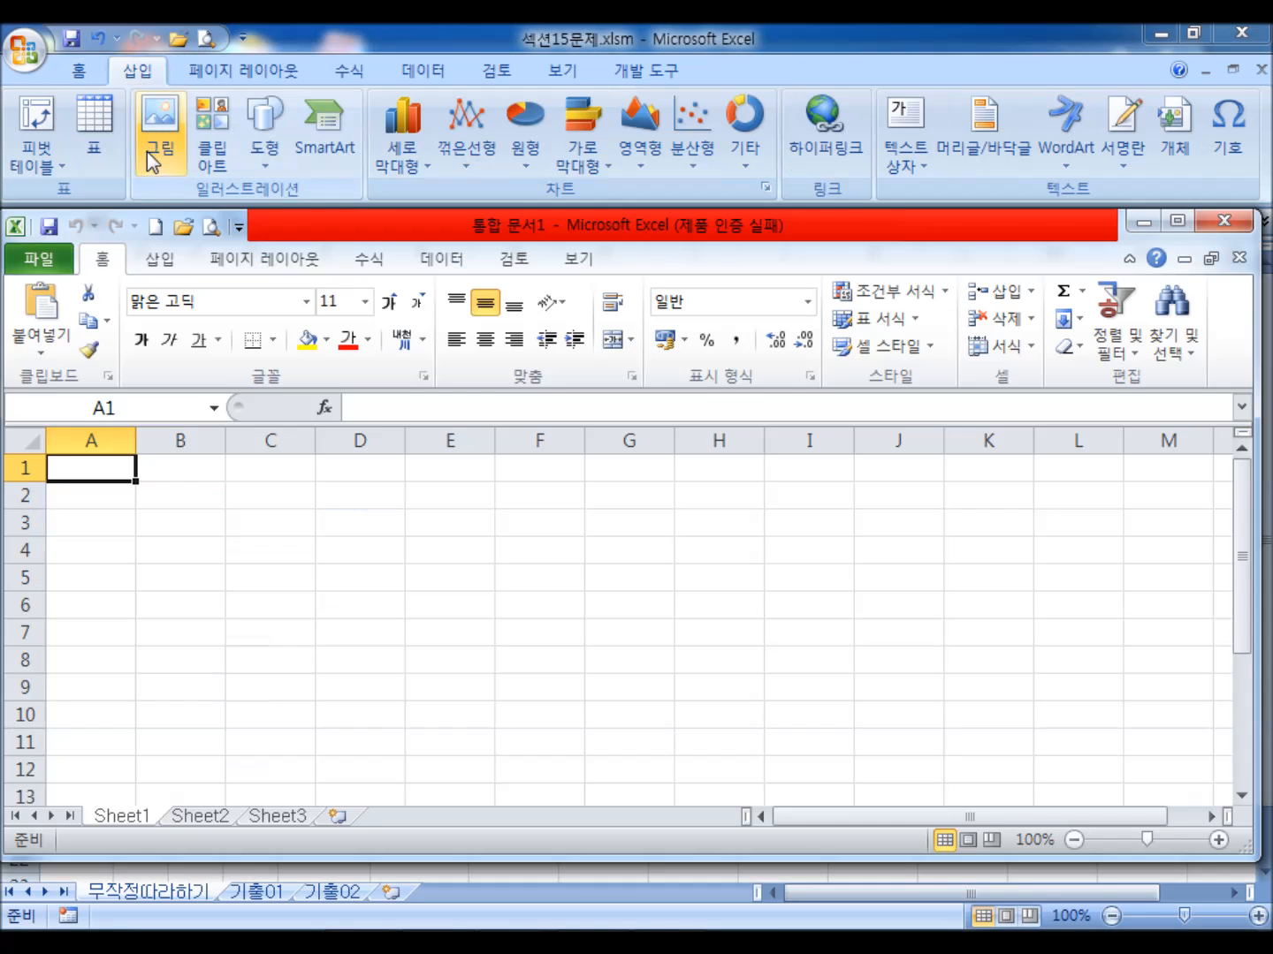
pyautogui.click(162, 259)
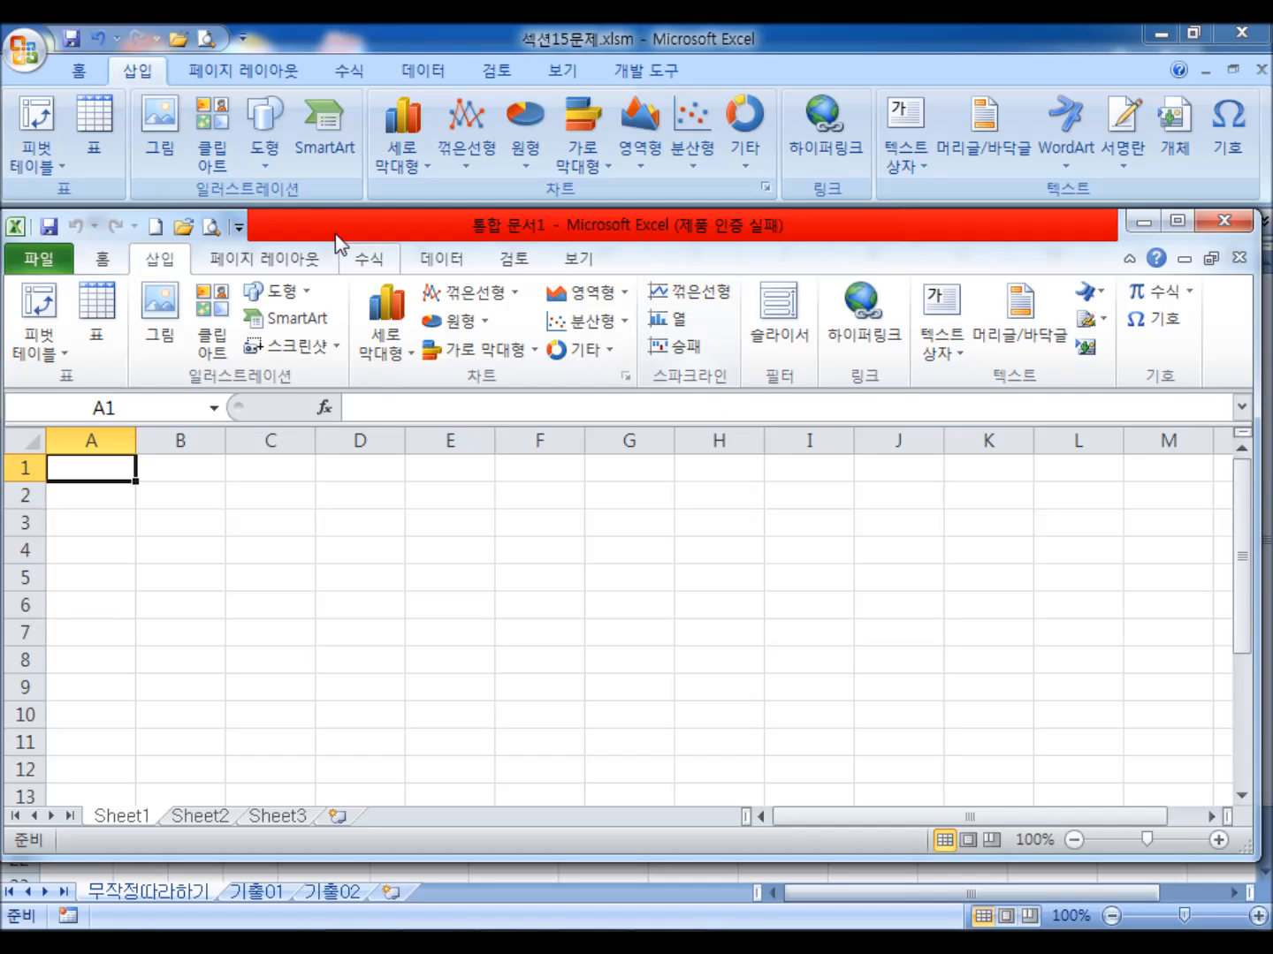
# - Switch to the Excel 2007 workbook and turn off the 리본 메뉴에 개발 도구 탭 표시 option in its Excel options
pyautogui.click(629, 79)
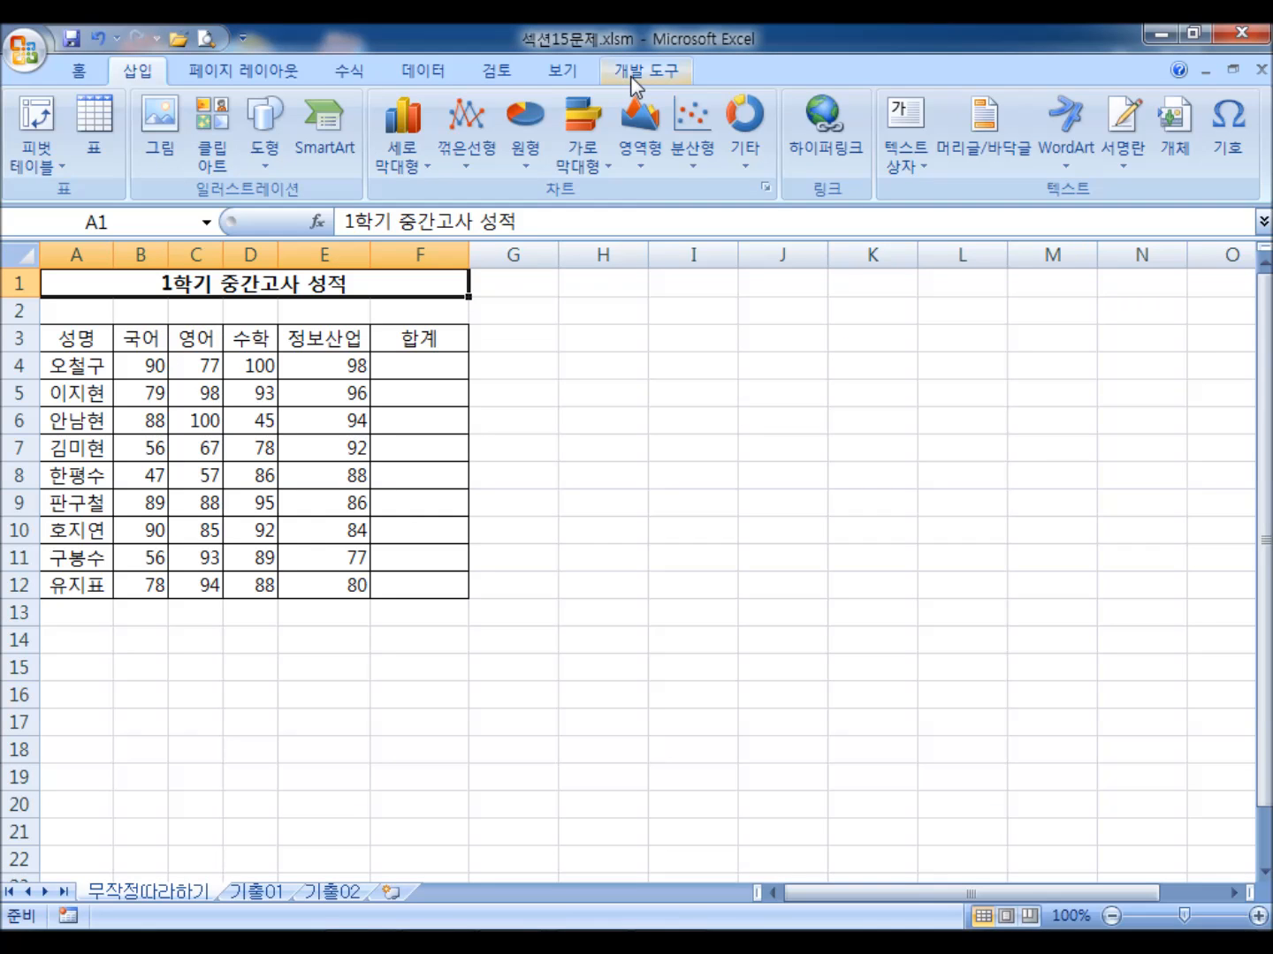
pyautogui.click(631, 75)
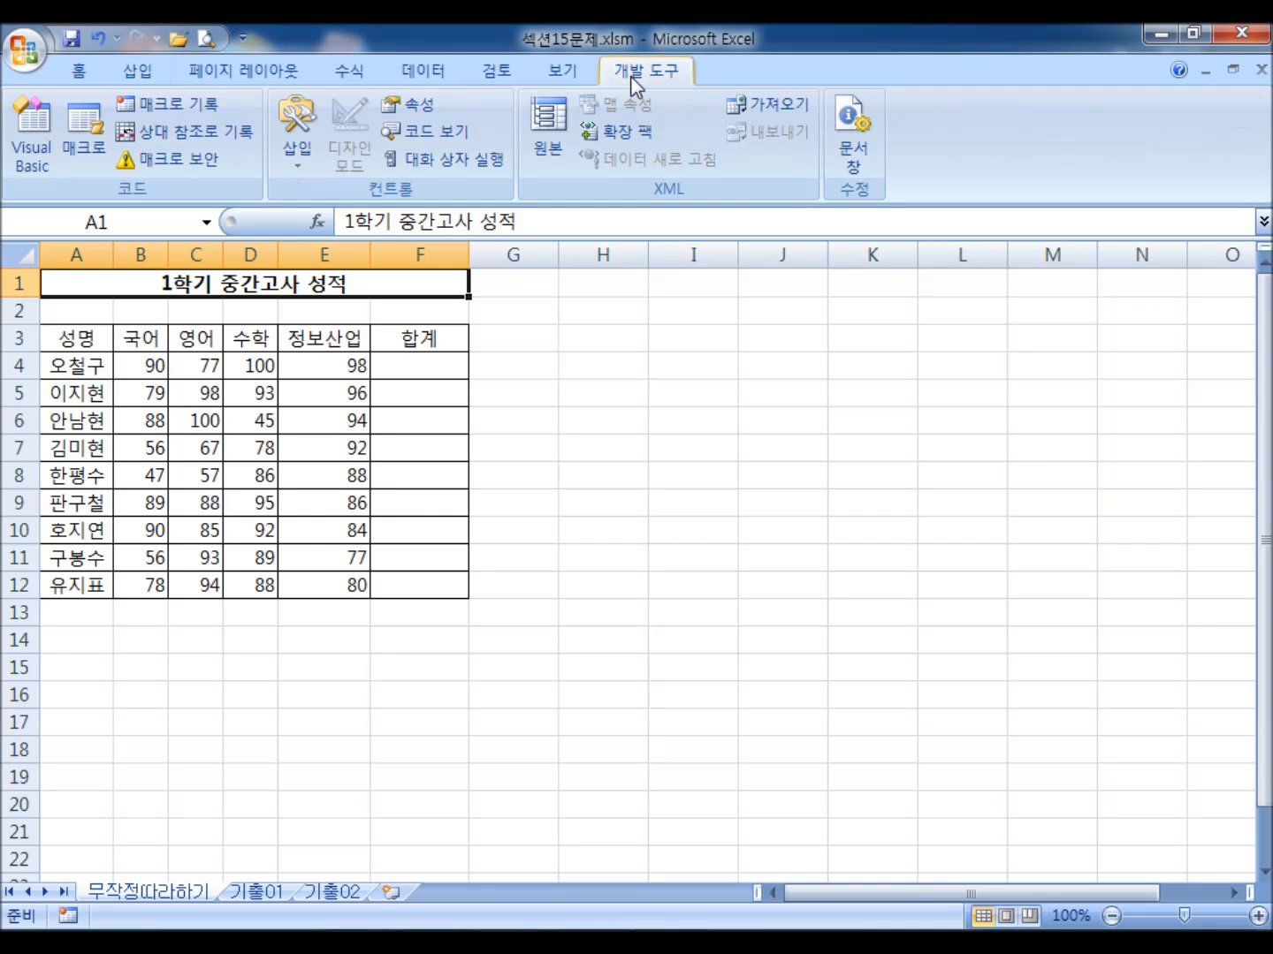
pyautogui.click(22, 49)
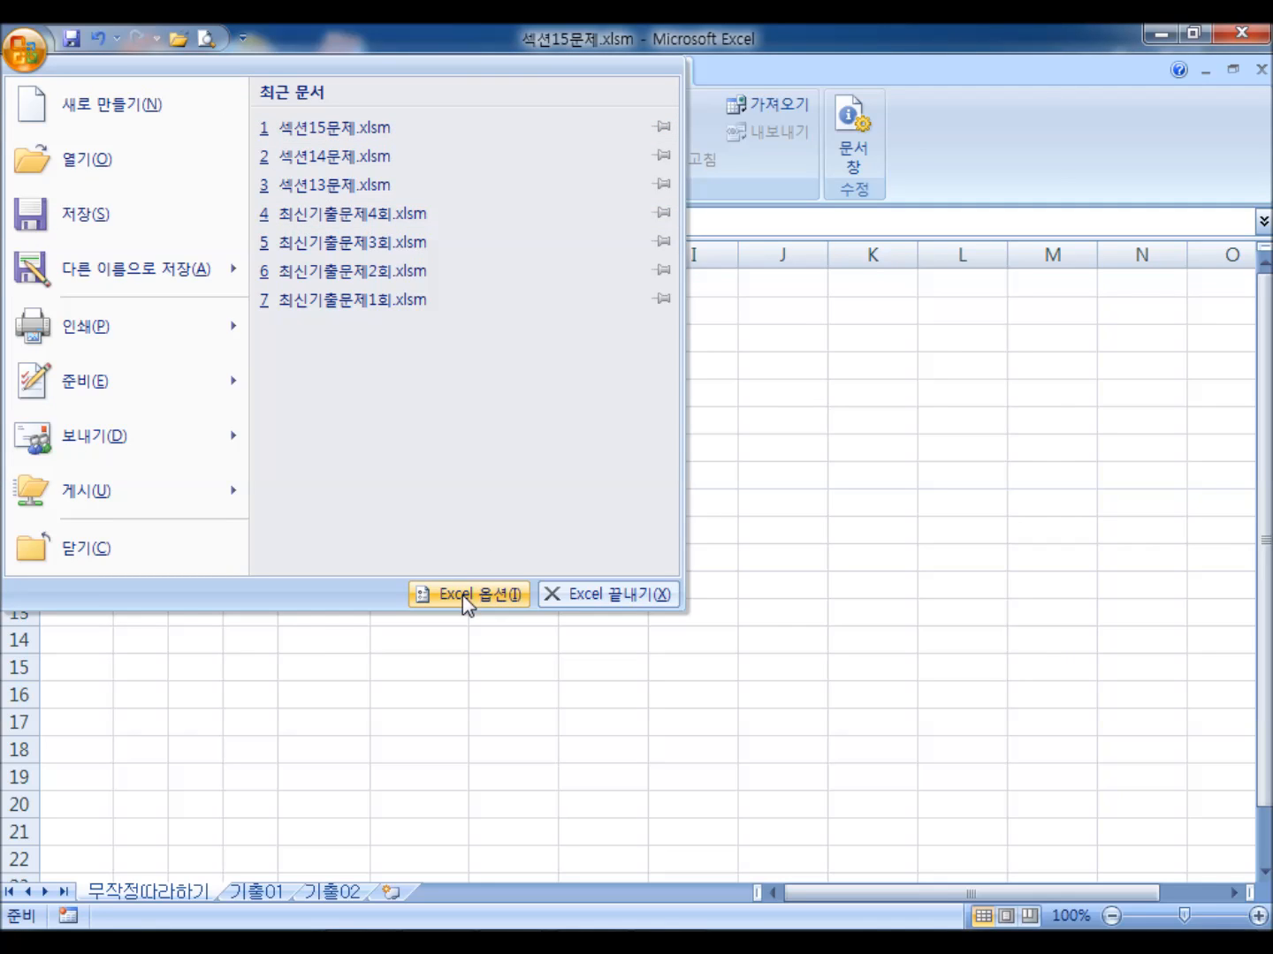
pyautogui.press('Escape')
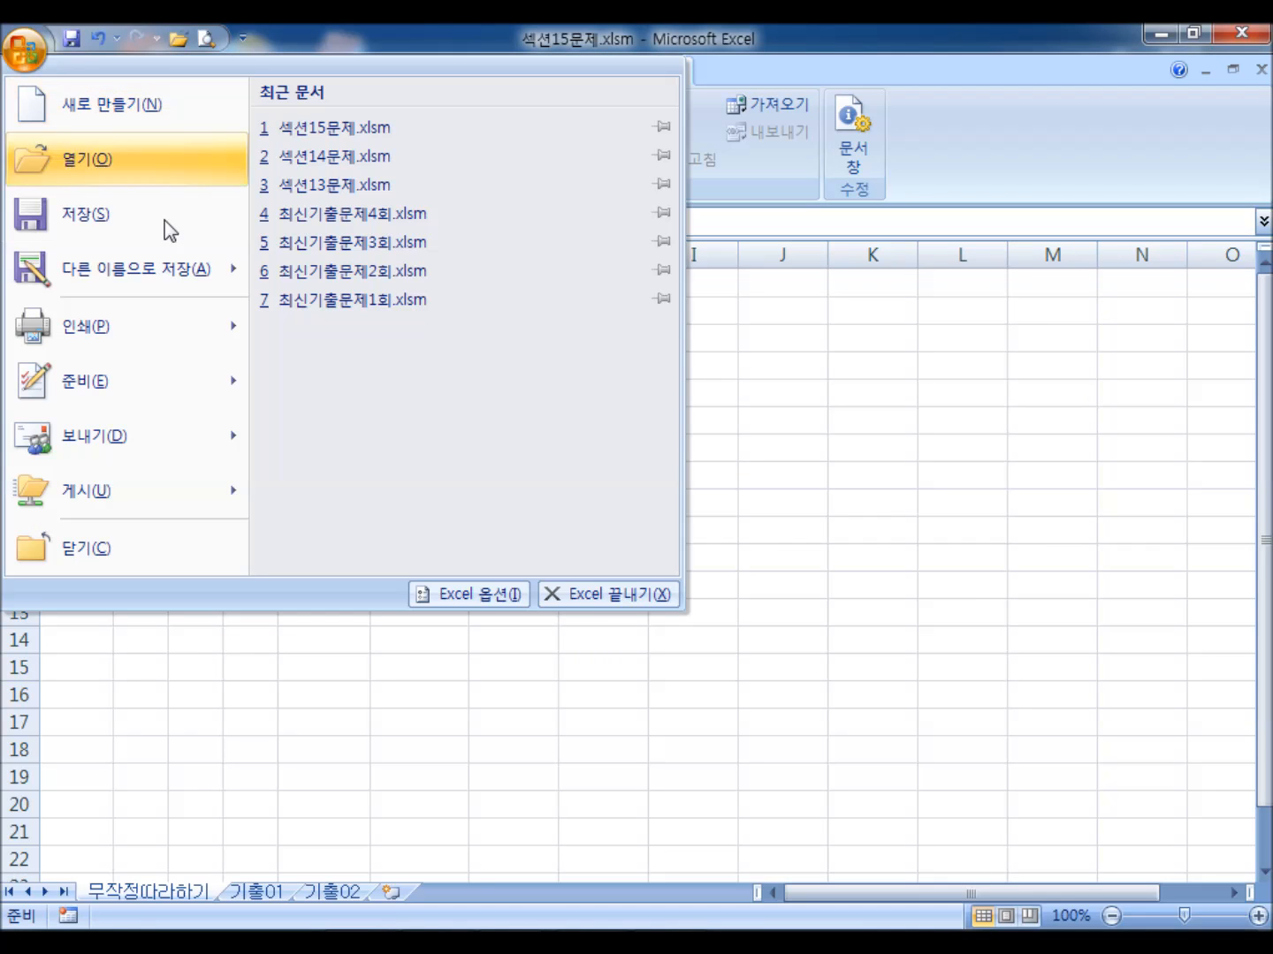
pyautogui.click(472, 601)
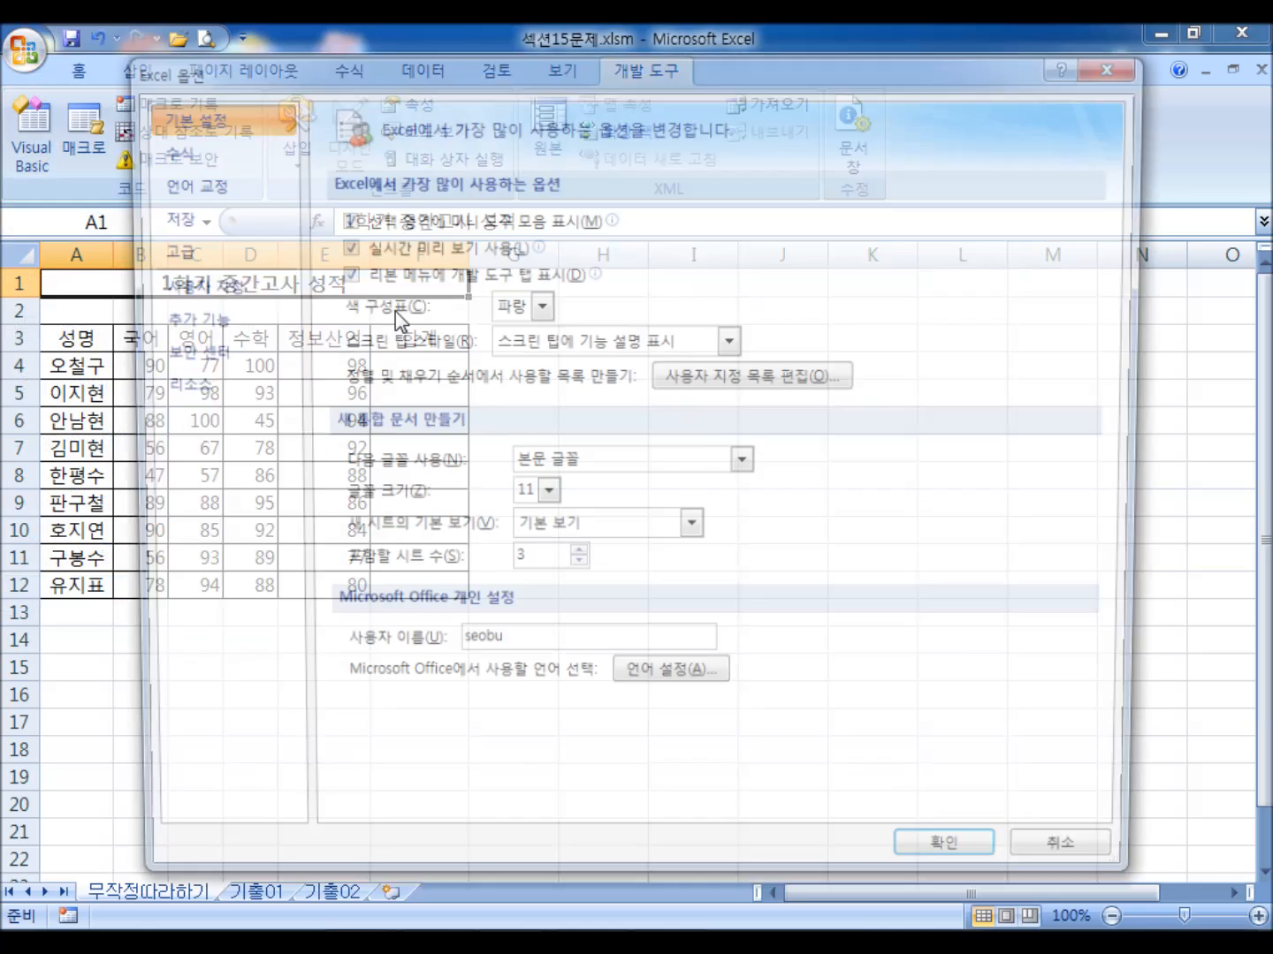
pyautogui.click(345, 275)
pyautogui.click(347, 275)
pyautogui.click(345, 274)
pyautogui.click(346, 275)
pyautogui.click(346, 275)
pyautogui.click(346, 275)
pyautogui.click(346, 274)
pyautogui.click(958, 870)
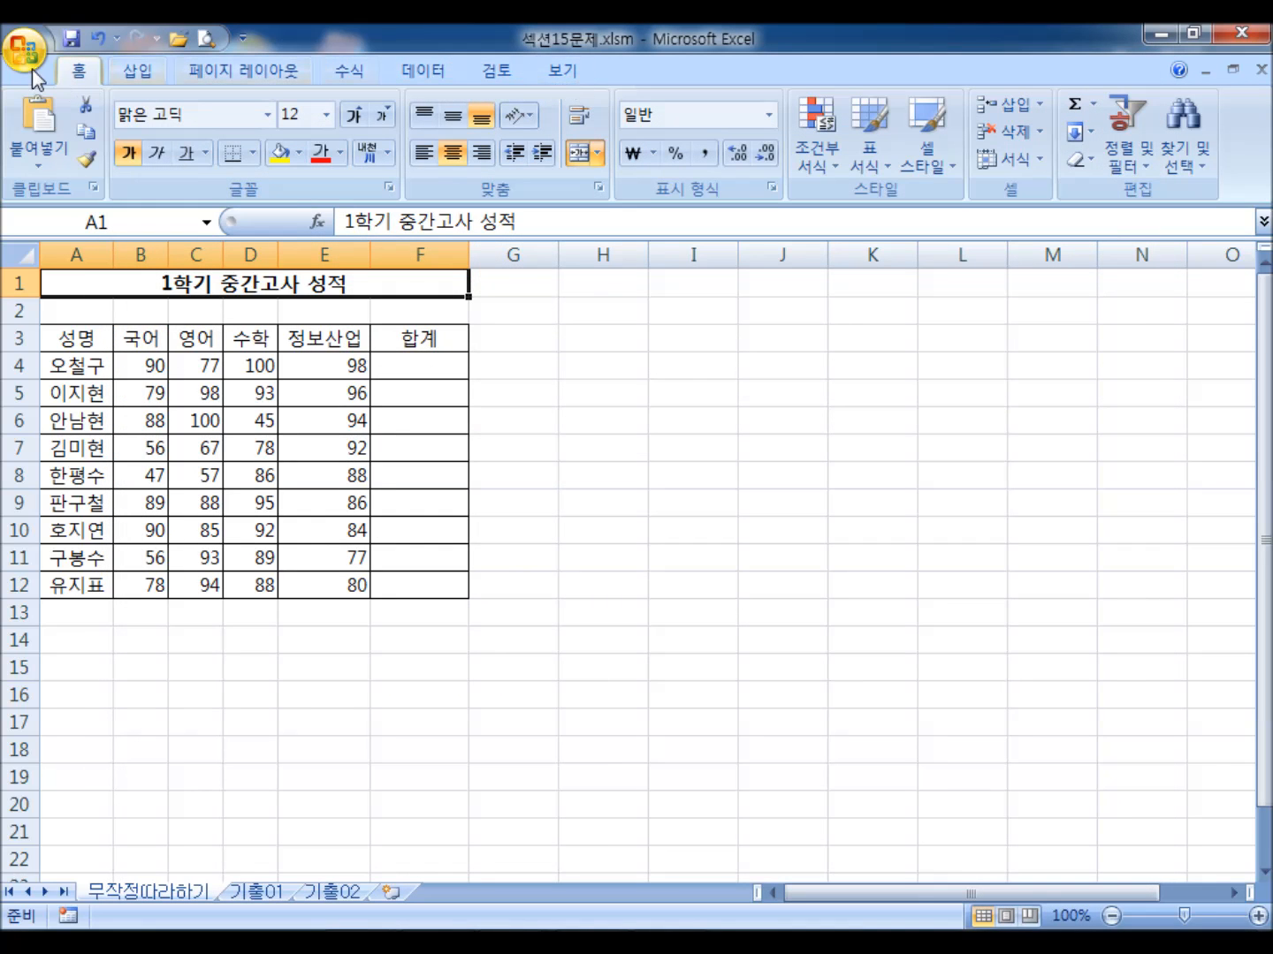
# - Turn on 리본 메뉴에 개발 도구 탭 표시 in the Excel 2007 options and display the Developer commands
pyautogui.click(23, 53)
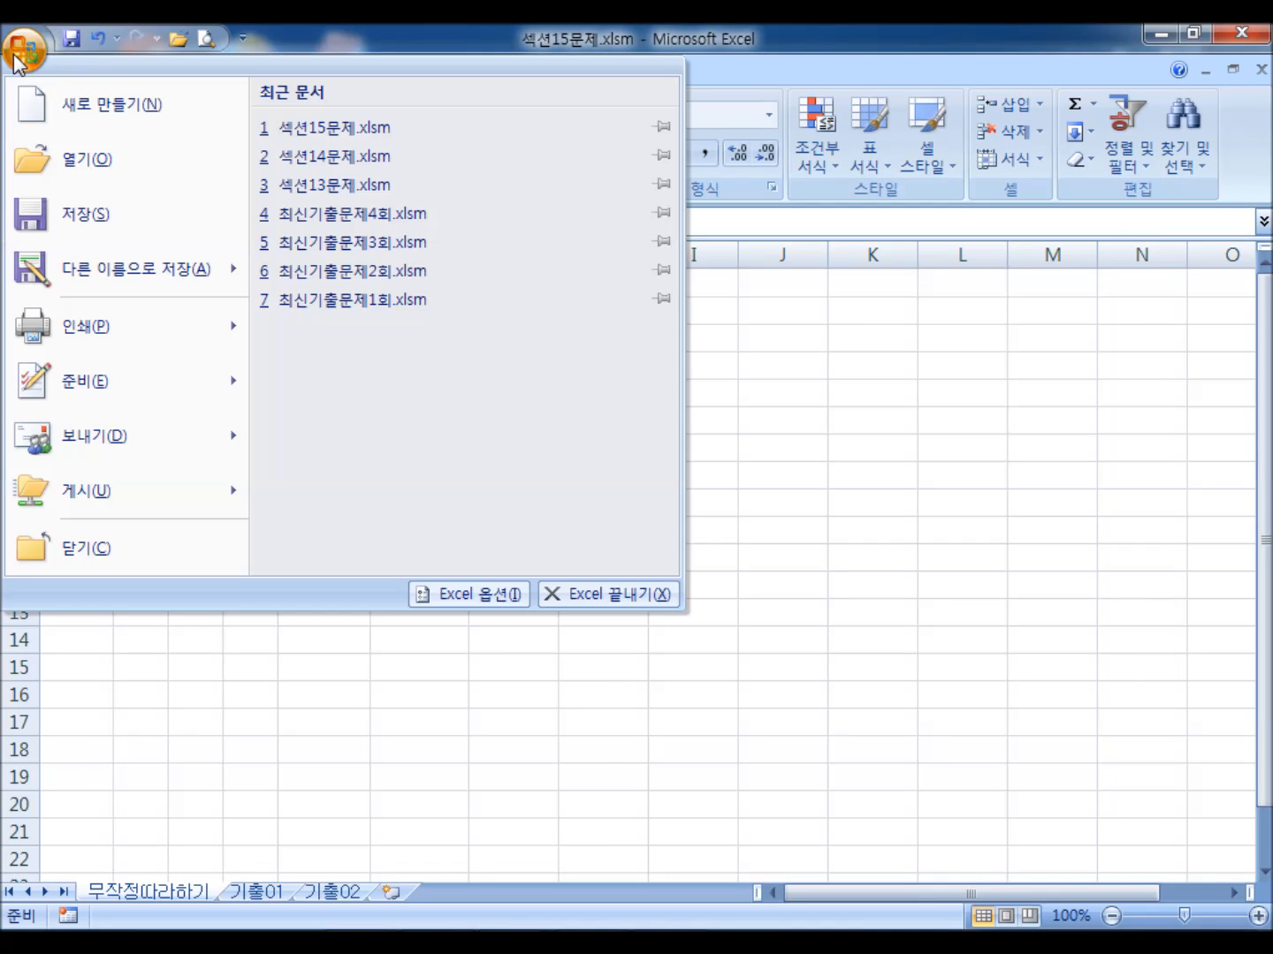
pyautogui.click(466, 593)
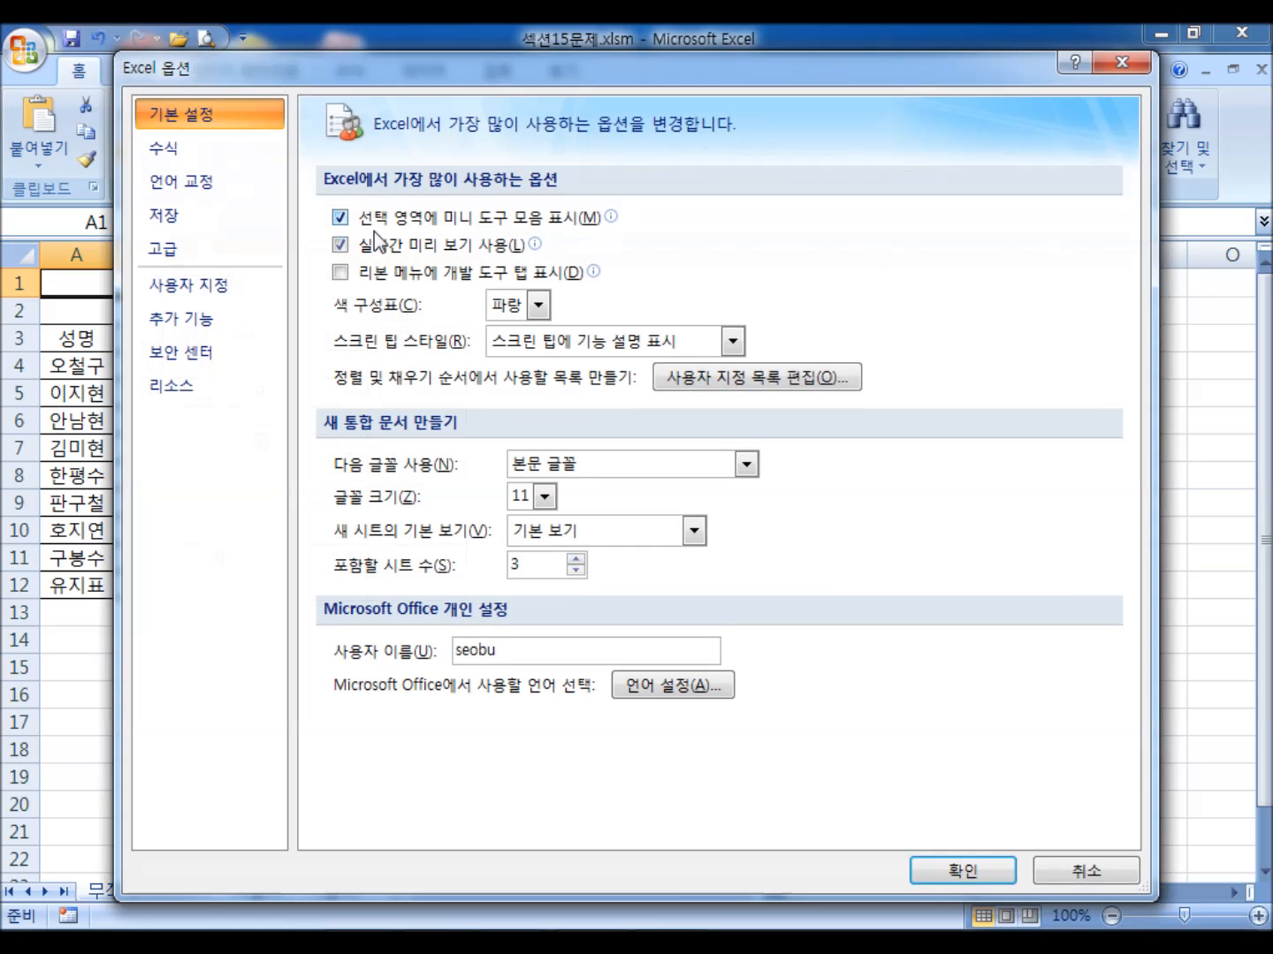
pyautogui.click(375, 274)
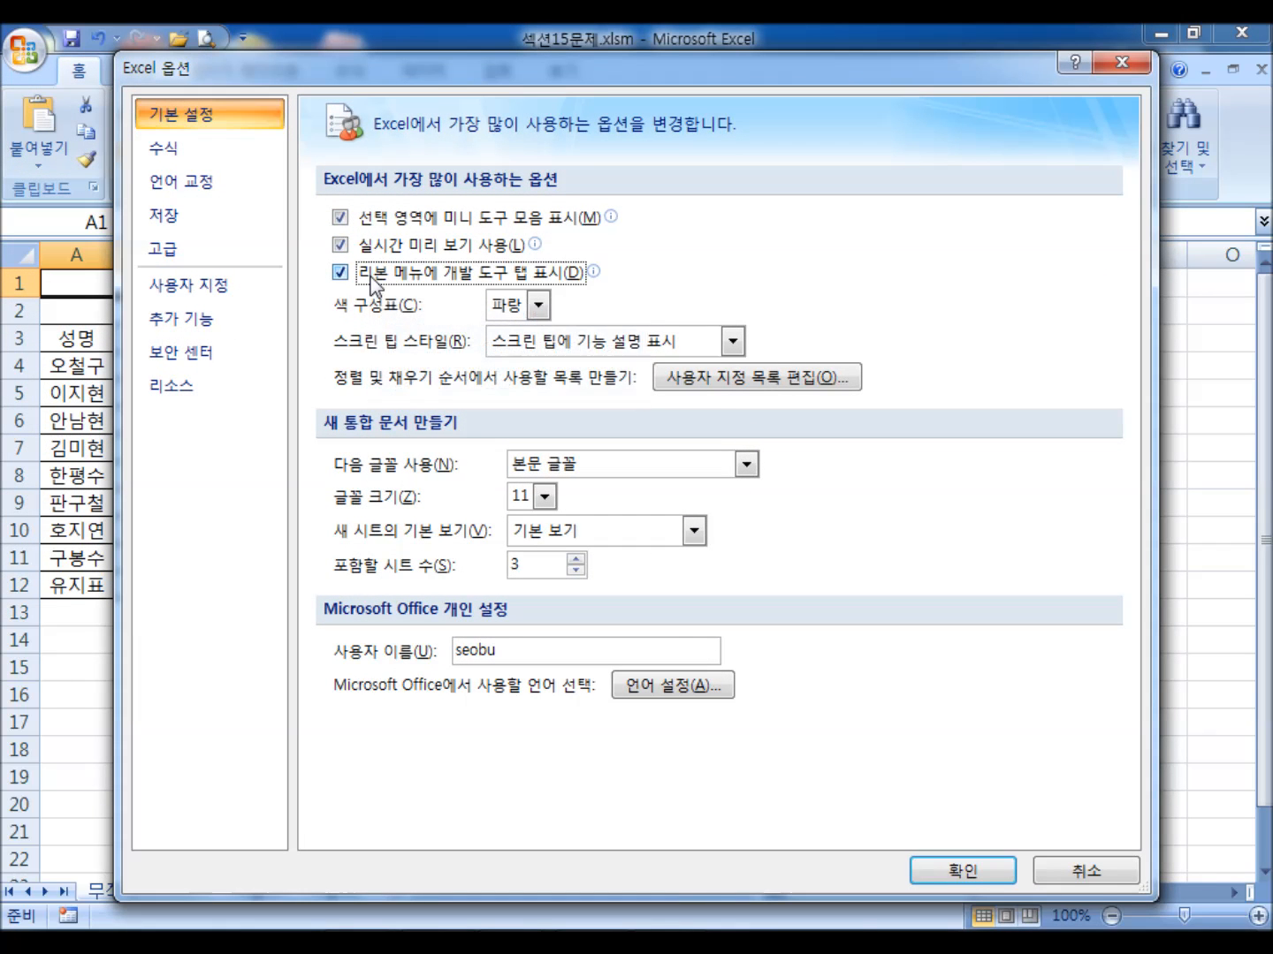
pyautogui.moveTo(425, 70); pyautogui.dragTo(385, 131)
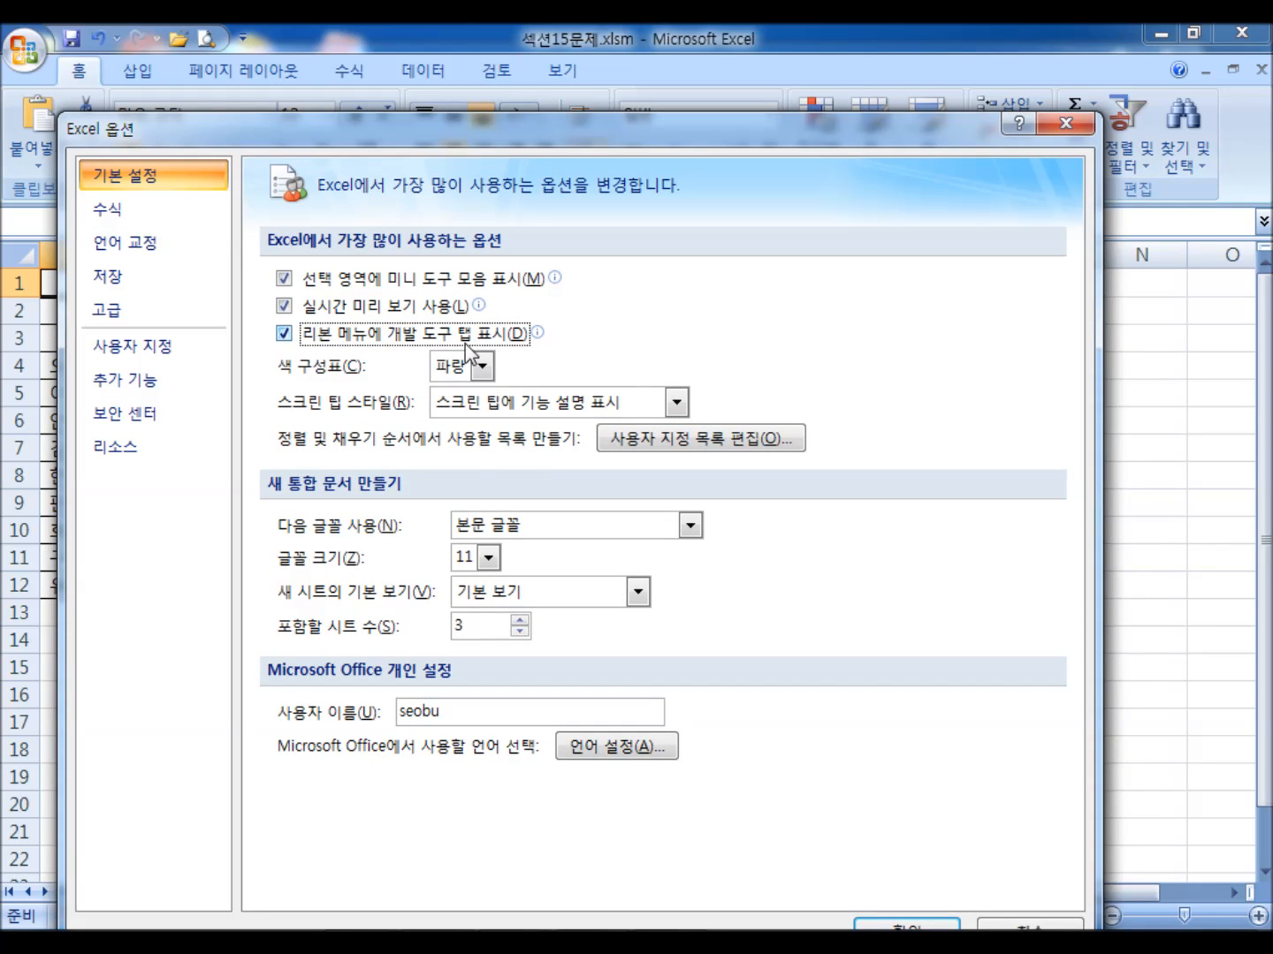
pyautogui.click(284, 339)
pyautogui.moveTo(851, 120); pyautogui.dragTo(851, 35)
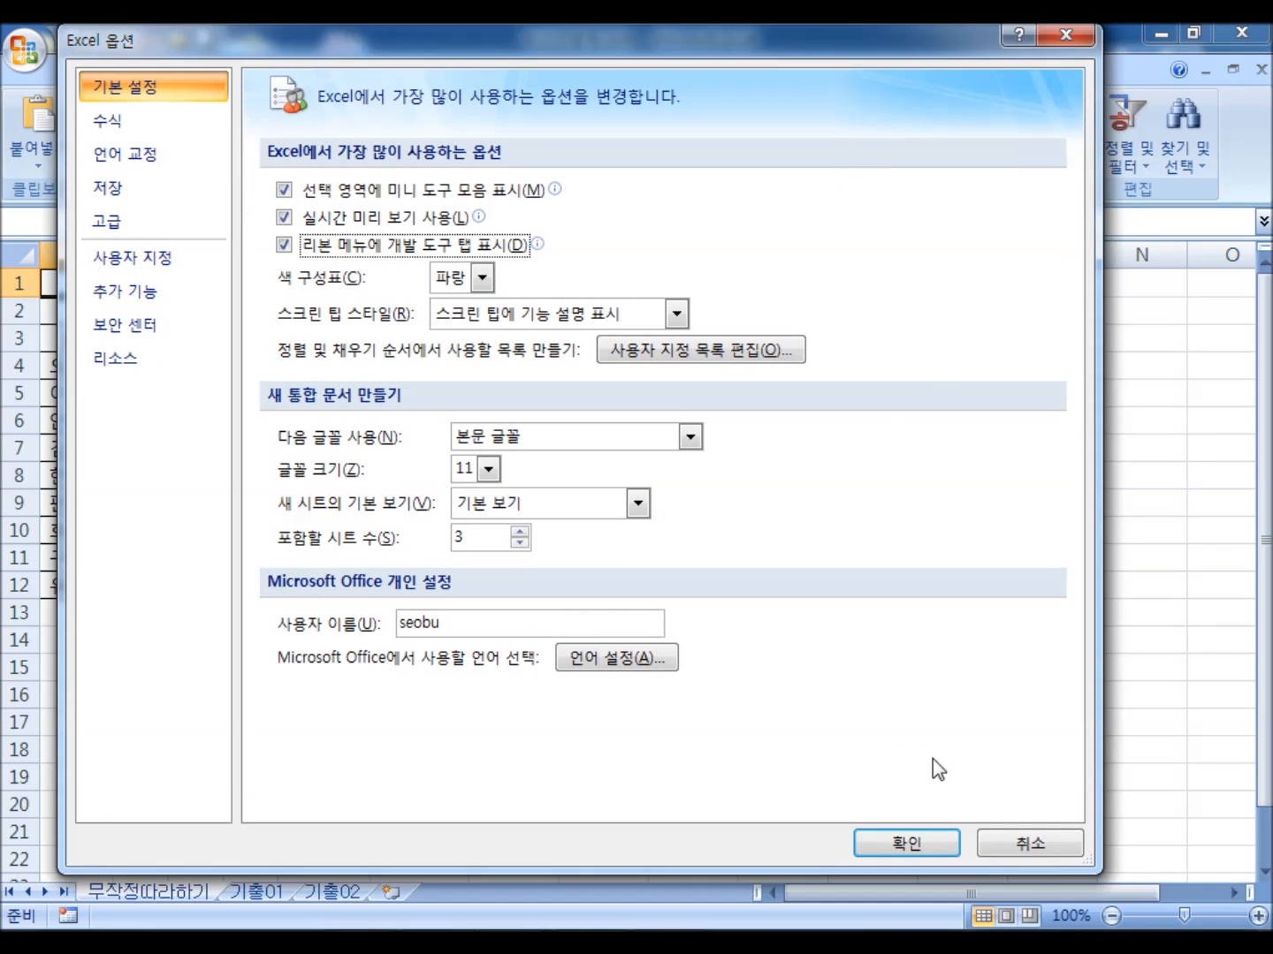
pyautogui.click(913, 848)
pyautogui.click(638, 74)
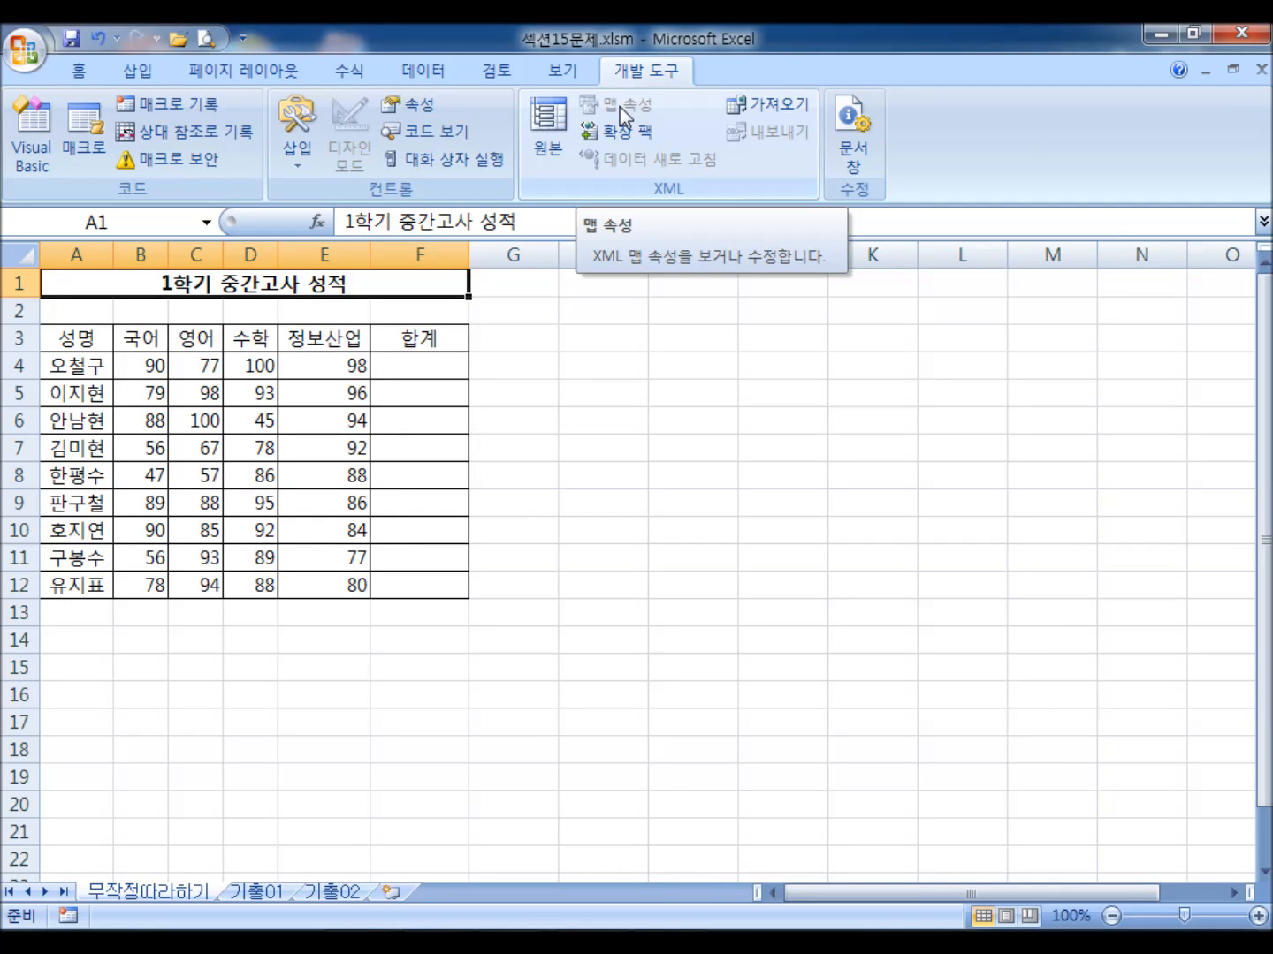
# - Switch to Excel 2010, open its file management view and reposition the window so all its entries fit on screen
pyautogui.hotkey('alt', 'Tab')
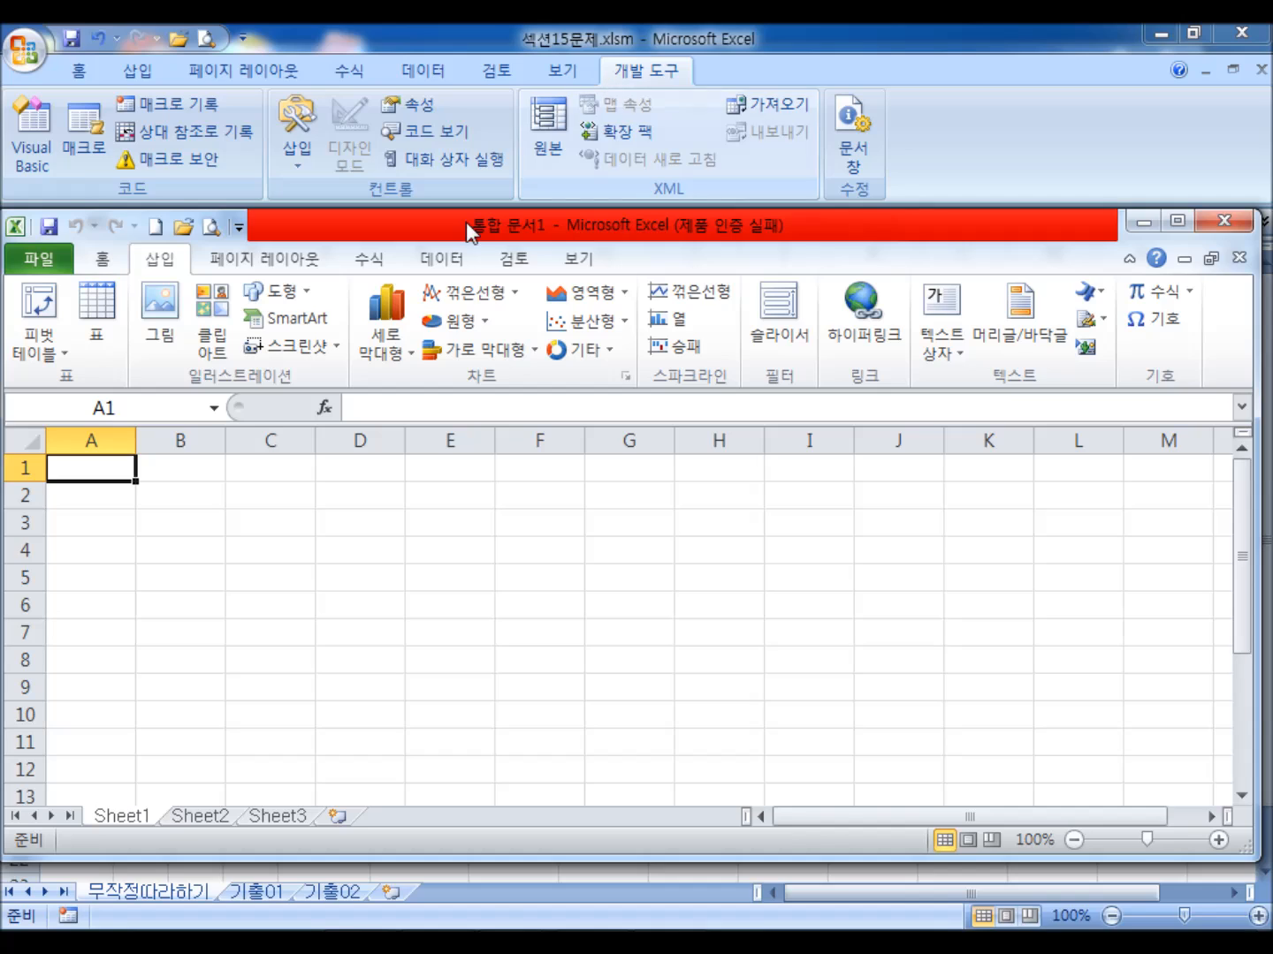
pyautogui.doubleClick(465, 227)
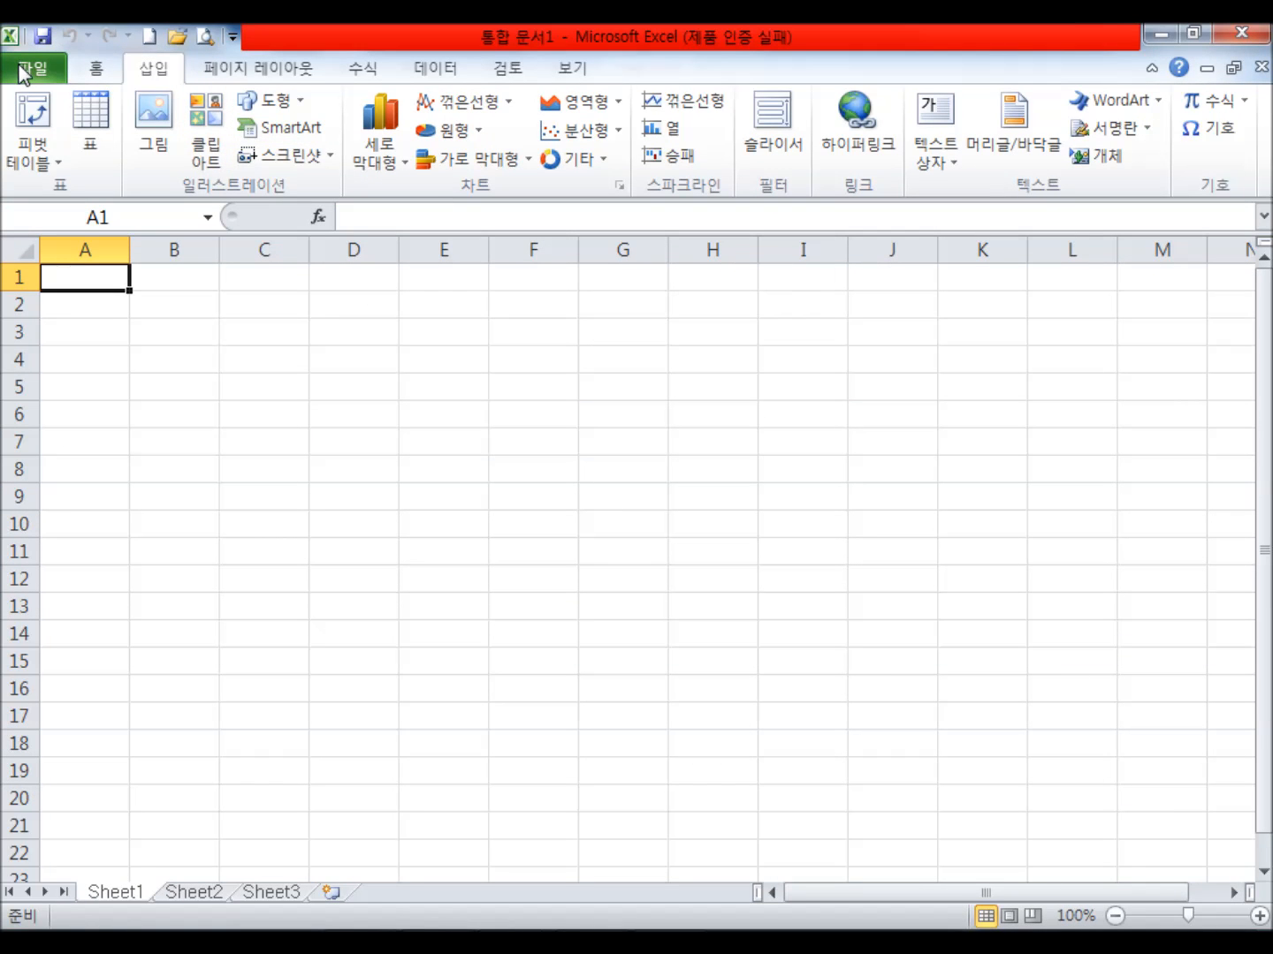
pyautogui.moveTo(356, 31); pyautogui.dragTo(366, 134)
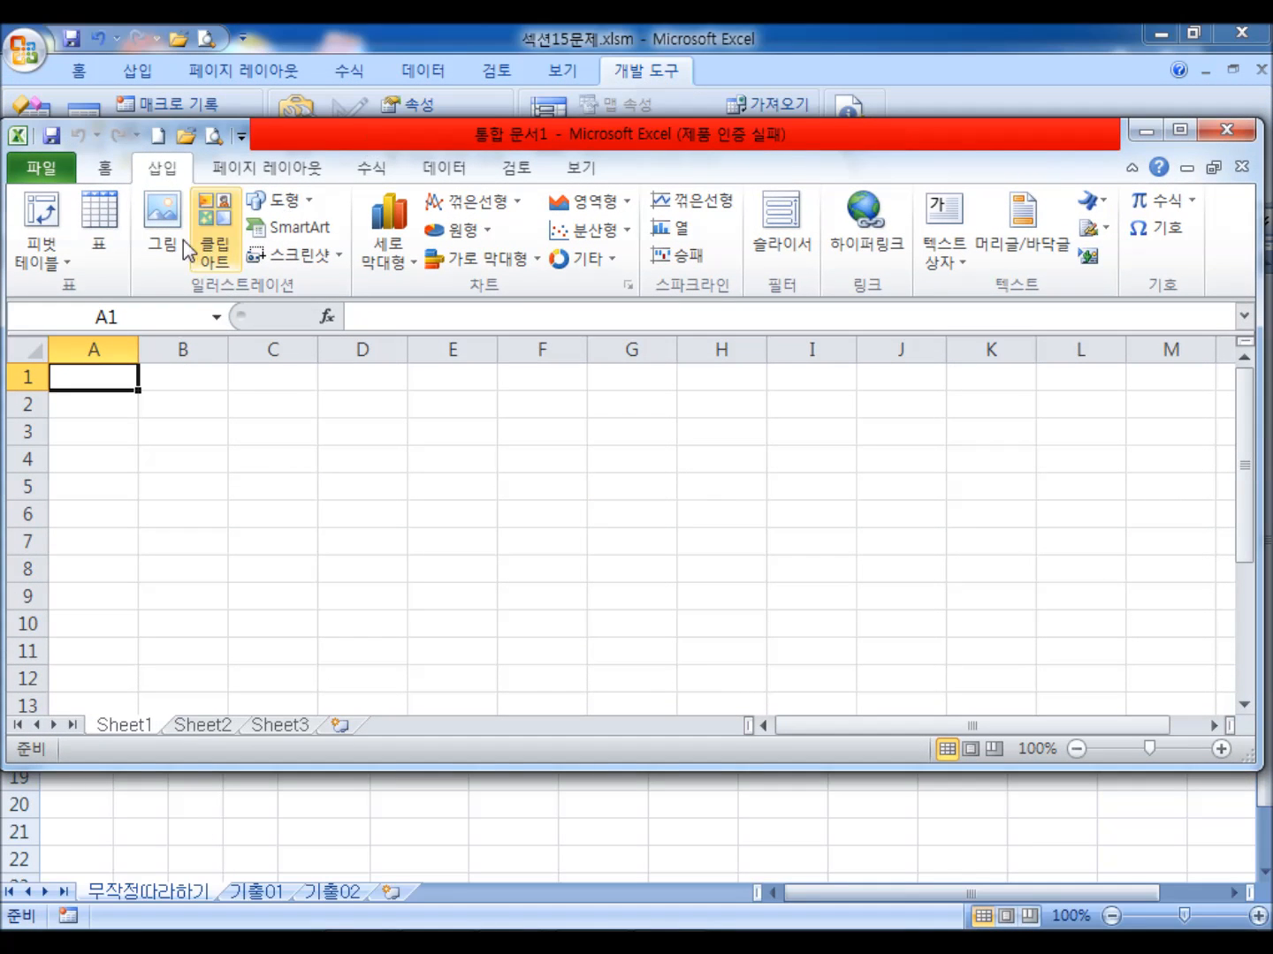
pyautogui.click(52, 171)
pyautogui.moveTo(381, 136); pyautogui.dragTo(387, 55)
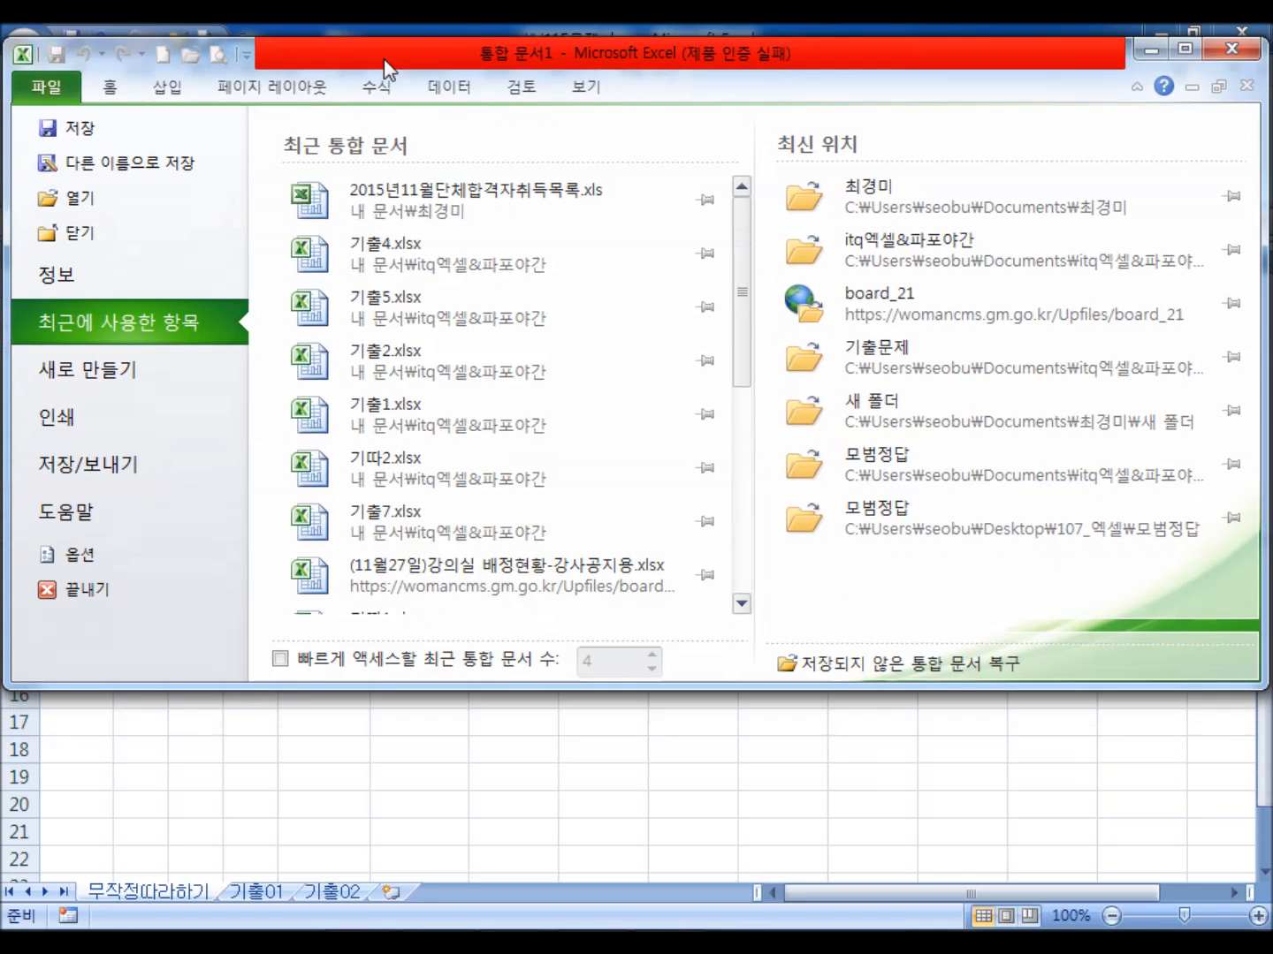
# - Enable 개발 도구 in the Excel 2010 ribbon customization options and display the Developer commands
pyautogui.click(80, 557)
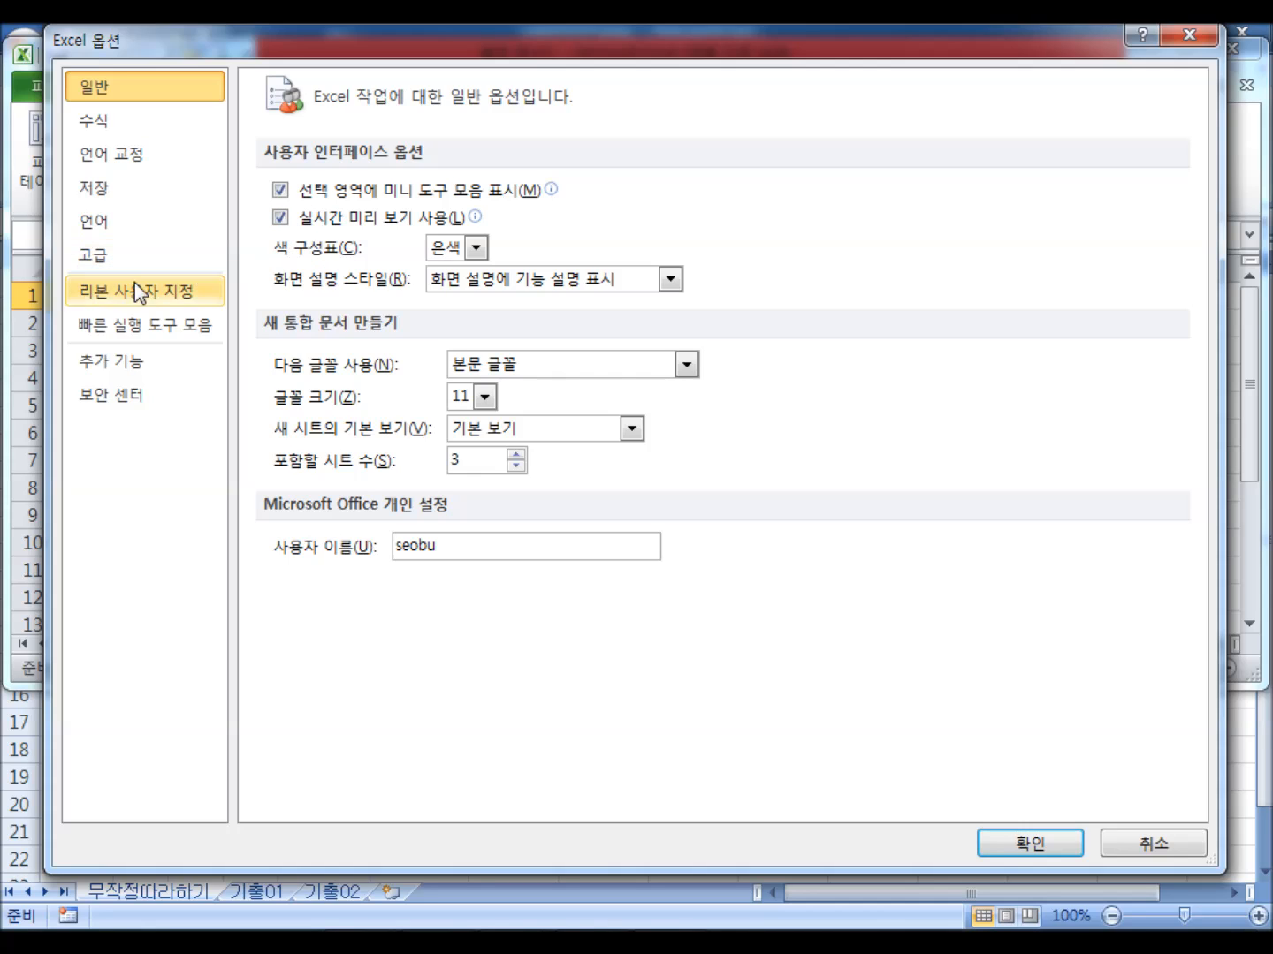
pyautogui.click(92, 299)
pyautogui.click(751, 260)
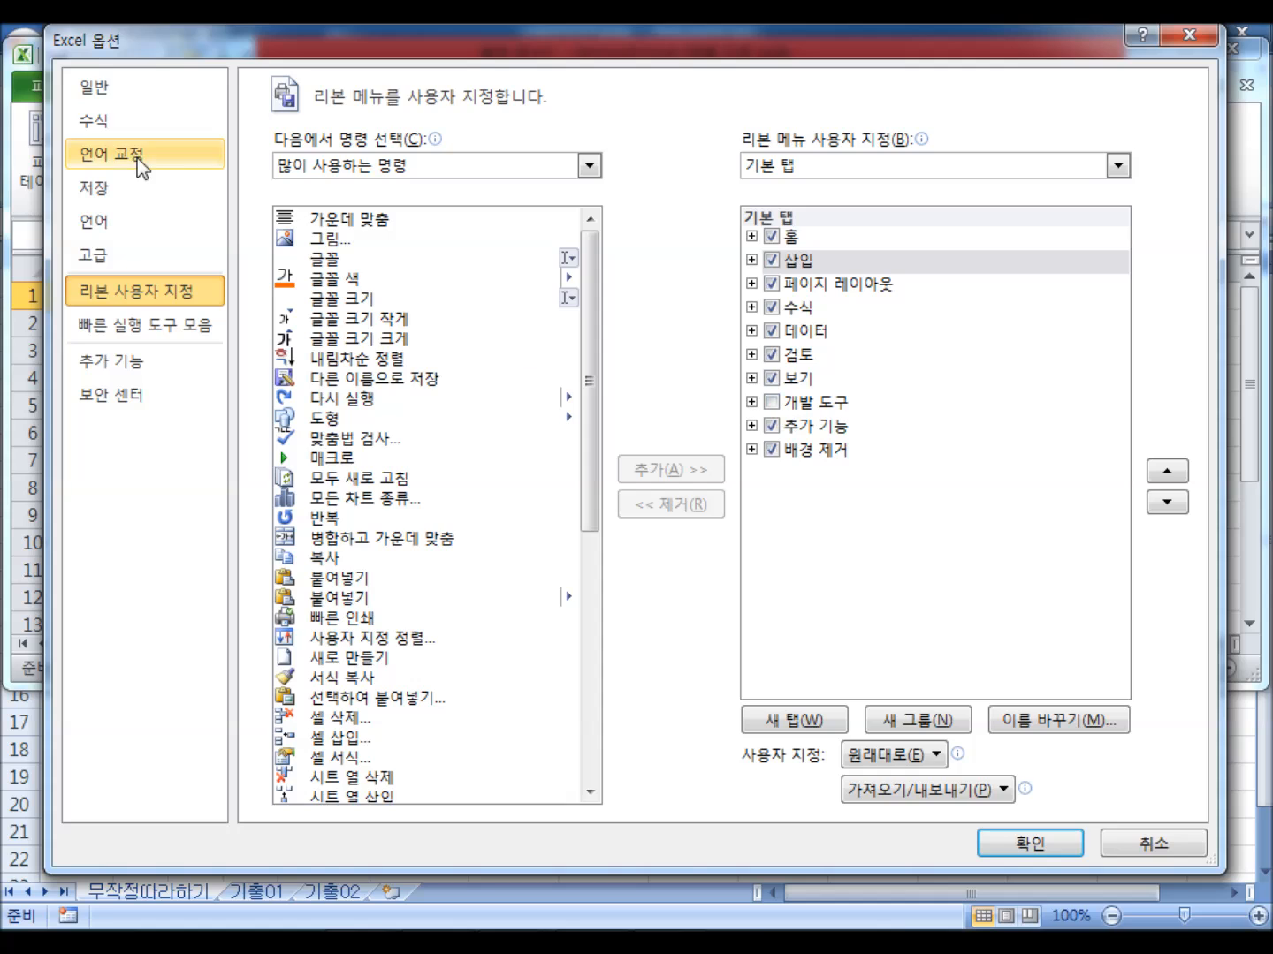
pyautogui.click(95, 89)
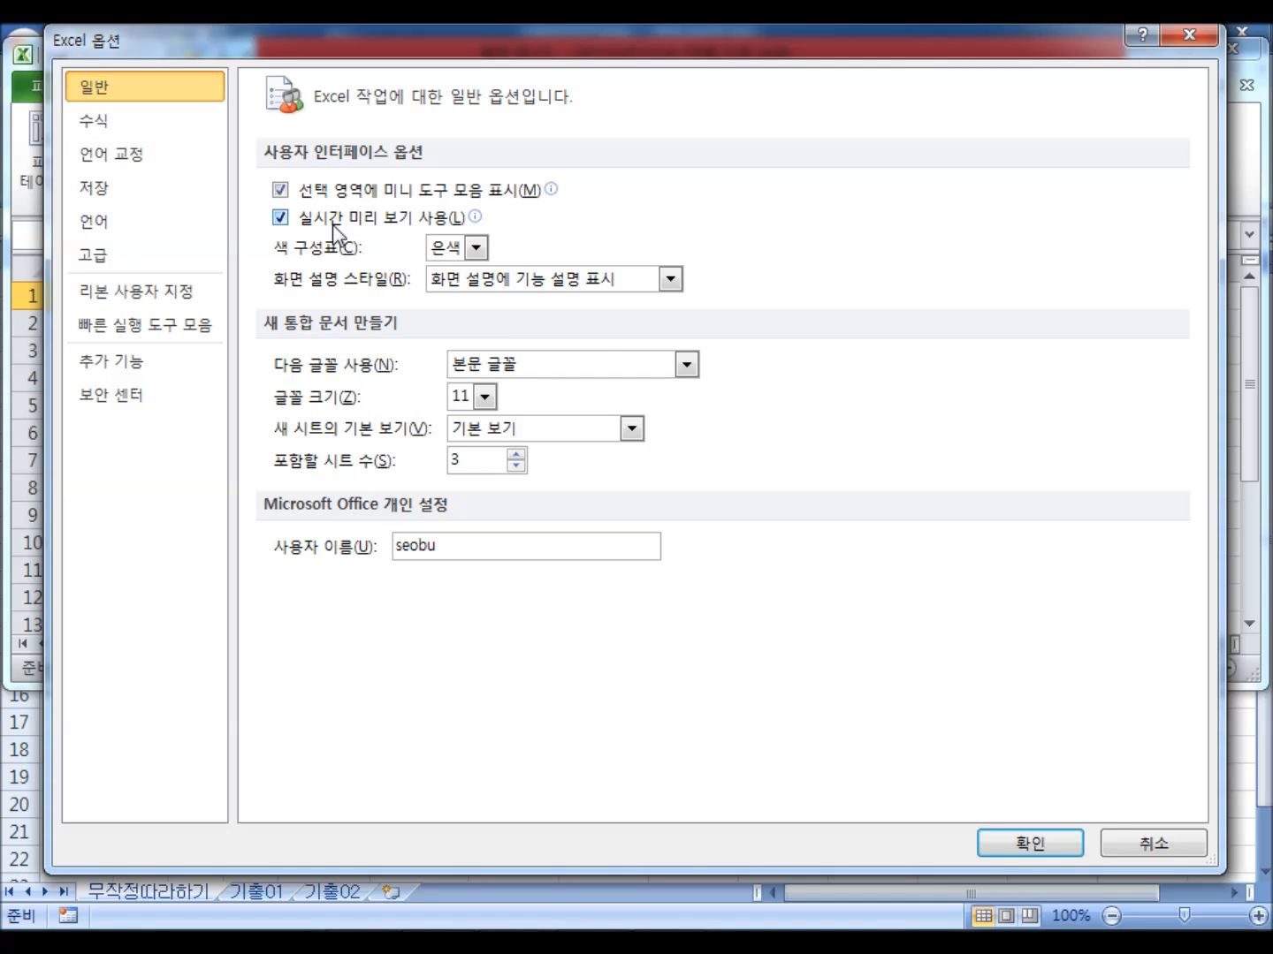
pyautogui.click(109, 294)
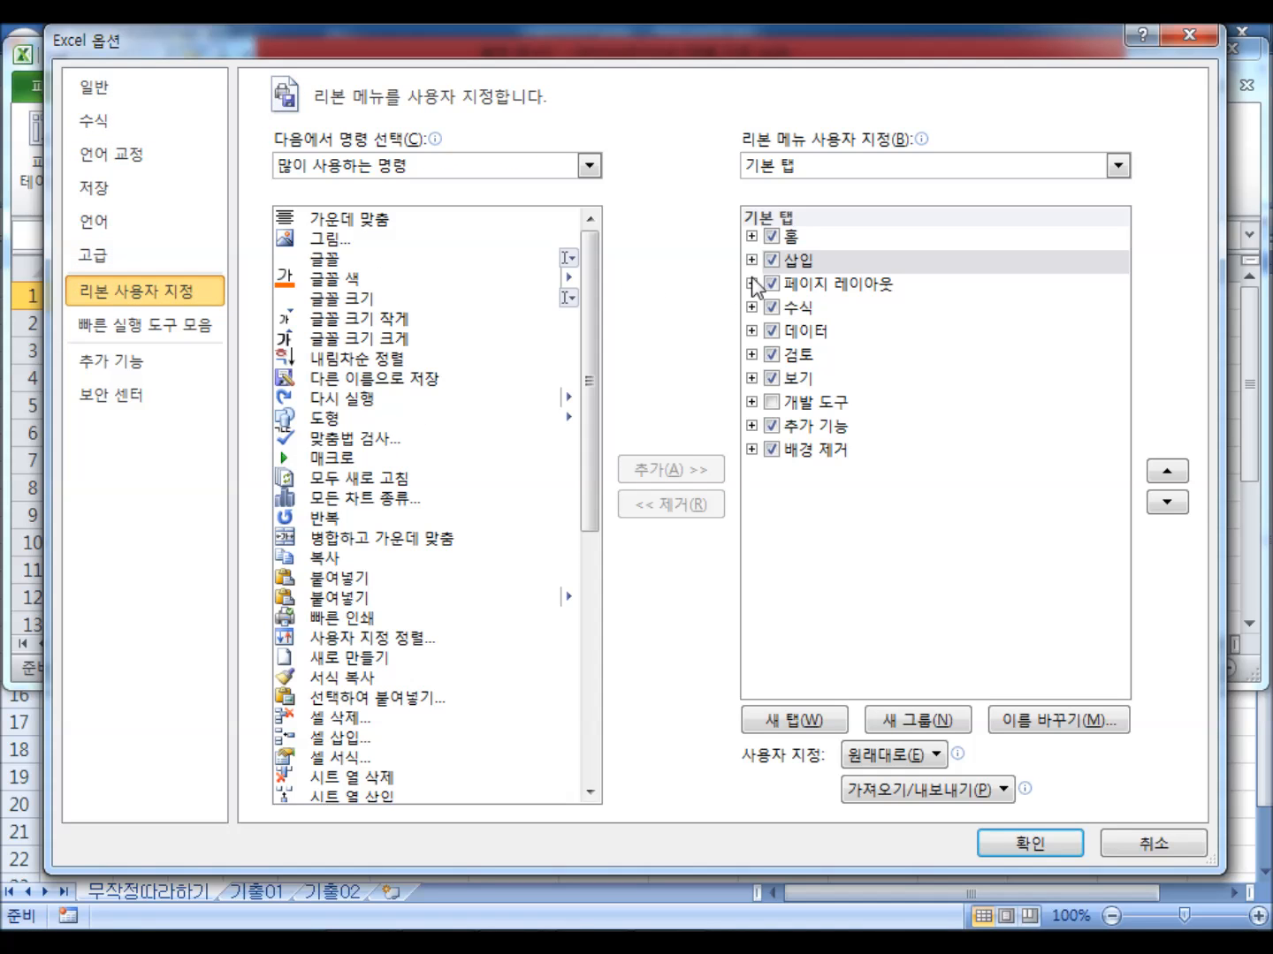
pyautogui.click(771, 403)
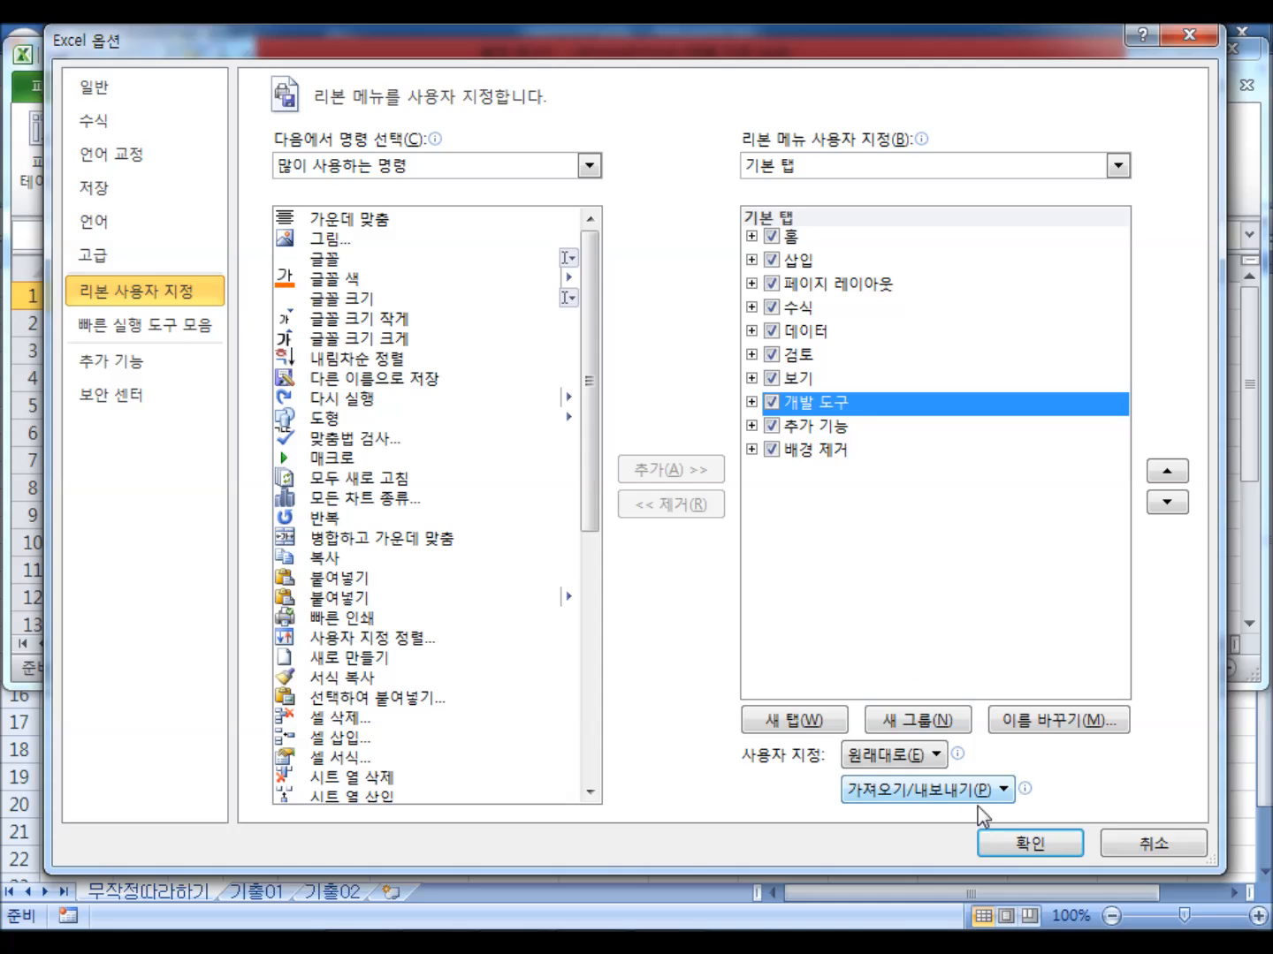
pyautogui.click(1004, 841)
pyautogui.click(681, 91)
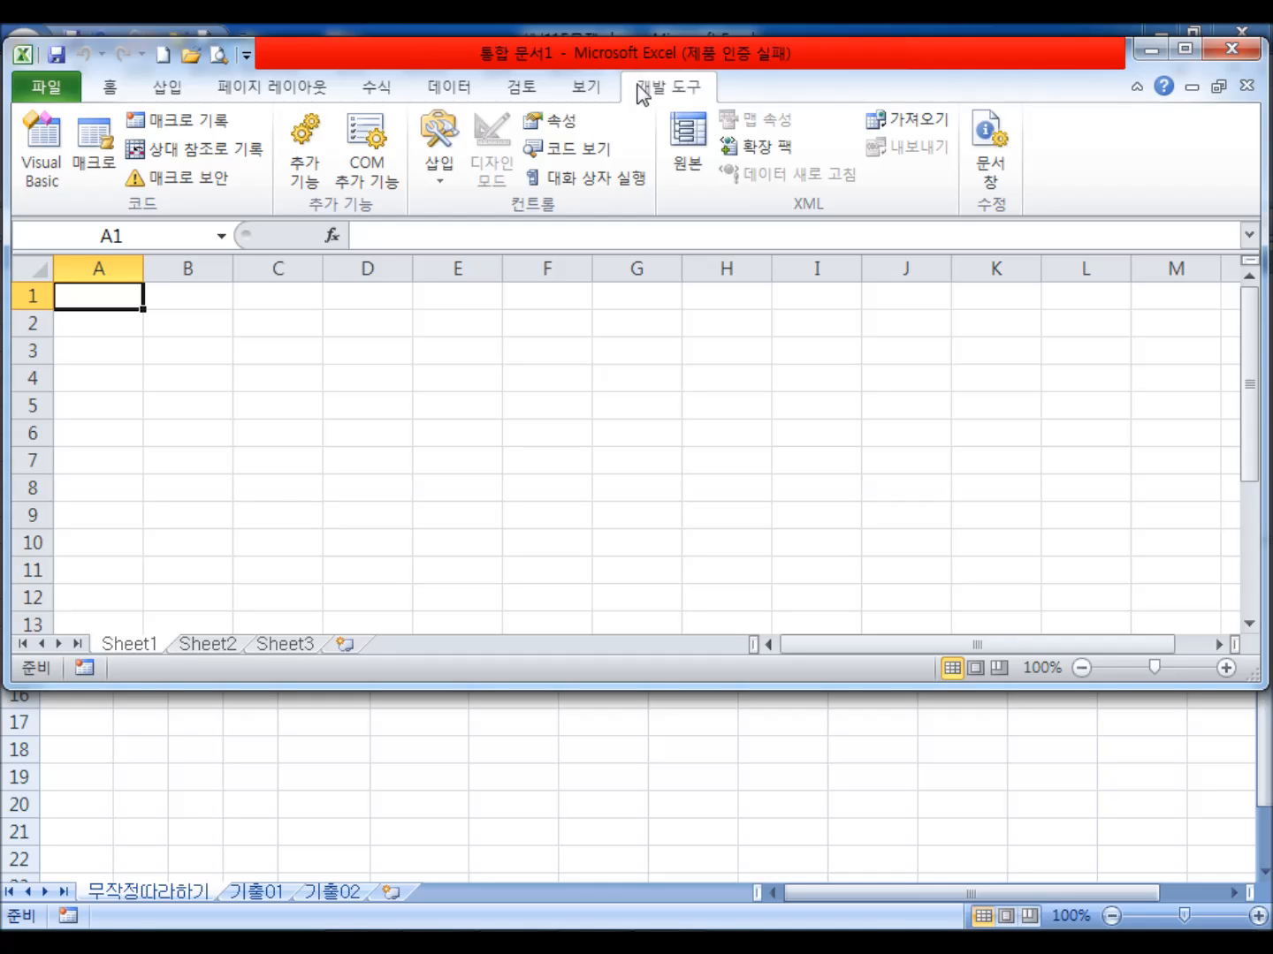
# - Recheck that 개발 도구 is enabled in the Excel 2010 ribbon customization options and close the Excel 2010 window
pyautogui.click(50, 91)
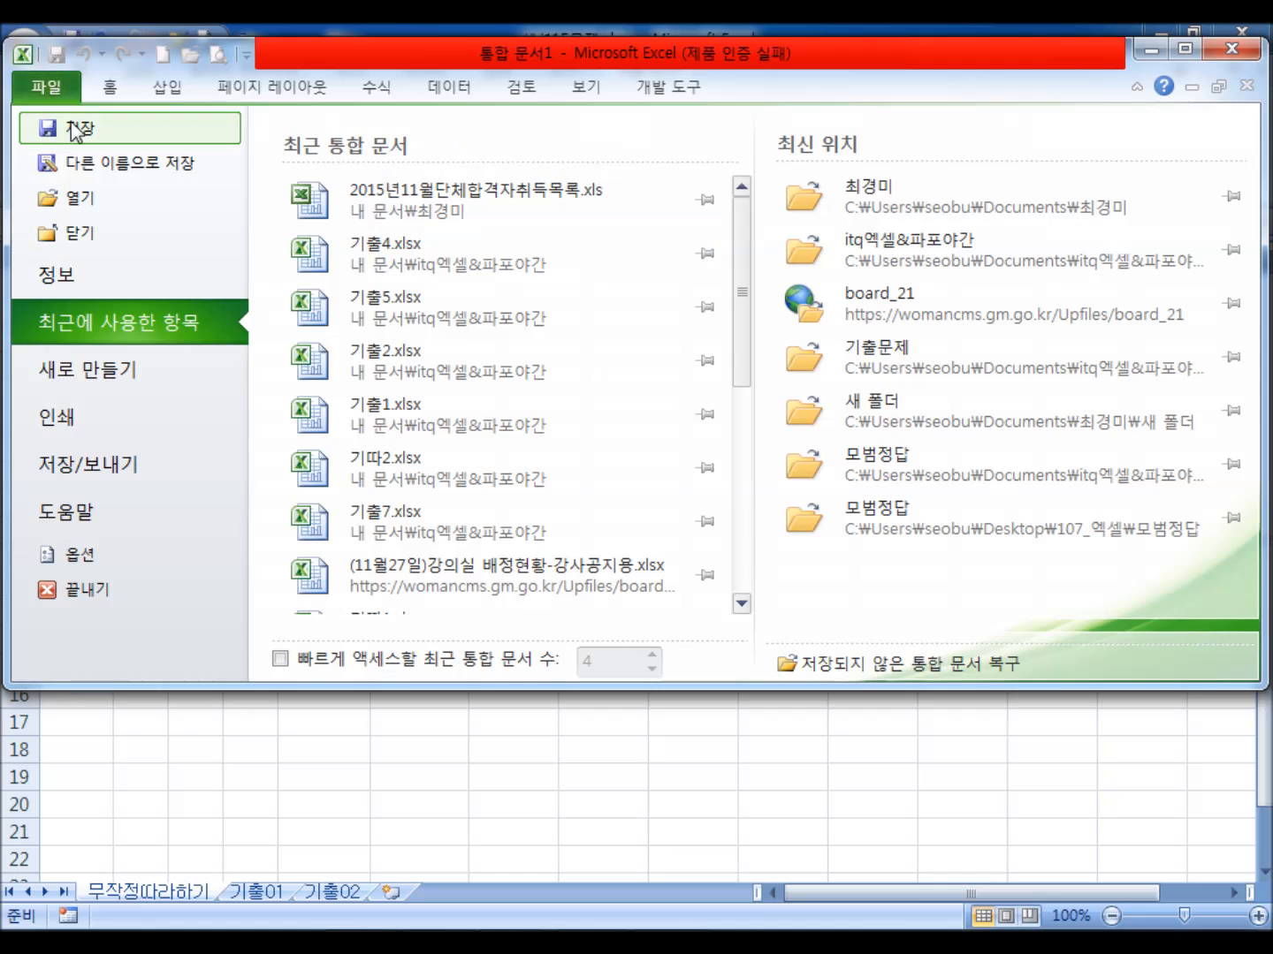
pyautogui.click(83, 555)
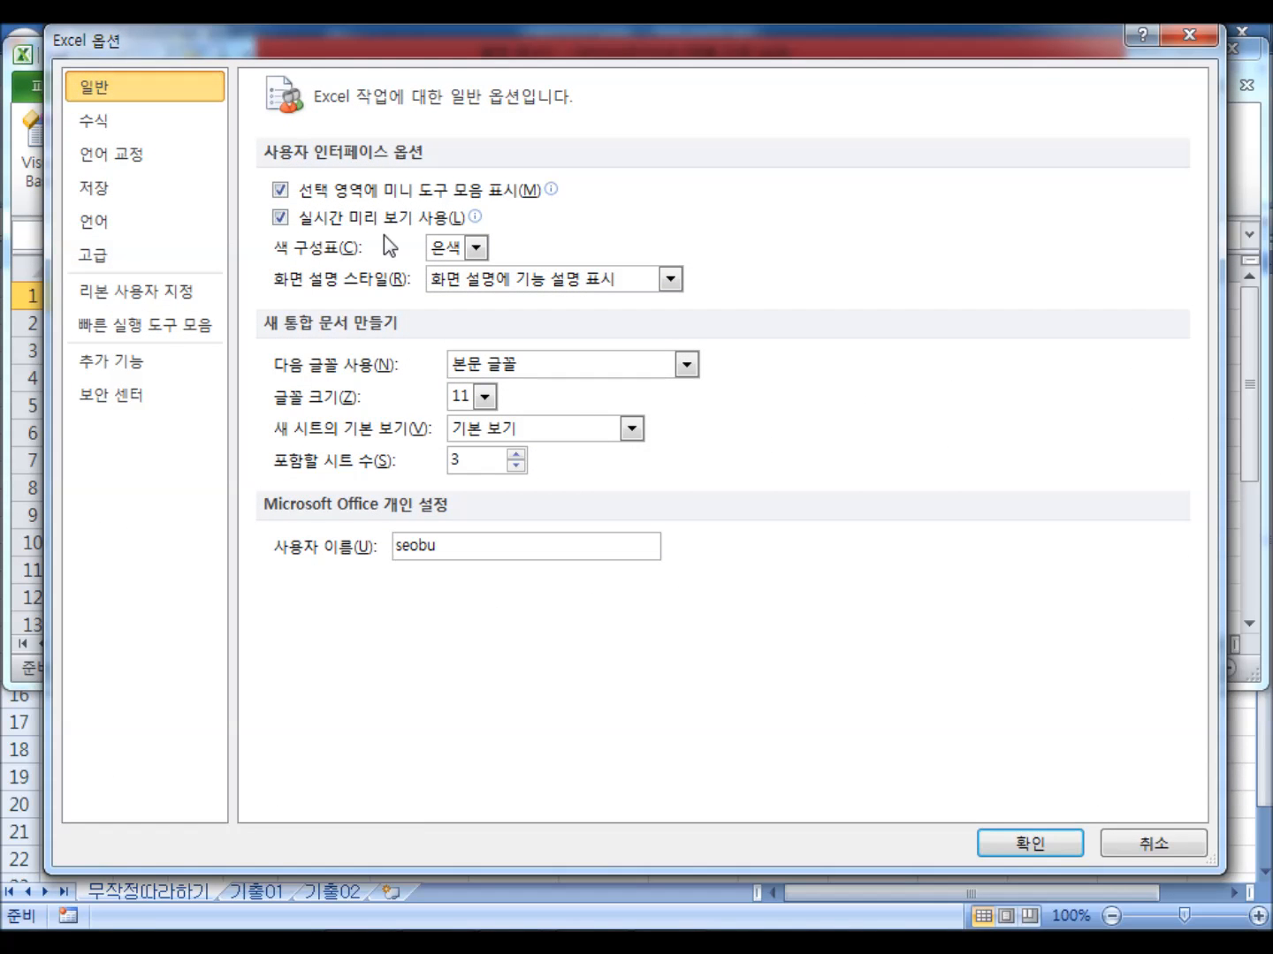
pyautogui.click(120, 303)
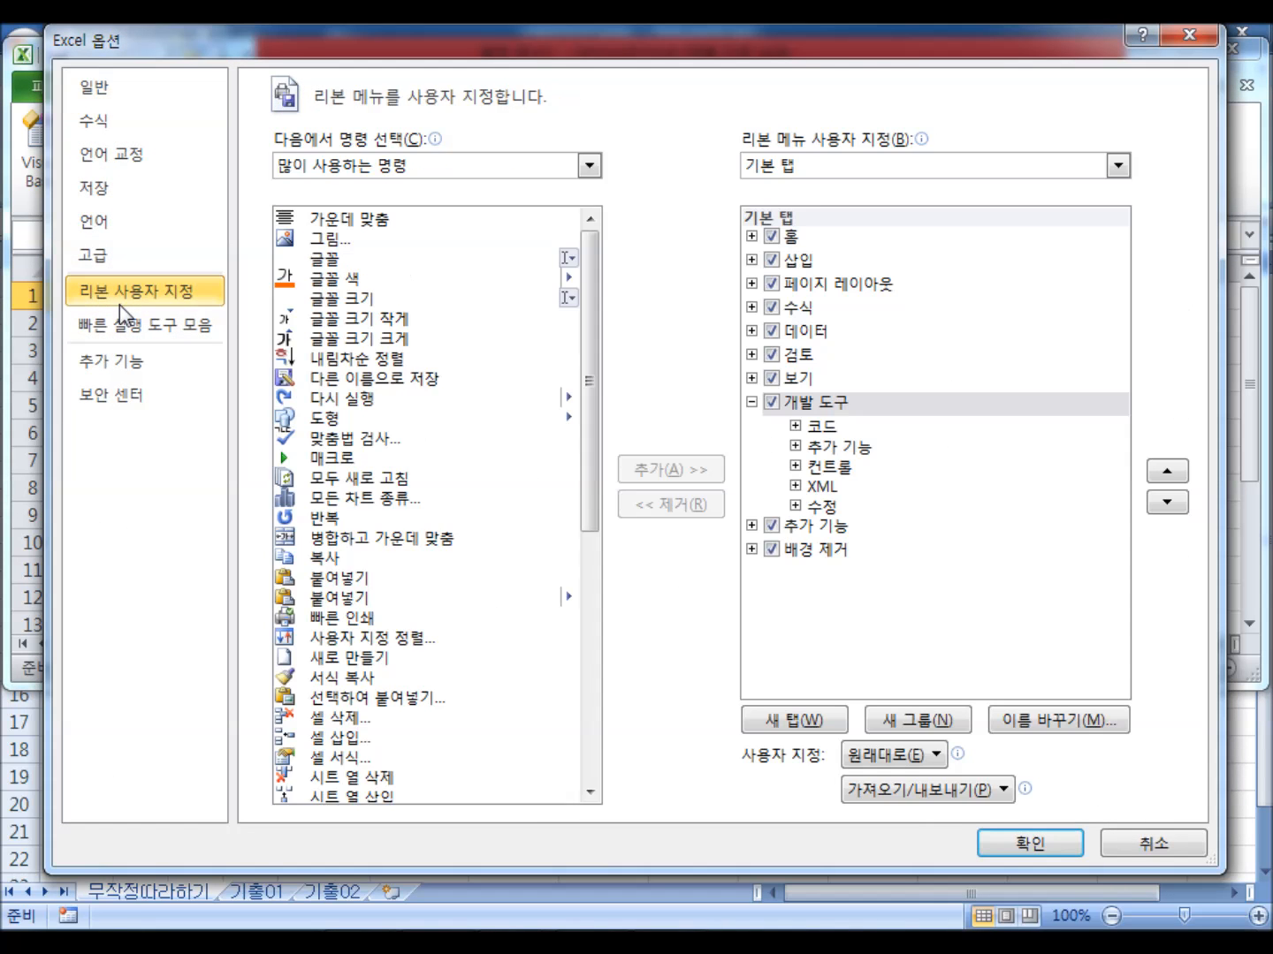
pyautogui.click(752, 402)
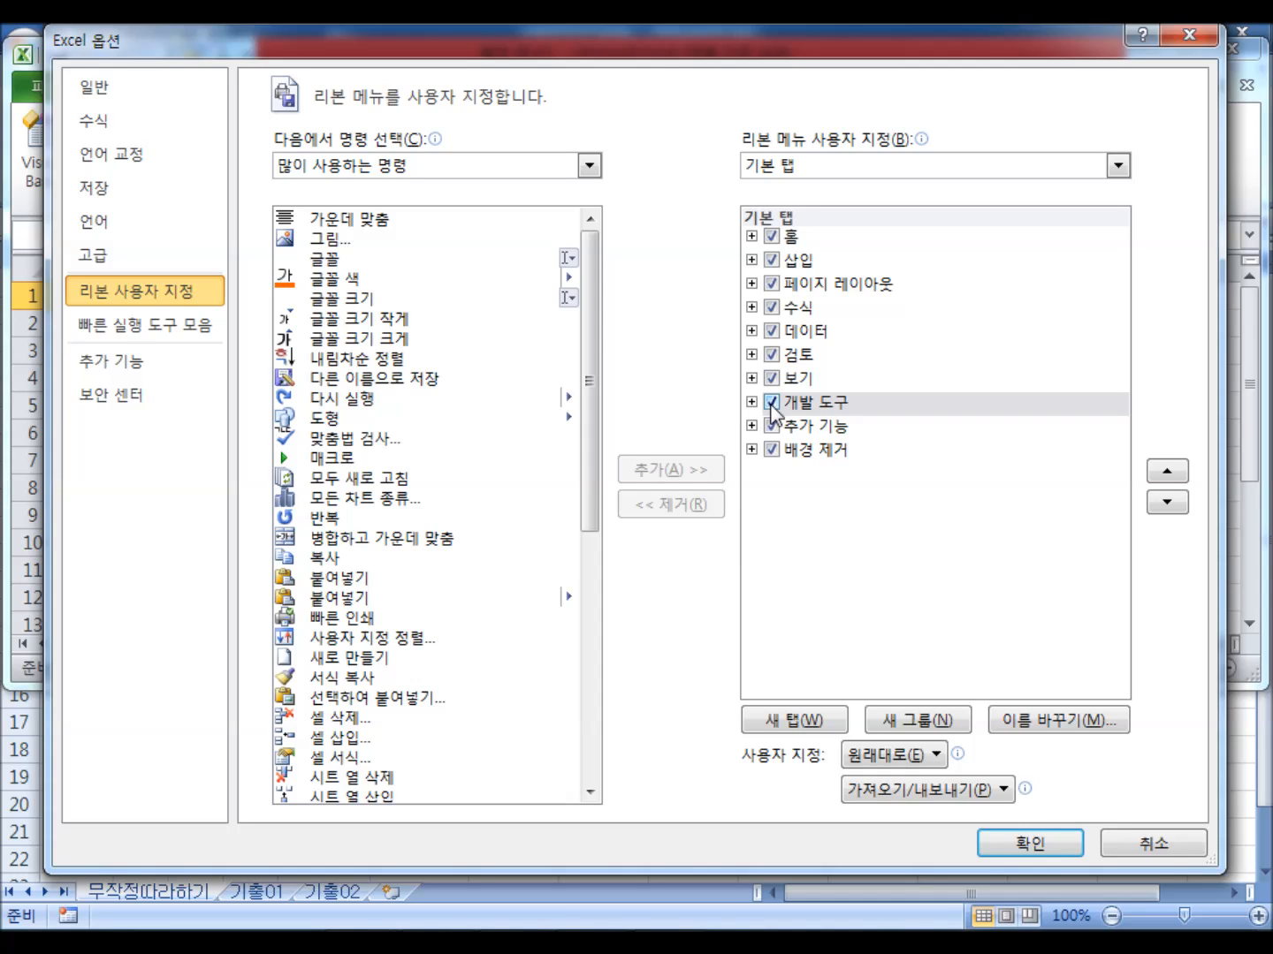
pyautogui.click(770, 404)
pyautogui.click(770, 406)
pyautogui.click(1006, 842)
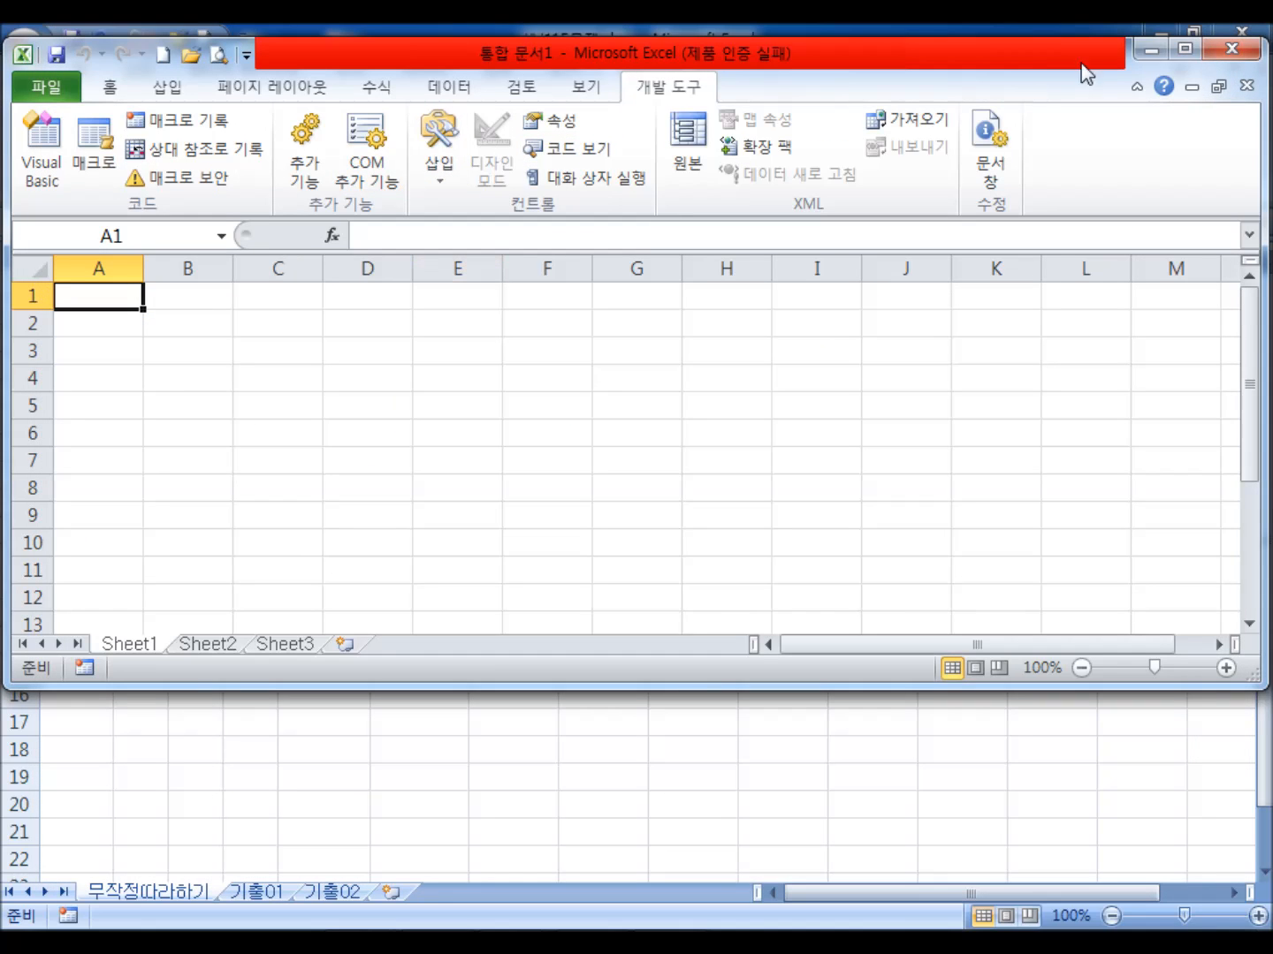
pyautogui.click(1229, 50)
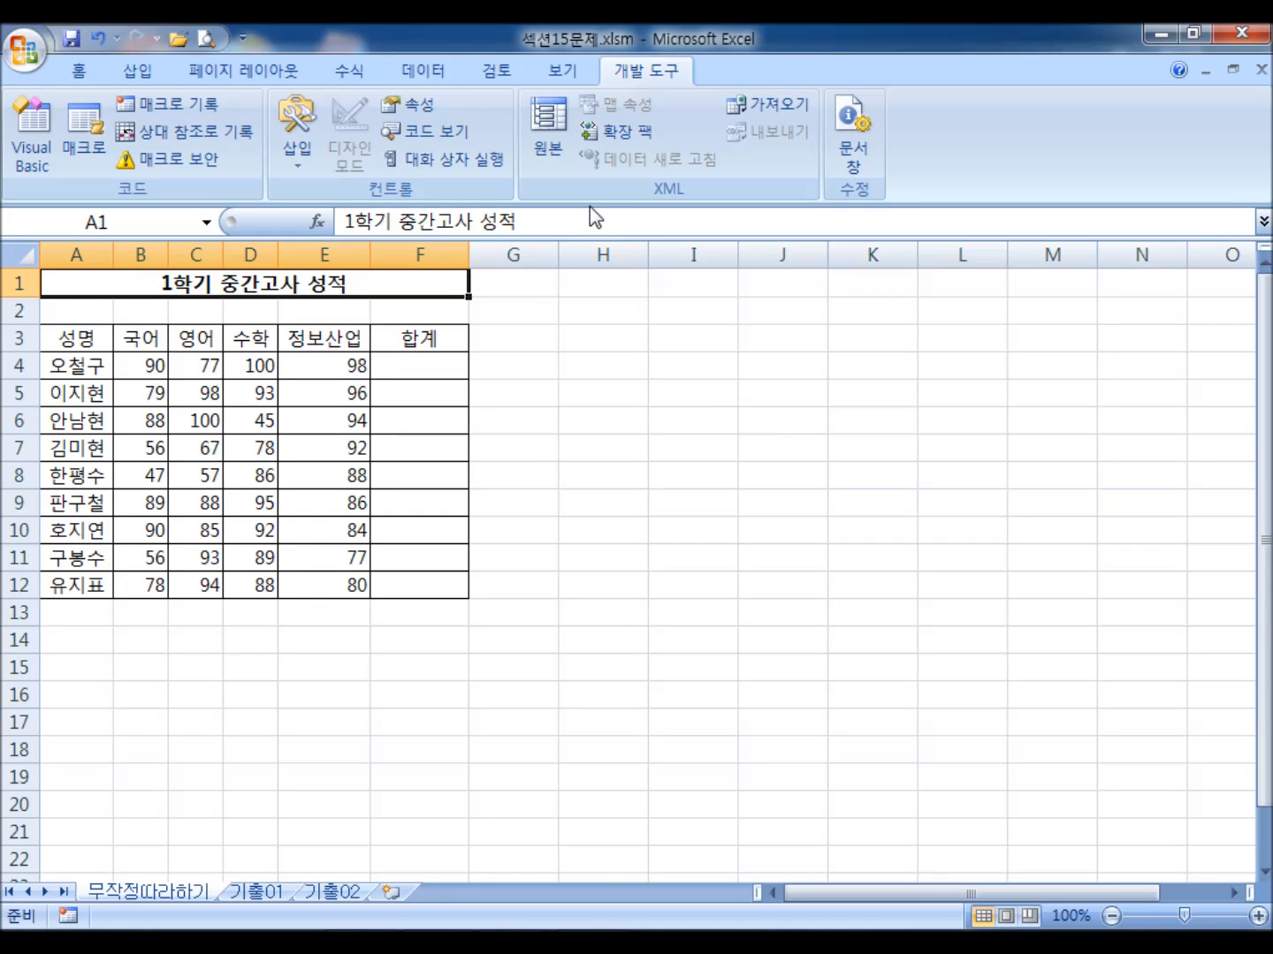
# - Examine the score table's title, header cells A3:F3 and the empty 합계 cells F4:F12
pyautogui.click(554, 413)
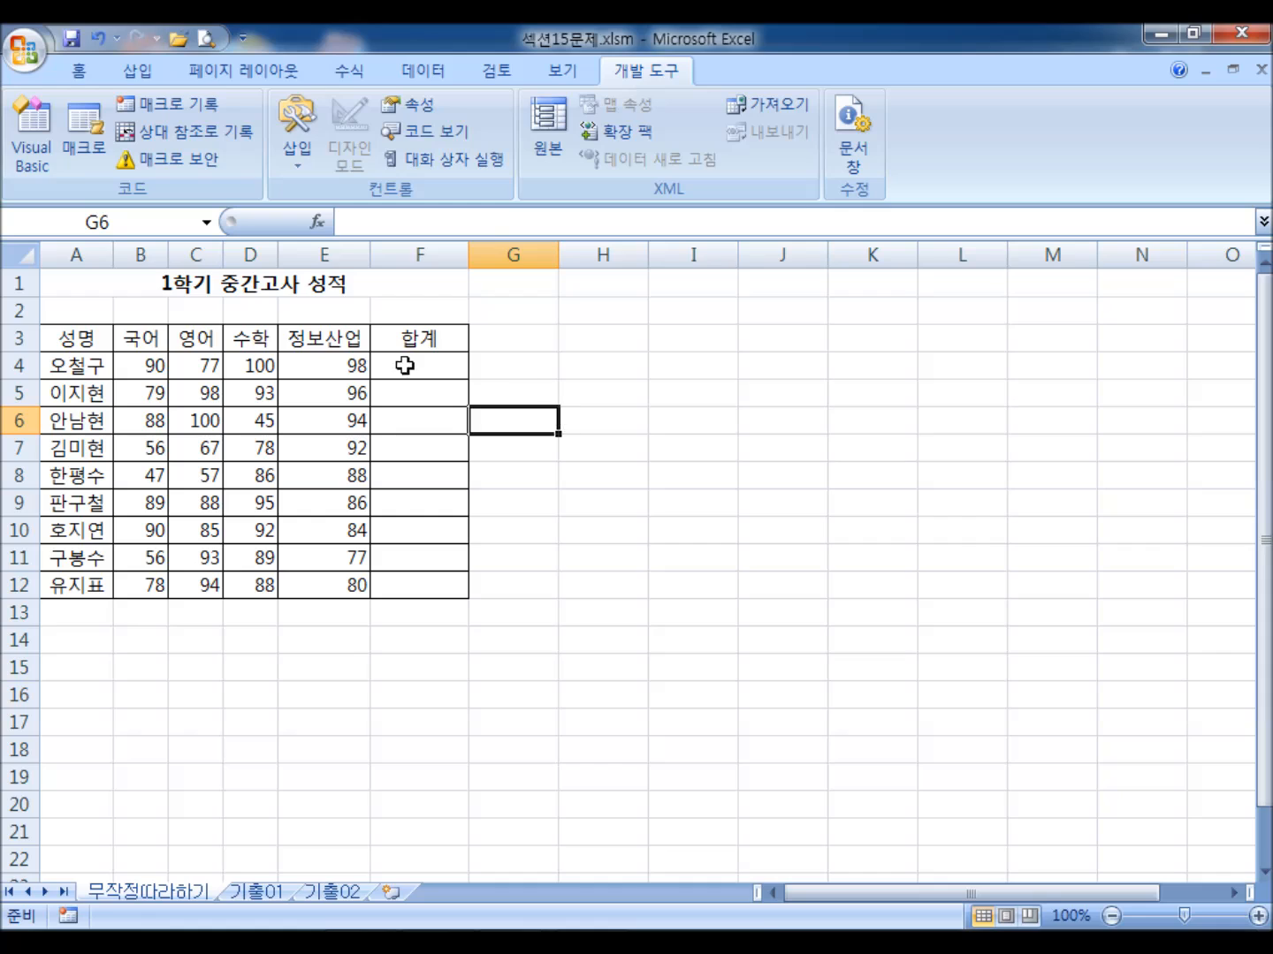
pyautogui.click(64, 281)
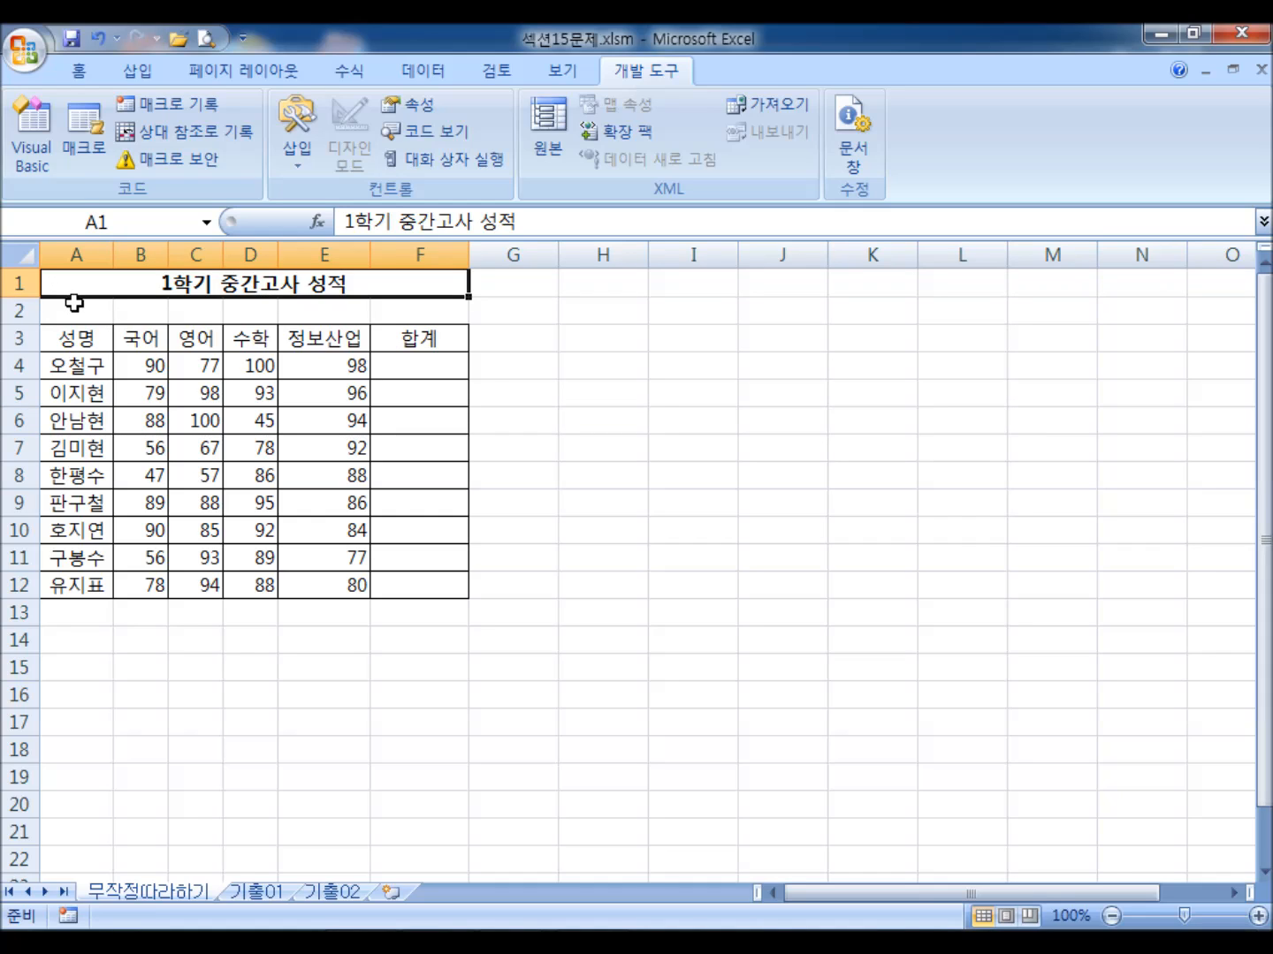
pyautogui.moveTo(70, 334); pyautogui.dragTo(393, 330)
pyautogui.click(78, 70)
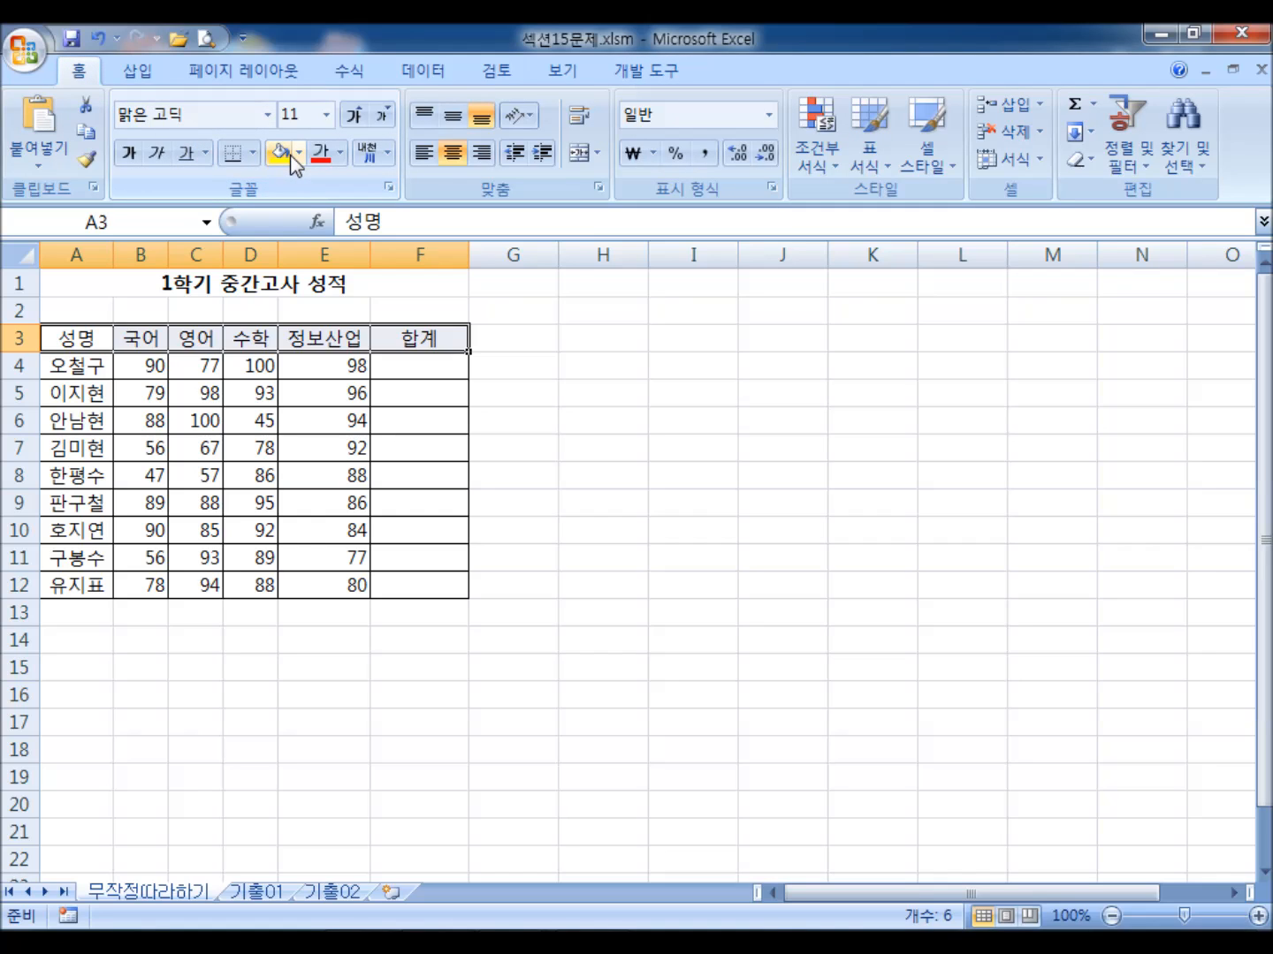
pyautogui.moveTo(747, 341); pyautogui.dragTo(948, 634)
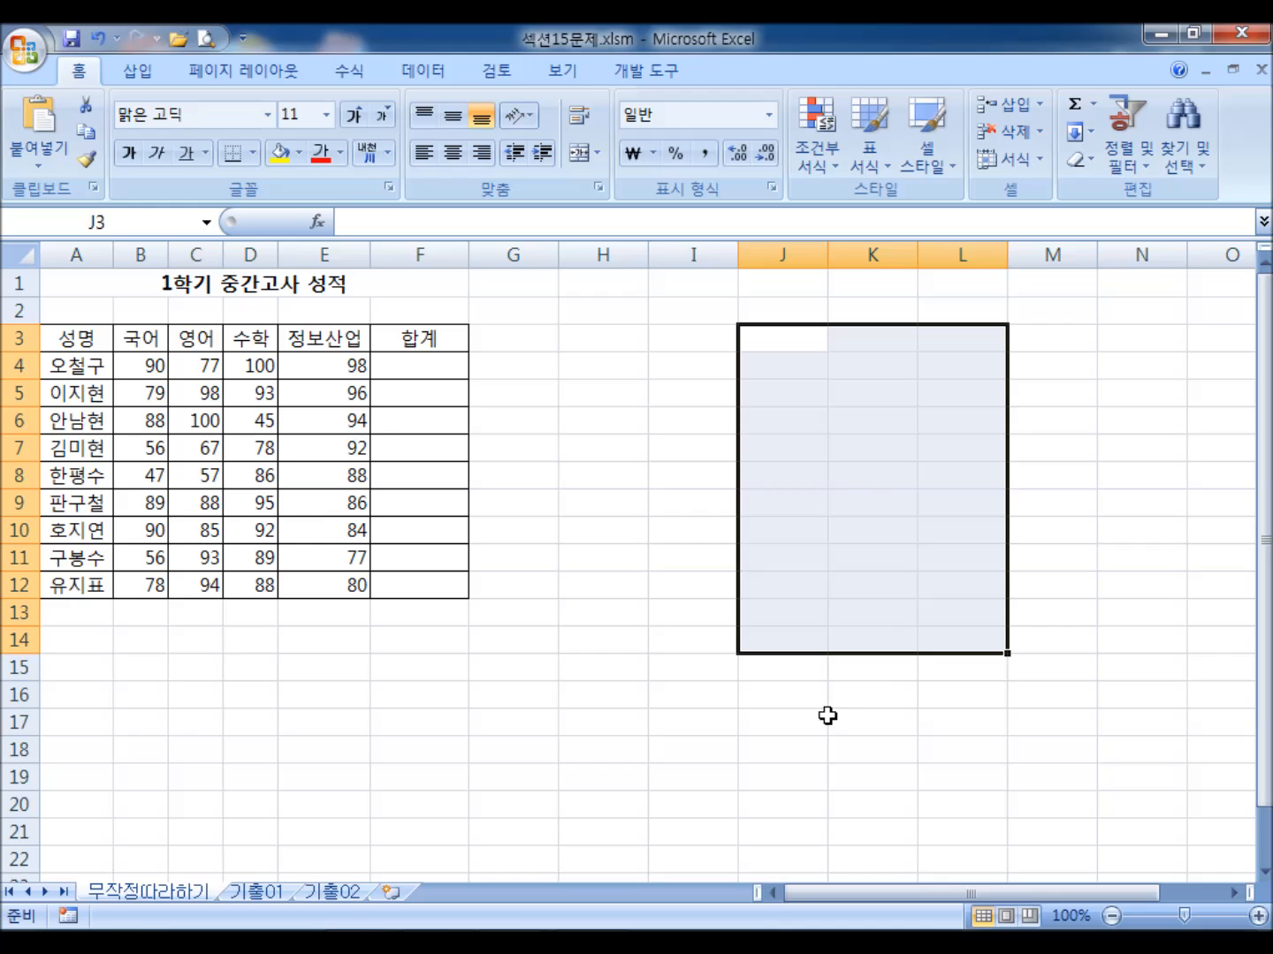
pyautogui.moveTo(420, 363); pyautogui.dragTo(419, 588)
pyautogui.click(703, 623)
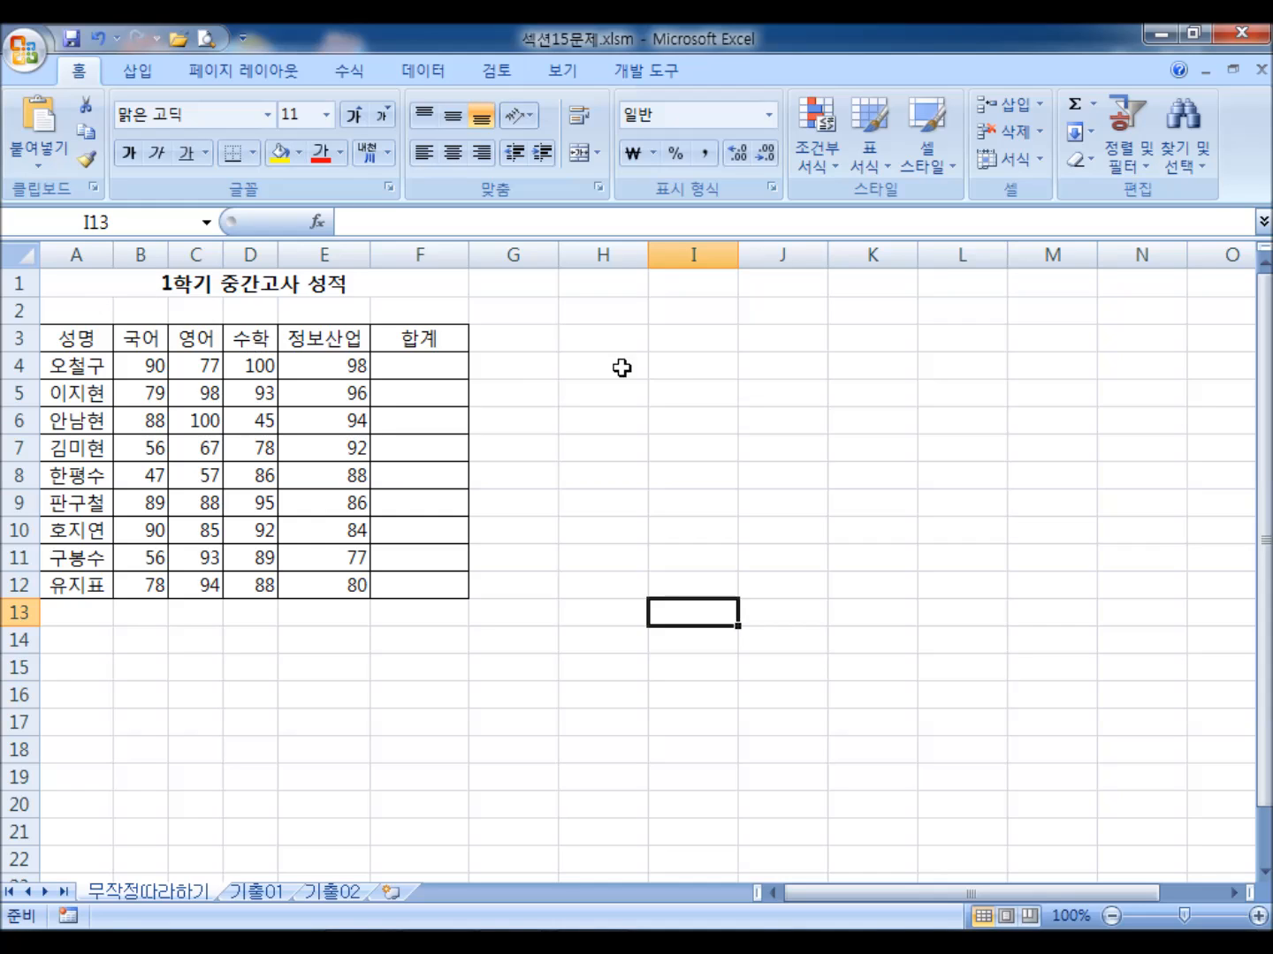
pyautogui.click(665, 364)
pyautogui.click(613, 366)
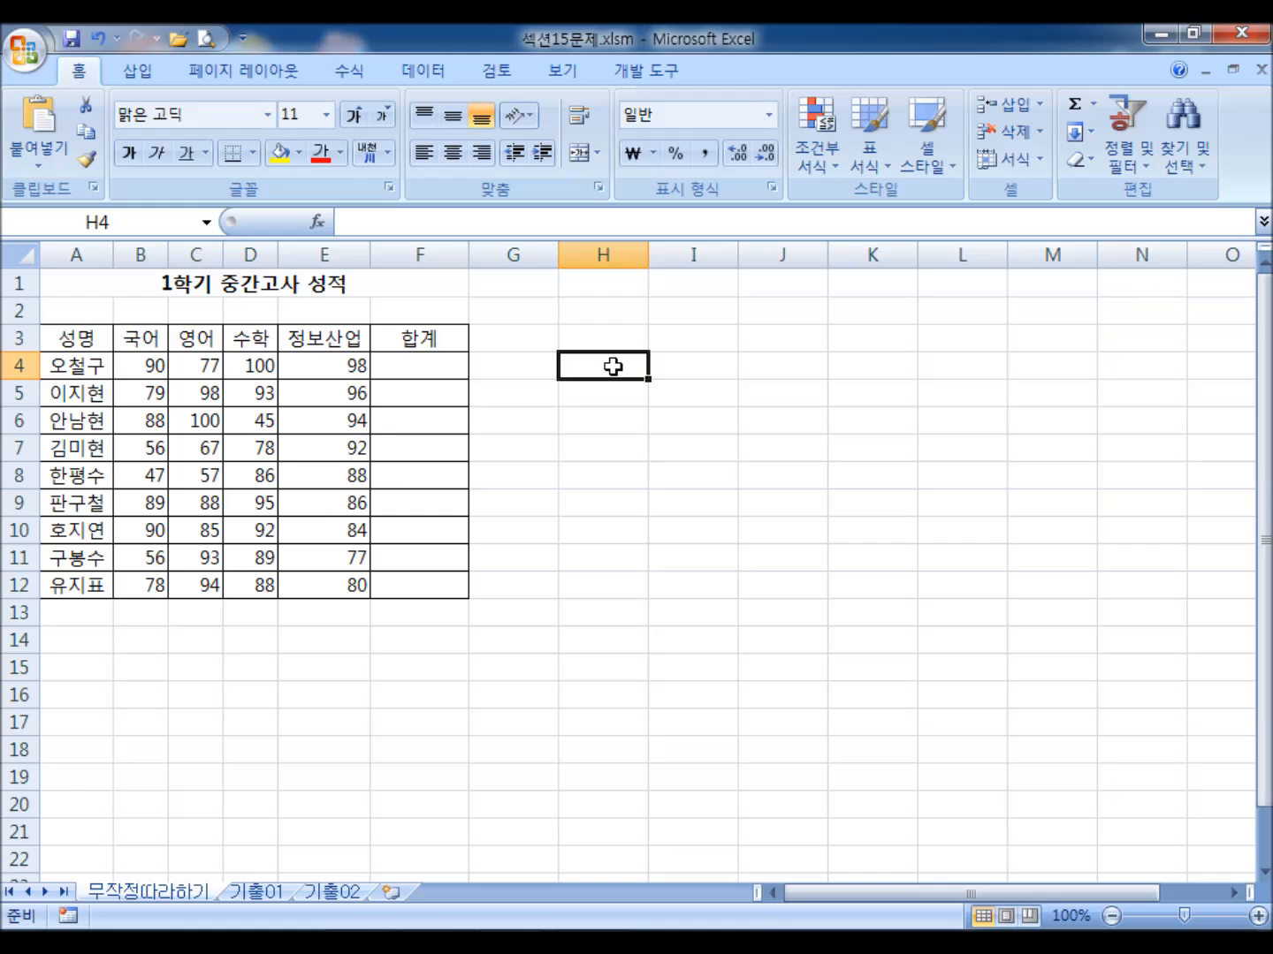
pyautogui.click(97, 313)
pyautogui.click(431, 360)
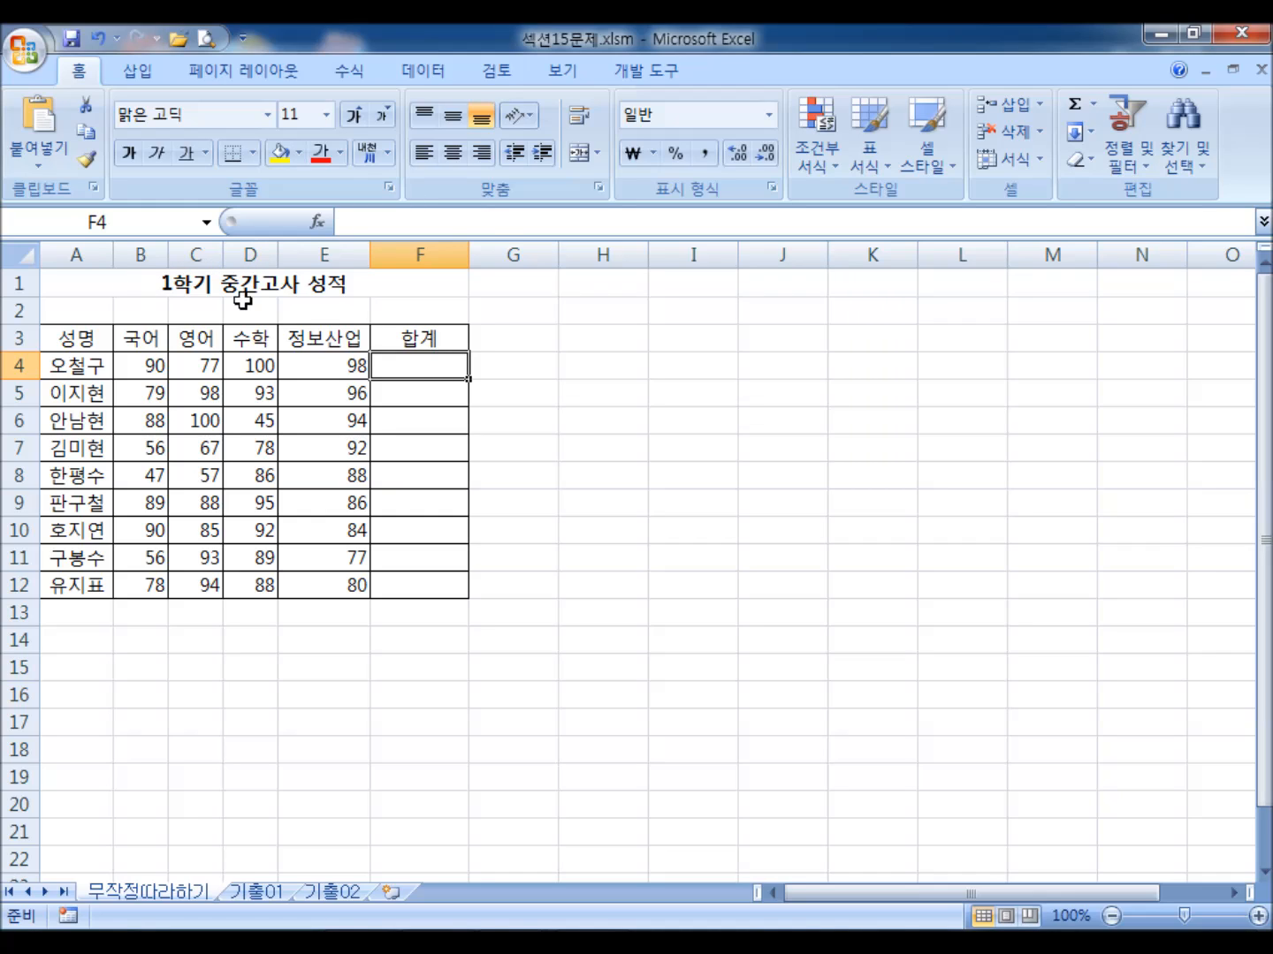
pyautogui.moveTo(753, 344); pyautogui.dragTo(705, 364)
pyautogui.click(439, 367)
pyautogui.click(84, 288)
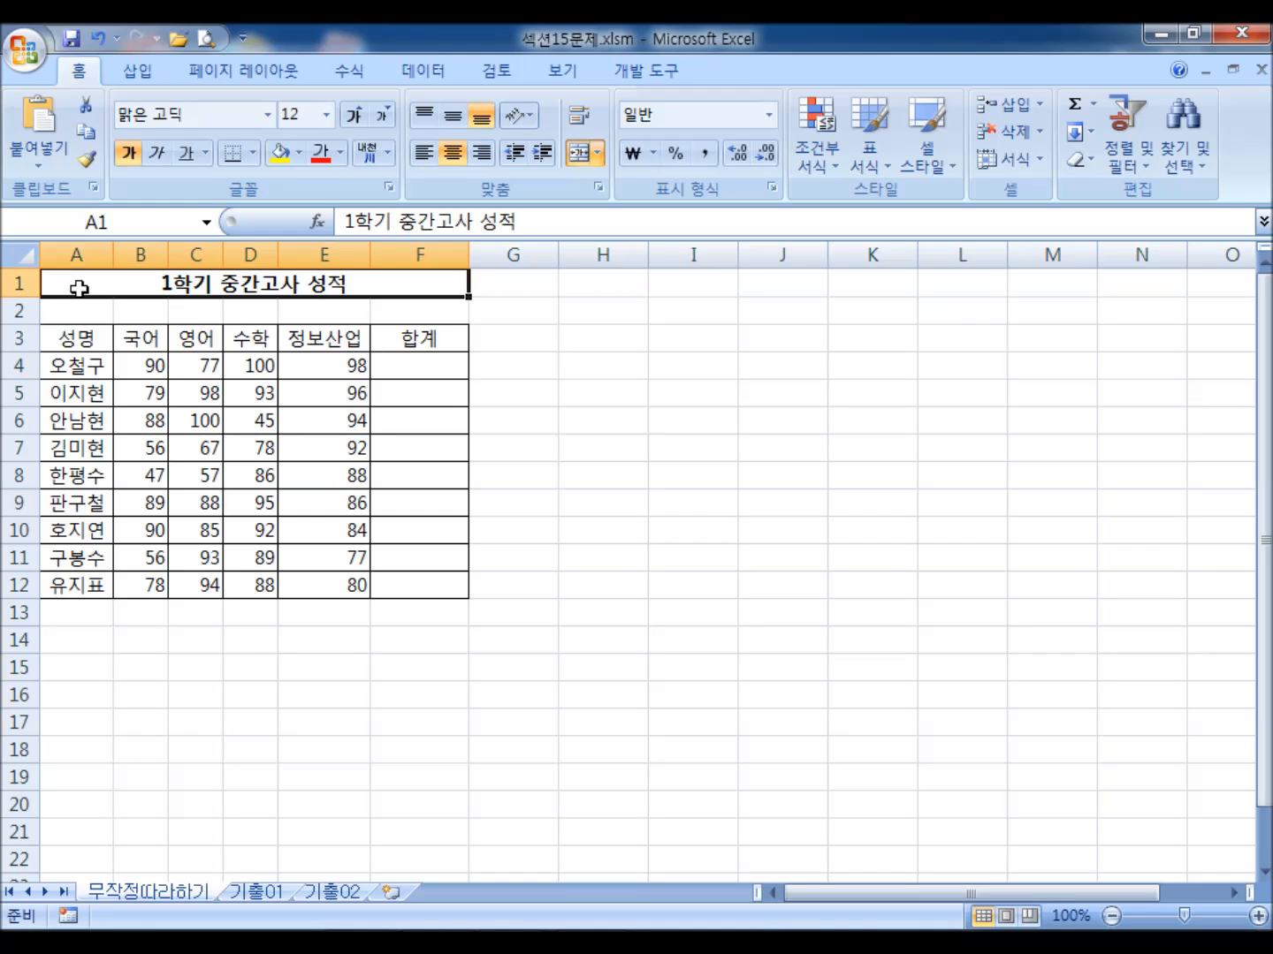
pyautogui.click(401, 366)
pyautogui.click(1086, 376)
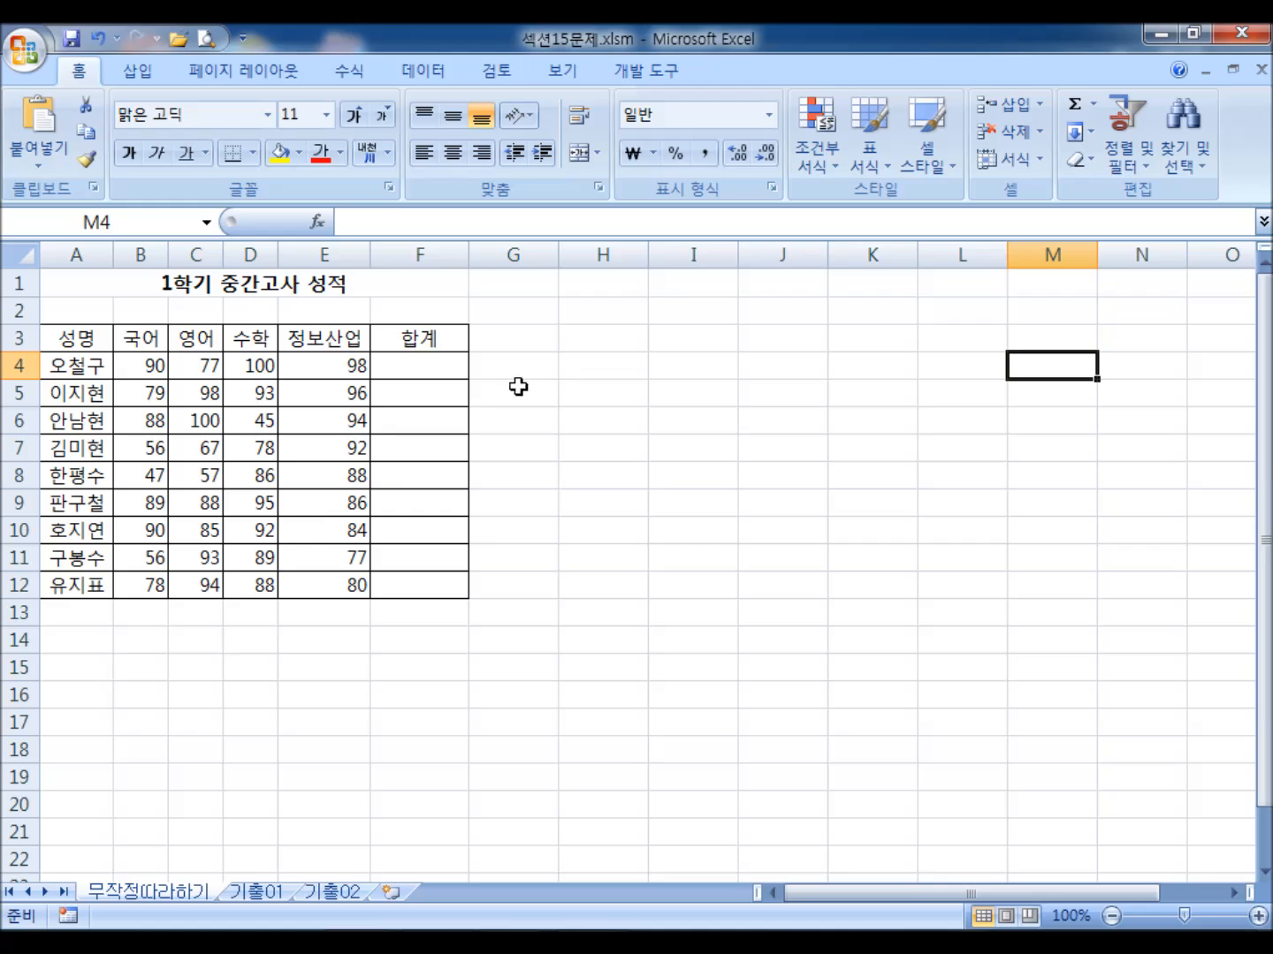
pyautogui.click(426, 368)
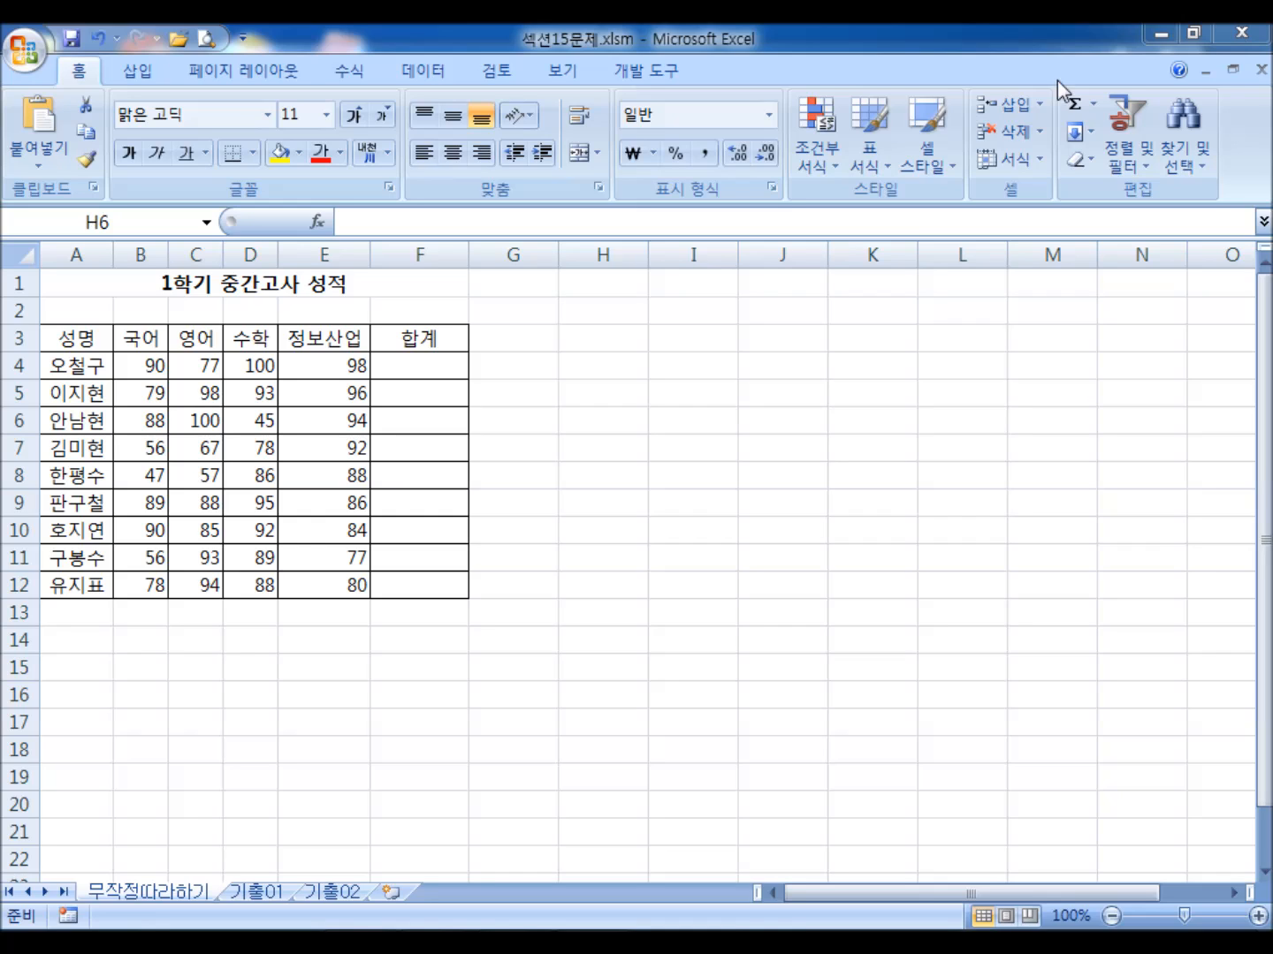
# - Check the list of existing macros in the 매크로 dialog and close it without changes
pyautogui.click(648, 76)
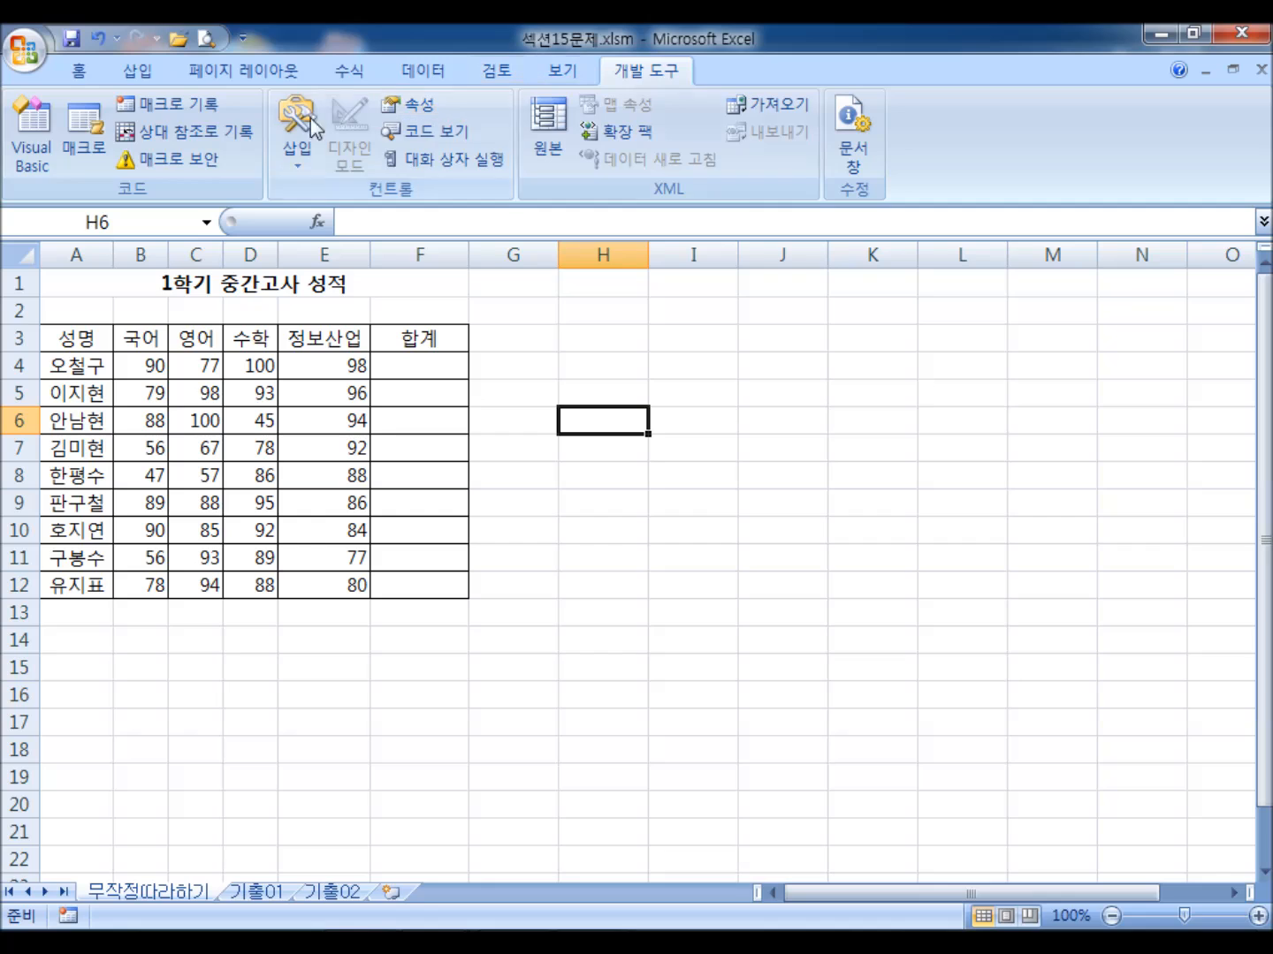
pyautogui.click(85, 135)
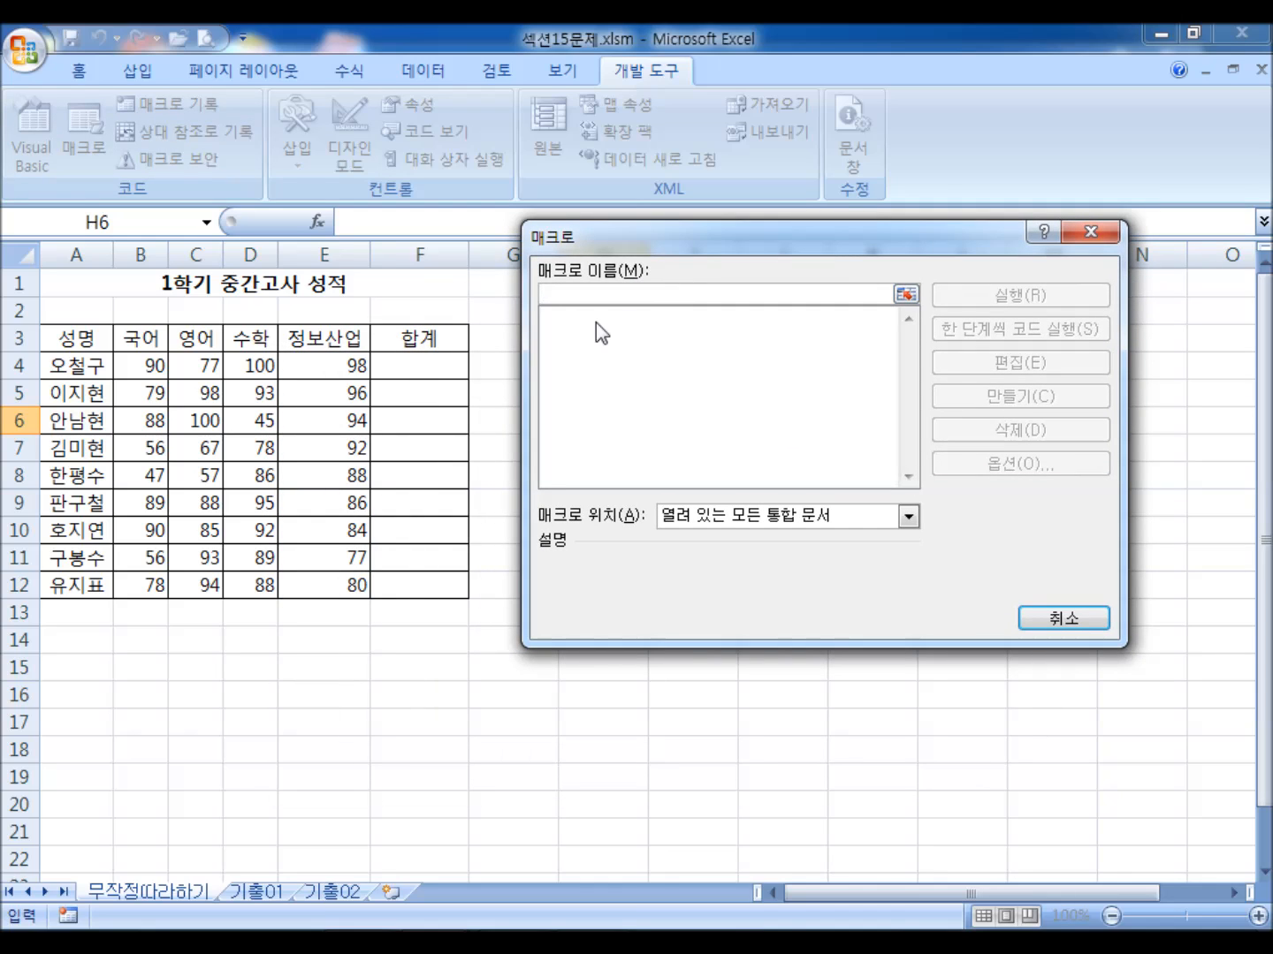
pyautogui.click(570, 321)
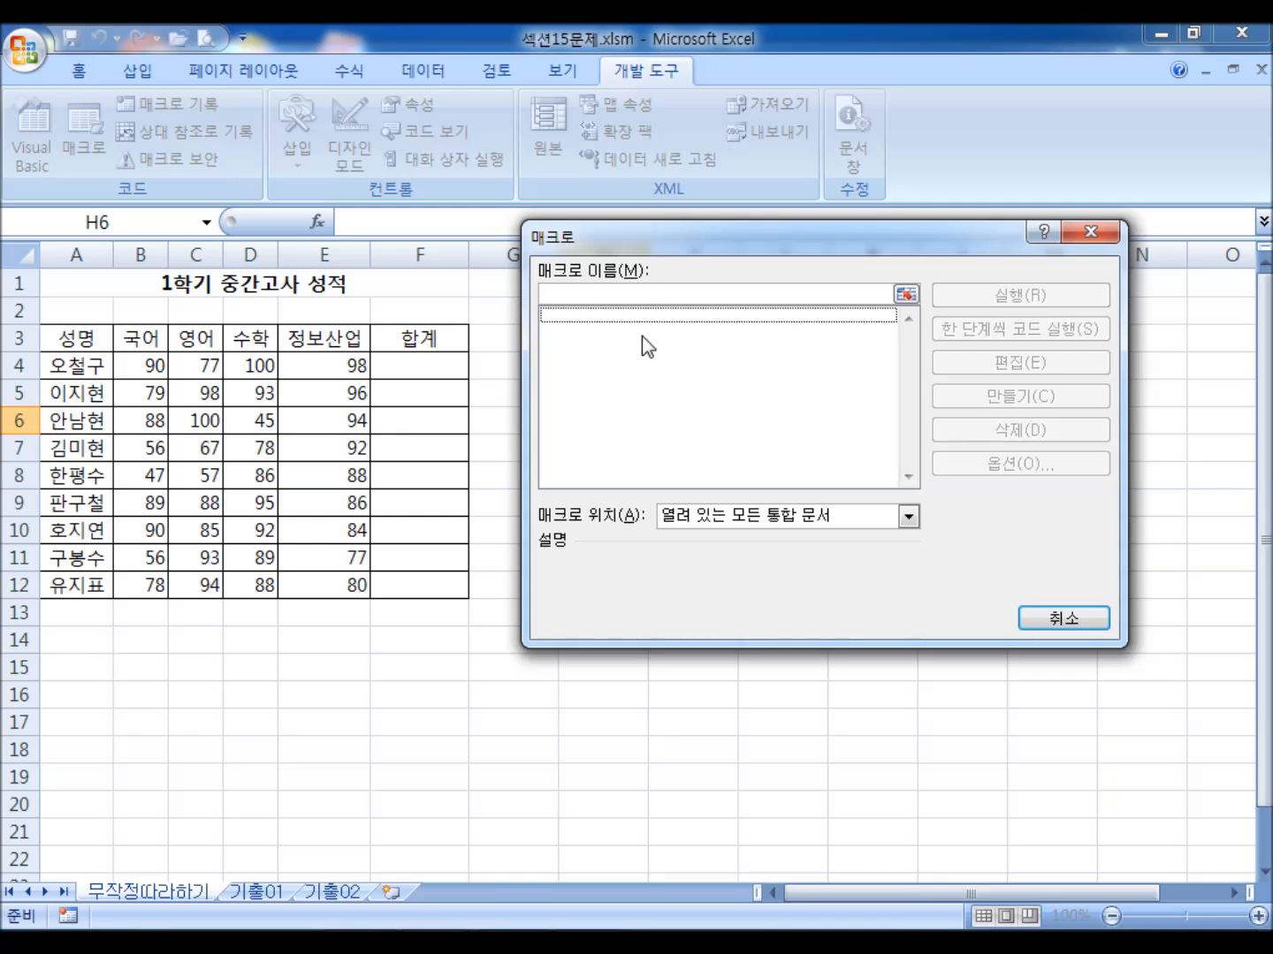
pyautogui.click(1043, 620)
pyautogui.click(632, 502)
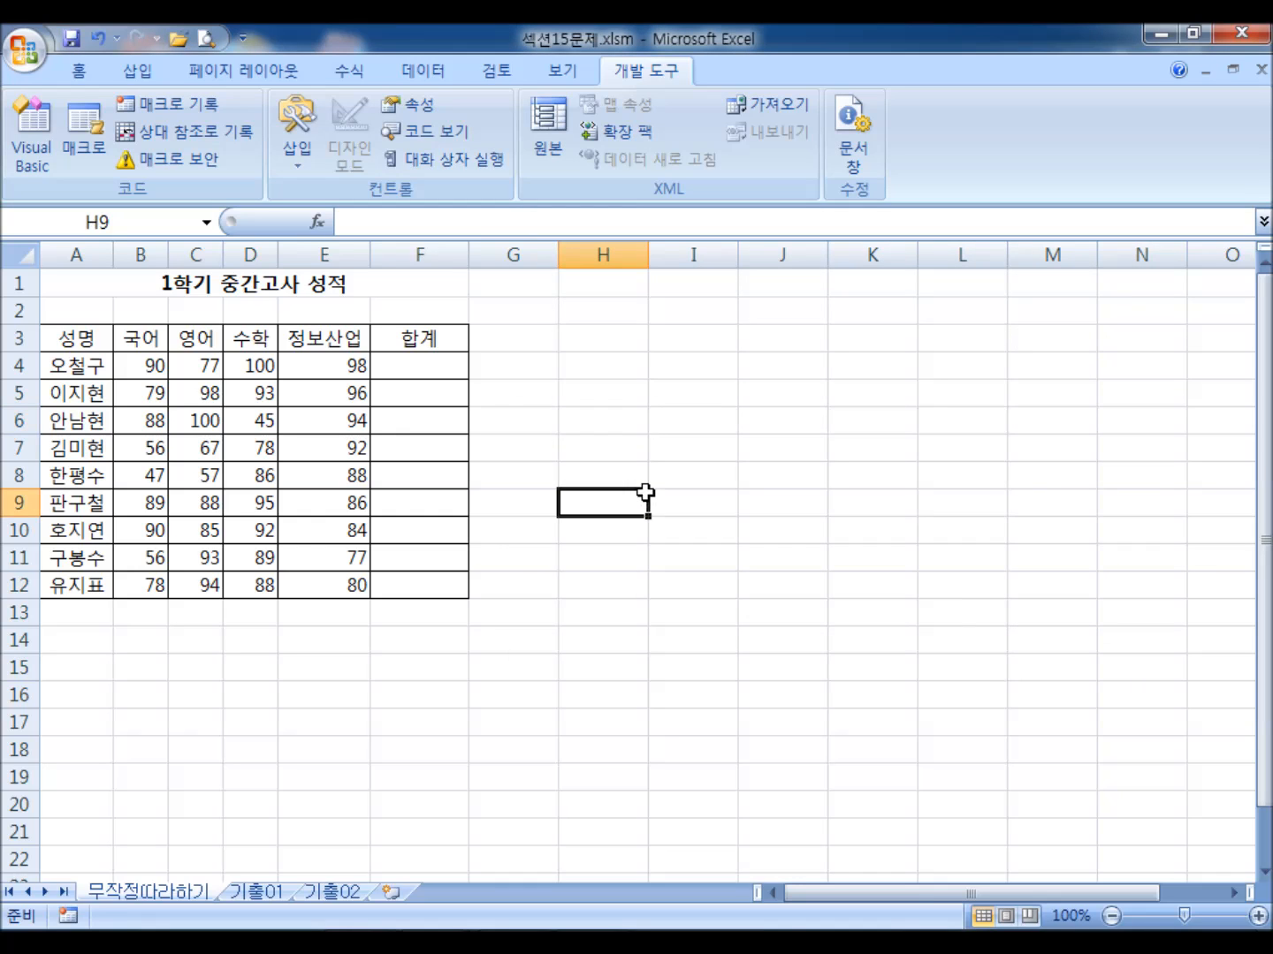
# - Draw a smiley face shape over about cells J3:K7, beside the score table
pyautogui.click(79, 71)
pyautogui.click(138, 73)
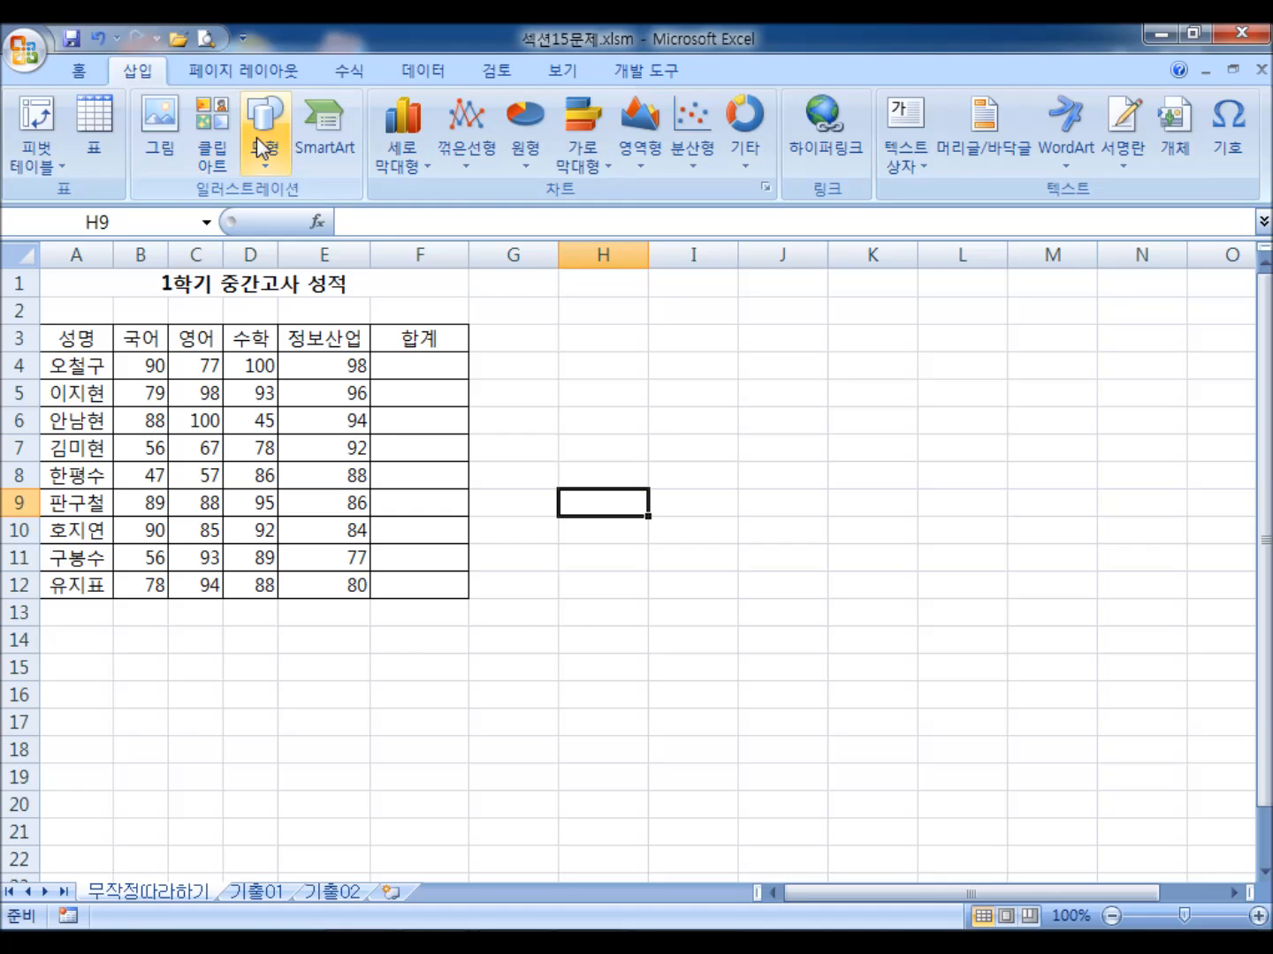
pyautogui.click(264, 133)
pyautogui.click(404, 450)
pyautogui.moveTo(736, 330); pyautogui.dragTo(862, 441)
pyautogui.click(778, 608)
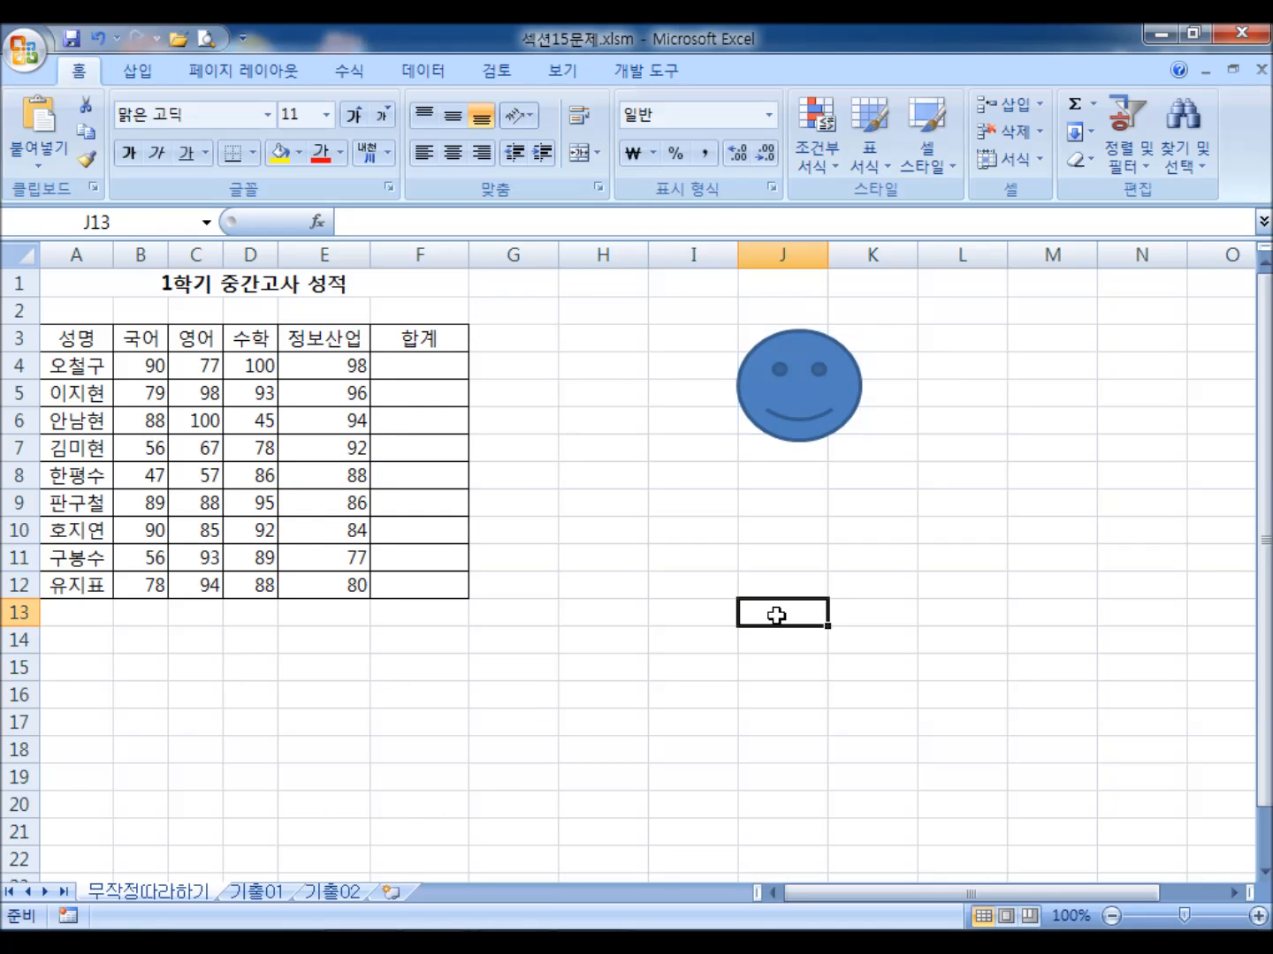
pyautogui.click(818, 394)
pyautogui.moveTo(663, 522); pyautogui.dragTo(664, 502)
pyautogui.moveTo(438, 369); pyautogui.dragTo(411, 554)
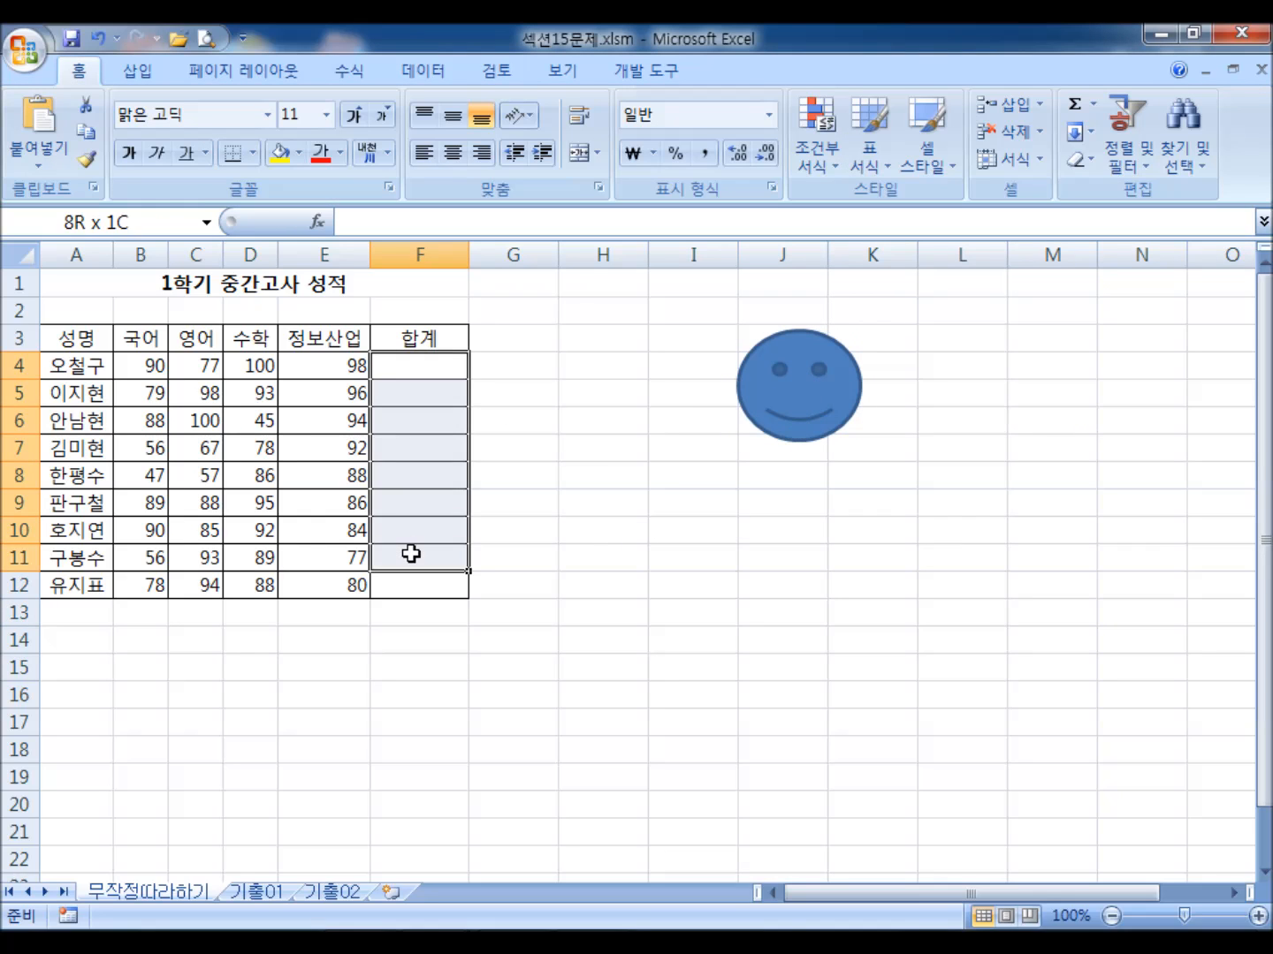
pyautogui.click(651, 468)
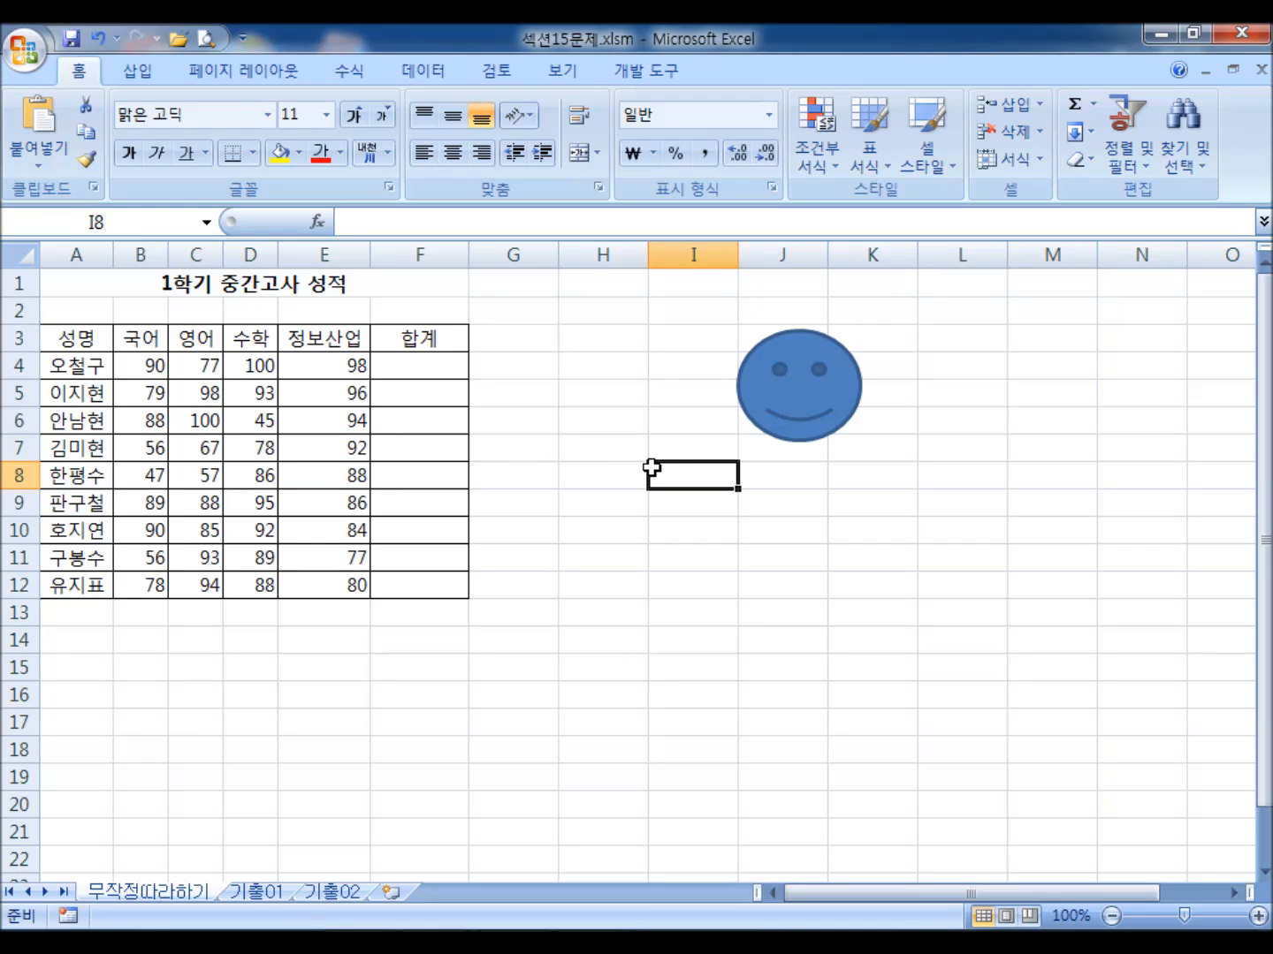
pyautogui.click(817, 399)
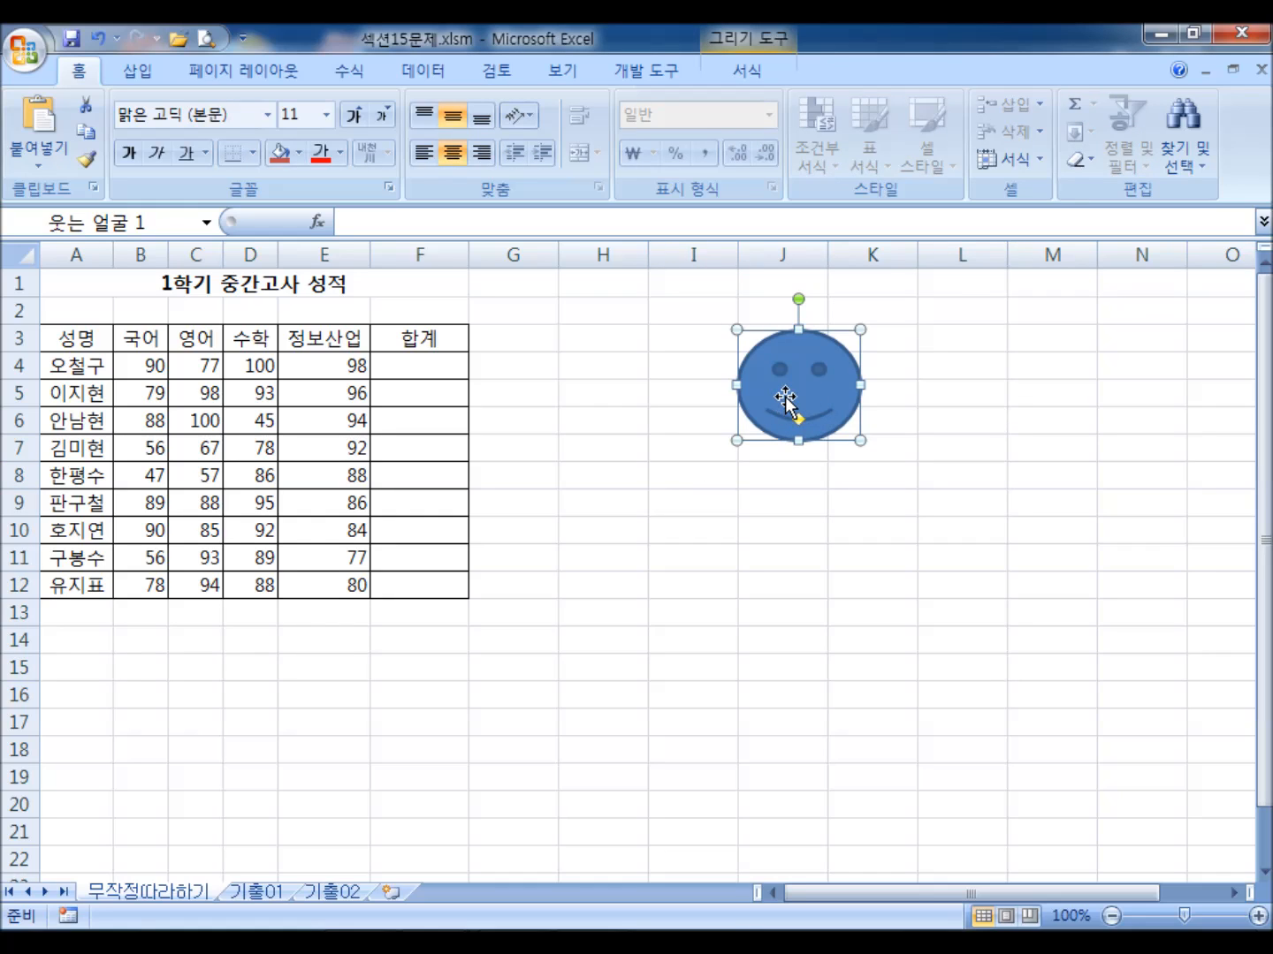
pyautogui.click(624, 393)
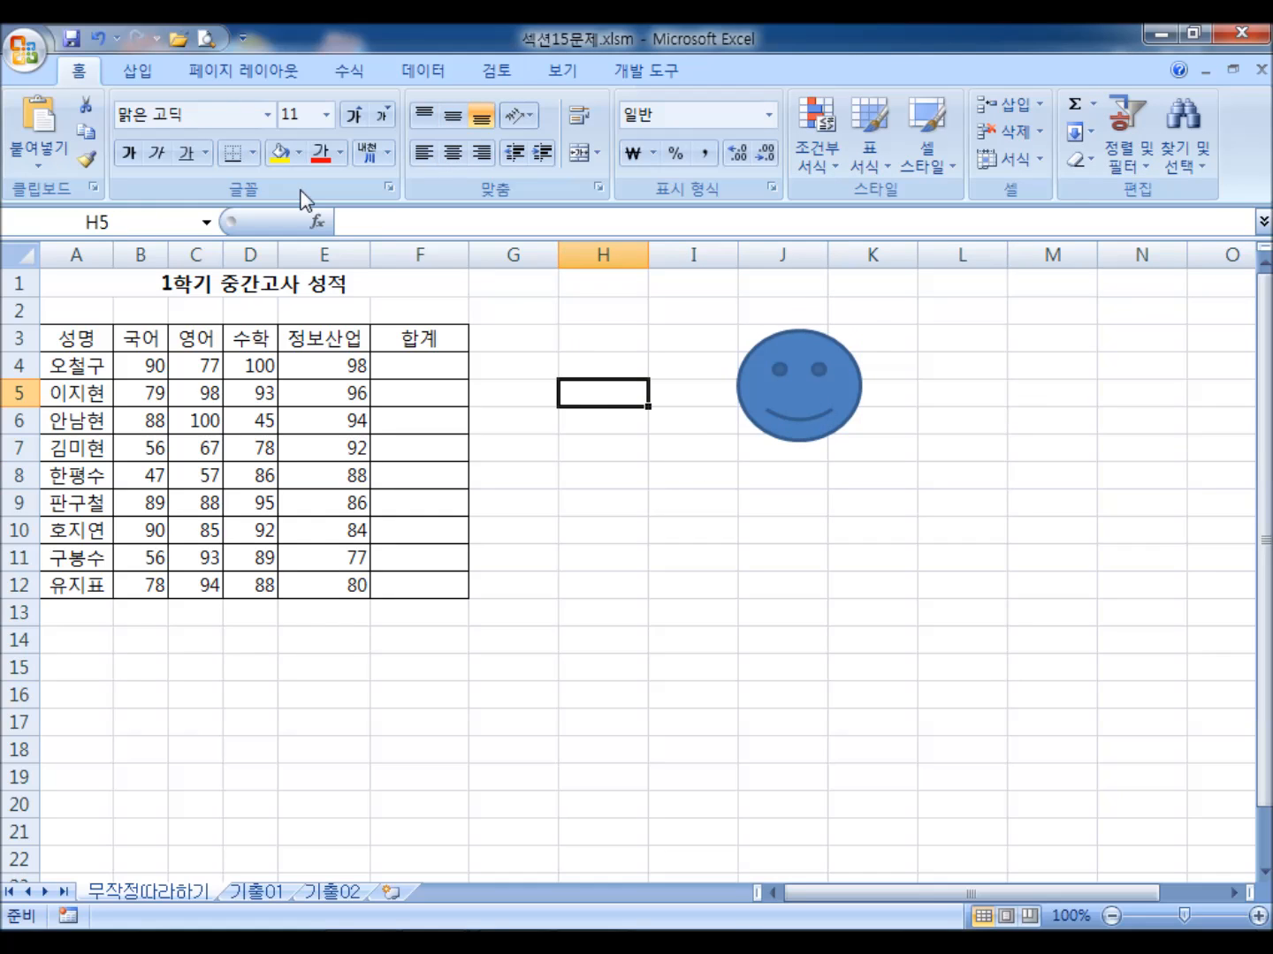
# - Look up the 단추(양식 컨트롤) control among the developer controls available for insertion
pyautogui.click(633, 67)
pyautogui.click(296, 156)
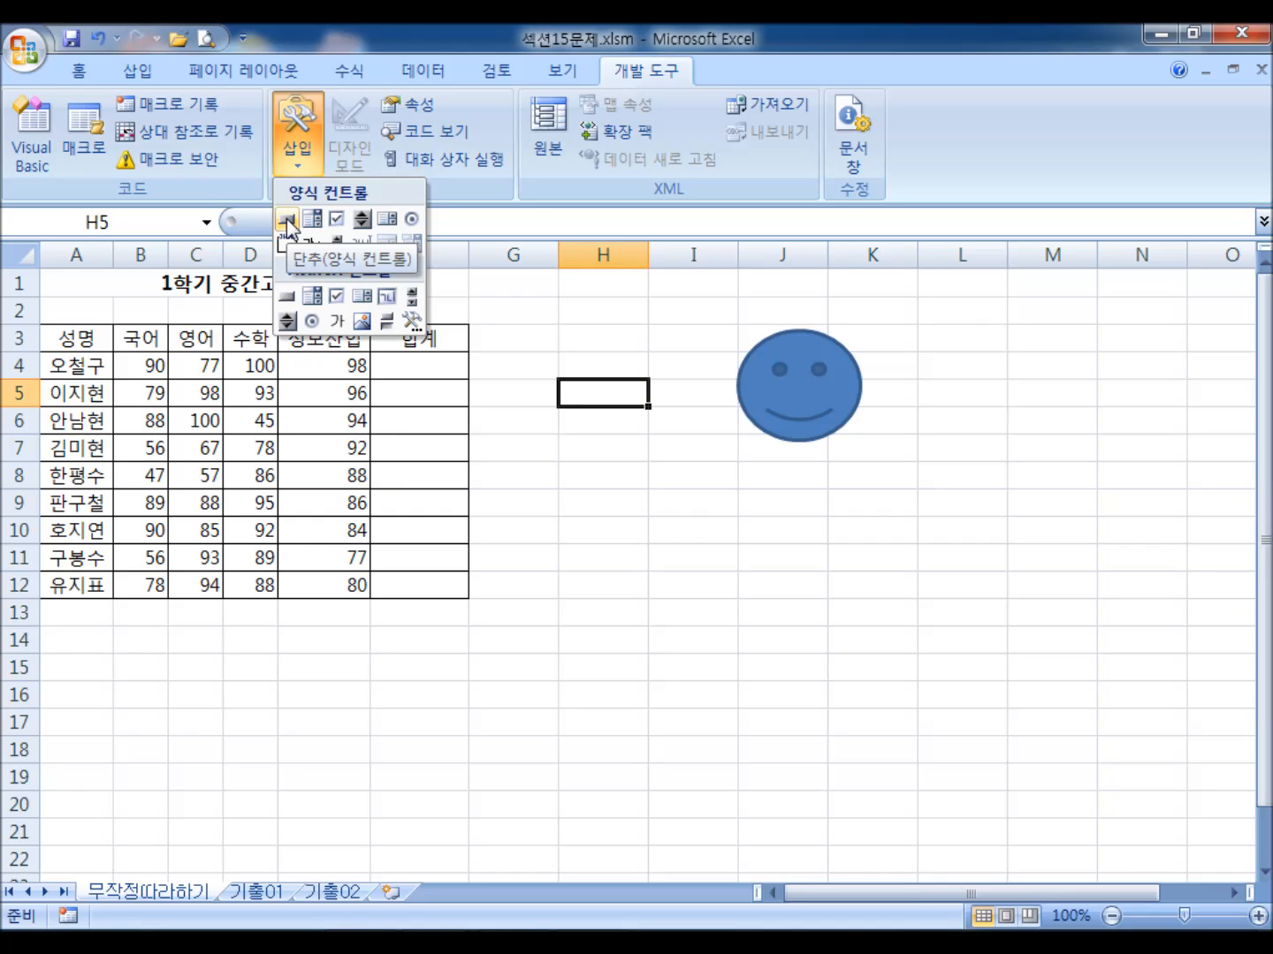
pyautogui.click(767, 372)
# - Enlarge the smiley face shape to cover about J3:L9 and delete it
pyautogui.click(767, 376)
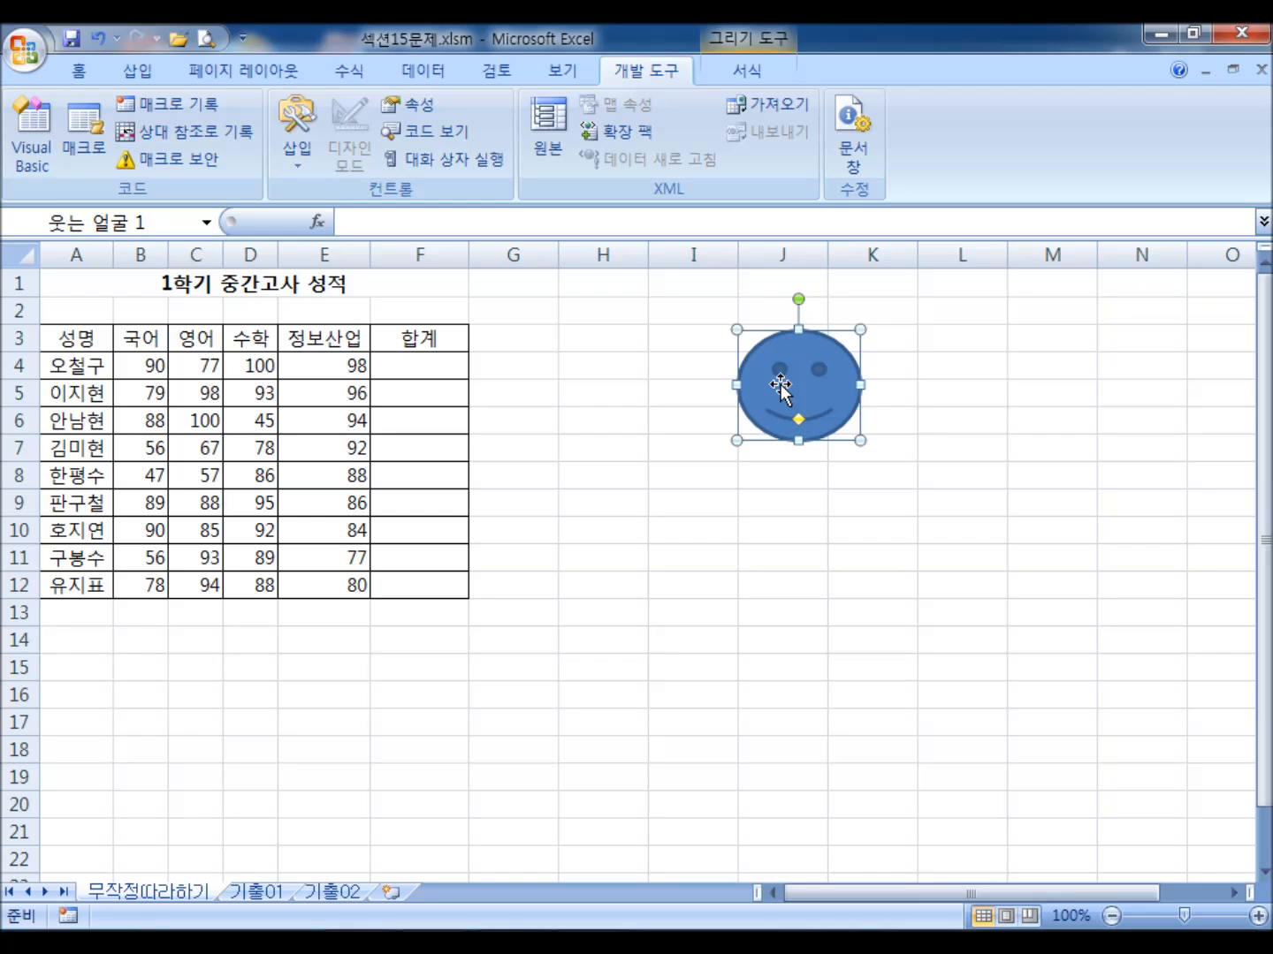
pyautogui.moveTo(861, 440); pyautogui.dragTo(1011, 503)
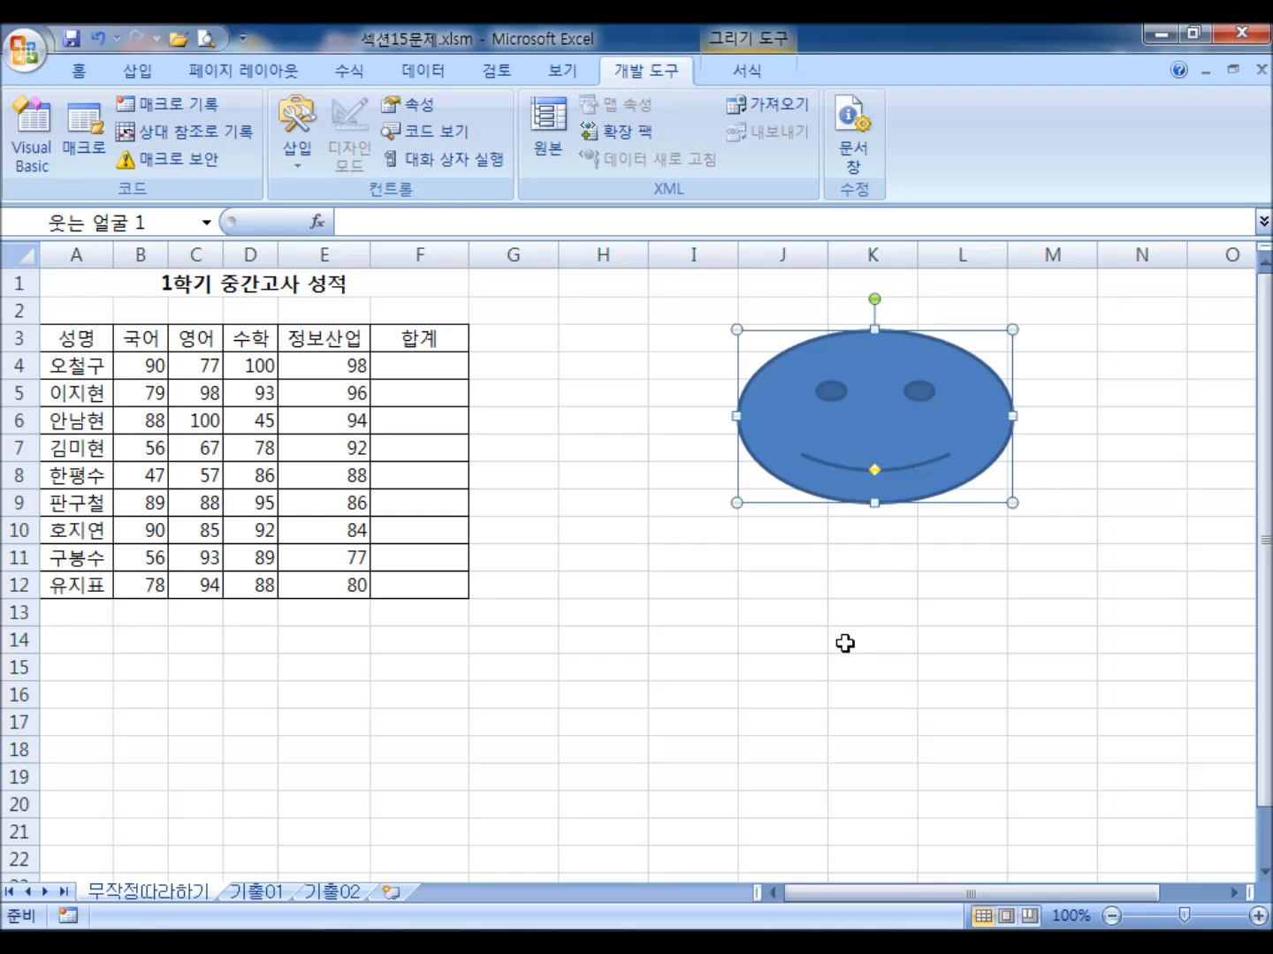
pyautogui.press('Delete')
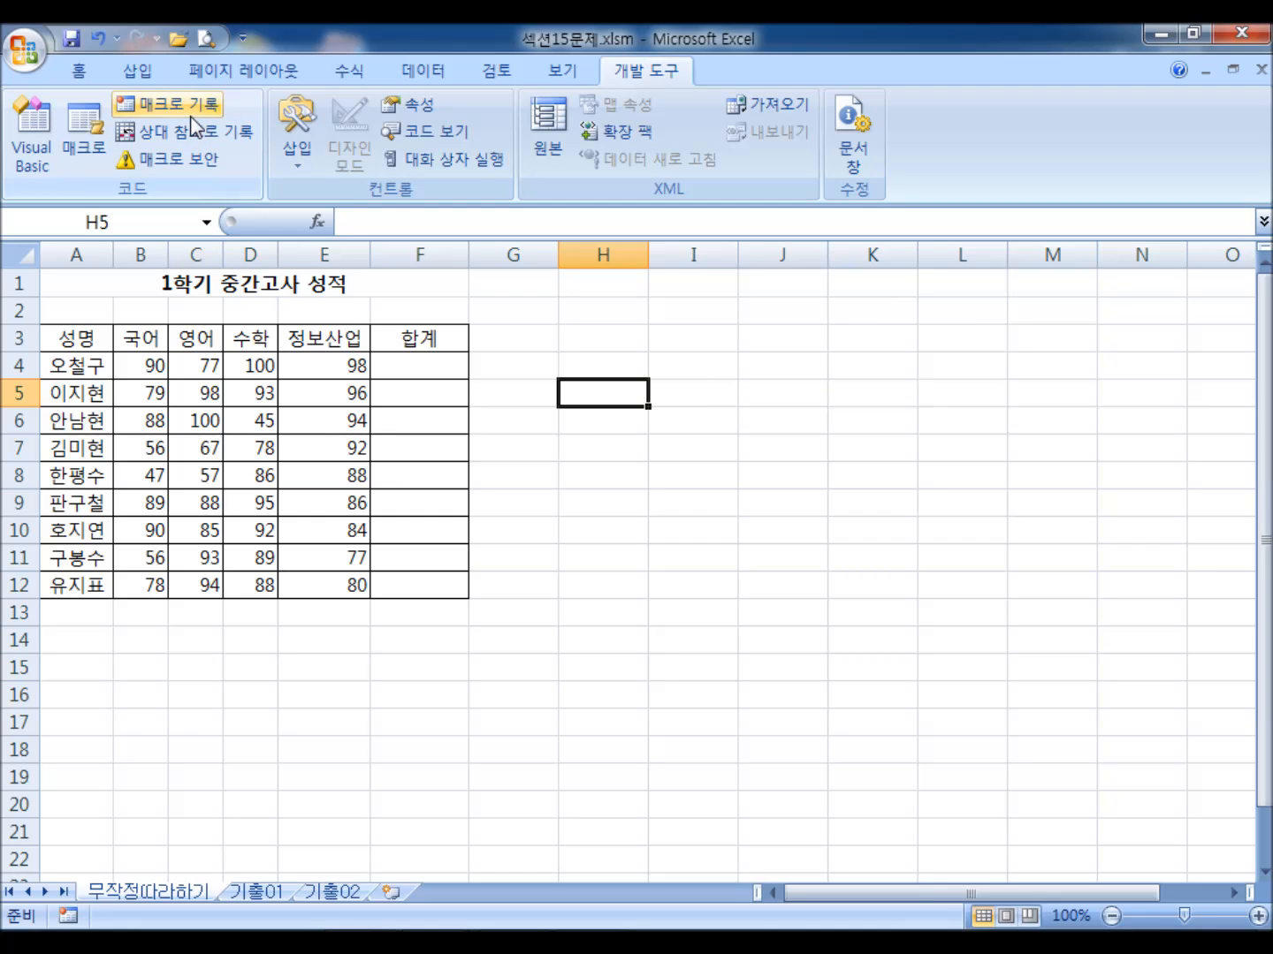
# - Draw a rounded rectangle about 6.6 cm high and 6.4 cm wide beside the score table and delete it
pyautogui.click(137, 72)
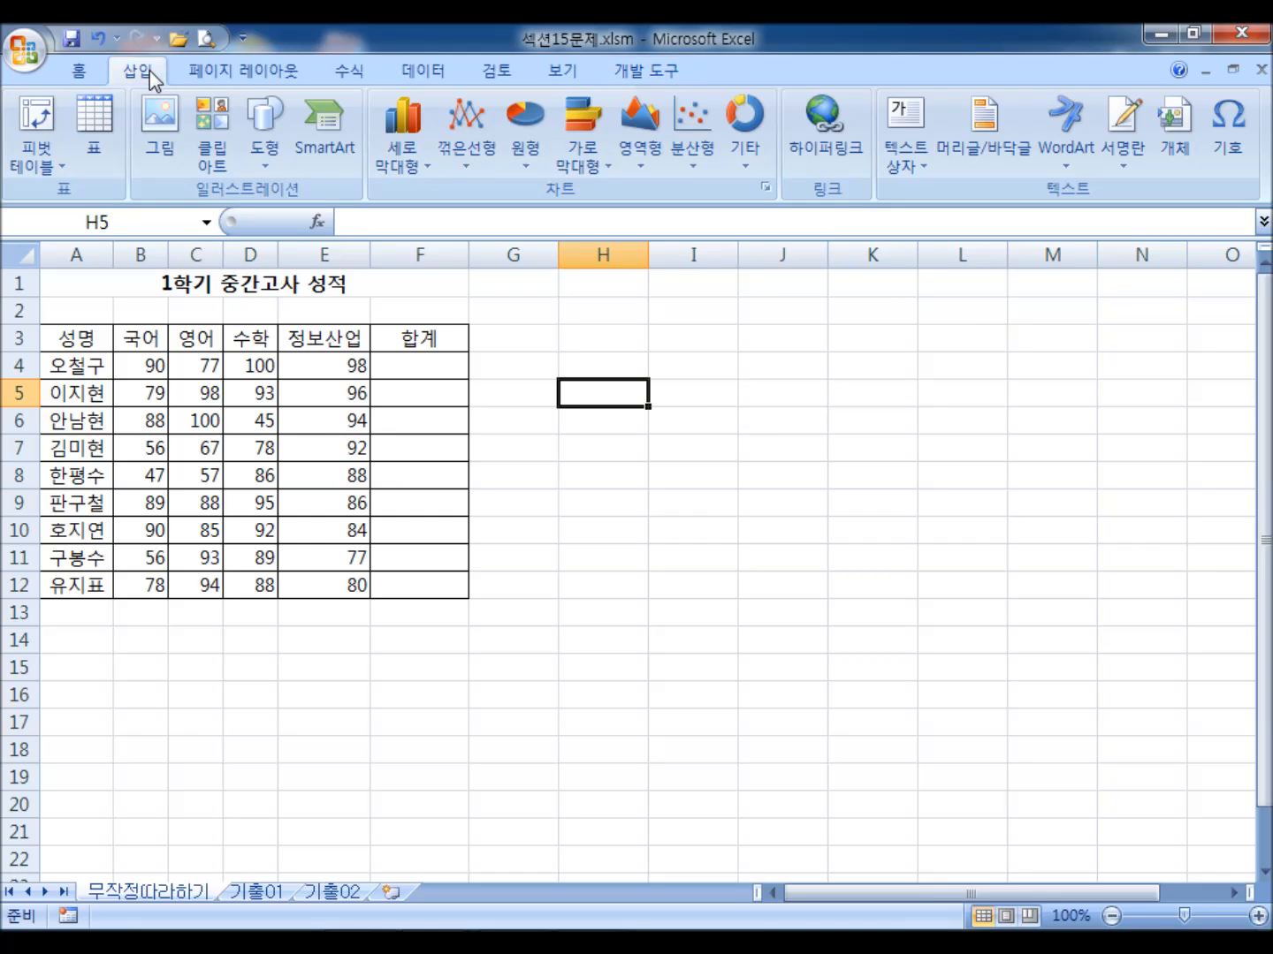
pyautogui.click(257, 119)
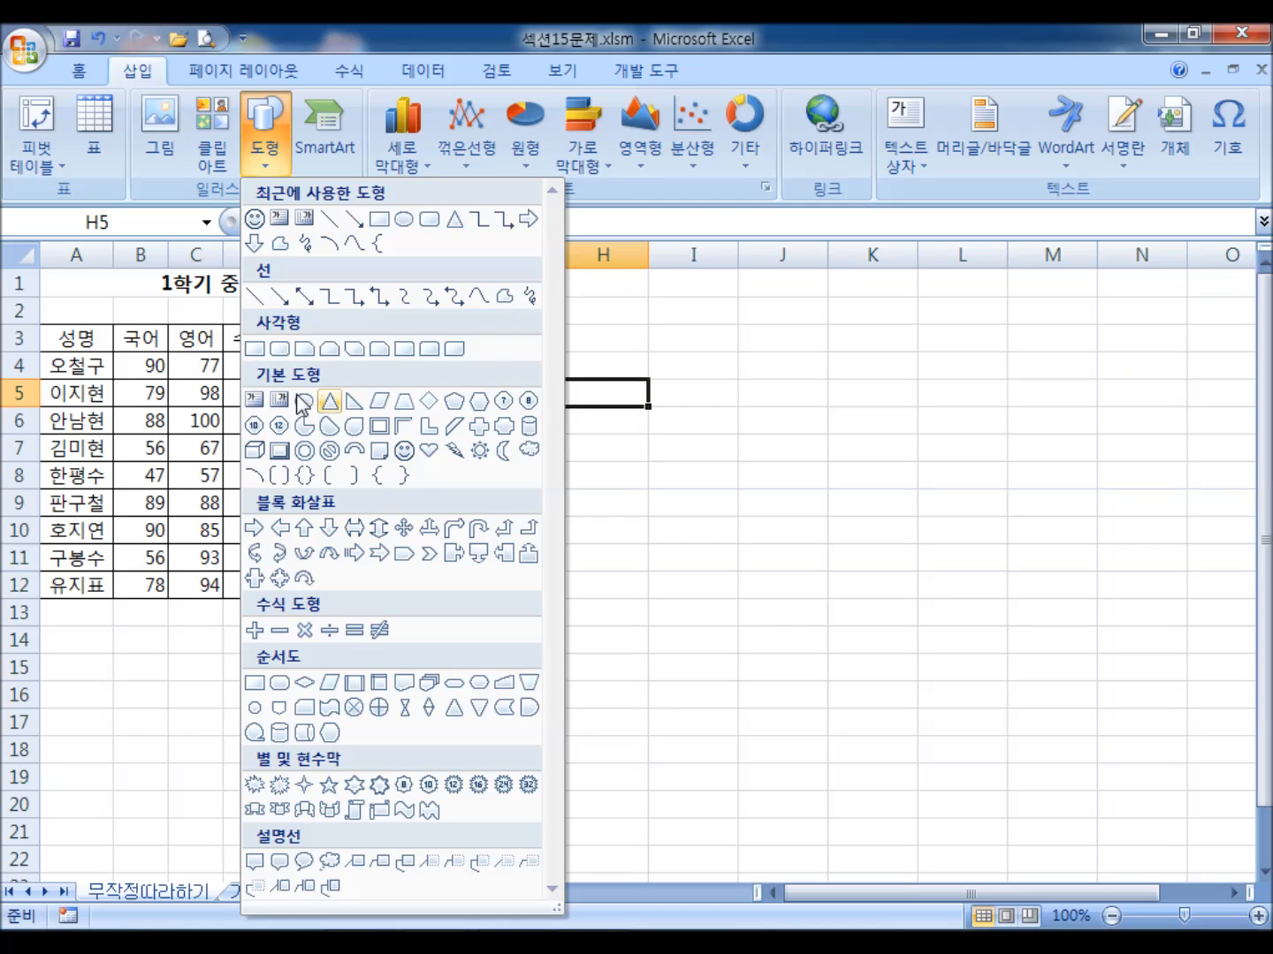
pyautogui.click(278, 350)
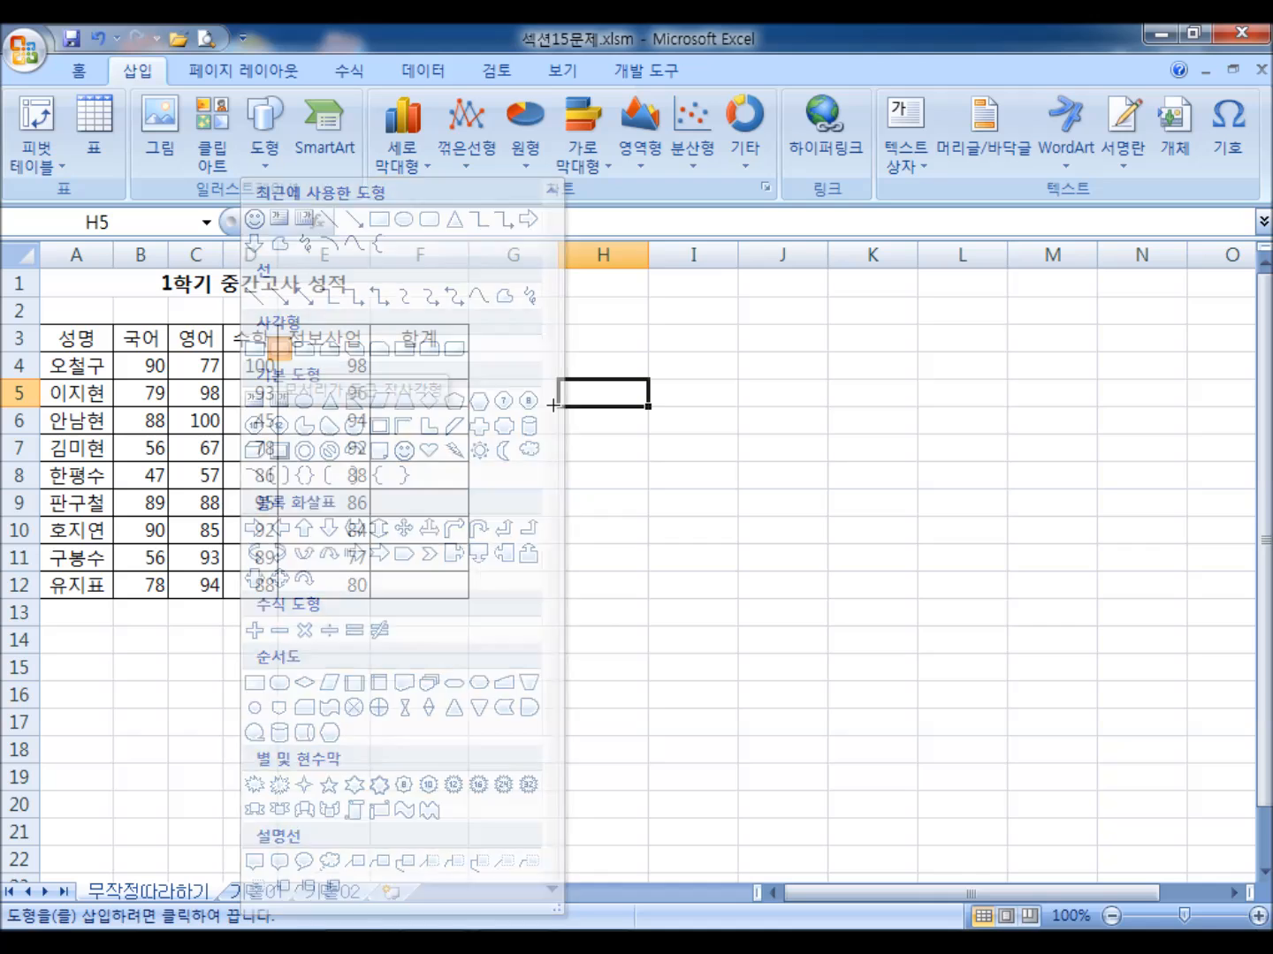
pyautogui.moveTo(604, 327); pyautogui.dragTo(908, 638)
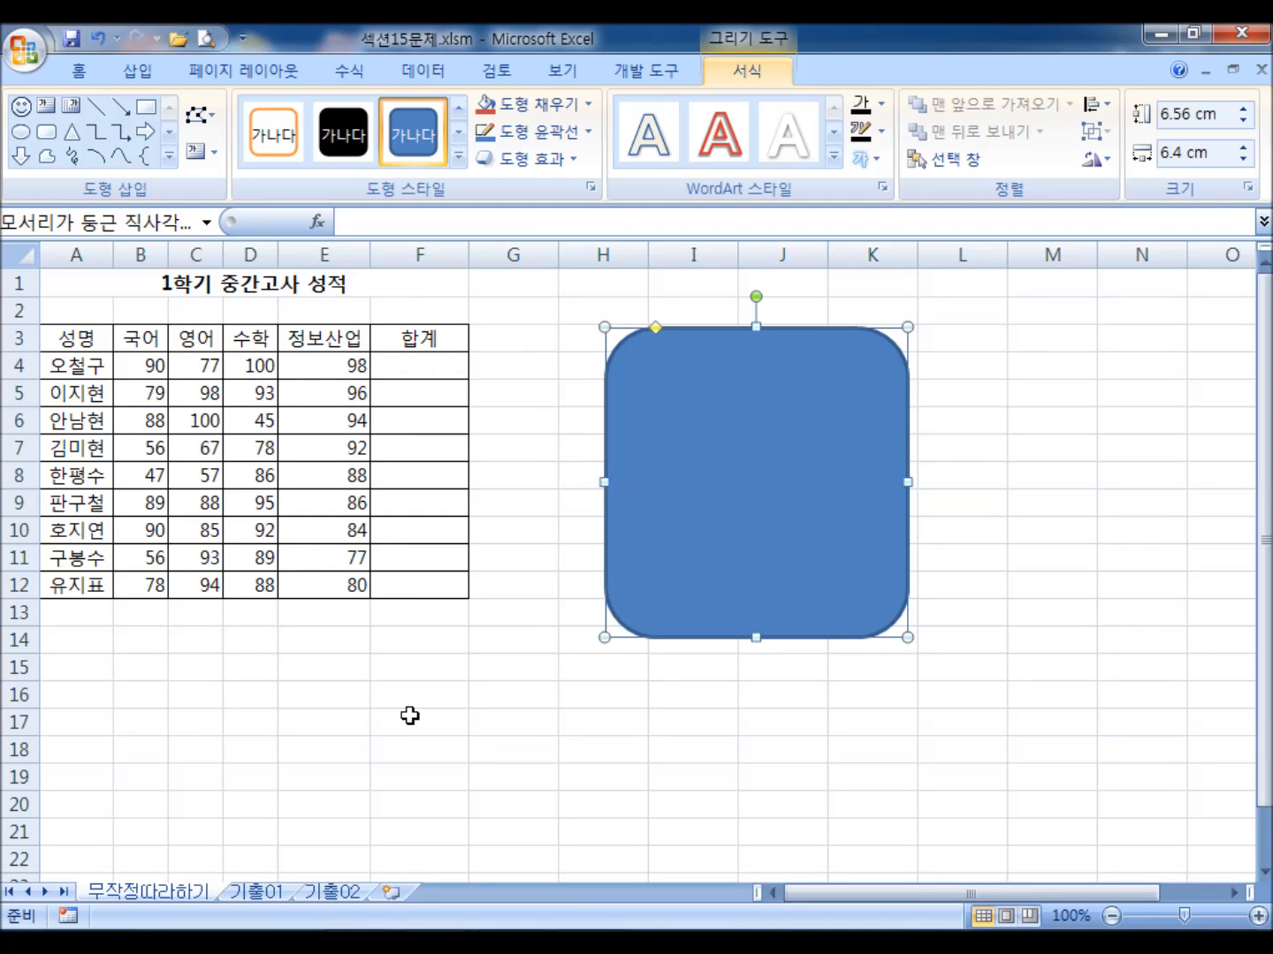
pyautogui.press('Delete')
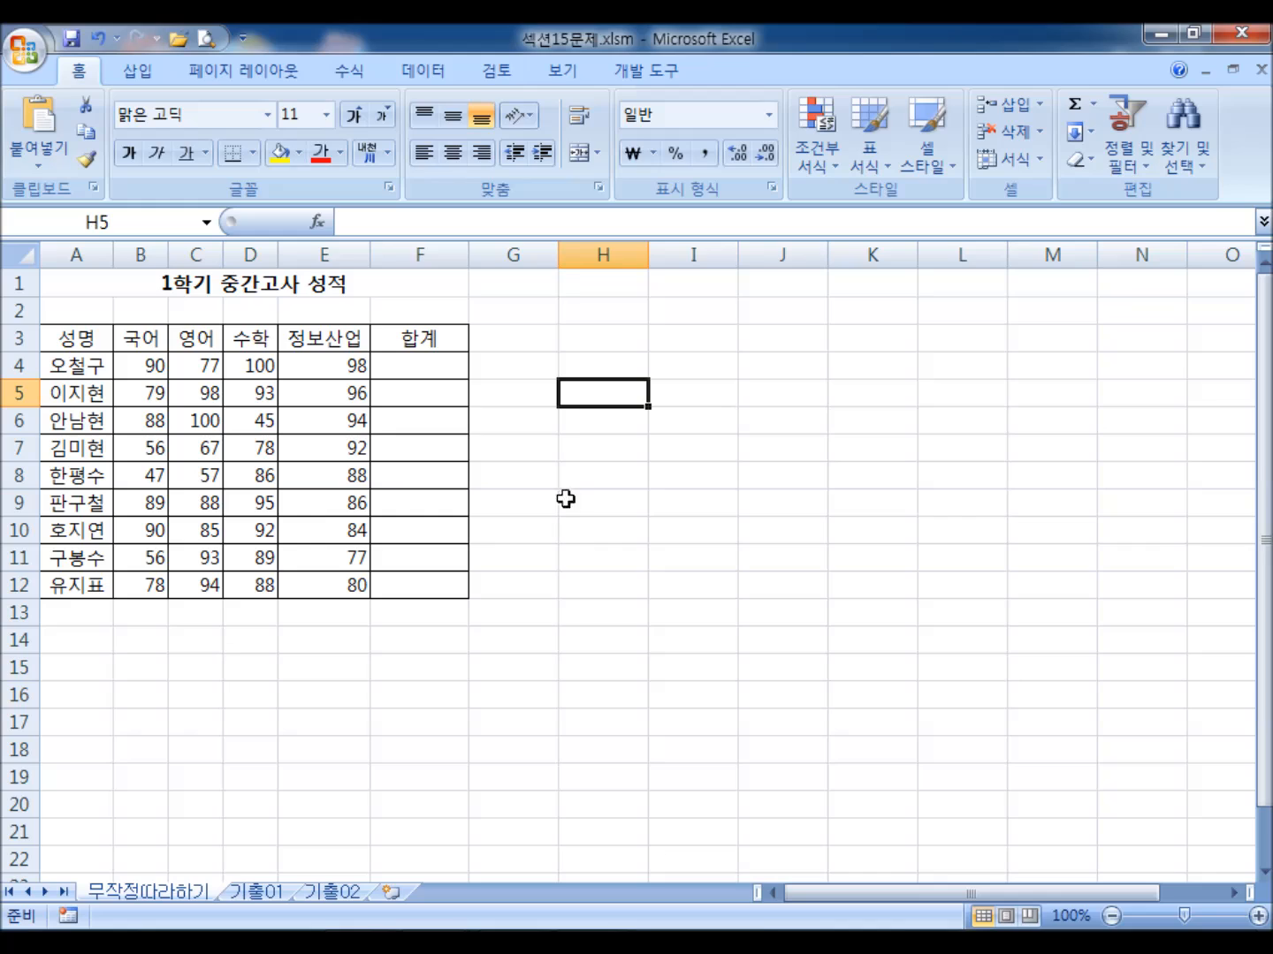
pyautogui.click(591, 335)
pyautogui.moveTo(591, 334); pyautogui.dragTo(681, 369)
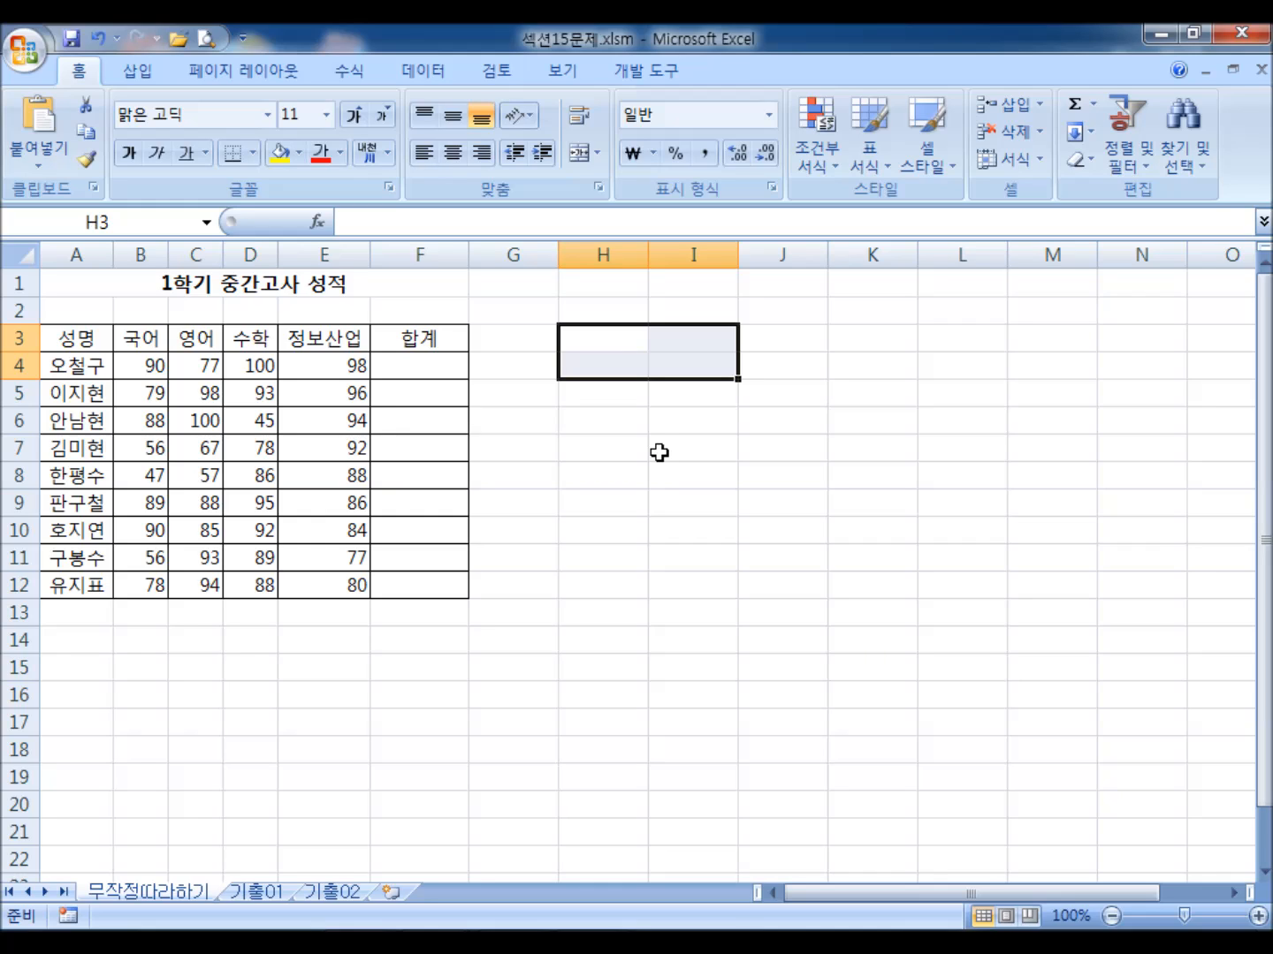
pyautogui.moveTo(123, 632); pyautogui.dragTo(194, 675)
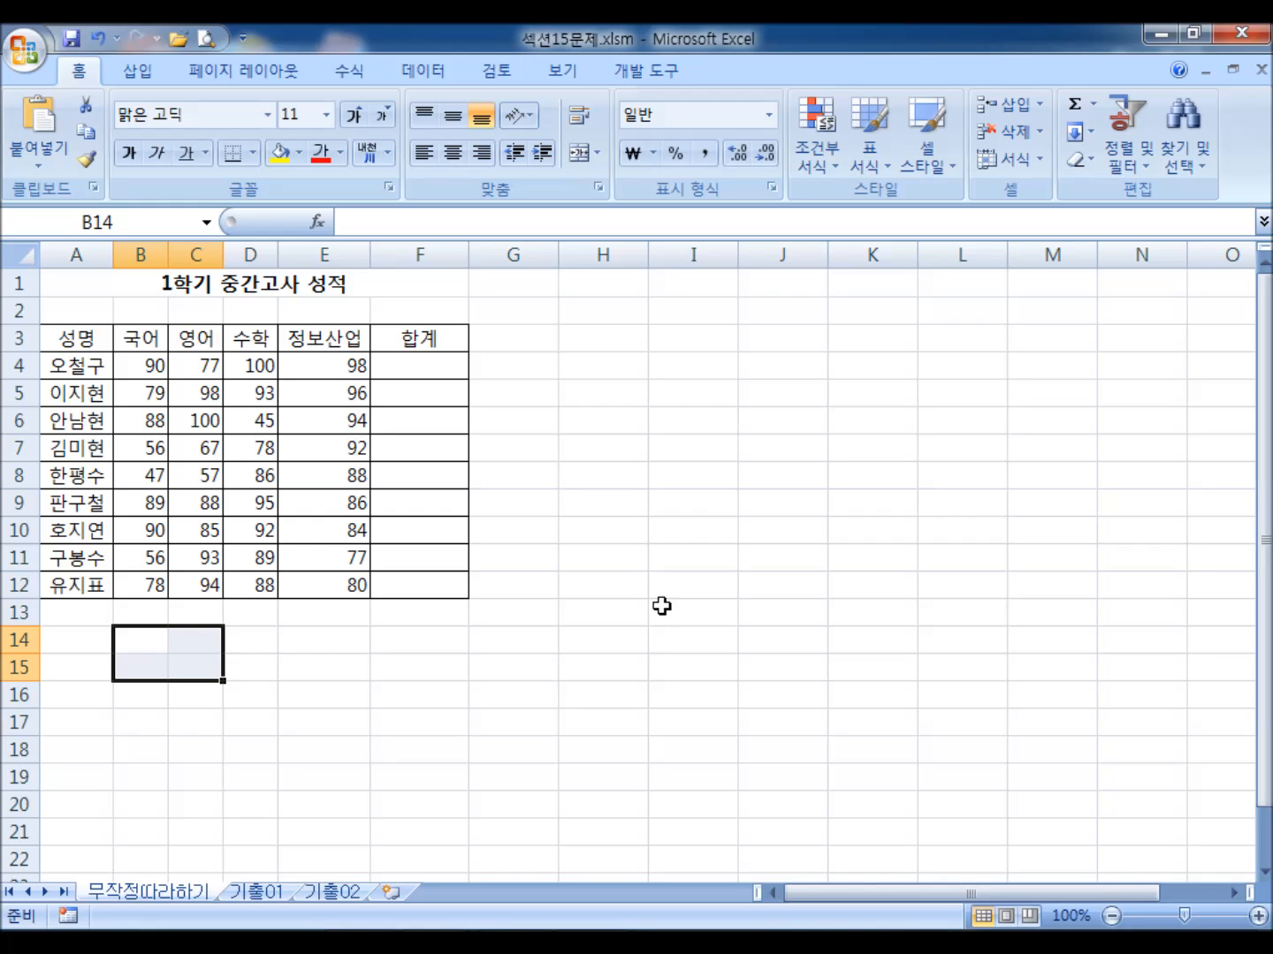
pyautogui.click(709, 579)
# - Draw a rounded rectangle over about H3:I5, beside the score table, and delete it
pyautogui.click(157, 70)
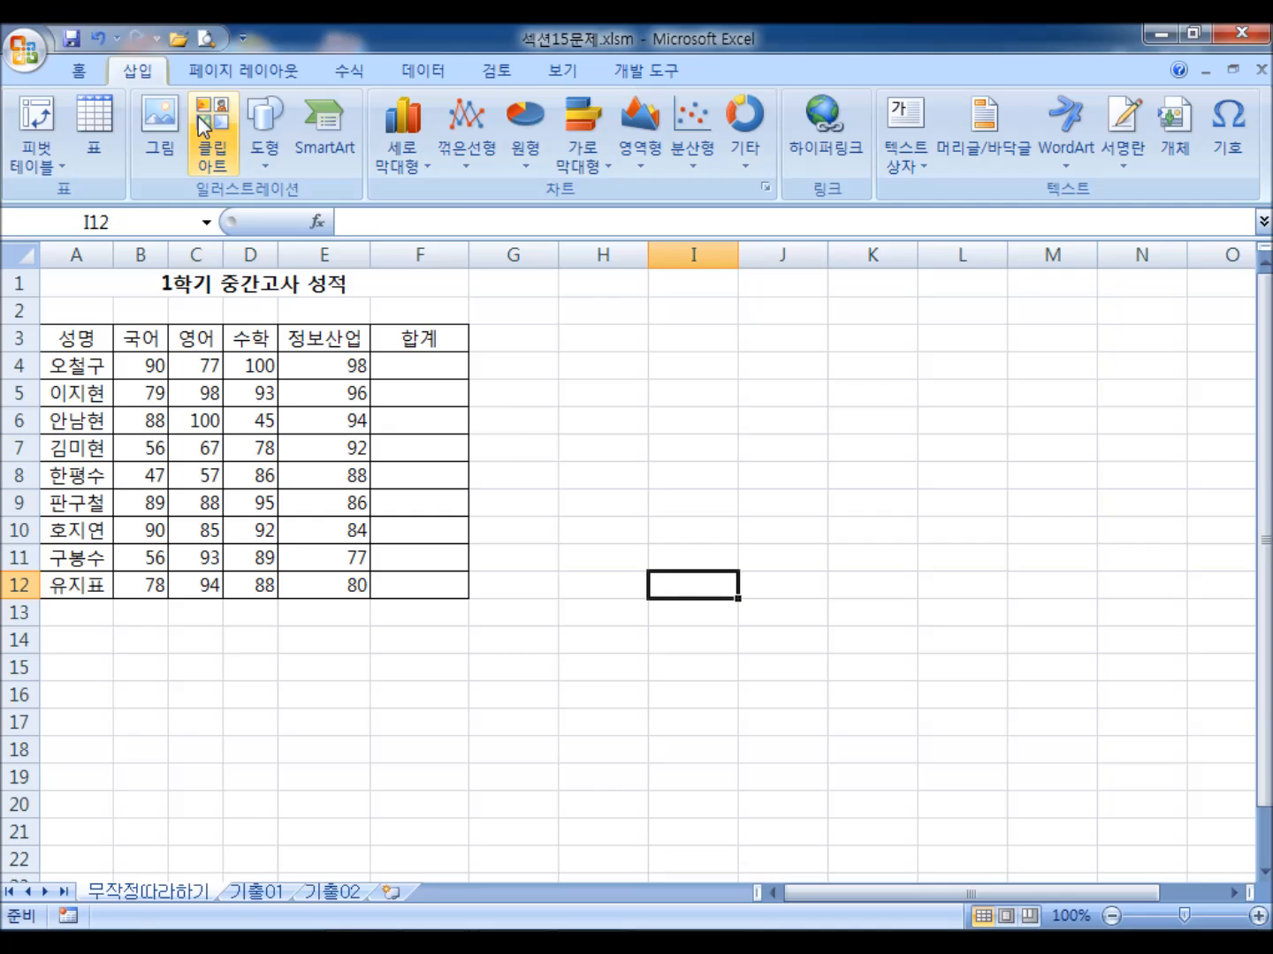
pyautogui.click(264, 132)
pyautogui.click(280, 350)
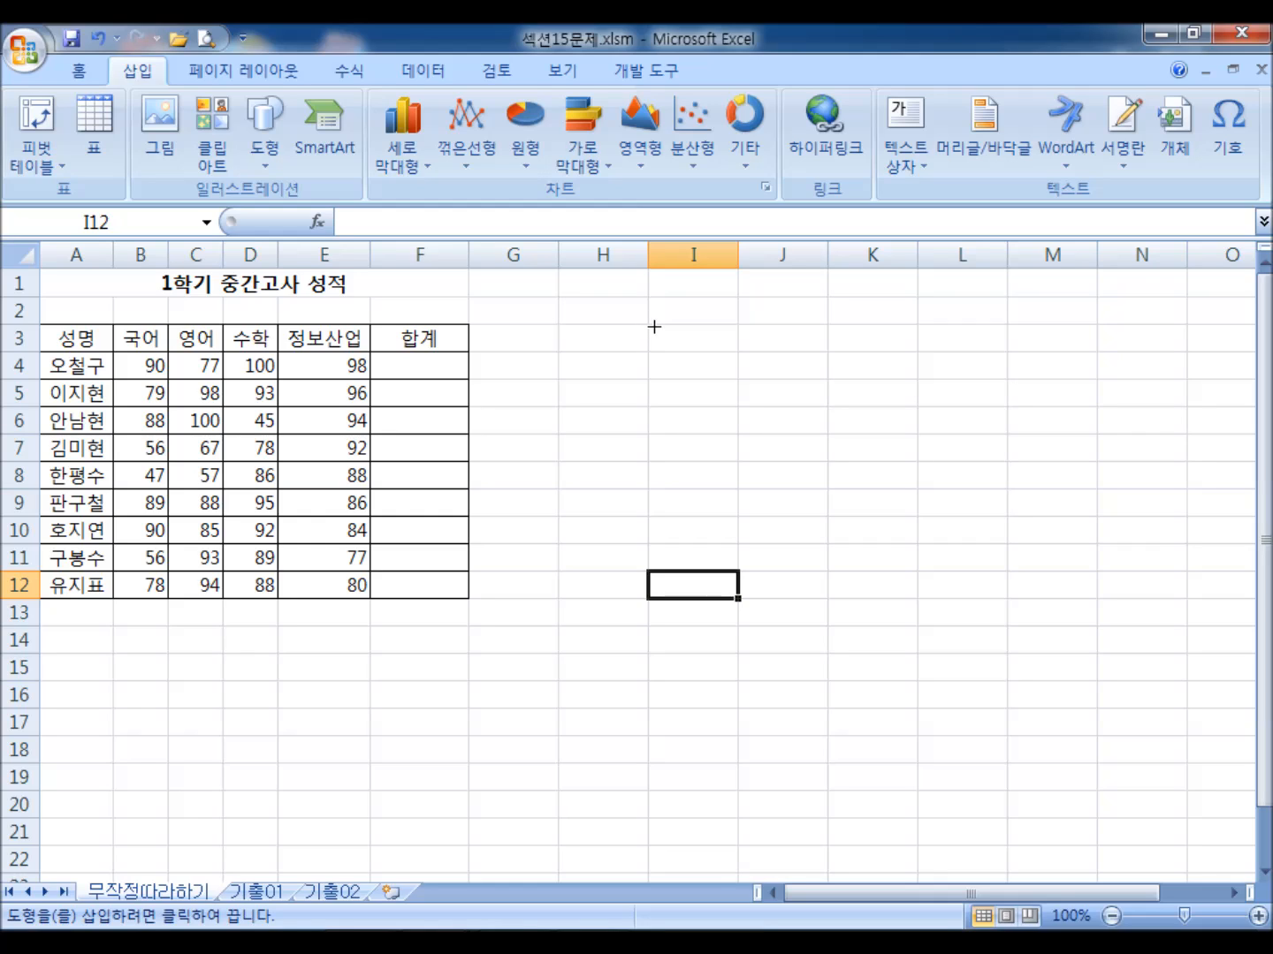
pyautogui.moveTo(628, 338)
pyautogui.mouseDown()
pyautogui.moveTo(800, 421)
pyautogui.moveTo(778, 452)
pyautogui.moveTo(721, 416)
pyautogui.moveTo(723, 396)
pyautogui.mouseUp()
pyautogui.press('Delete')
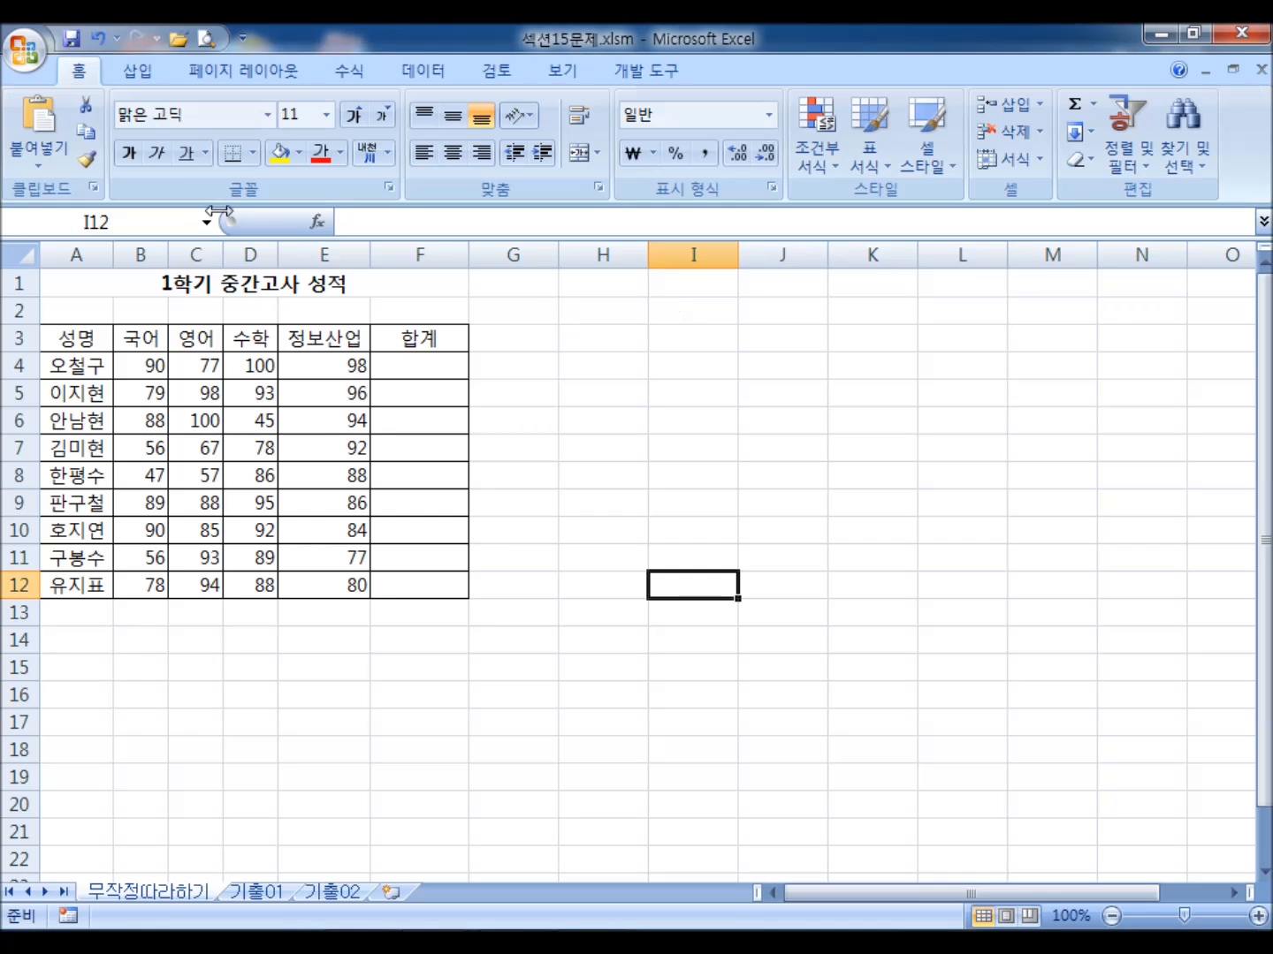
# - Draw a rounded rectangle about 1.46 cm high and 3.81 cm wide, starting at the corner of cell I3
pyautogui.click(138, 69)
pyautogui.click(270, 138)
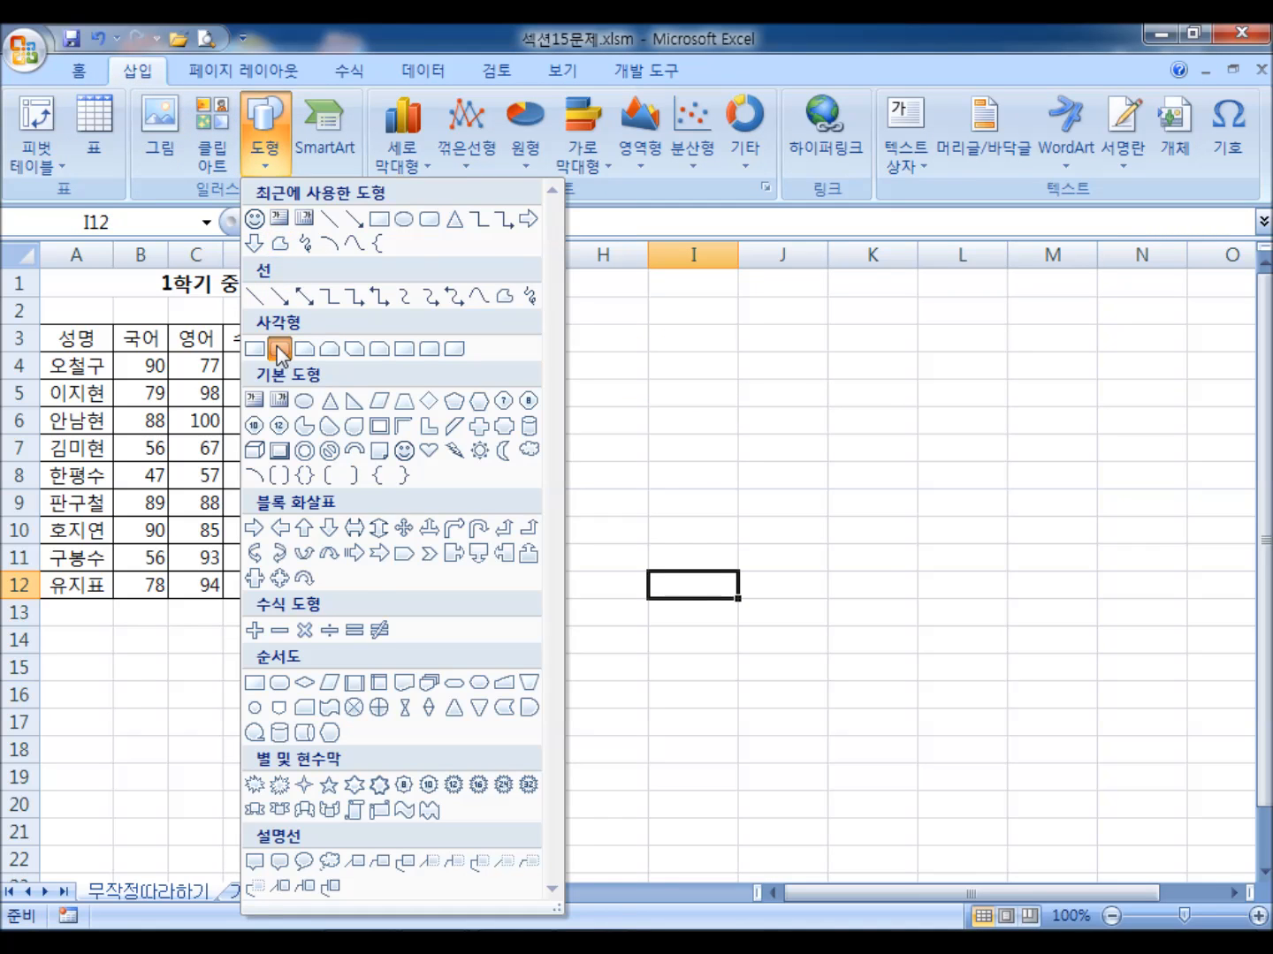
pyautogui.click(279, 352)
pyautogui.moveTo(648, 324)
pyautogui.mouseDown()
pyautogui.moveTo(755, 354)
pyautogui.moveTo(815, 395)
pyautogui.moveTo(736, 412)
pyautogui.moveTo(739, 353)
pyautogui.moveTo(772, 416)
pyautogui.moveTo(732, 415)
pyautogui.moveTo(802, 404)
pyautogui.moveTo(804, 380)
pyautogui.moveTo(801, 395)
pyautogui.moveTo(724, 398)
pyautogui.moveTo(787, 393)
pyautogui.mouseUp()
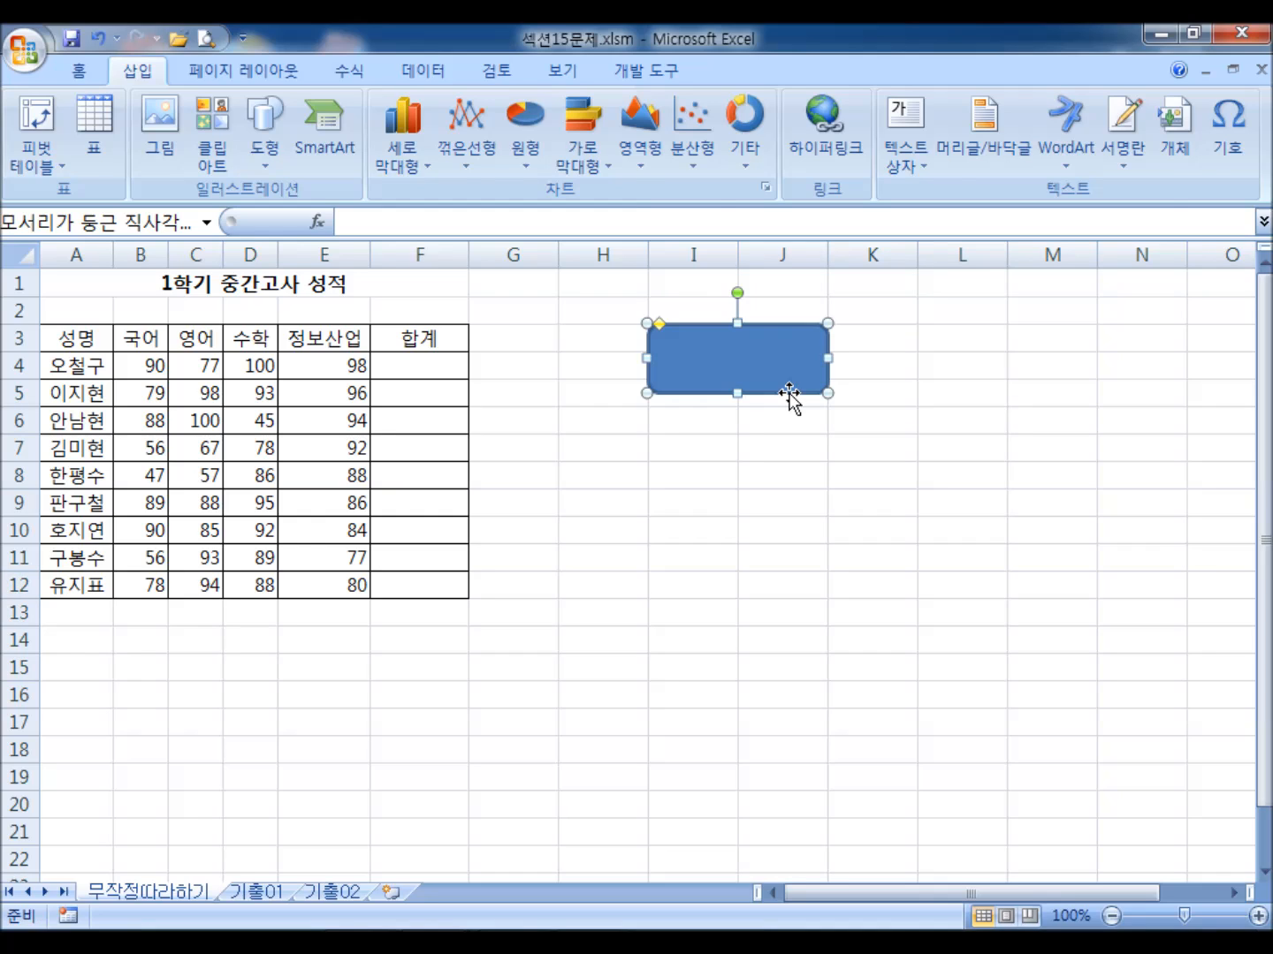
pyautogui.click(624, 484)
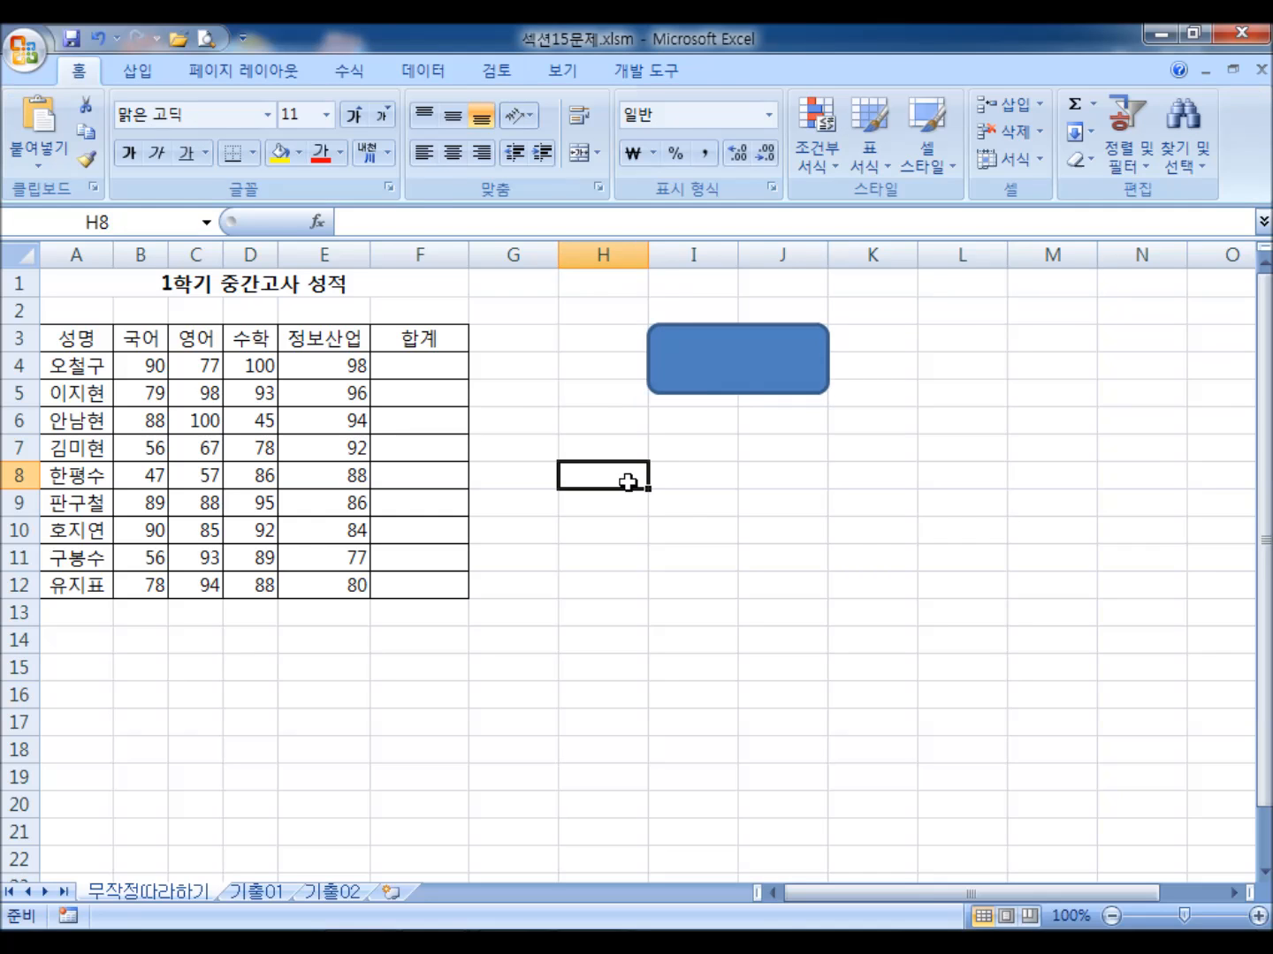
# - Stretch the rounded rectangle downward to a height of about 3.49 cm and delete it
pyautogui.click(736, 363)
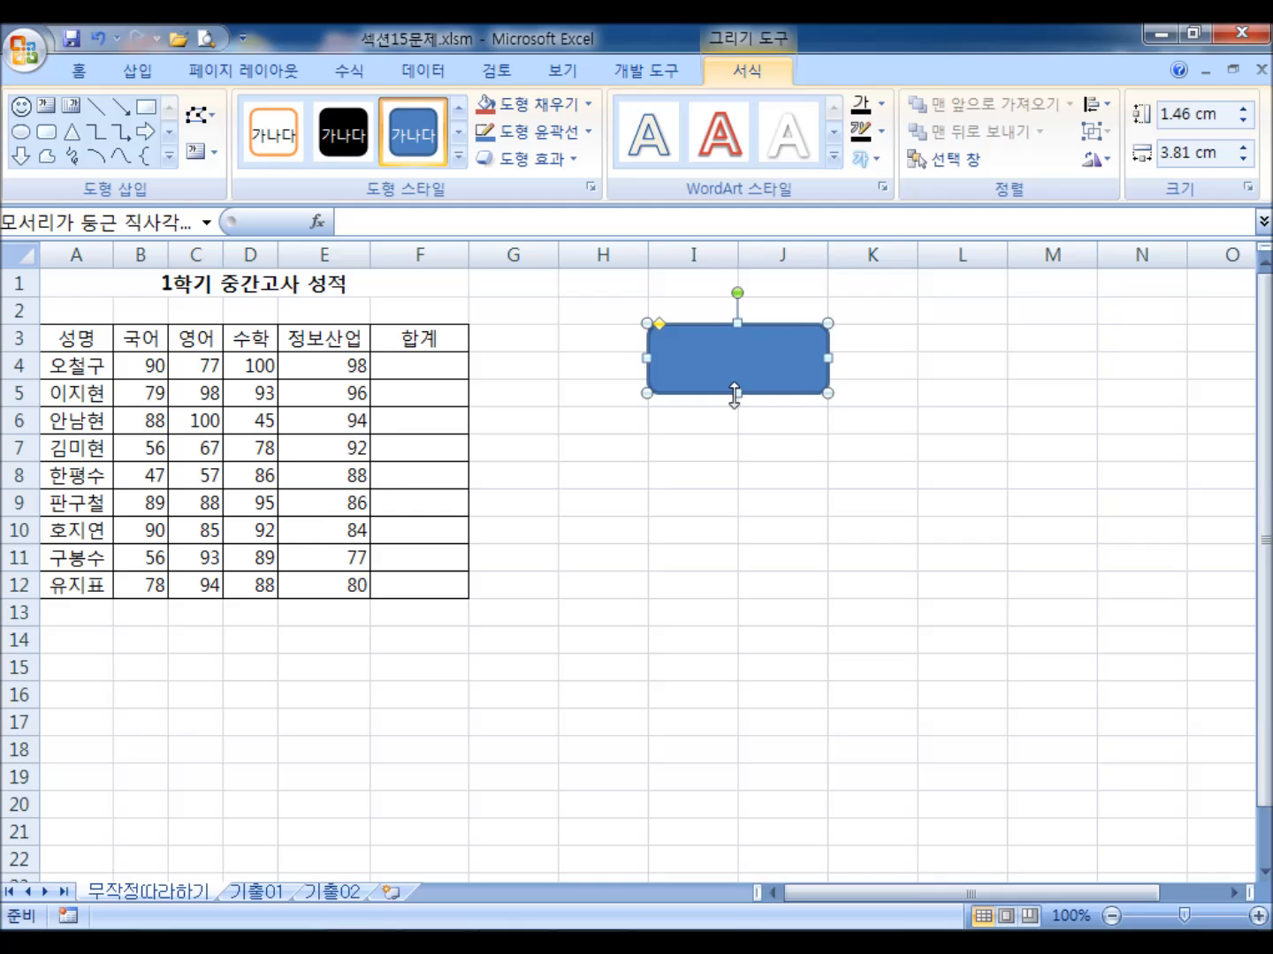
pyautogui.moveTo(734, 395); pyautogui.dragTo(729, 466)
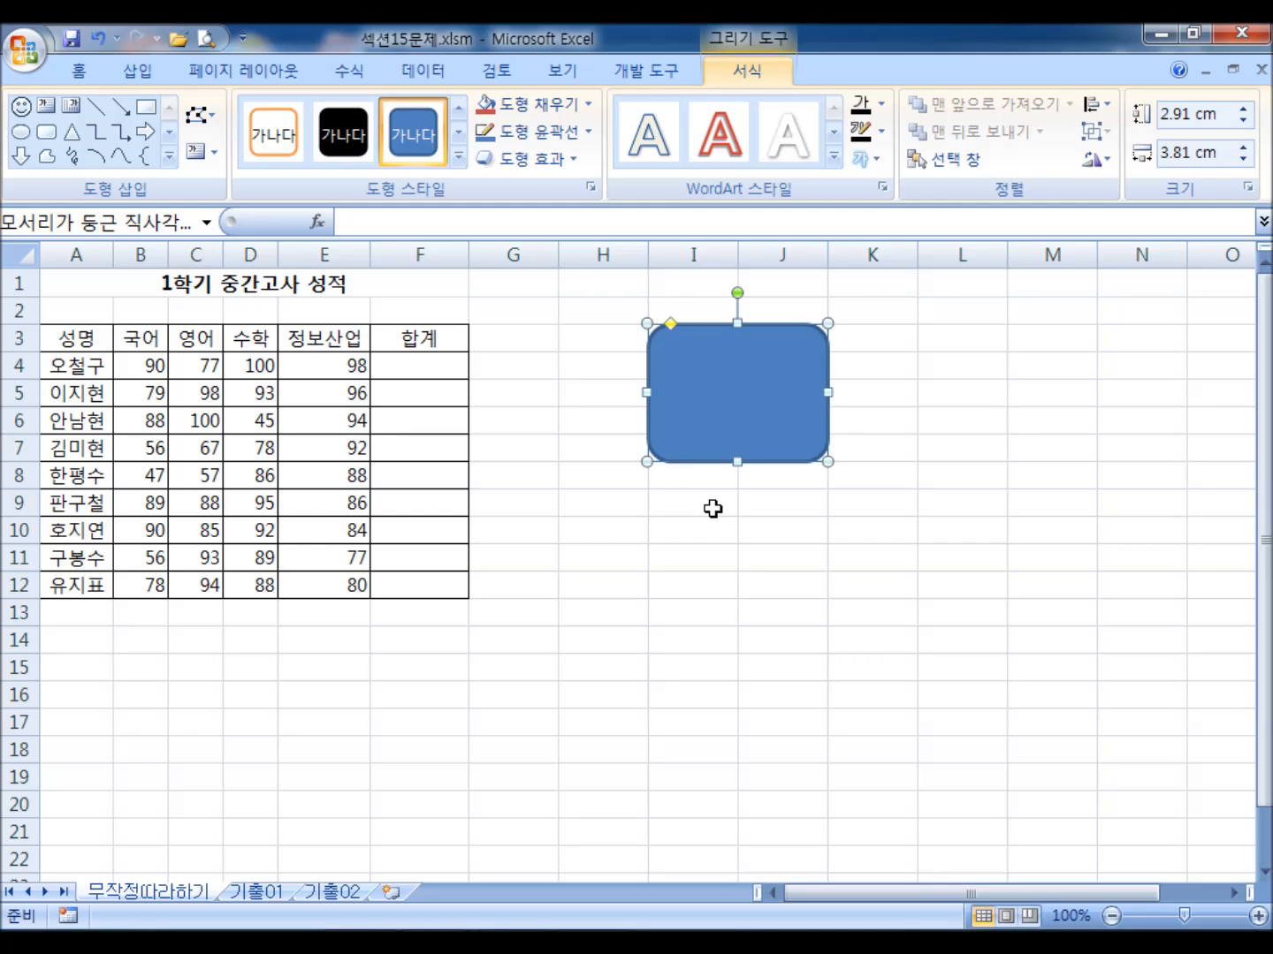
pyautogui.click(712, 499)
pyautogui.click(716, 435)
pyautogui.moveTo(737, 459); pyautogui.dragTo(738, 452)
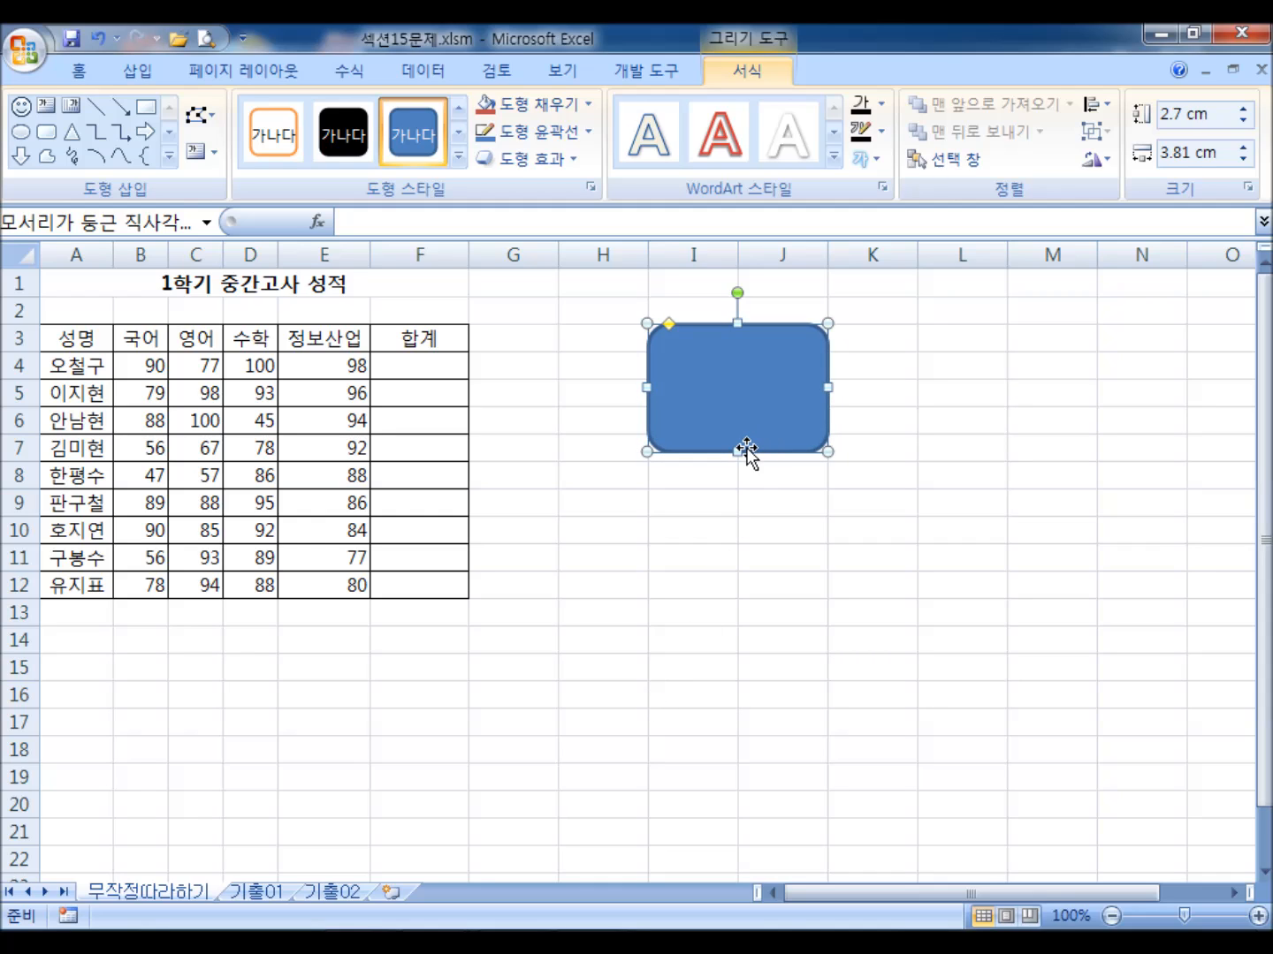
pyautogui.moveTo(737, 452); pyautogui.dragTo(735, 489)
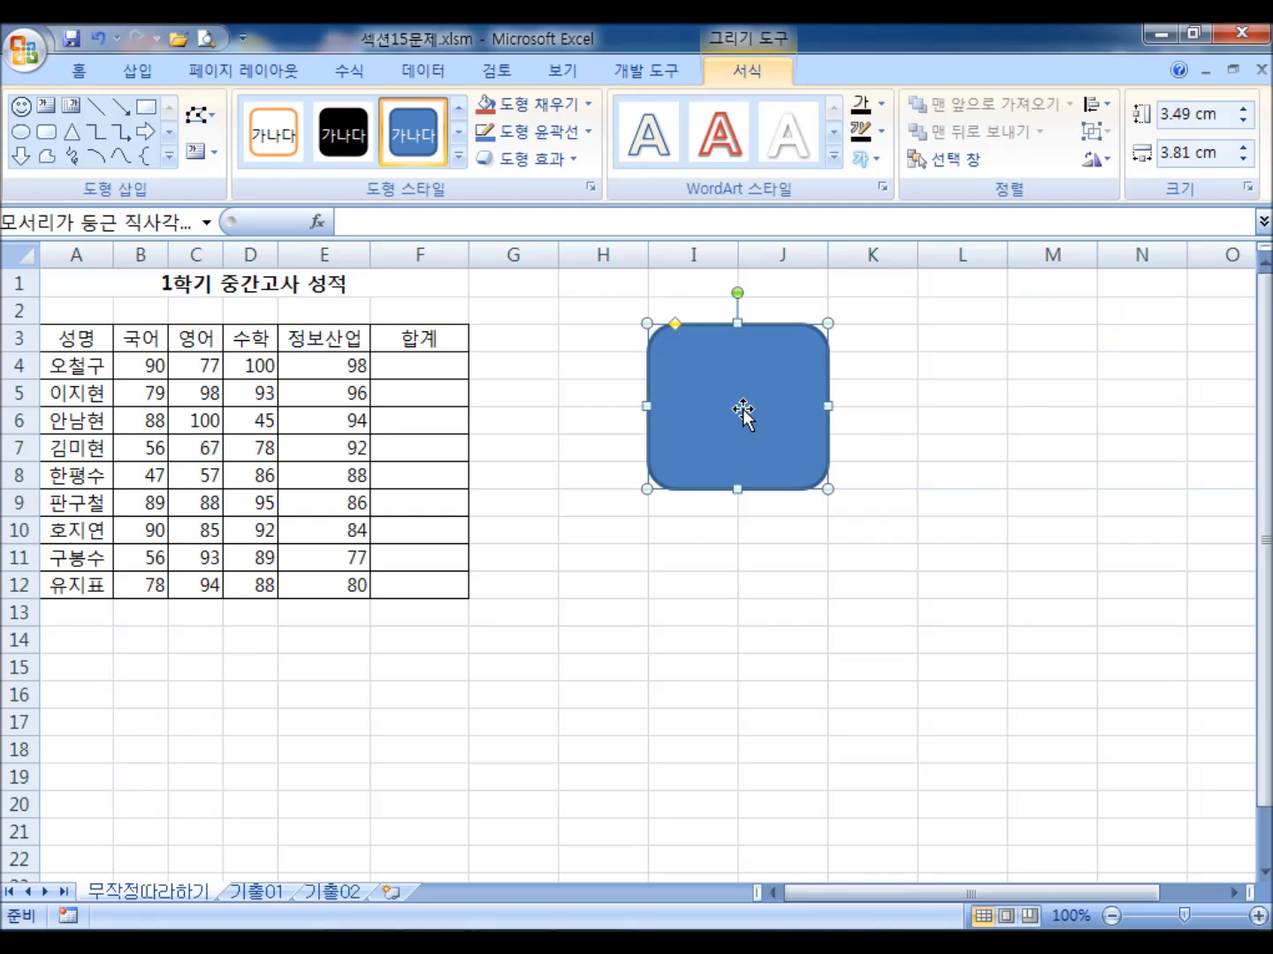
pyautogui.press('Delete')
pyautogui.click(638, 412)
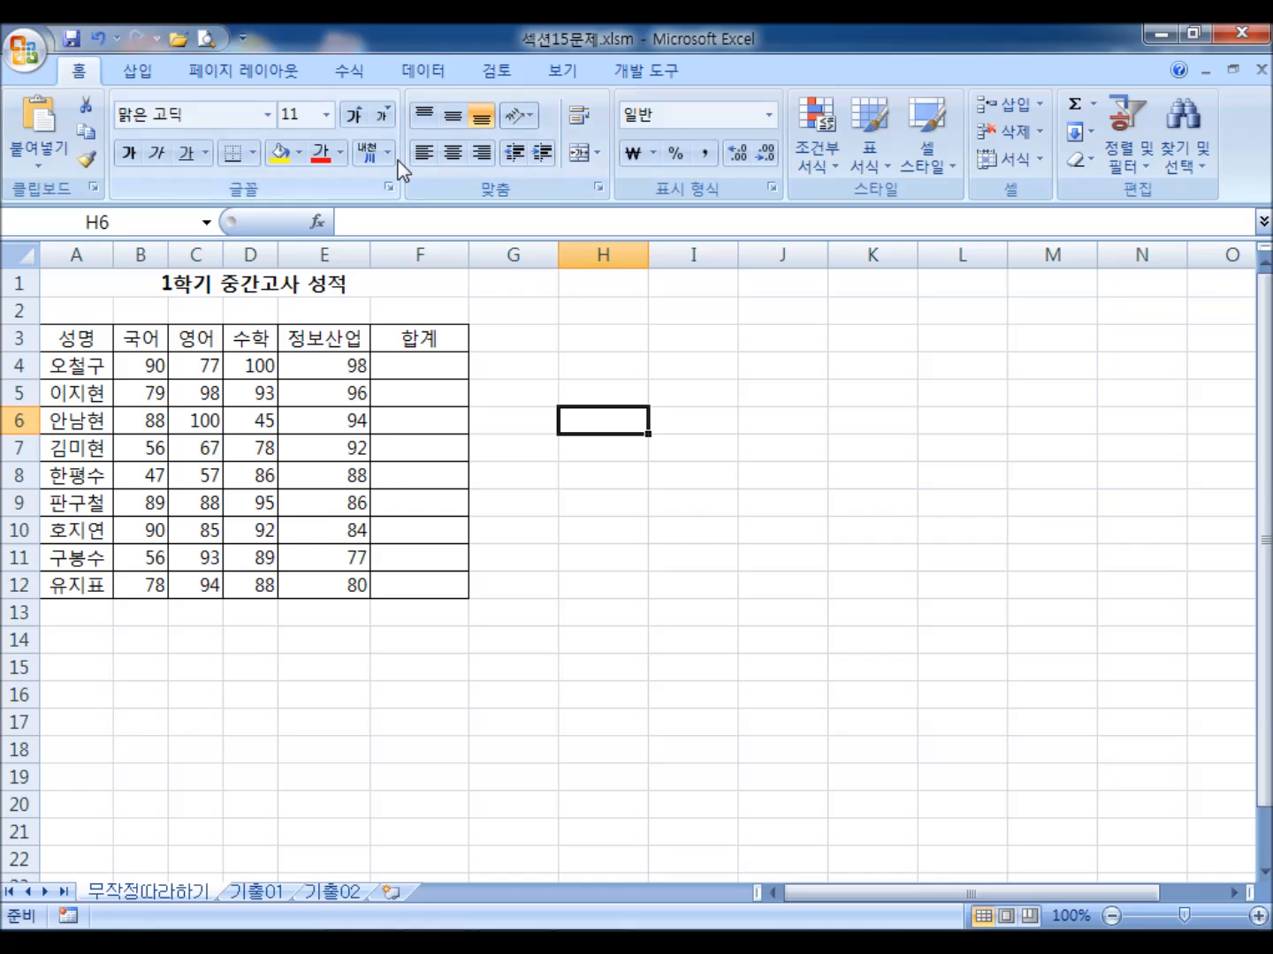
pyautogui.moveTo(409, 367); pyautogui.dragTo(406, 575)
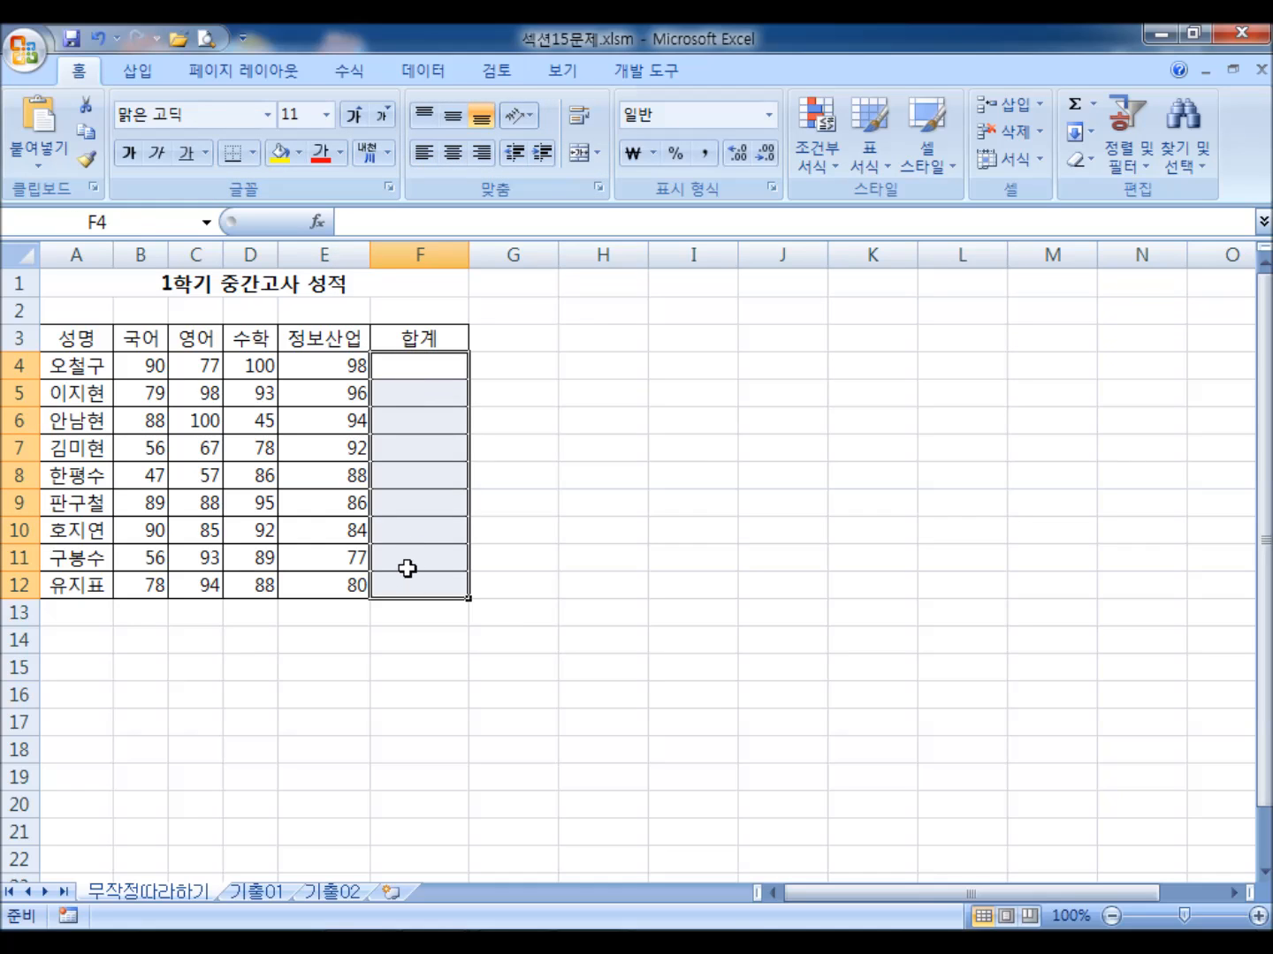
pyautogui.click(131, 367)
pyautogui.moveTo(163, 368); pyautogui.dragTo(416, 368)
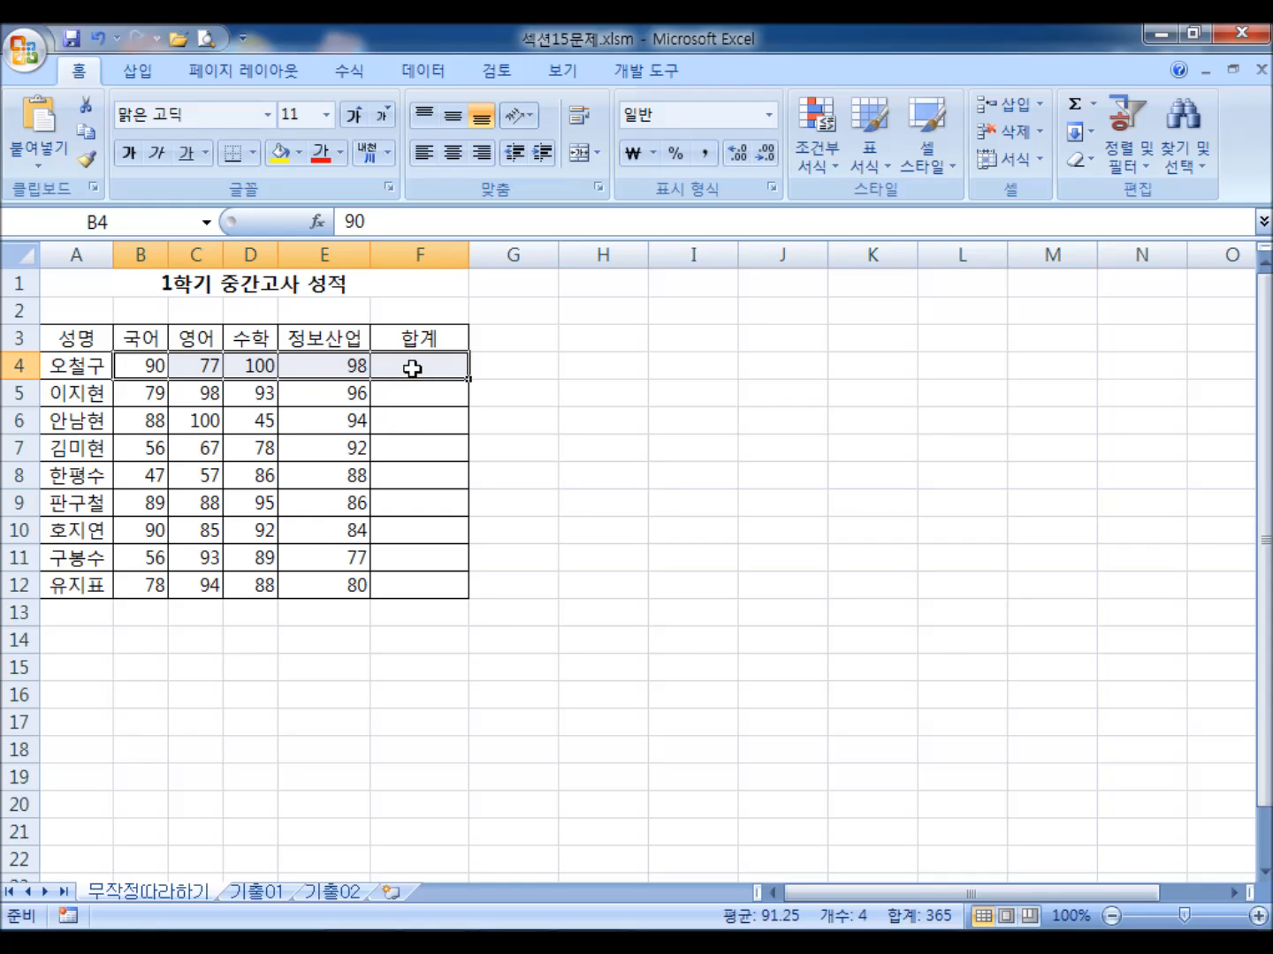
pyautogui.click(669, 369)
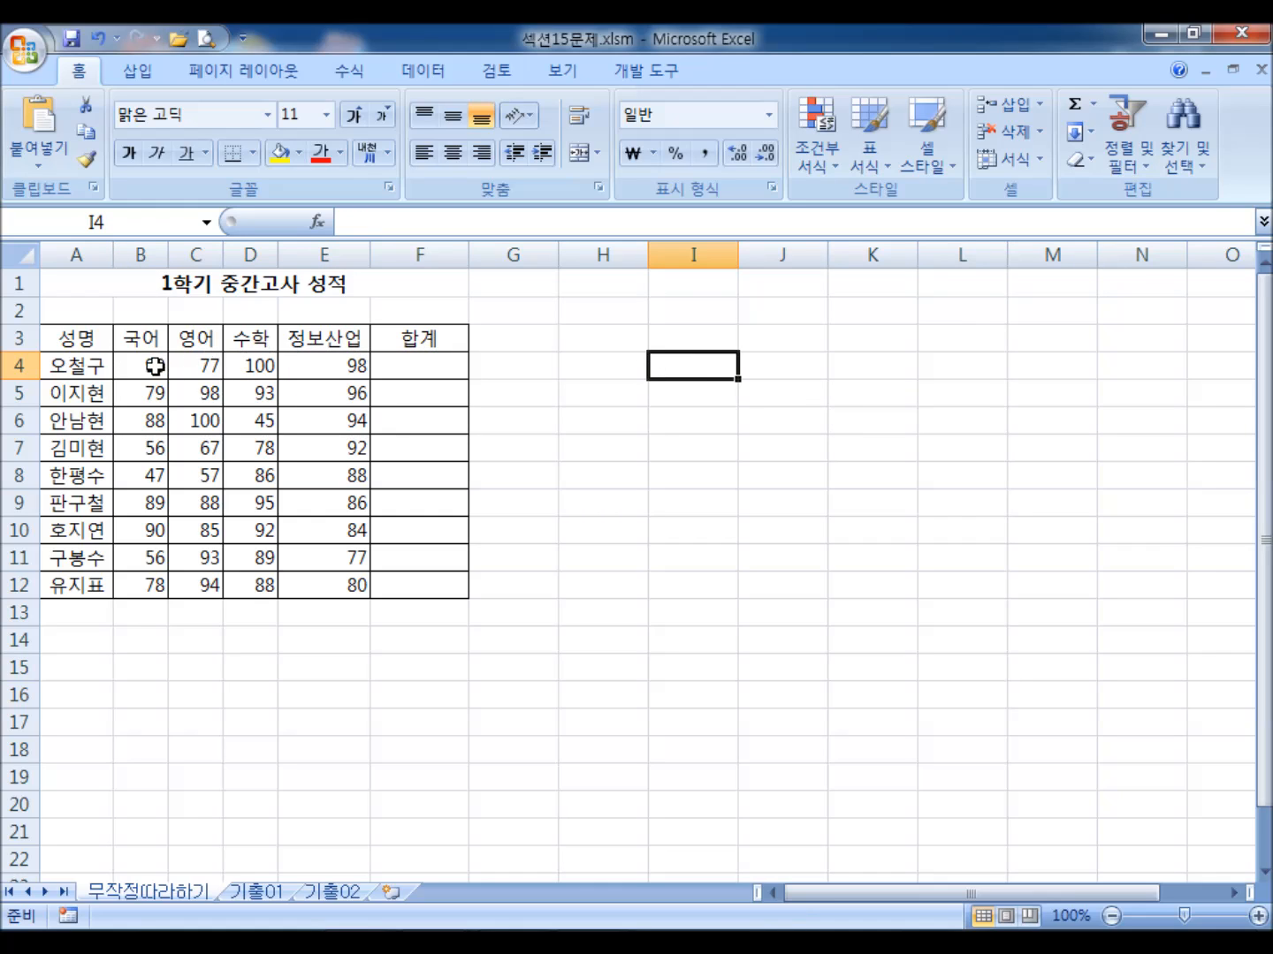
# - Fill the 합계 column with AutoSum totals over B4:F12 and clear F4:F12 again
pyautogui.moveTo(152, 369); pyautogui.dragTo(425, 584)
pyautogui.moveTo(150, 367); pyautogui.dragTo(432, 585)
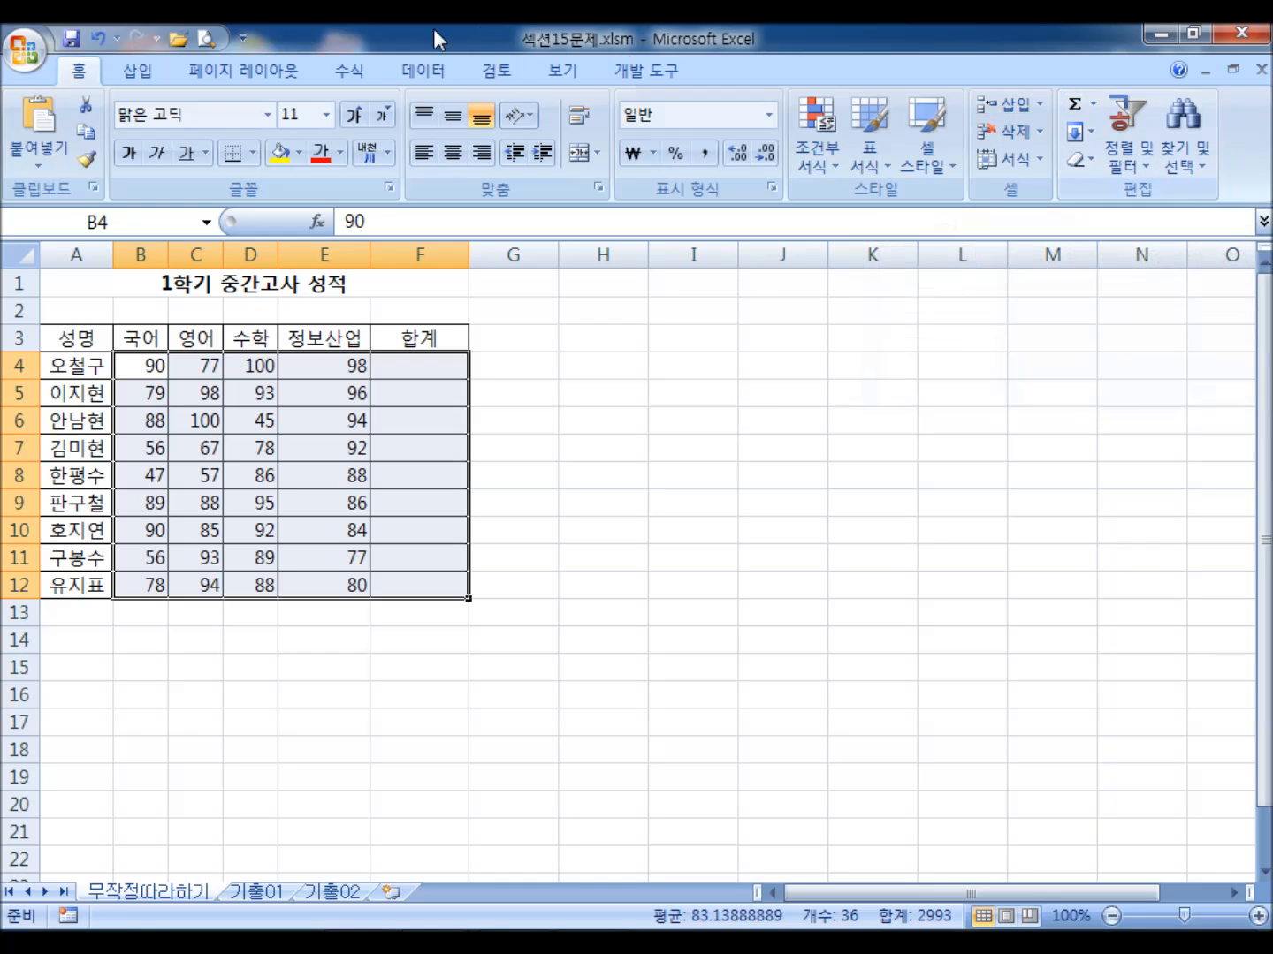
pyautogui.click(343, 71)
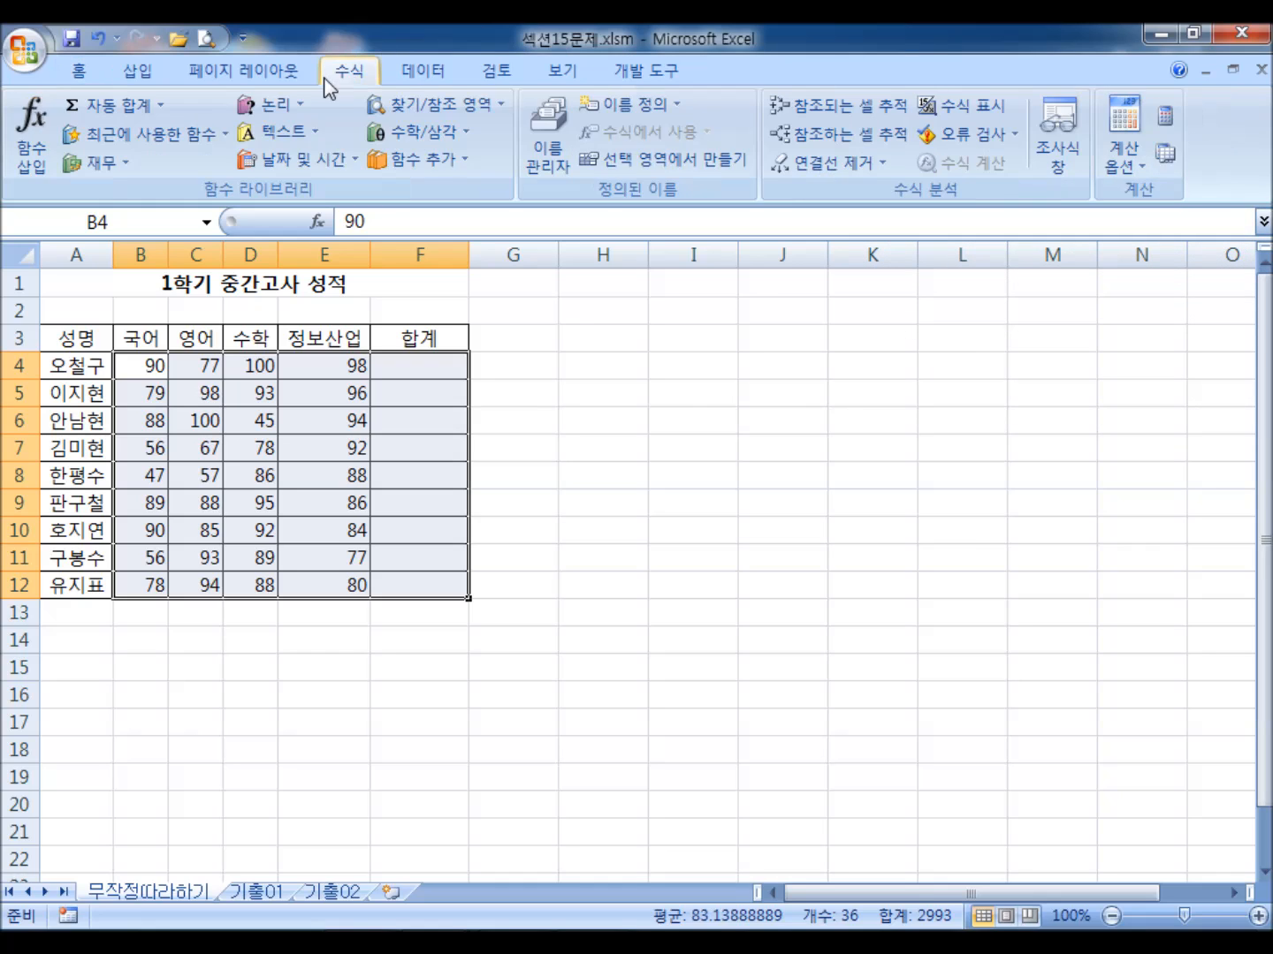
pyautogui.click(135, 107)
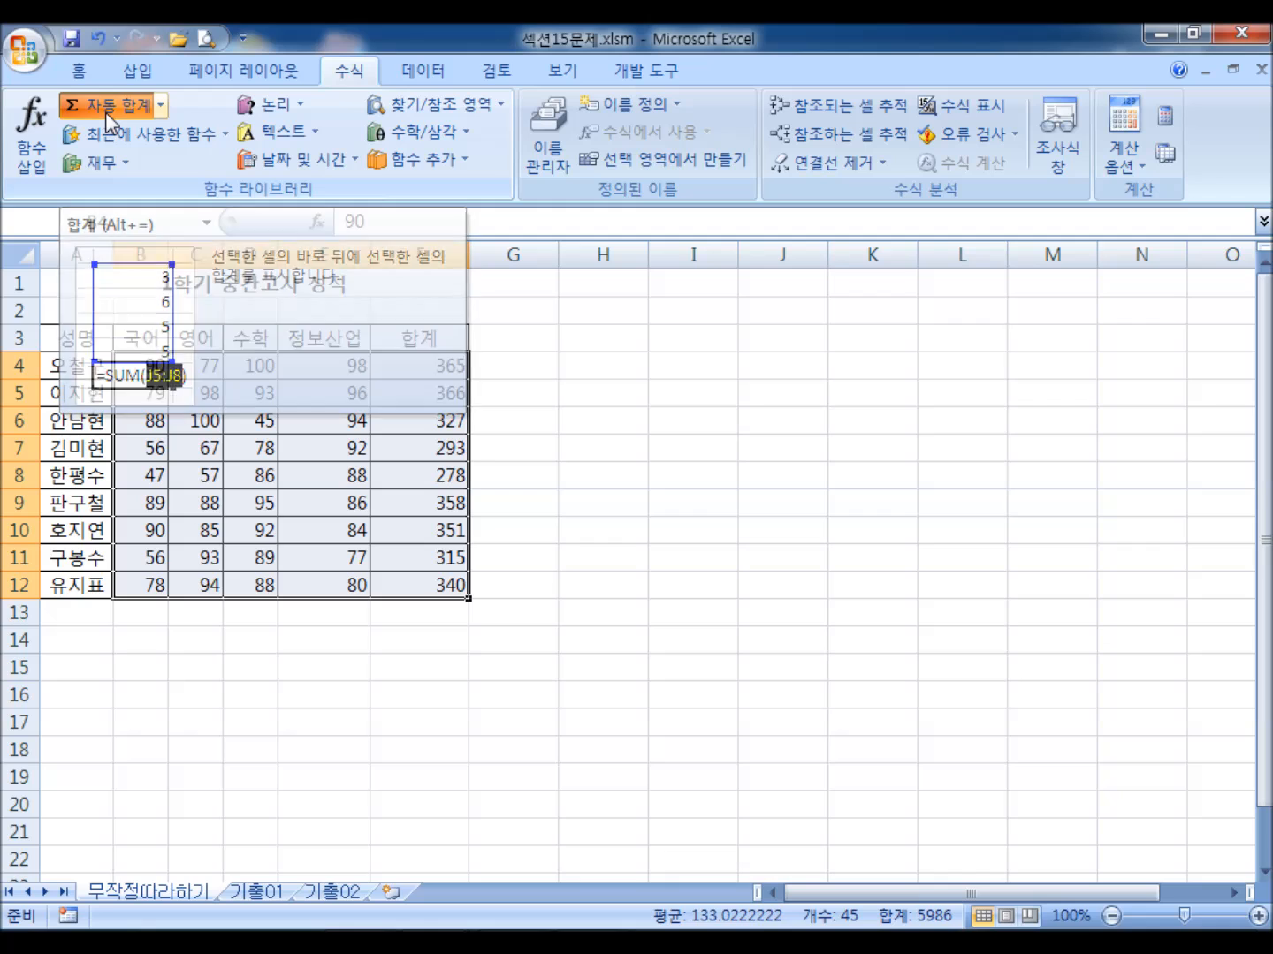
pyautogui.moveTo(425, 356); pyautogui.dragTo(441, 584)
pyautogui.press('Delete')
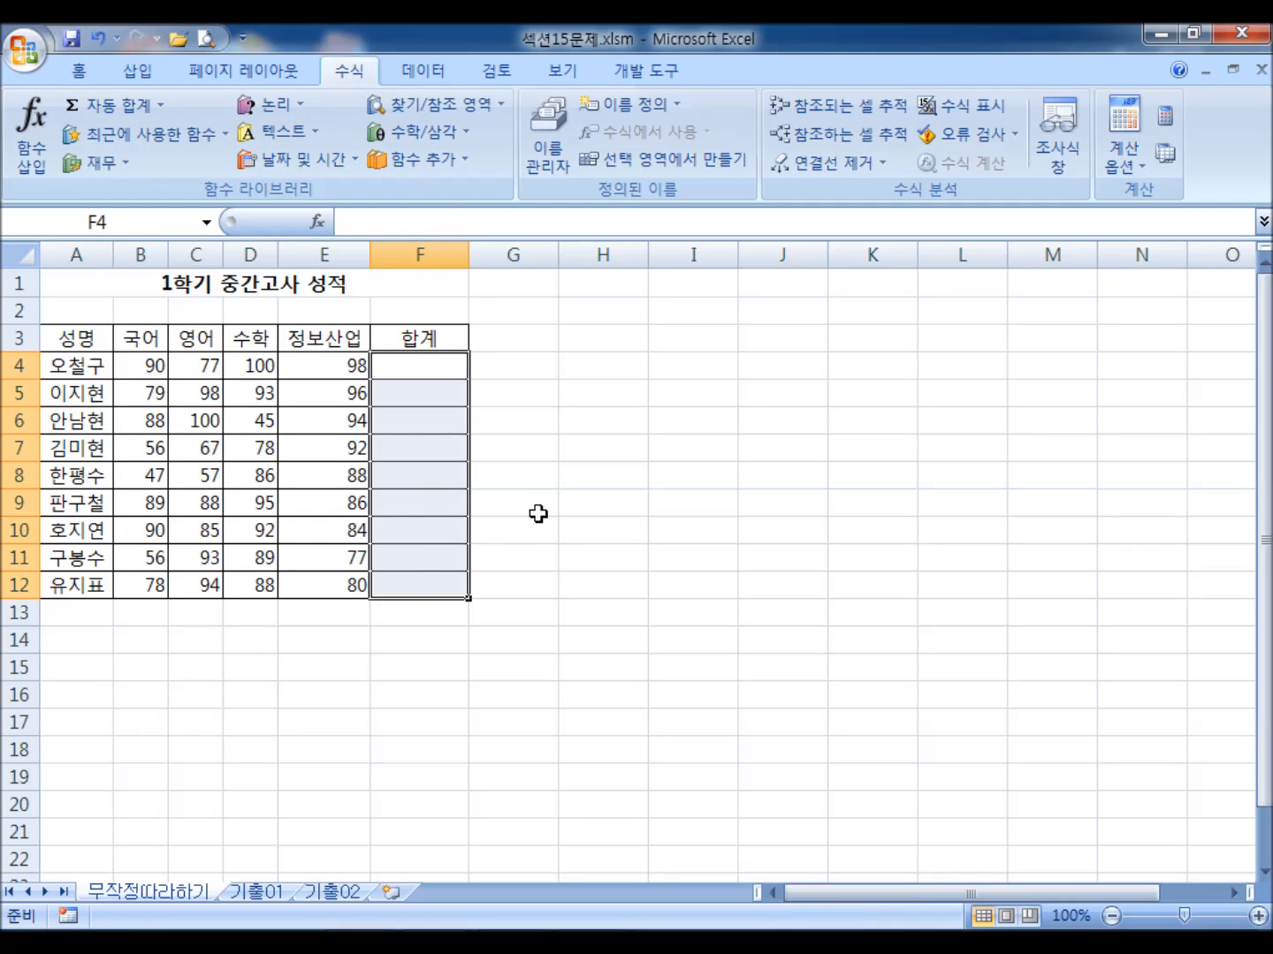
pyautogui.click(598, 450)
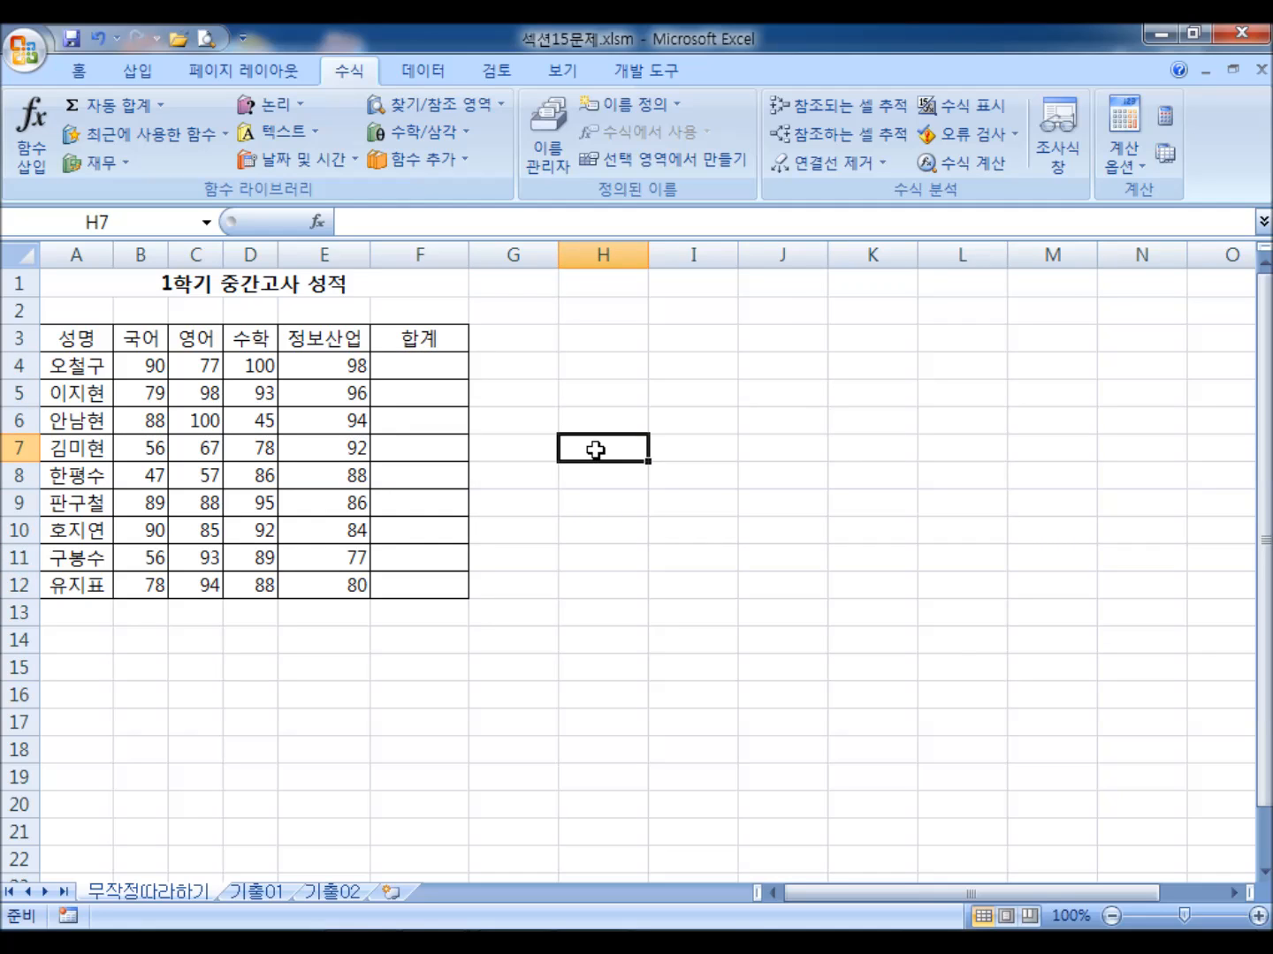
# - Sum the score block B4:F12 into the 합계 column once more and delete the totals in F4:F12
pyautogui.click(139, 365)
pyautogui.moveTo(138, 365); pyautogui.dragTo(420, 590)
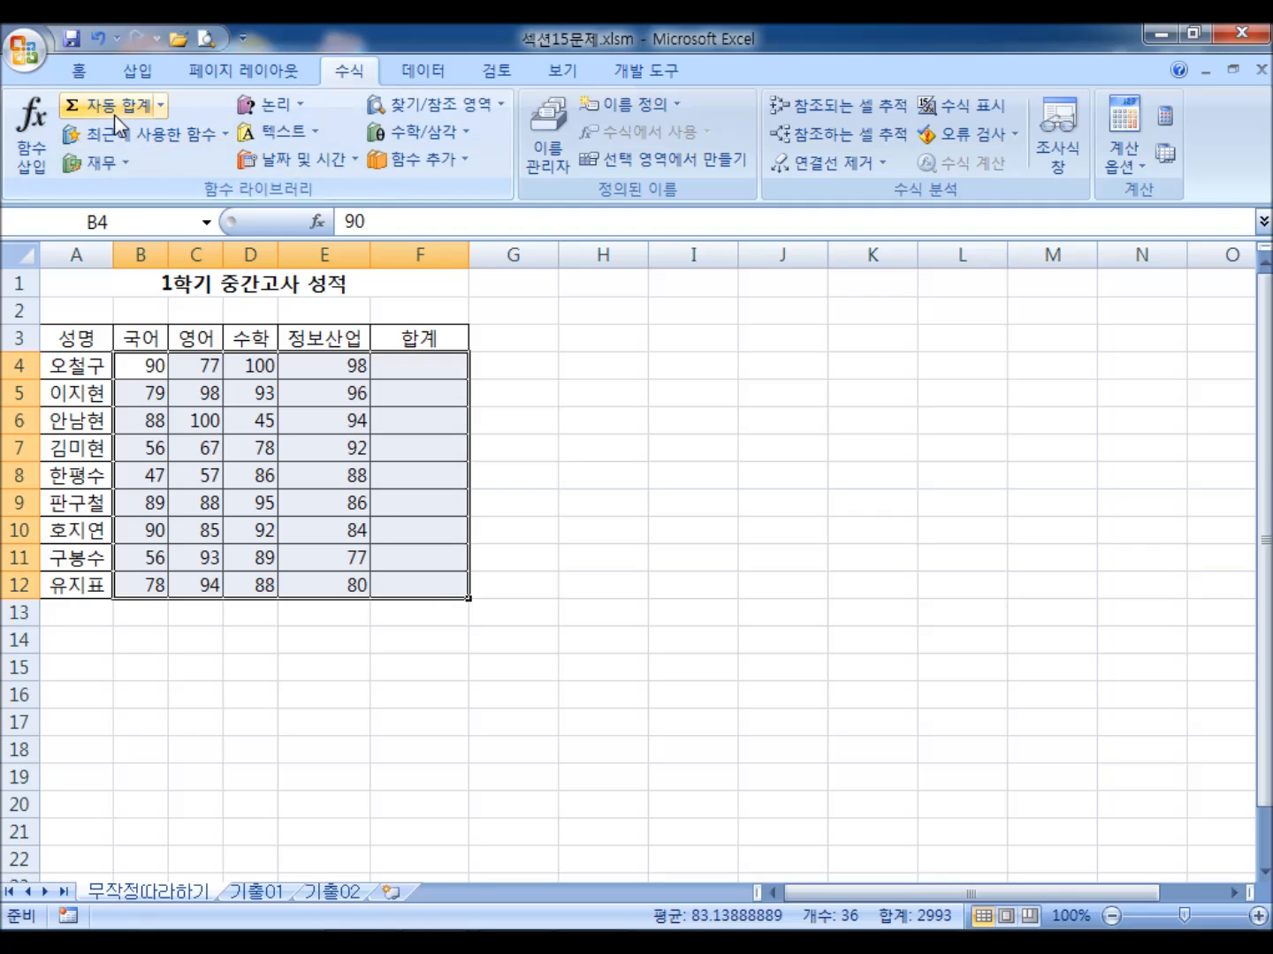
pyautogui.click(77, 70)
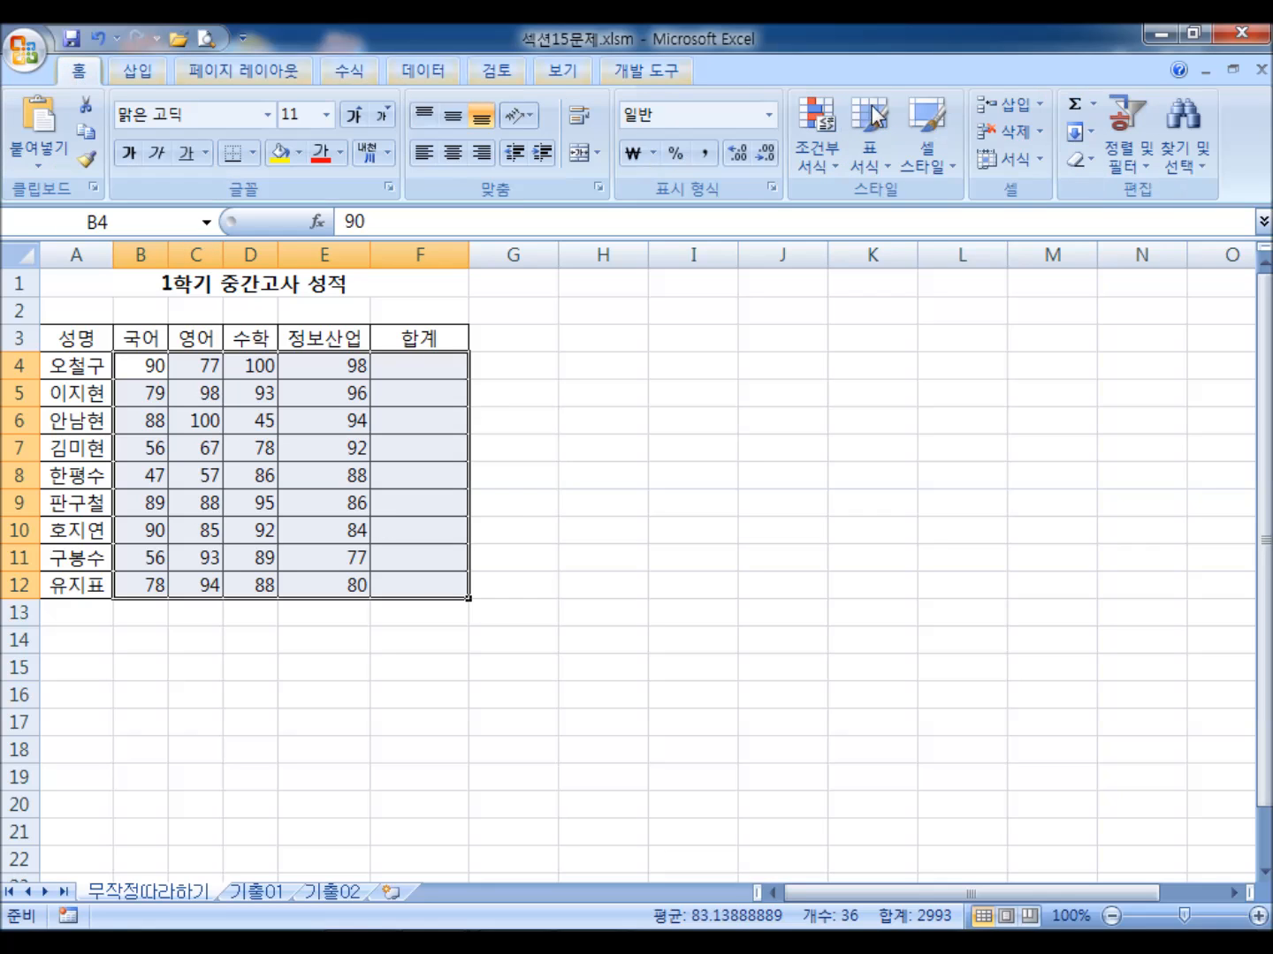
pyautogui.click(1071, 113)
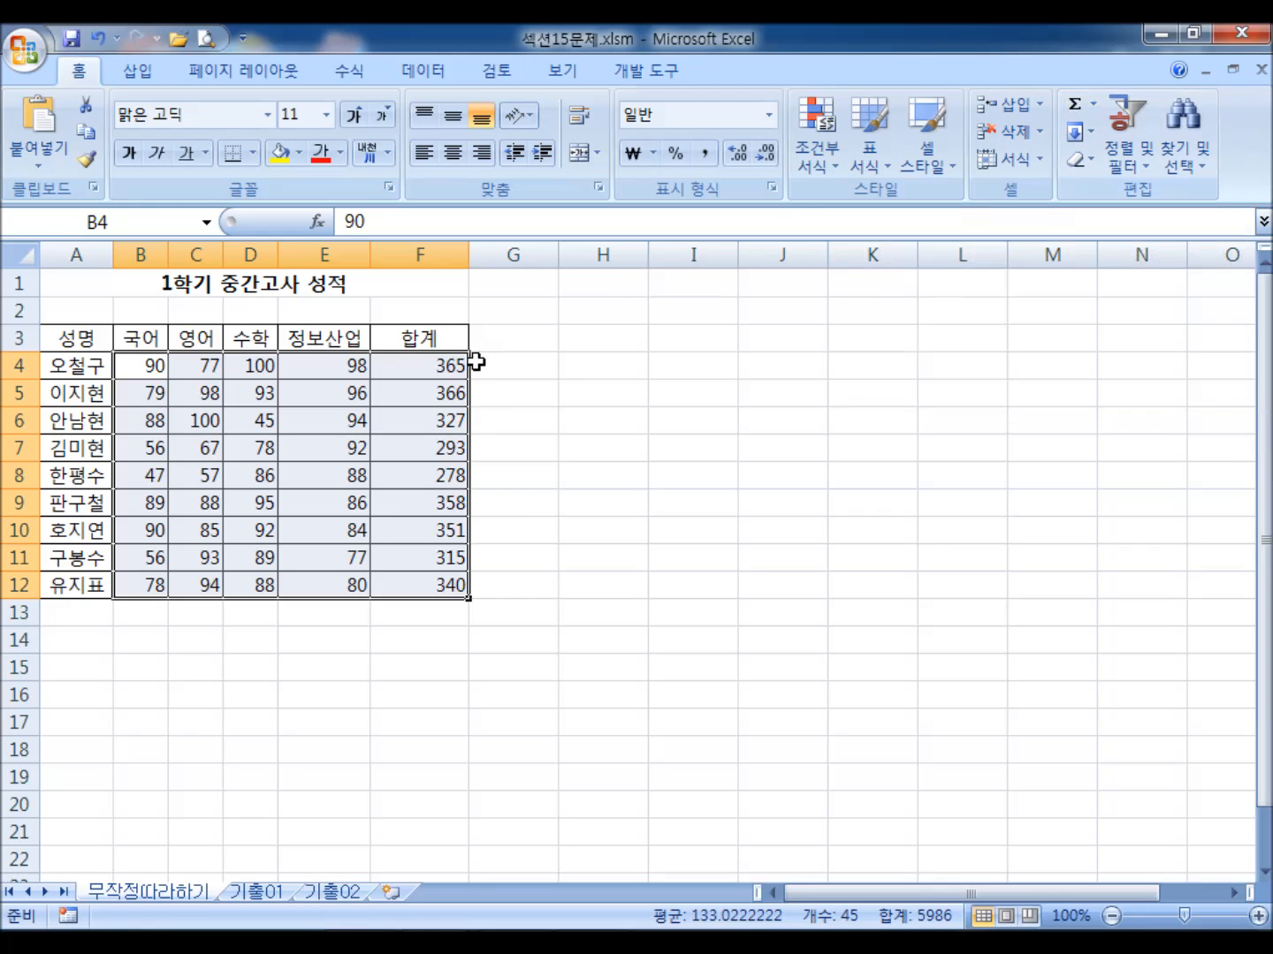
pyautogui.click(661, 393)
pyautogui.moveTo(418, 363); pyautogui.dragTo(415, 580)
pyautogui.press('Delete')
pyautogui.click(657, 450)
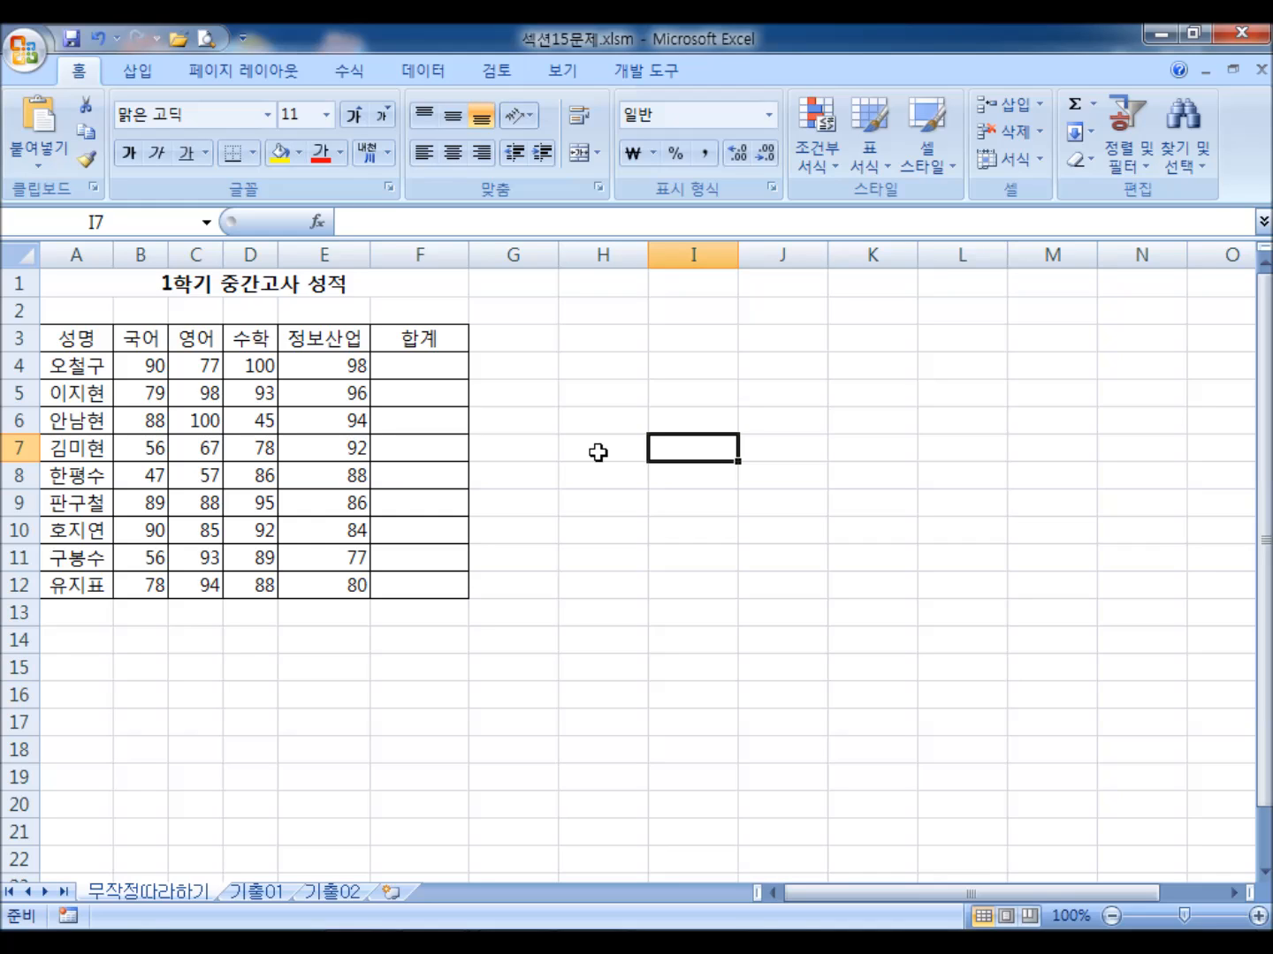
# - Insert a 단추 form control below the score table, covering cells C14:D15
pyautogui.click(818, 341)
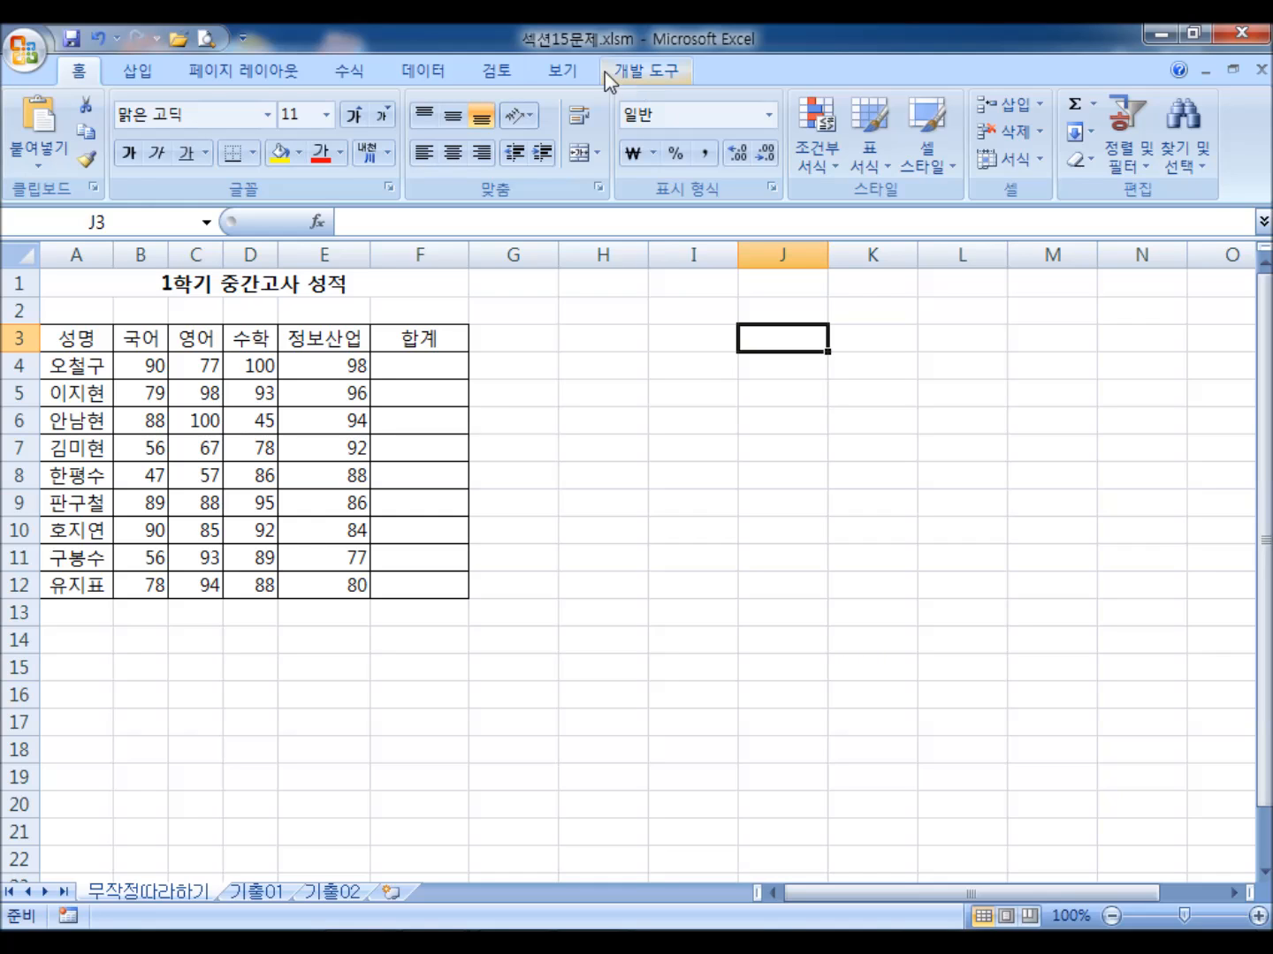
pyautogui.click(632, 72)
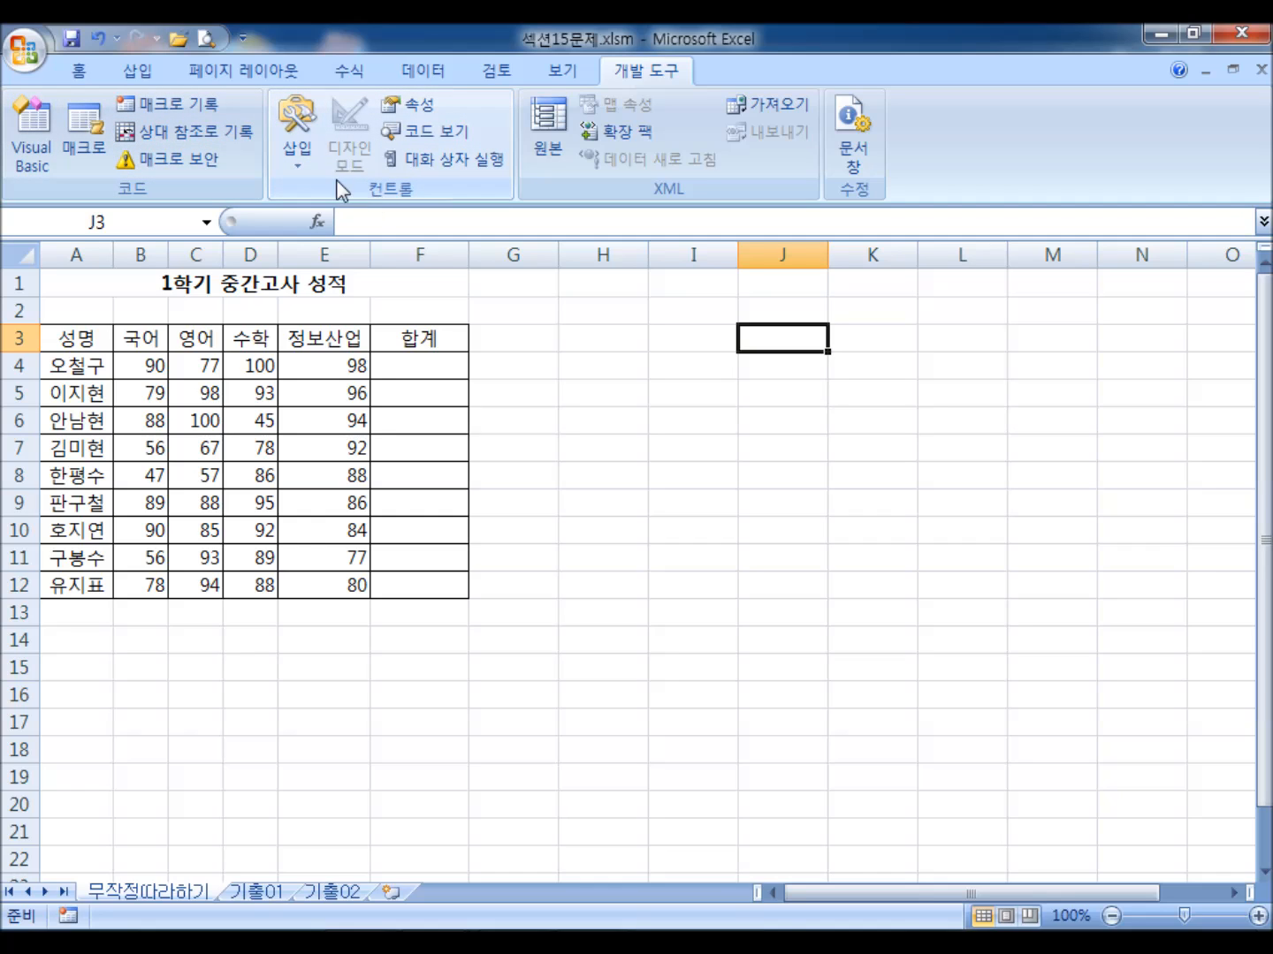
pyautogui.click(297, 156)
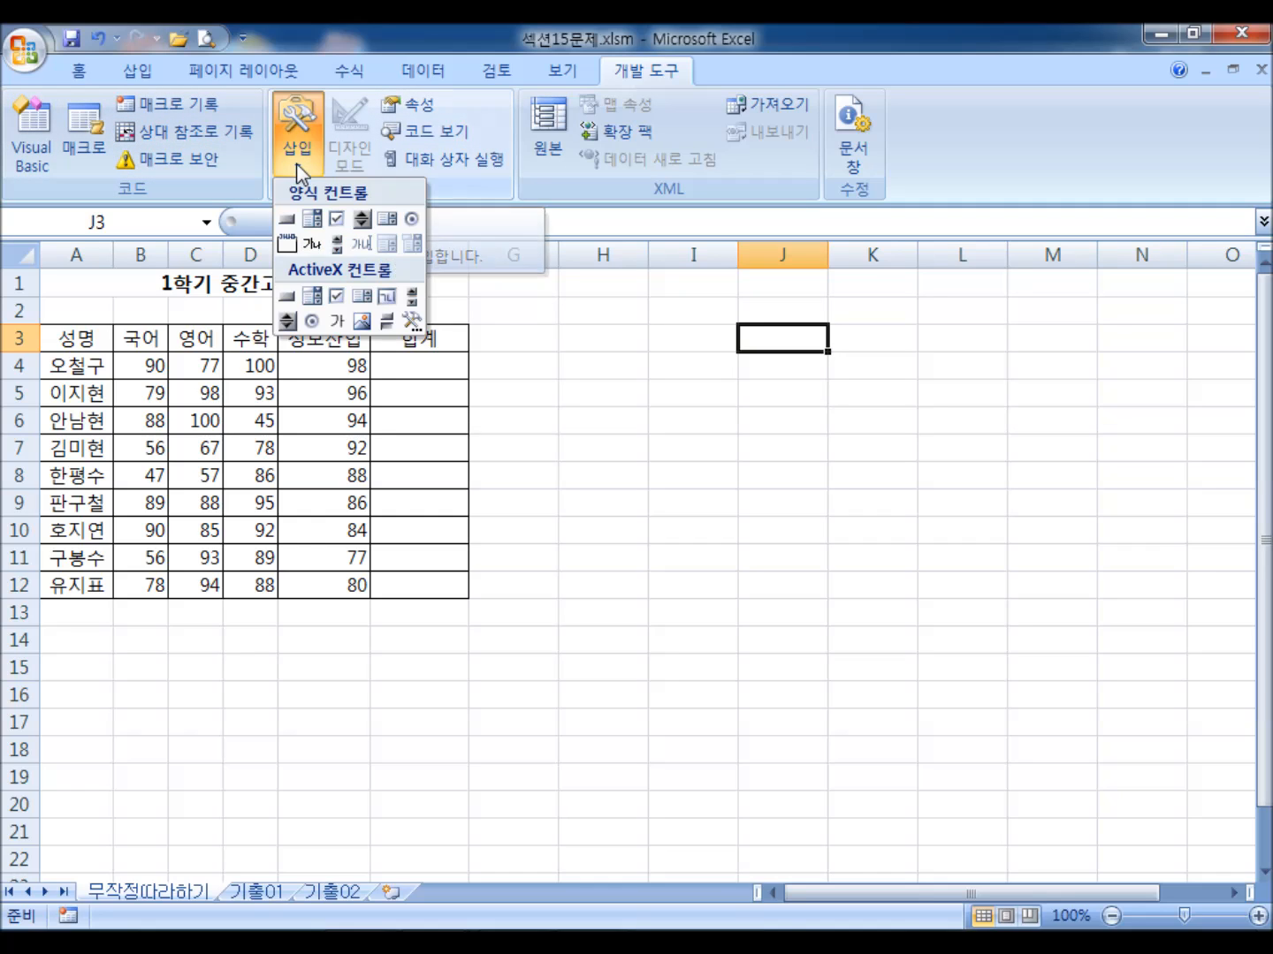
pyautogui.click(293, 219)
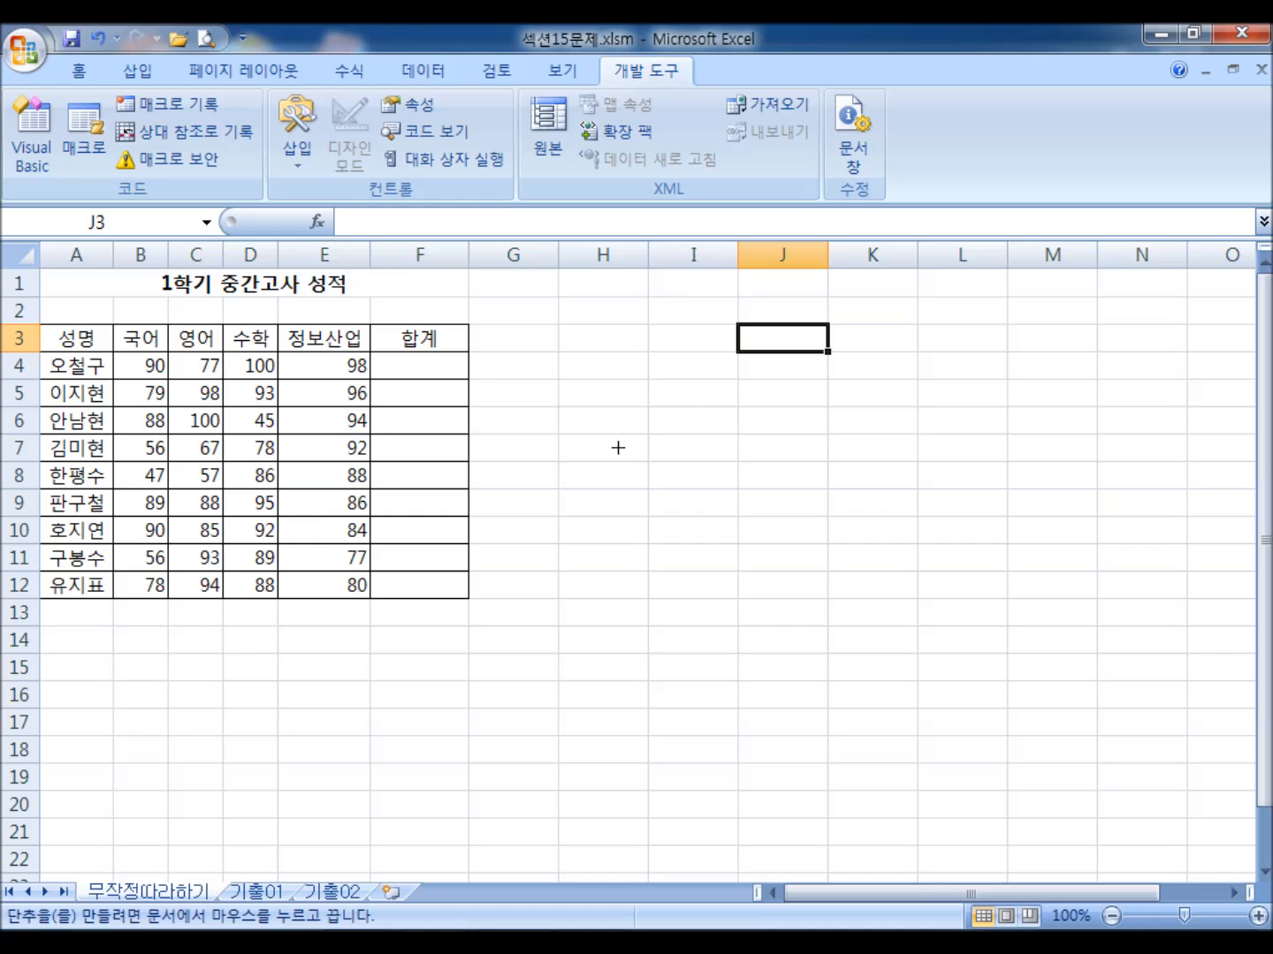
pyautogui.scroll(-3, 472, 521)
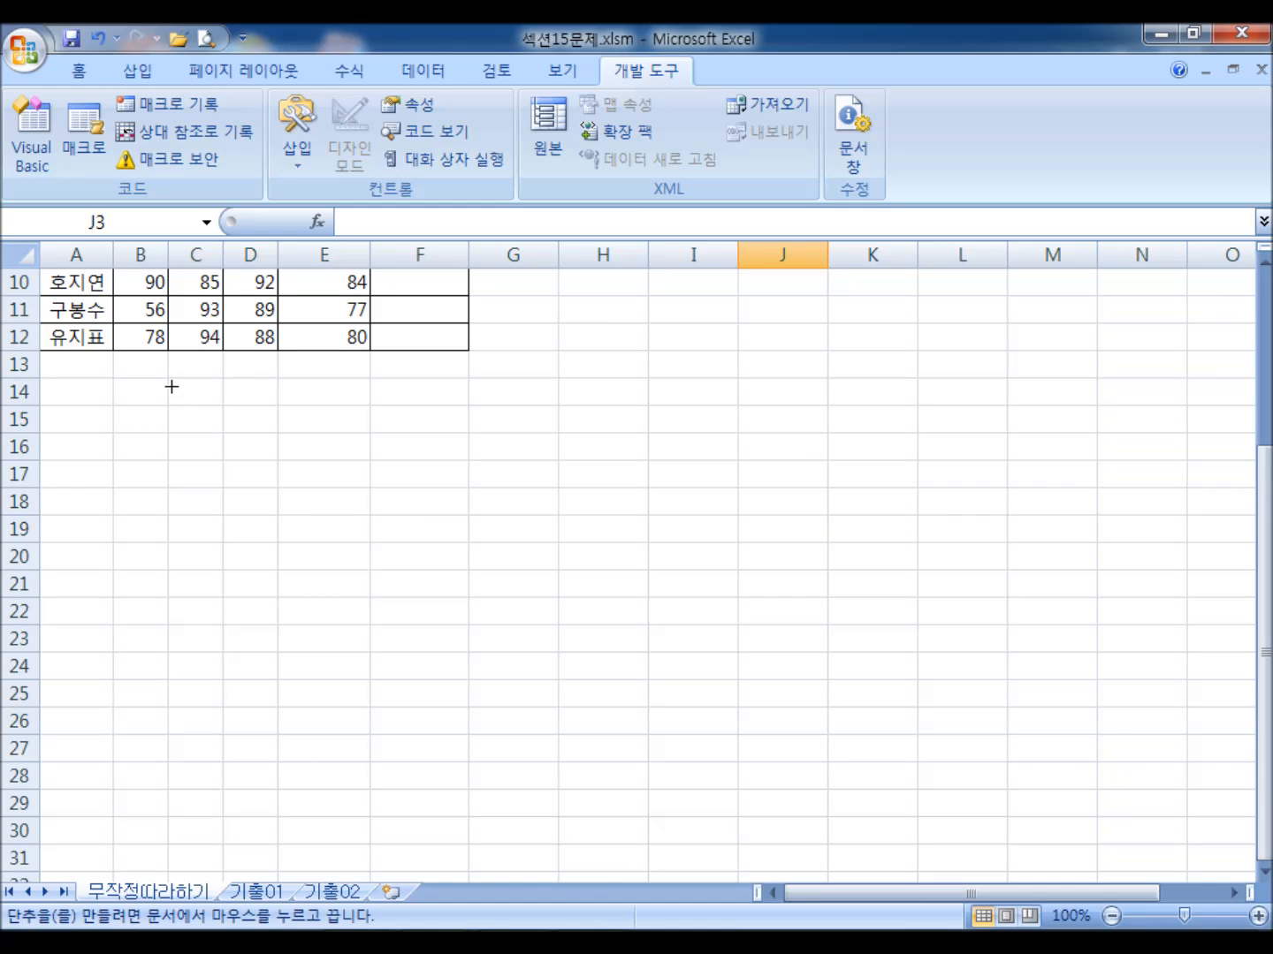
pyautogui.moveTo(168, 378); pyautogui.dragTo(267, 426)
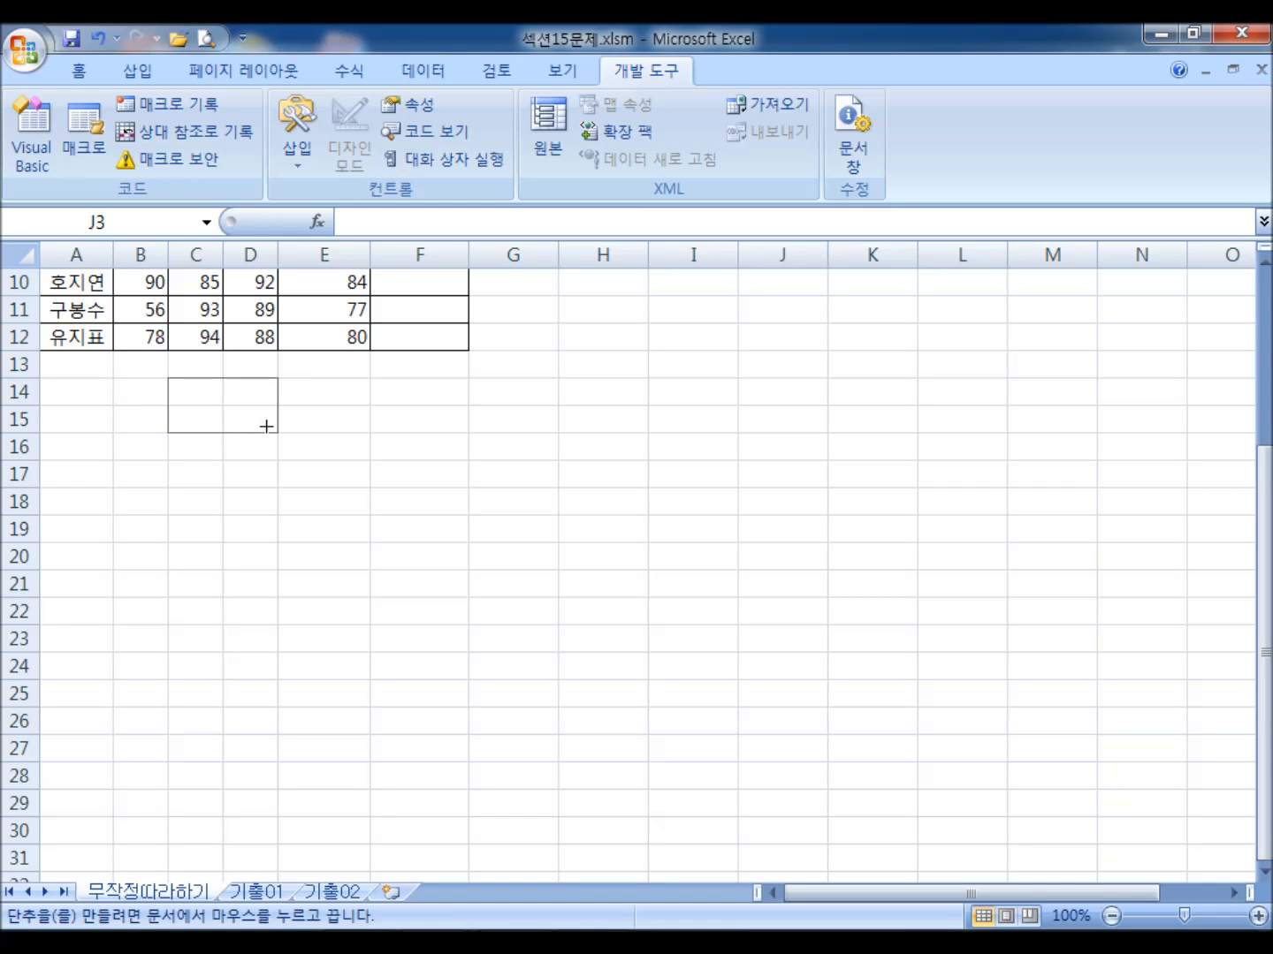
pyautogui.moveTo(267, 426); pyautogui.dragTo(266, 427)
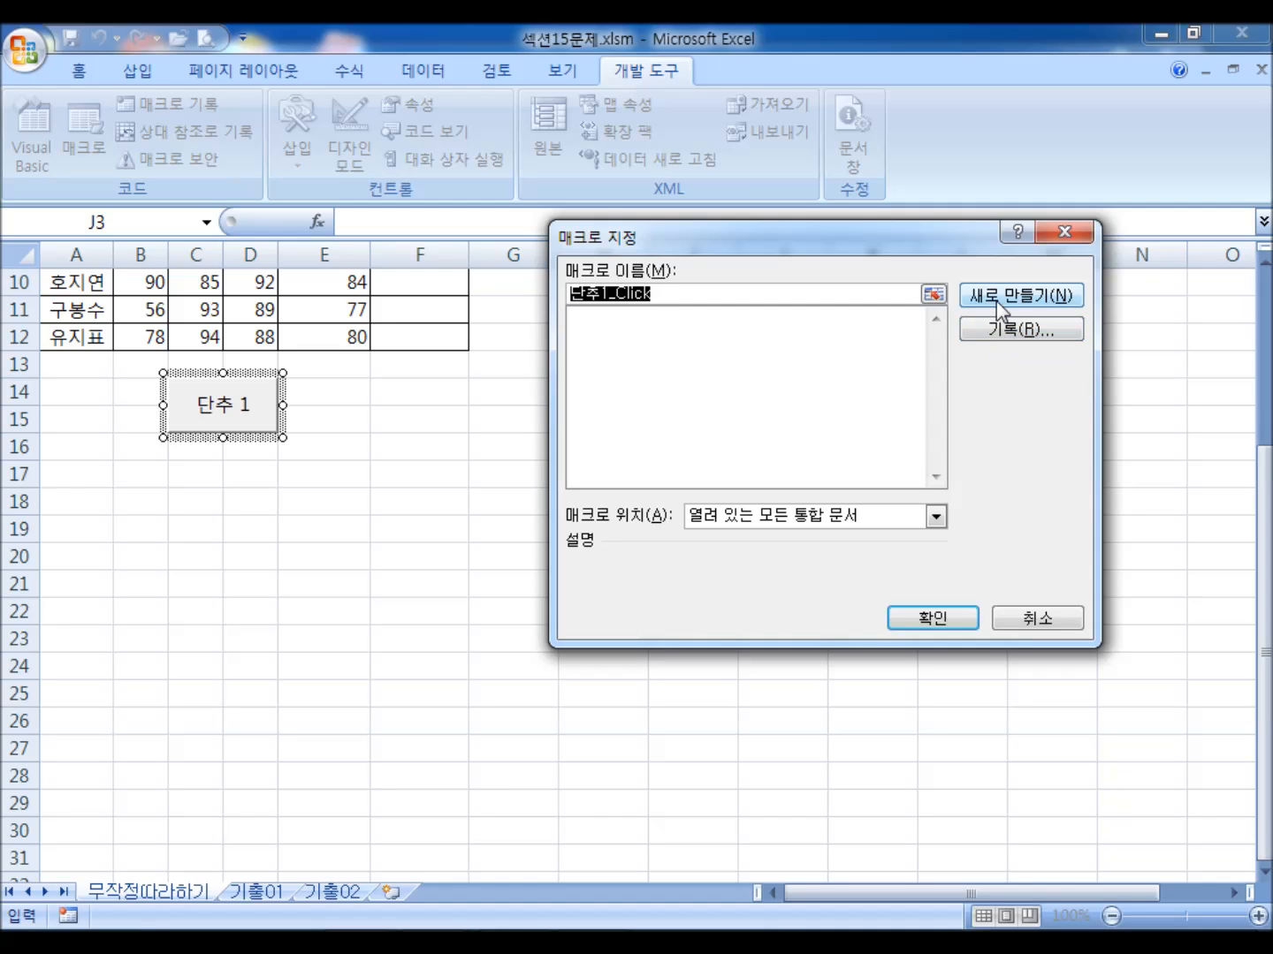
# - Start recording a new macro named 합계 for the button, stored in 현재 통합 문서
pyautogui.click(984, 333)
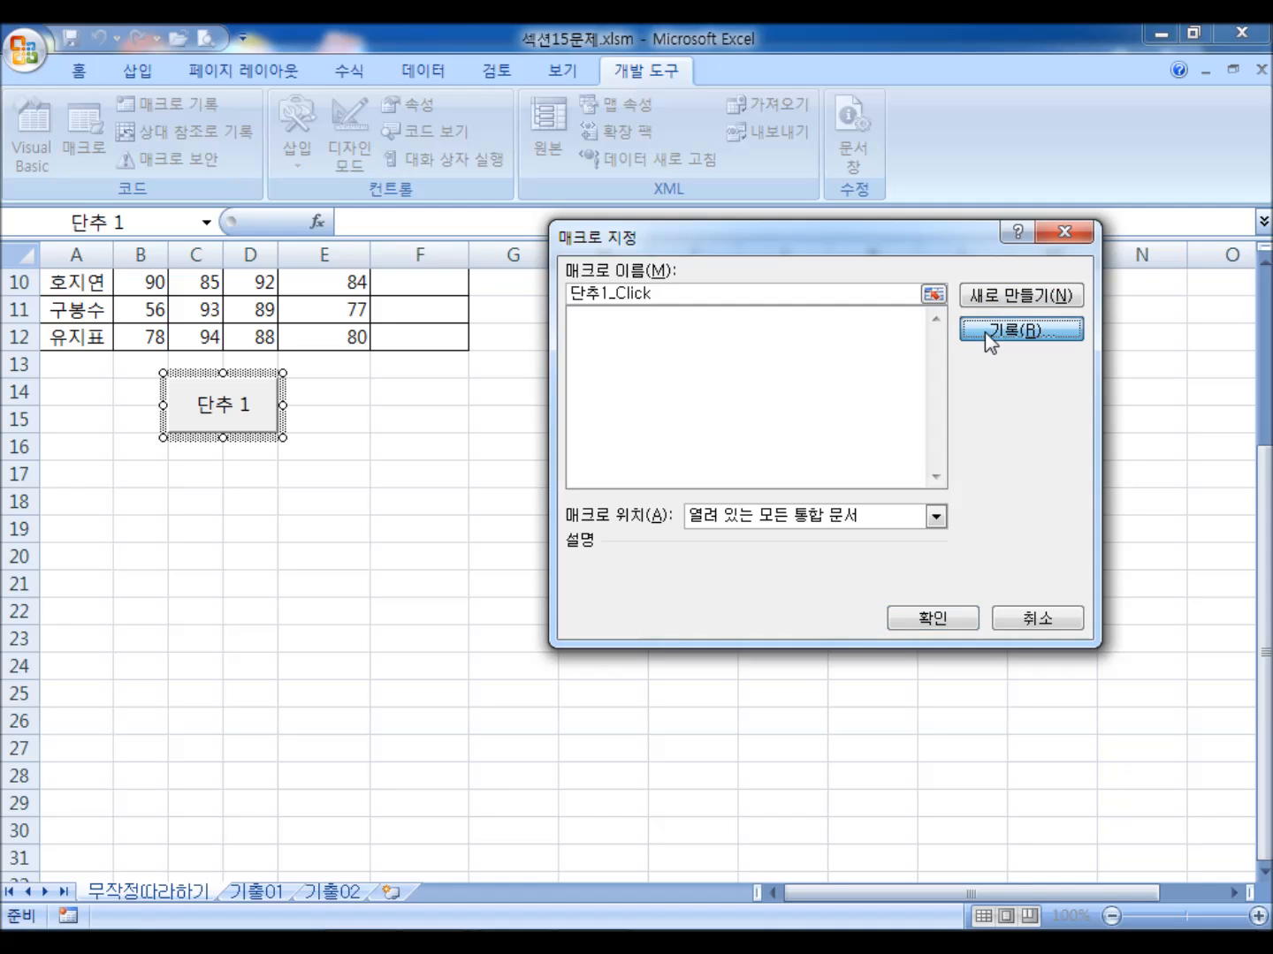
pyautogui.write('합ㄱ')
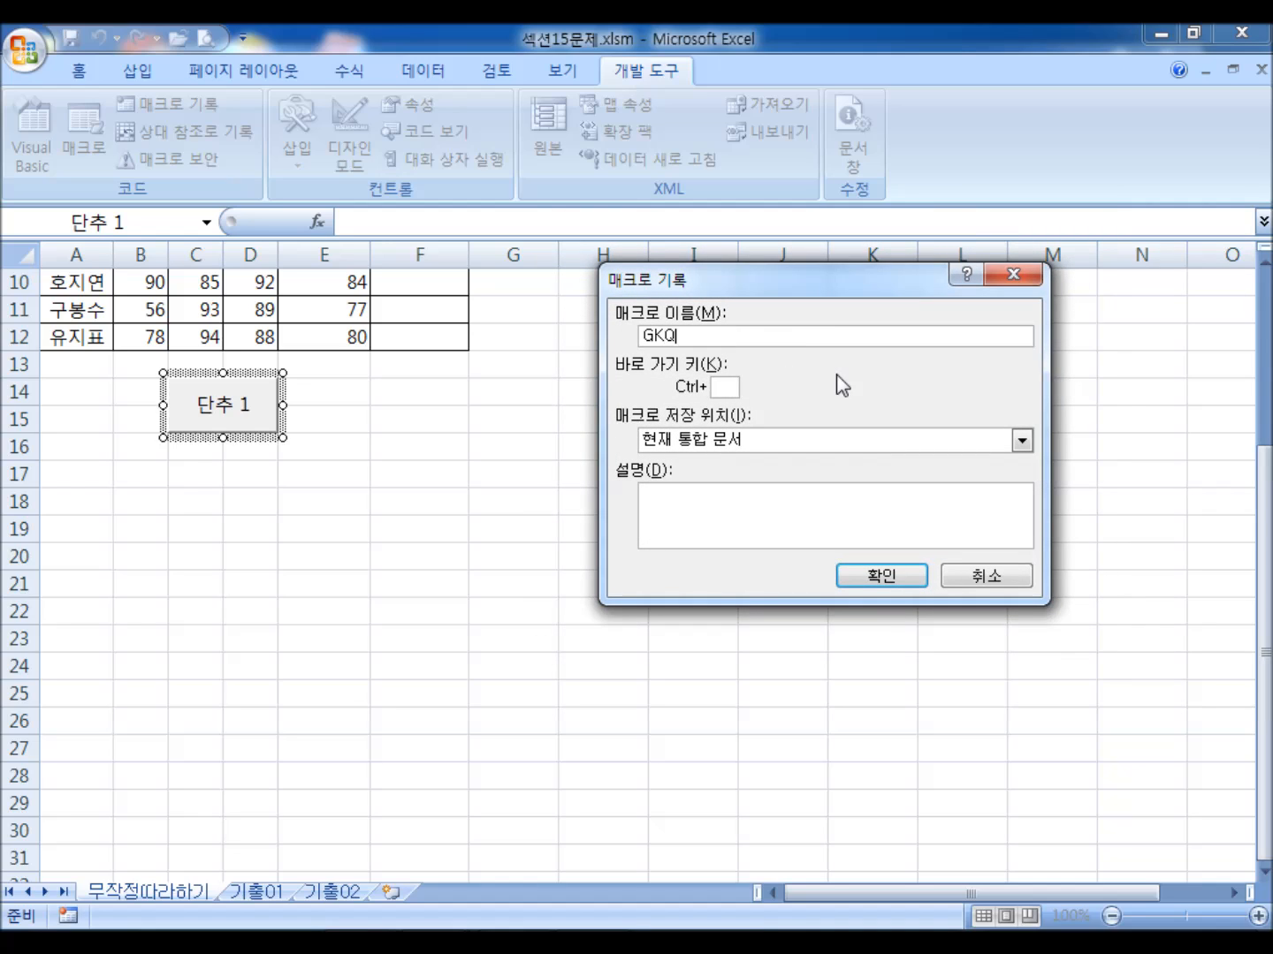
pyautogui.write('ㅖ')
pyautogui.click(736, 388)
pyautogui.click(701, 440)
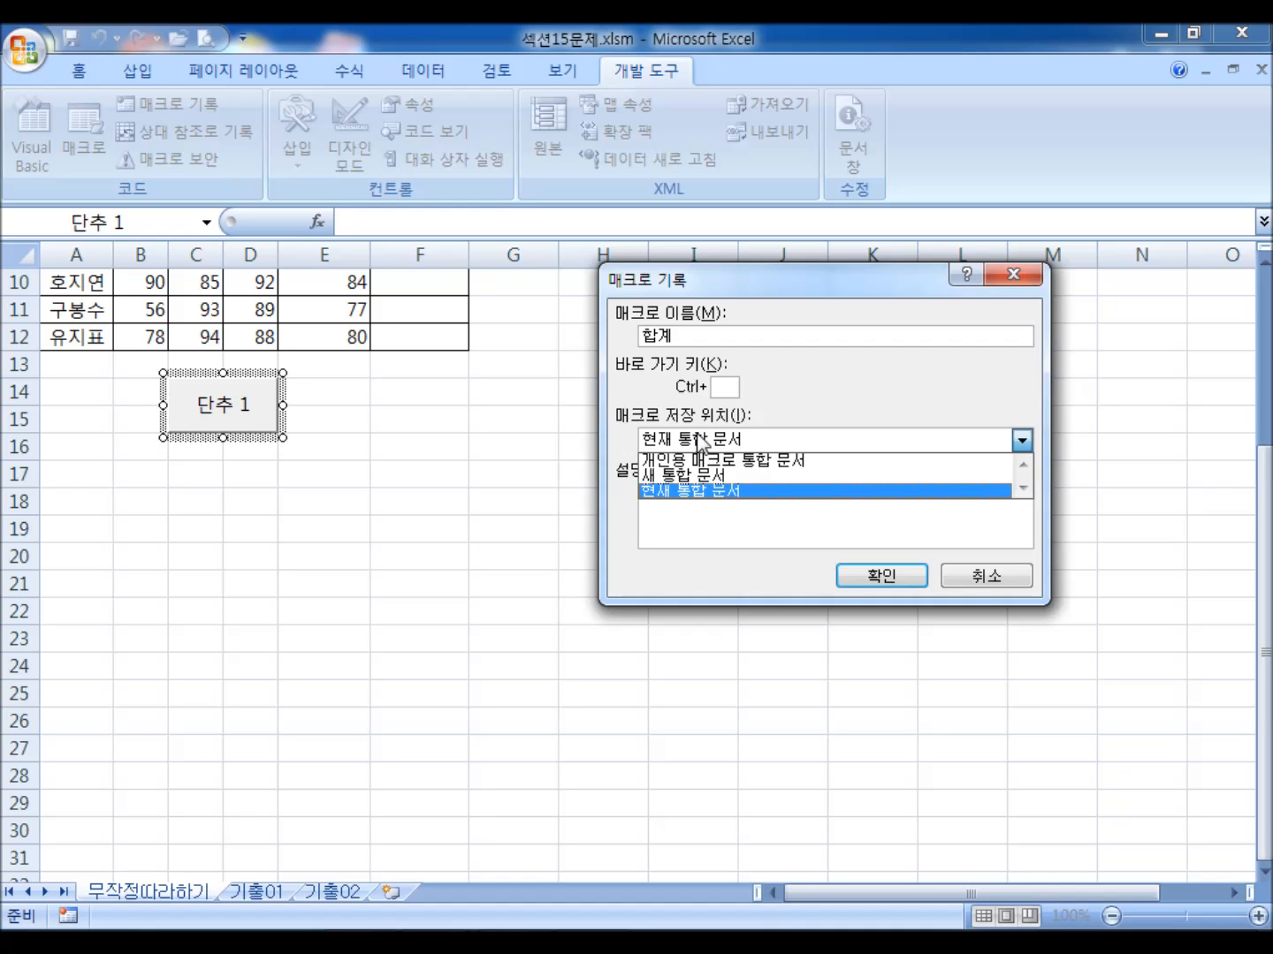
pyautogui.click(832, 440)
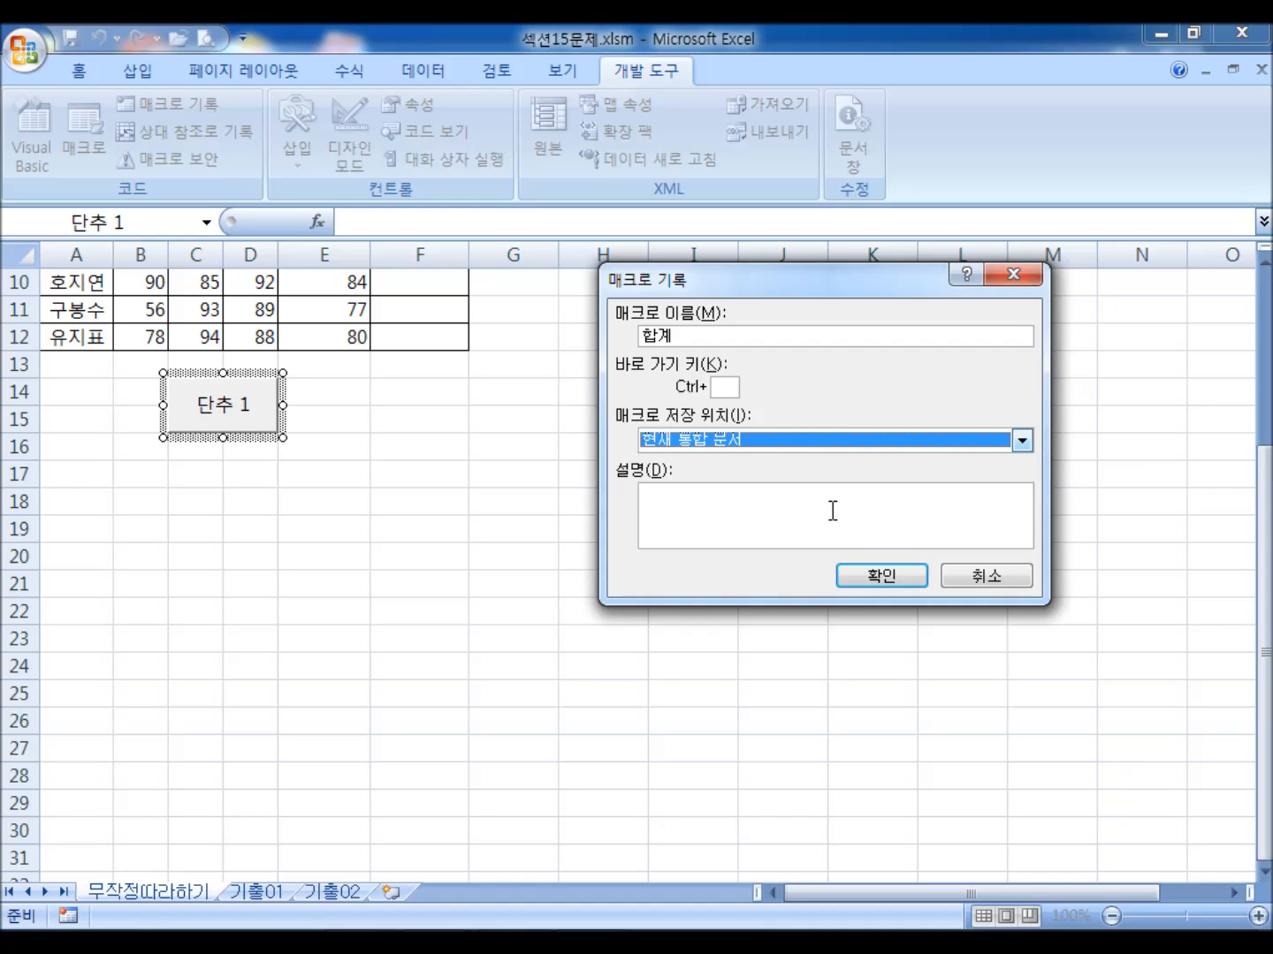
pyautogui.click(882, 576)
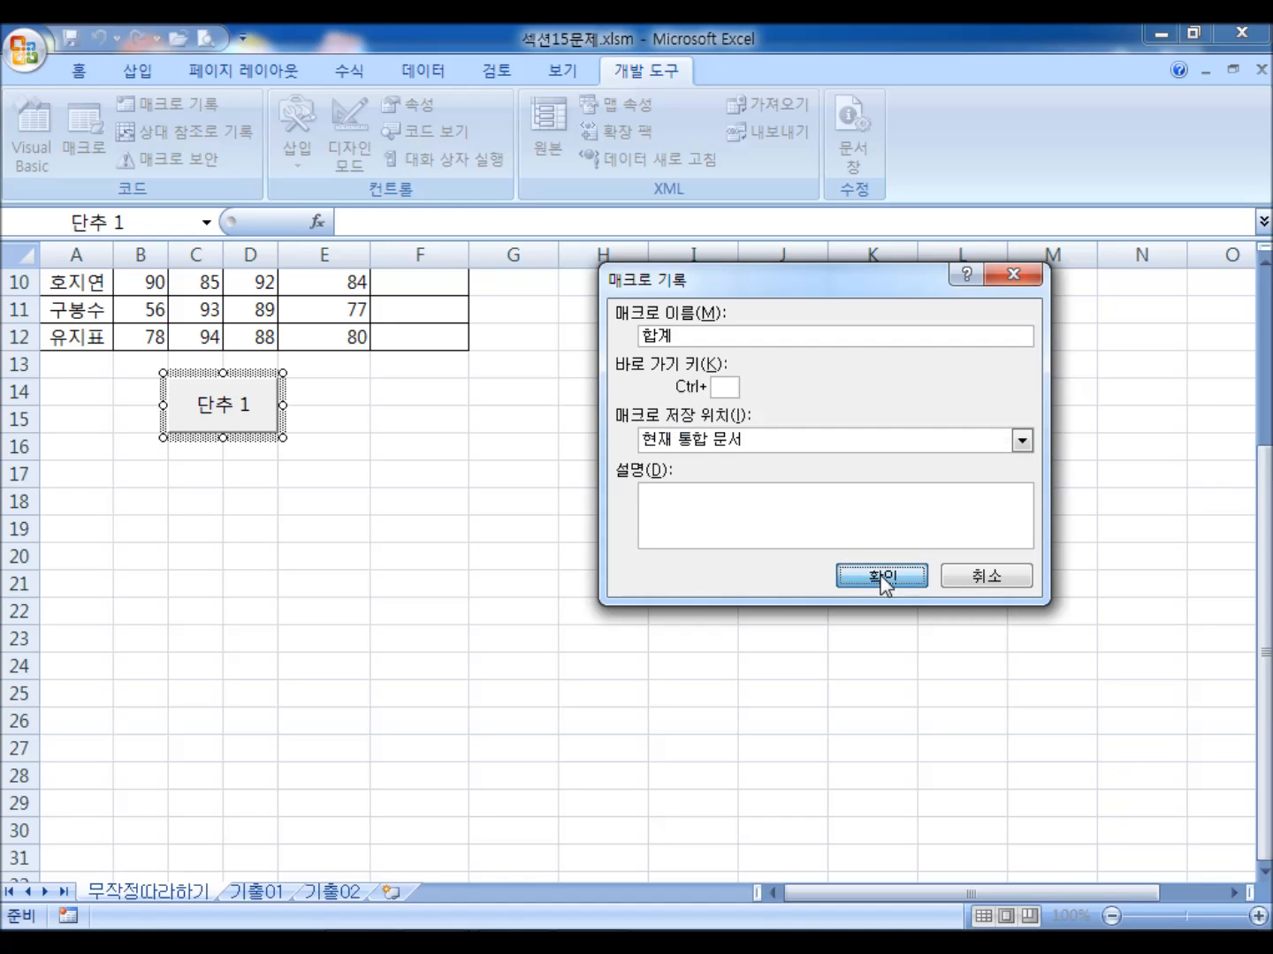
pyautogui.scroll(3, 584, 653)
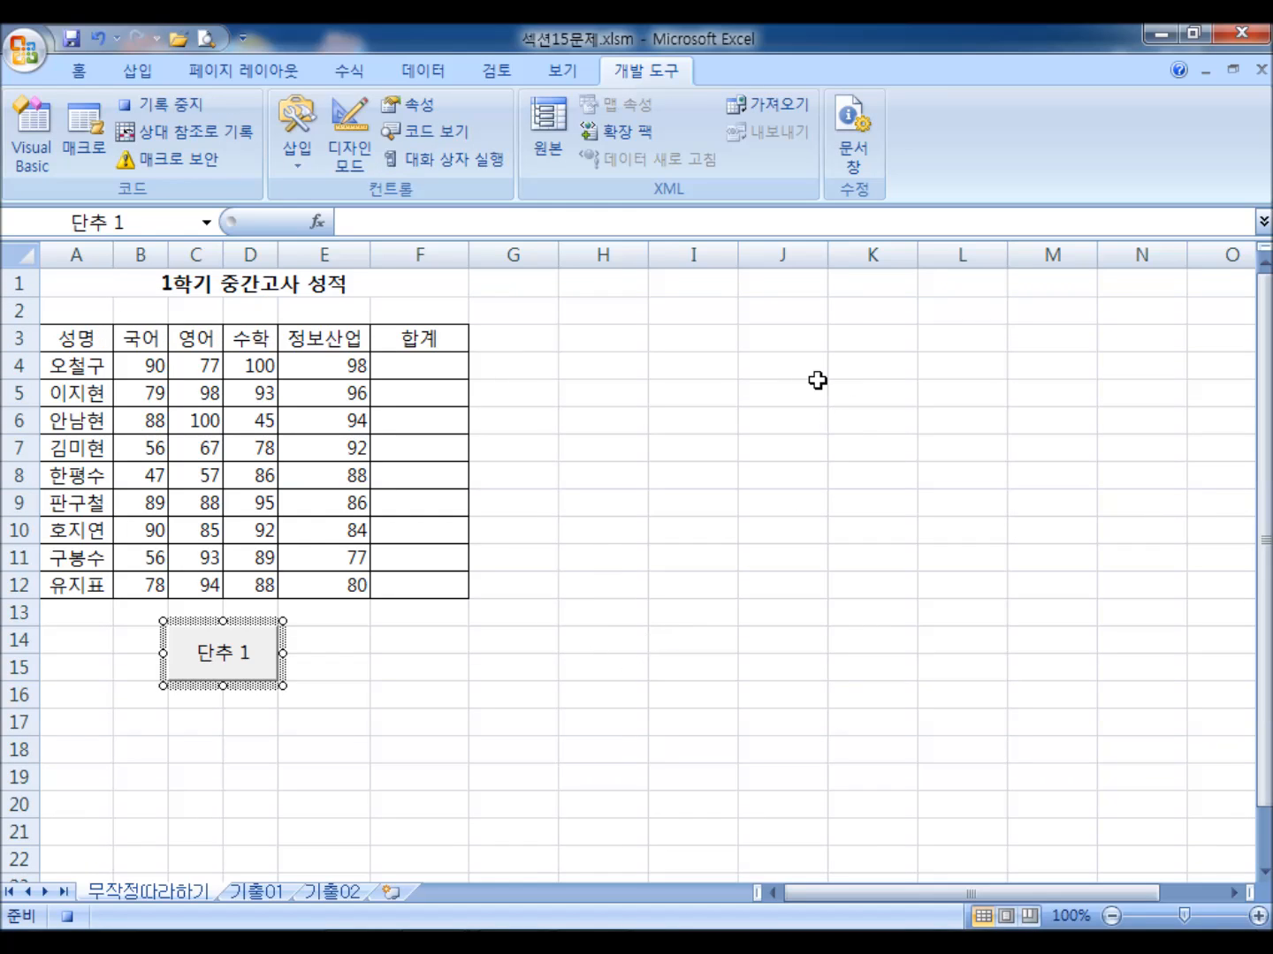
pyautogui.click(79, 69)
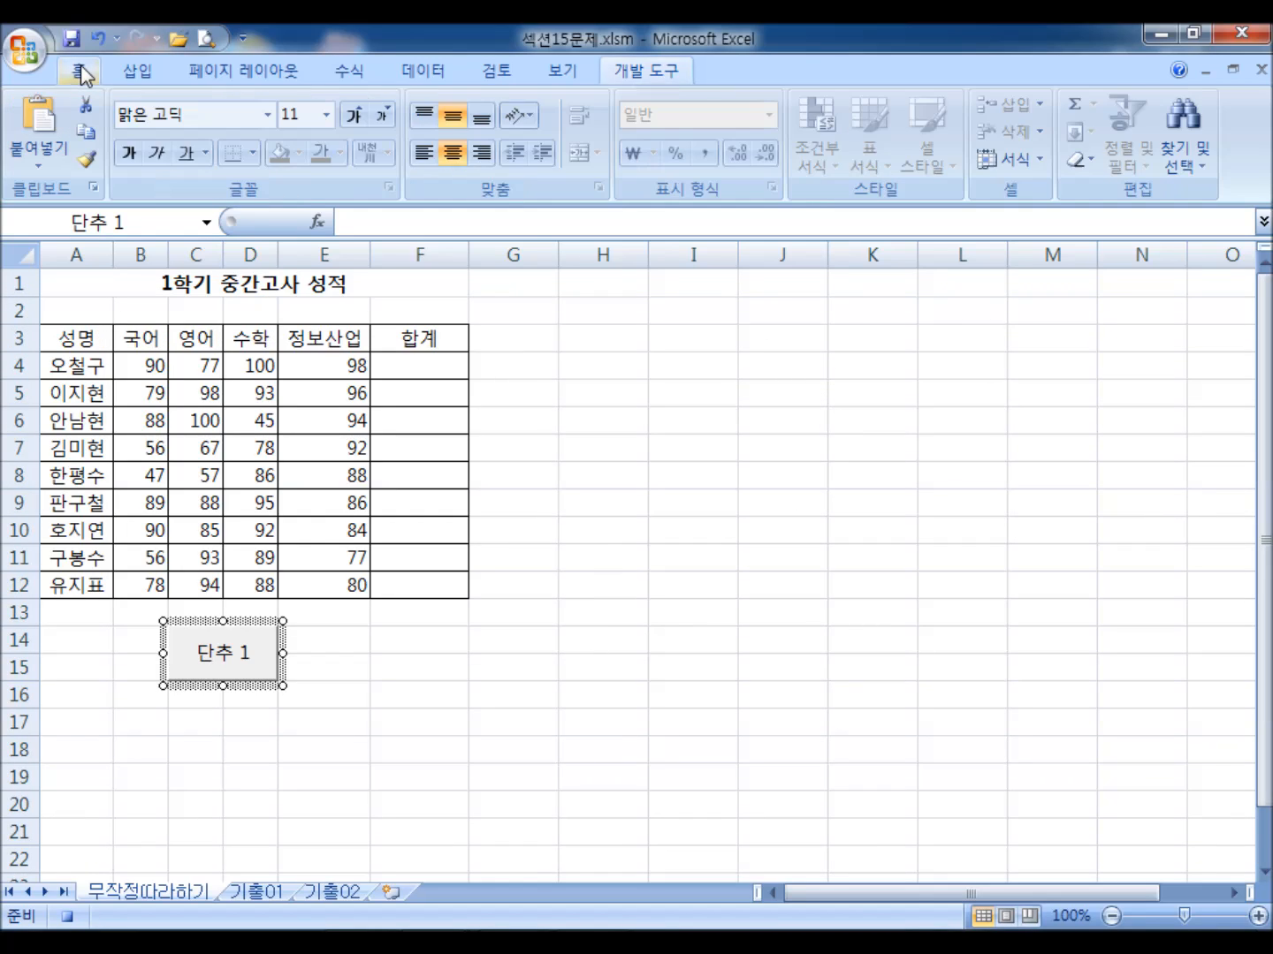
pyautogui.click(139, 72)
pyautogui.click(557, 71)
pyautogui.click(423, 70)
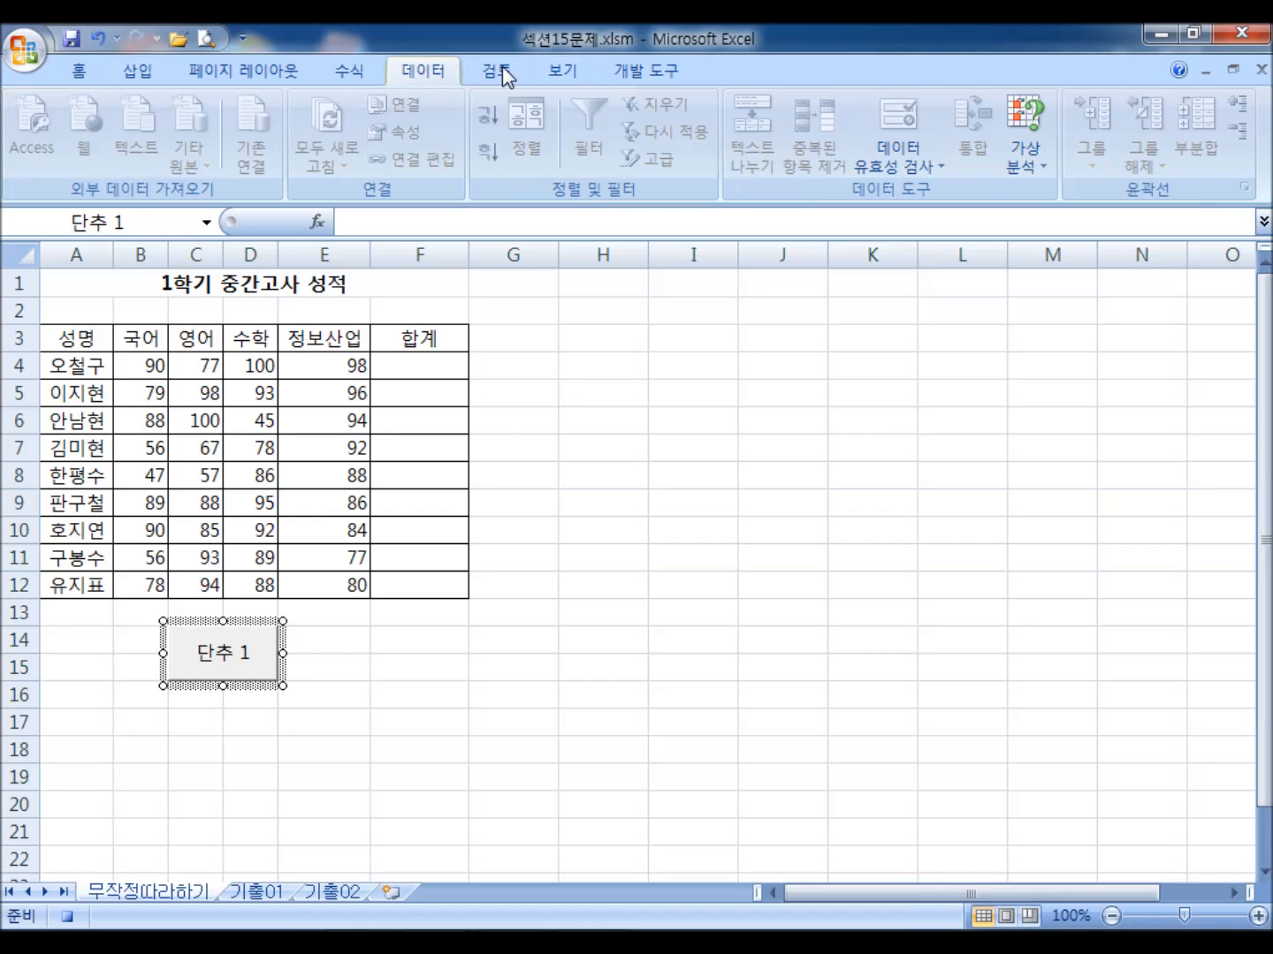
pyautogui.click(646, 70)
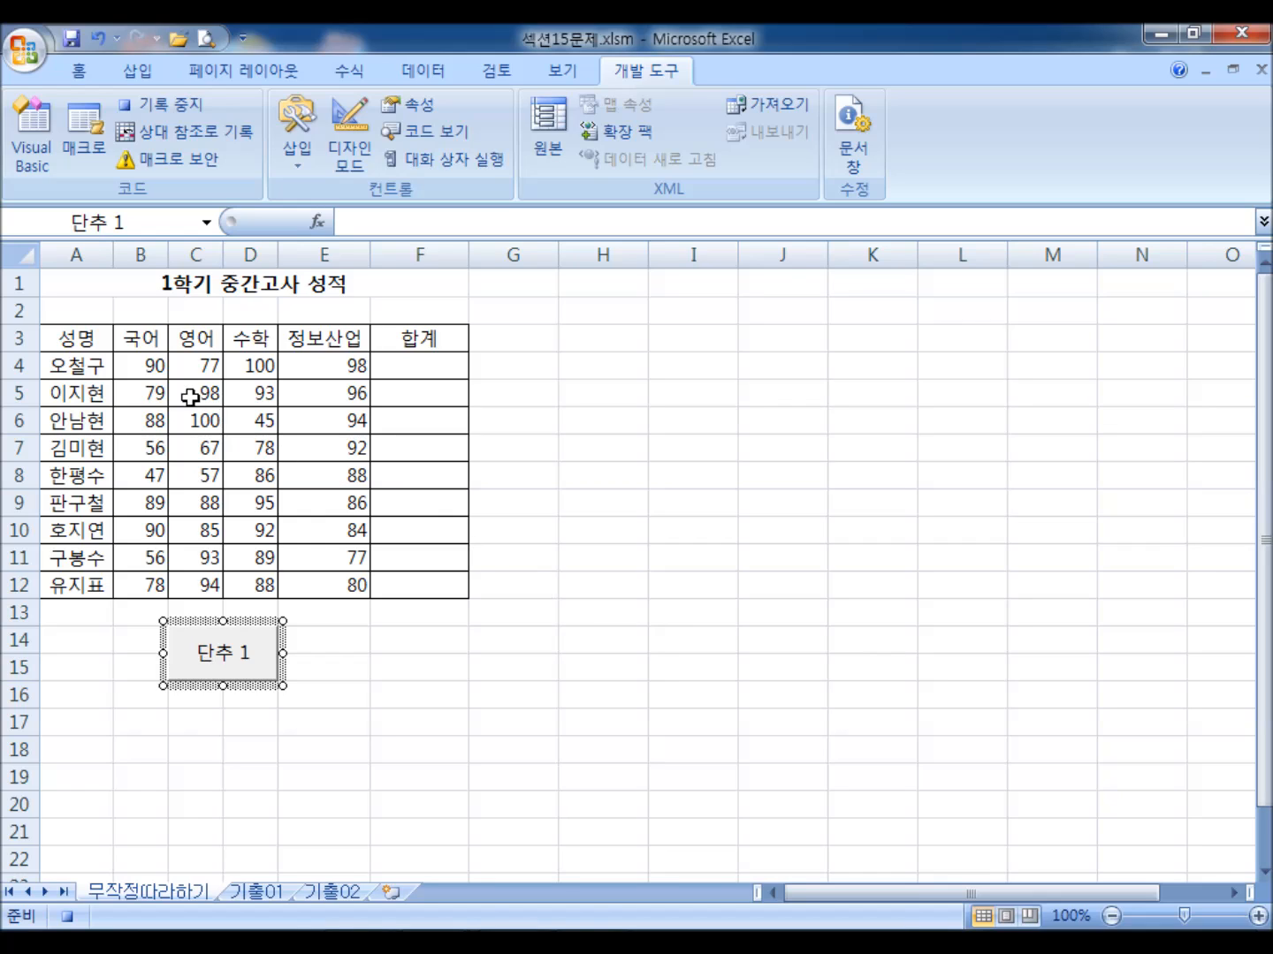
# - Fill the 합계 column with AutoSum over B4:F12 and stop the macro recording
pyautogui.moveTo(142, 363); pyautogui.dragTo(426, 581)
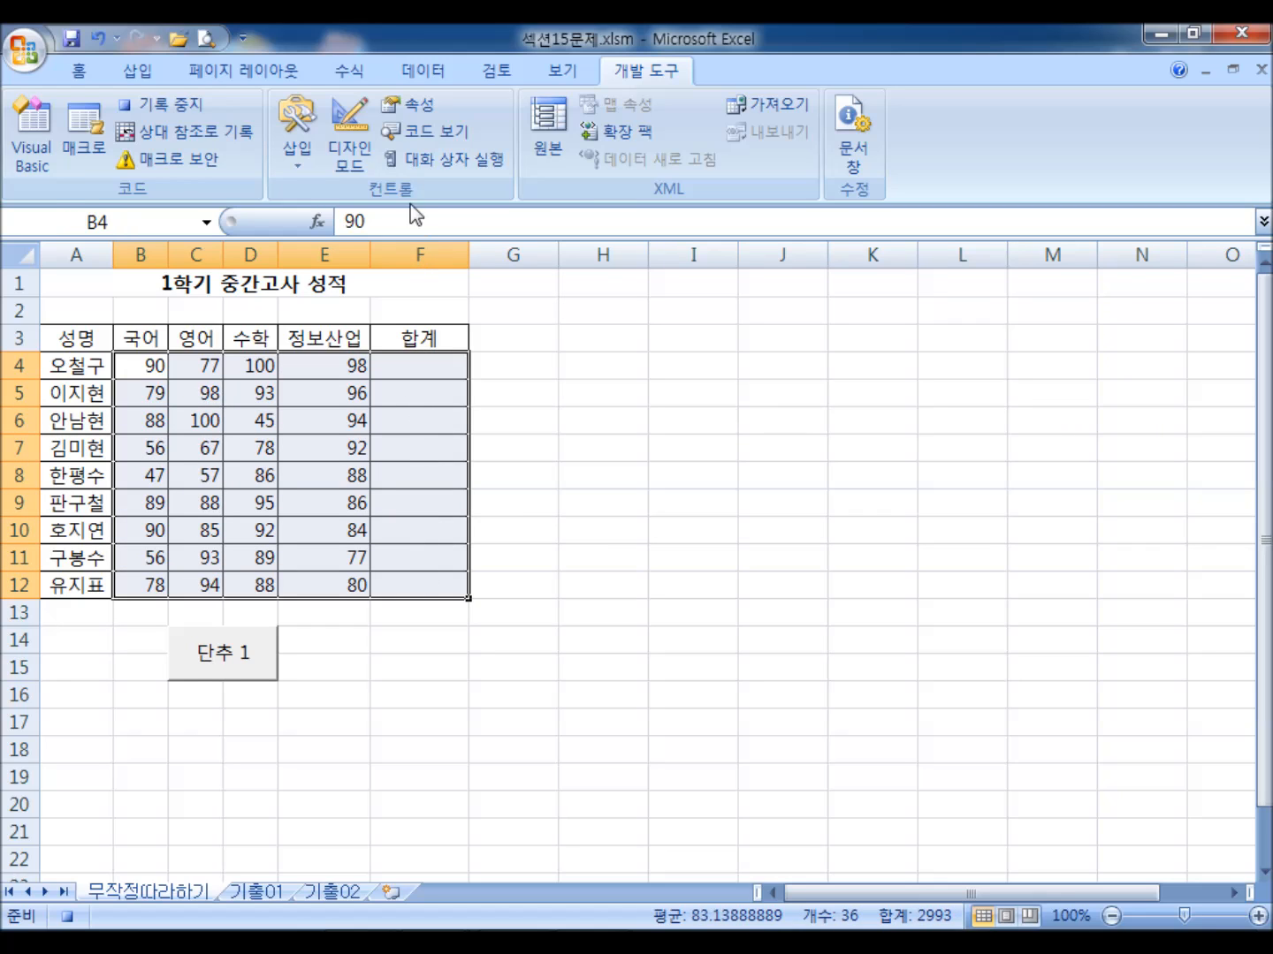
pyautogui.click(349, 70)
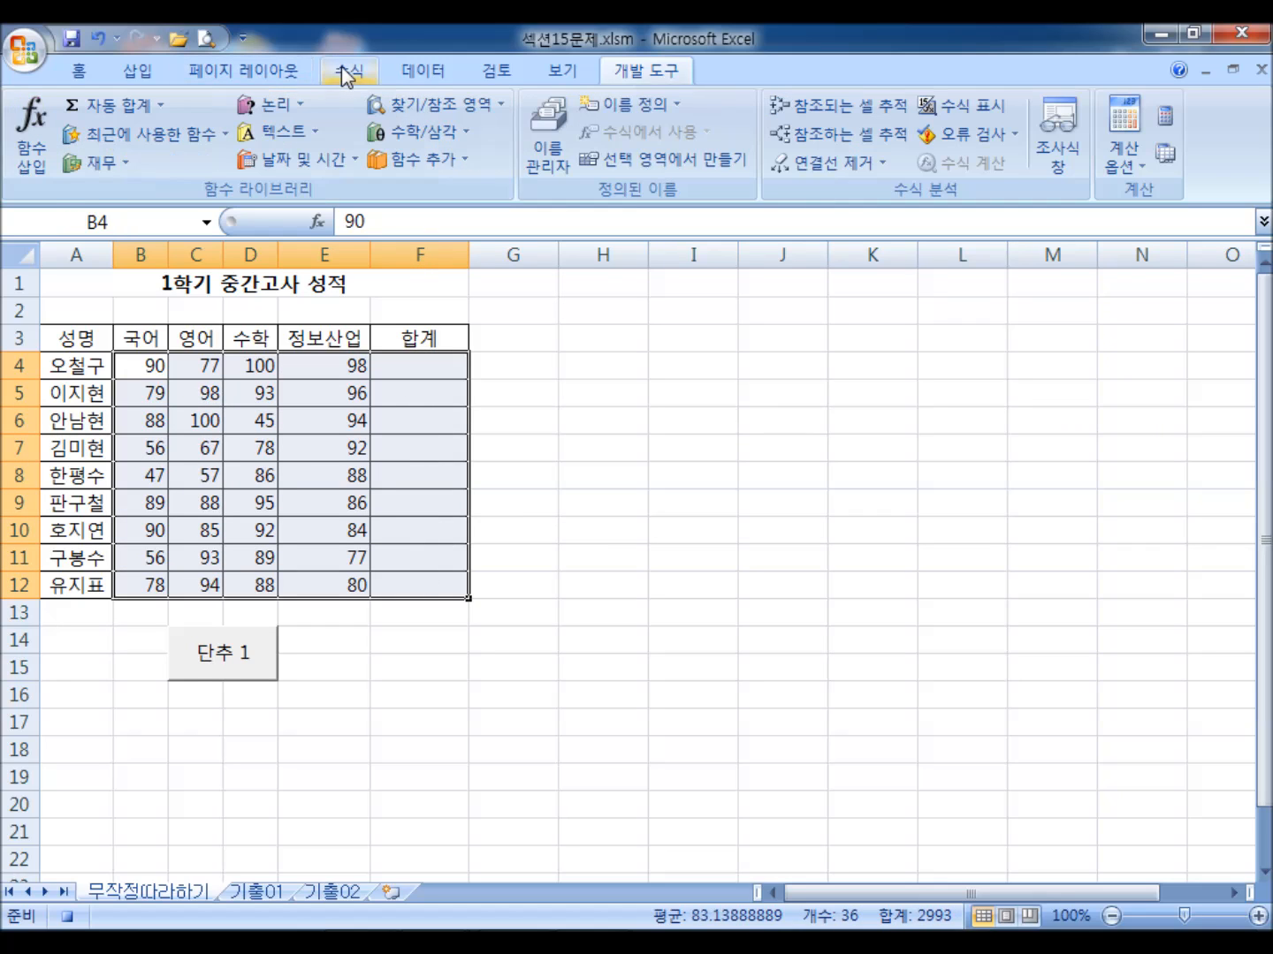
pyautogui.click(112, 112)
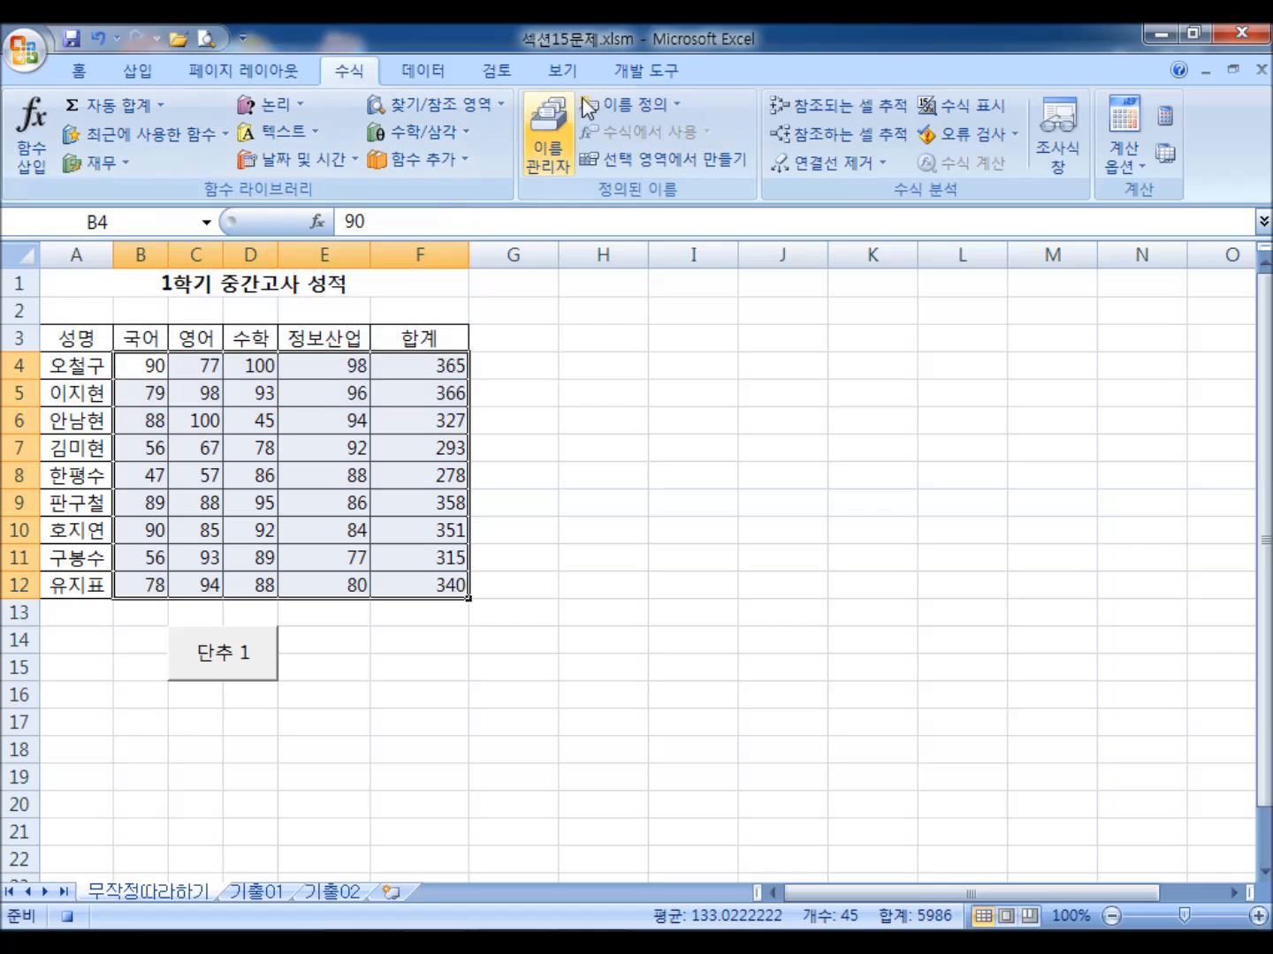
pyautogui.click(640, 79)
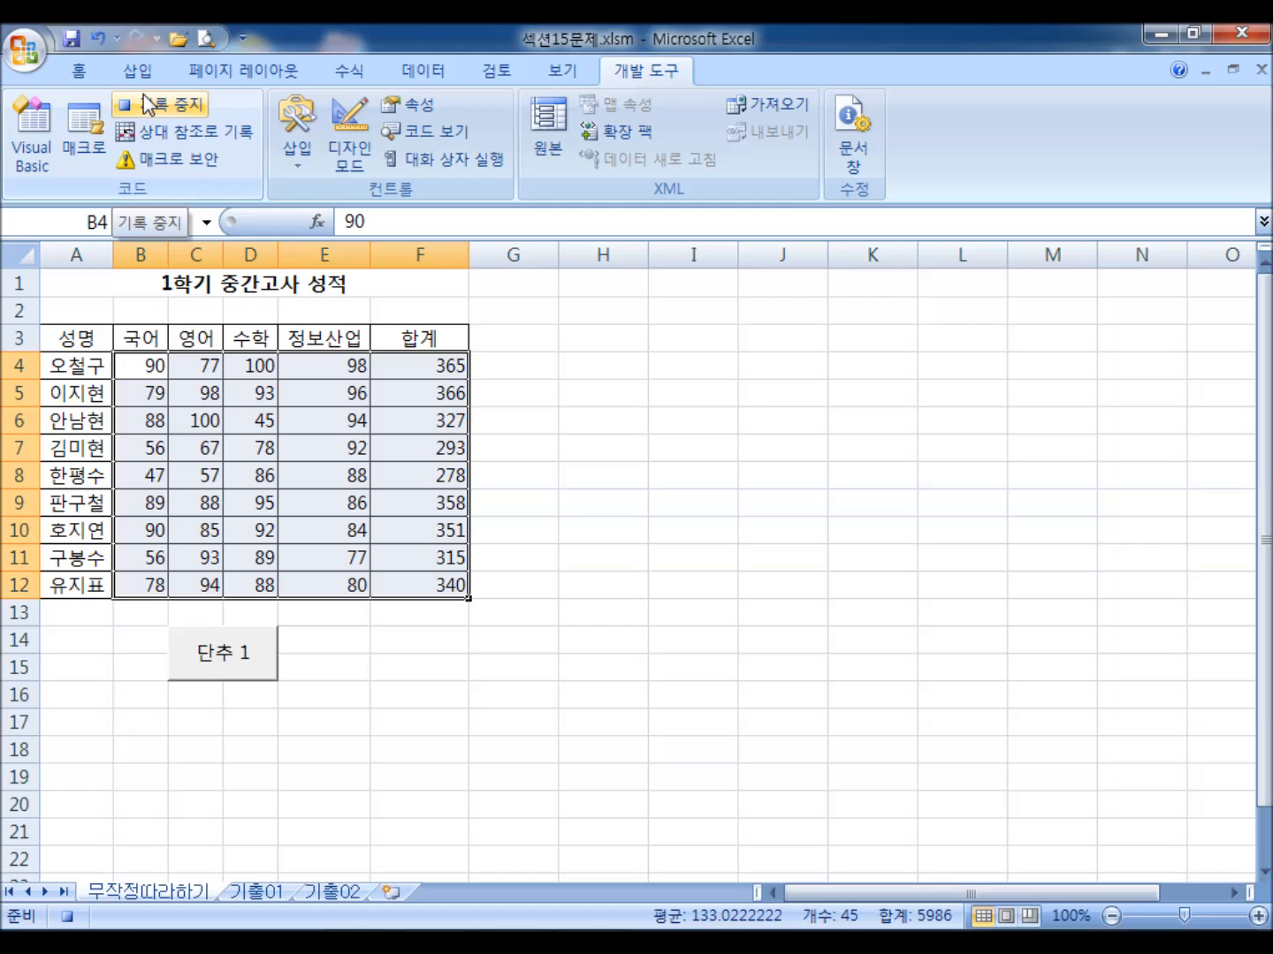
pyautogui.click(147, 103)
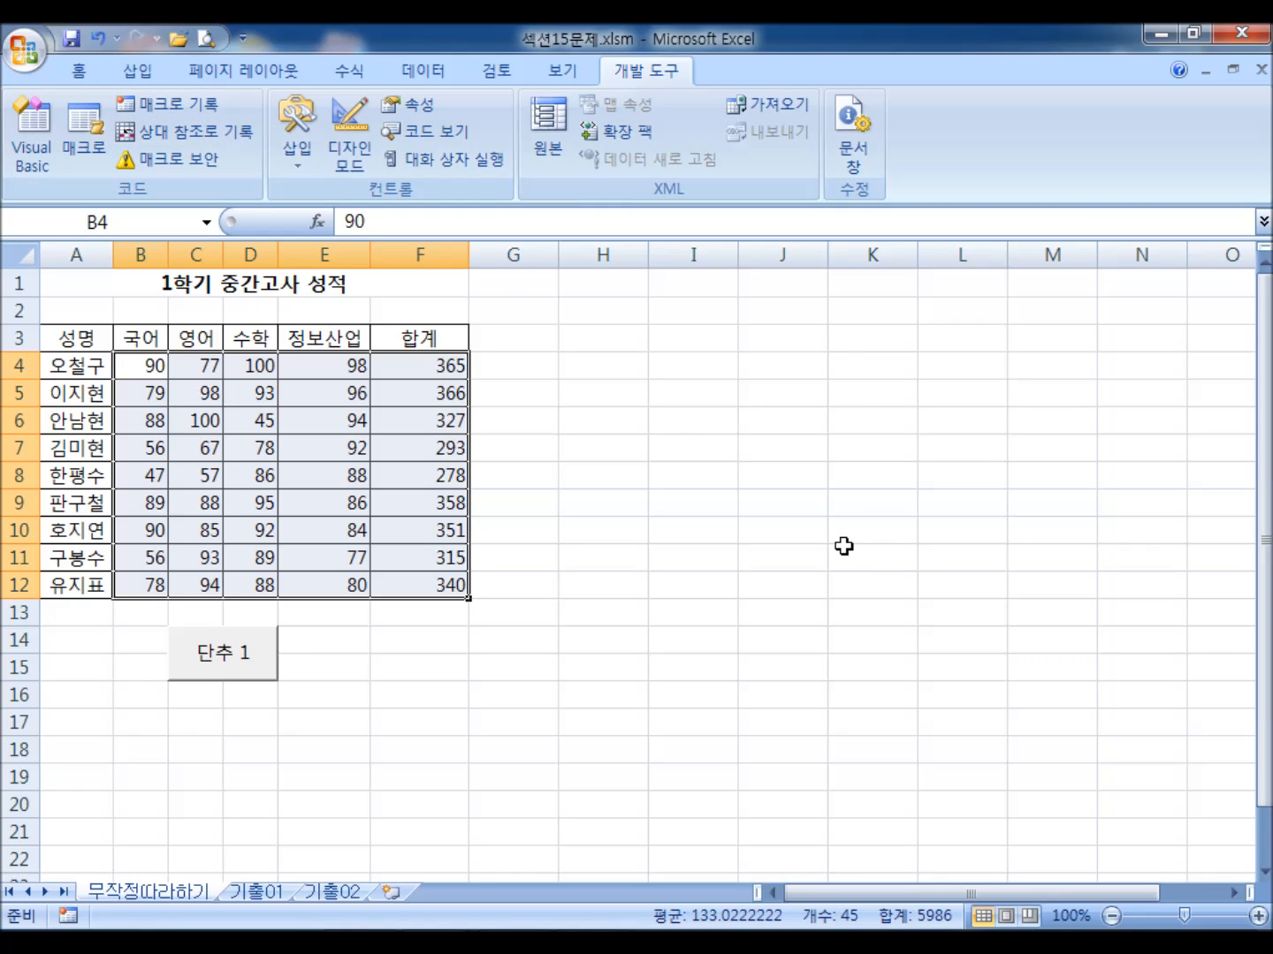
pyautogui.click(844, 545)
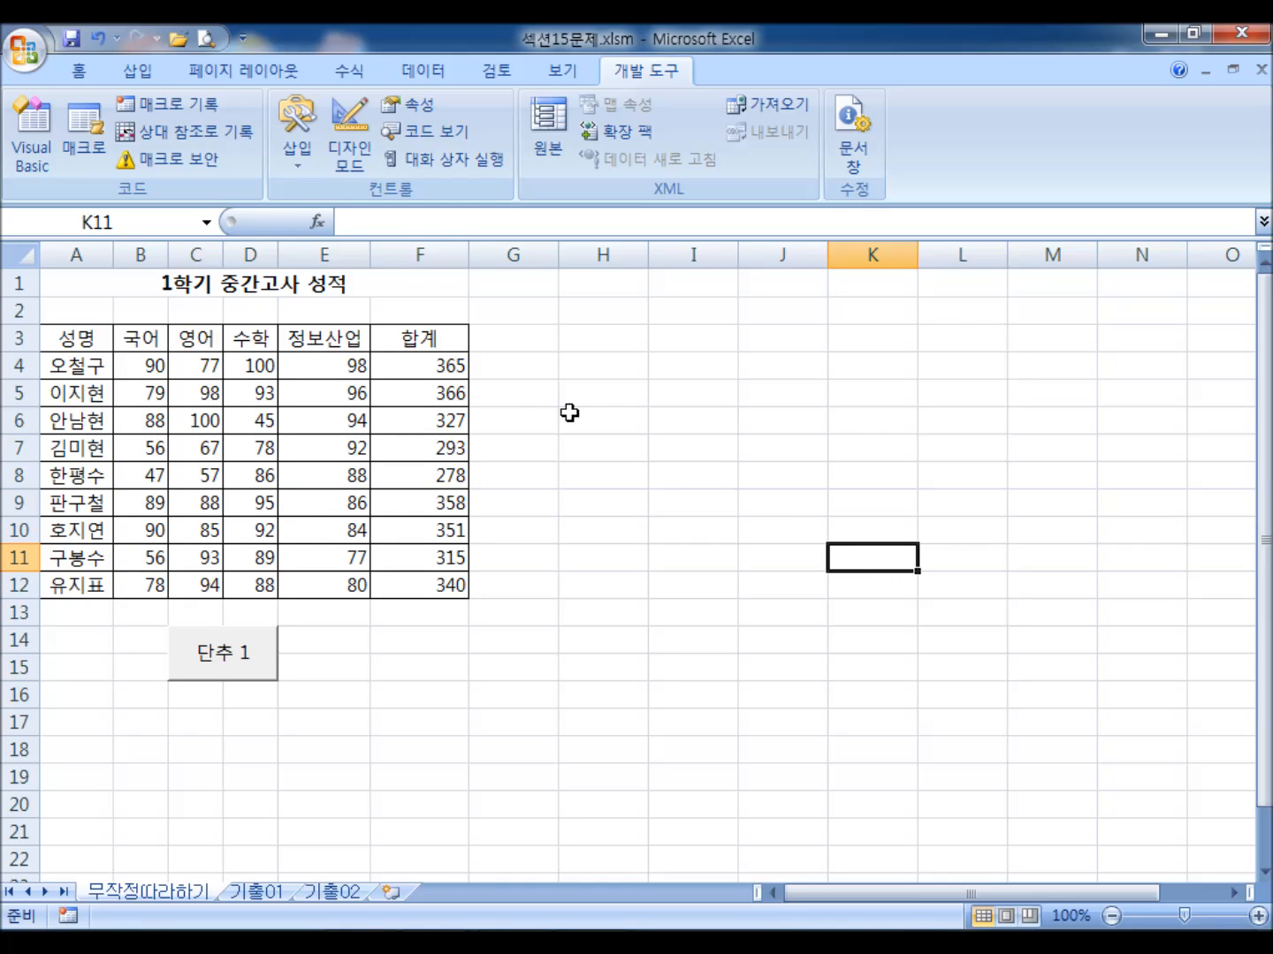
# - Clear the totals in F4:F12 and run the recorded macro with the 단추 1 button
pyautogui.moveTo(426, 373); pyautogui.dragTo(407, 585)
pyautogui.press('Delete')
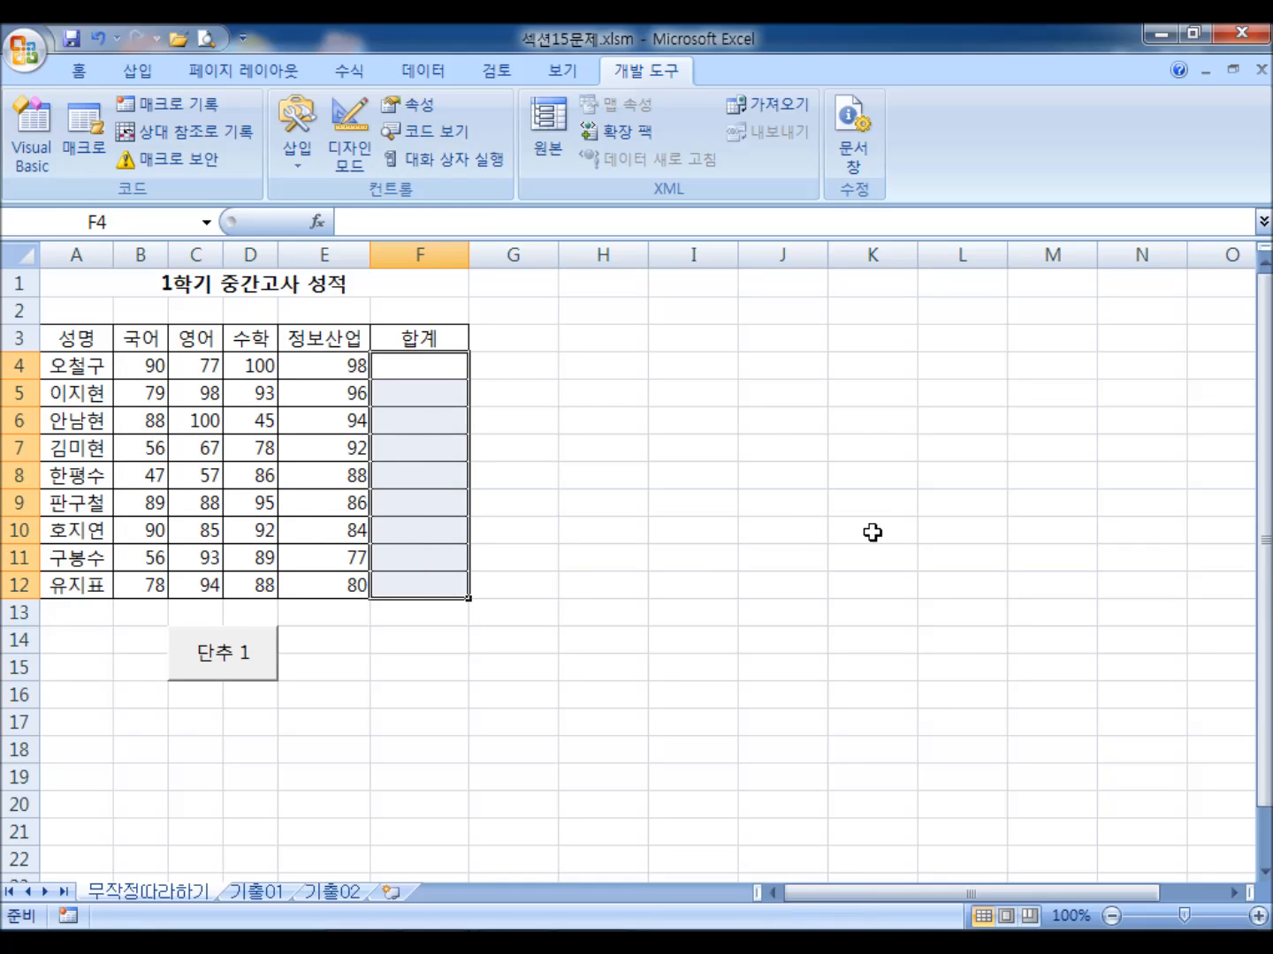
pyautogui.click(866, 501)
pyautogui.scroll(-4, 478, 674)
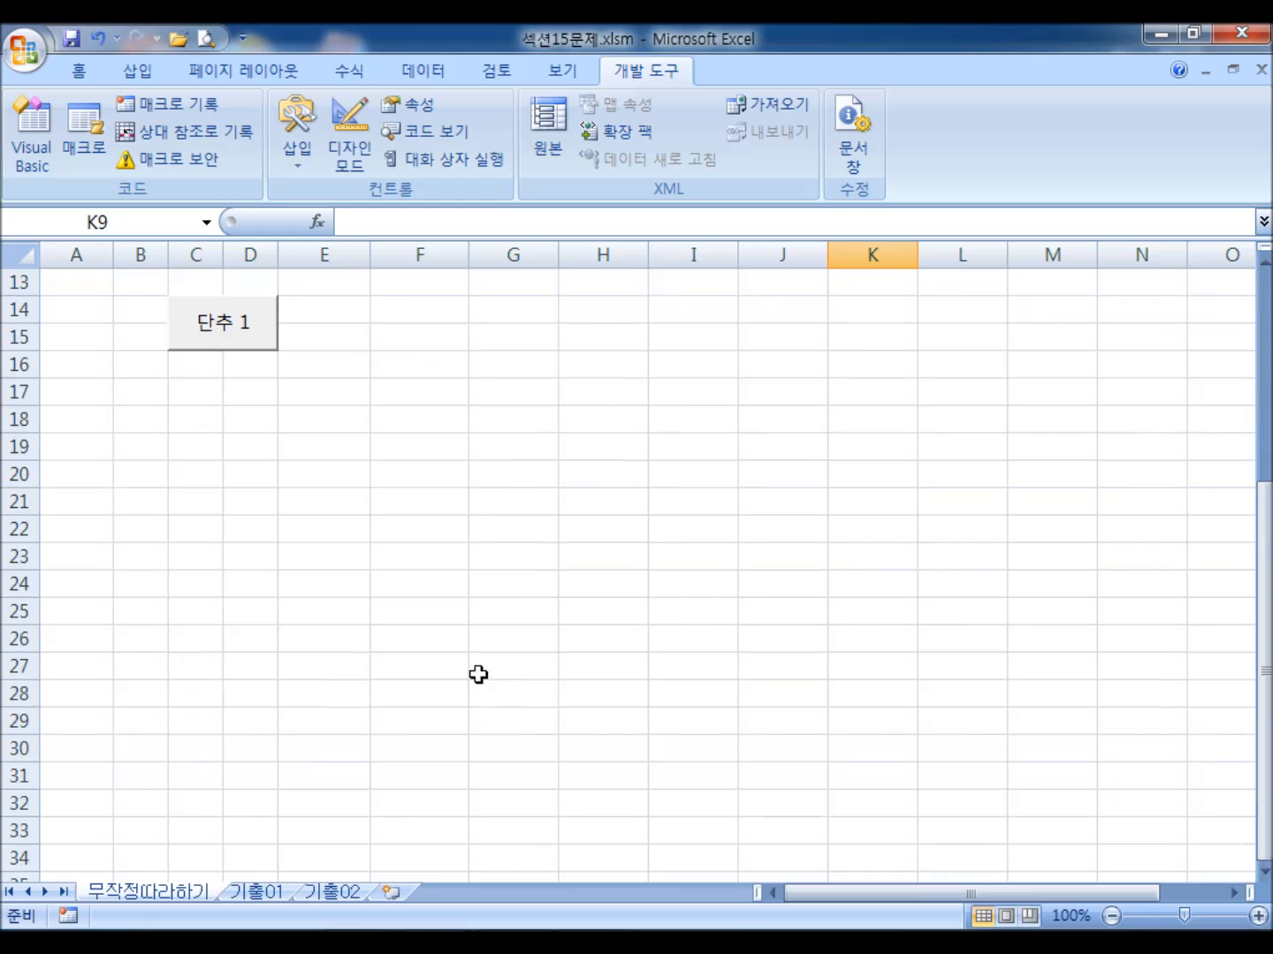
pyautogui.scroll(2, 248, 396)
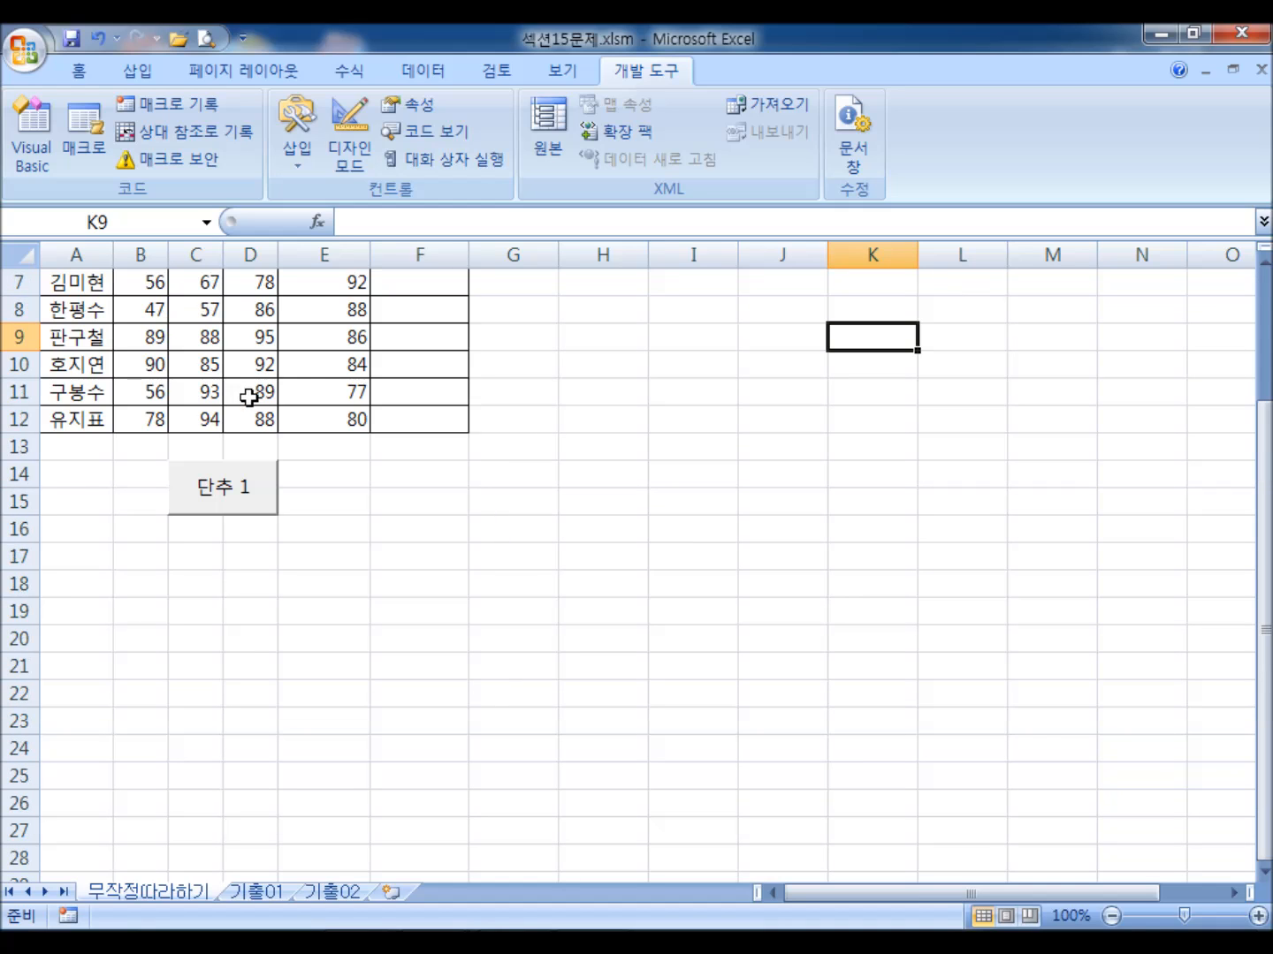
pyautogui.scroll(1, 314, 550)
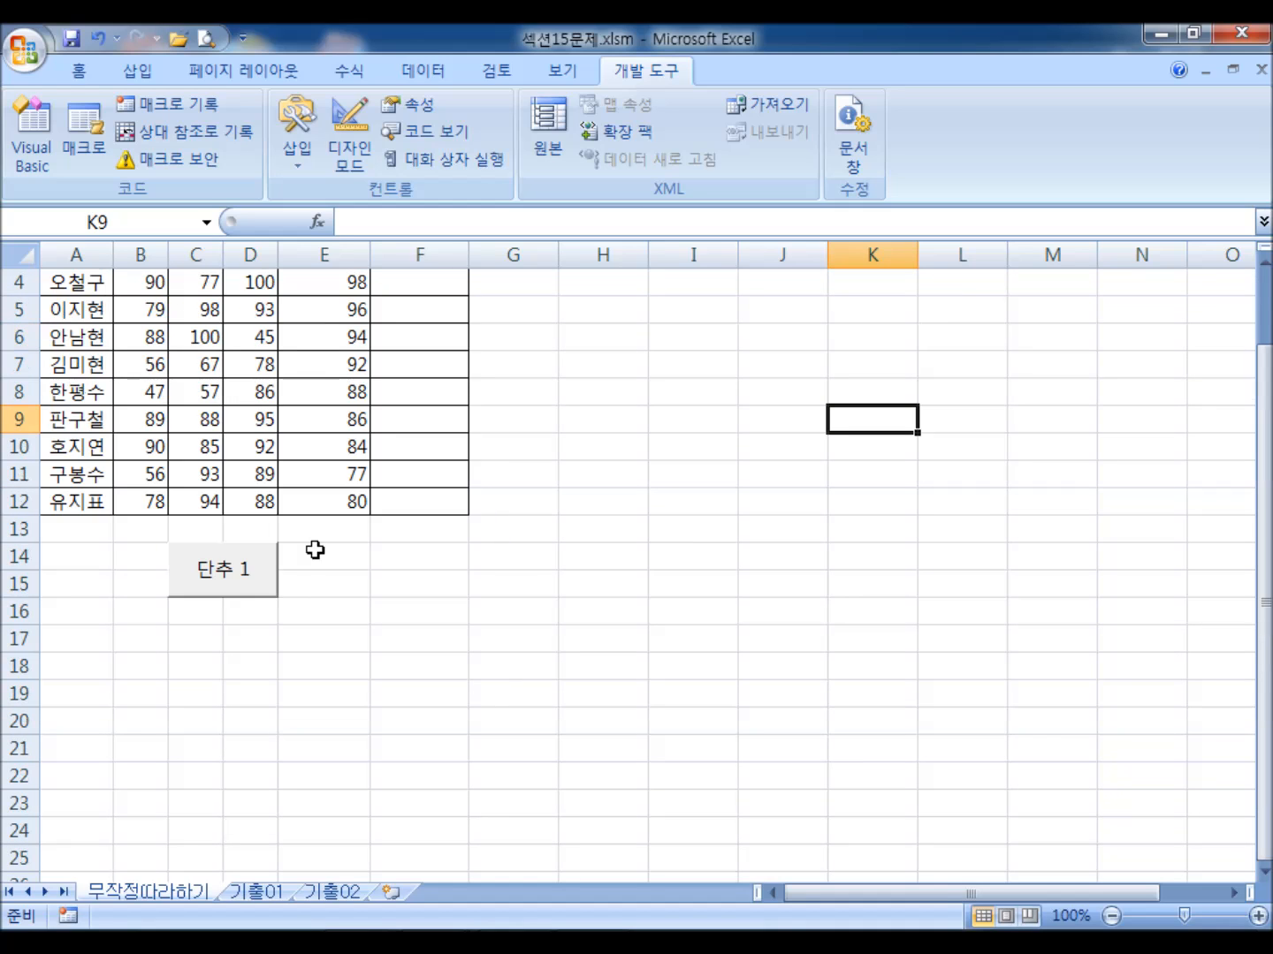
pyautogui.click(261, 605)
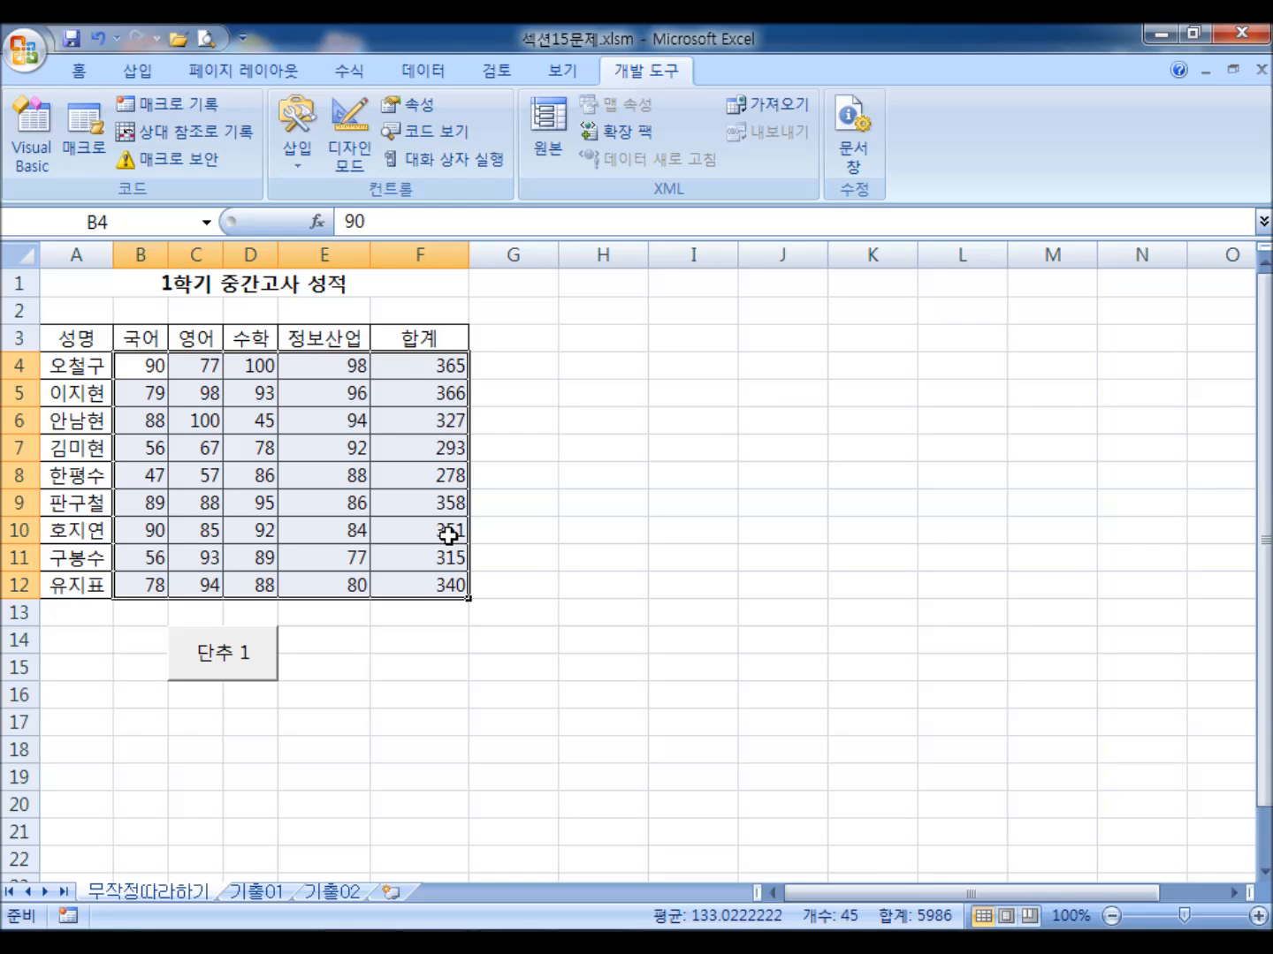
# - Test the 단추 1 button once more by deleting the F4:F12 totals and refilling them with the macro
pyautogui.moveTo(446, 365); pyautogui.dragTo(420, 606)
pyautogui.press('Delete')
pyautogui.click(592, 671)
pyautogui.scroll(-2, 420, 599)
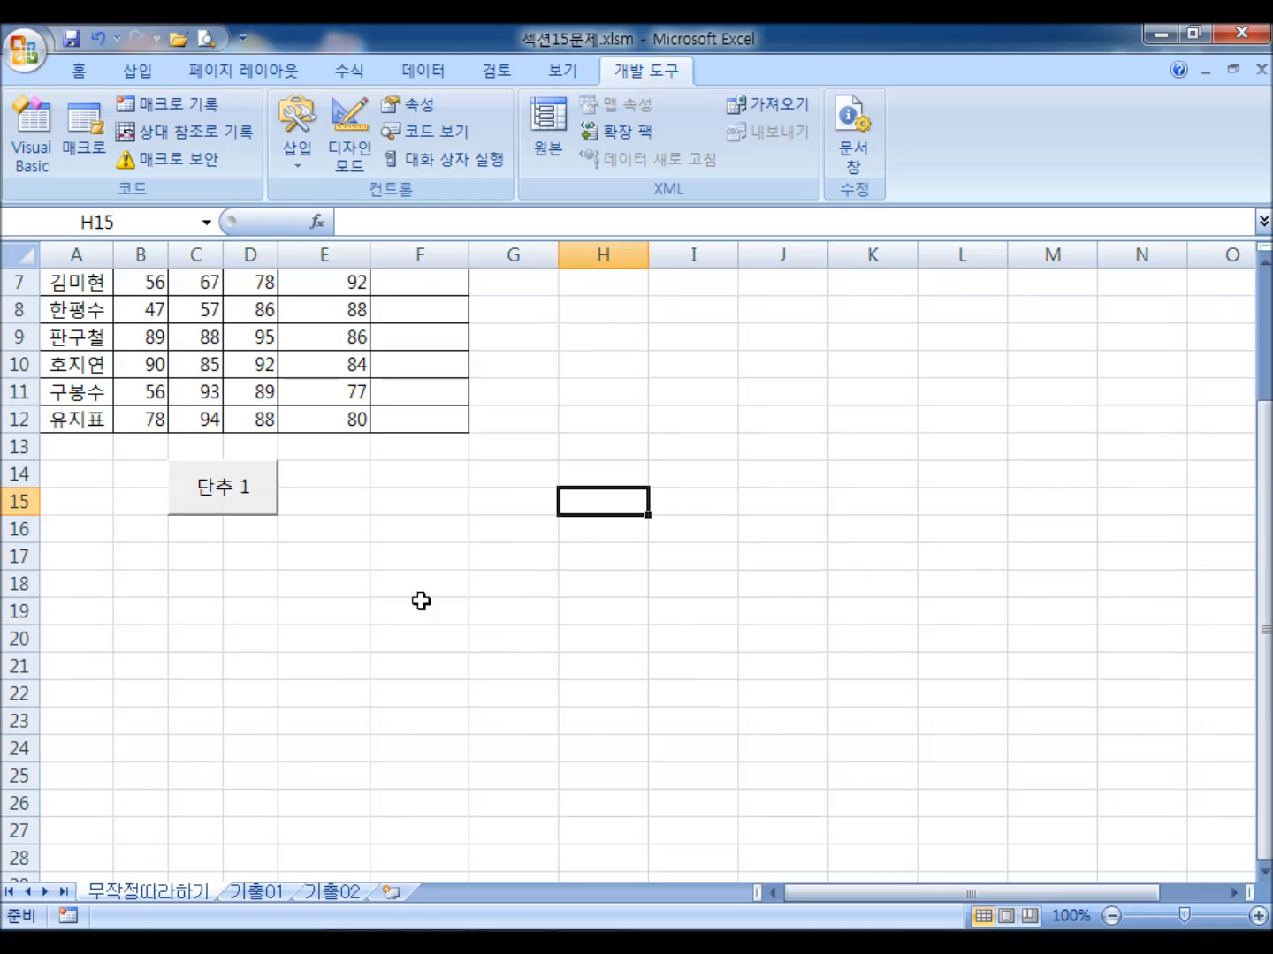
pyautogui.click(243, 499)
pyautogui.scroll(-3, 349, 401)
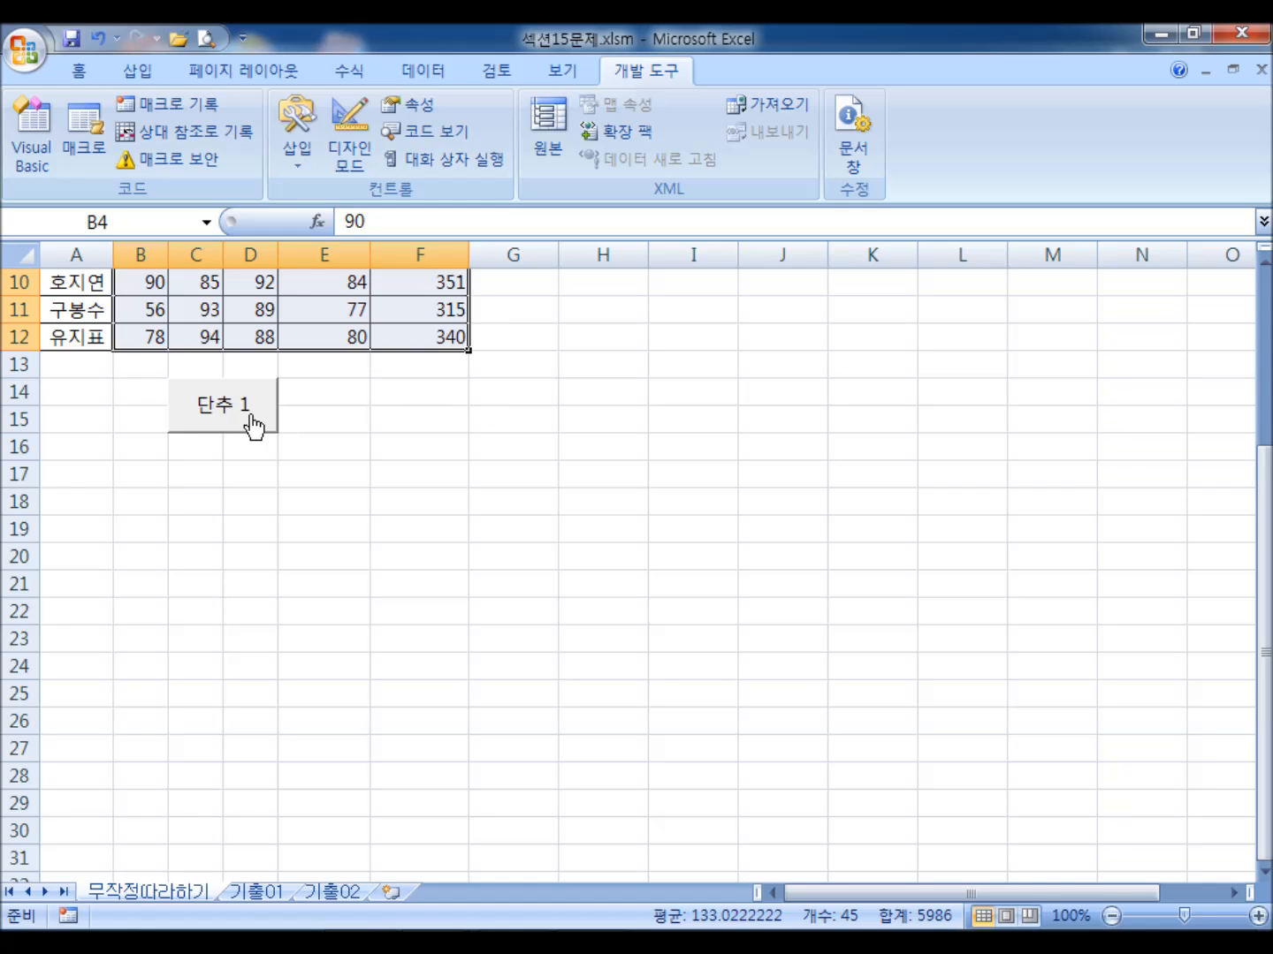
pyautogui.scroll(3, 255, 471)
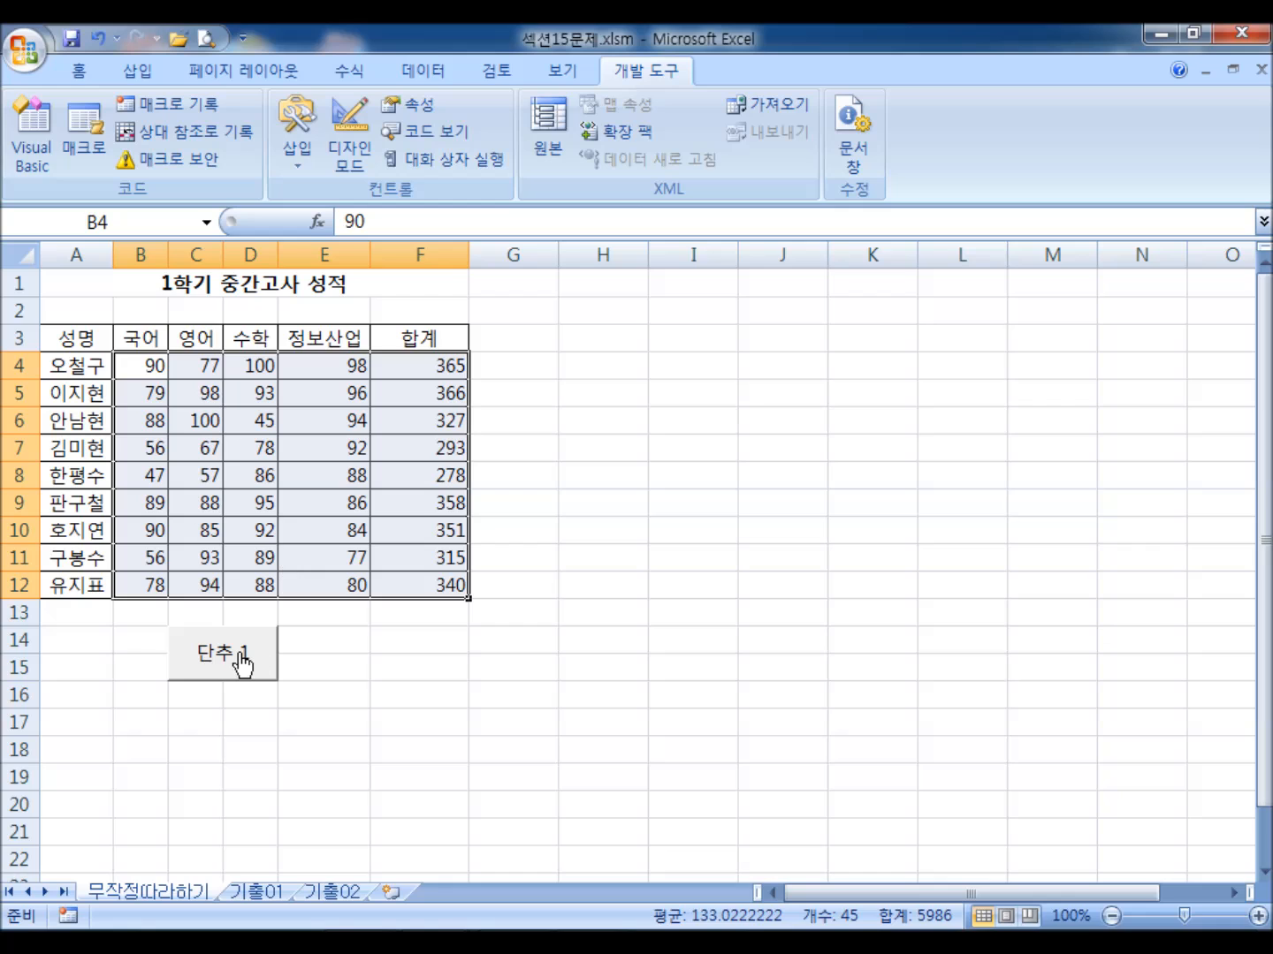
# - Change the caption of the 단추 1 button below the score table to 합계
pyautogui.scroll(-2, 261, 658)
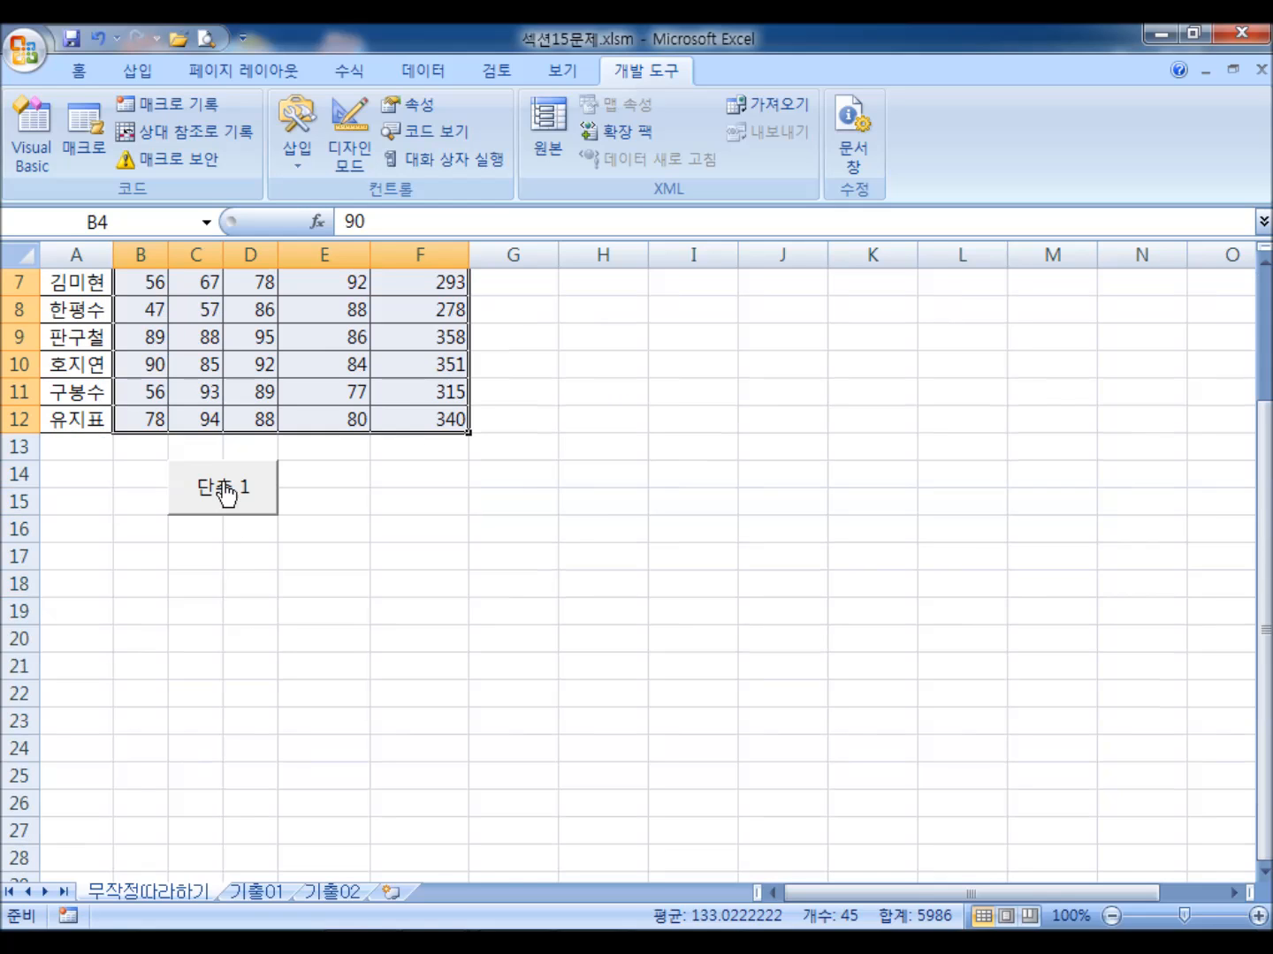
pyautogui.rightClick(240, 500)
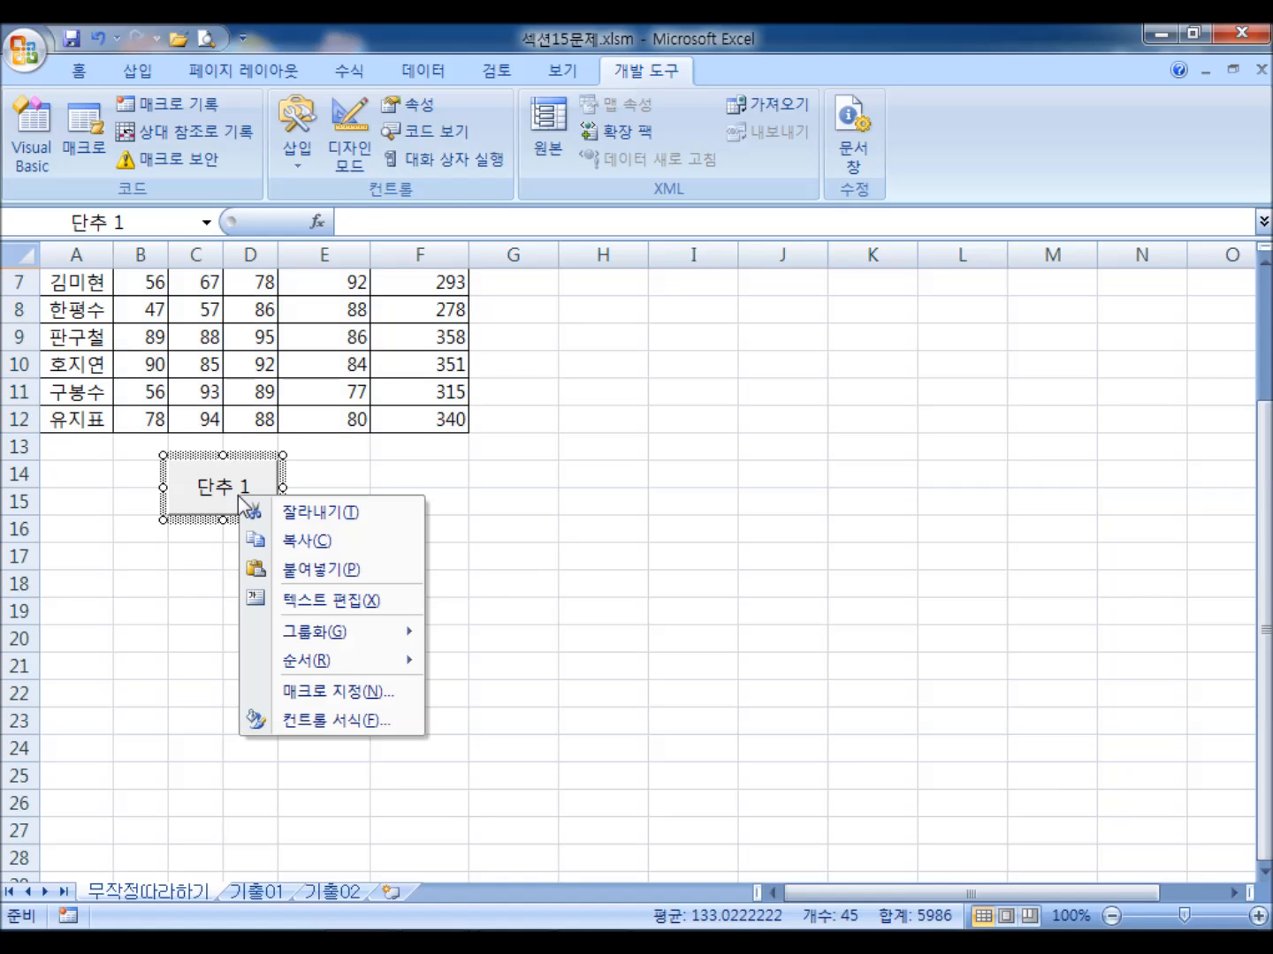
pyautogui.click(305, 602)
pyautogui.write('합계')
pyautogui.press('Delete')
pyautogui.press('Delete')
pyautogui.press('Delete')
pyautogui.press('Delete')
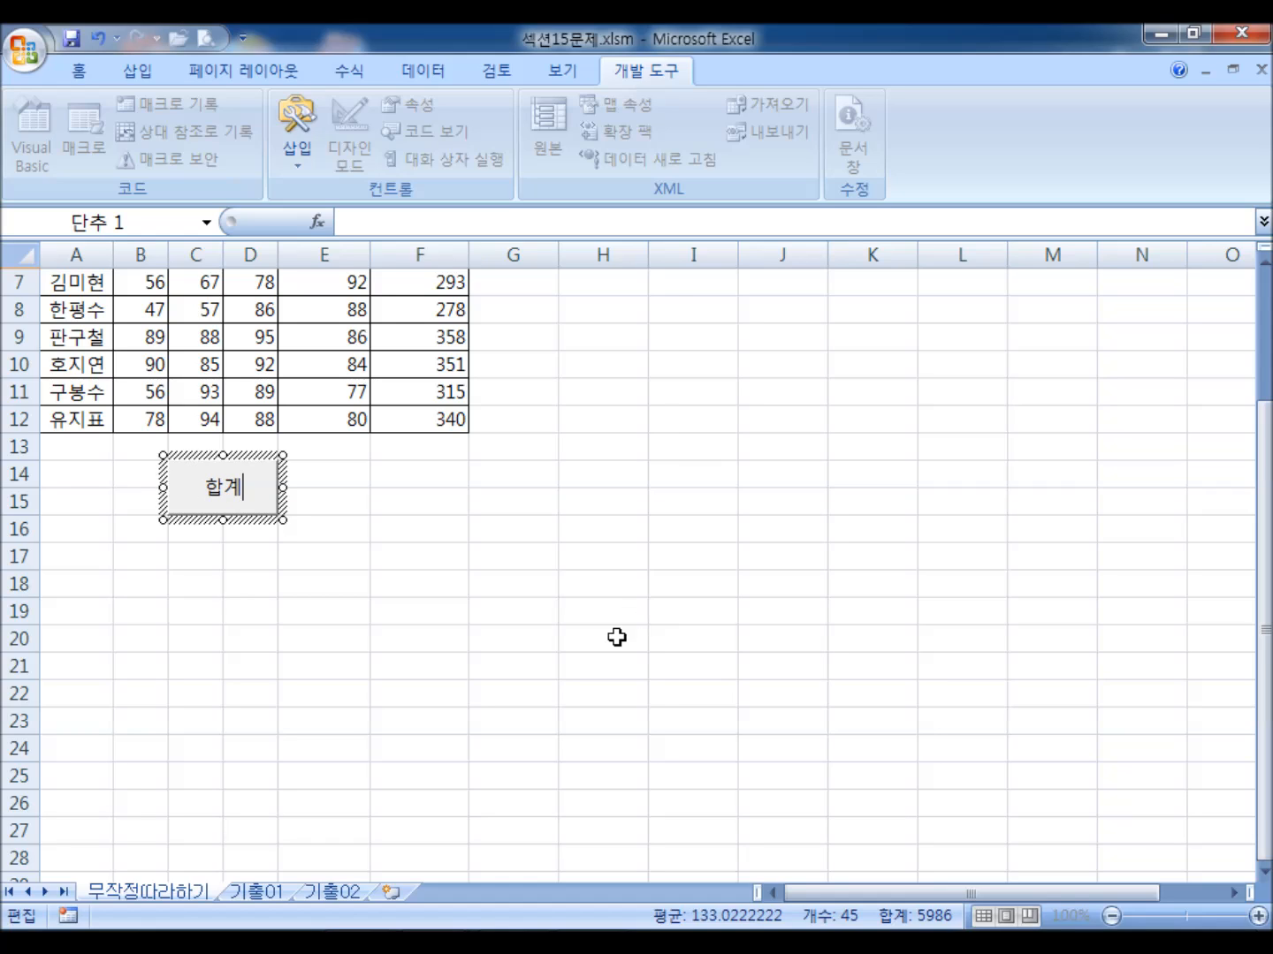
pyautogui.press('Return')
pyautogui.press('BackSpace')
pyautogui.click(520, 564)
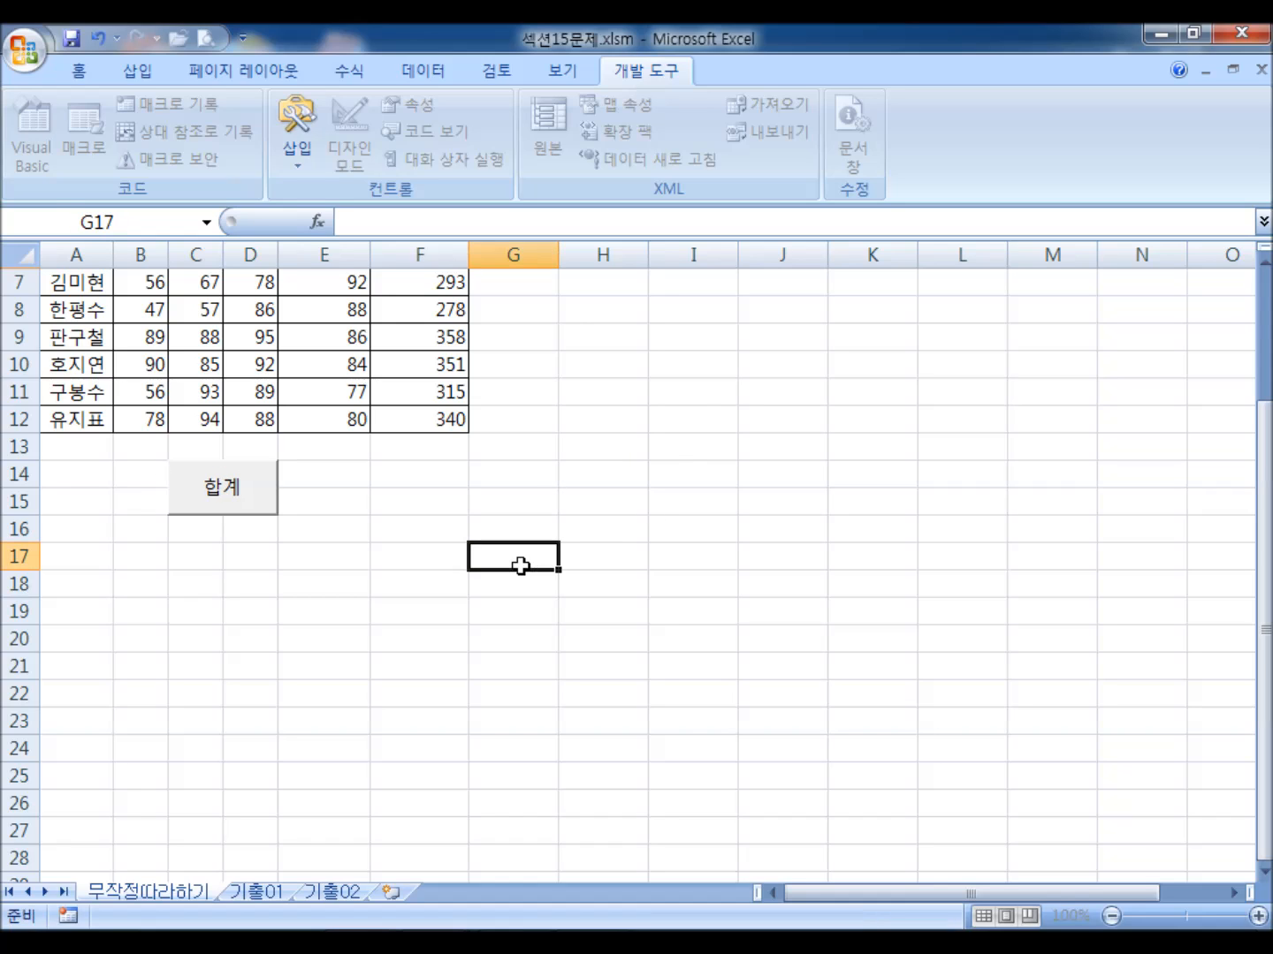
# - Delete the totals in F4:F12 of the 합계 column
pyautogui.scroll(2, 709, 619)
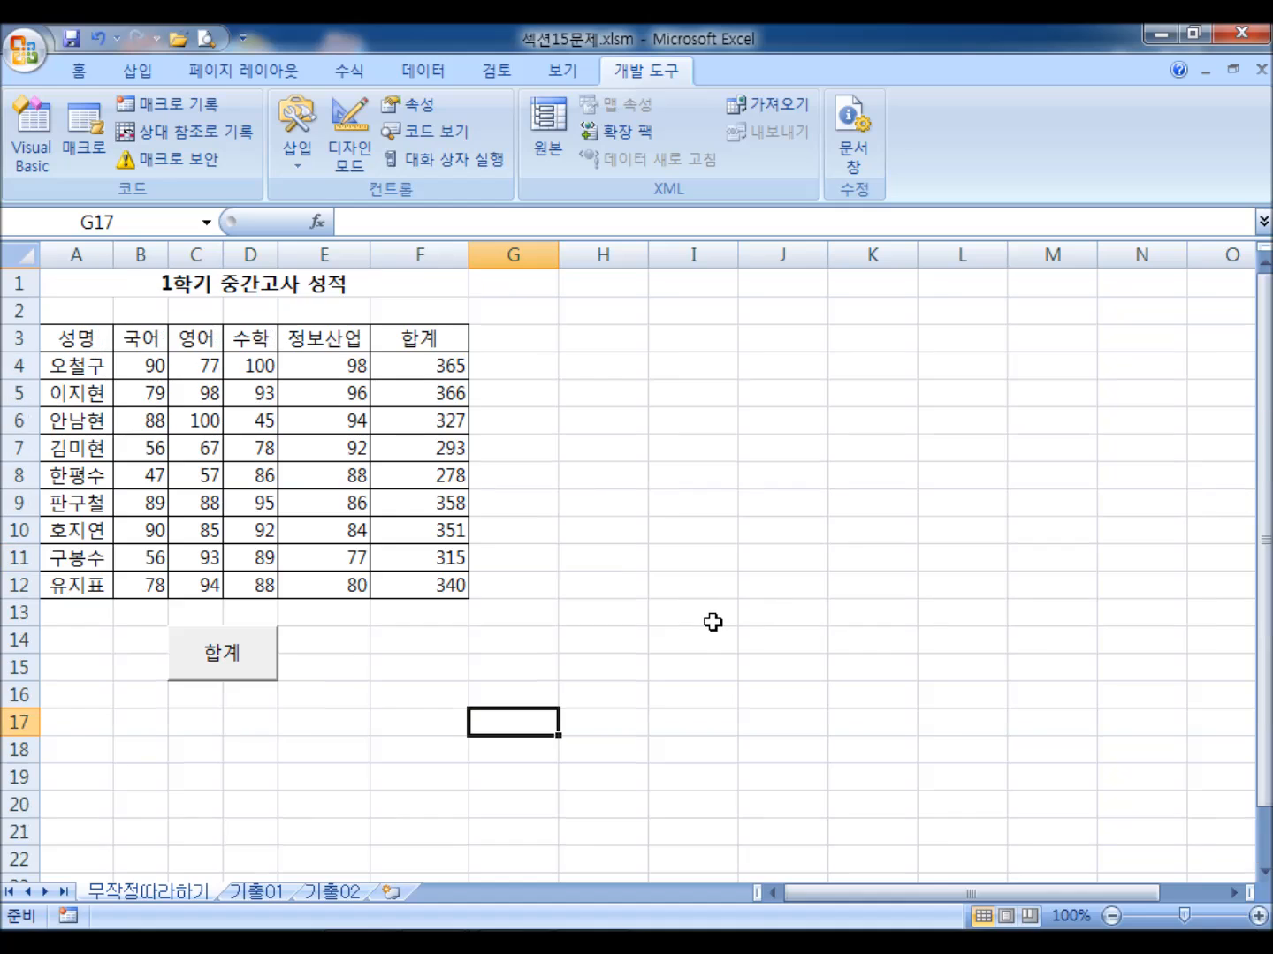
pyautogui.moveTo(445, 367); pyautogui.dragTo(412, 588)
pyautogui.press('Delete')
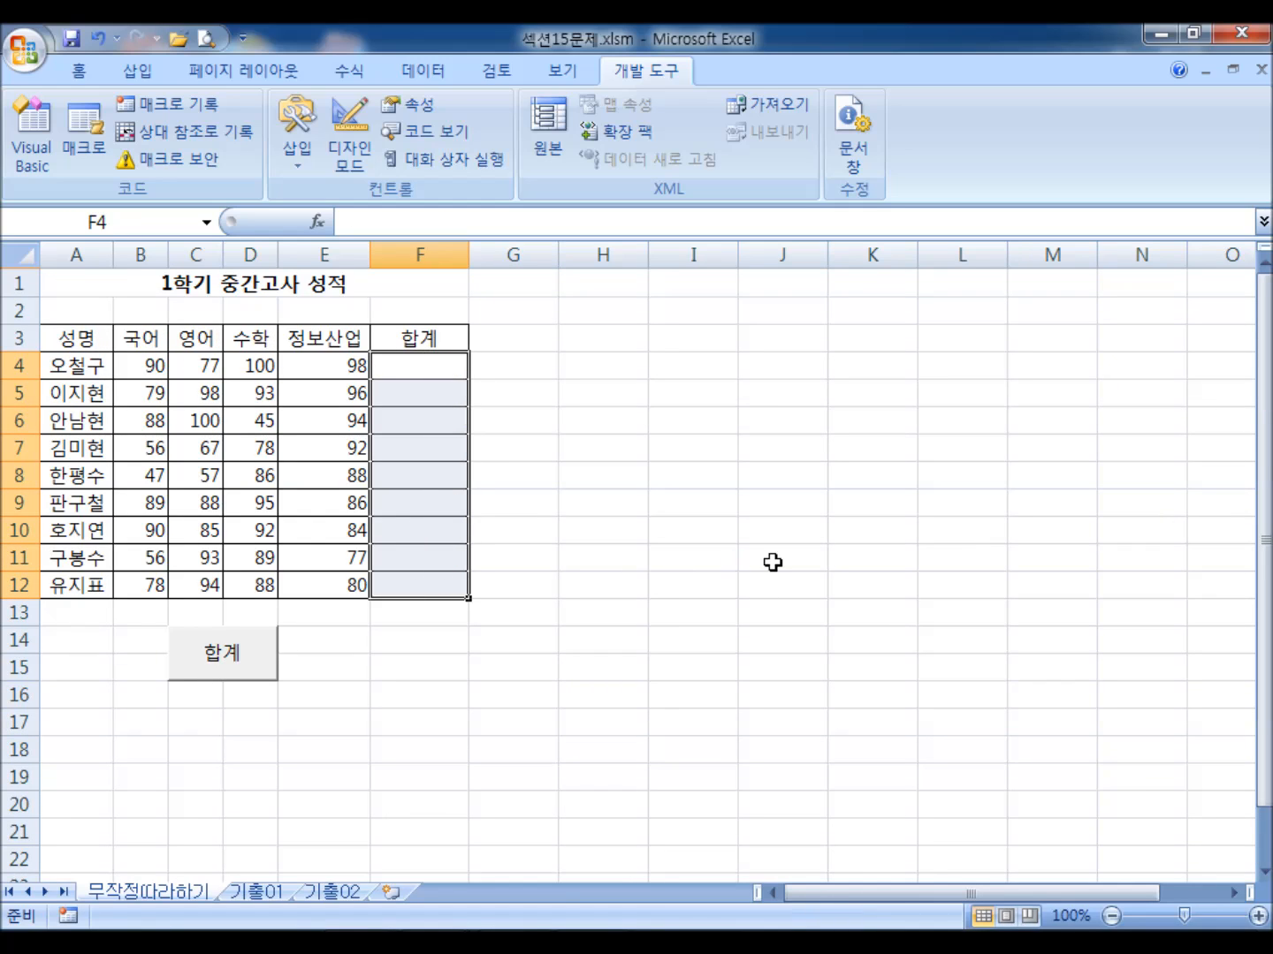
pyautogui.click(772, 559)
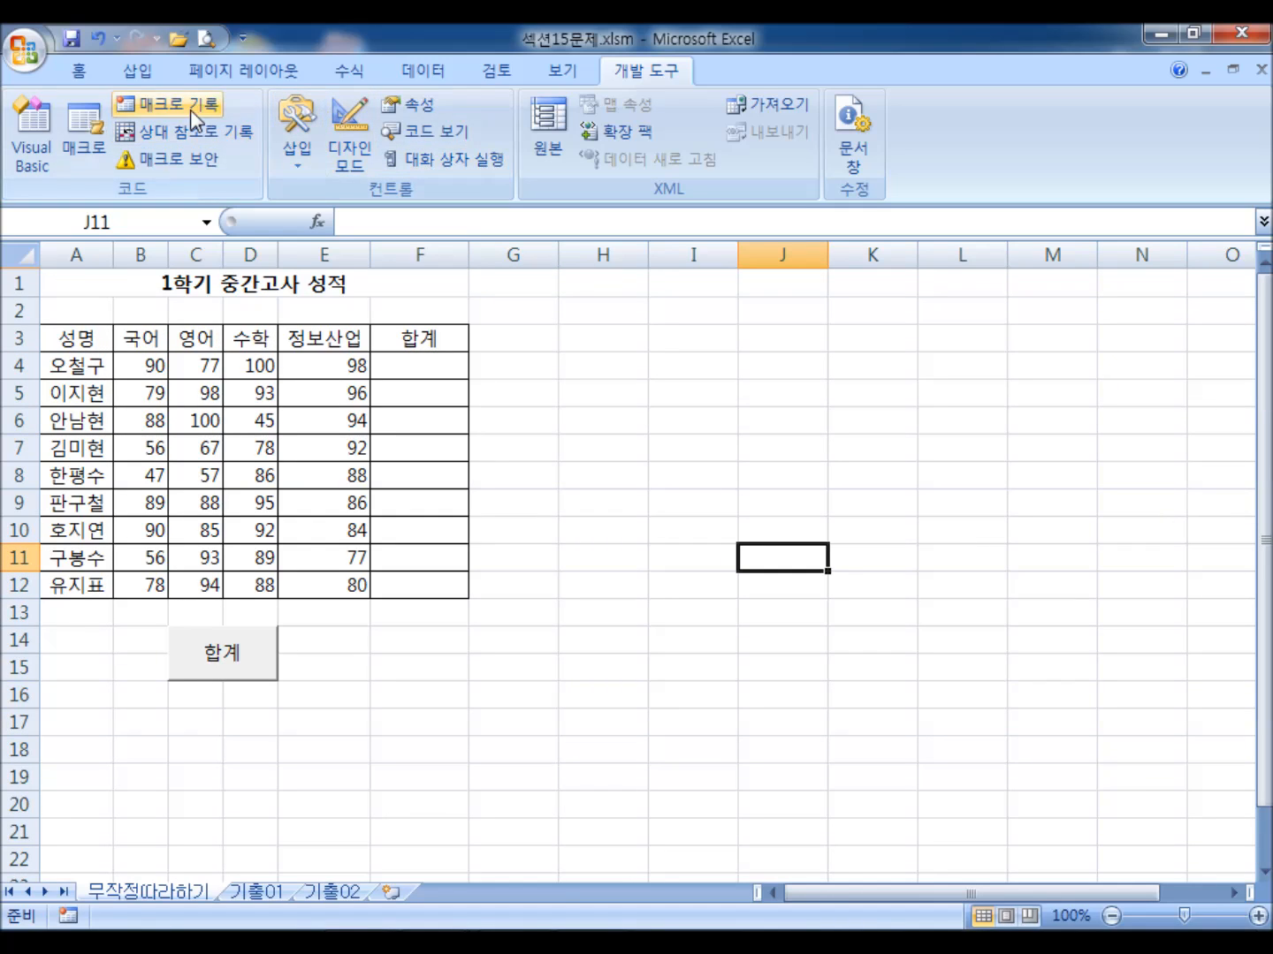
# - Check the list of macros available in the open workbooks and close it without running any
pyautogui.click(85, 132)
pyautogui.click(555, 329)
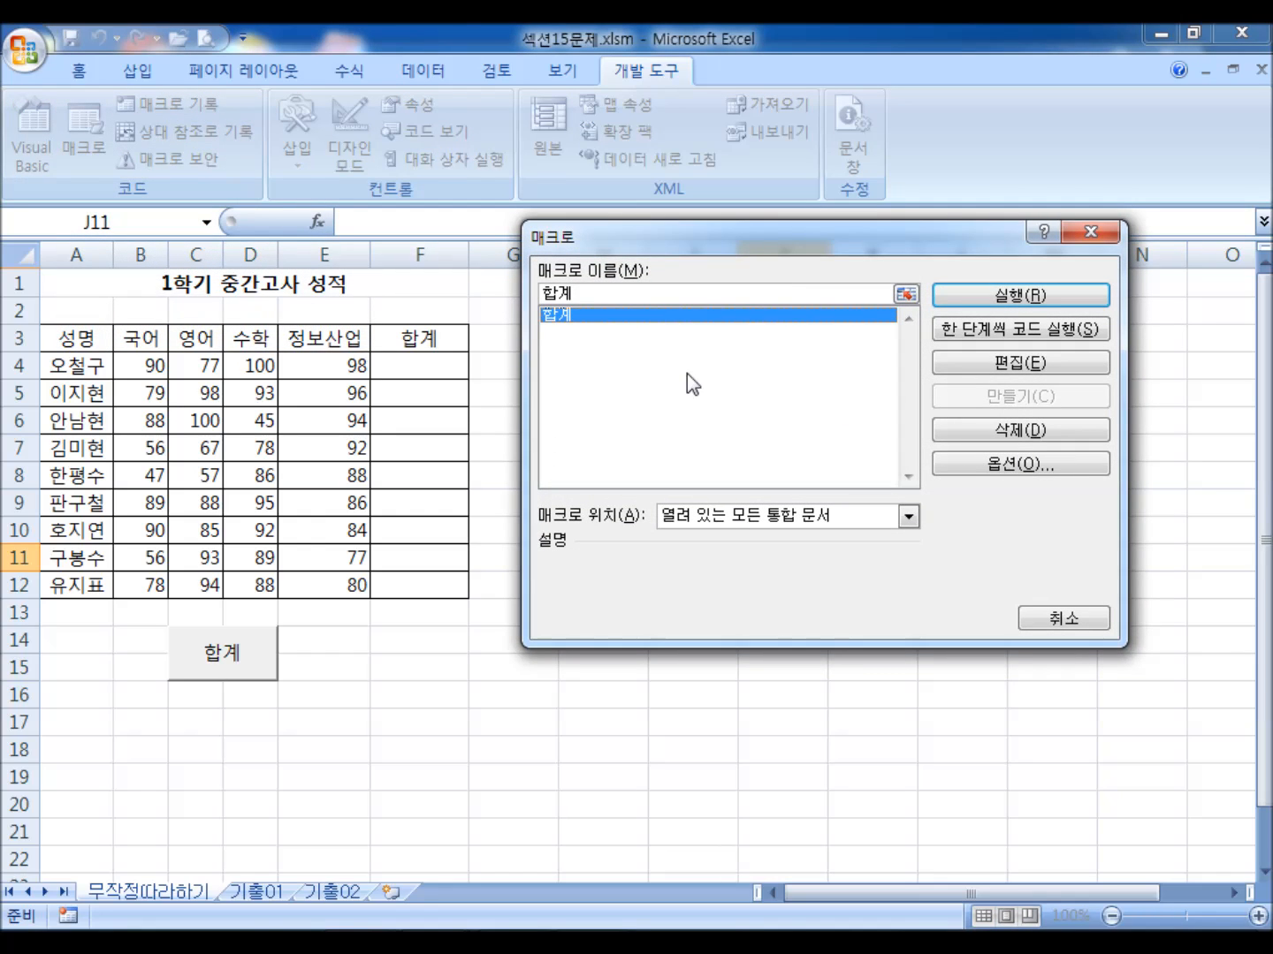
pyautogui.press('Escape')
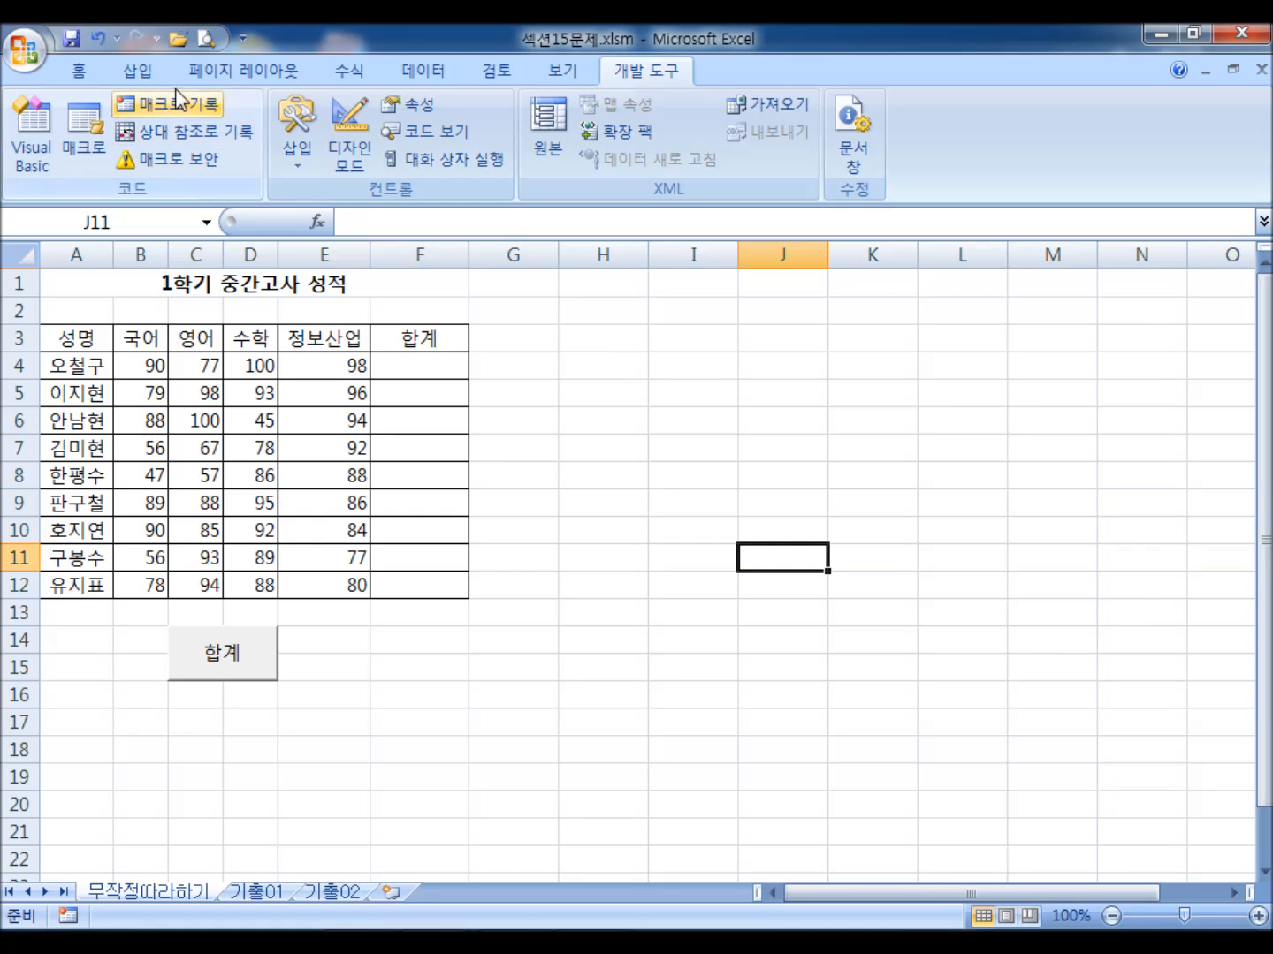
# - Insert a second 단추 form control beside the table around H5:I6 with the existing 합계 macro assigned, and run it
pyautogui.click(298, 141)
pyautogui.click(287, 216)
pyautogui.moveTo(625, 376); pyautogui.dragTo(735, 442)
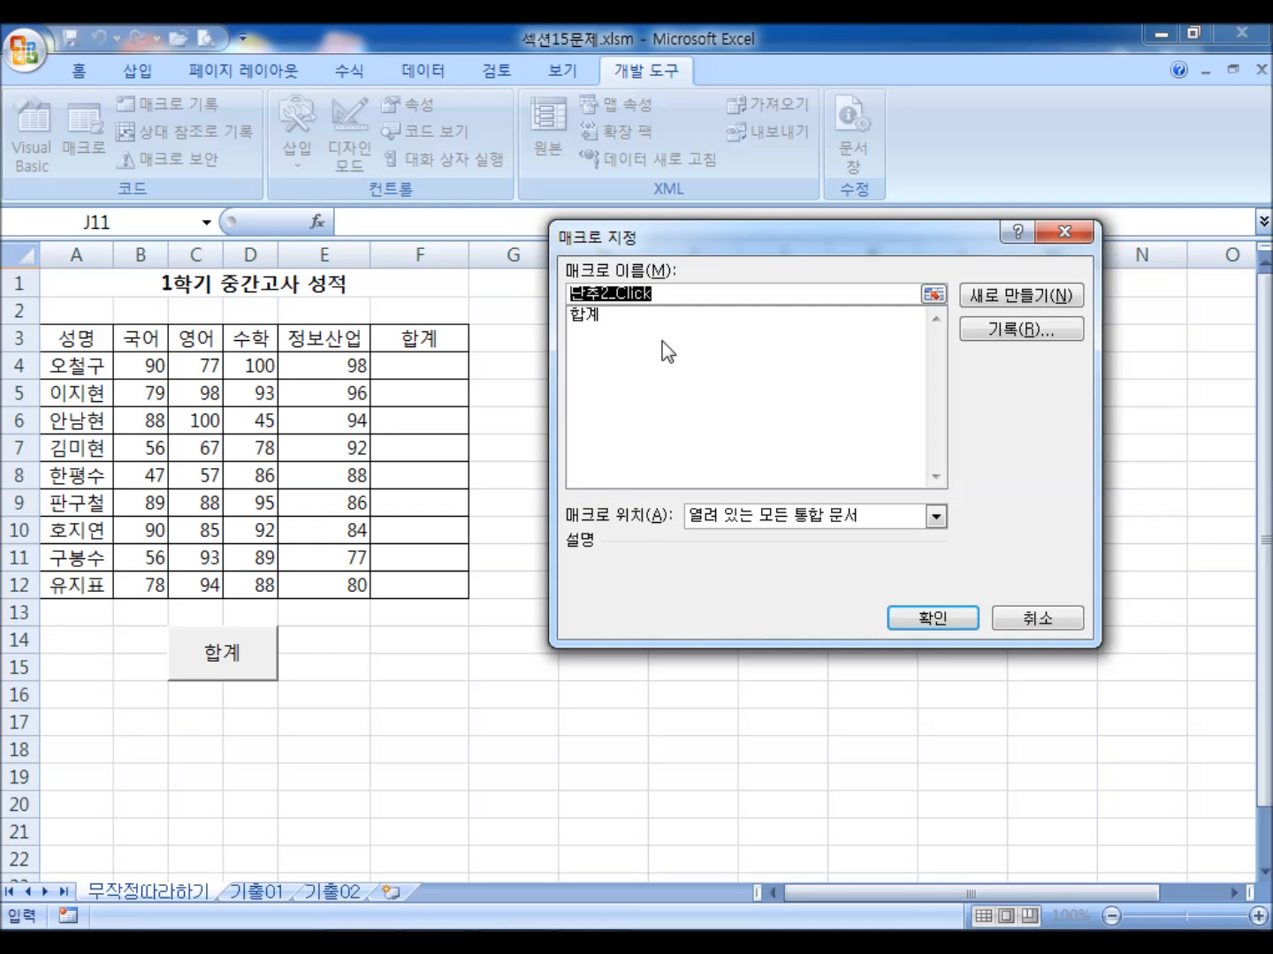
pyautogui.click(588, 318)
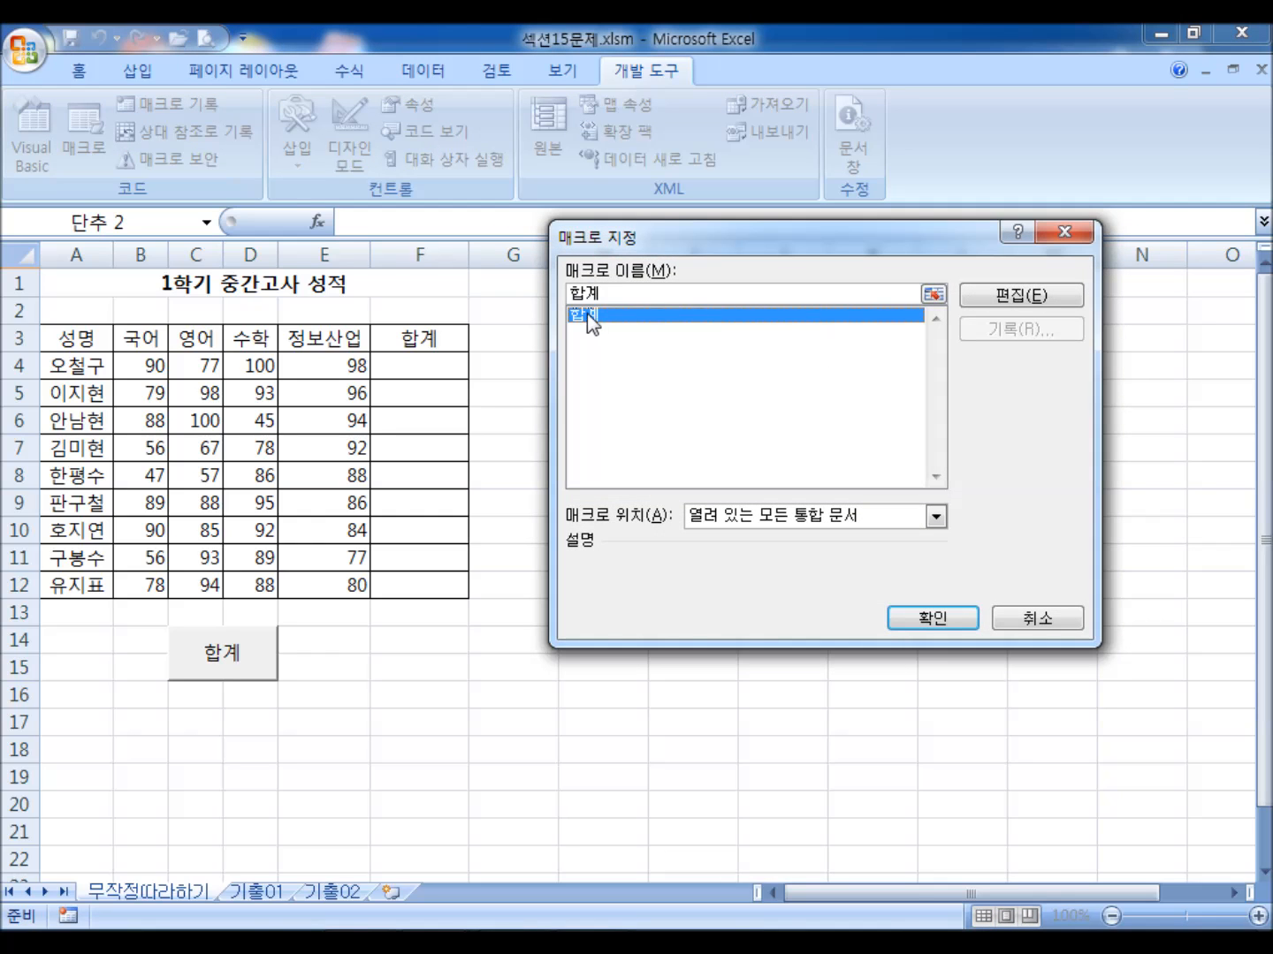
pyautogui.click(937, 627)
pyautogui.click(781, 529)
pyautogui.click(707, 407)
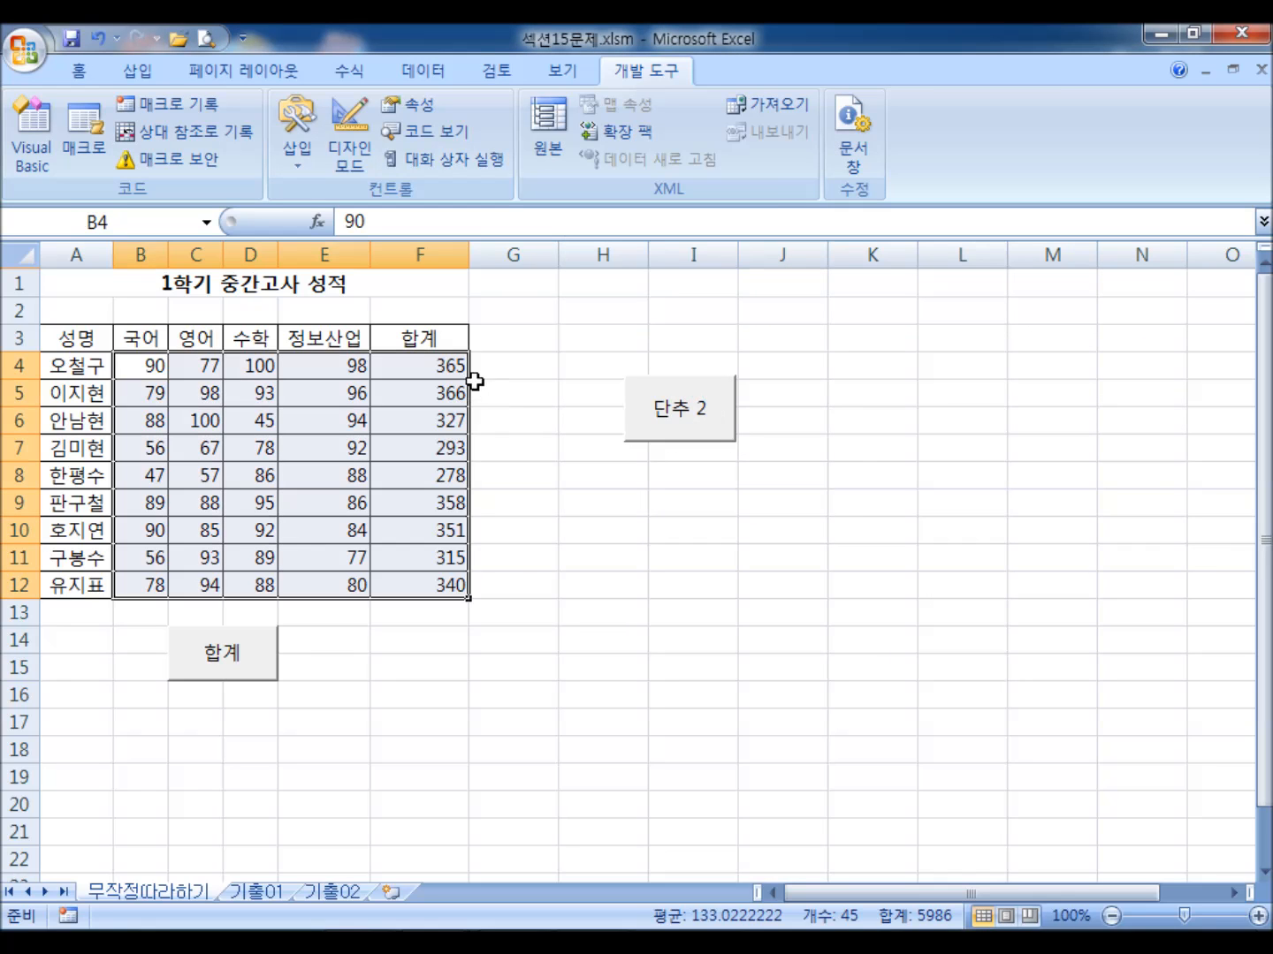
# - Delete the 단추 2 button beside the score table
pyautogui.click(718, 482)
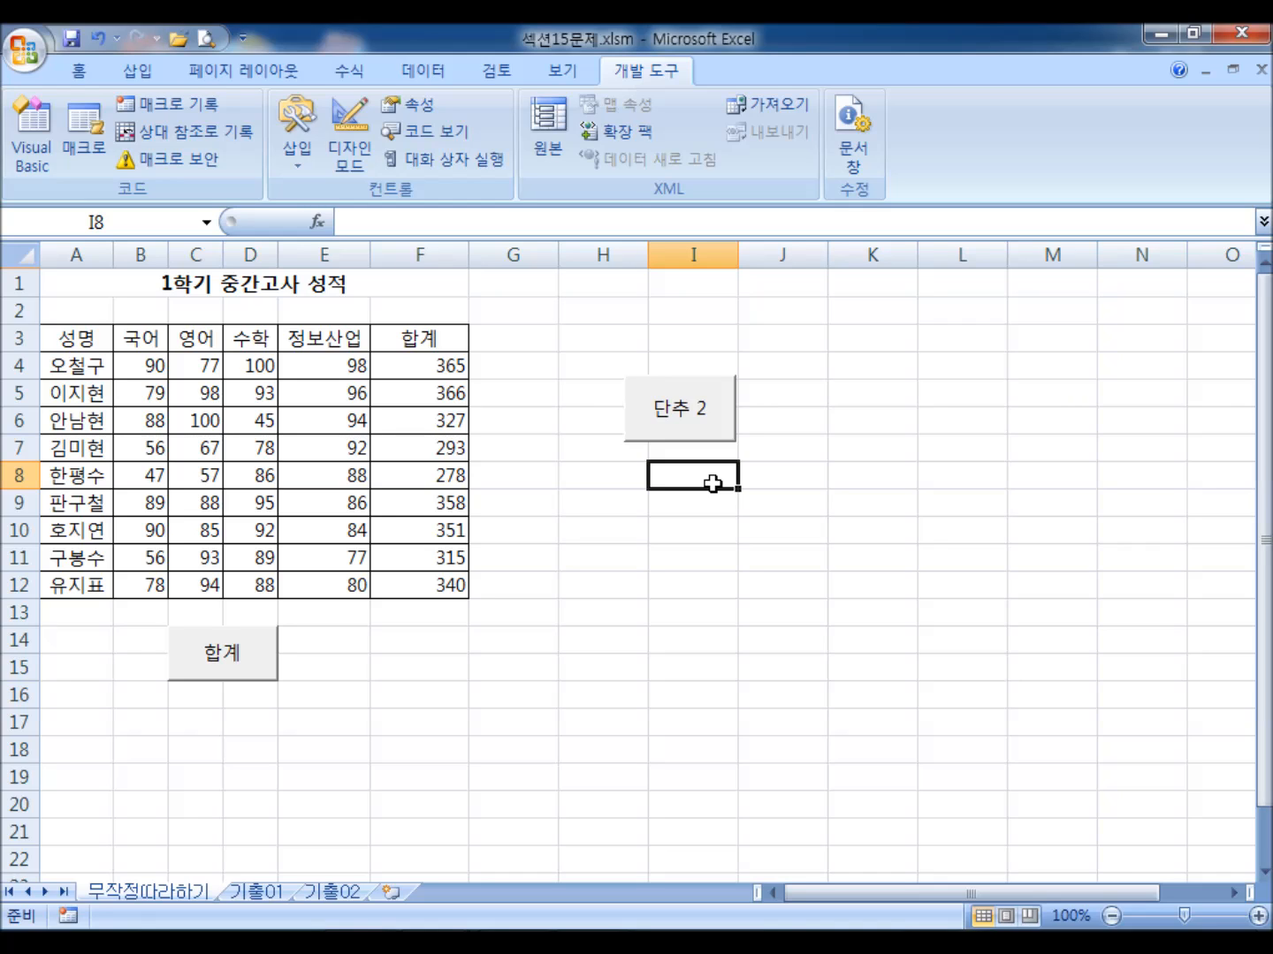
pyautogui.rightClick(703, 434)
pyautogui.click(677, 431)
pyautogui.press('Delete')
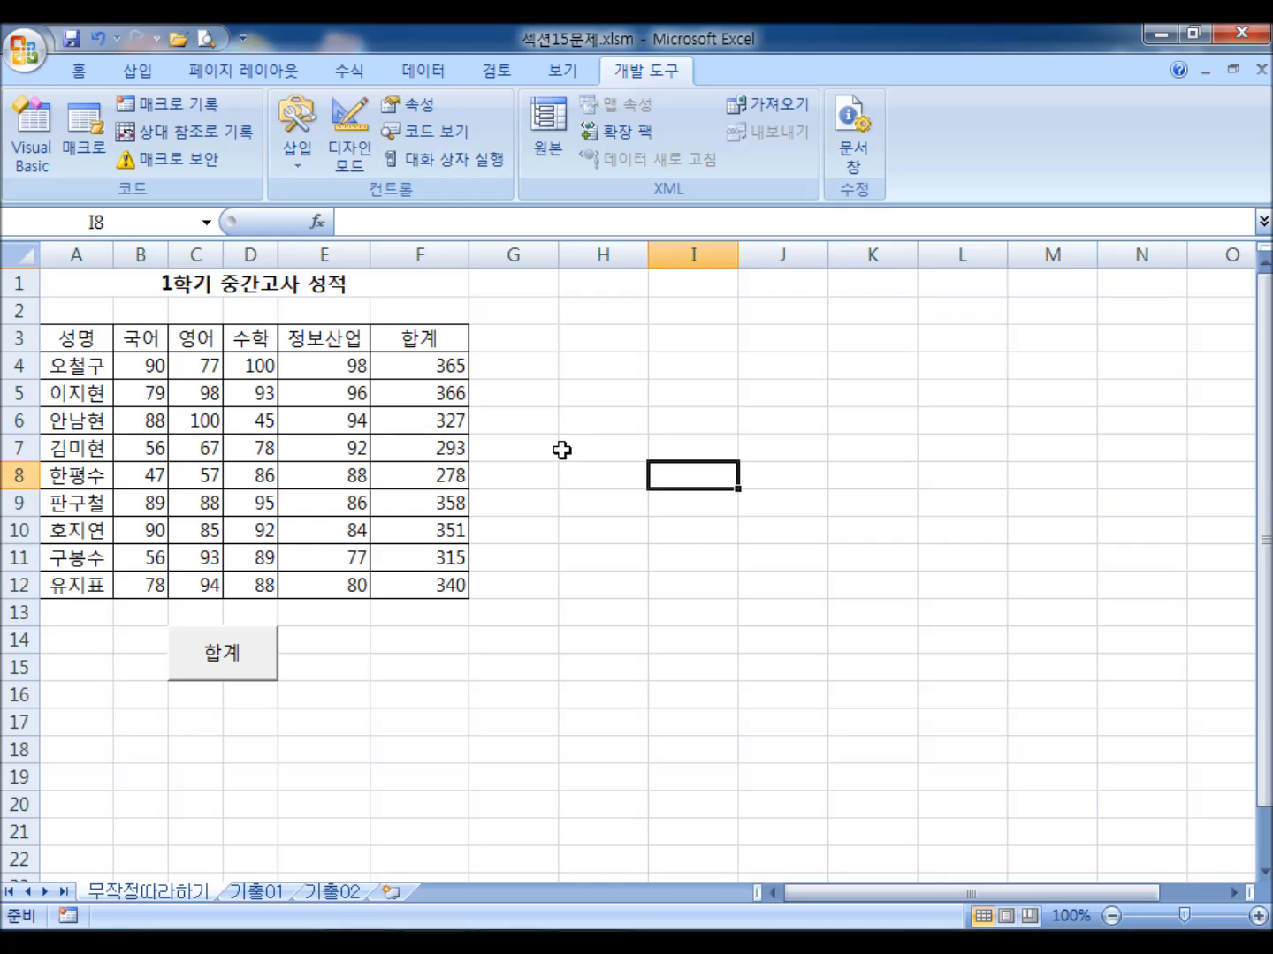
pyautogui.click(521, 445)
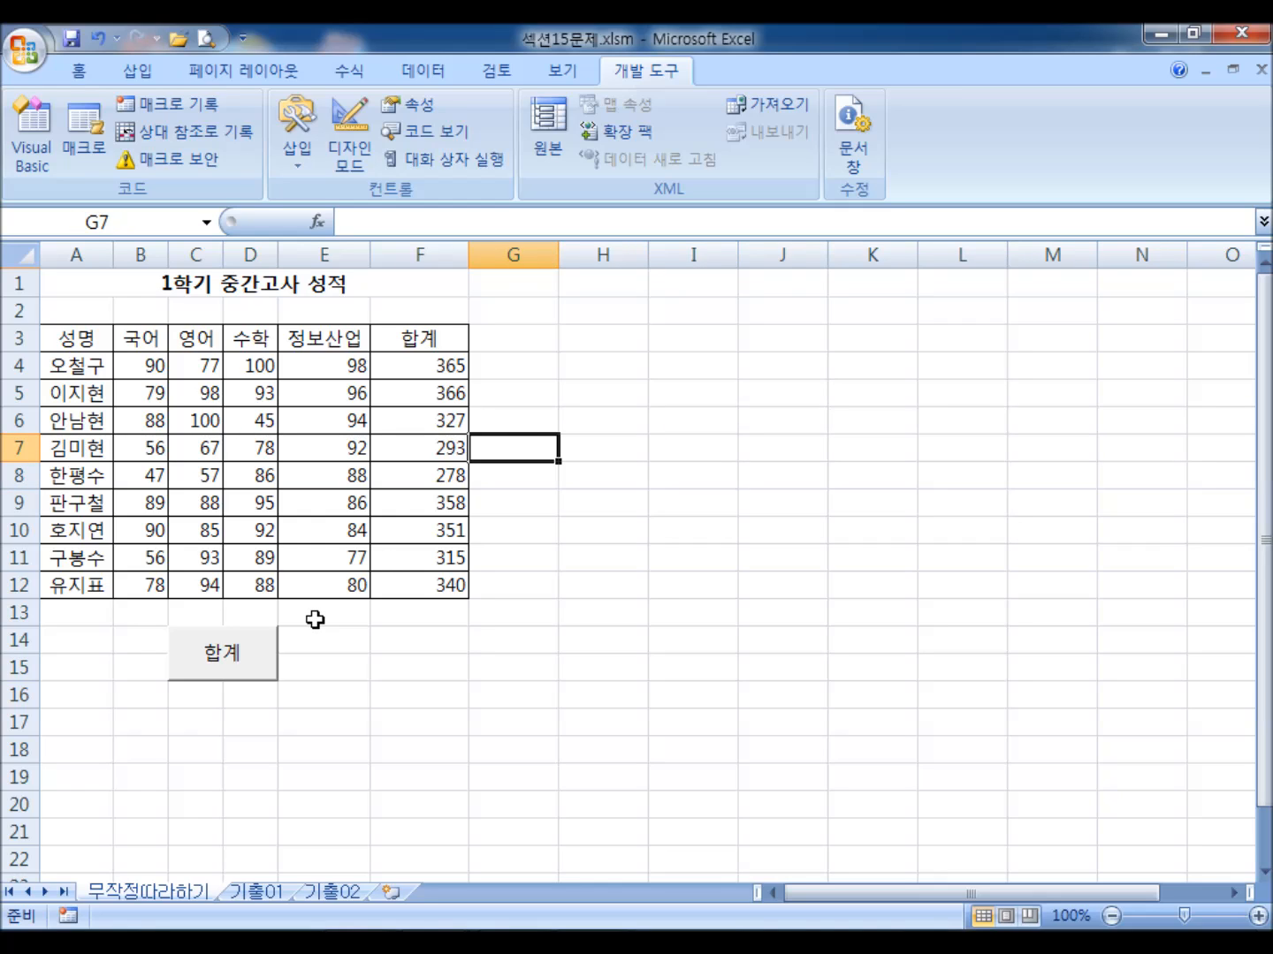
pyautogui.moveTo(57, 338); pyautogui.dragTo(432, 338)
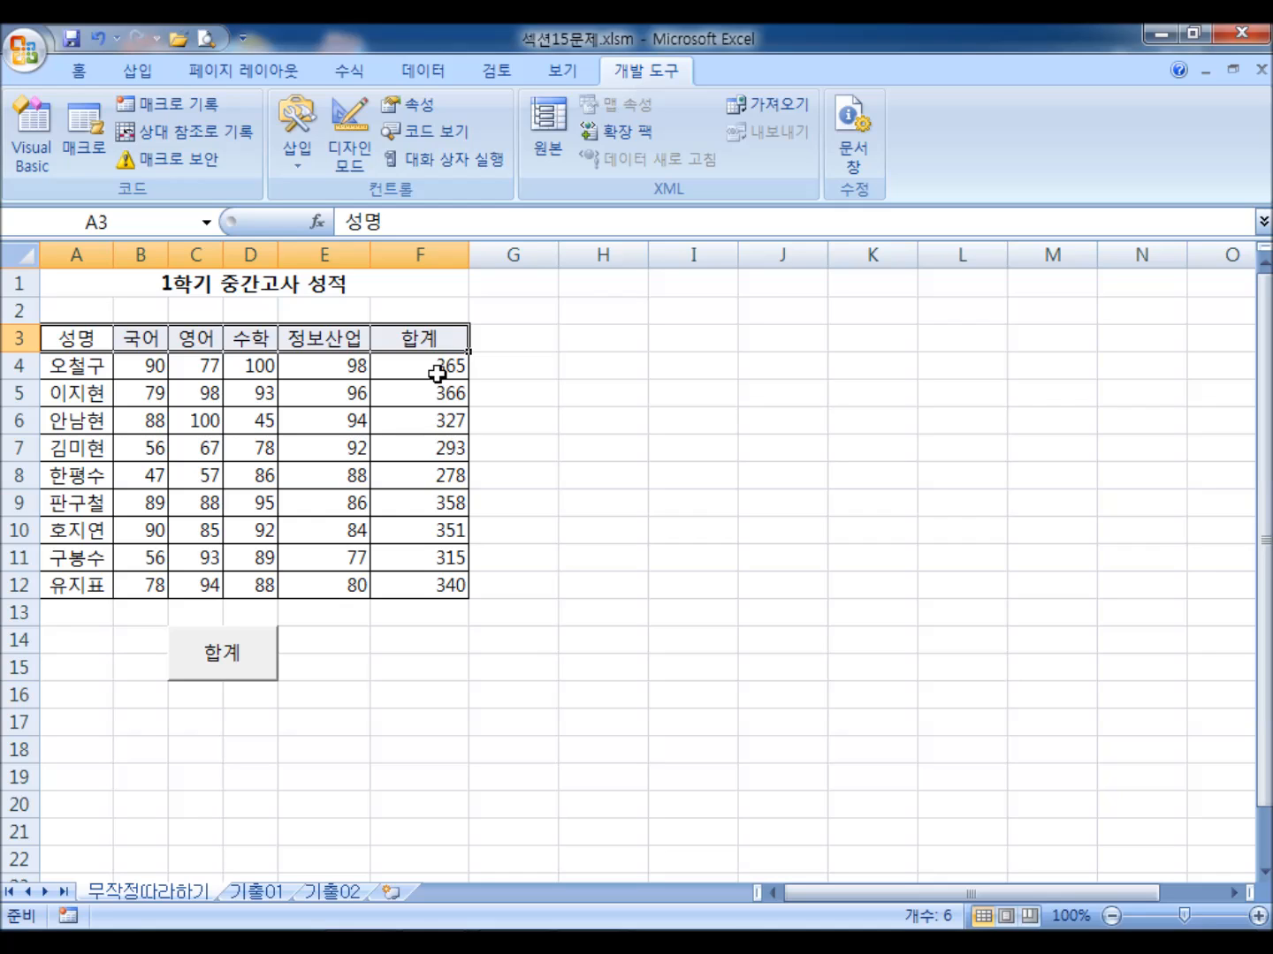
pyautogui.moveTo(74, 336); pyautogui.dragTo(421, 334)
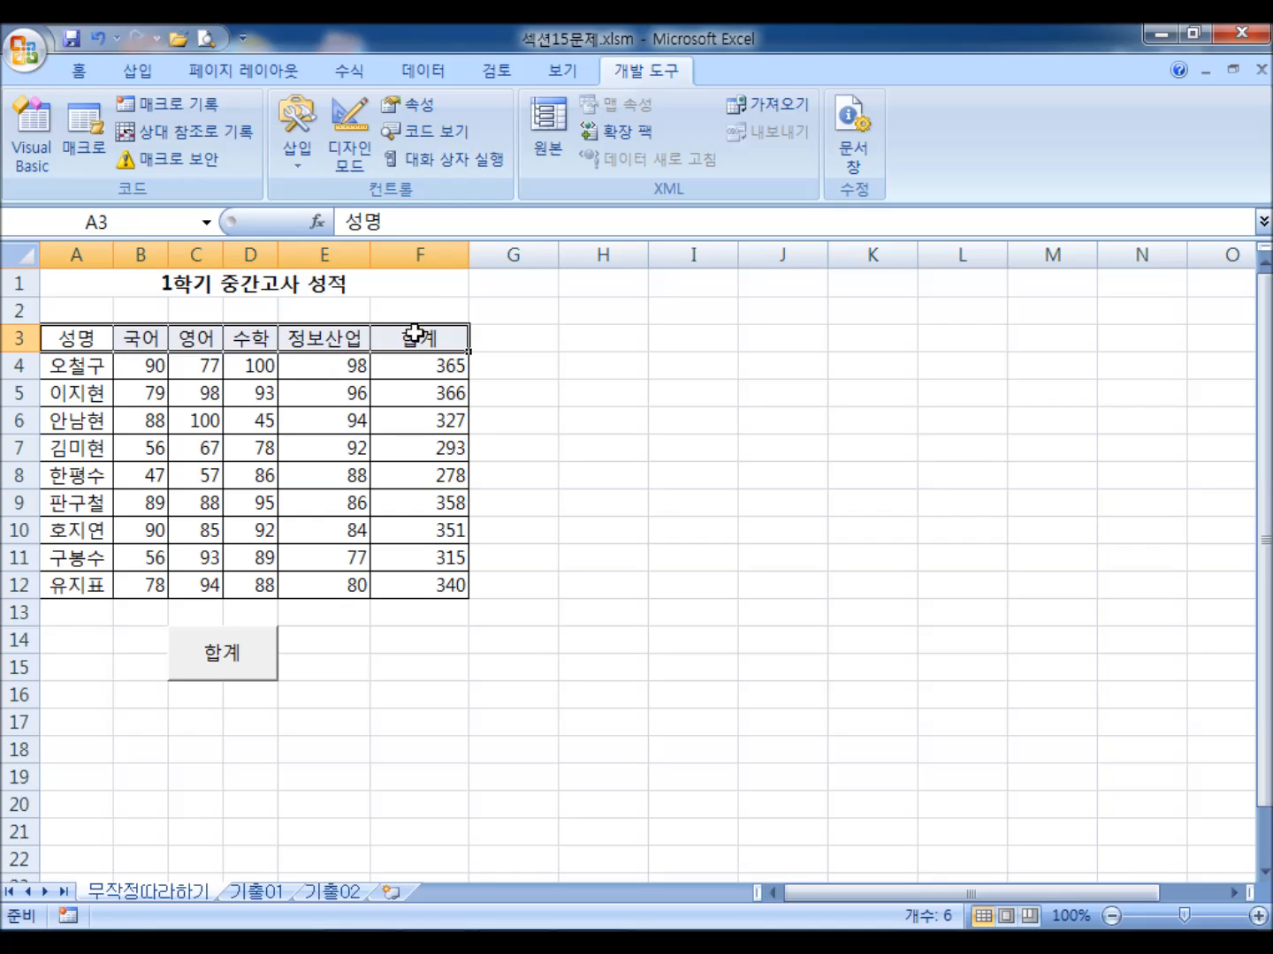
pyautogui.click(80, 76)
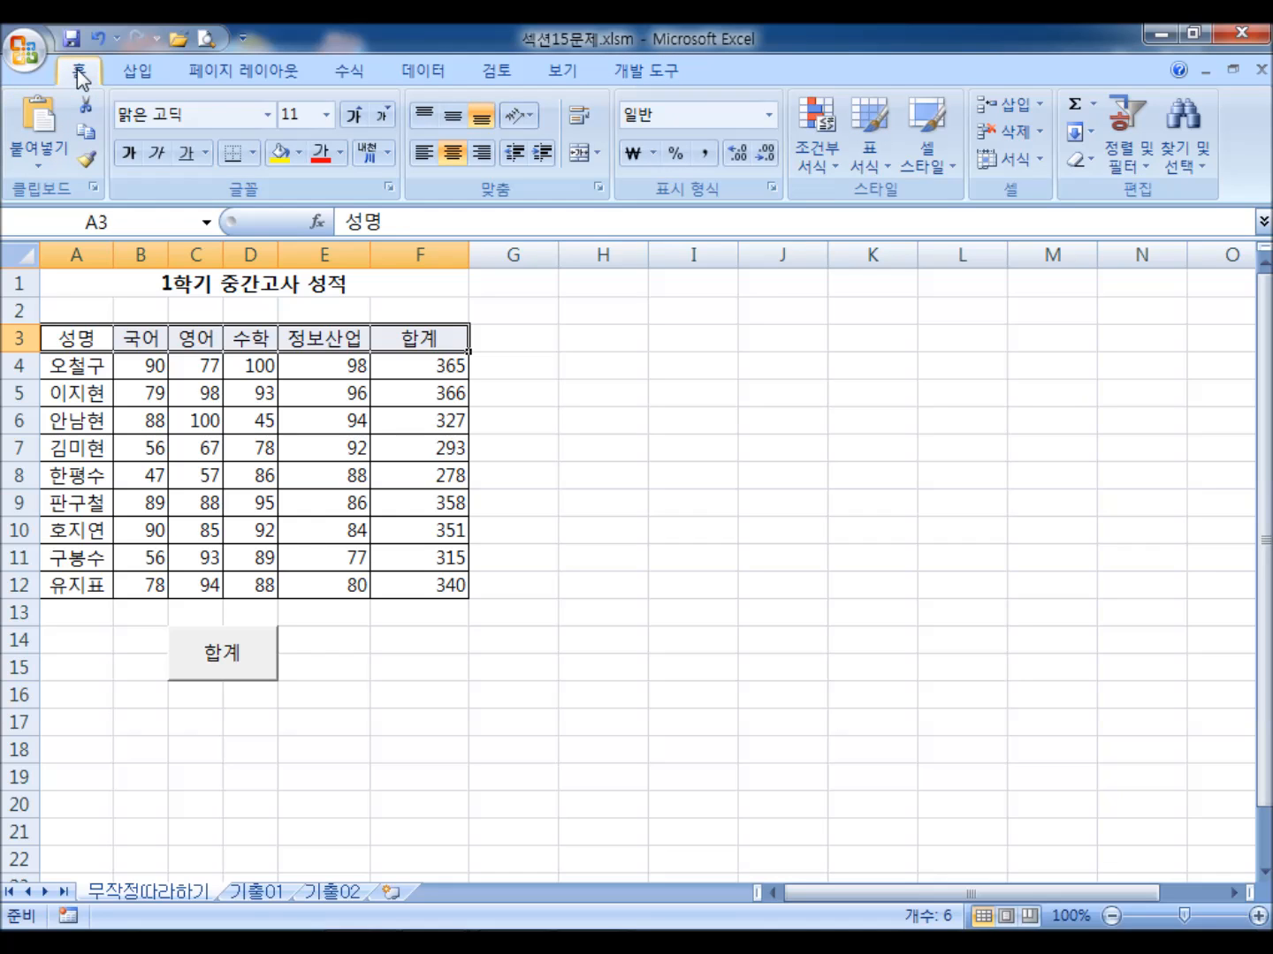
pyautogui.click(301, 155)
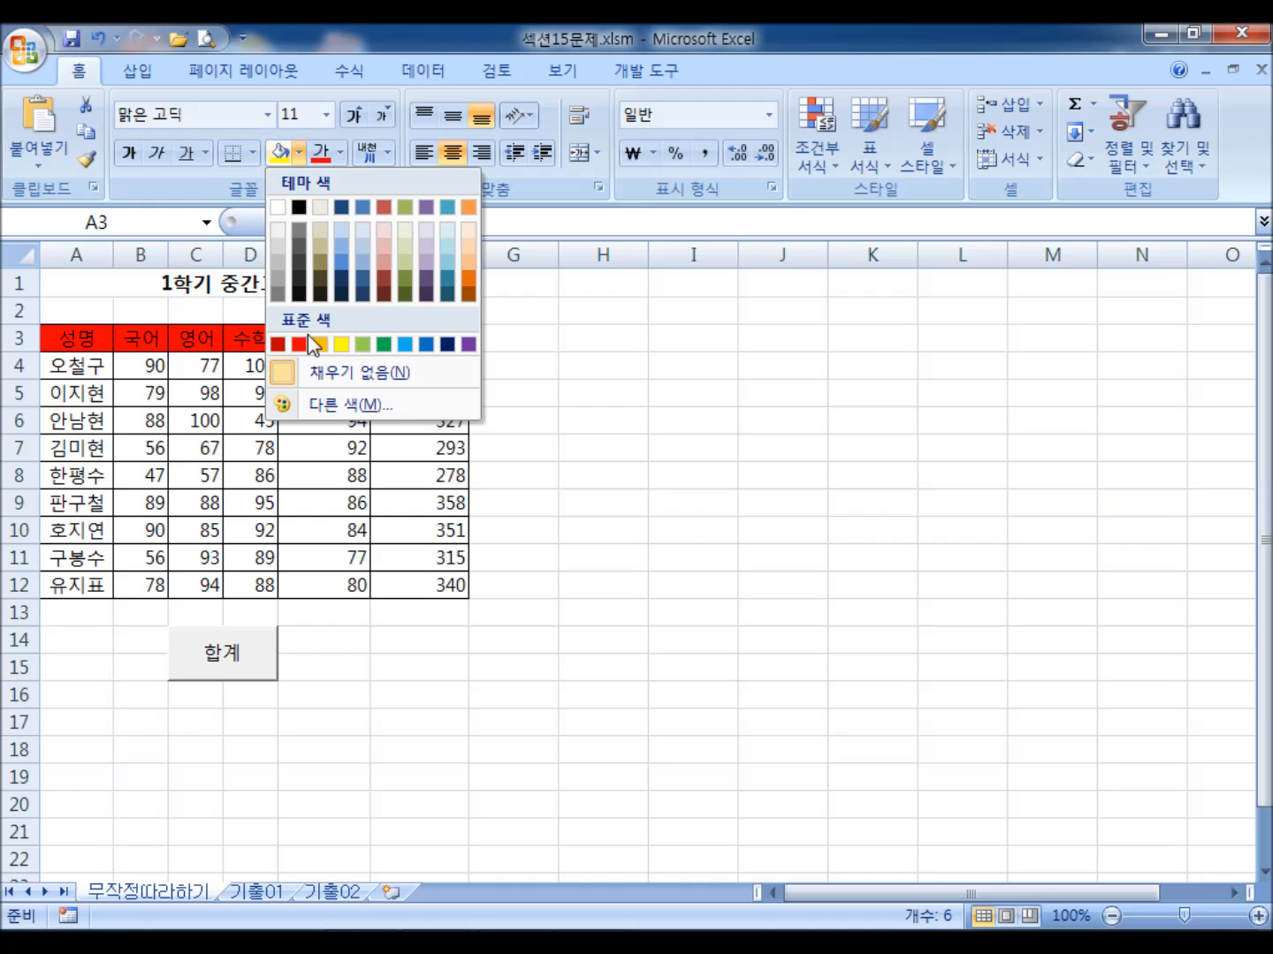
pyautogui.click(662, 464)
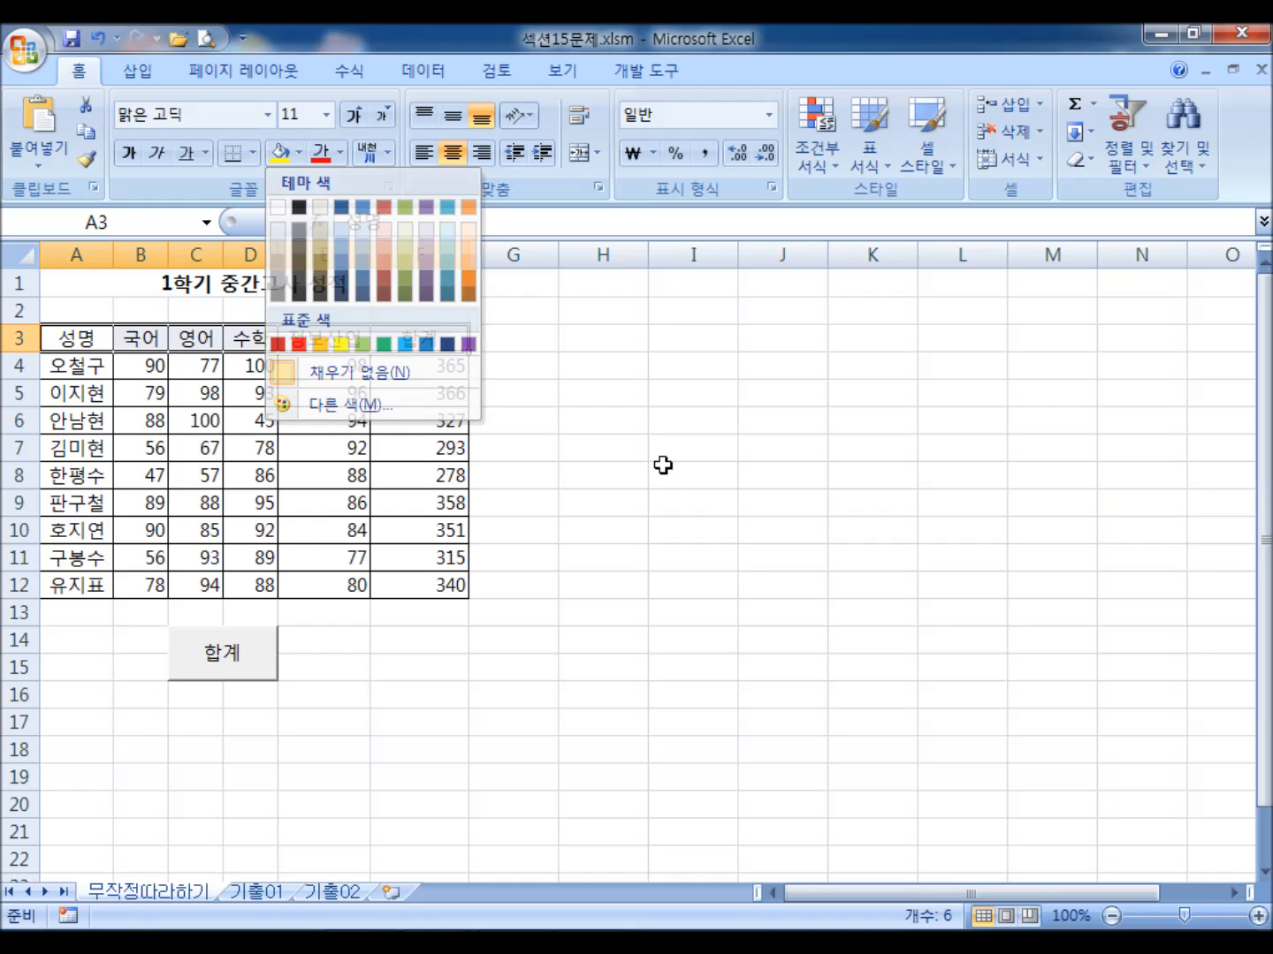
pyautogui.click(662, 368)
# - Fill the header cells A3:F3 of the score table with the standard red colour
pyautogui.moveTo(67, 336); pyautogui.dragTo(380, 336)
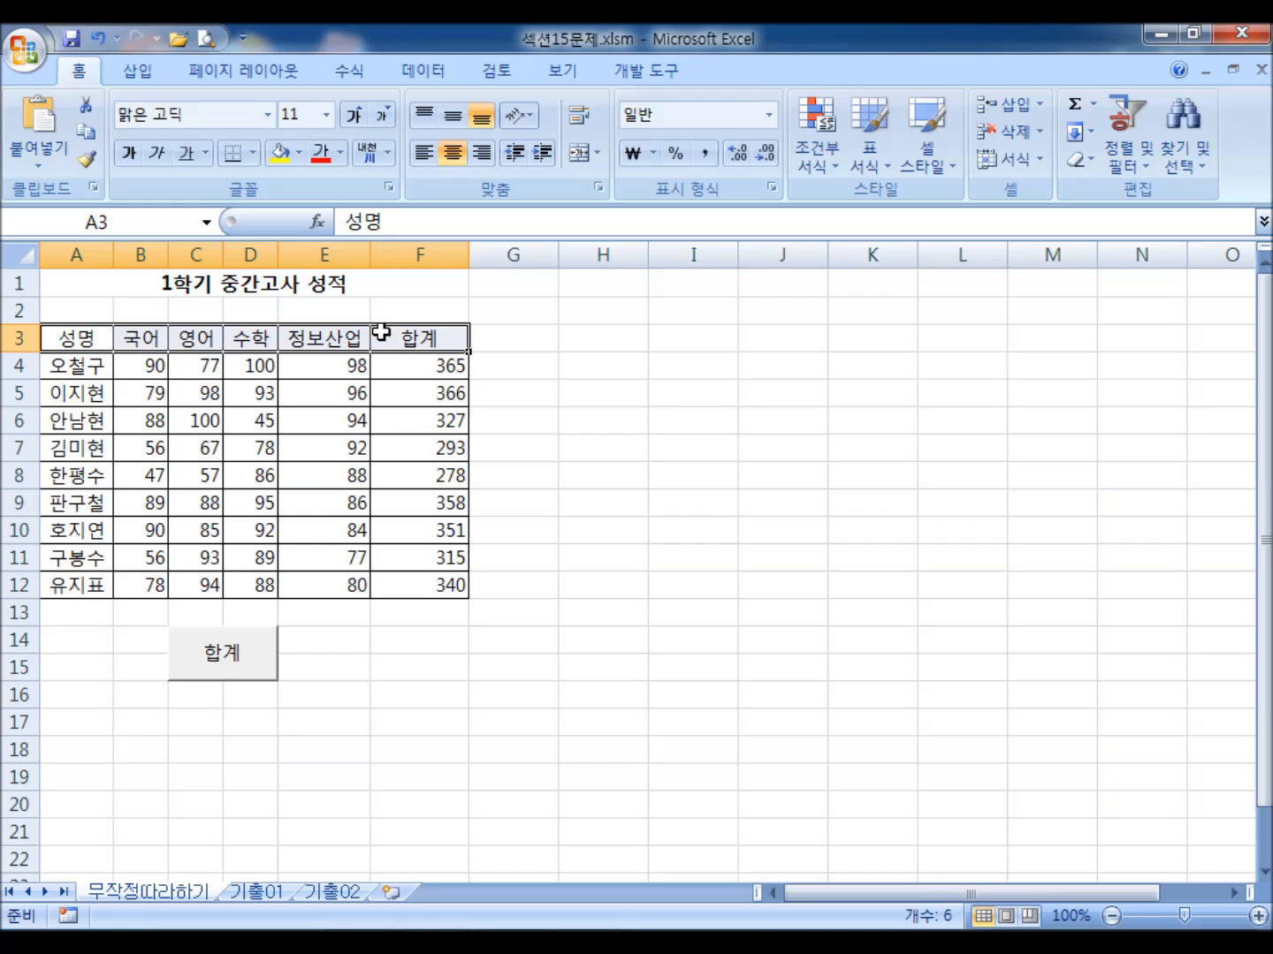
pyautogui.click(298, 157)
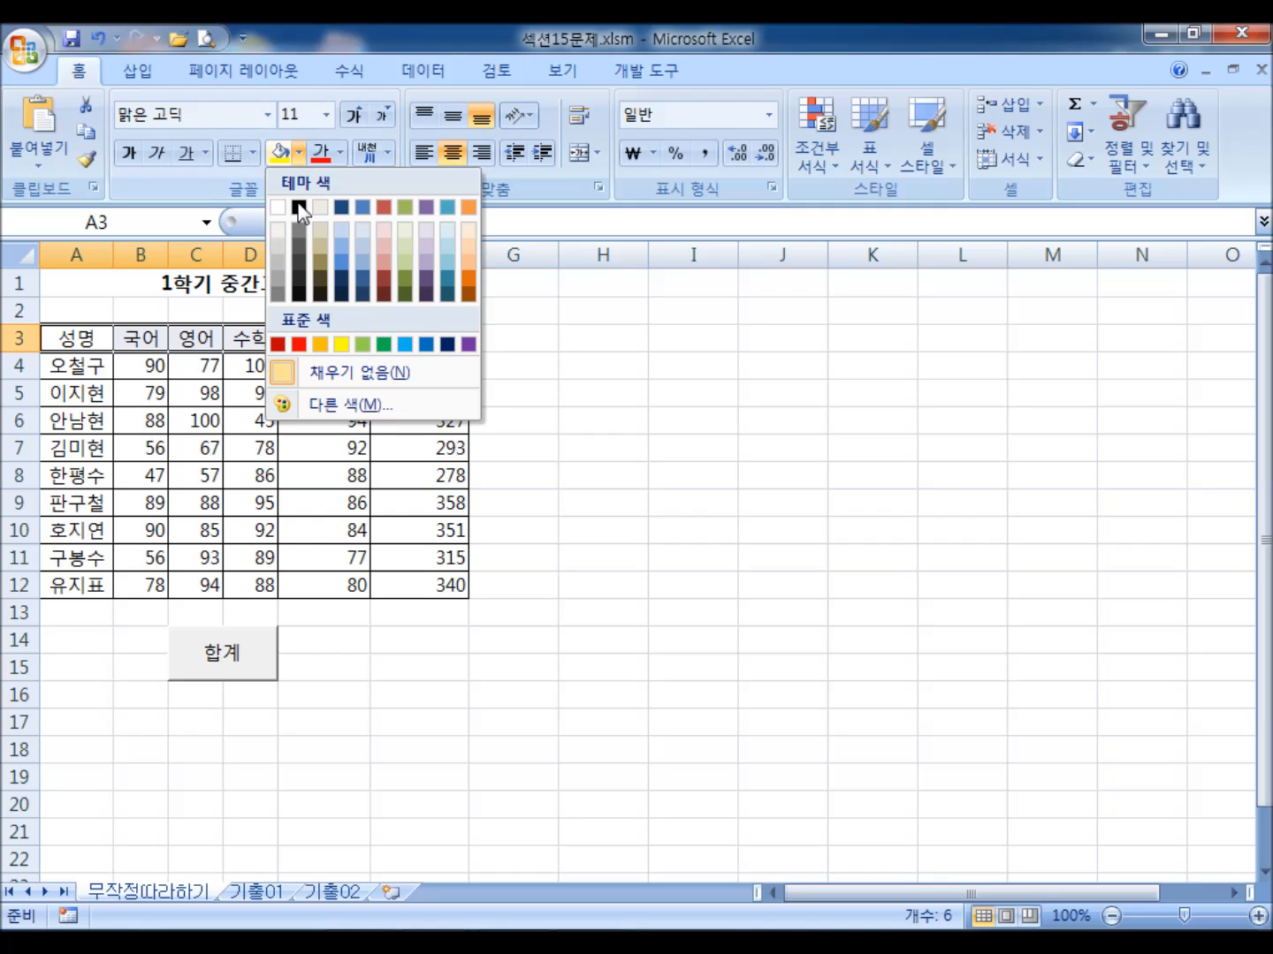
pyautogui.click(301, 345)
pyautogui.click(683, 633)
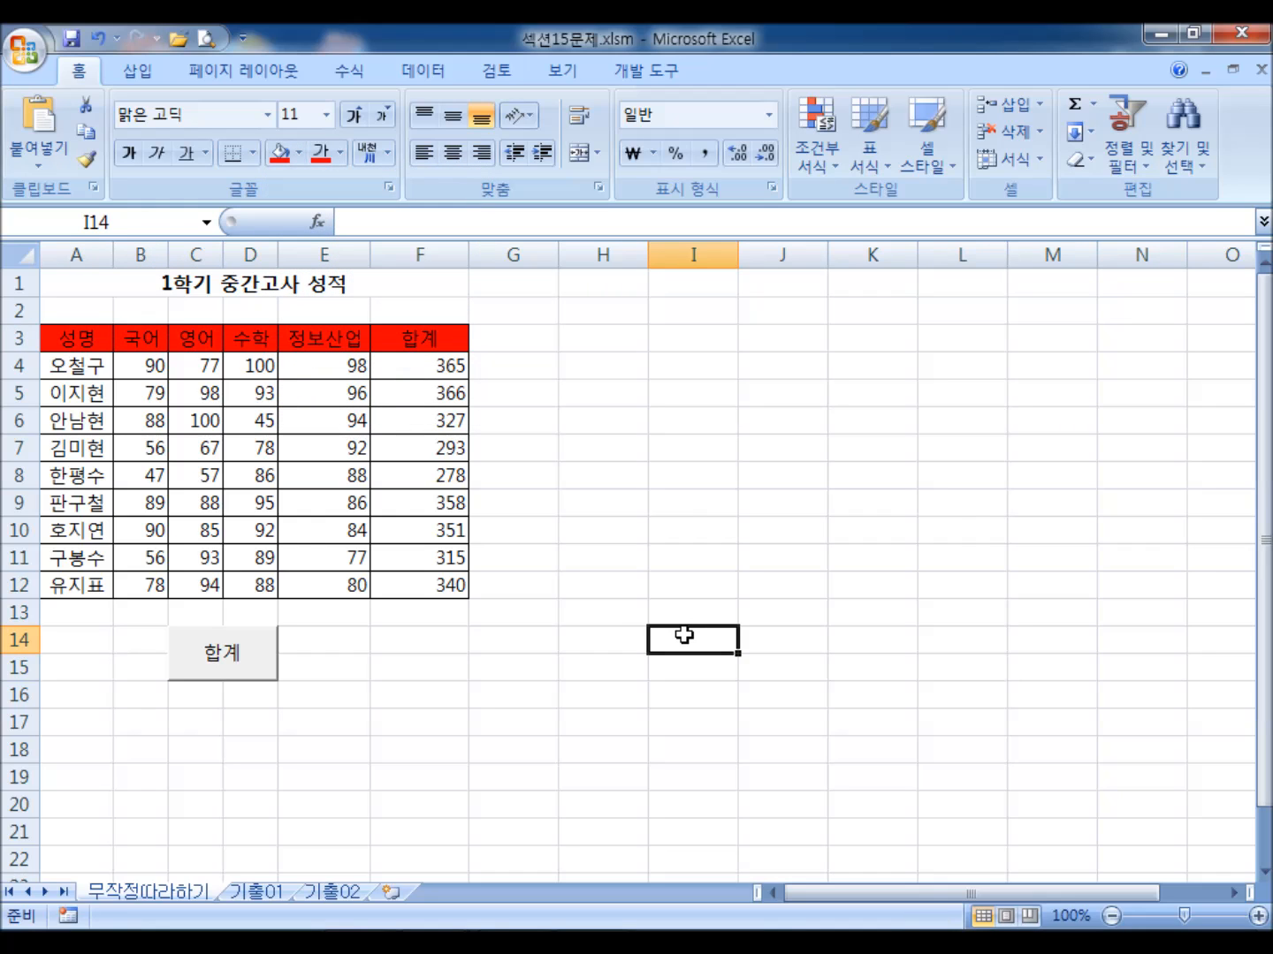
# - Set the header cells A3:F3 back to no fill (채우기 없음)
pyautogui.moveTo(64, 338); pyautogui.dragTo(415, 339)
pyautogui.click(300, 153)
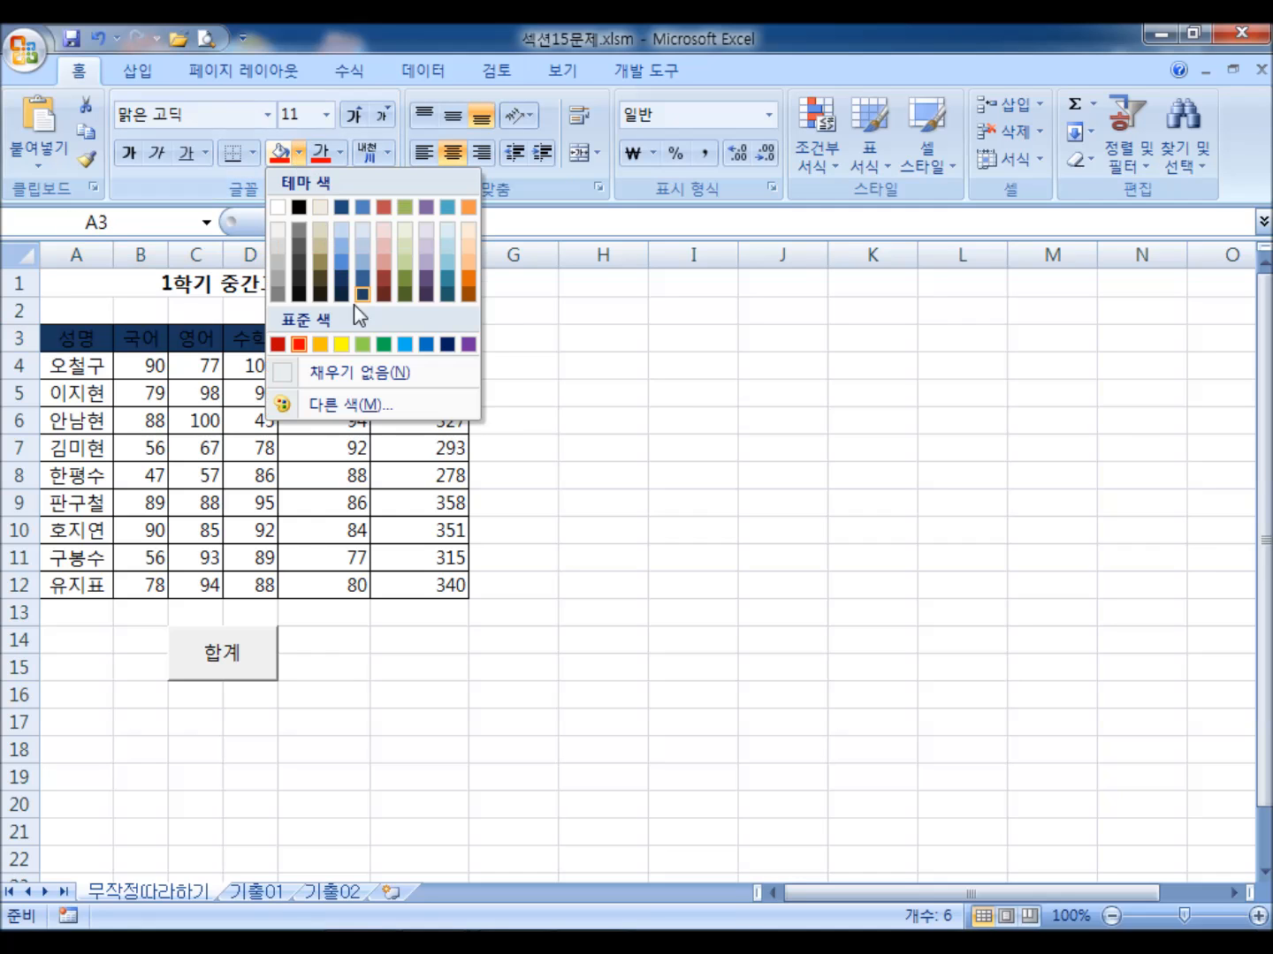
pyautogui.click(356, 366)
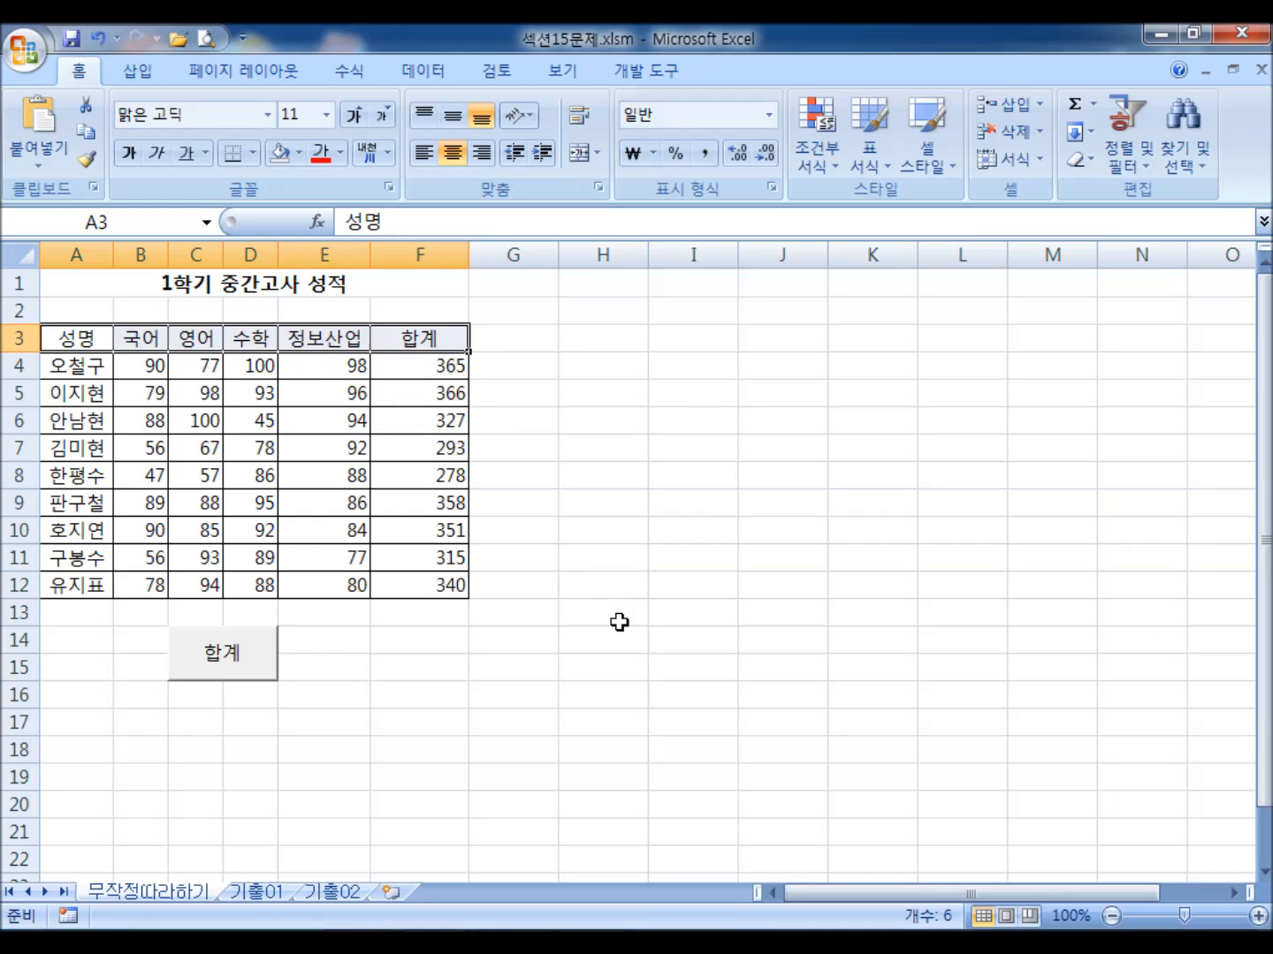
pyautogui.click(618, 624)
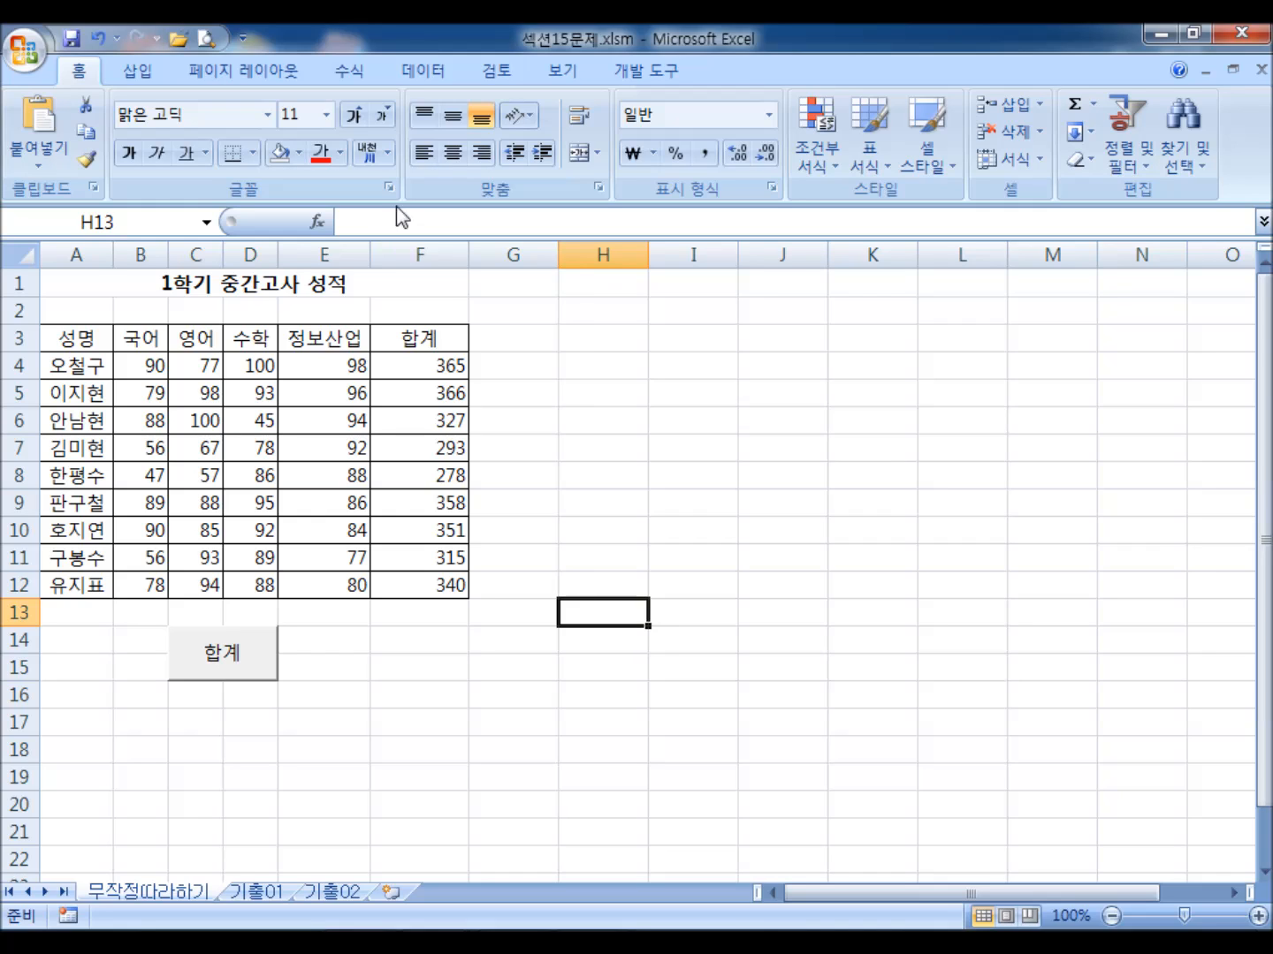
# - Insert a 단추 form control covering F14:F15 below the score table
pyautogui.scroll(-2, 414, 369)
pyautogui.click(647, 72)
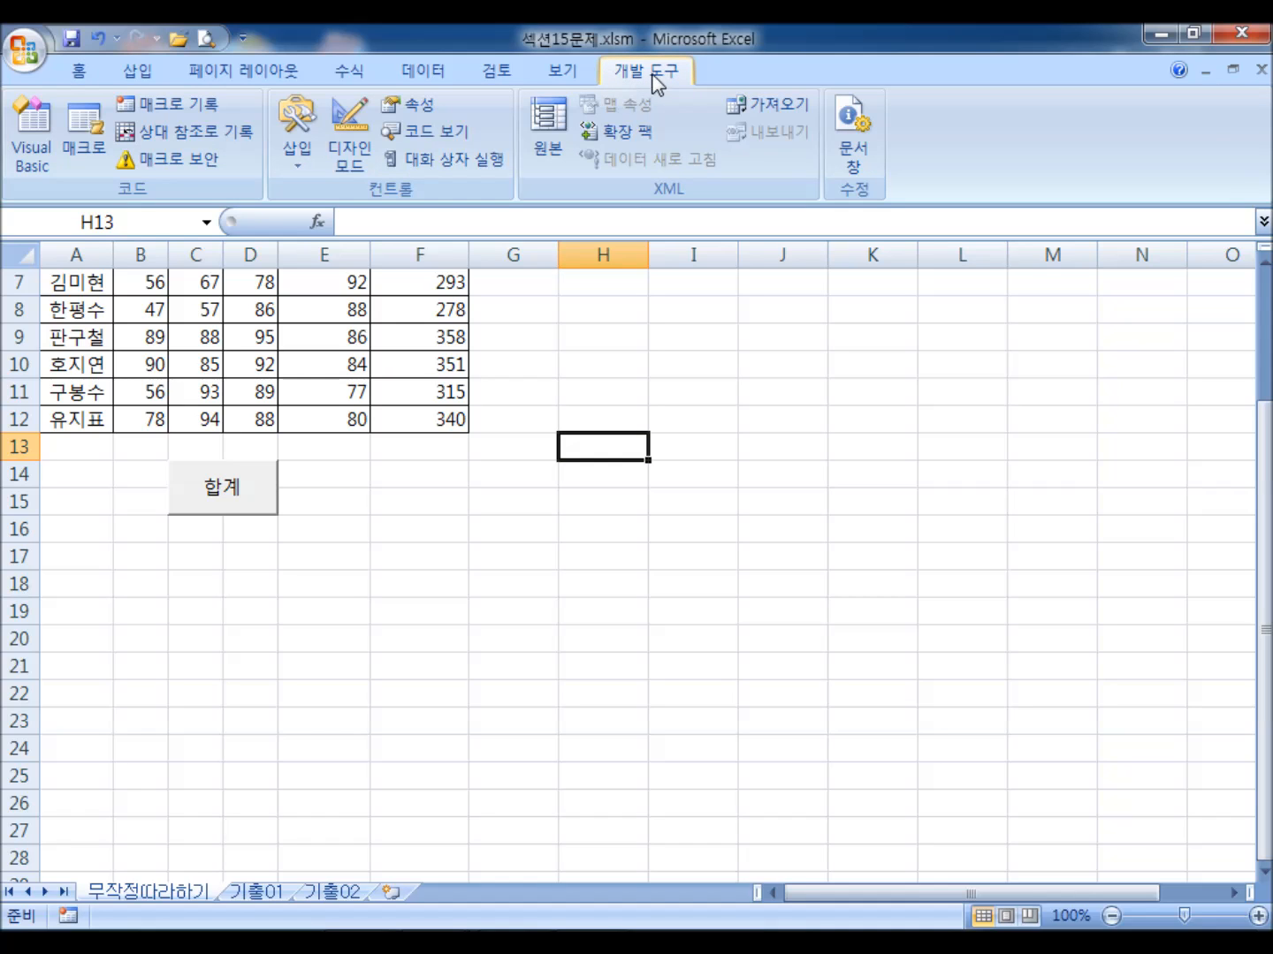
pyautogui.click(292, 153)
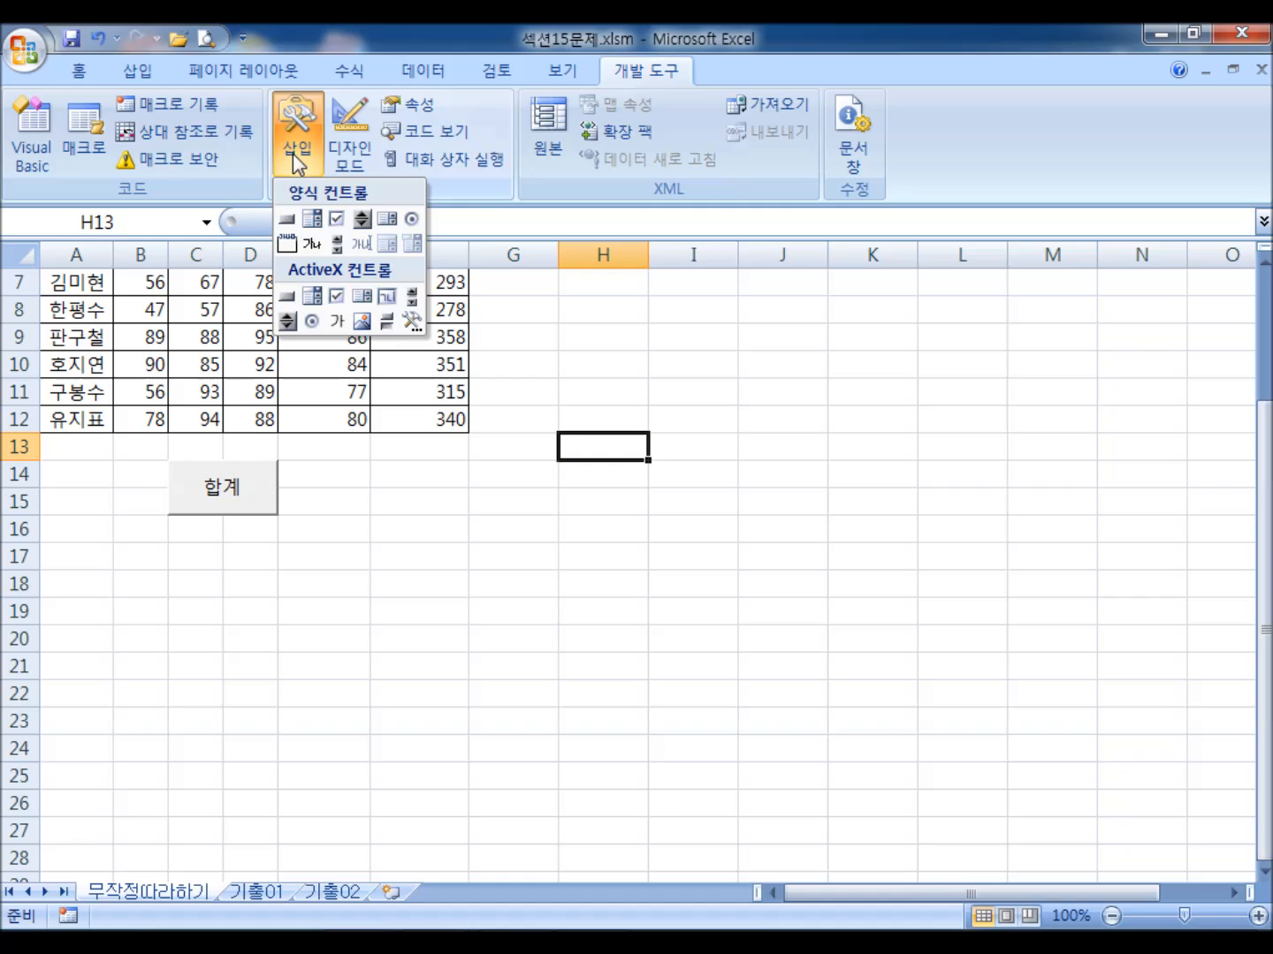
pyautogui.click(286, 220)
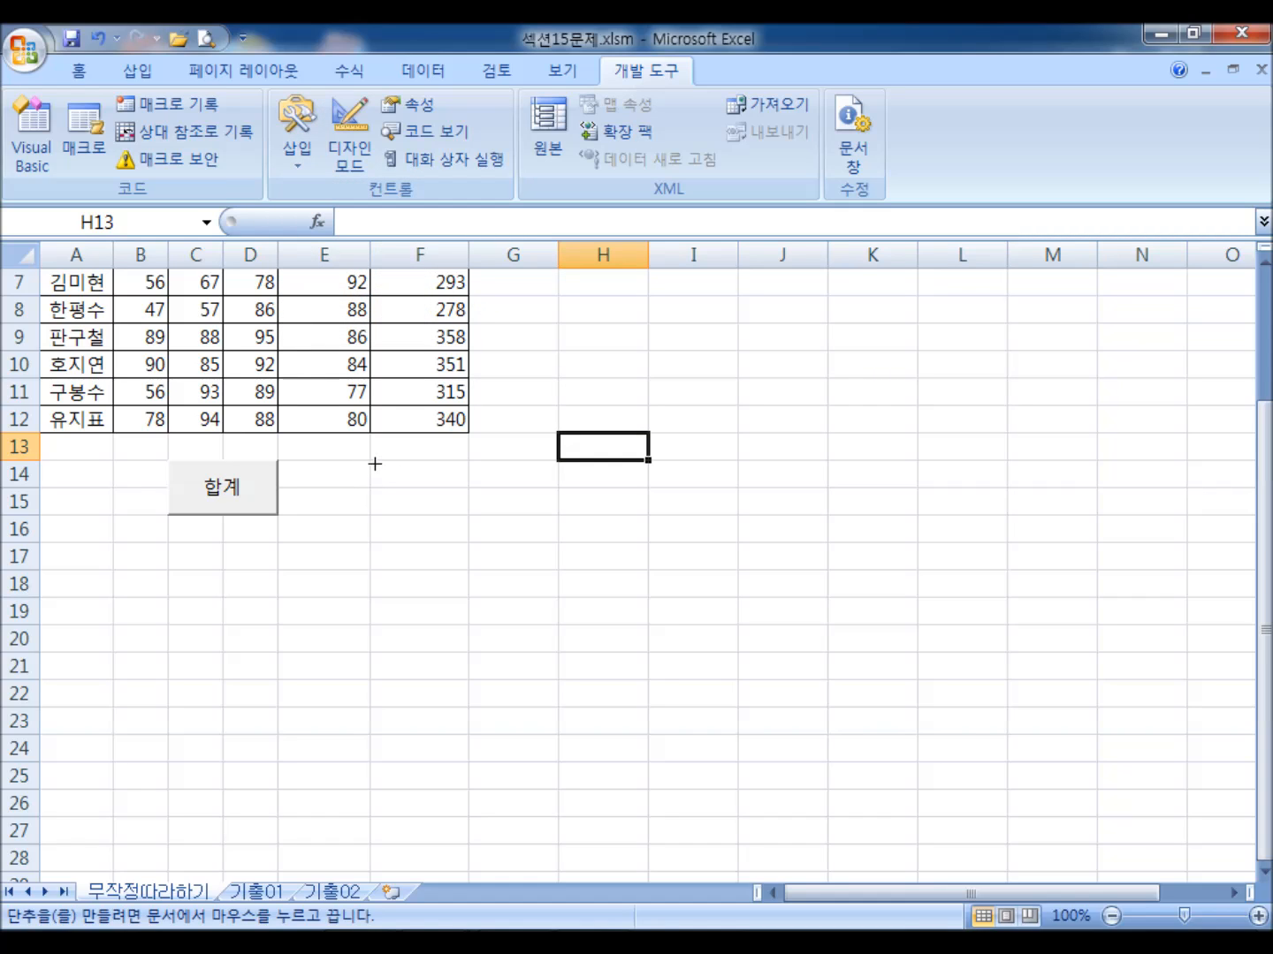
pyautogui.moveTo(371, 460)
pyautogui.mouseDown()
pyautogui.moveTo(439, 491)
pyautogui.moveTo(442, 514)
pyautogui.mouseUp()
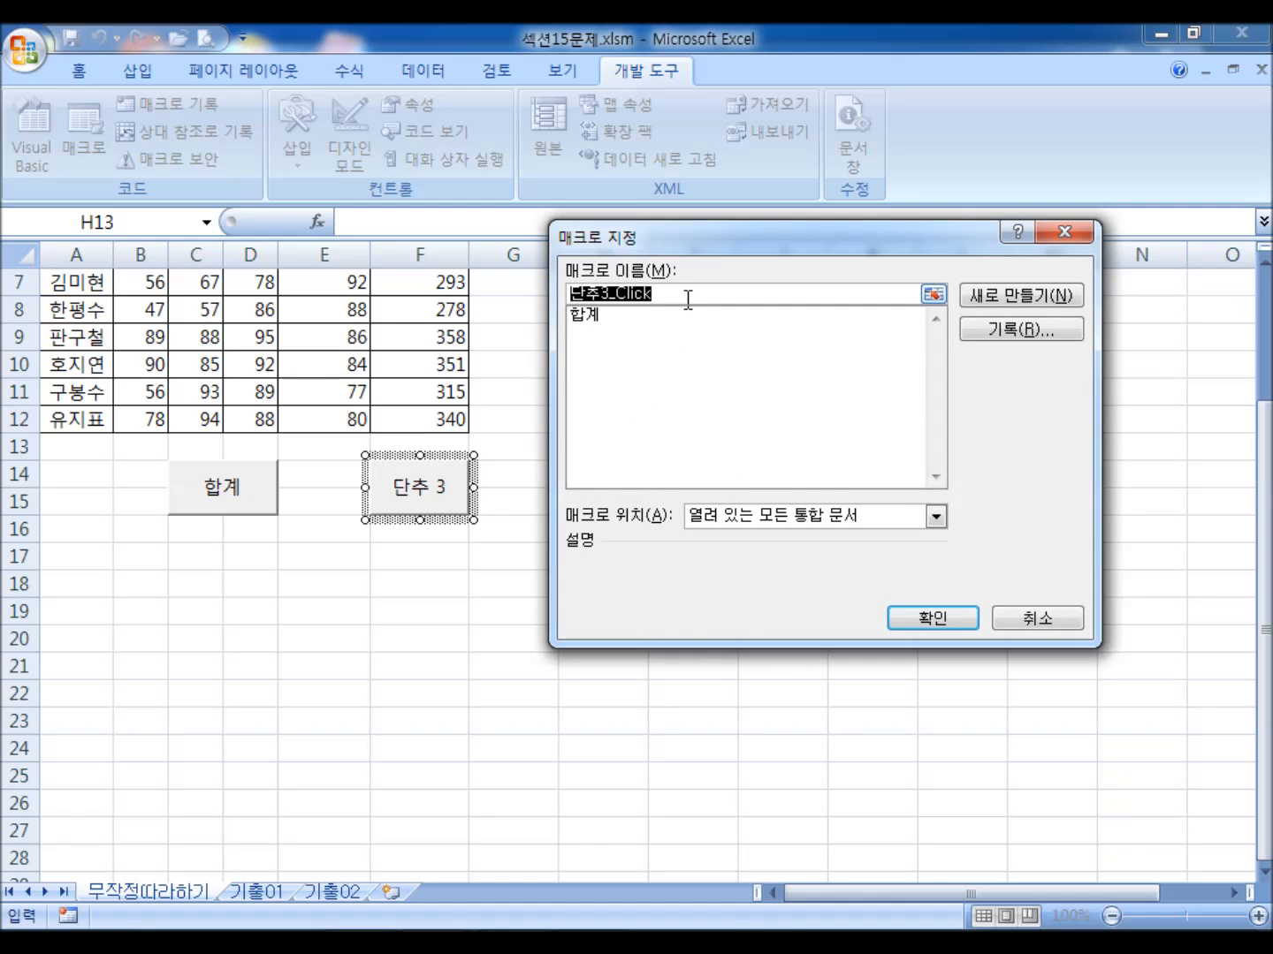
pyautogui.write('셀음영')
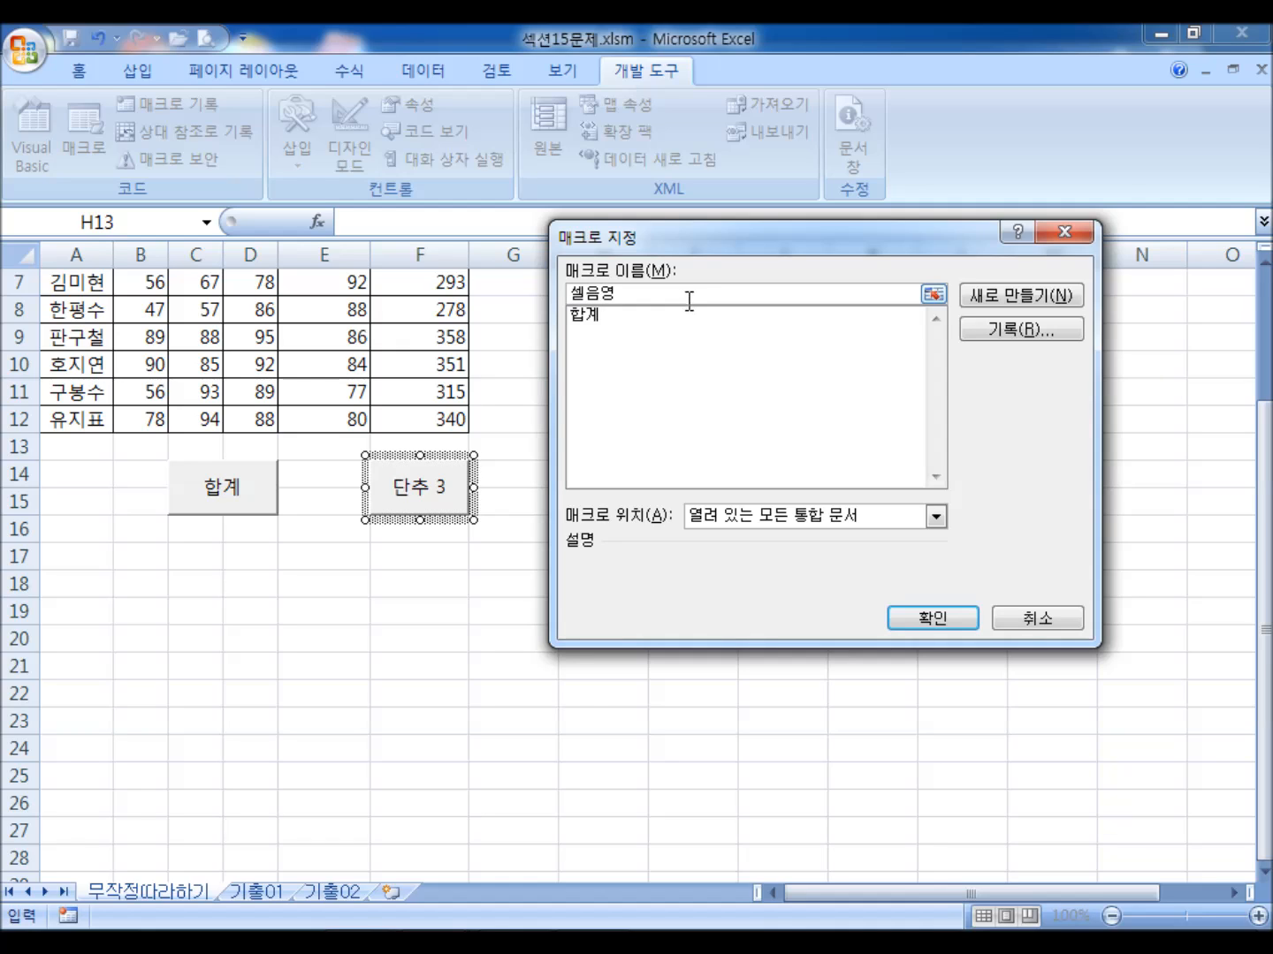
pyautogui.moveTo(624, 293); pyautogui.dragTo(553, 294)
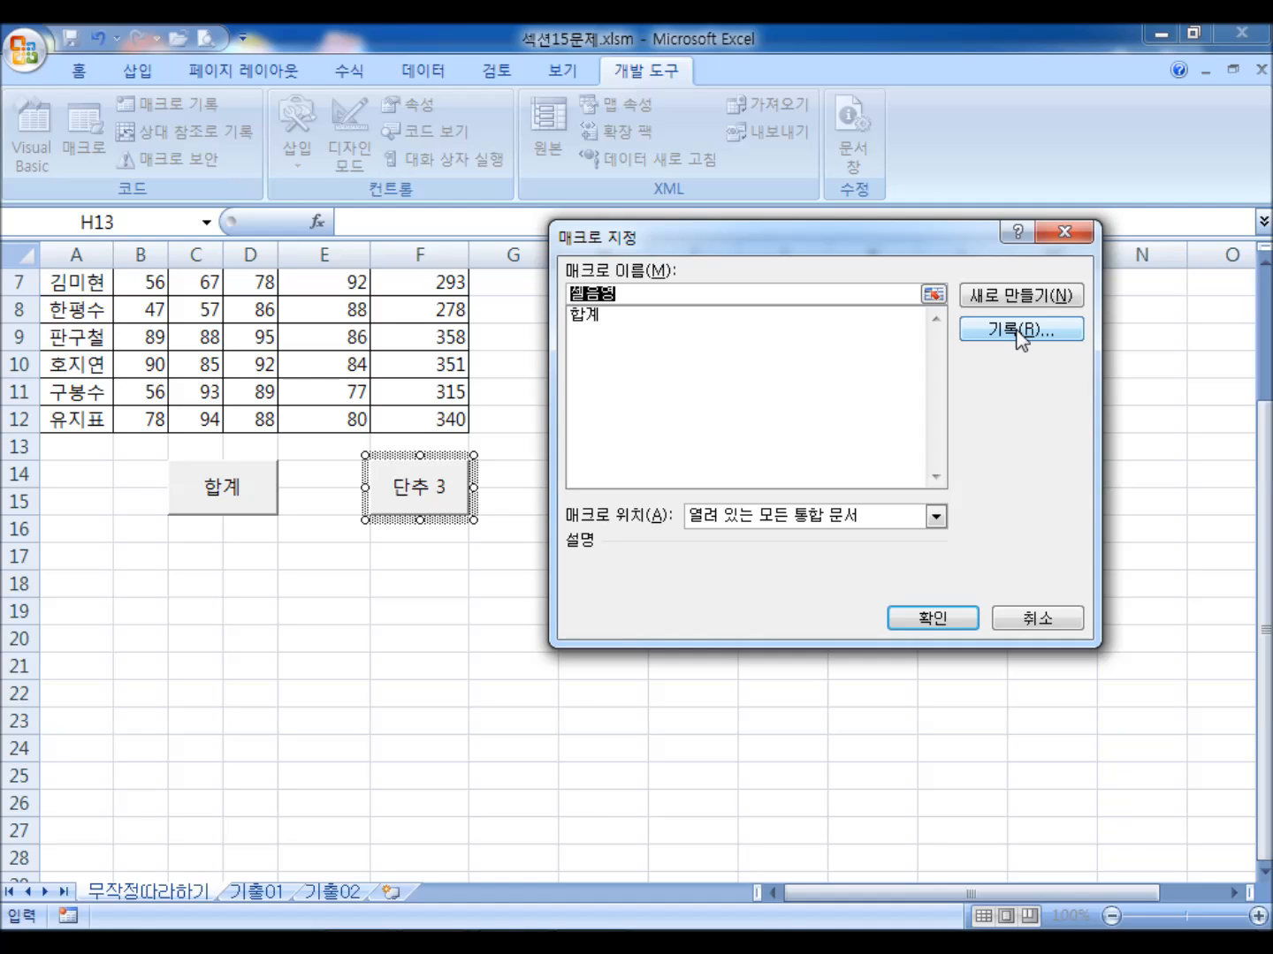
pyautogui.click(636, 294)
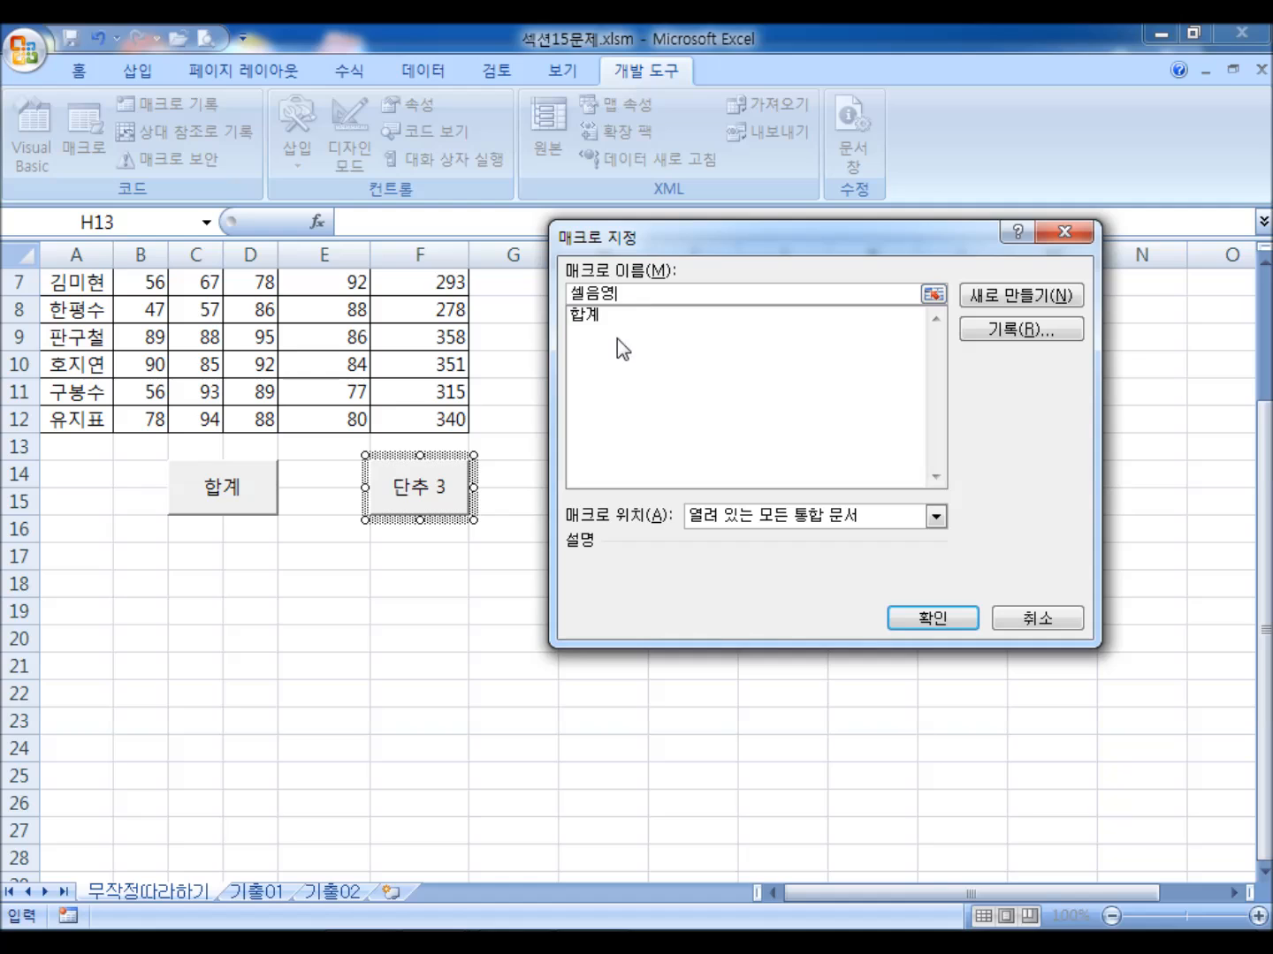
pyautogui.click(600, 315)
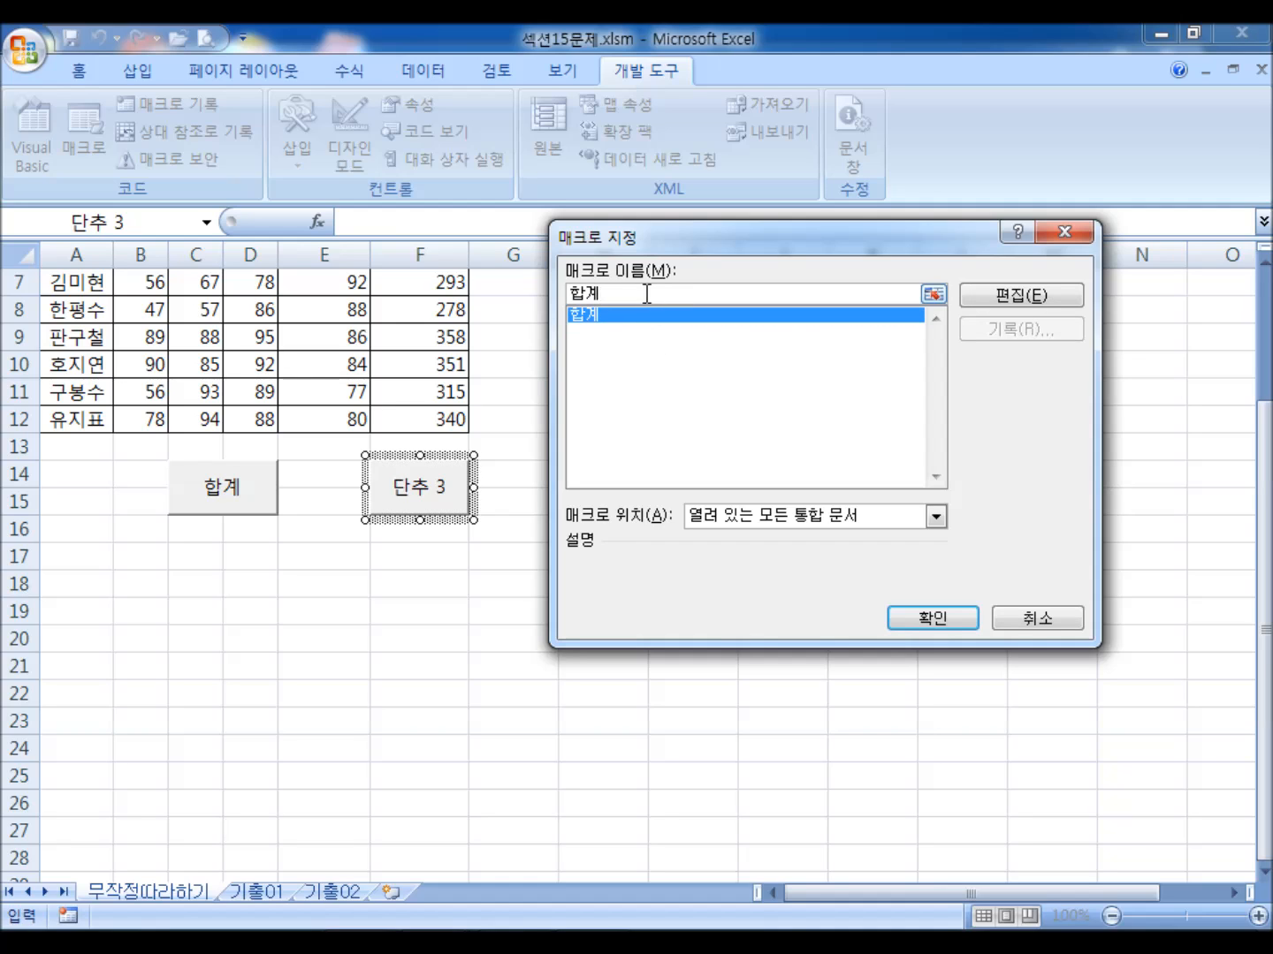
pyautogui.write('음여ㅑㅇ')
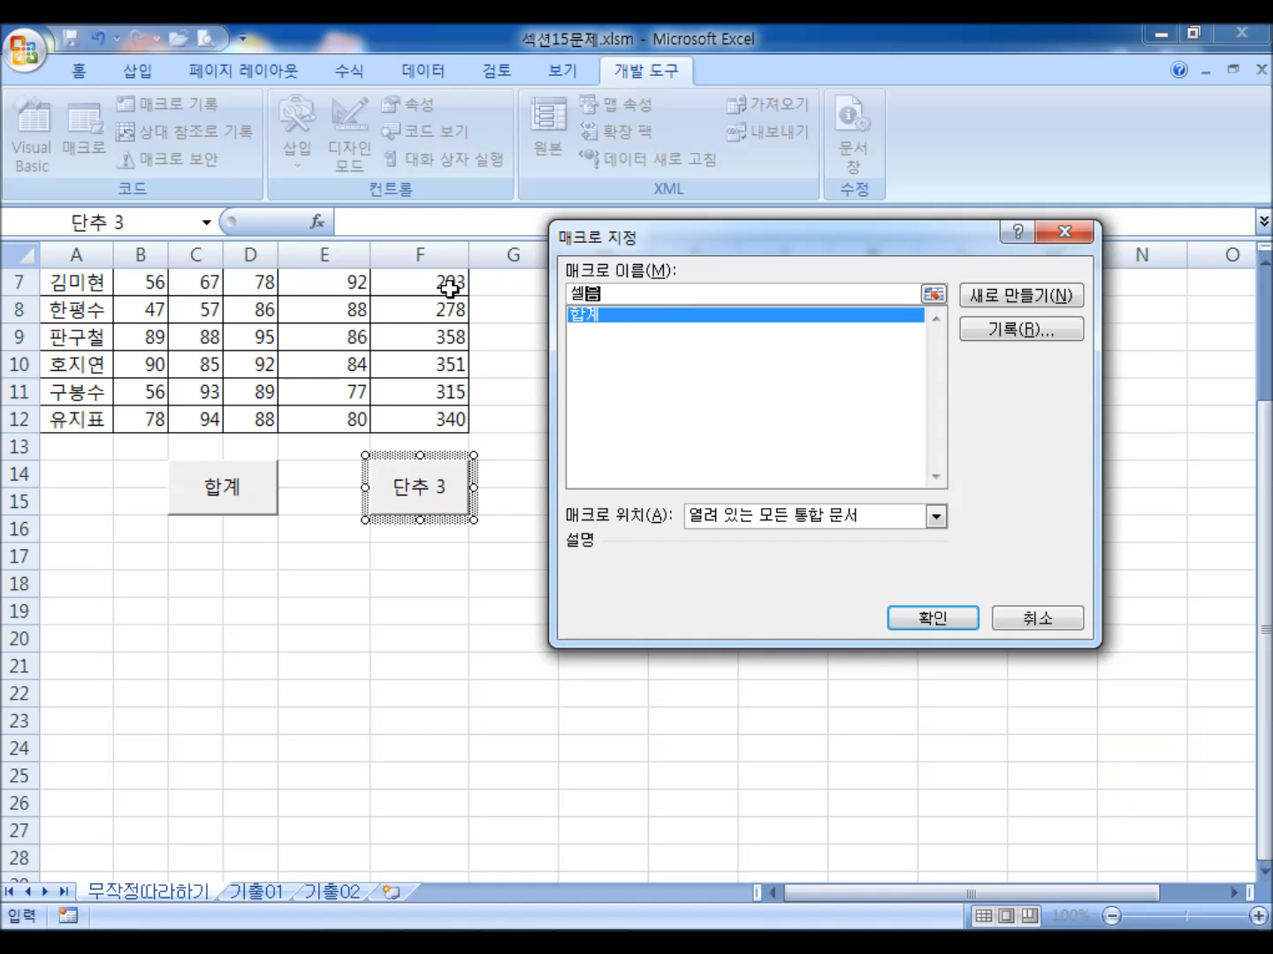
pyautogui.press('BackSpace')
pyautogui.press('BackSpace')
pyautogui.press('BackSpace')
pyautogui.write('ㄴㅇㄹㄴㅇㄹㄴㅇㄹ')
# - Start recording a new macro named 셀음영 for the new button, stored in 현재 통합 문서
pyautogui.click(1002, 329)
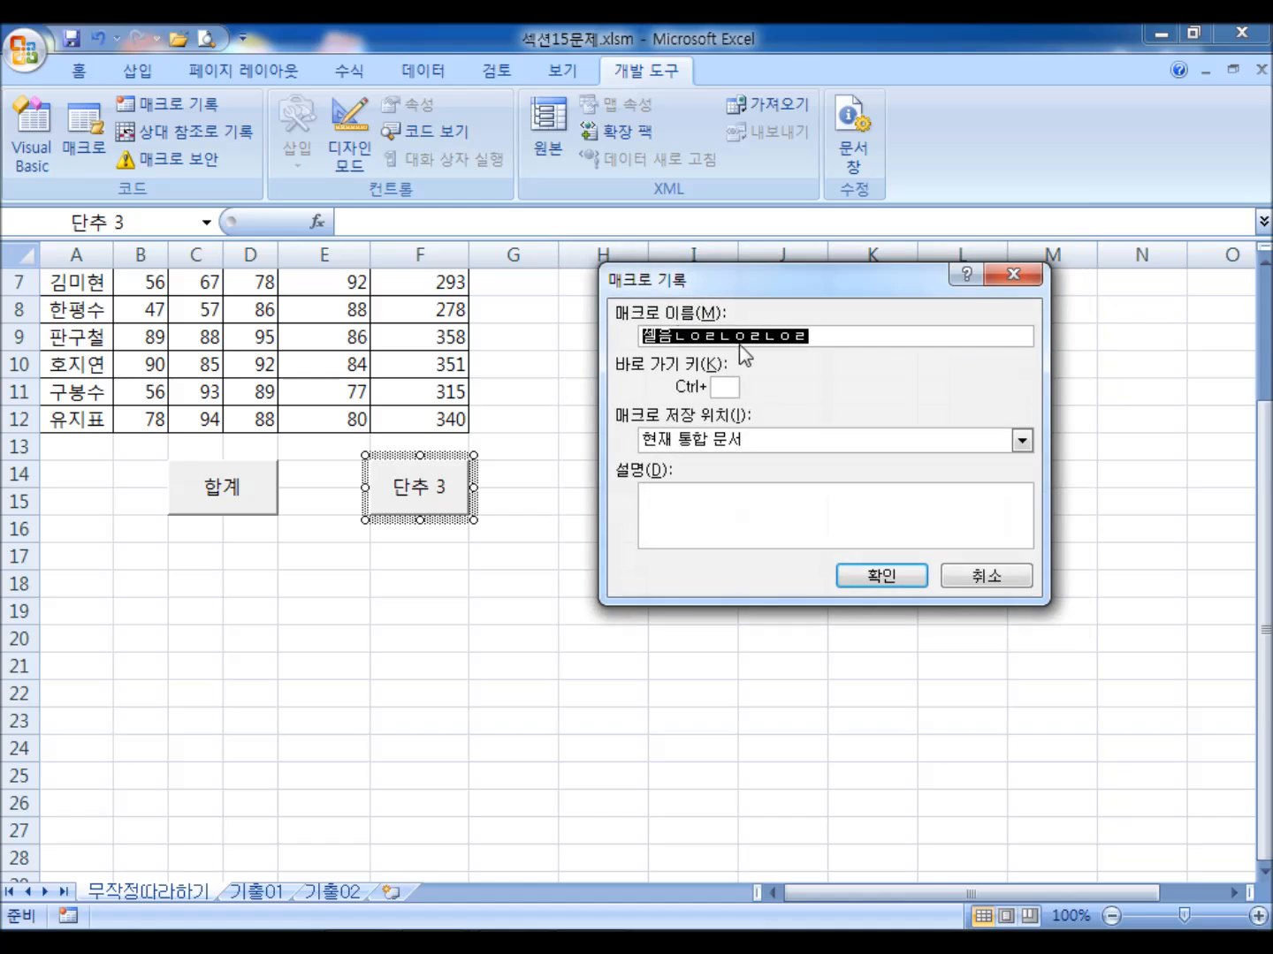
pyautogui.write('셀음영')
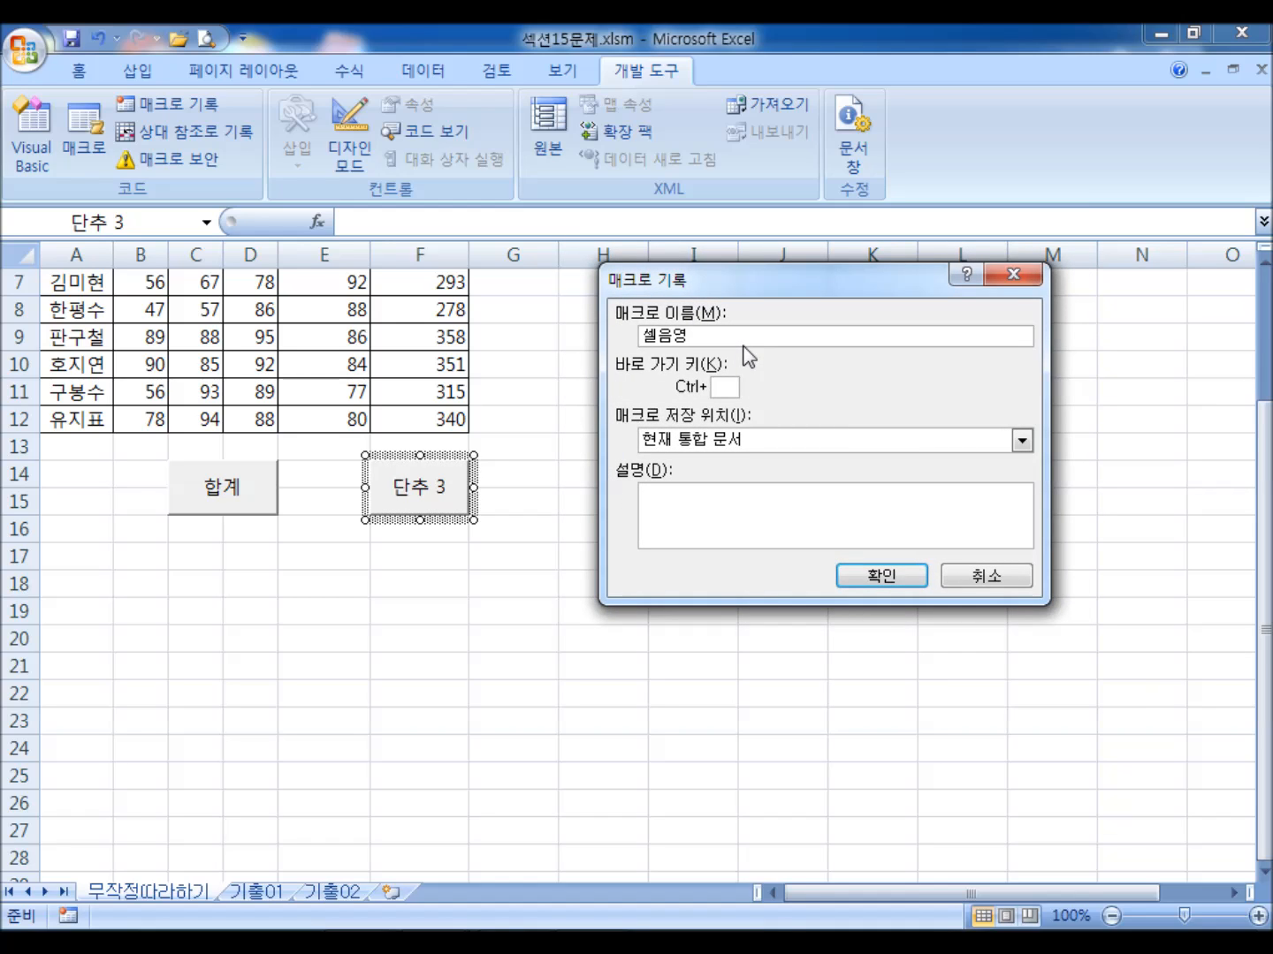
pyautogui.click(855, 576)
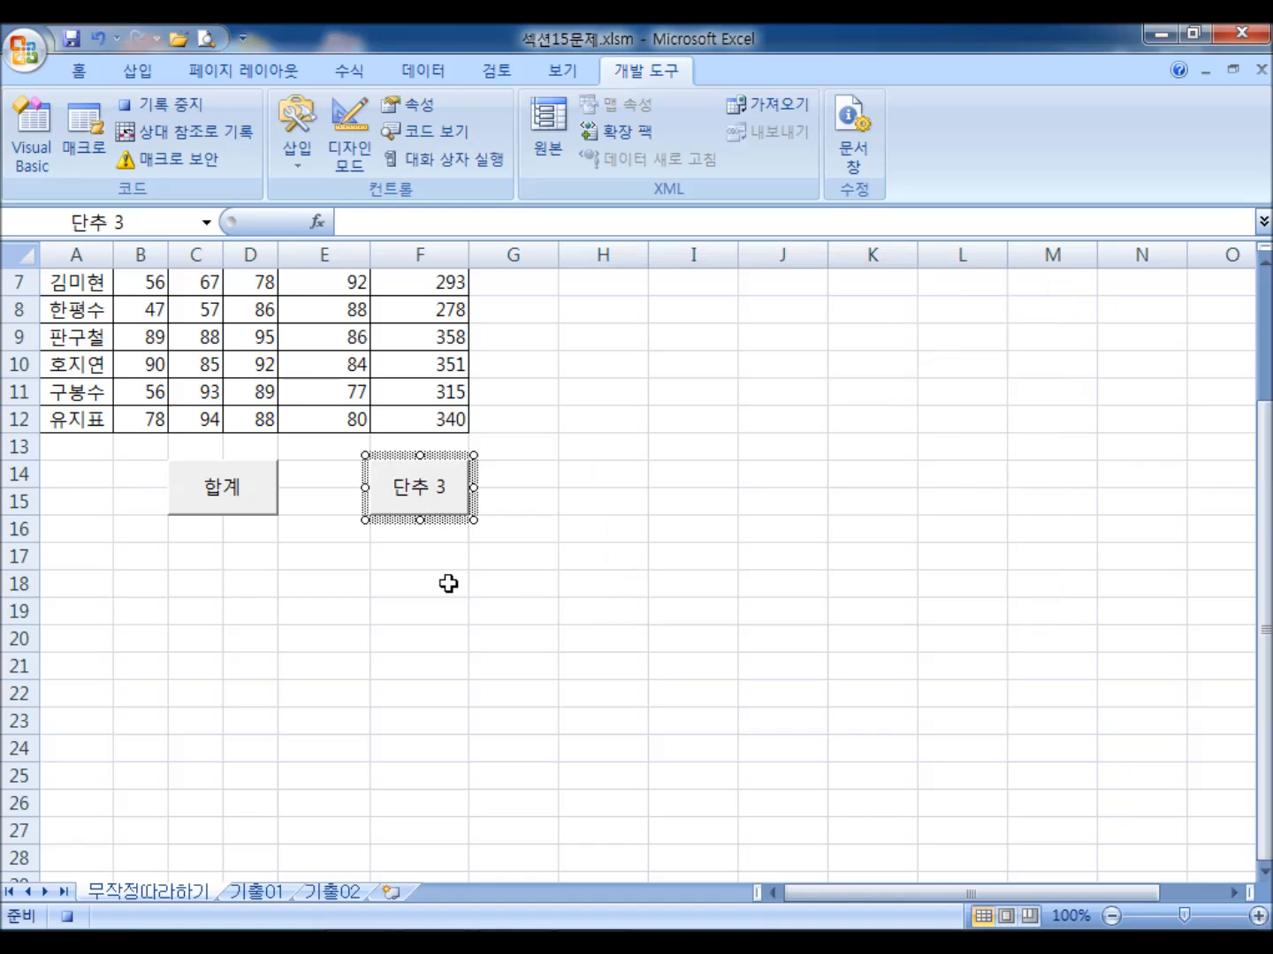
# - Fill the header cells A3:F3 with standard red and stop the macro recording
pyautogui.scroll(2, 449, 583)
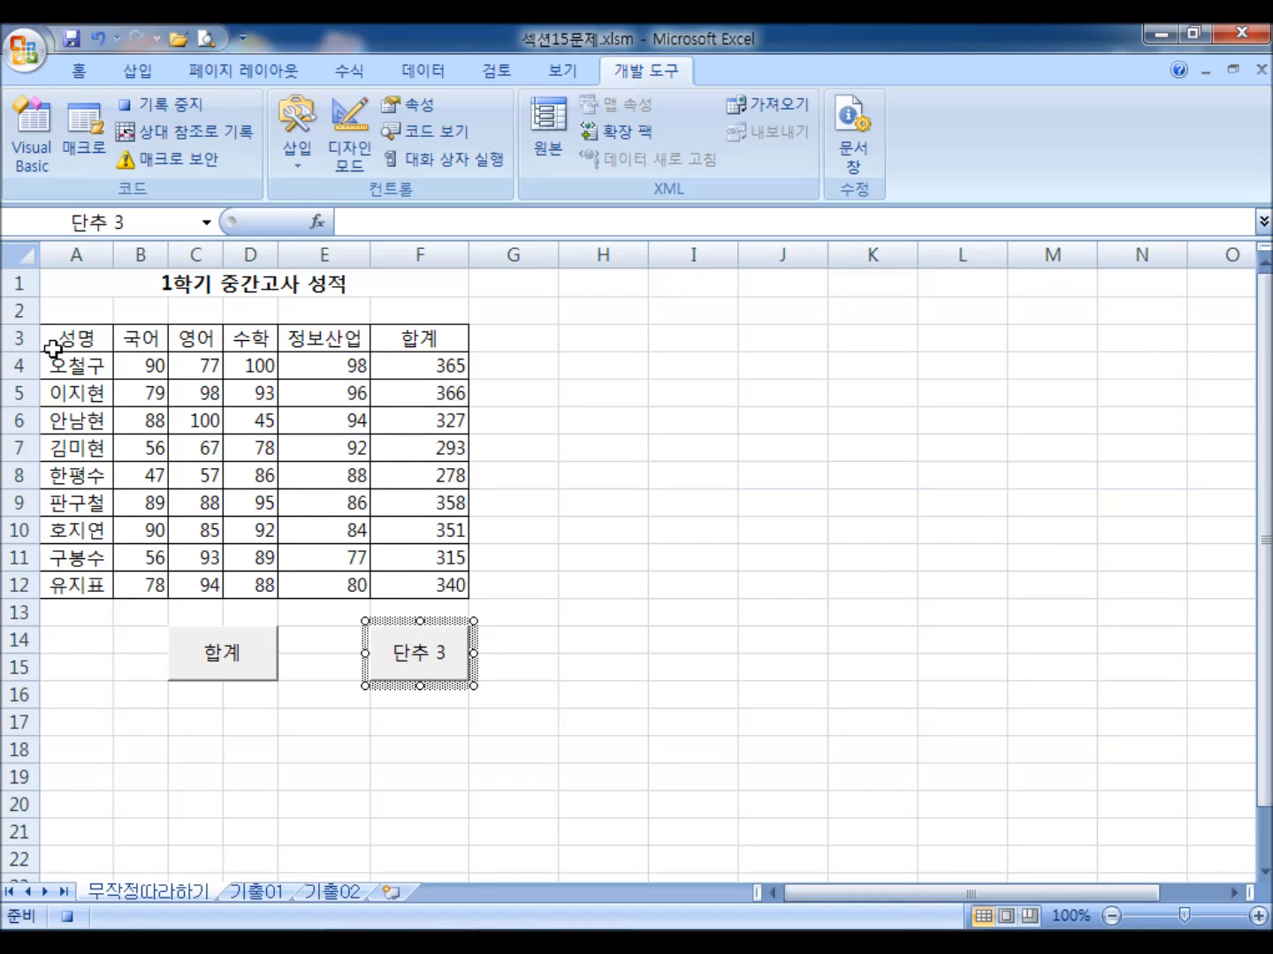
pyautogui.moveTo(58, 345); pyautogui.dragTo(389, 345)
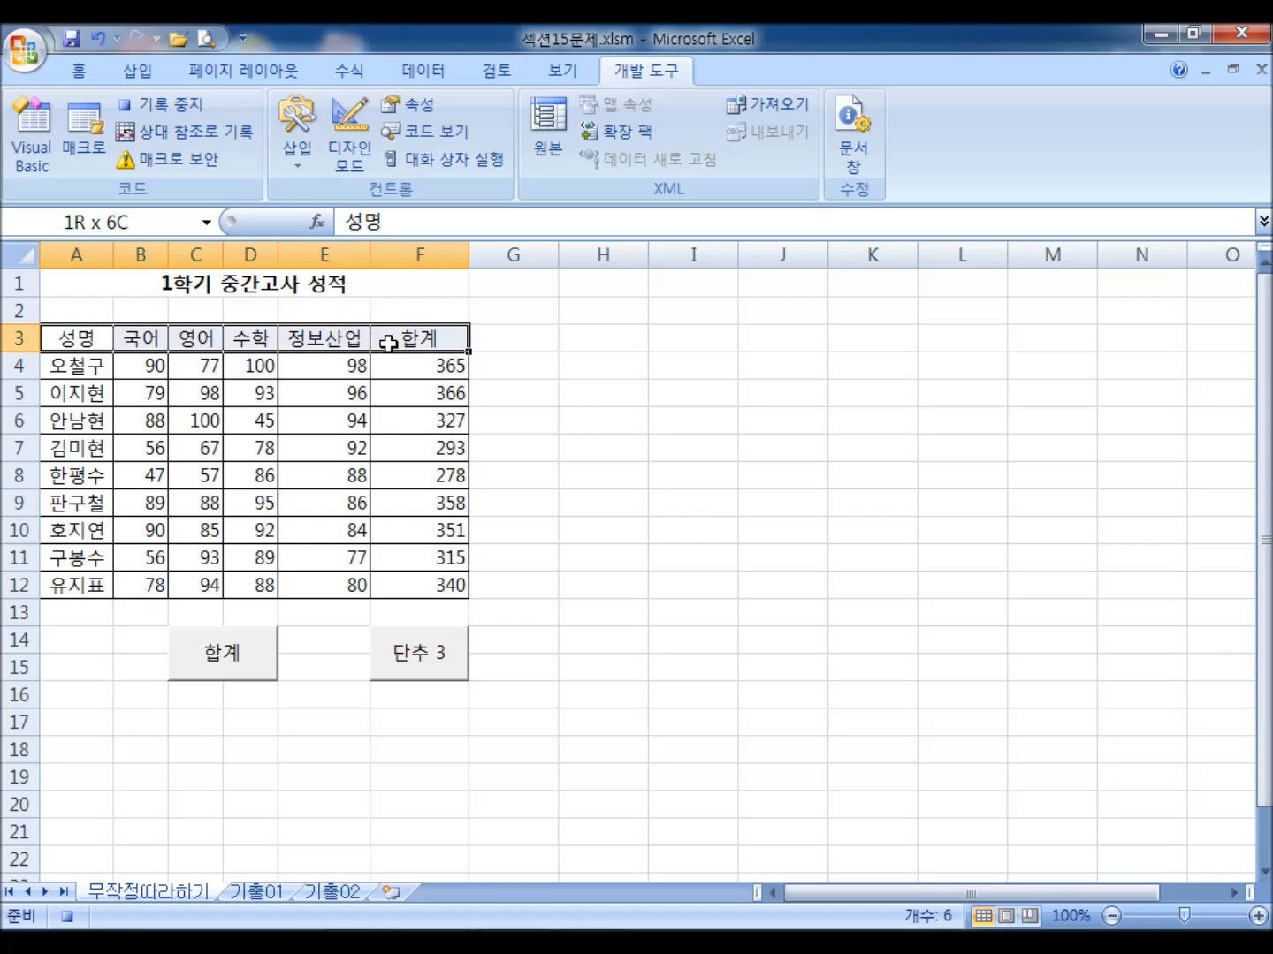
pyautogui.click(82, 70)
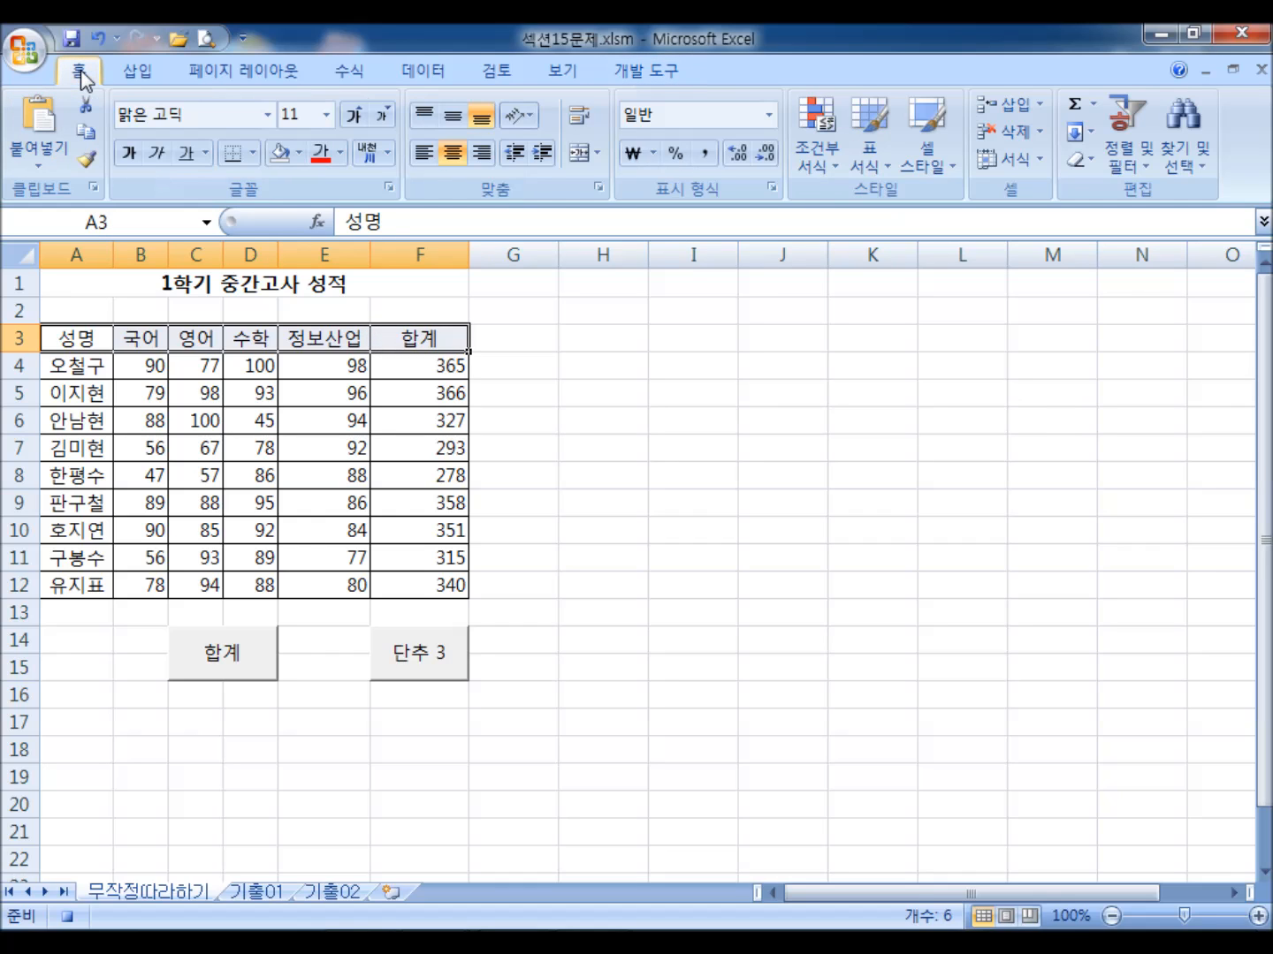
pyautogui.click(298, 153)
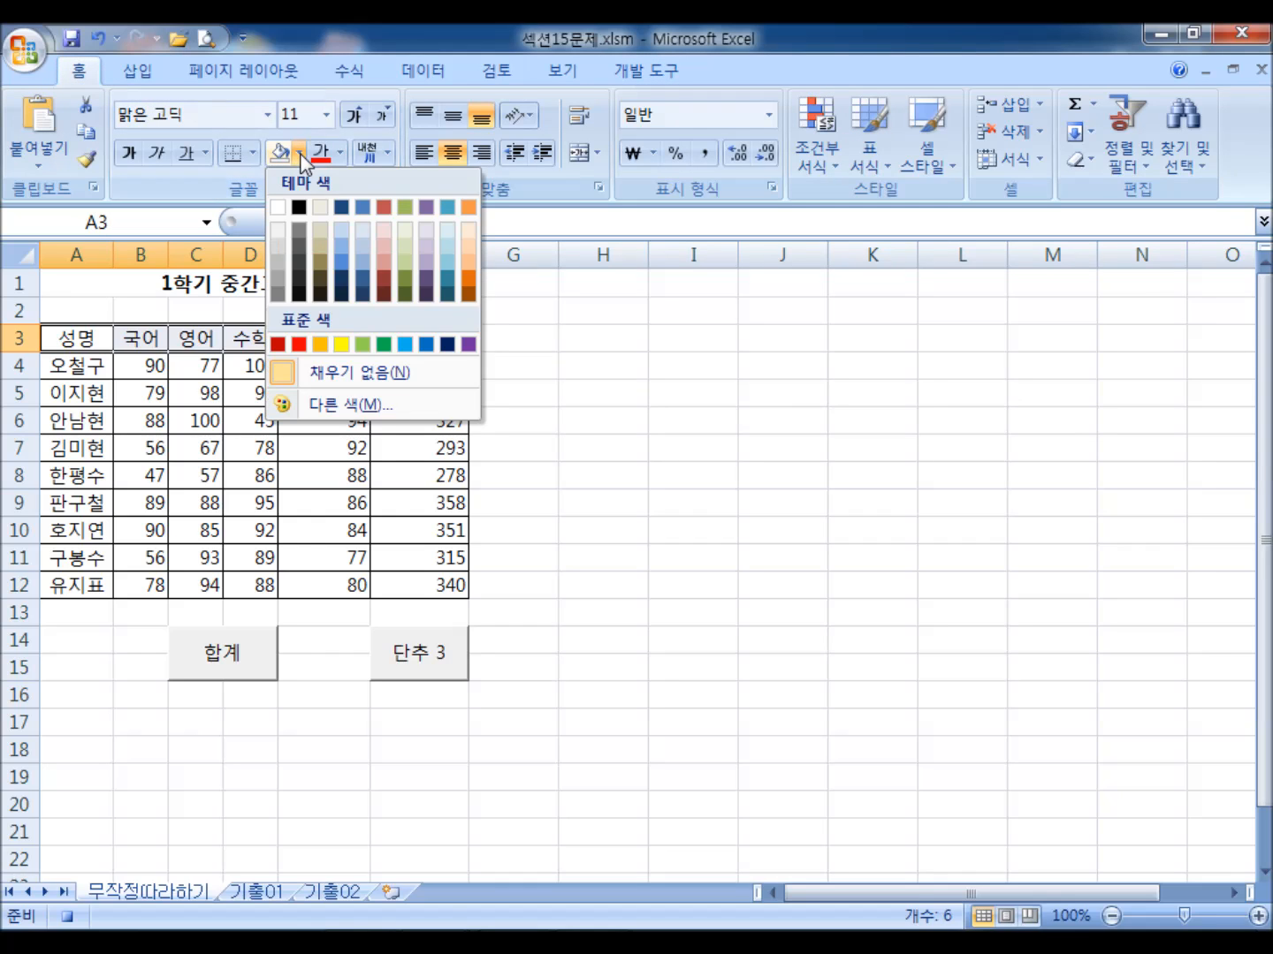
pyautogui.click(299, 344)
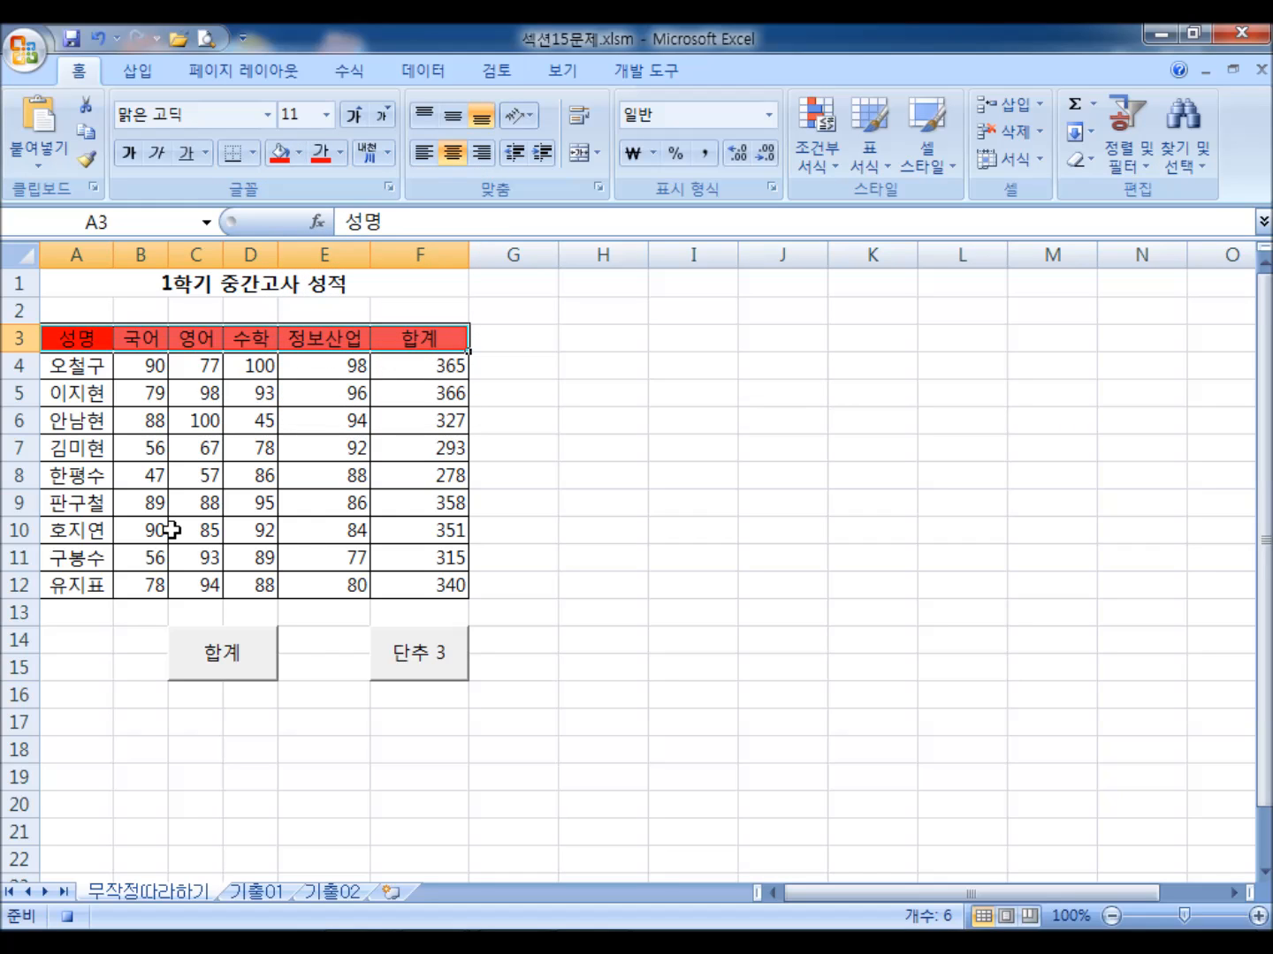
pyautogui.click(638, 74)
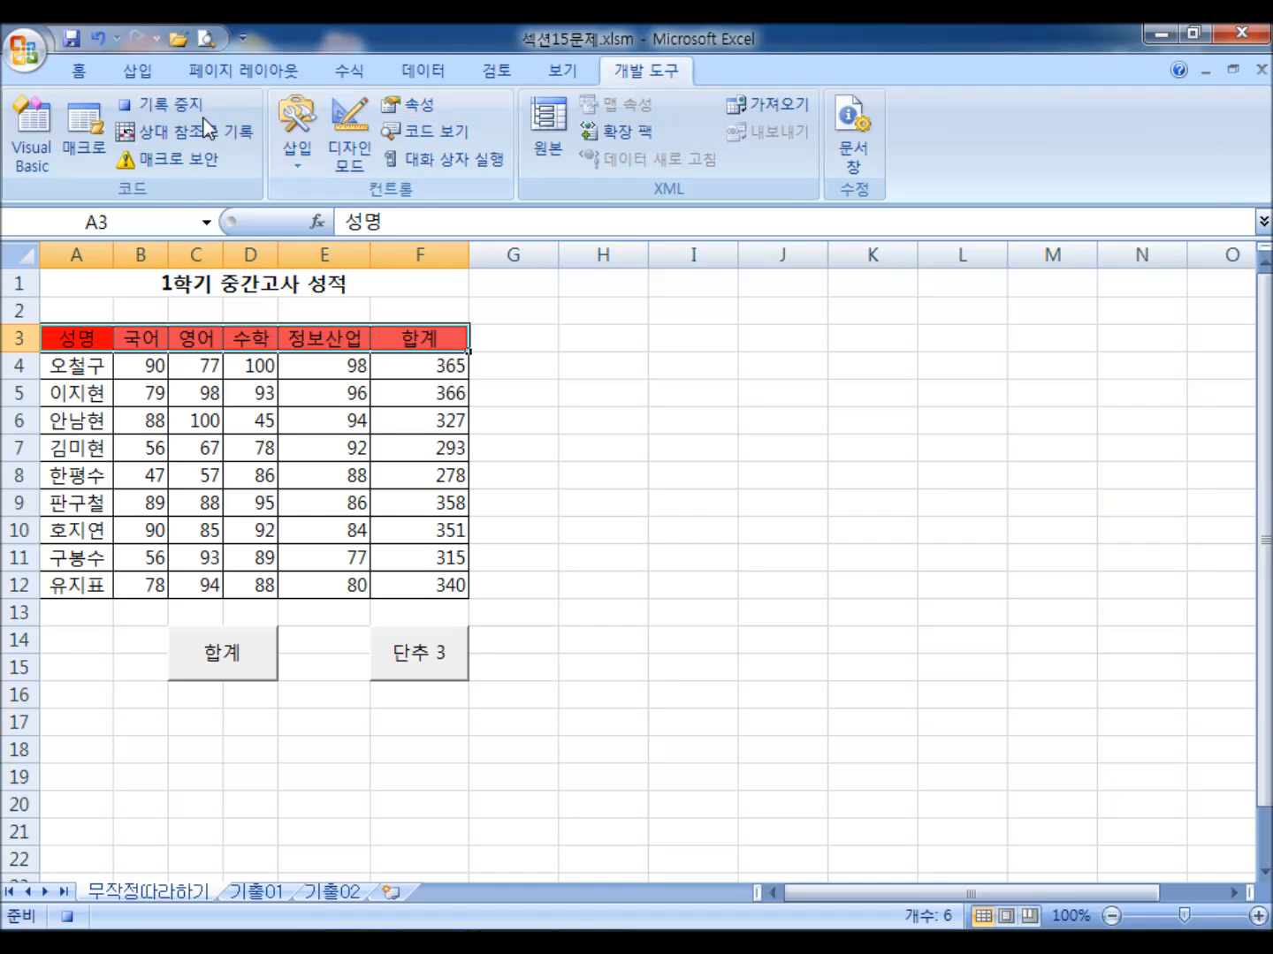
pyautogui.click(174, 110)
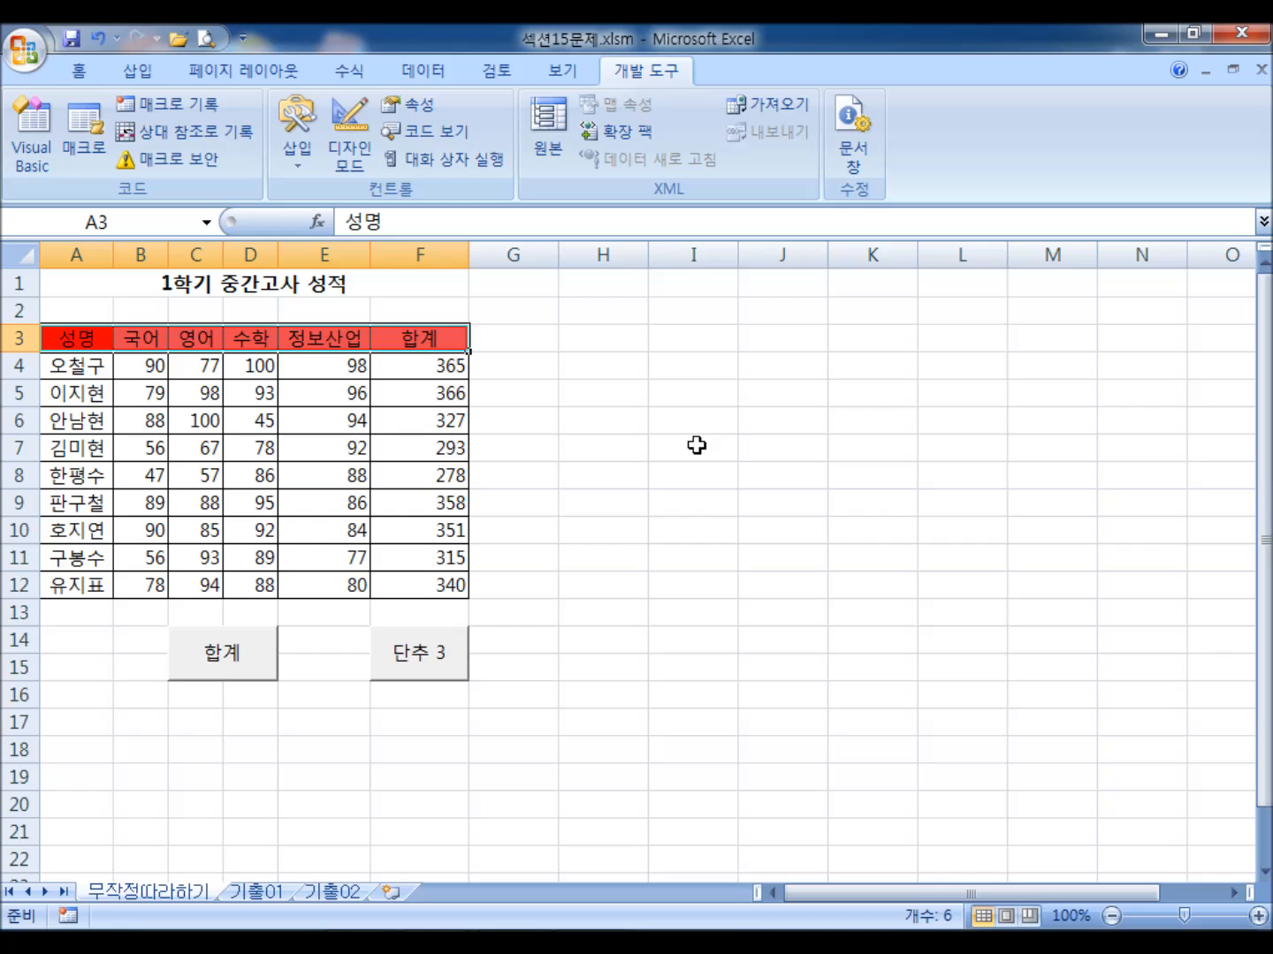
# - Change the caption of the new button over F14:F15 to 셀음영
pyautogui.scroll(-3, 685, 442)
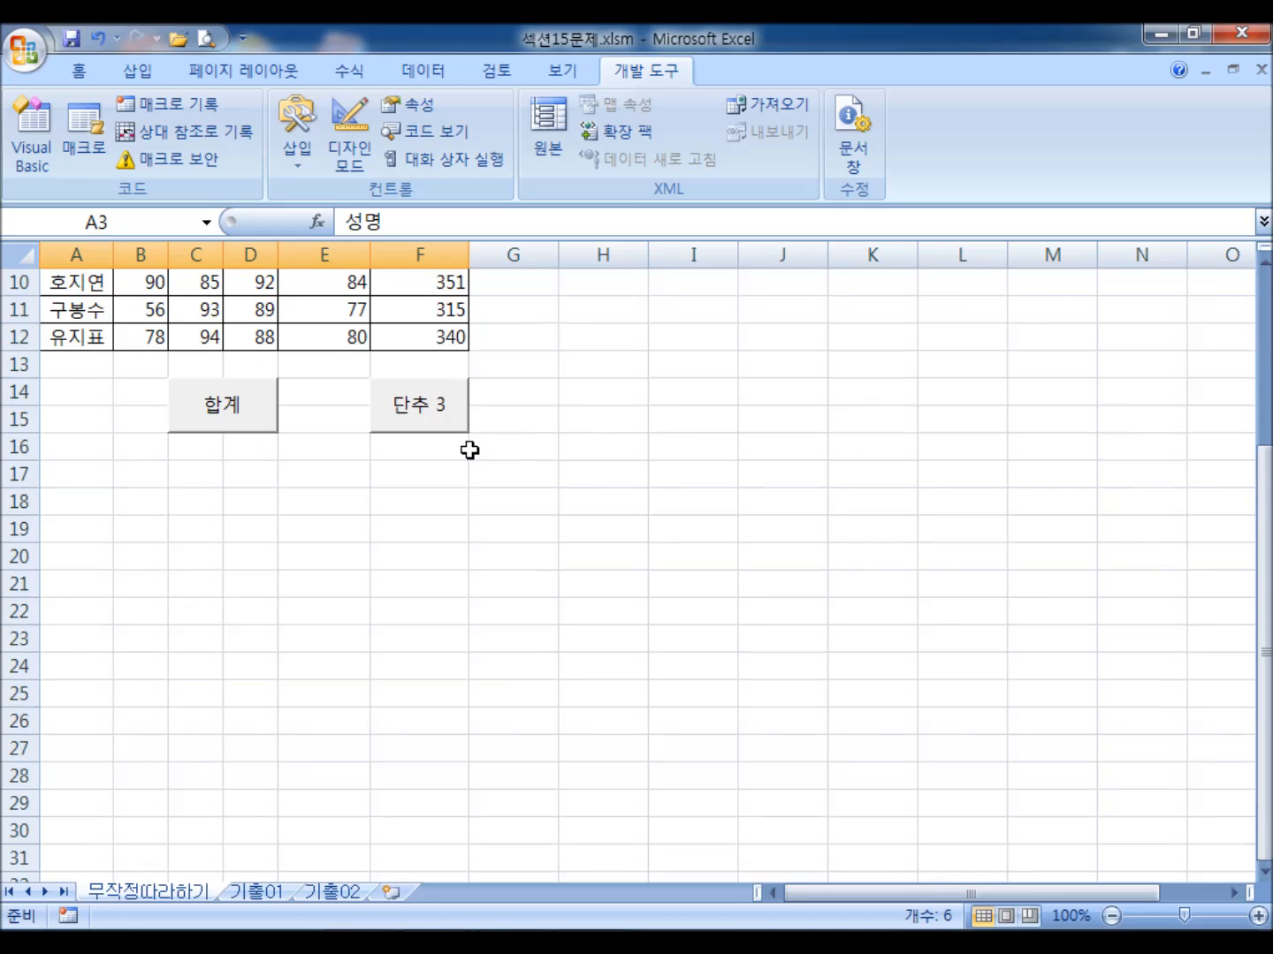
pyautogui.rightClick(423, 425)
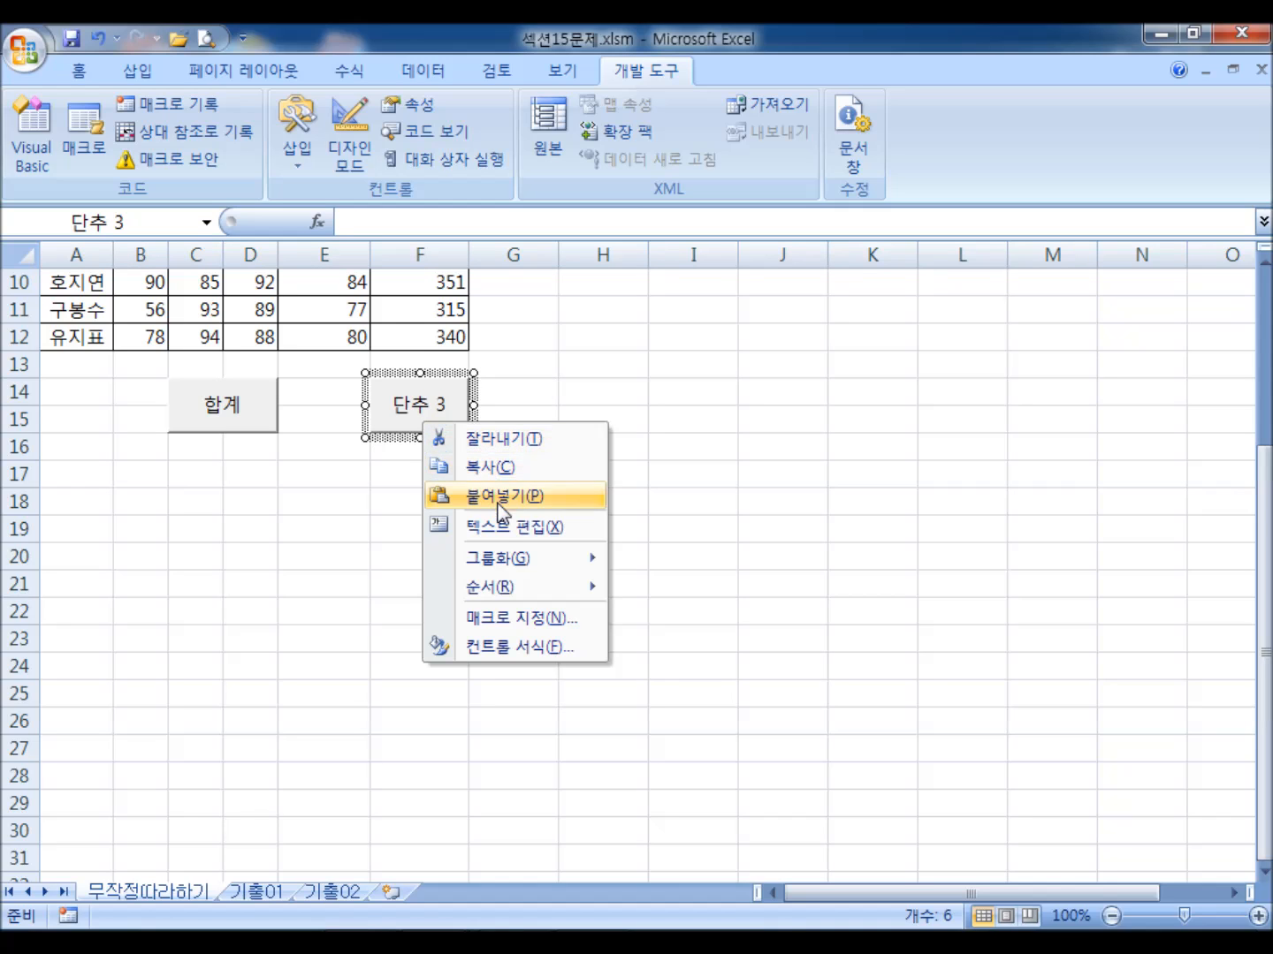
pyautogui.click(503, 529)
pyautogui.write('셀ㅇ')
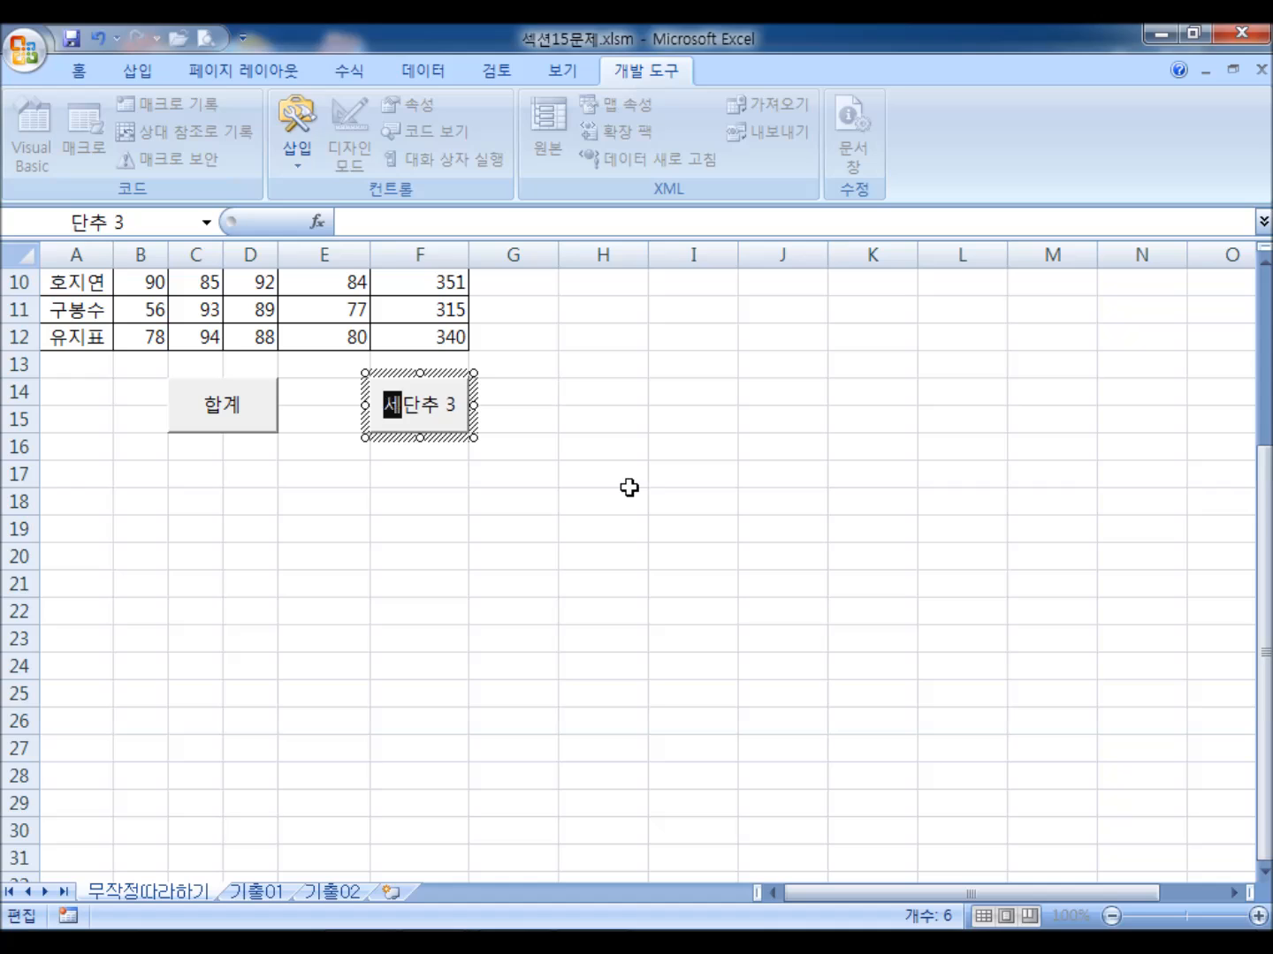
pyautogui.write('모양')
pyautogui.press('BackSpace')
pyautogui.press('BackSpace')
pyautogui.press('BackSpace')
pyautogui.press('BackSpace')
pyautogui.press('BackSpace')
pyautogui.press('Delete')
pyautogui.press('Delete')
pyautogui.press('Delete')
pyautogui.press('Delete')
pyautogui.write('영')
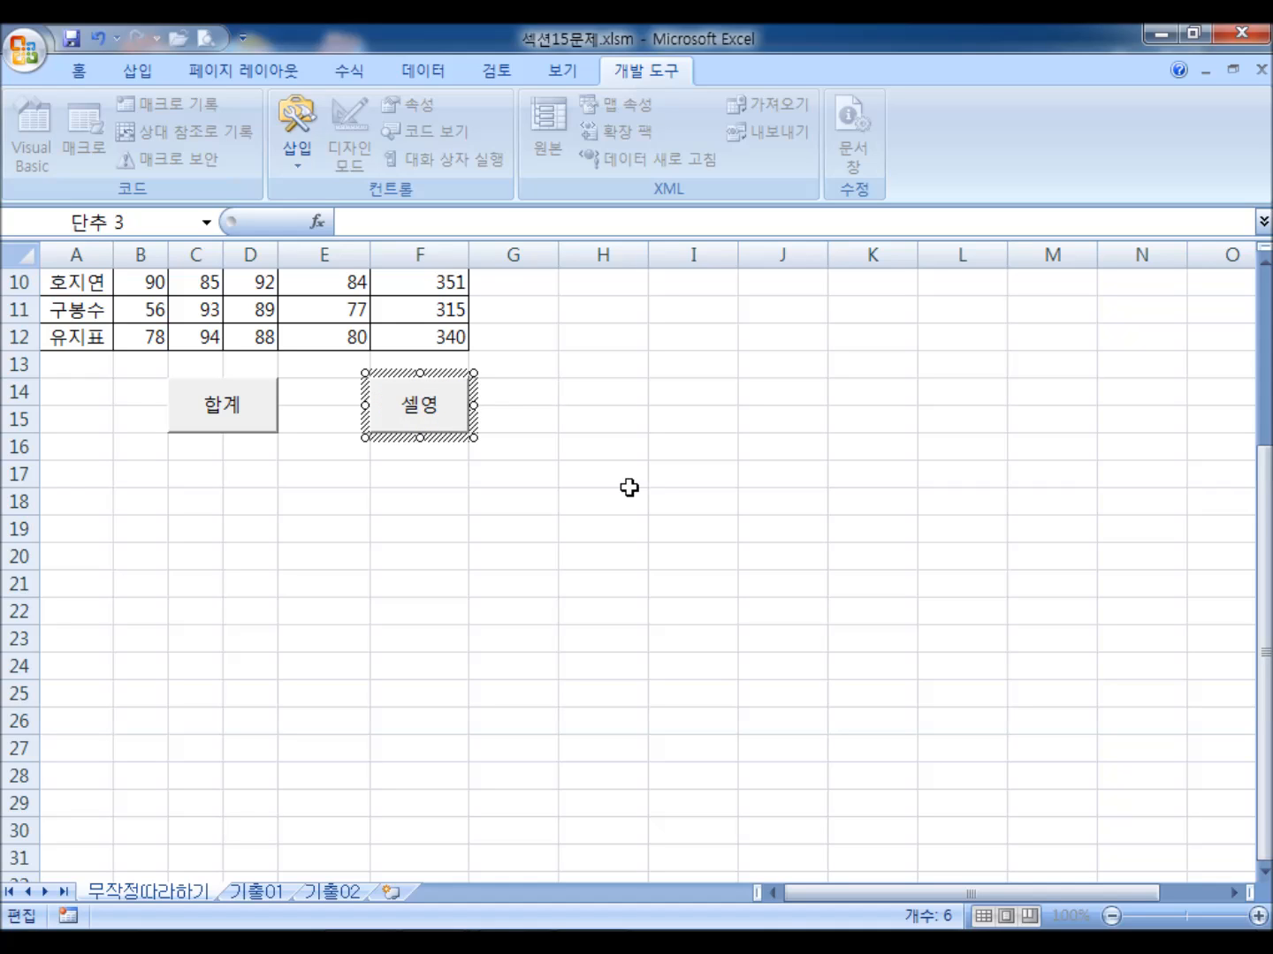
pyautogui.press('Left')
pyautogui.write('음')
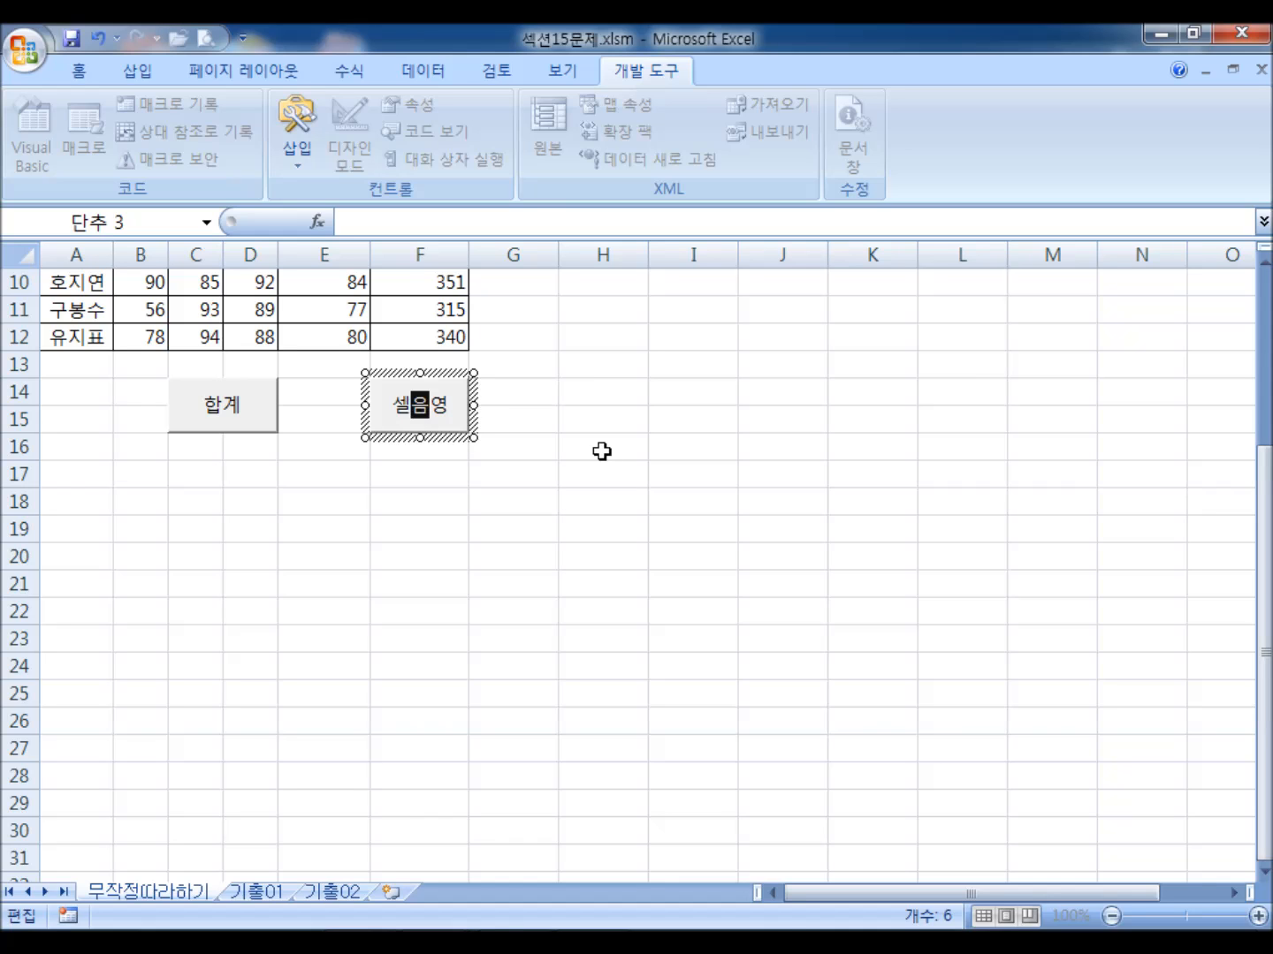
pyautogui.click(600, 451)
pyautogui.click(617, 452)
pyautogui.scroll(3, 707, 547)
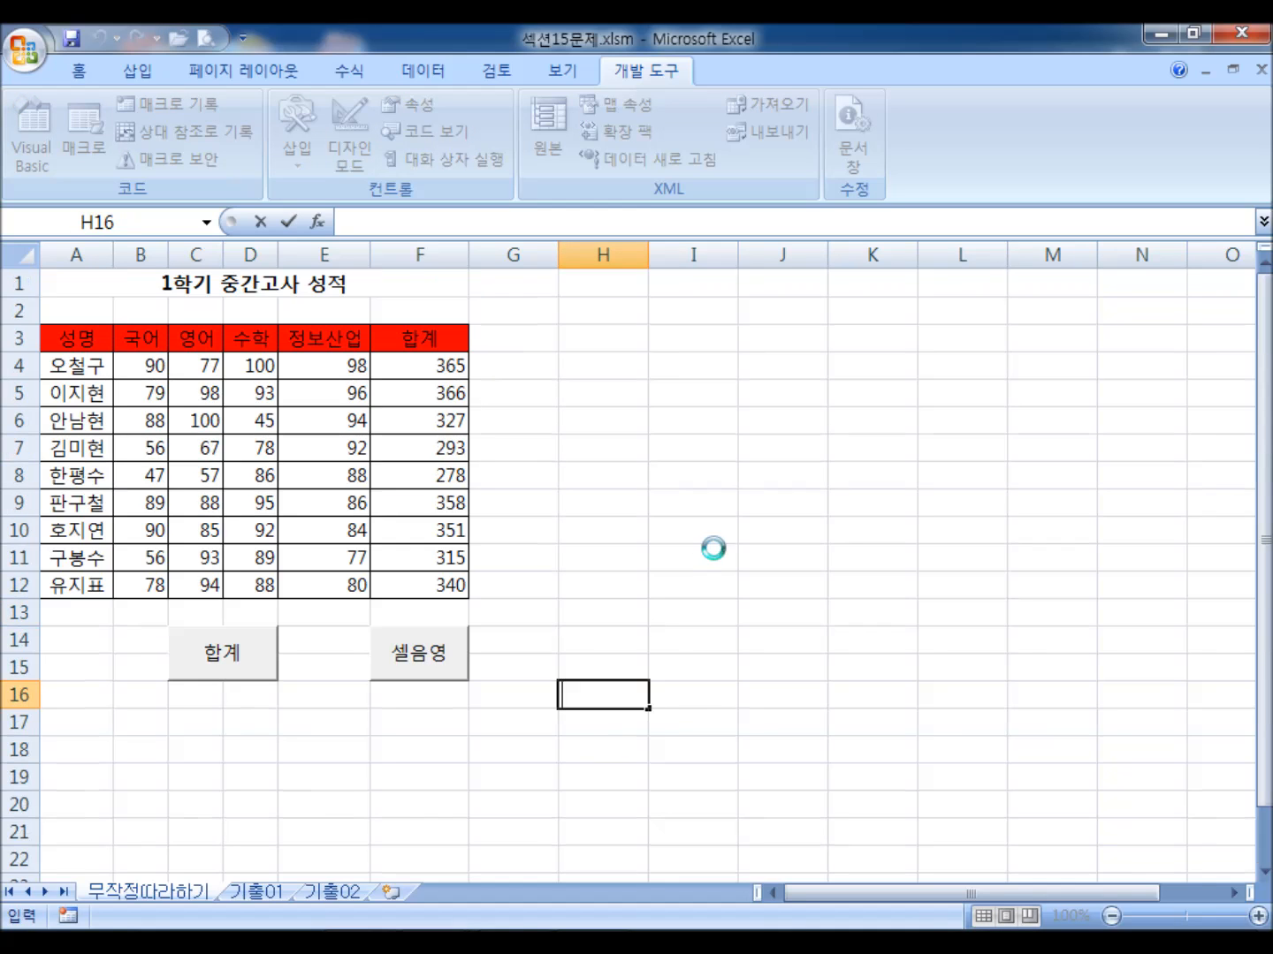
pyautogui.click(714, 547)
# - Fill the header cells A3:F3 with standard green to prepare a test of the 셀음영 button
pyautogui.moveTo(76, 337); pyautogui.dragTo(431, 338)
pyautogui.click(86, 70)
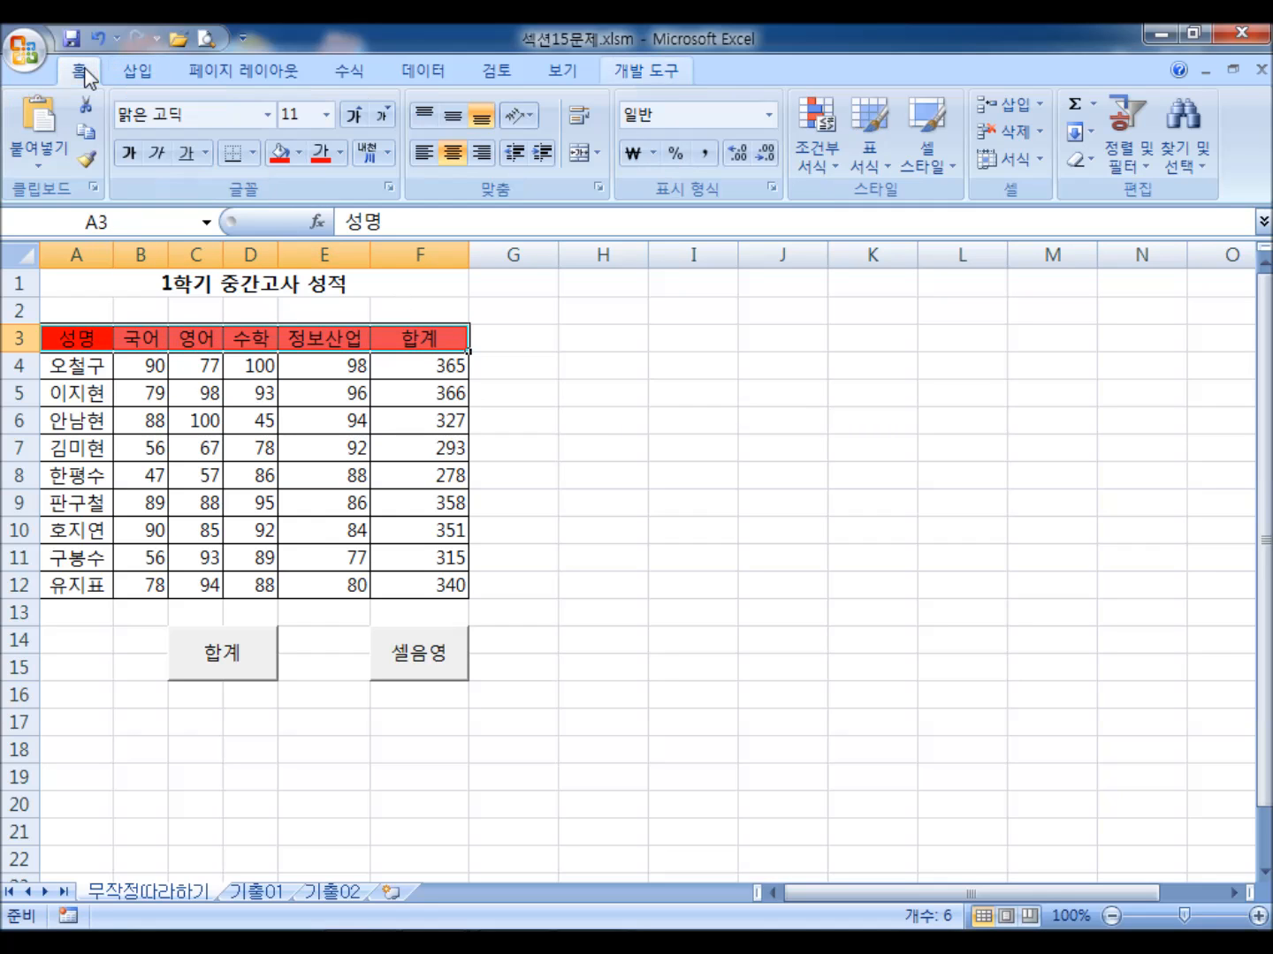
pyautogui.click(299, 152)
pyautogui.click(384, 344)
pyautogui.click(709, 483)
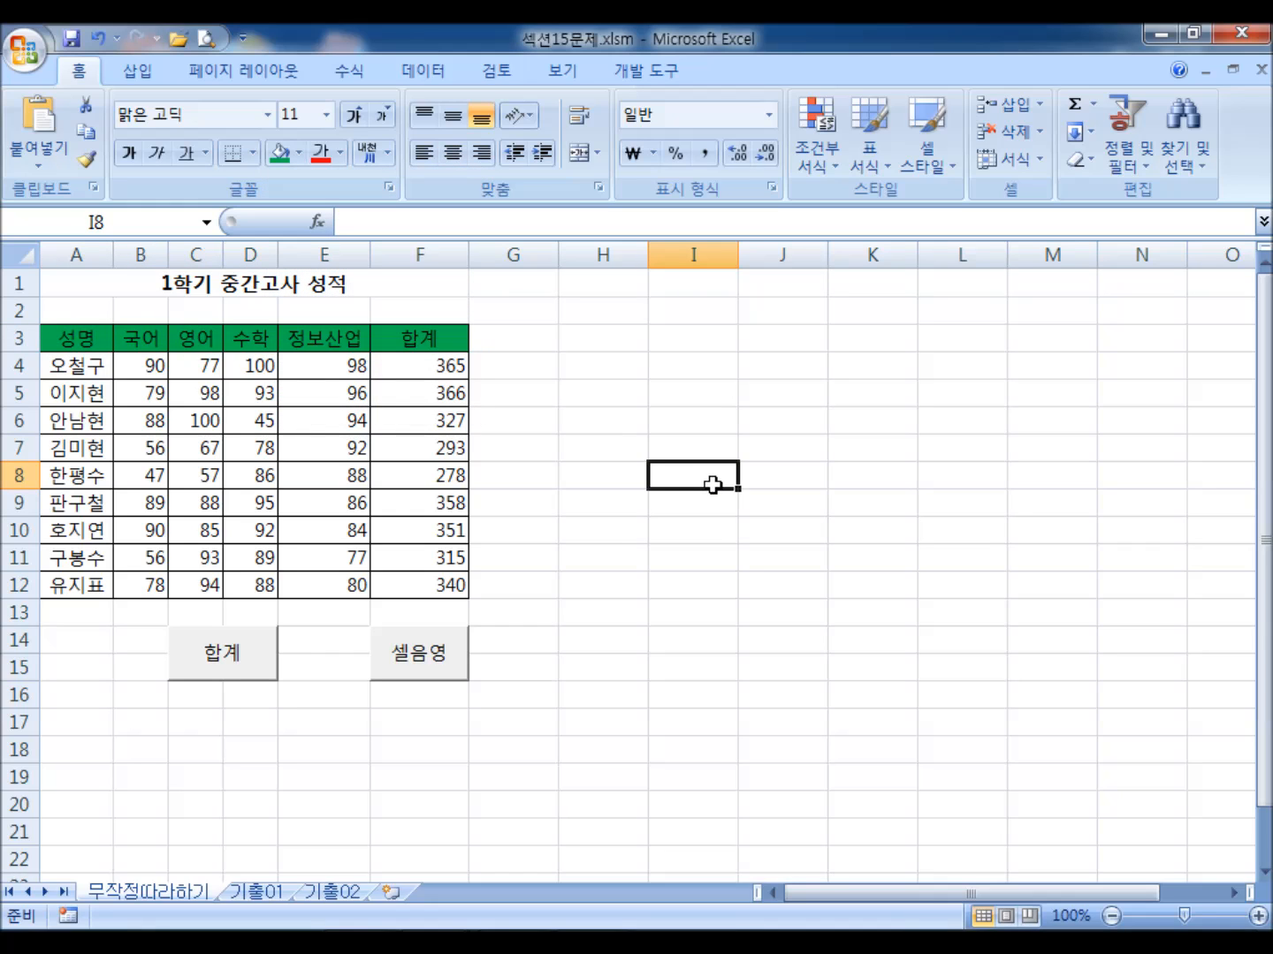
# - Run the 셀음영 macro from its button to recolour the green header row
pyautogui.scroll(-2, 700, 502)
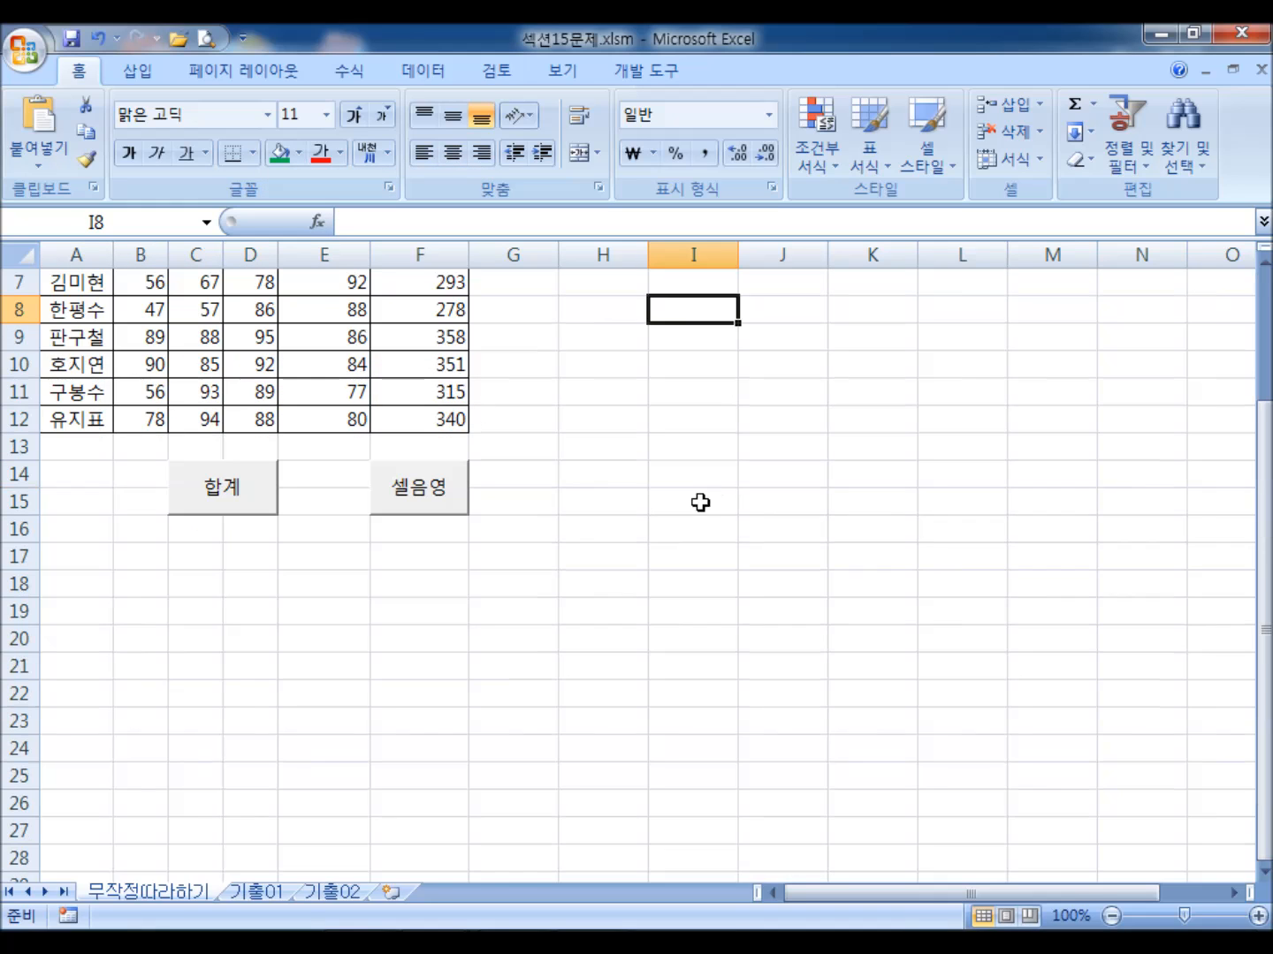
pyautogui.click(430, 522)
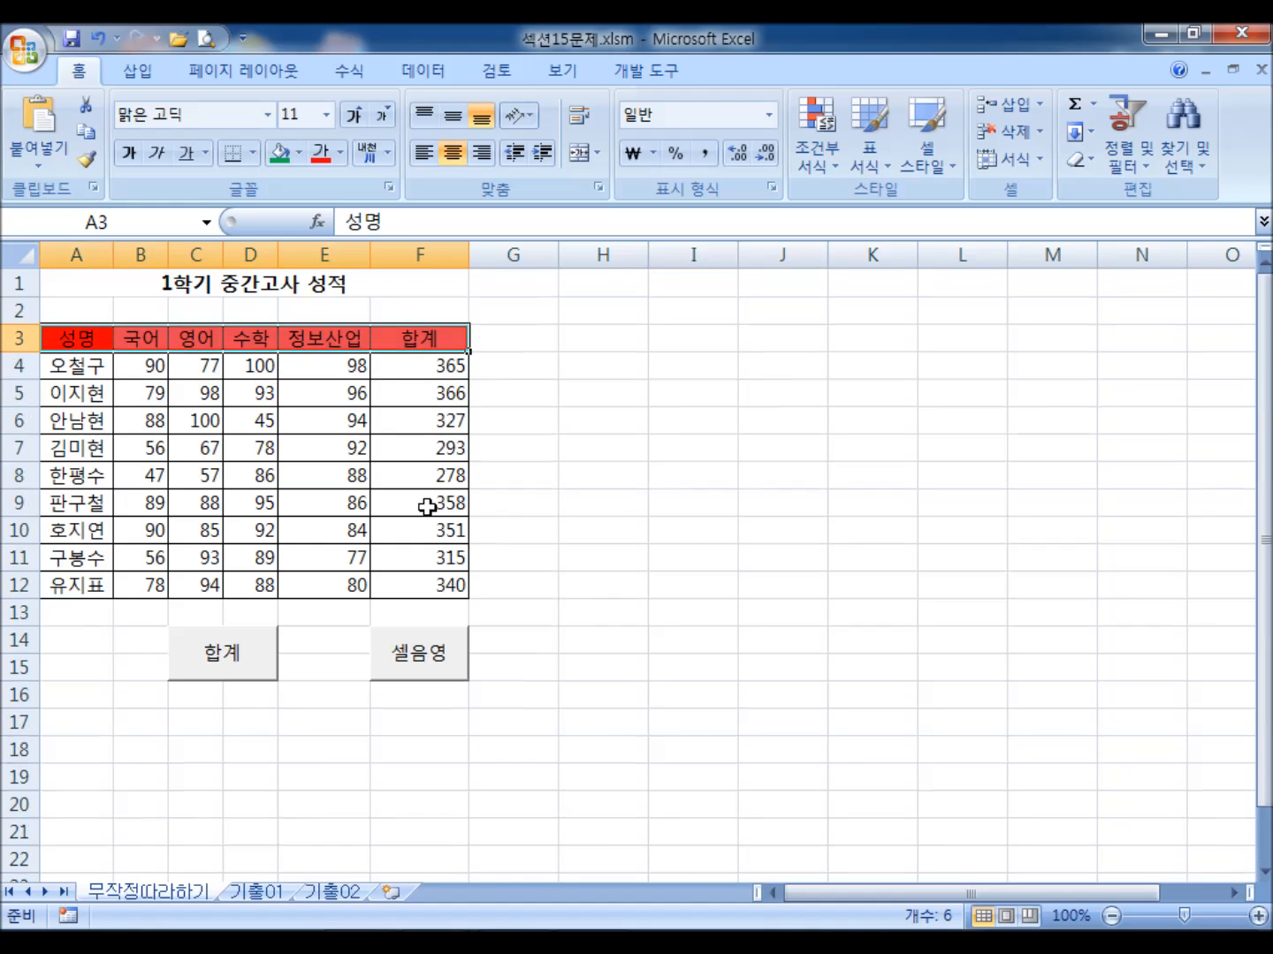
pyautogui.click(680, 501)
# - Remove the fill colour from the header cells A3:F3 (채우기 없음)
pyautogui.moveTo(74, 334); pyautogui.dragTo(418, 334)
pyautogui.click(300, 152)
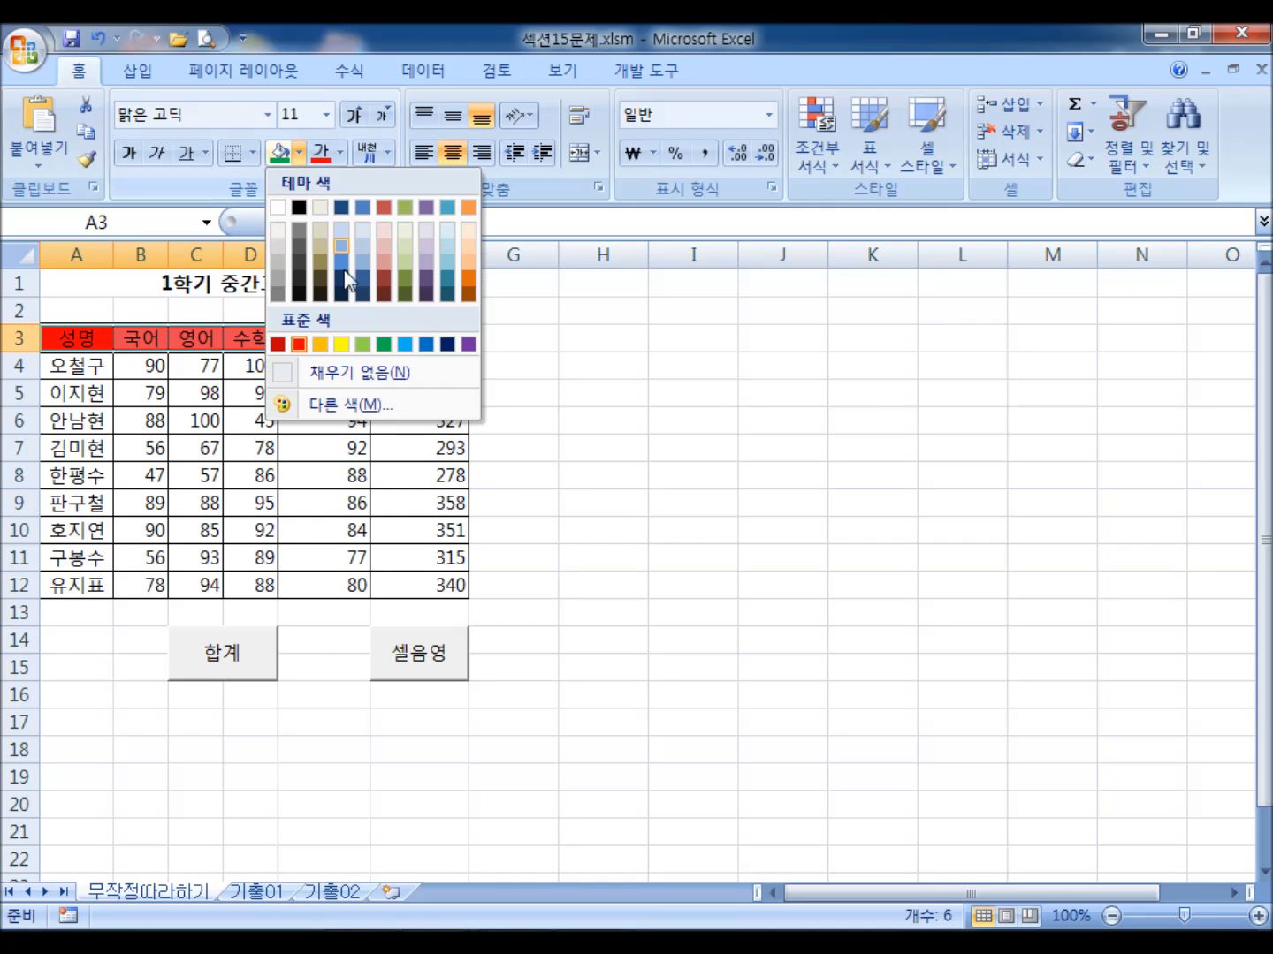
pyautogui.click(380, 370)
pyautogui.click(693, 419)
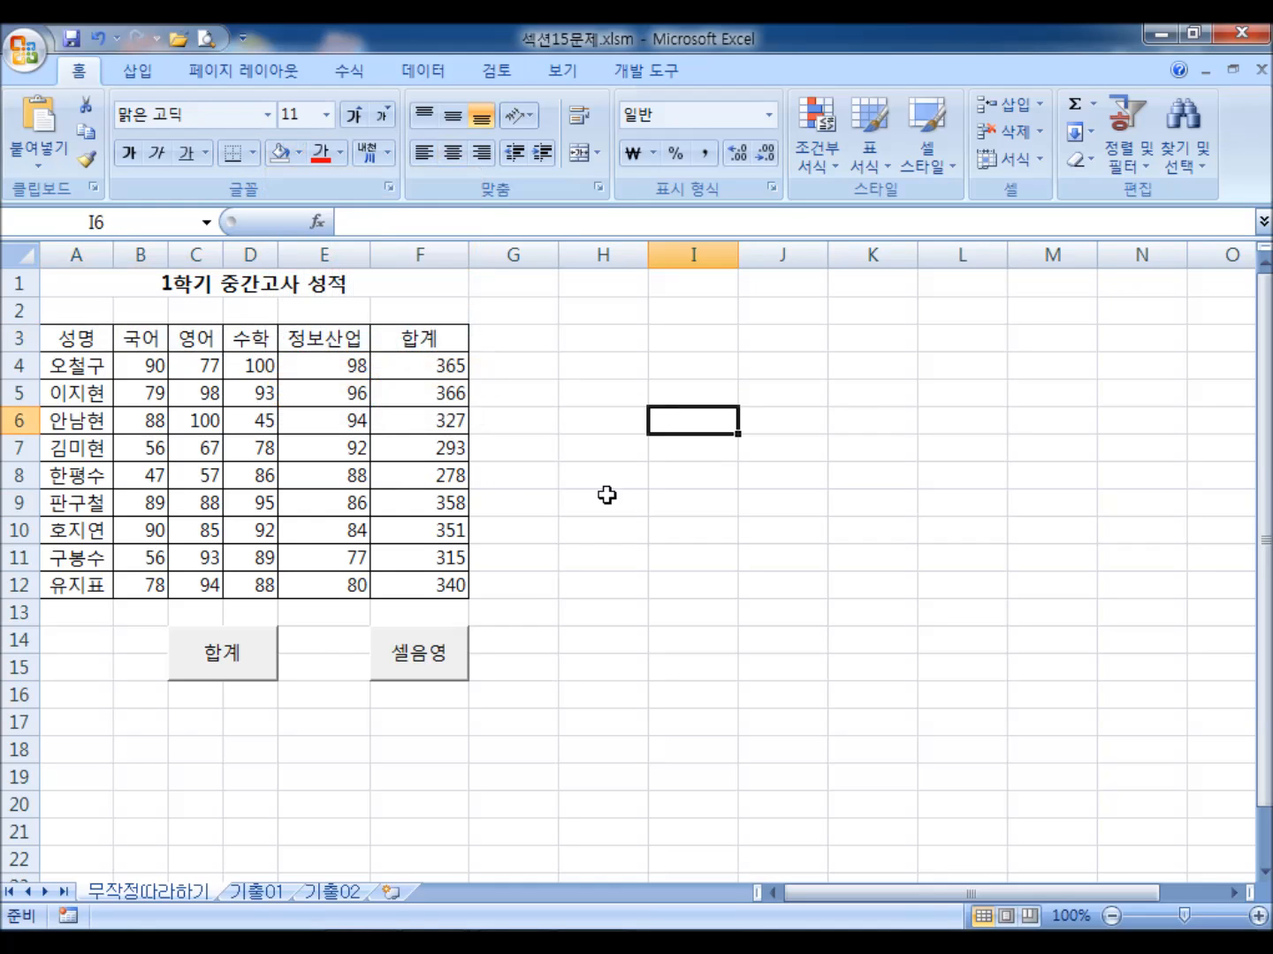
# - Run the 셀음영 macro from its button on the unfilled header row and deselect the range
pyautogui.click(451, 655)
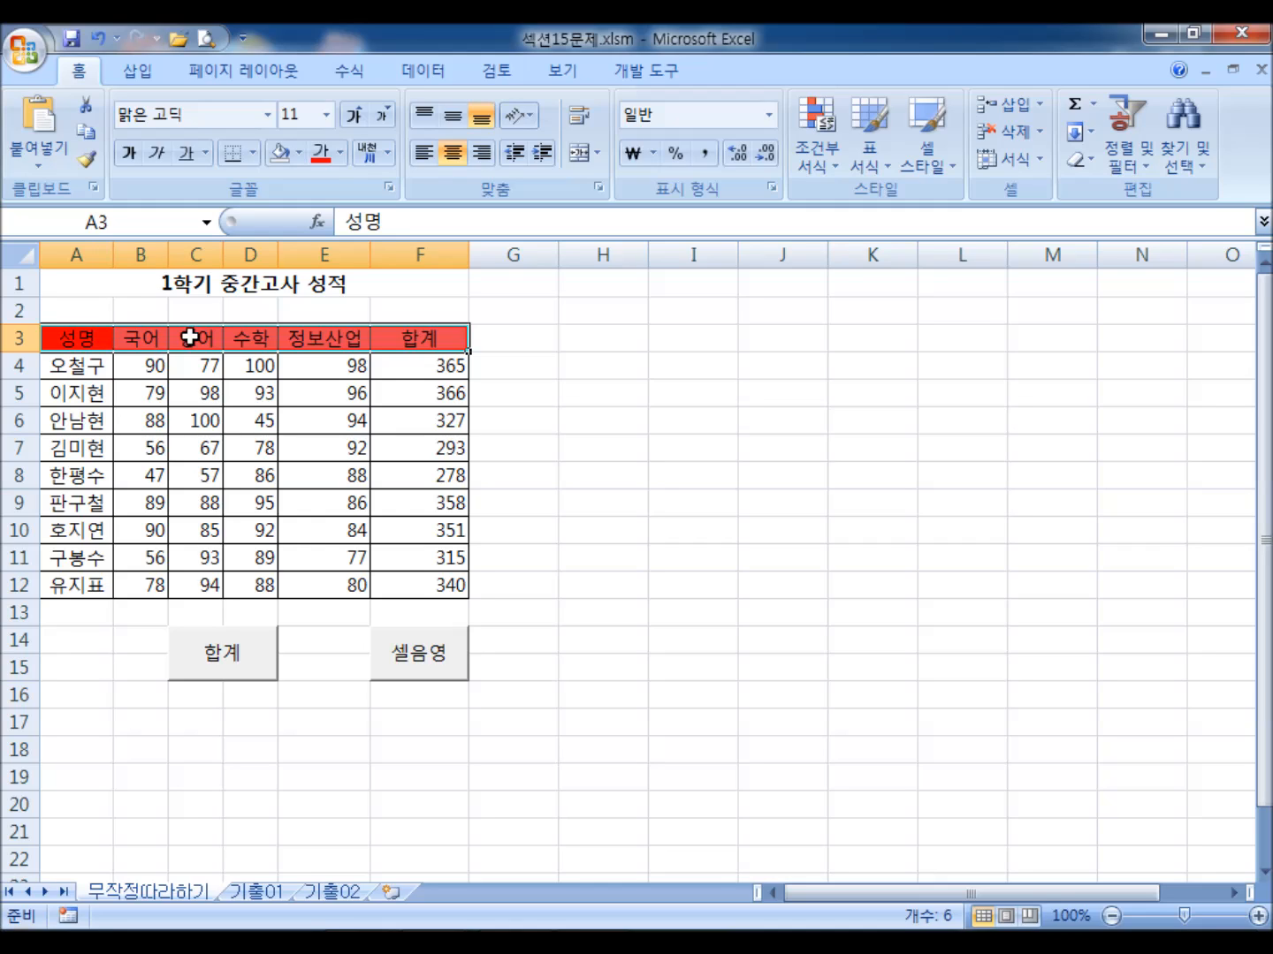
pyautogui.click(239, 400)
# - Switch to the 기출01 sheet and examine its salary table
pyautogui.click(652, 71)
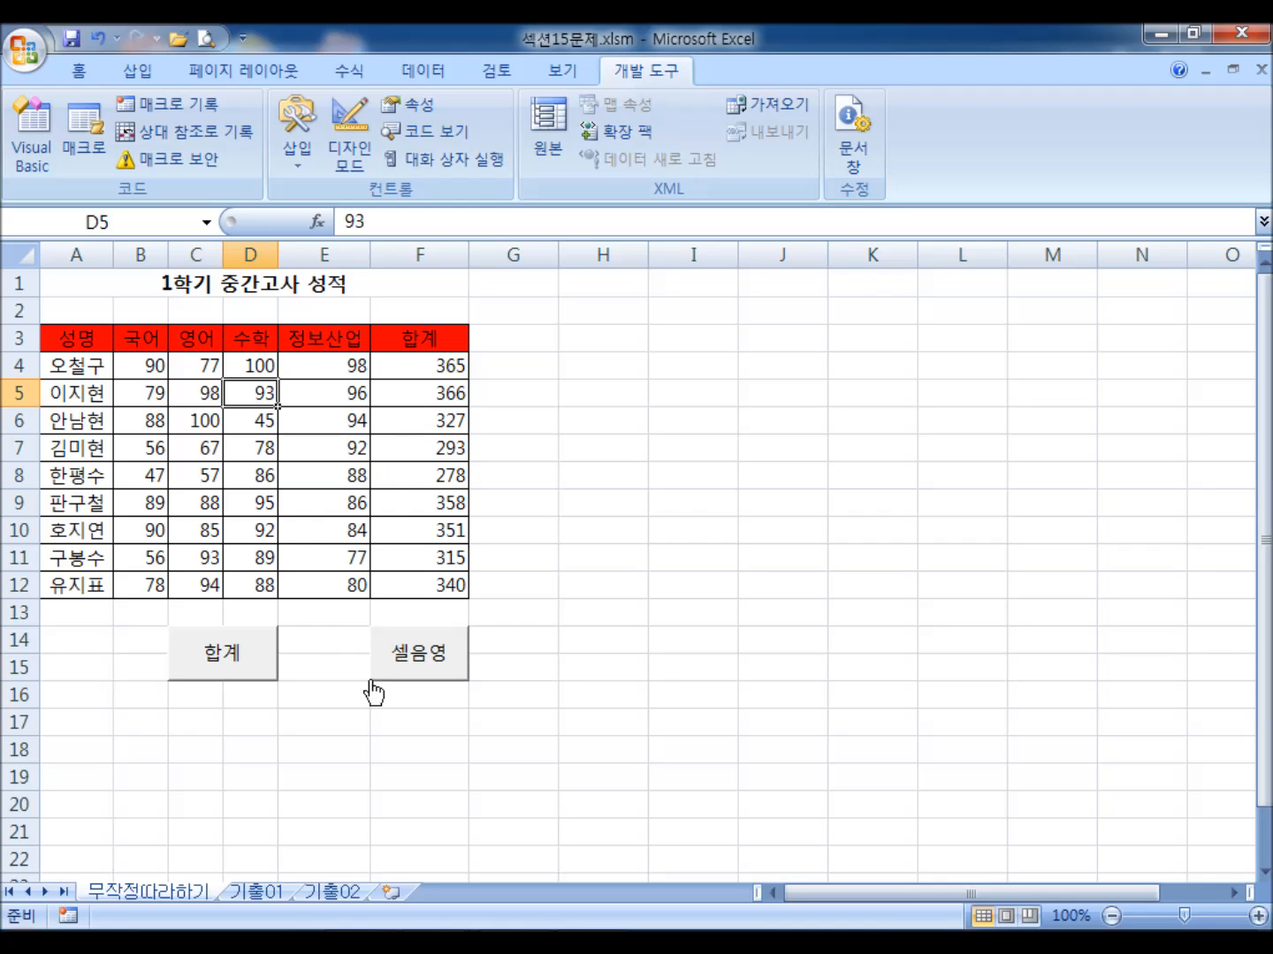
pyautogui.click(270, 893)
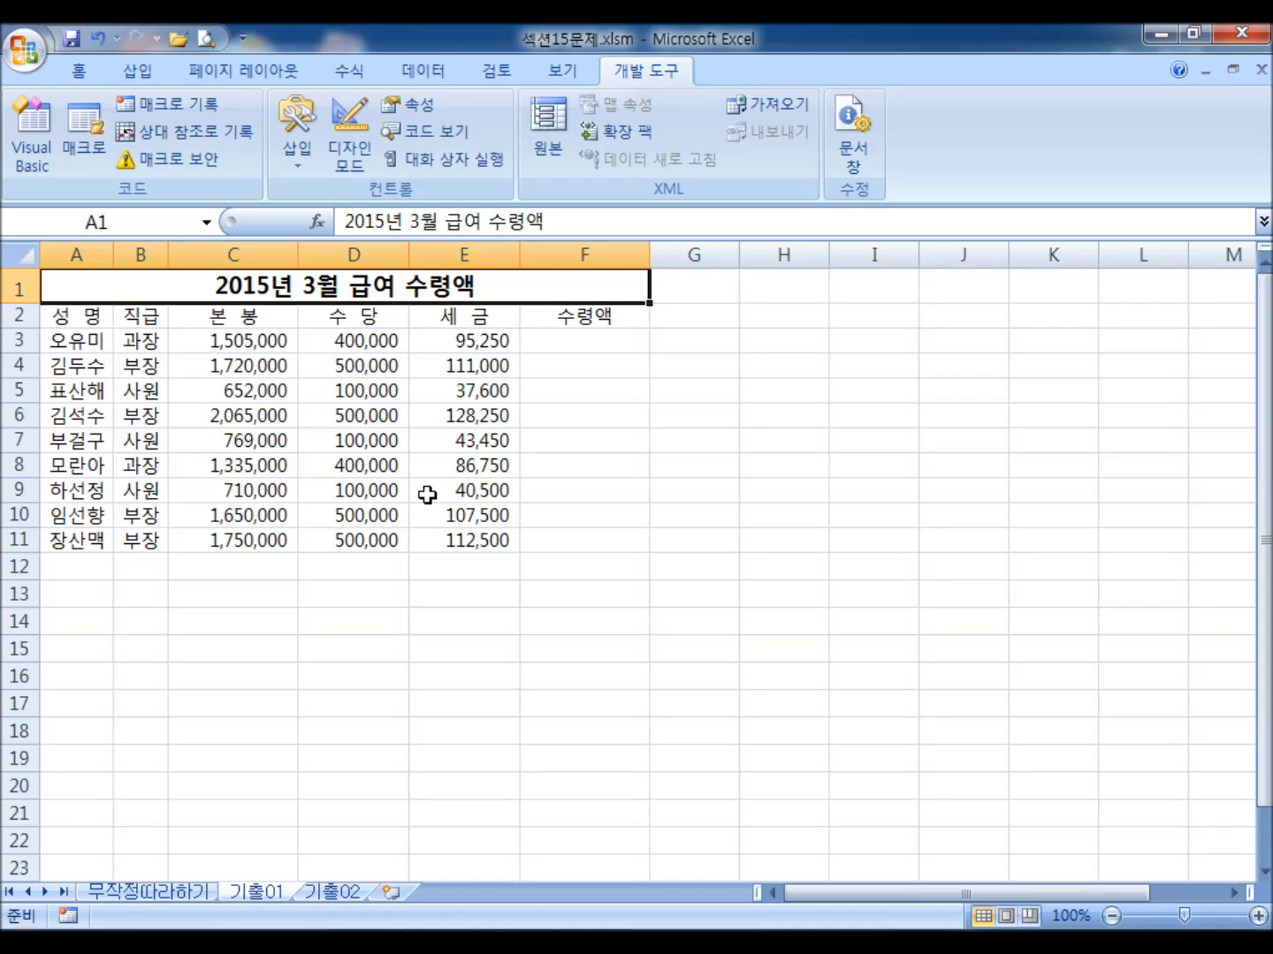
pyautogui.click(707, 466)
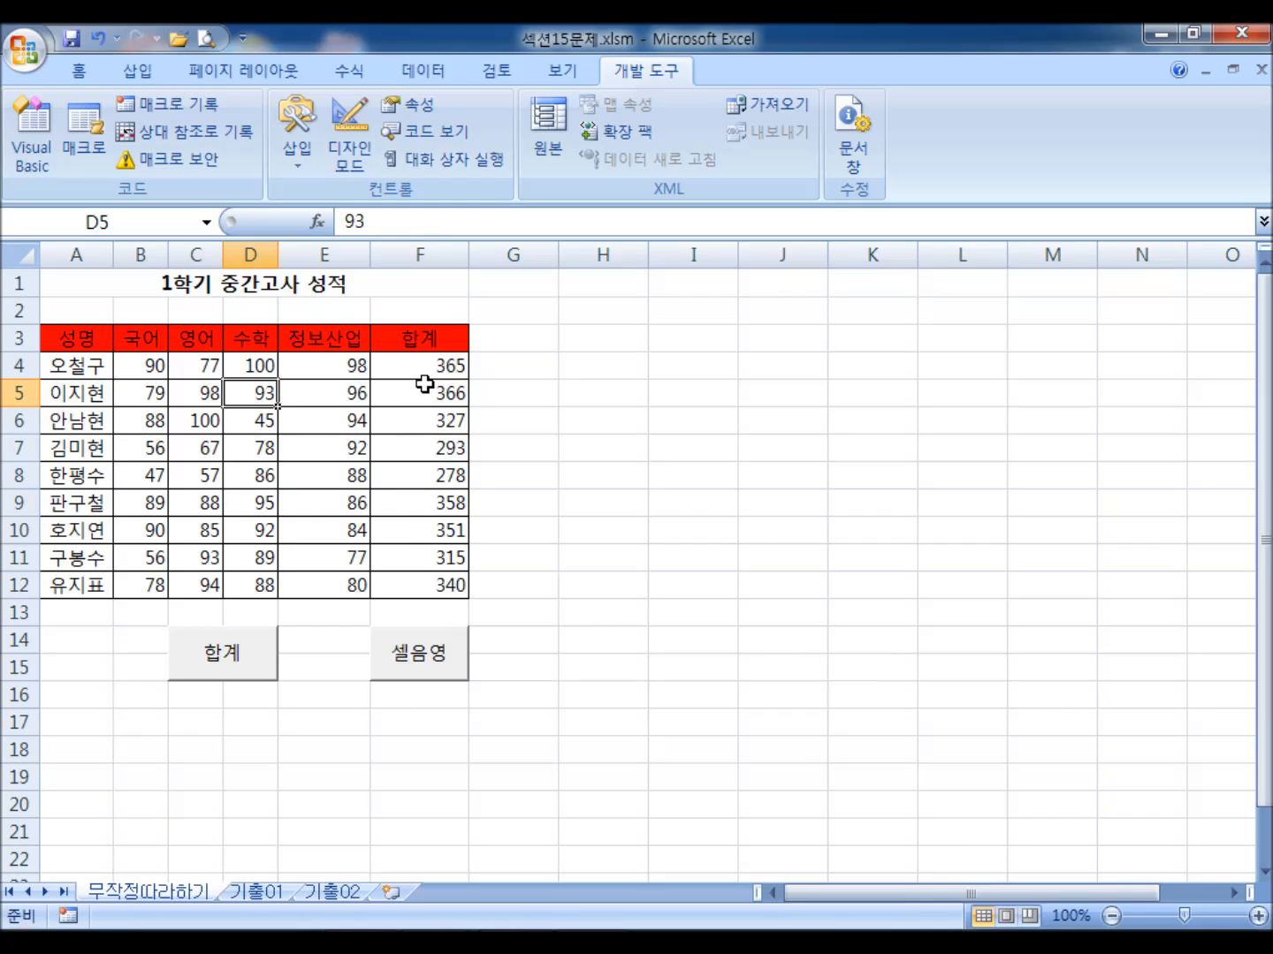
# - Replace the 합계 values in F4:F12 with an AutoSum formula =SUM(B4:E4) in F4, filled down to F12
pyautogui.moveTo(424, 365); pyautogui.dragTo(424, 583)
pyautogui.press('Delete')
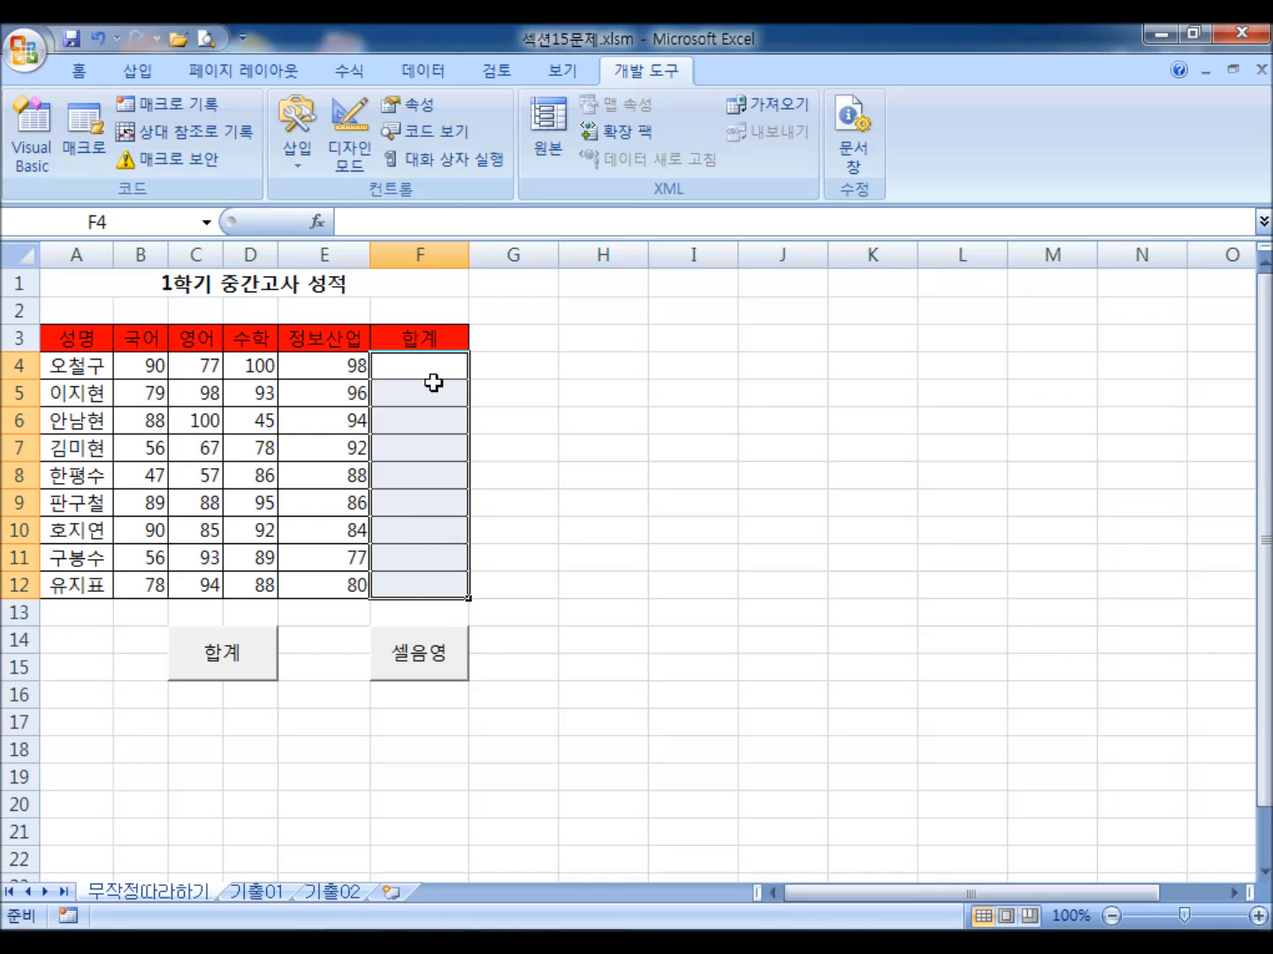
pyautogui.click(421, 369)
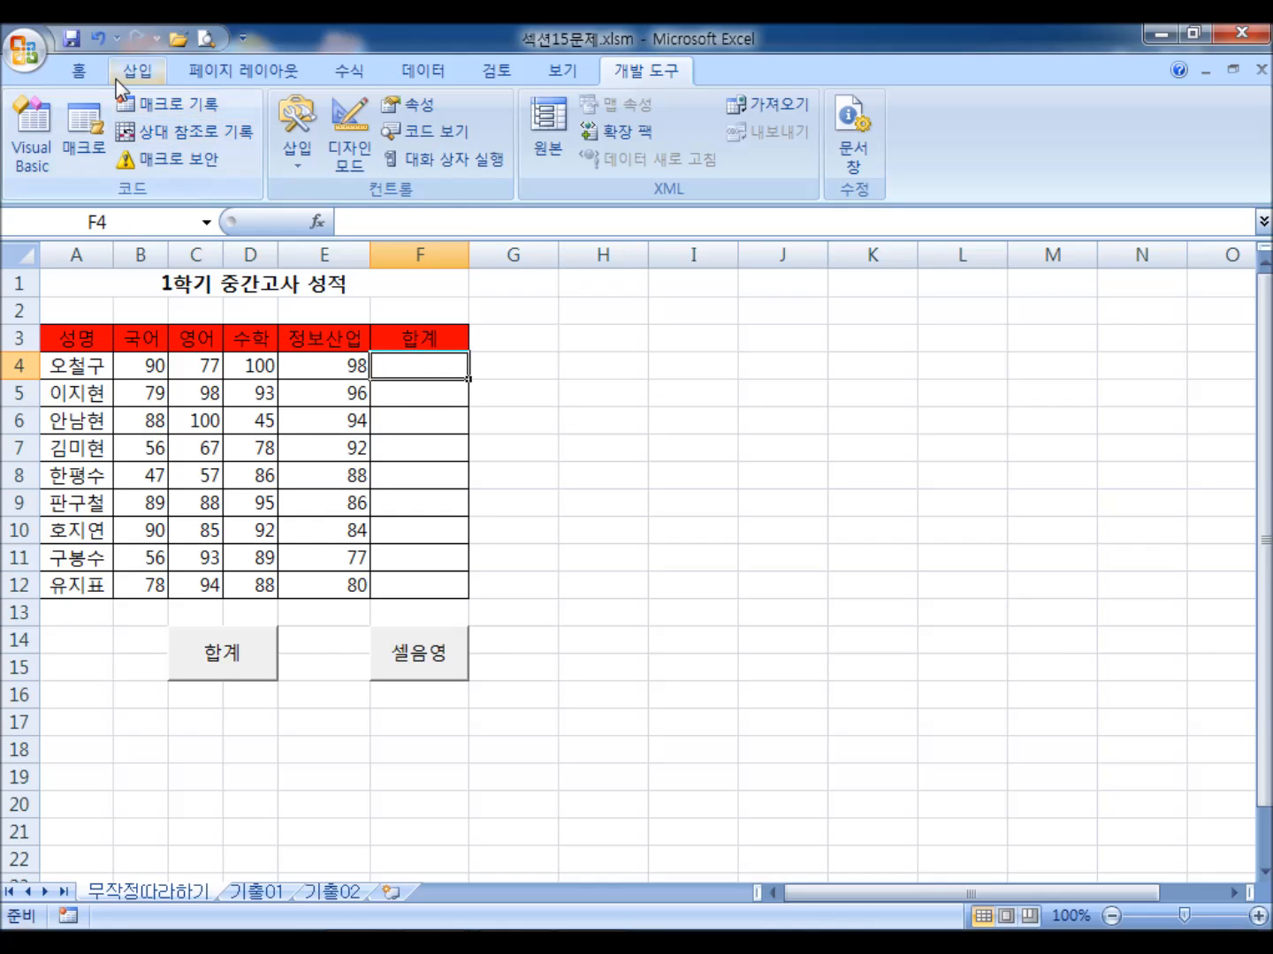
pyautogui.click(84, 72)
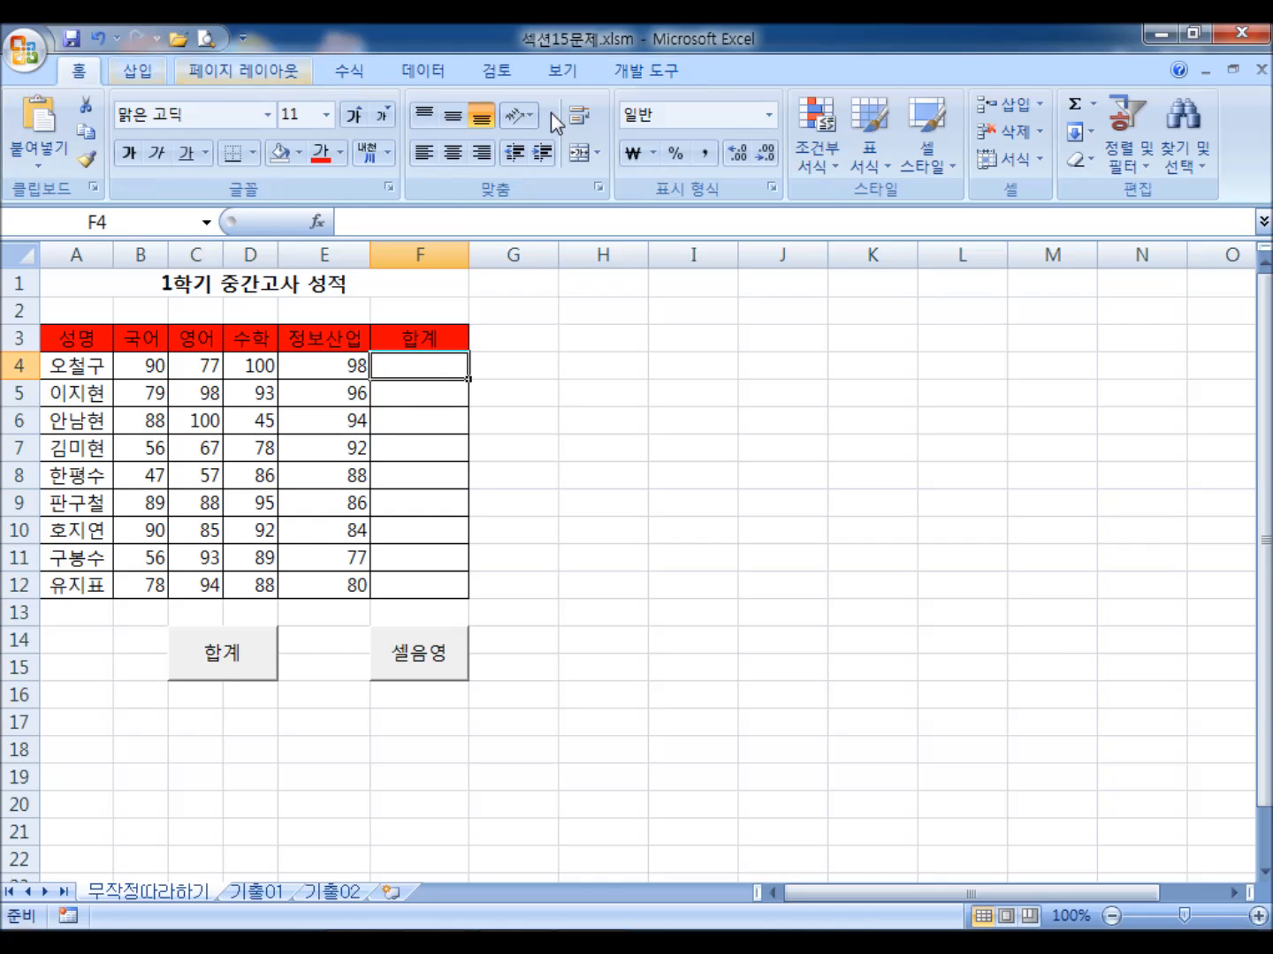
pyautogui.click(1072, 105)
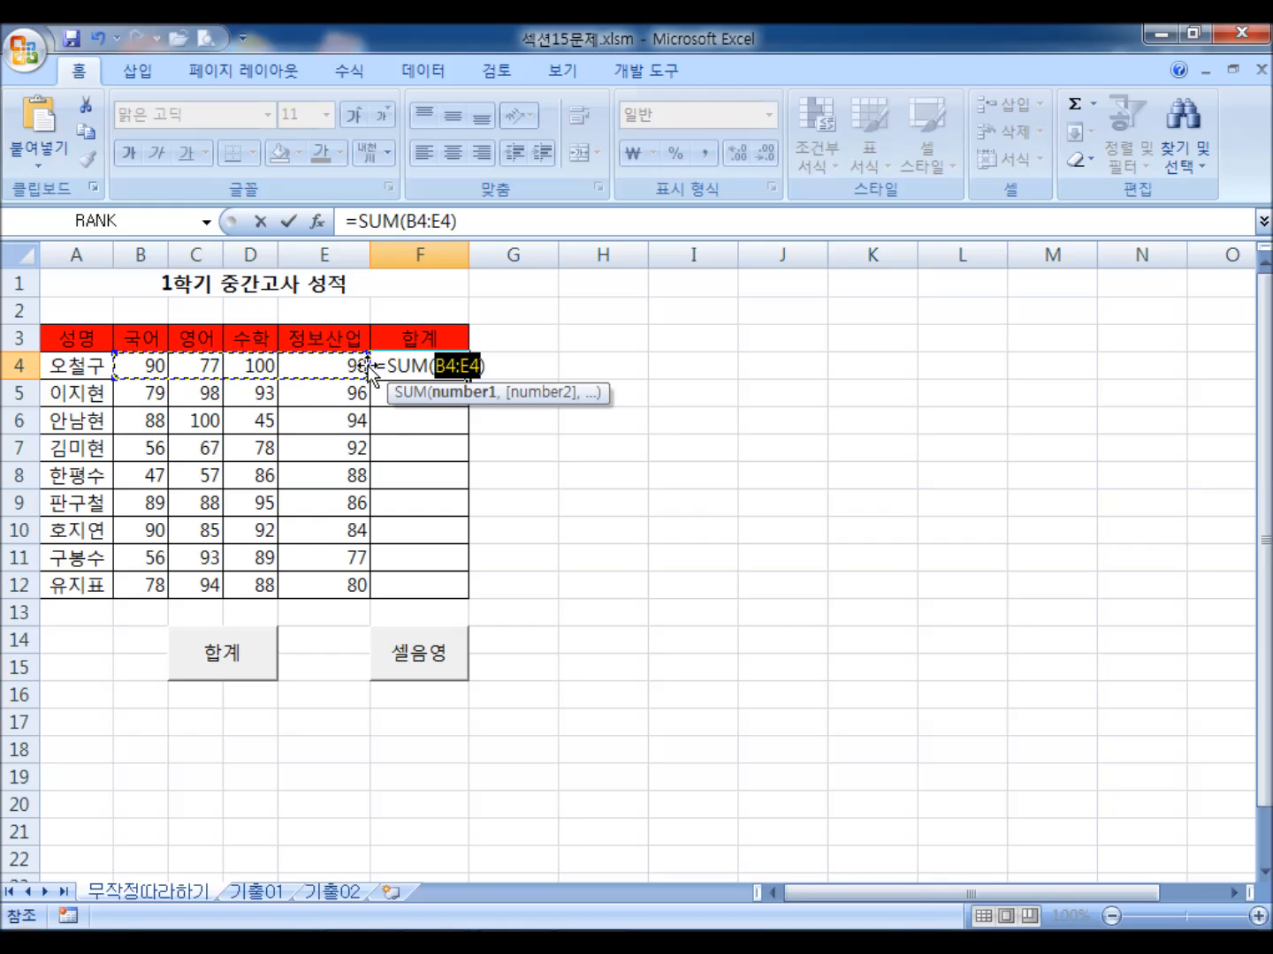
pyautogui.press('Return')
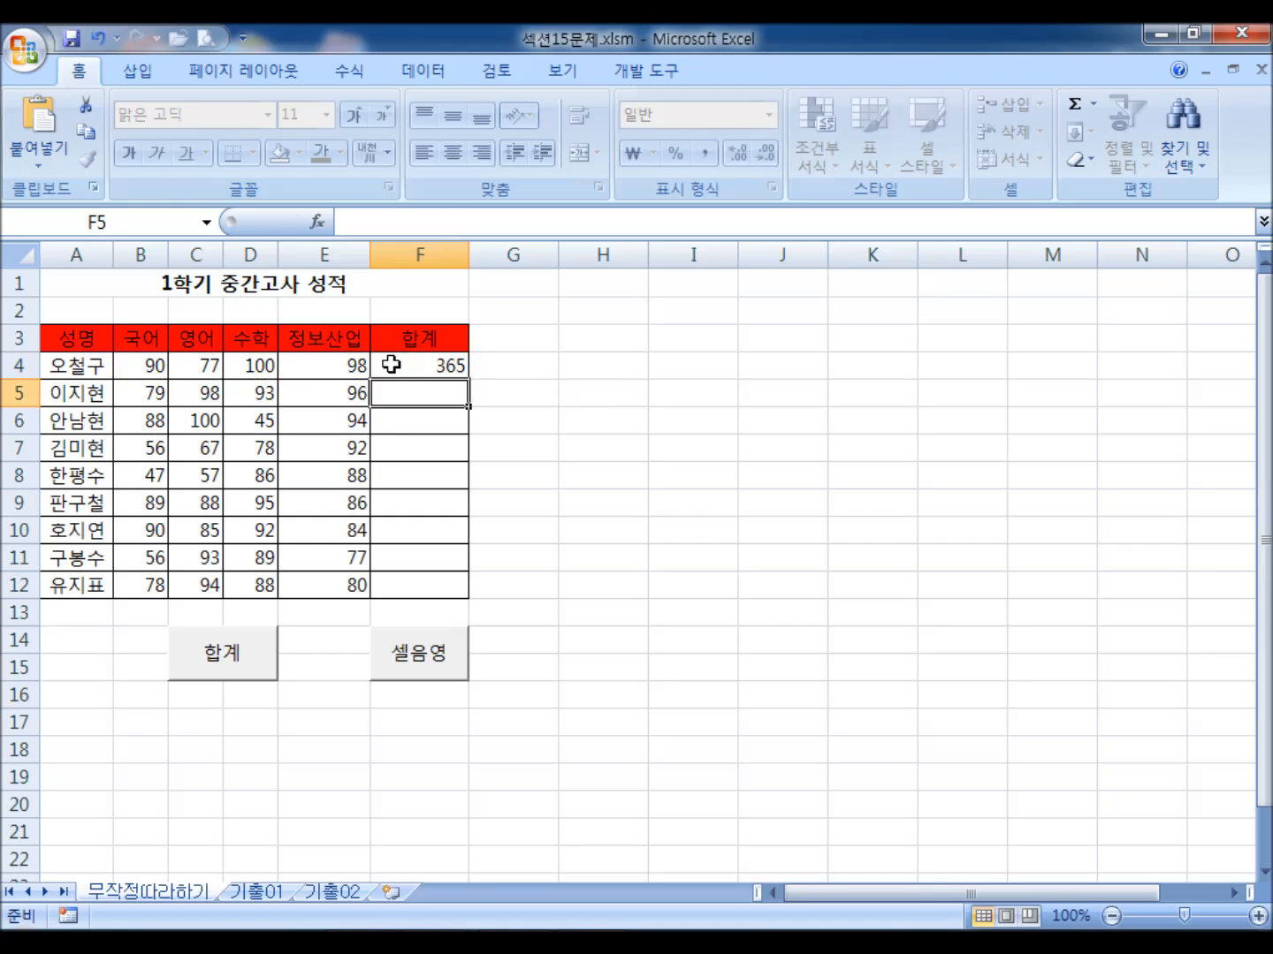
pyautogui.click(425, 359)
pyautogui.moveTo(468, 378); pyautogui.dragTo(465, 597)
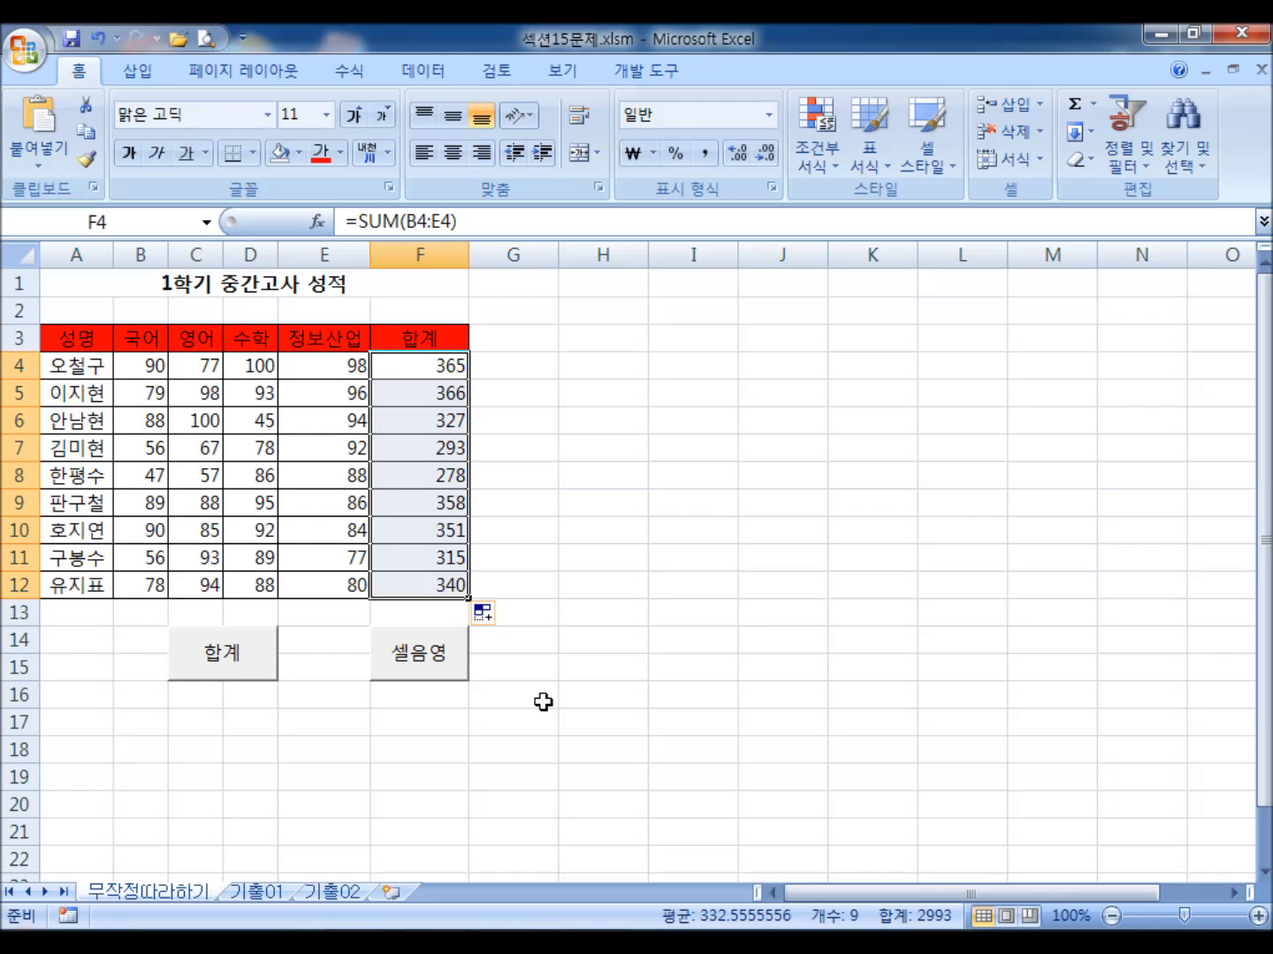
# - Clear the totals in F4:F12 and recreate them all at once by applying AutoSum to the empty range F4:F12
pyautogui.click(606, 718)
pyautogui.moveTo(426, 359); pyautogui.dragTo(412, 585)
pyautogui.press('Delete')
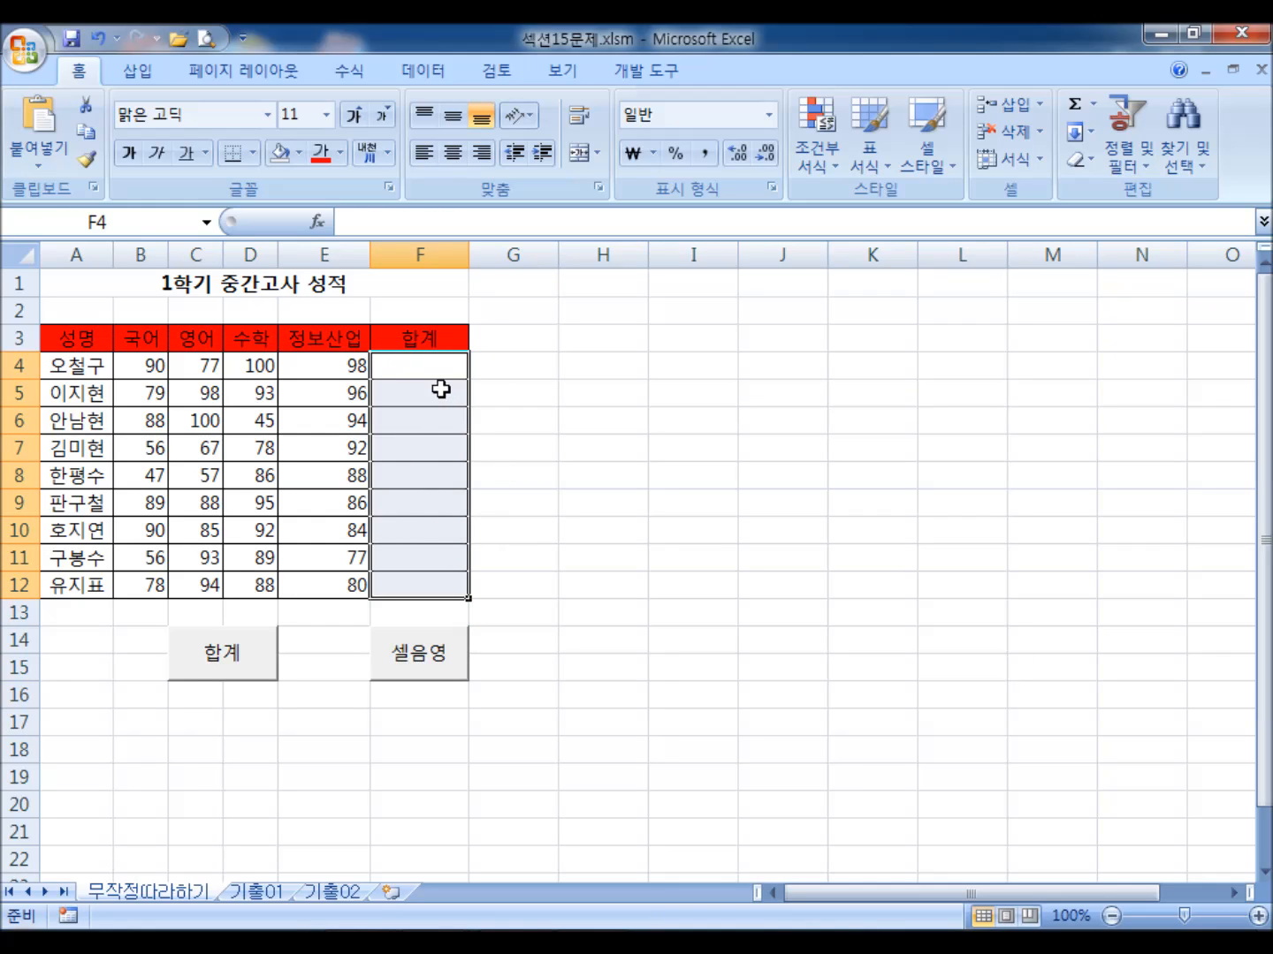
pyautogui.click(413, 364)
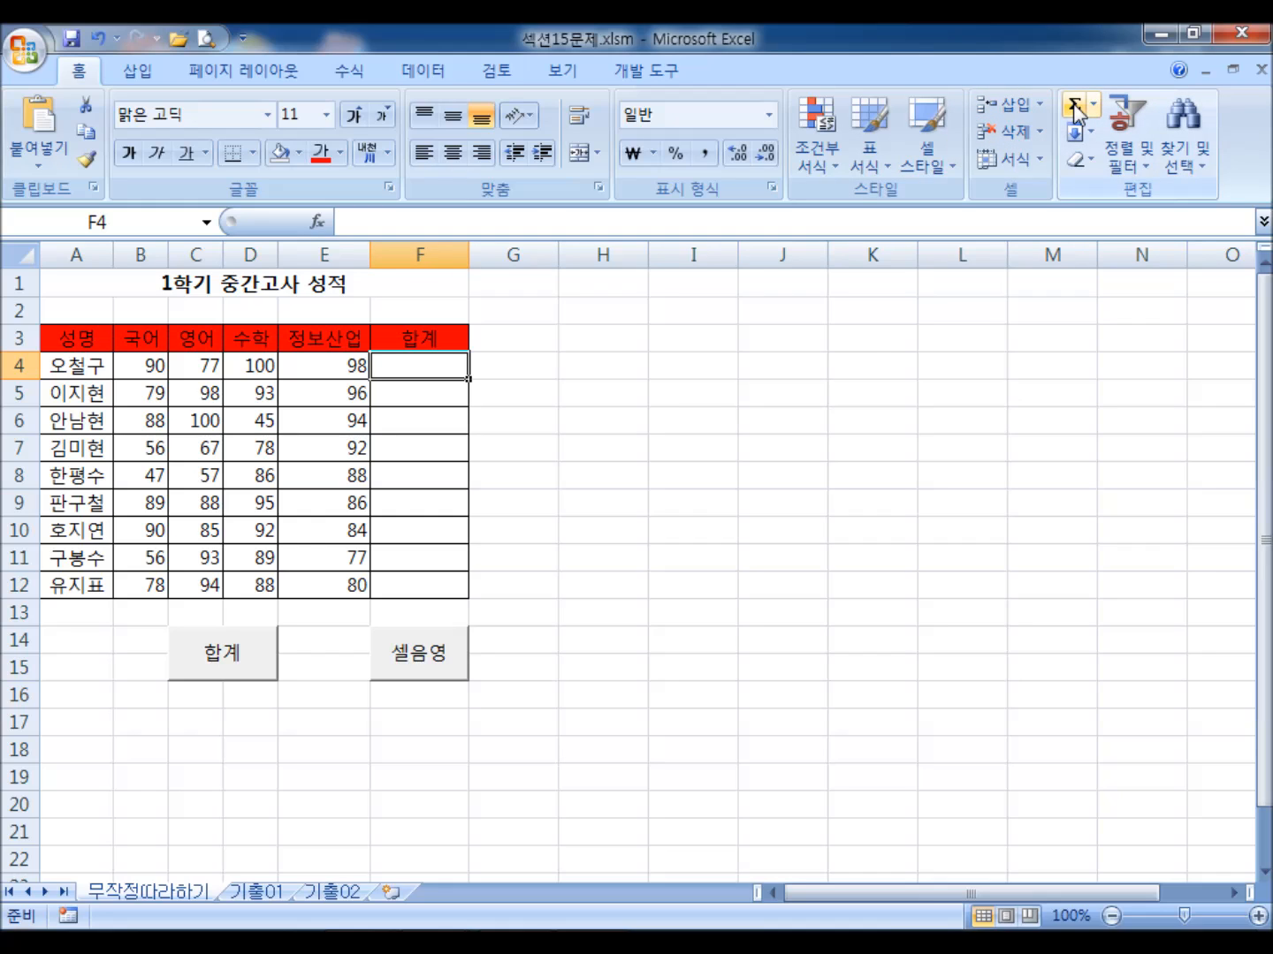
pyautogui.moveTo(446, 362); pyautogui.dragTo(443, 584)
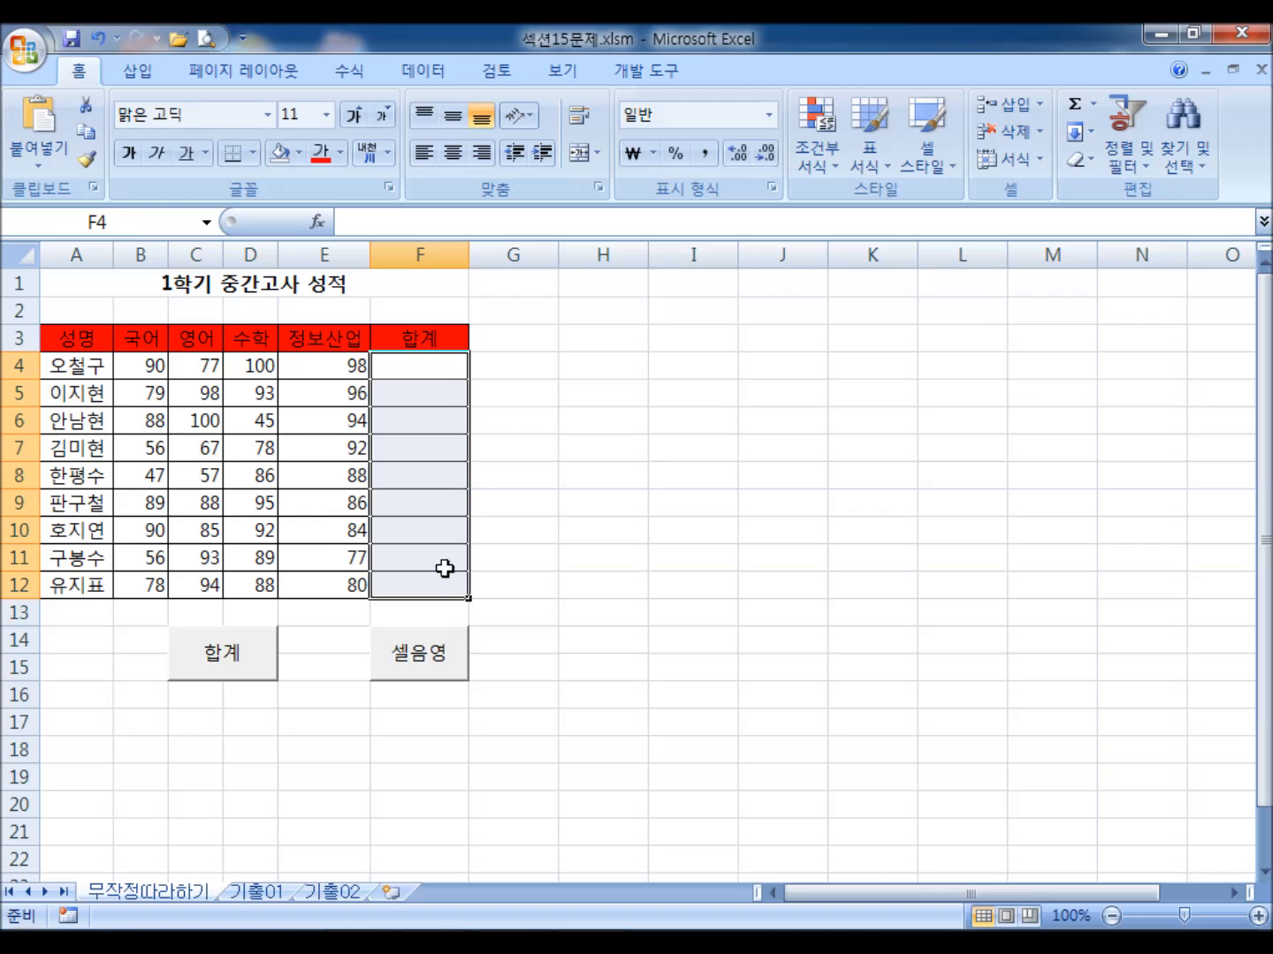
pyautogui.moveTo(435, 361); pyautogui.dragTo(431, 588)
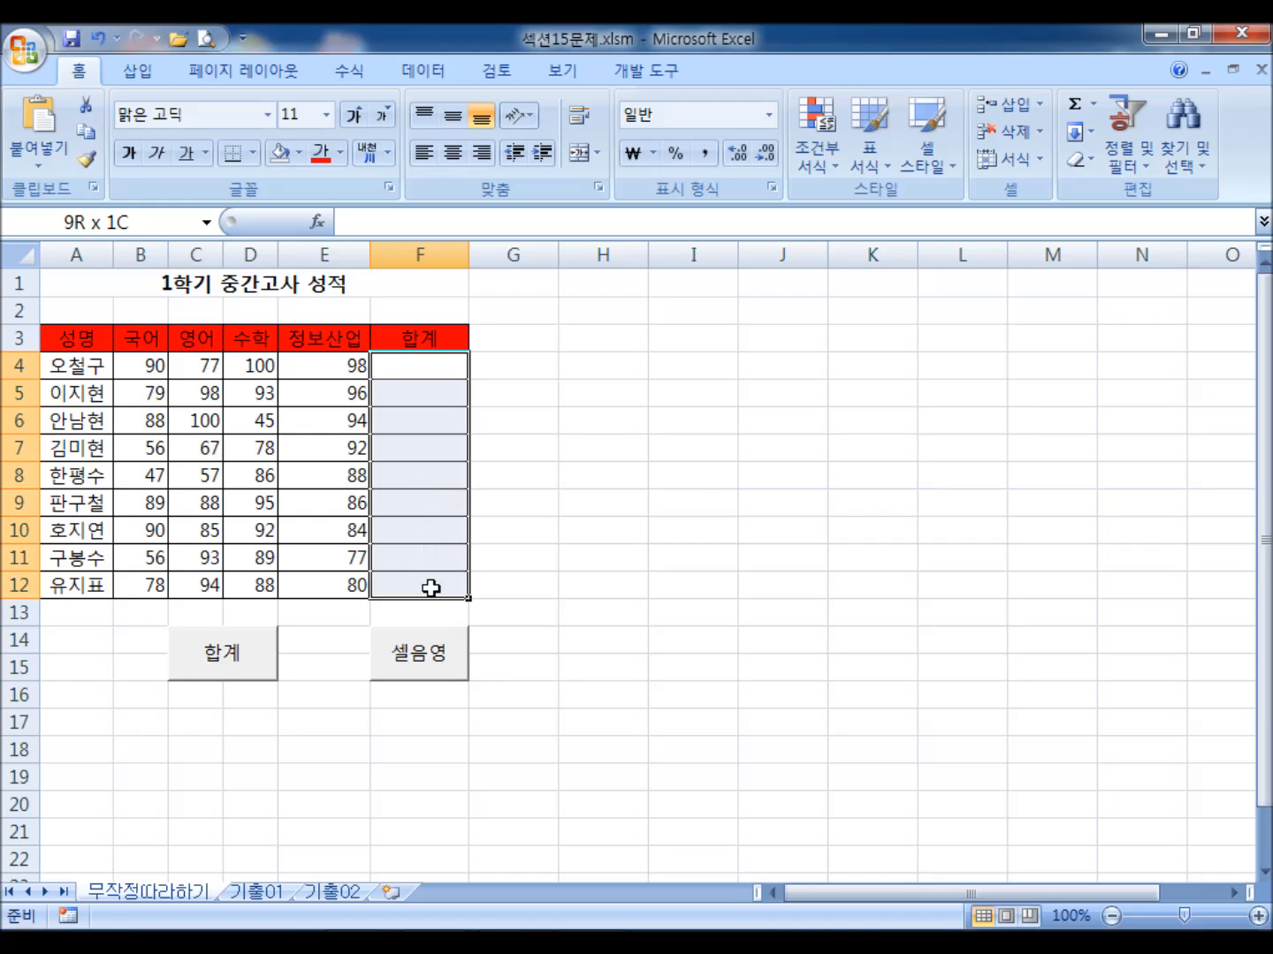
pyautogui.click(1074, 108)
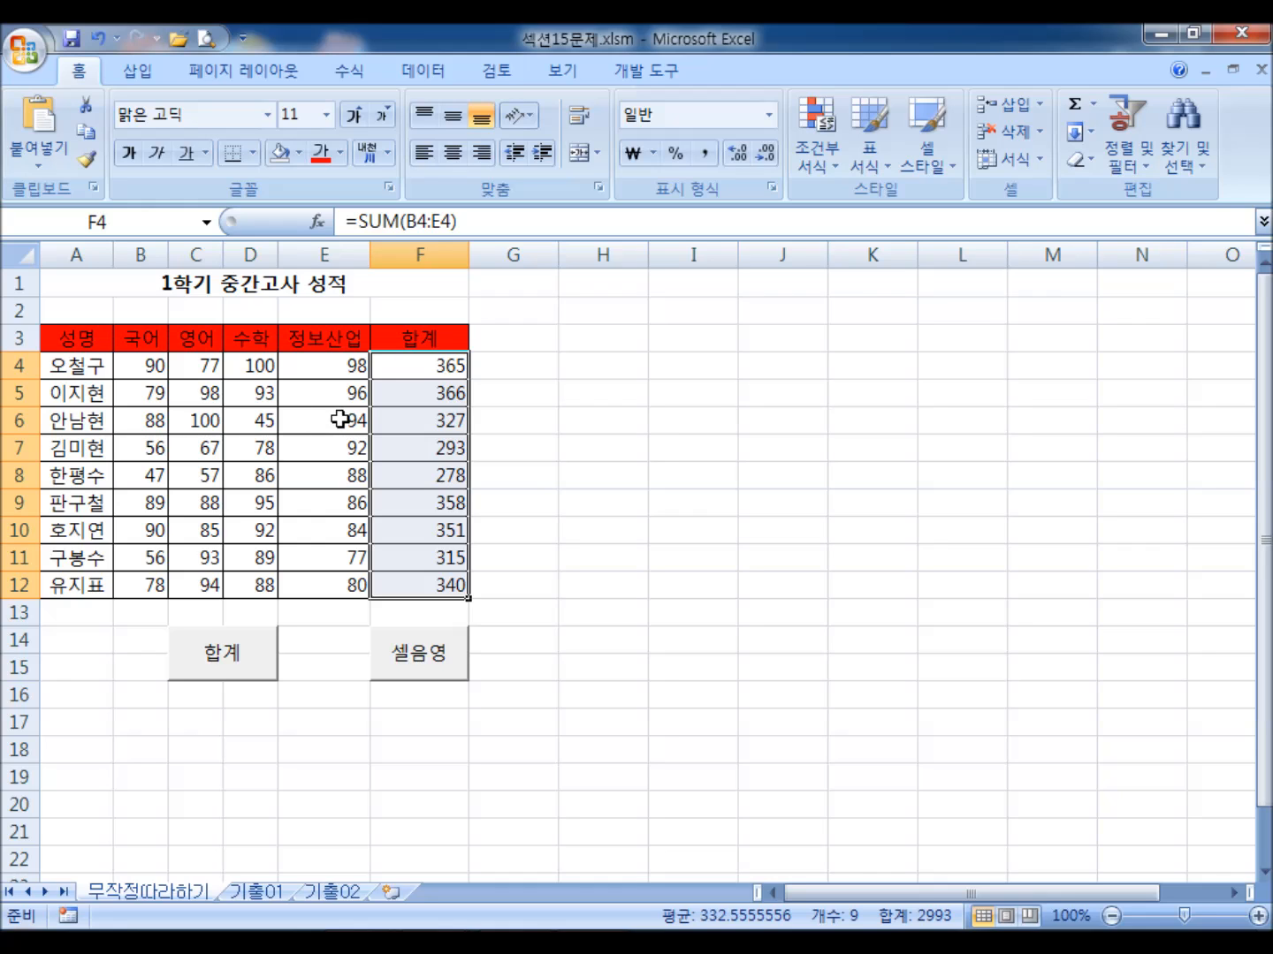
# - Clear F4:F12 and recalculate the totals by applying AutoSum to the scores and empty total column, B4:F12
pyautogui.press('Delete')
pyautogui.moveTo(149, 363); pyautogui.dragTo(446, 584)
pyautogui.click(1074, 107)
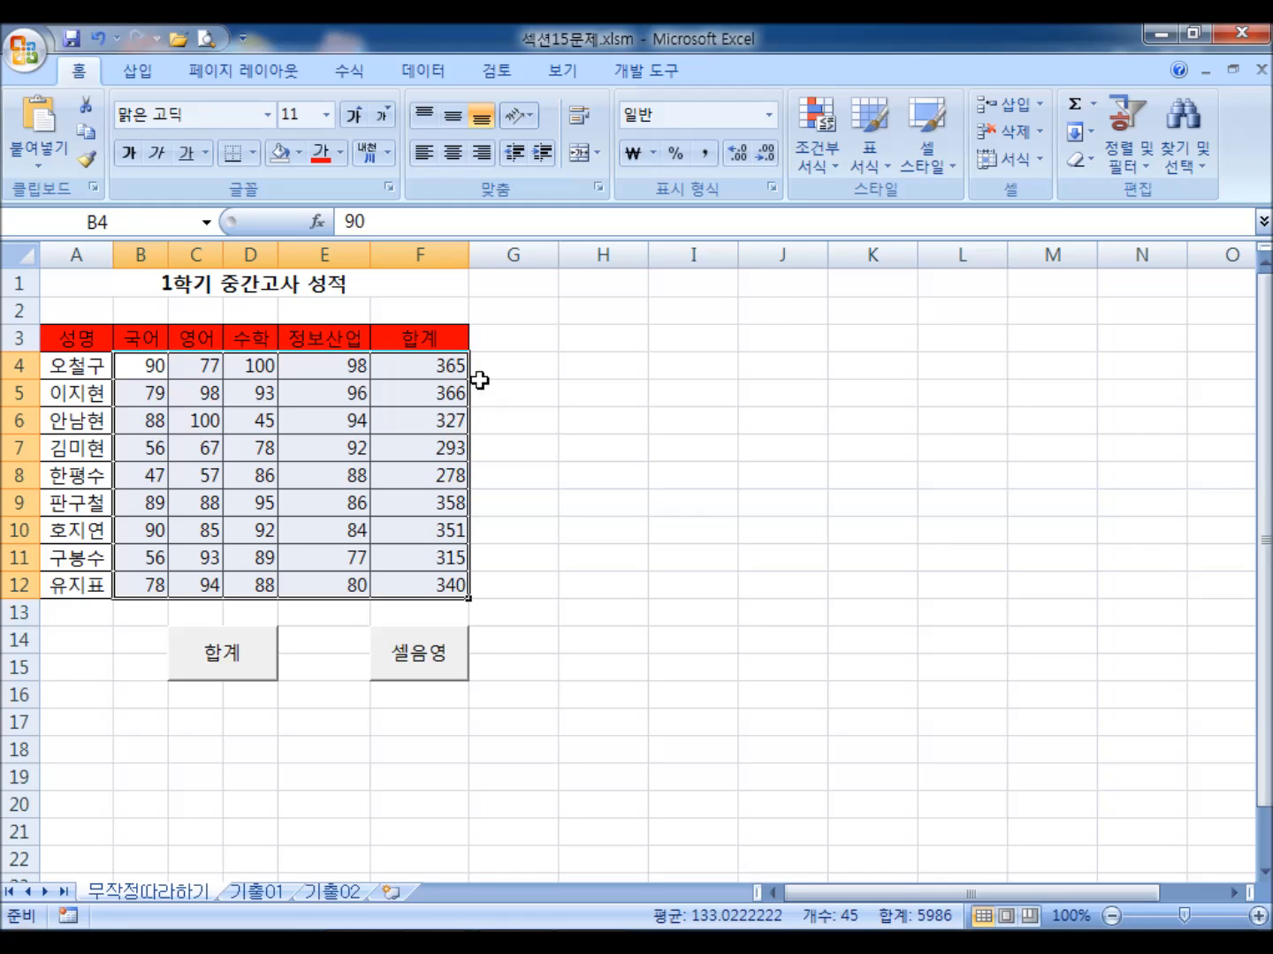
# - Clear the totals in F4:F12 and enter an AutoSum total in F4 only
pyautogui.moveTo(433, 361); pyautogui.dragTo(434, 583)
pyautogui.press('Delete')
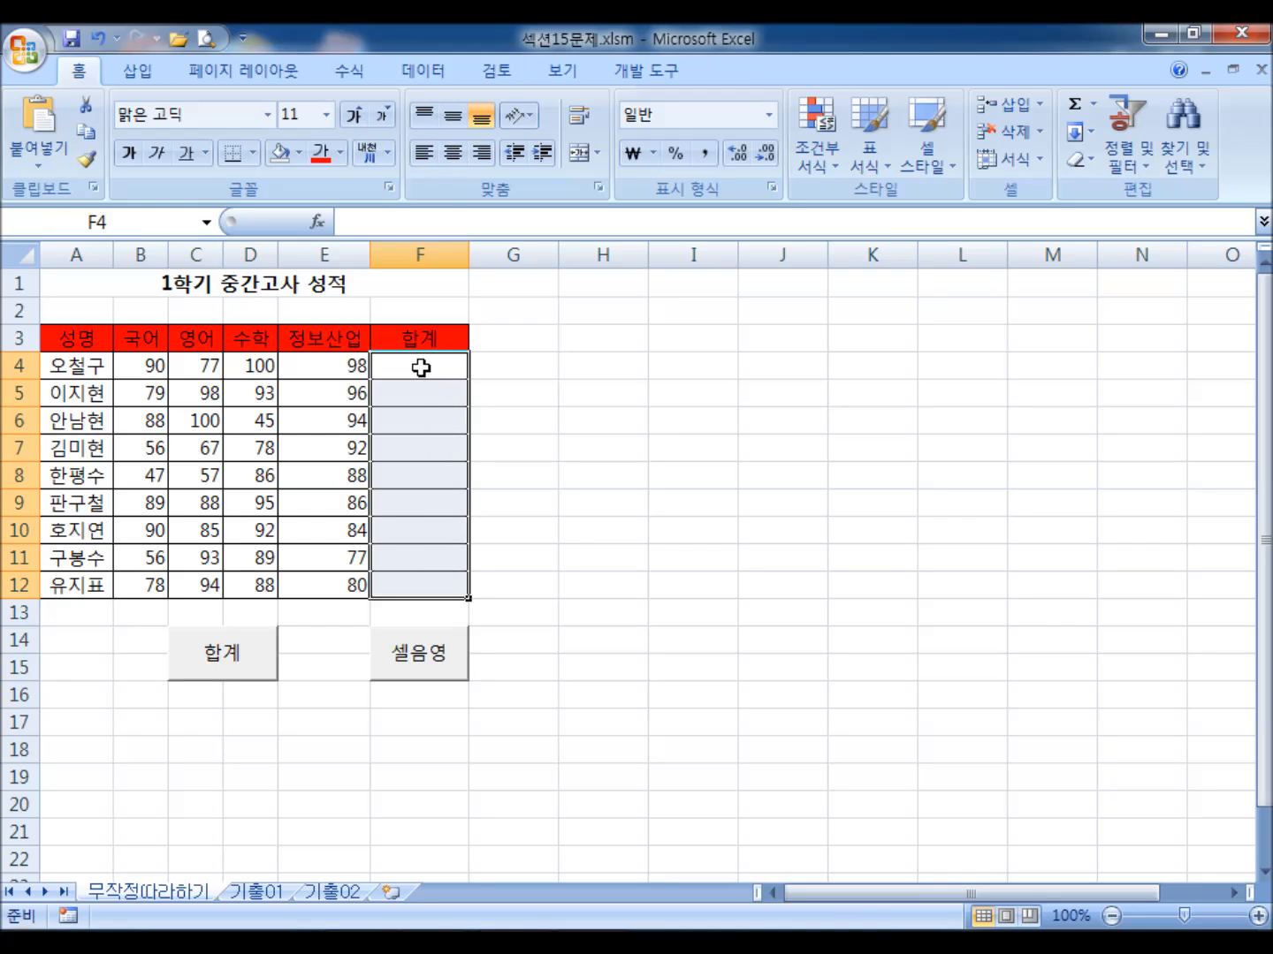
pyautogui.click(421, 366)
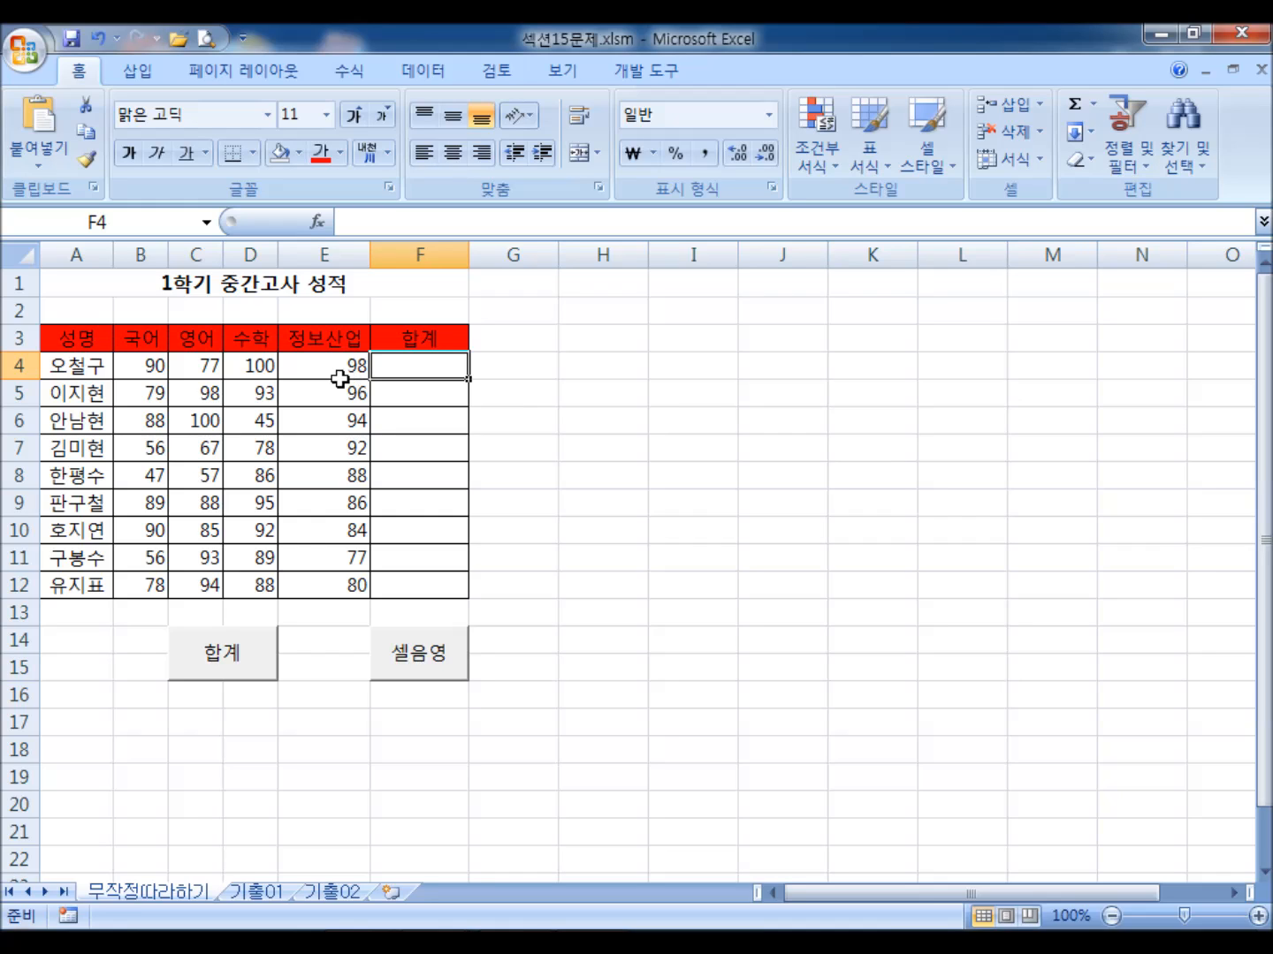
pyautogui.click(1074, 104)
pyautogui.press('Return')
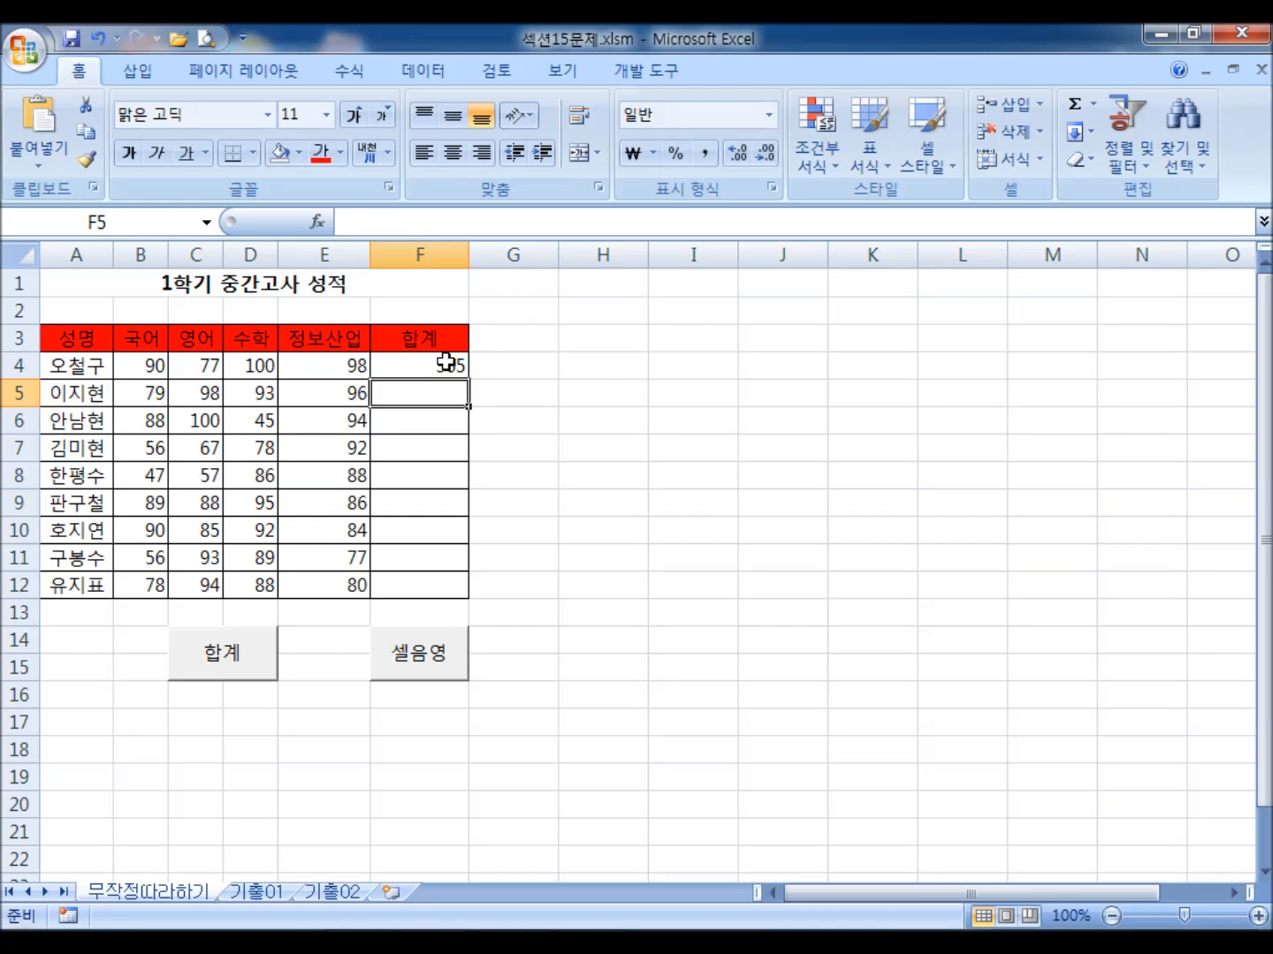
# - Delete the single total in F4 and total every student's row with AutoSum over B4:F12
pyautogui.click(434, 358)
pyautogui.press('Delete')
pyautogui.moveTo(156, 370); pyautogui.dragTo(419, 585)
pyautogui.click(1072, 106)
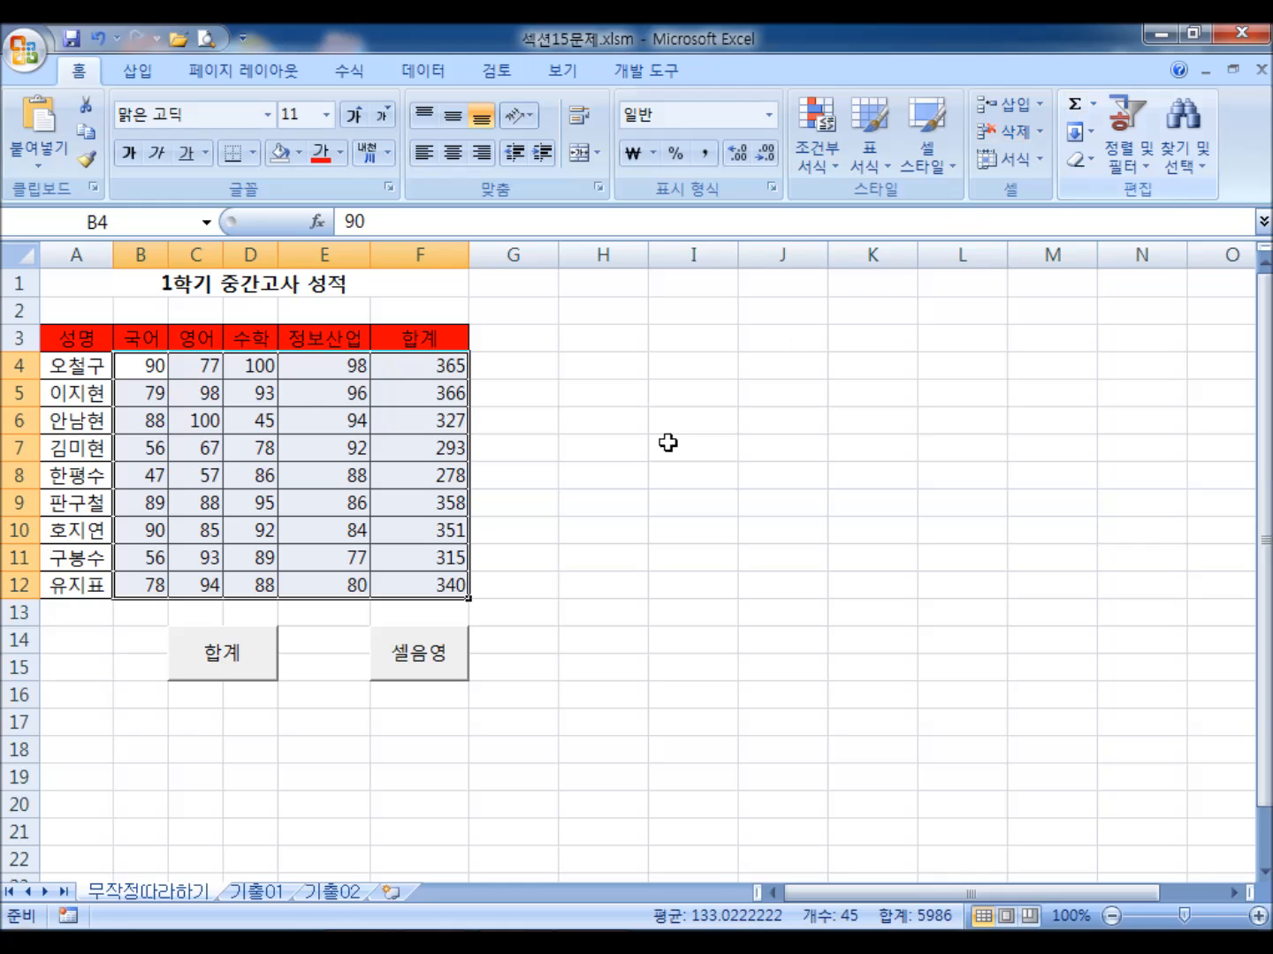
pyautogui.click(433, 619)
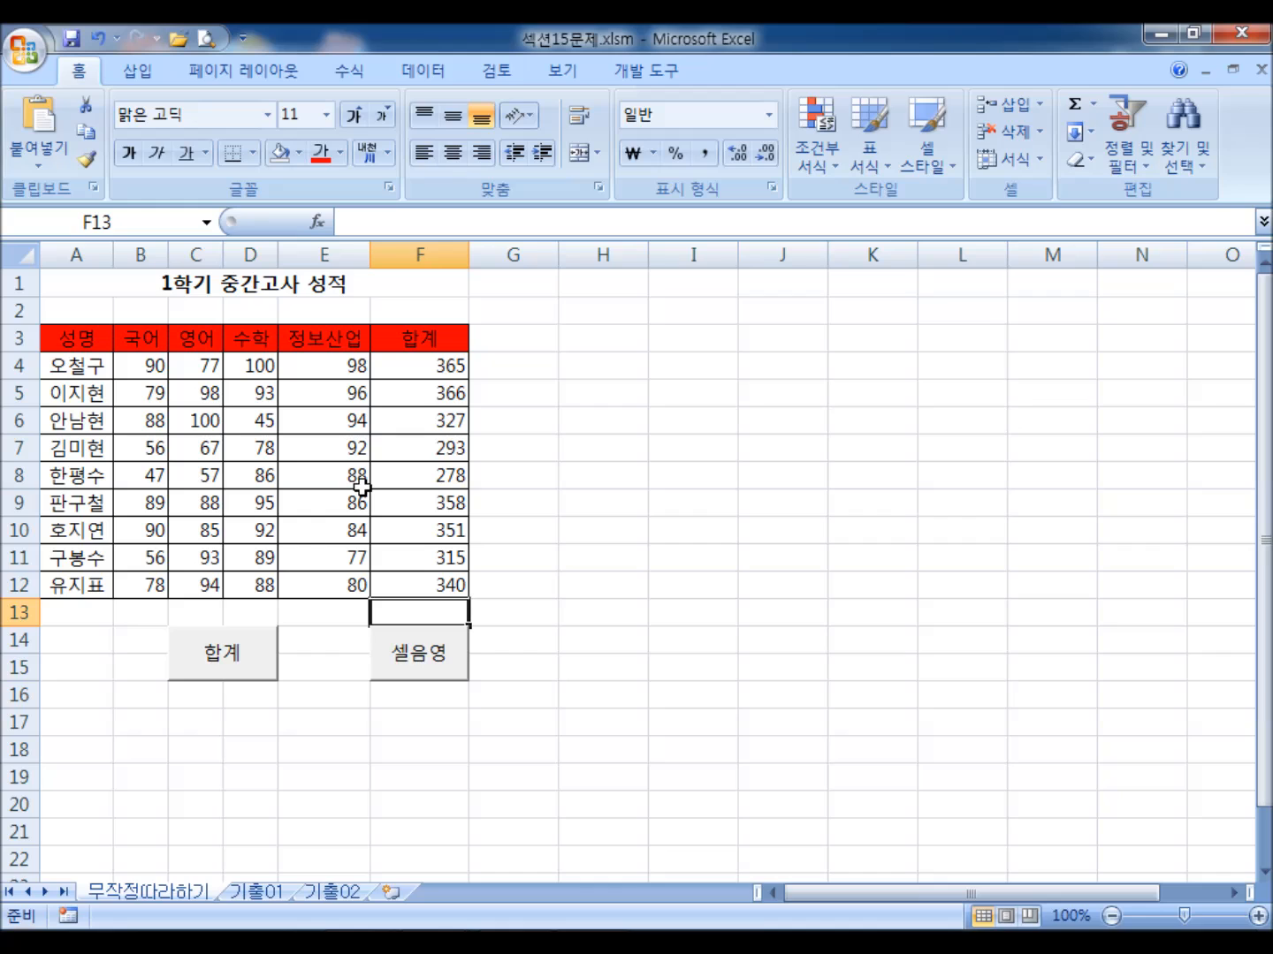
pyautogui.moveTo(158, 370); pyautogui.dragTo(410, 588)
pyautogui.click(861, 327)
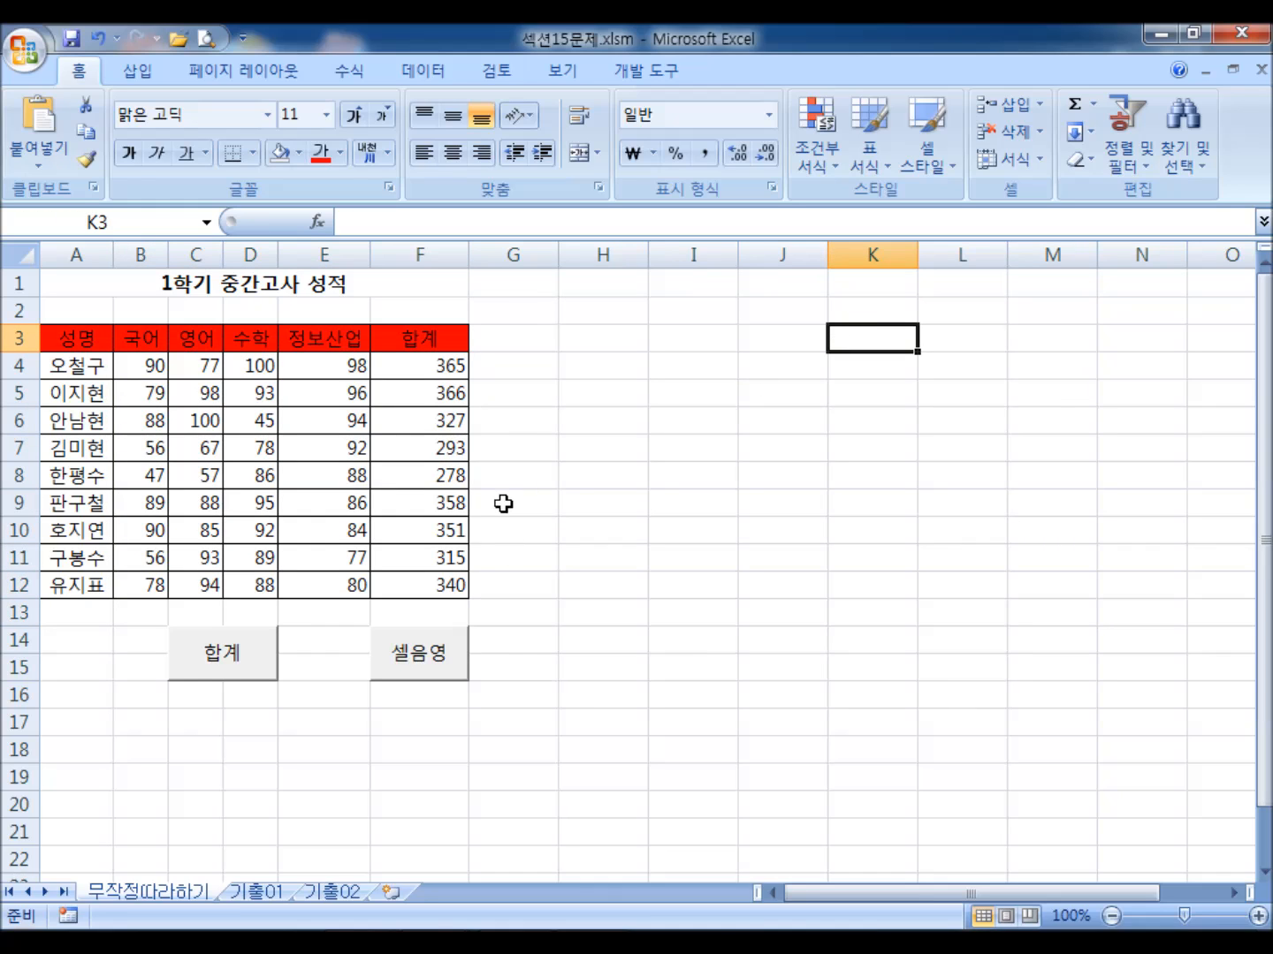
pyautogui.click(724, 491)
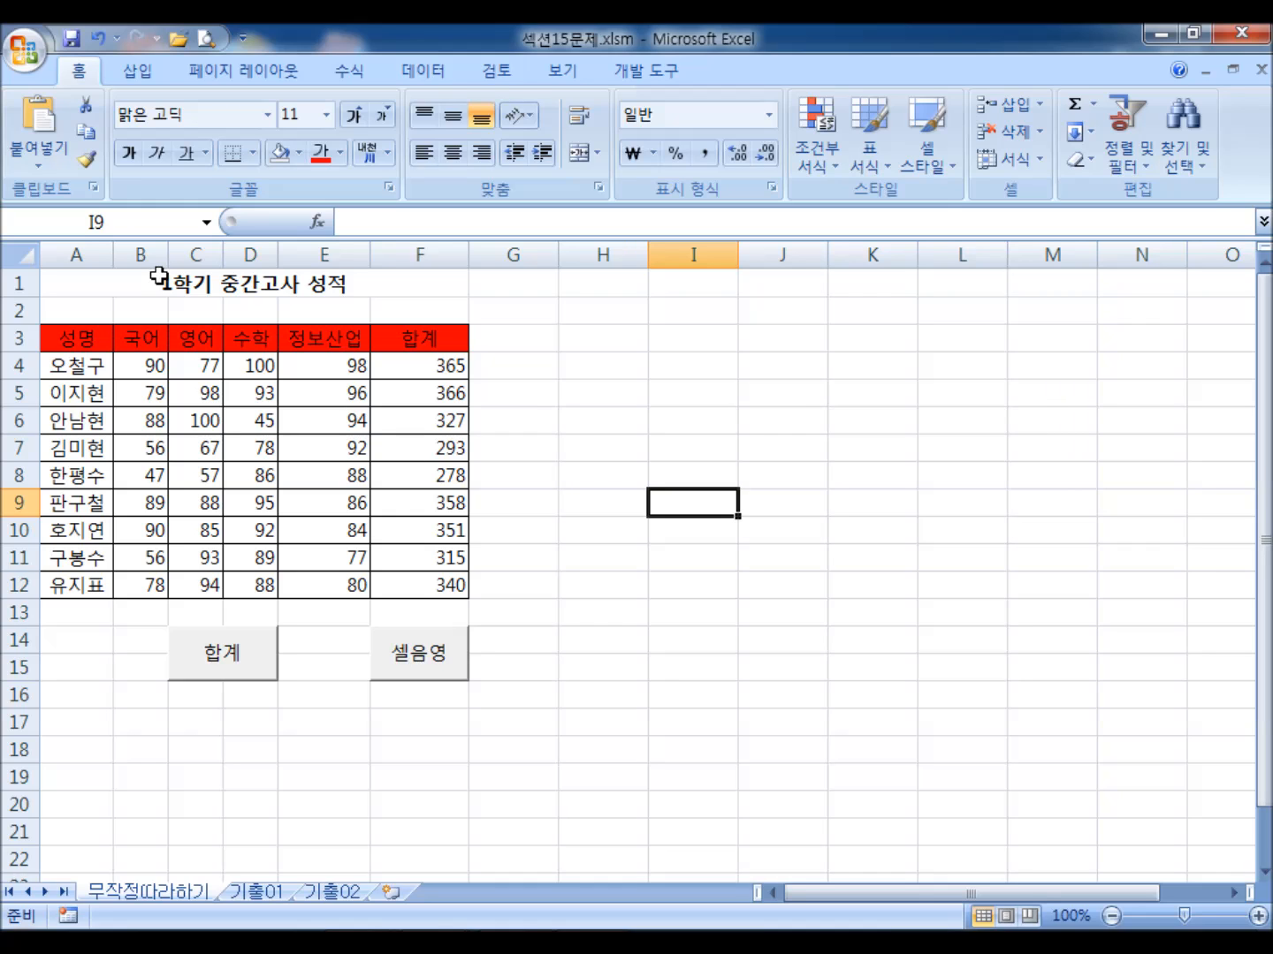
# - Draw a rounded rectangle about 5 cm wide and 2.7 cm high around J3:L8 and label it 합계
pyautogui.click(137, 74)
pyautogui.click(265, 141)
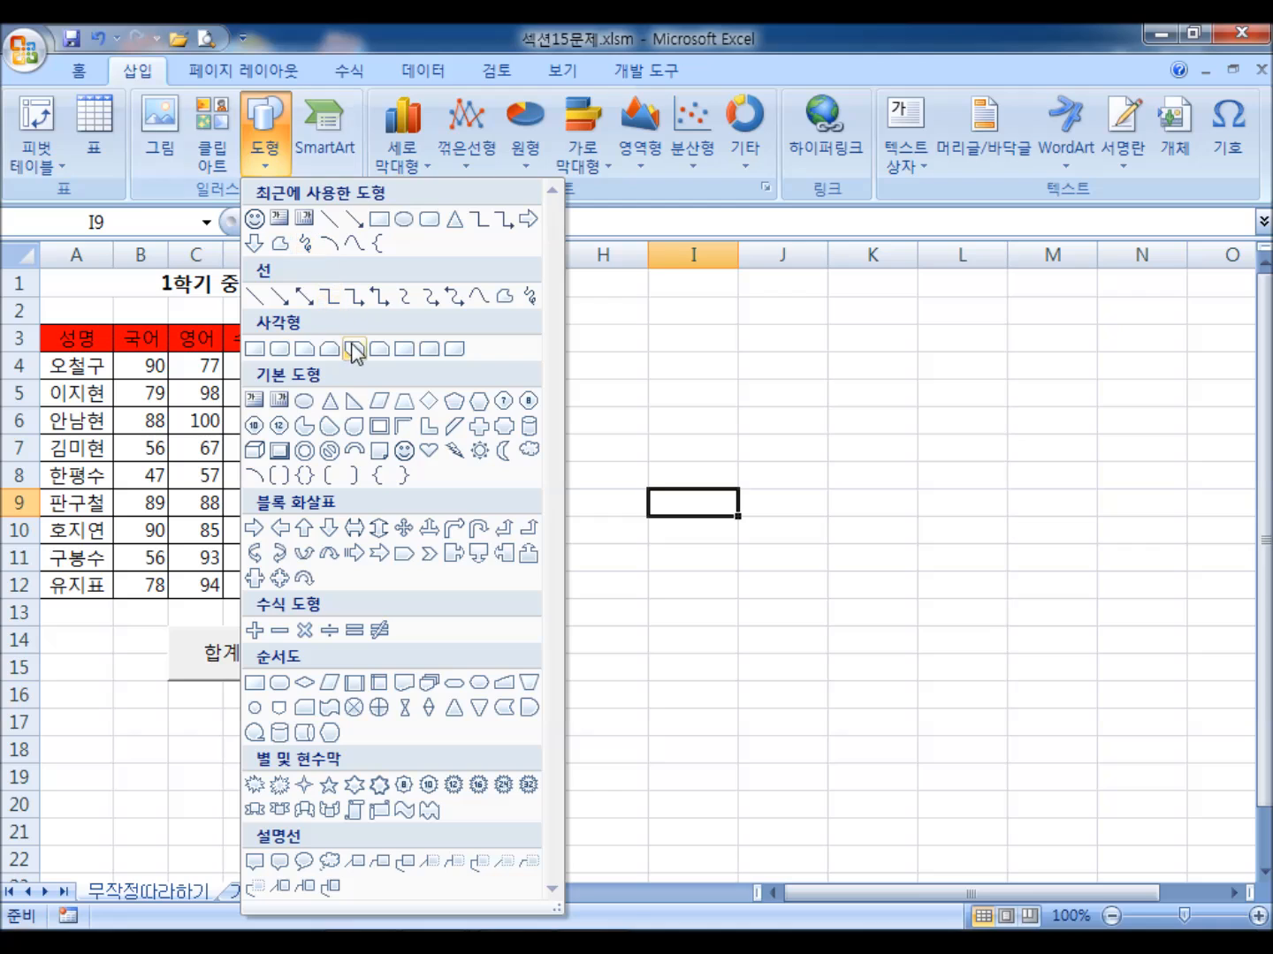
pyautogui.click(282, 345)
pyautogui.moveTo(726, 342); pyautogui.dragTo(957, 471)
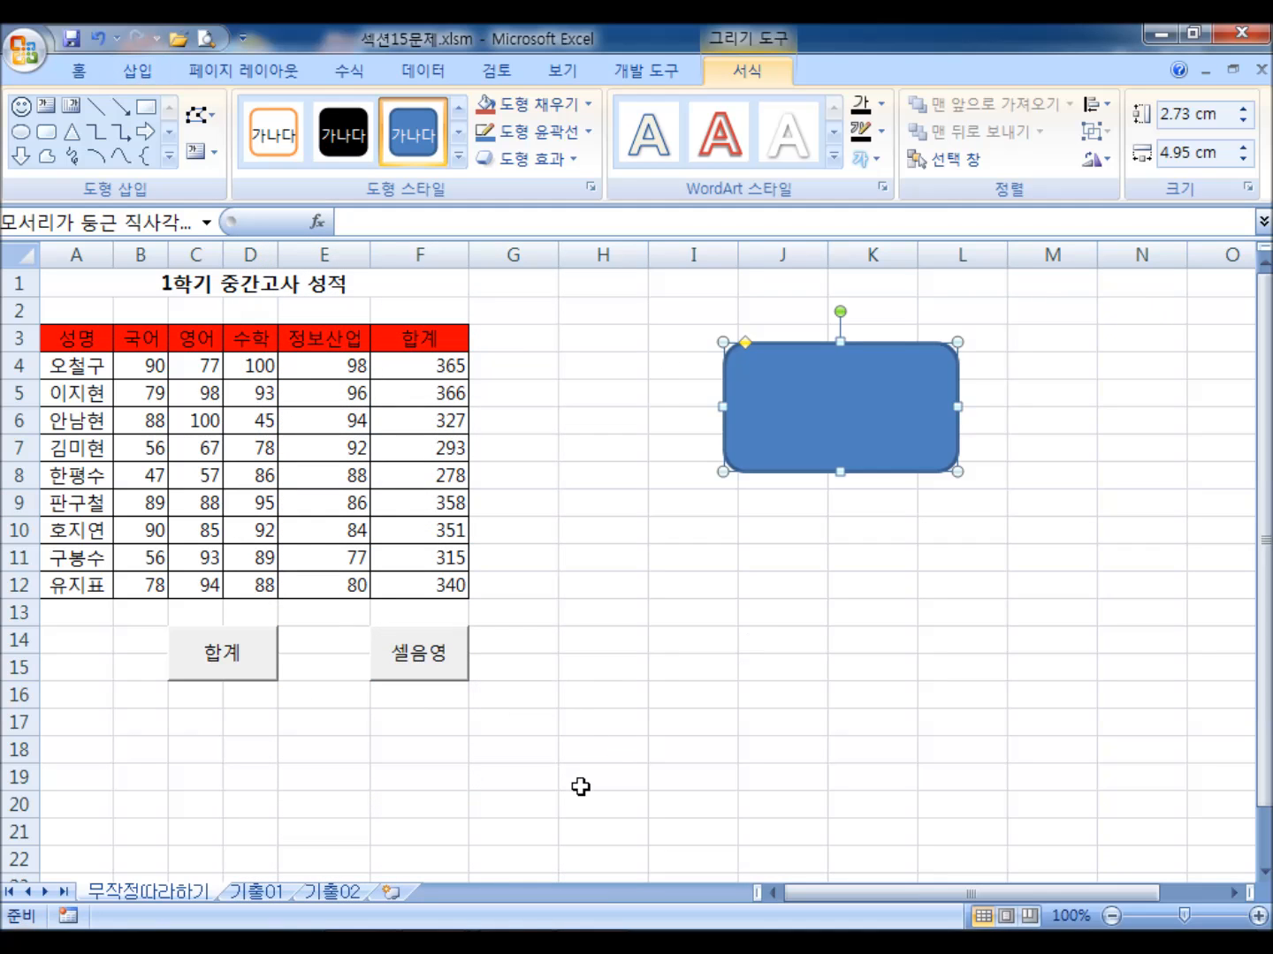
pyautogui.write('합계')
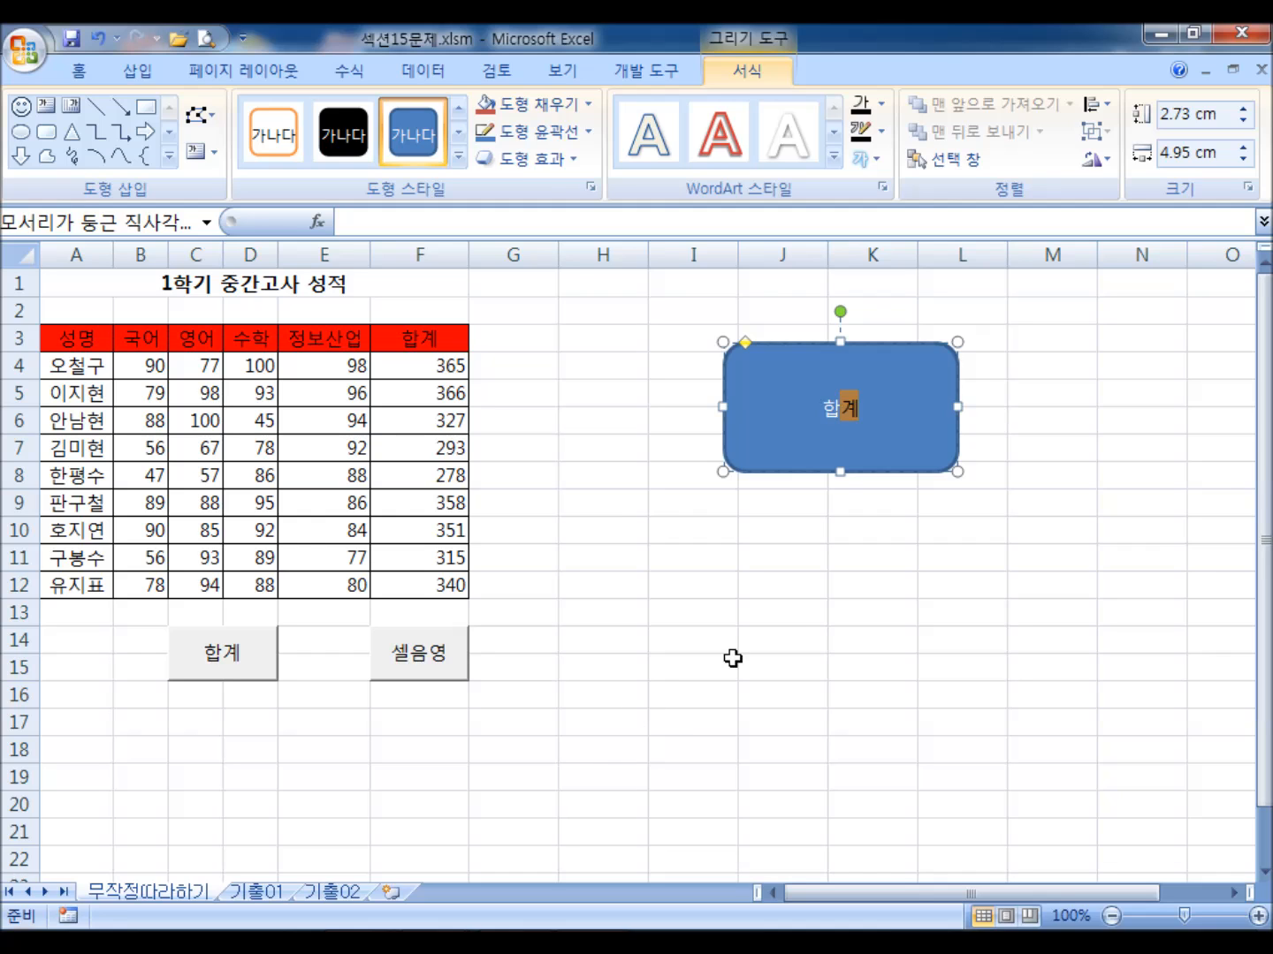
pyautogui.click(795, 618)
pyautogui.rightClick(743, 366)
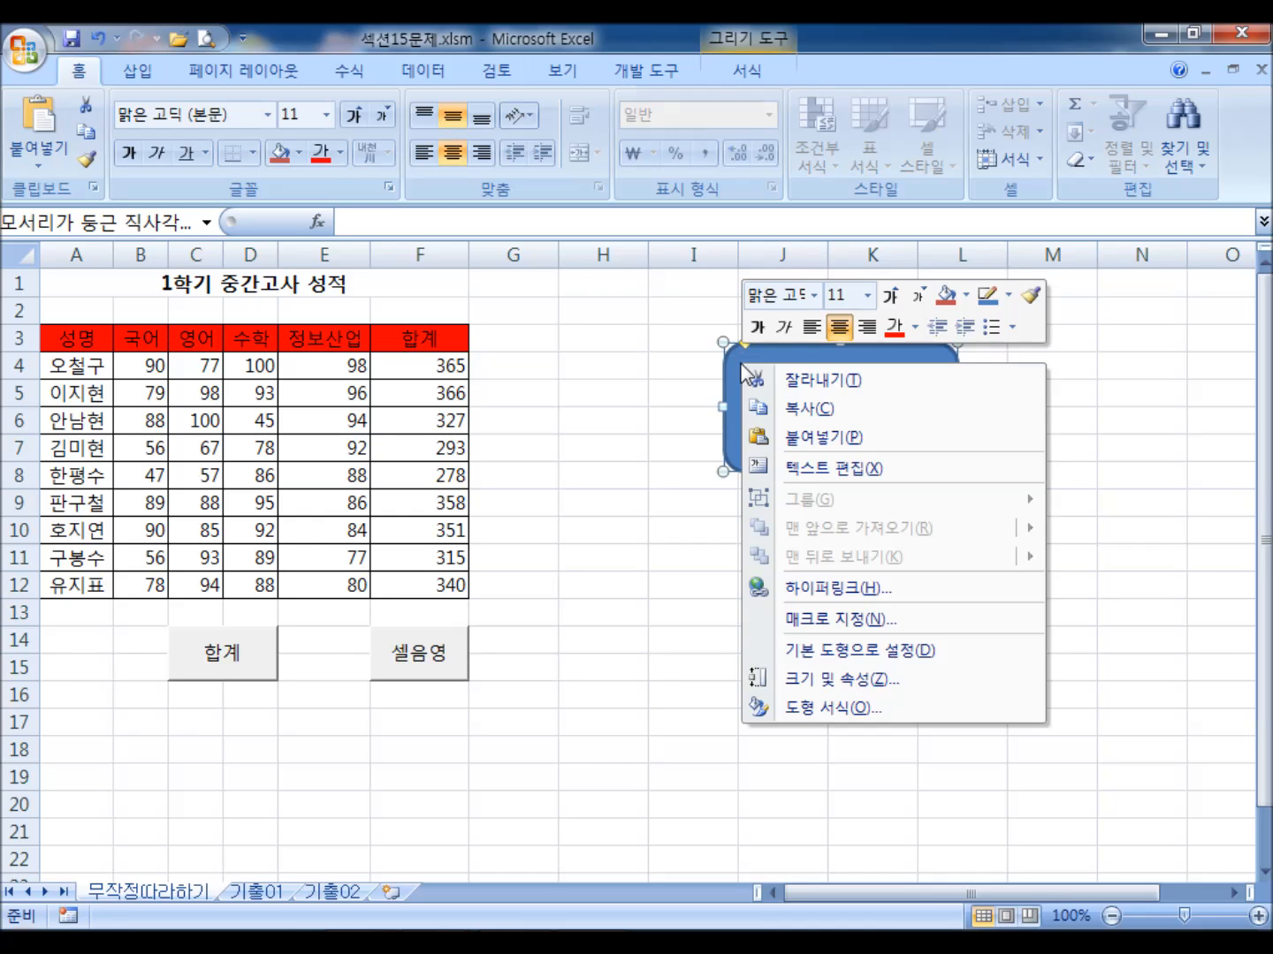
pyautogui.click(796, 589)
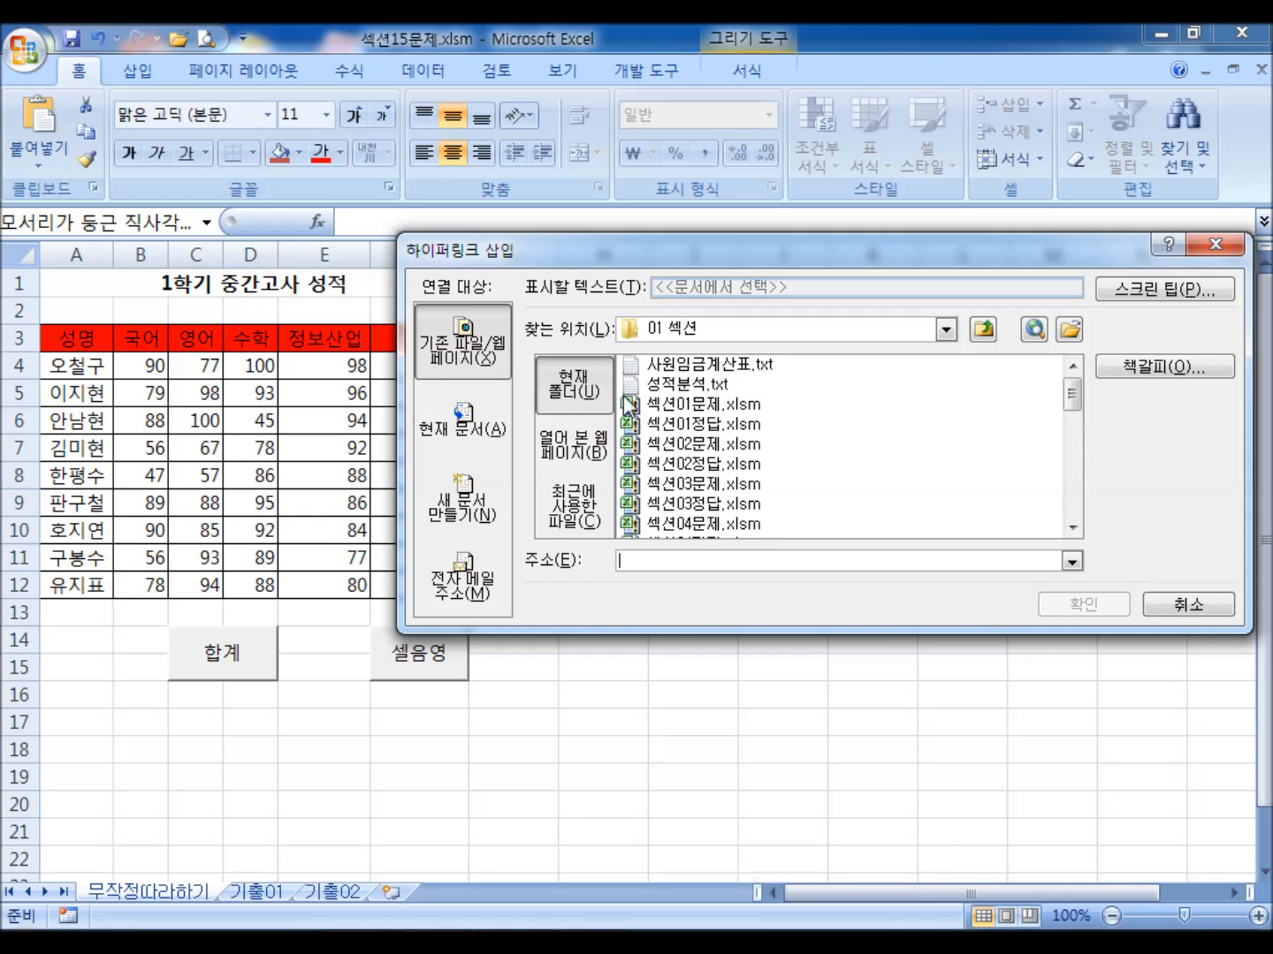
pyautogui.press('Escape')
# - View the macro assignment options for the rounded rectangle, close them without assigning a macro, and deselect the shape
pyautogui.rightClick(742, 383)
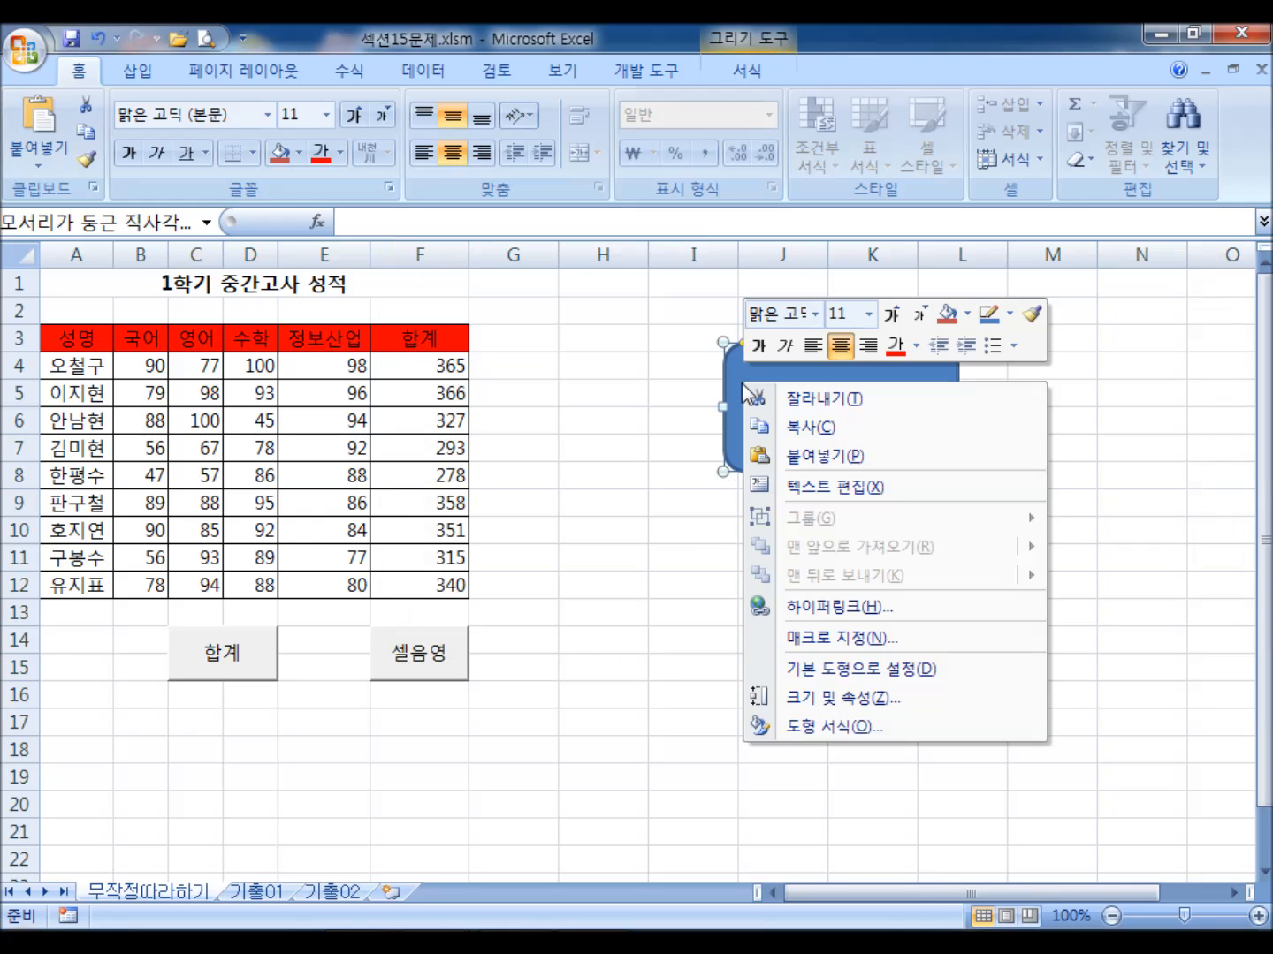
pyautogui.click(799, 636)
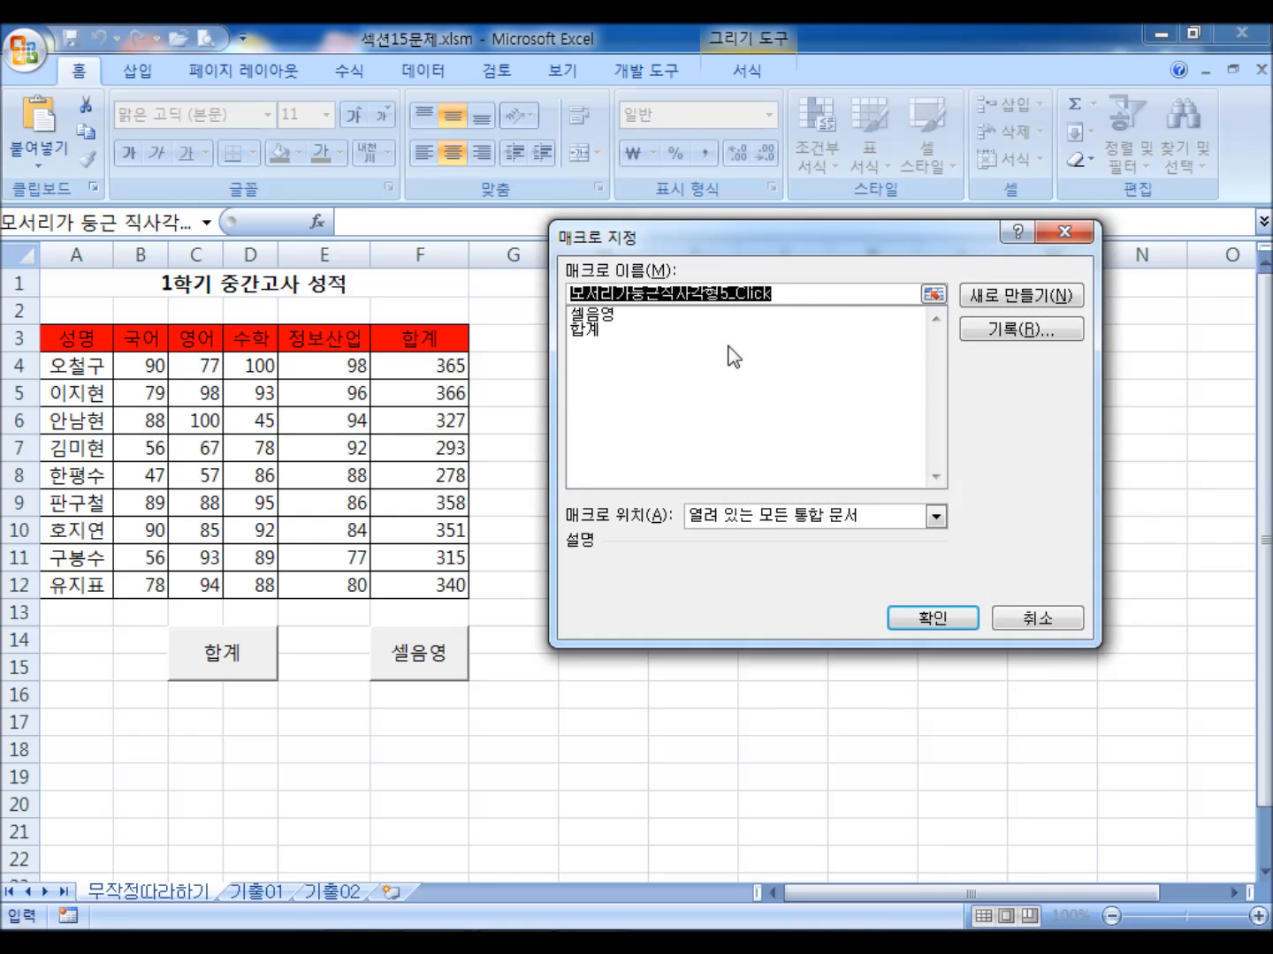
pyautogui.press('Escape')
pyautogui.click(606, 397)
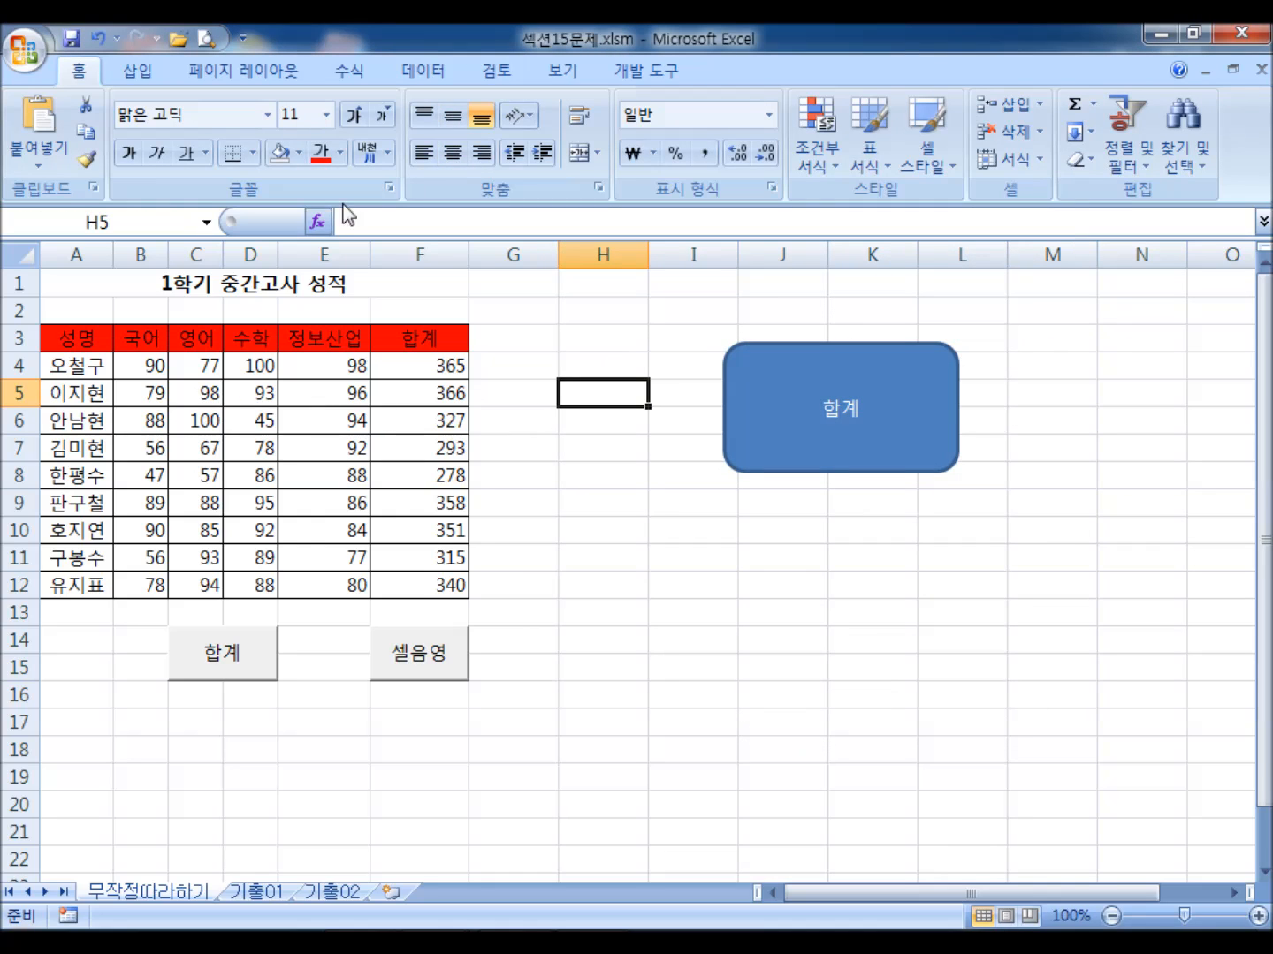
# - Insert a form control button over about H9:I11 without assigning a macro to it
pyautogui.click(619, 74)
pyautogui.click(299, 157)
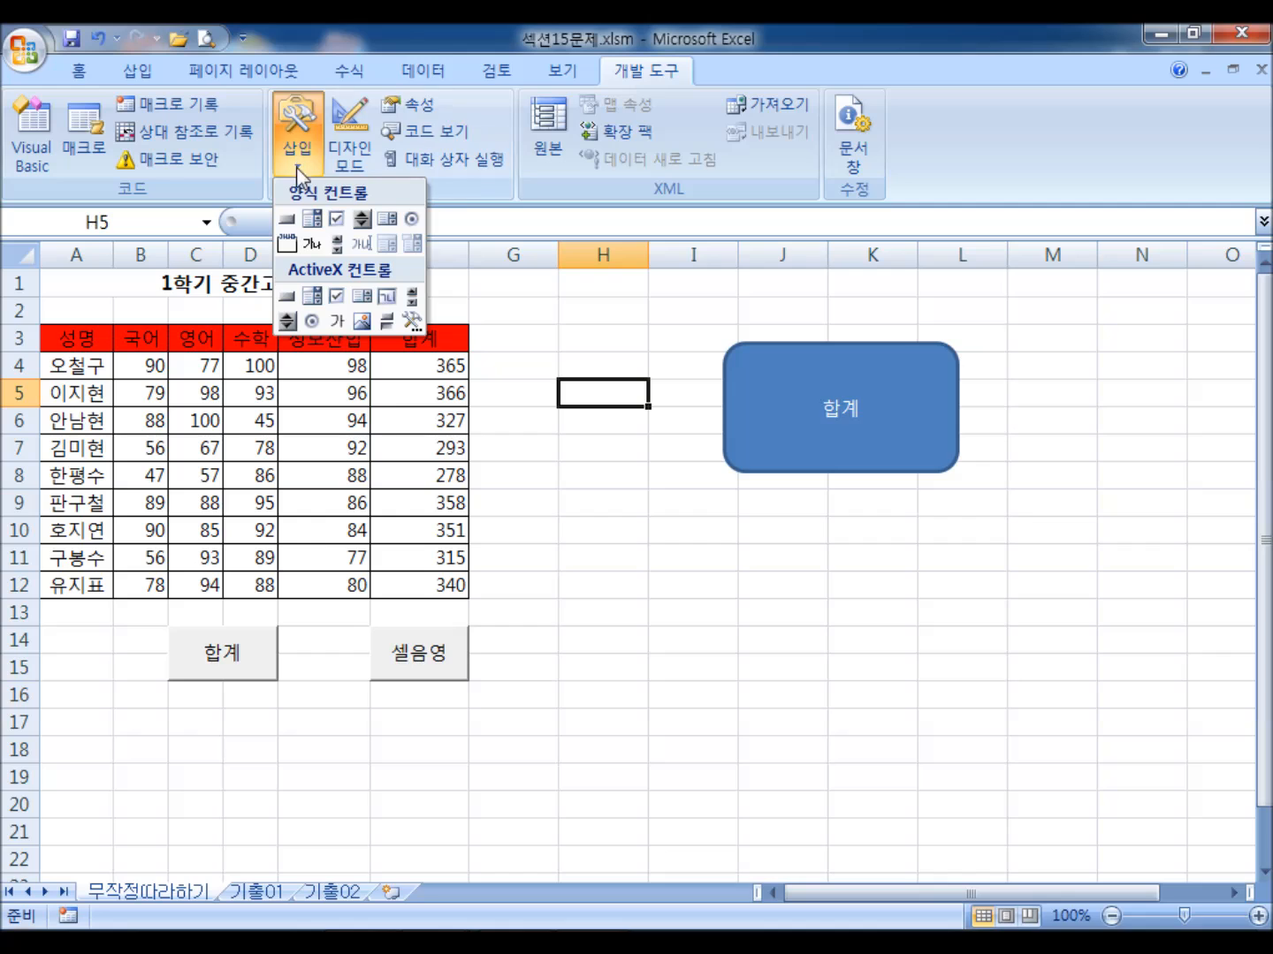
pyautogui.click(294, 219)
pyautogui.moveTo(582, 491); pyautogui.dragTo(714, 562)
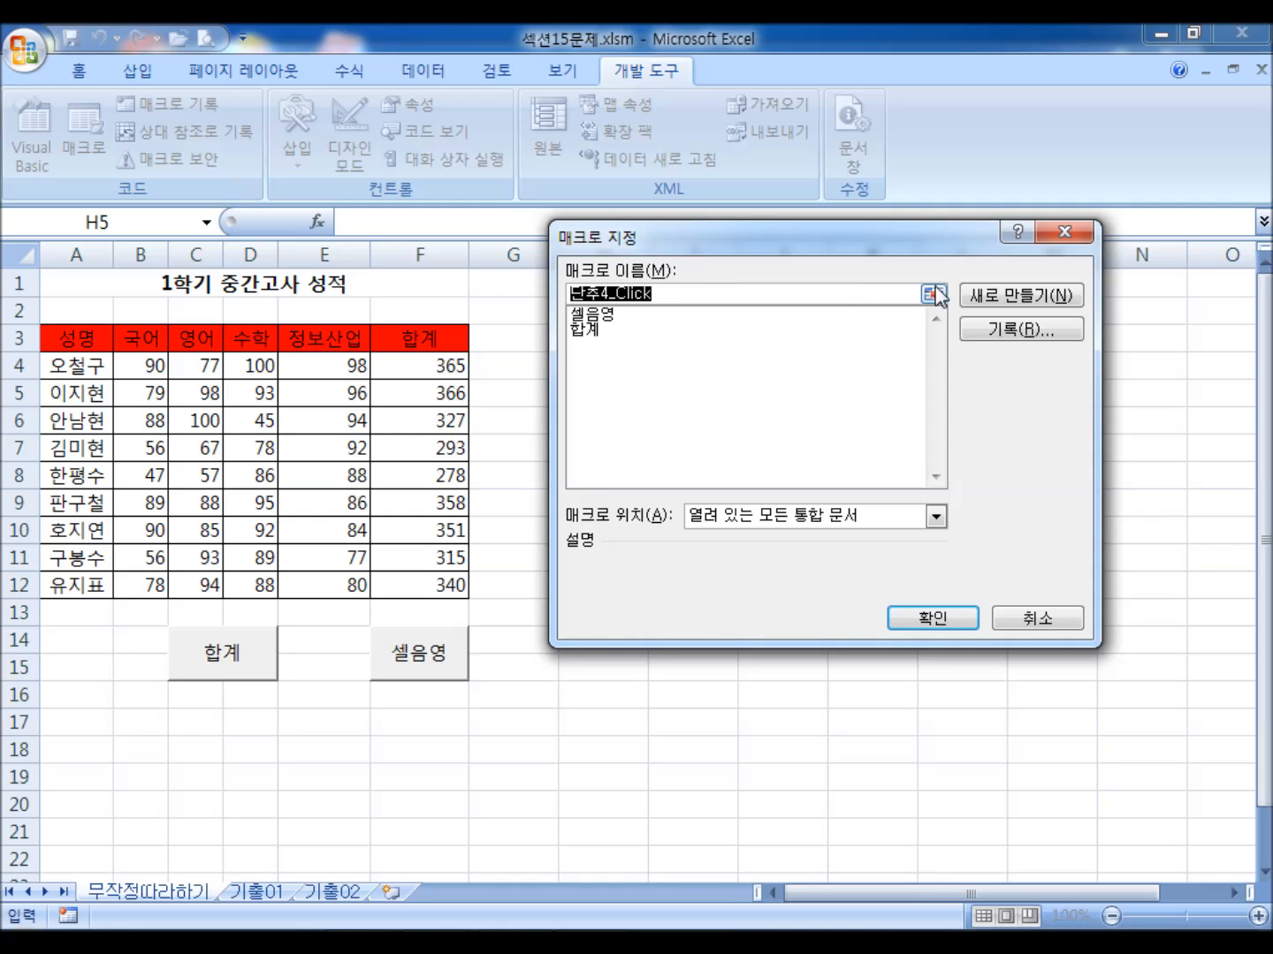
pyautogui.moveTo(950, 234); pyautogui.dragTo(850, 235)
pyautogui.click(961, 234)
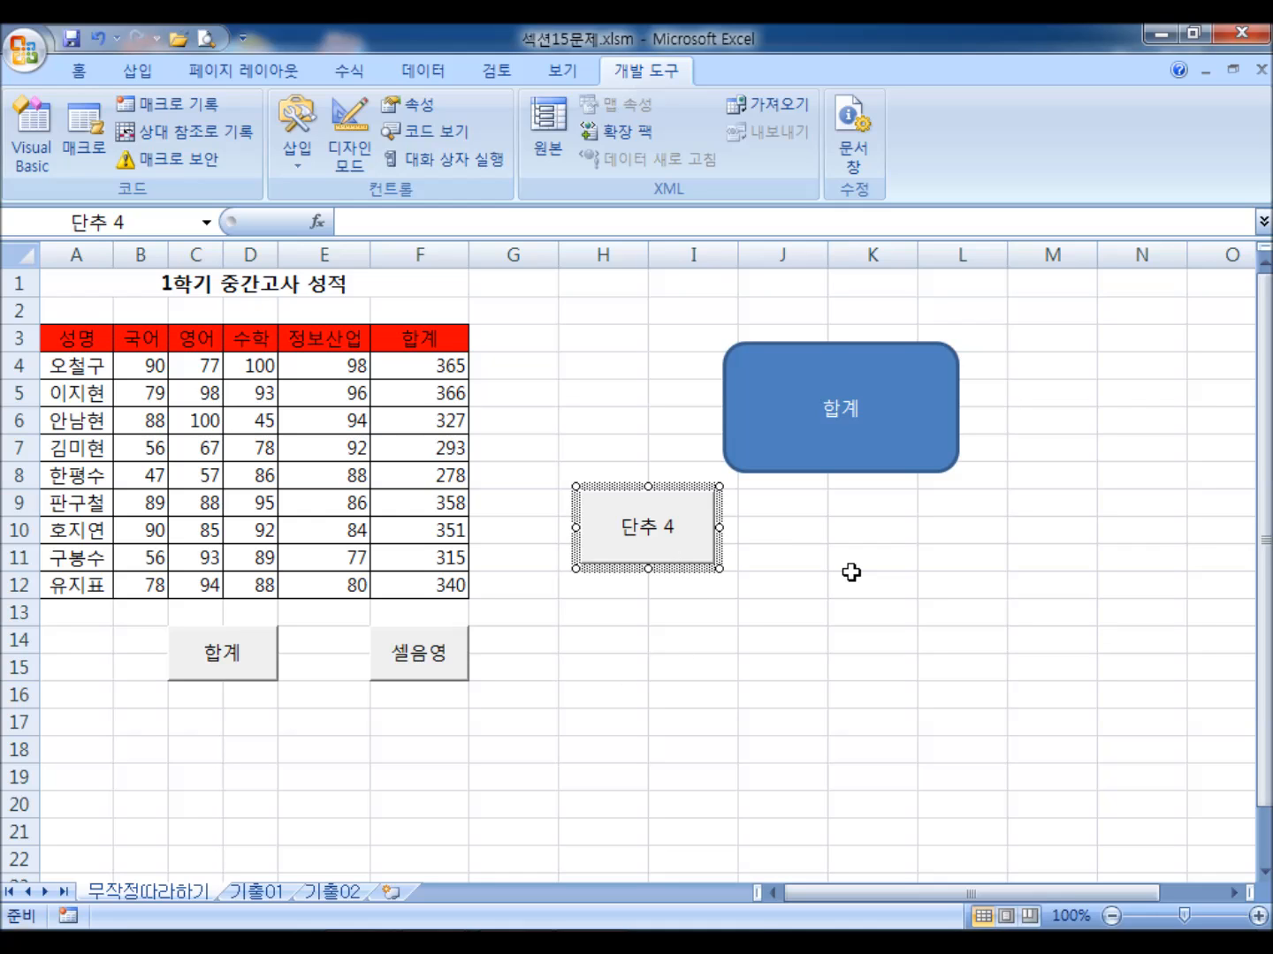
# - Label the new form button 평균 and move it up to about H3:I5, beside the rounded rectangle
pyautogui.write('평균')
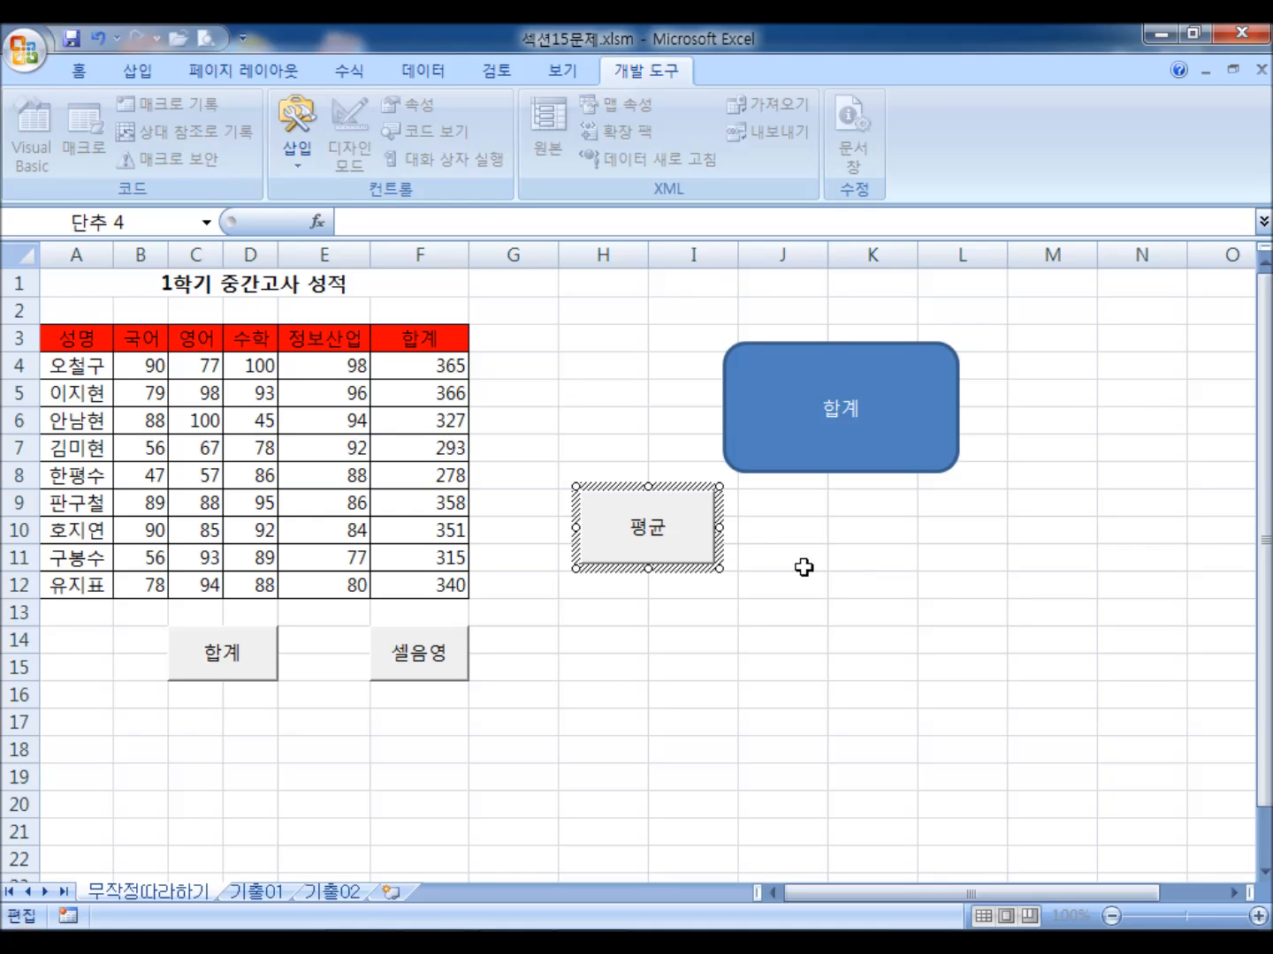
pyautogui.click(808, 579)
pyautogui.moveTo(699, 552); pyautogui.dragTo(681, 392)
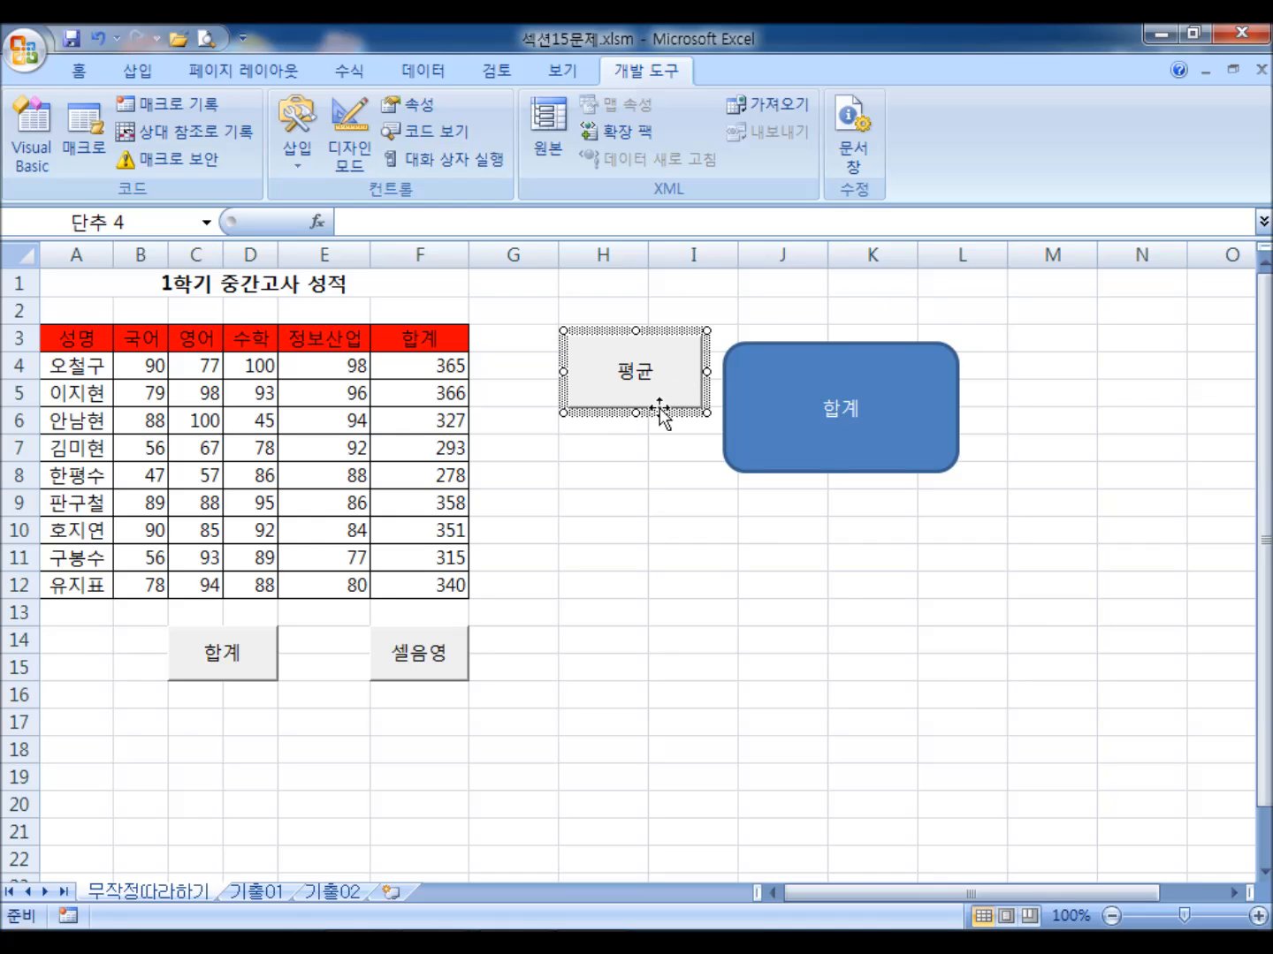
# - View the macro assignment options for the 평균 button and close them without assigning a macro
pyautogui.rightClick(681, 337)
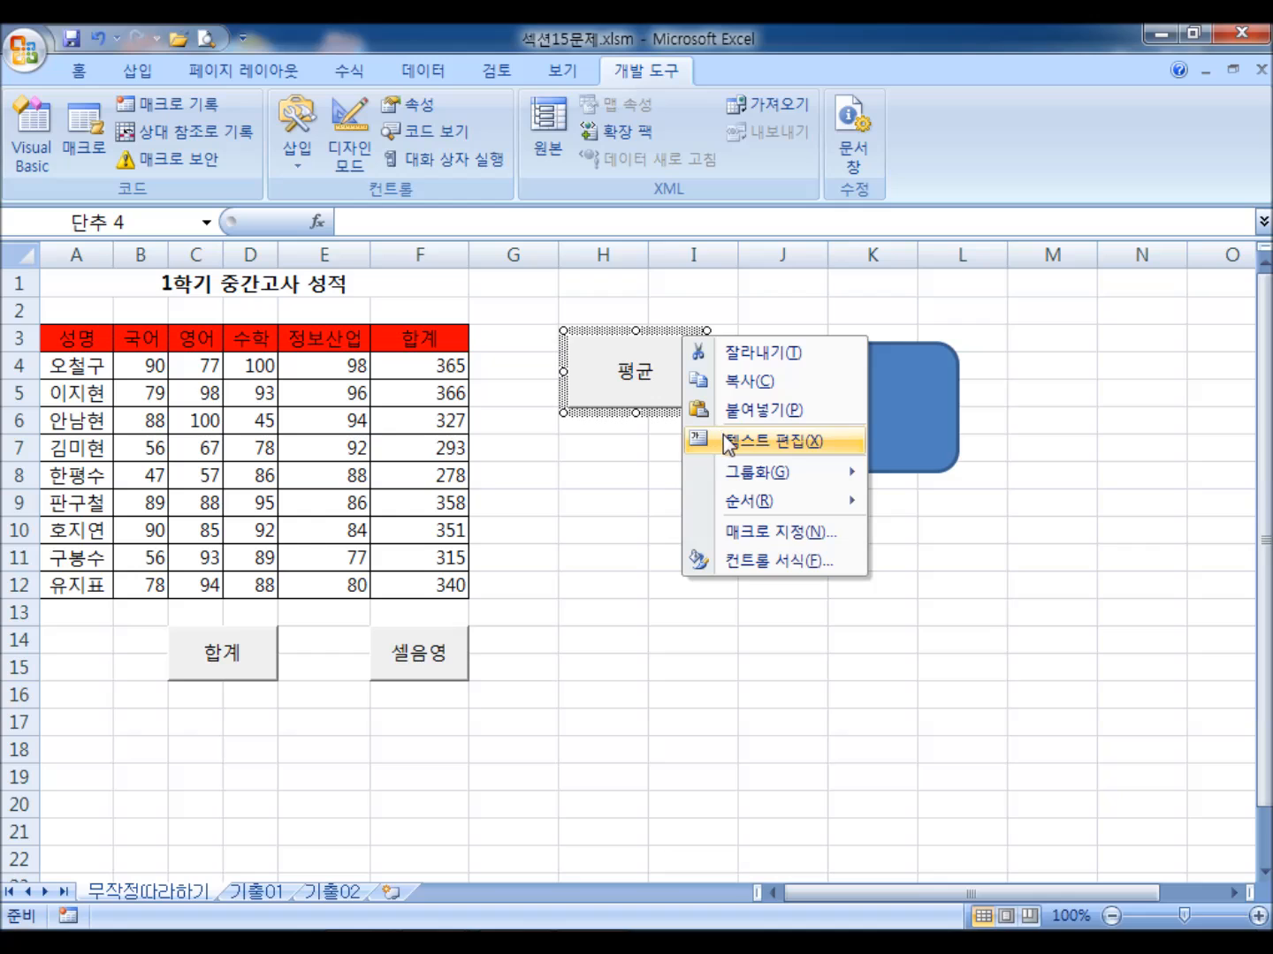
pyautogui.click(746, 535)
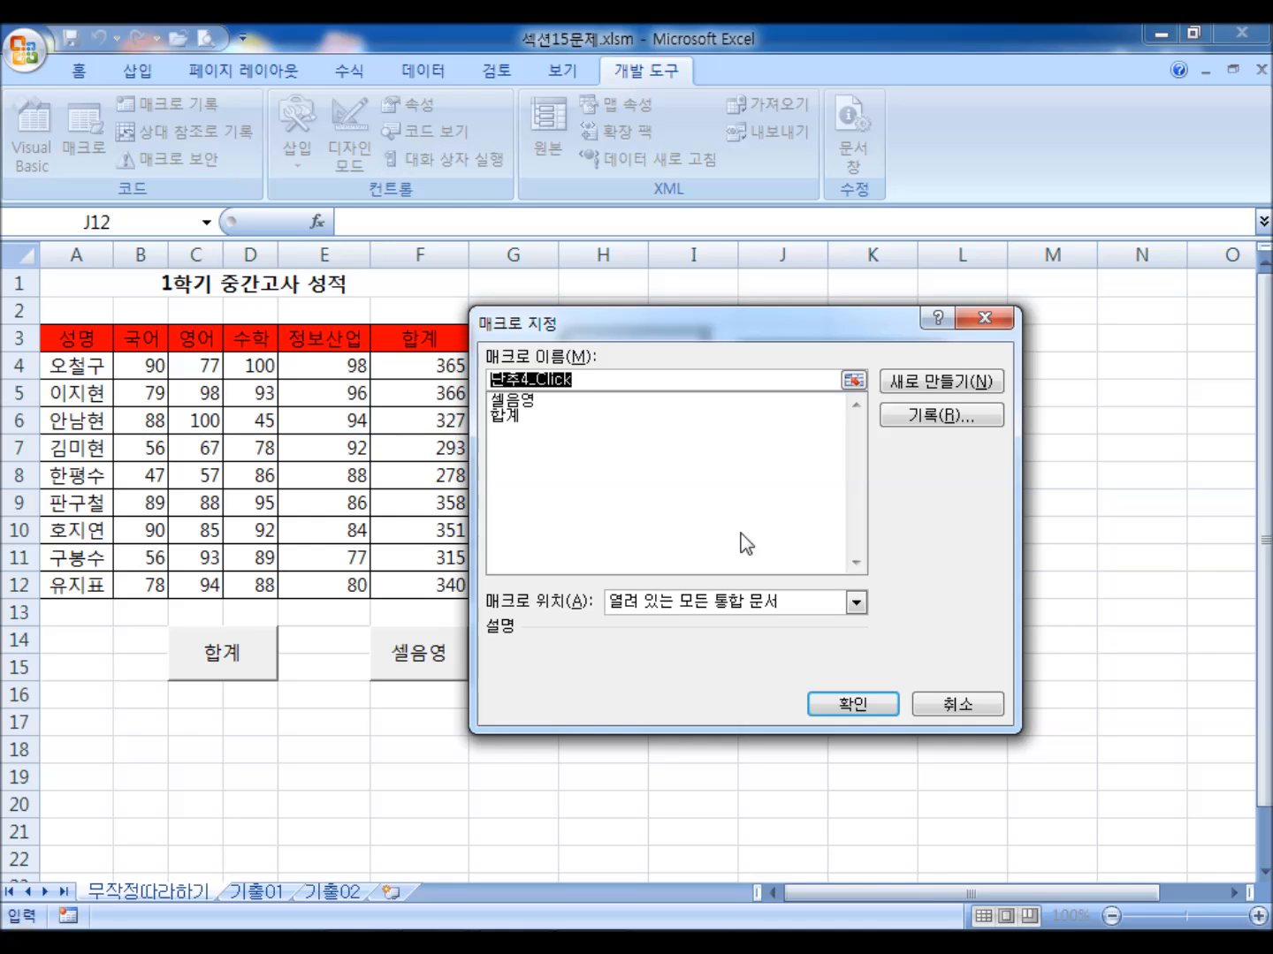
pyautogui.press('Escape')
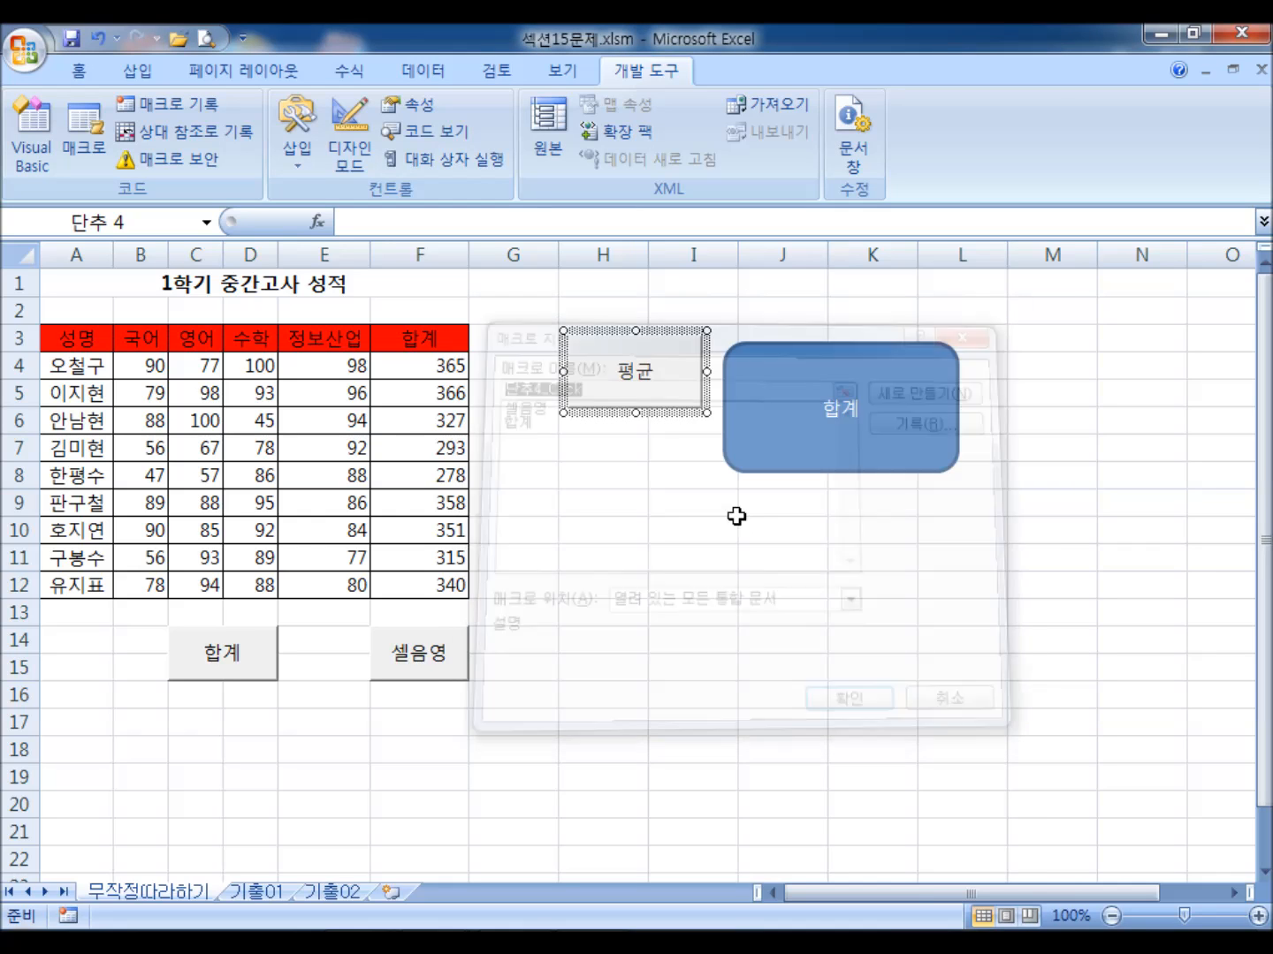
# - Delete the 평균 form button and the rounded 합계 shape beside the grade table
pyautogui.press('Delete')
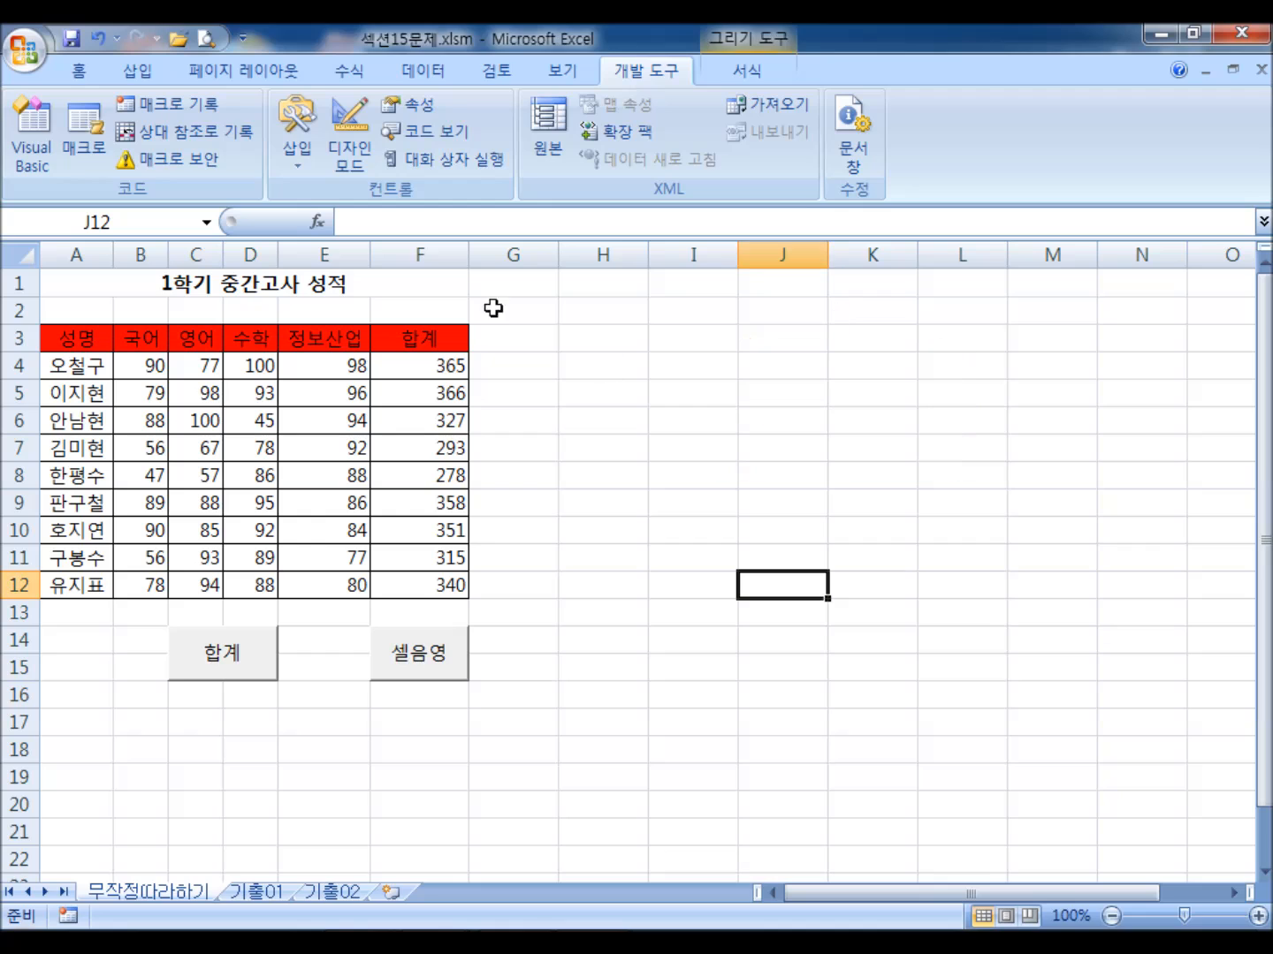
# - Draw a form button spanning about H3:J6, open recording for a macro named 평균, and cancel the recording
pyautogui.click(298, 131)
pyautogui.click(287, 225)
pyautogui.moveTo(609, 327); pyautogui.dragTo(845, 414)
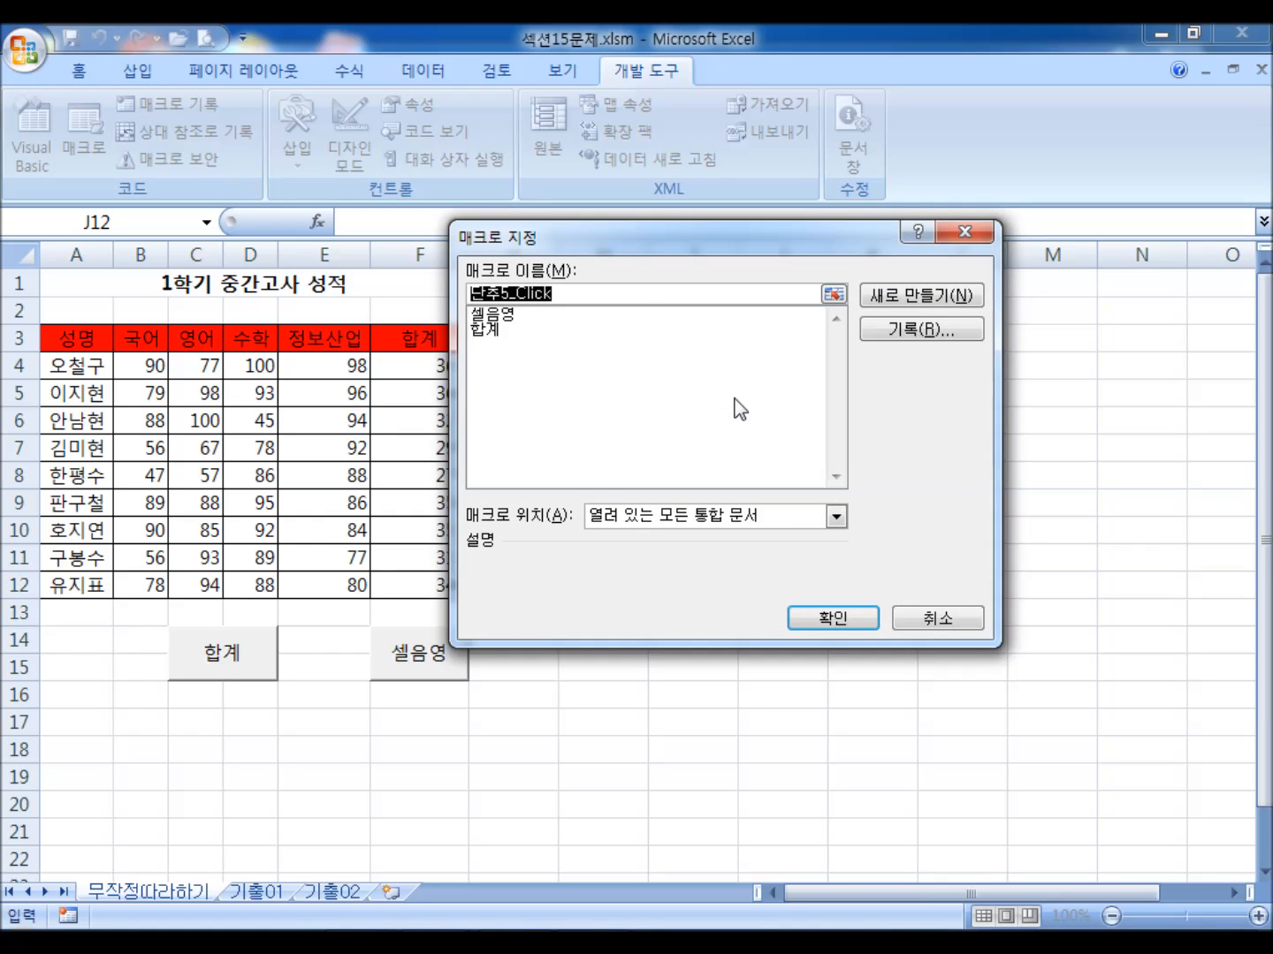
pyautogui.write('평균')
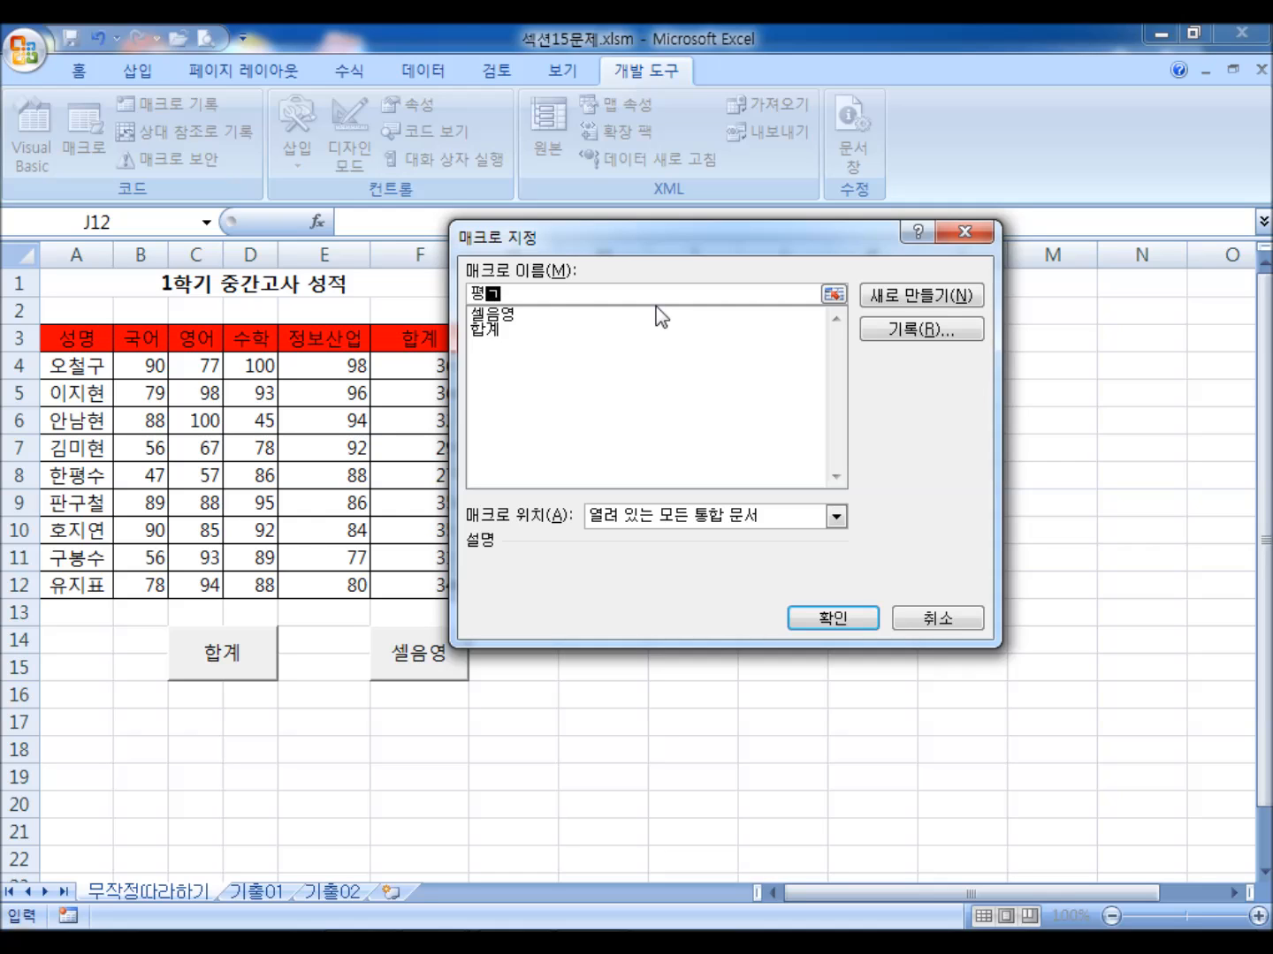
pyautogui.click(925, 330)
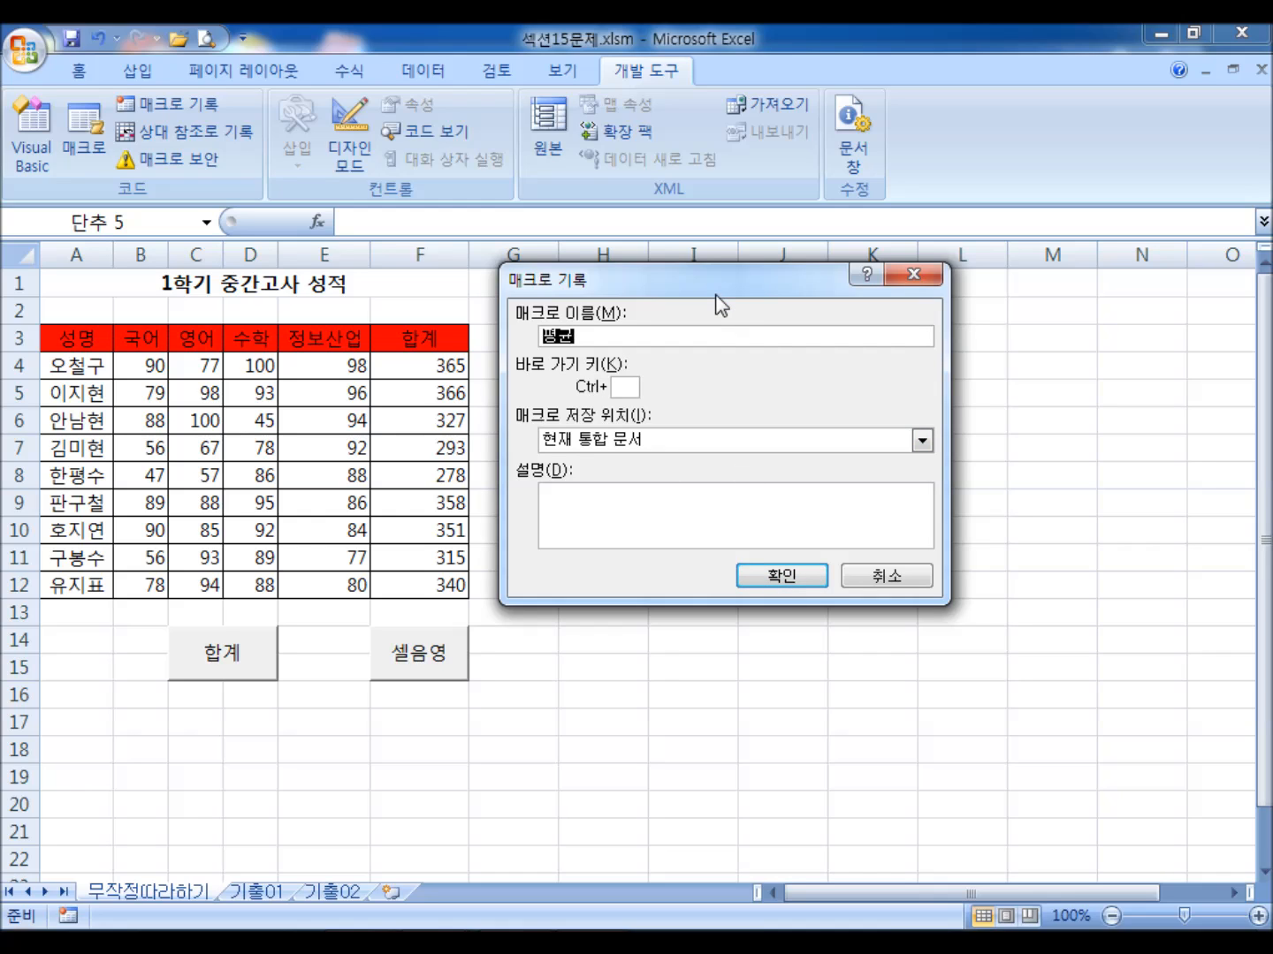
pyautogui.press('Escape')
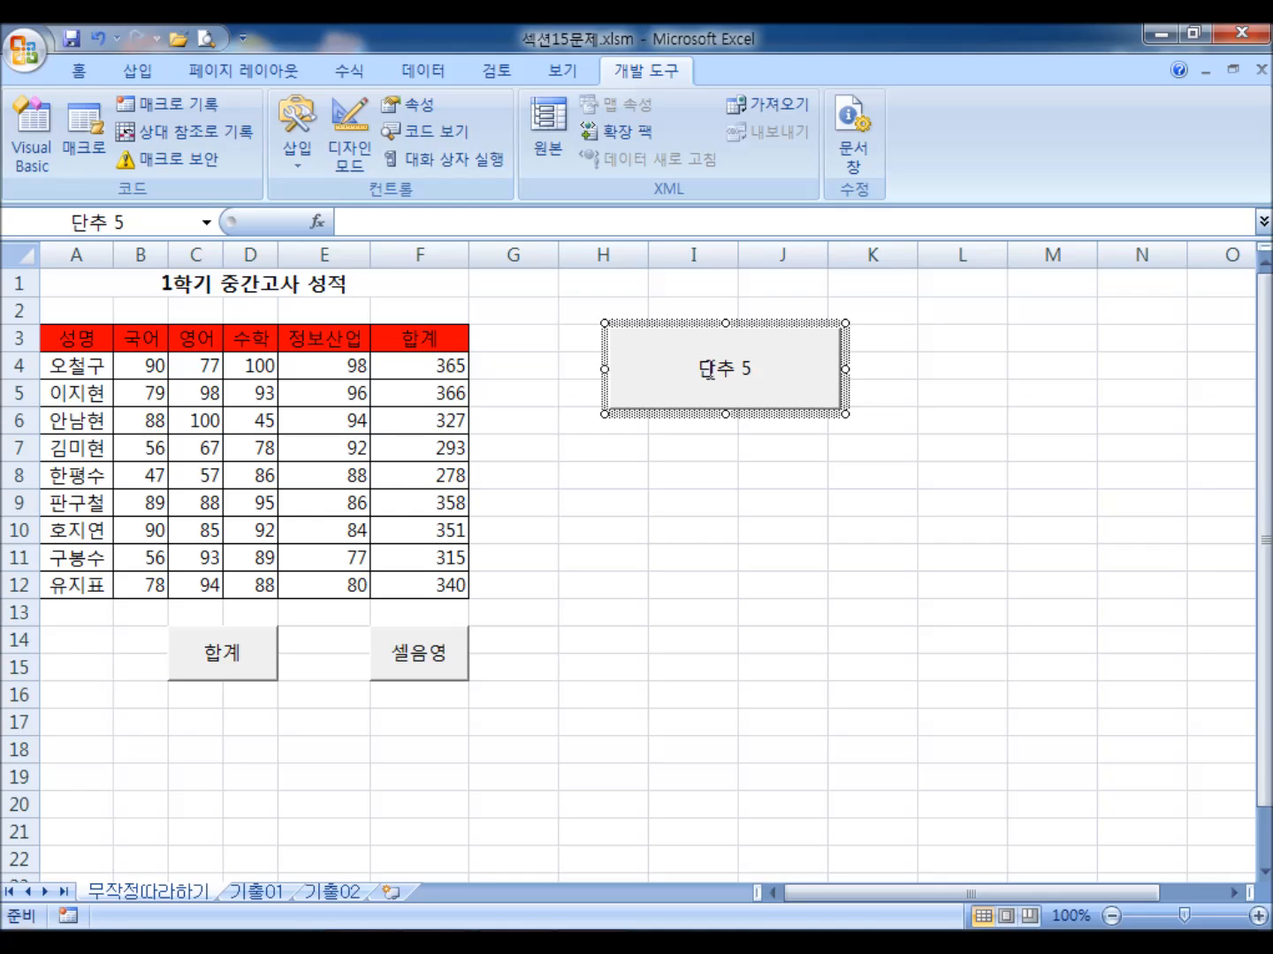
# - Change the label of the form button beside the grade table to 평균
pyautogui.click(728, 534)
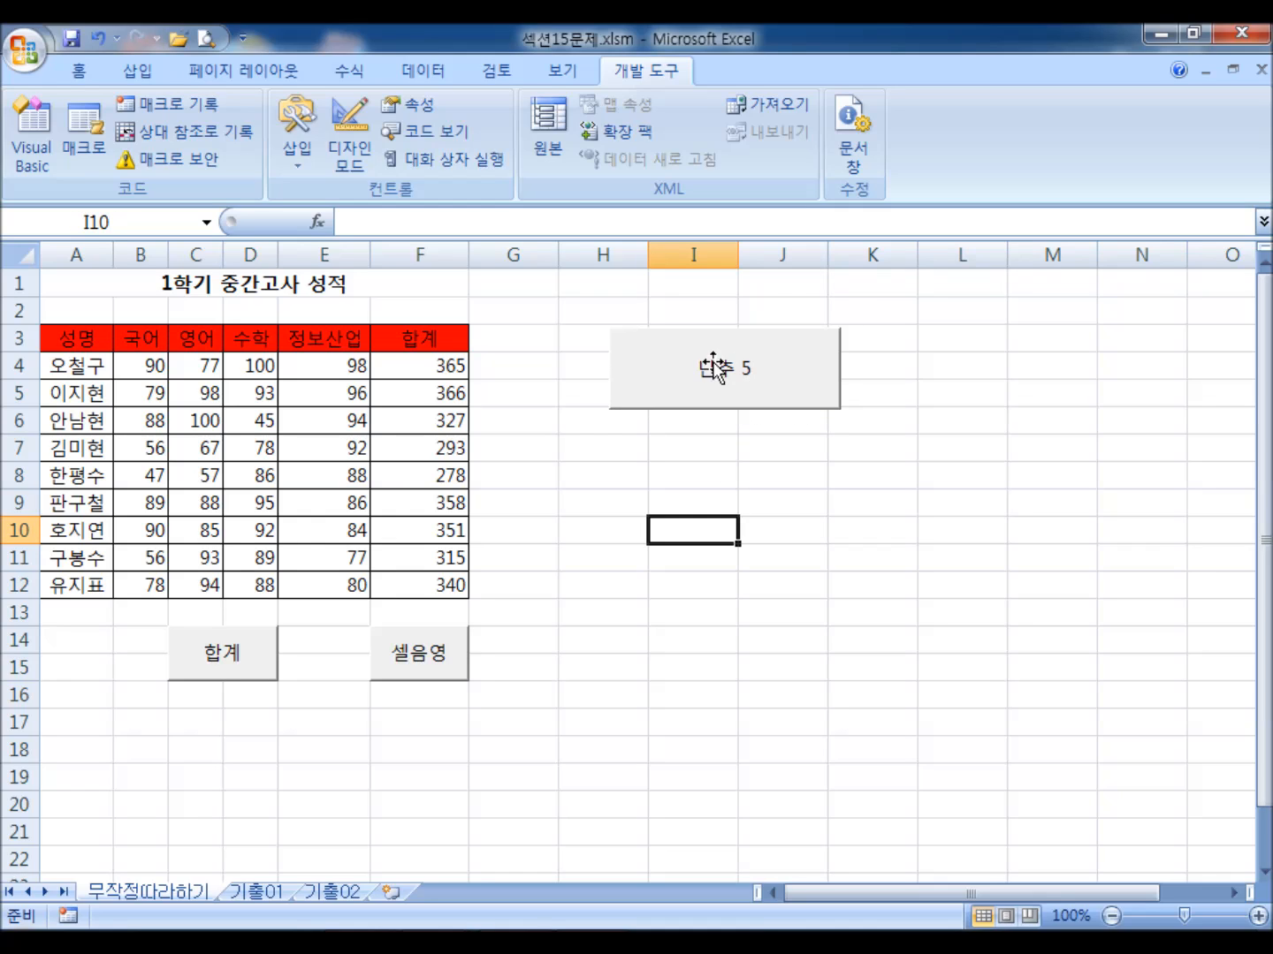
pyautogui.keyDown('ctrl'); pyautogui.click(653, 363); pyautogui.keyUp('ctrl')
pyautogui.click(671, 490)
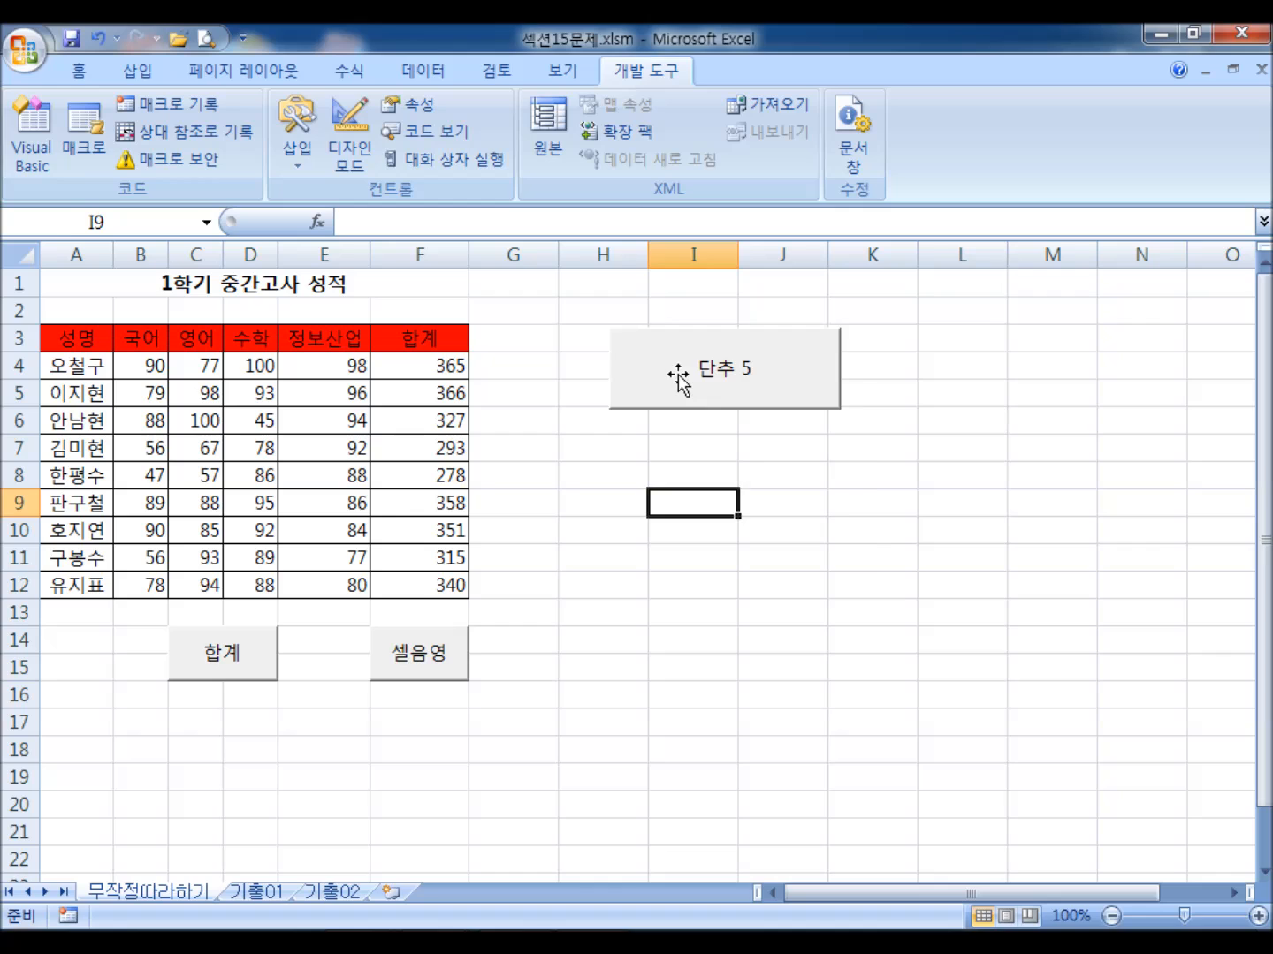
pyautogui.rightClick(680, 376)
pyautogui.click(726, 479)
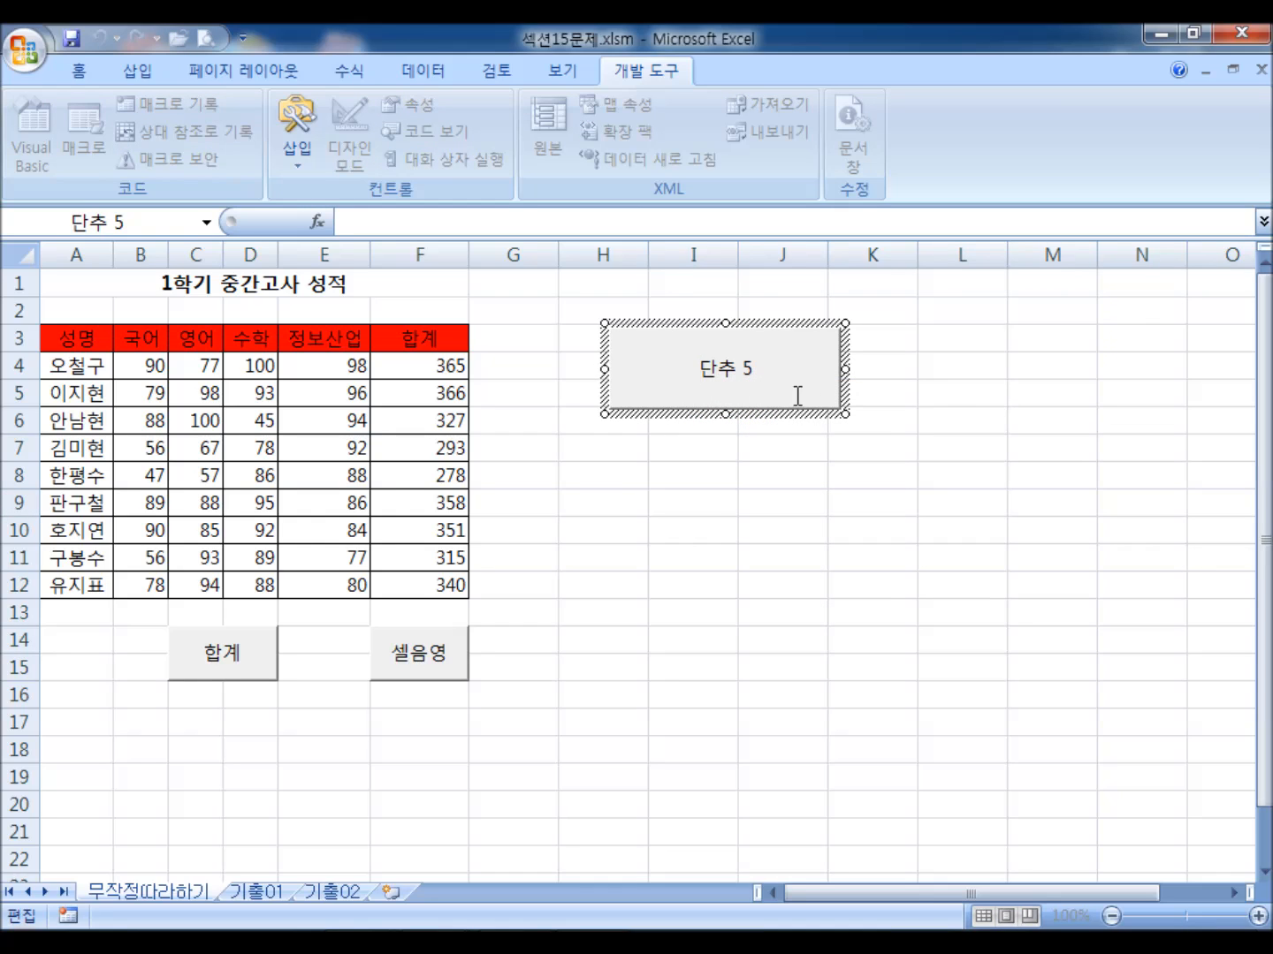
pyautogui.write('평규')
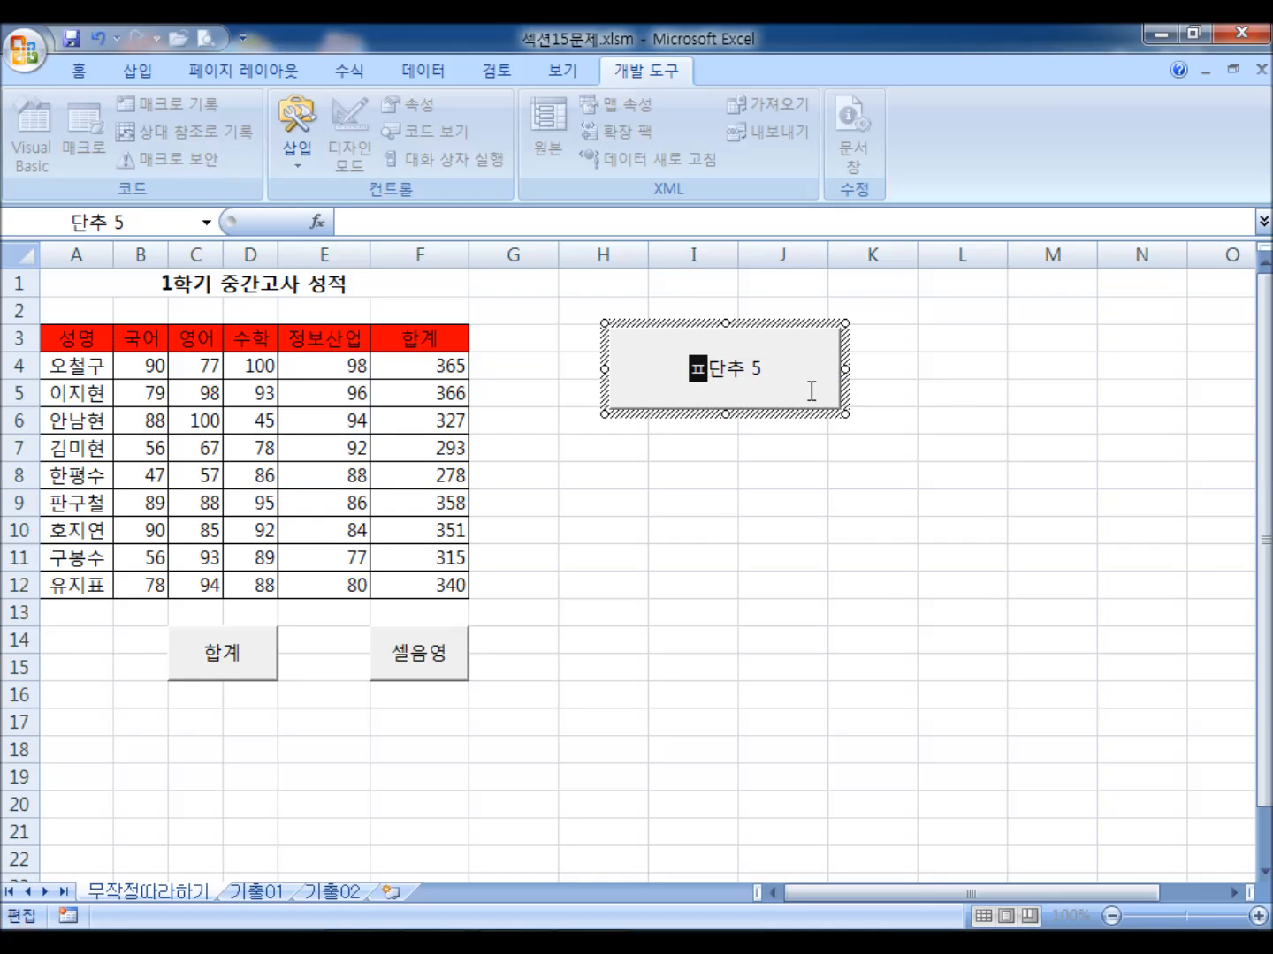
pyautogui.write('ㄴ')
pyautogui.press('Delete')
pyautogui.press('Delete')
pyautogui.press('Delete')
pyautogui.press('Delete')
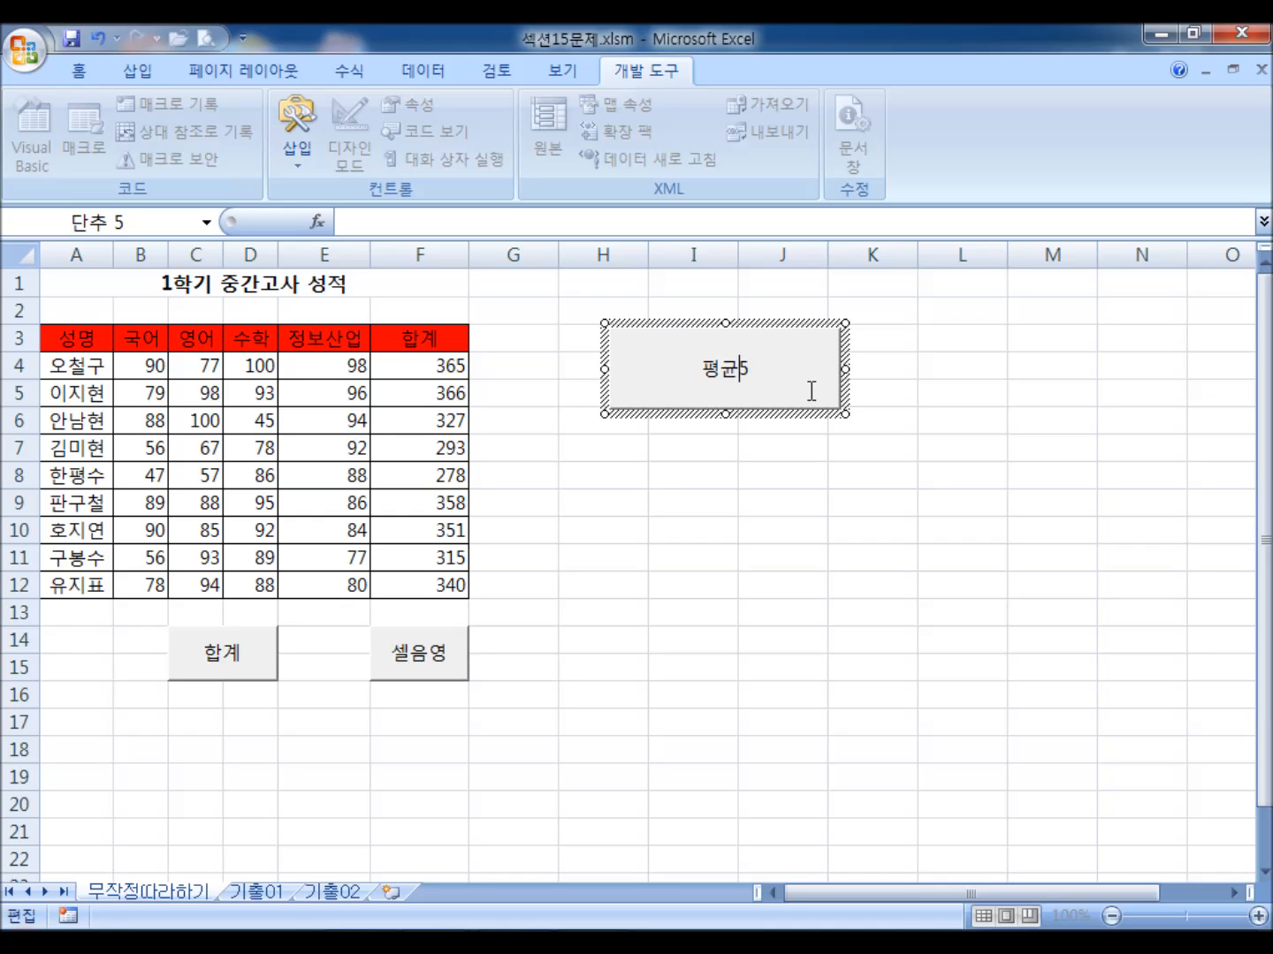
pyautogui.click(806, 499)
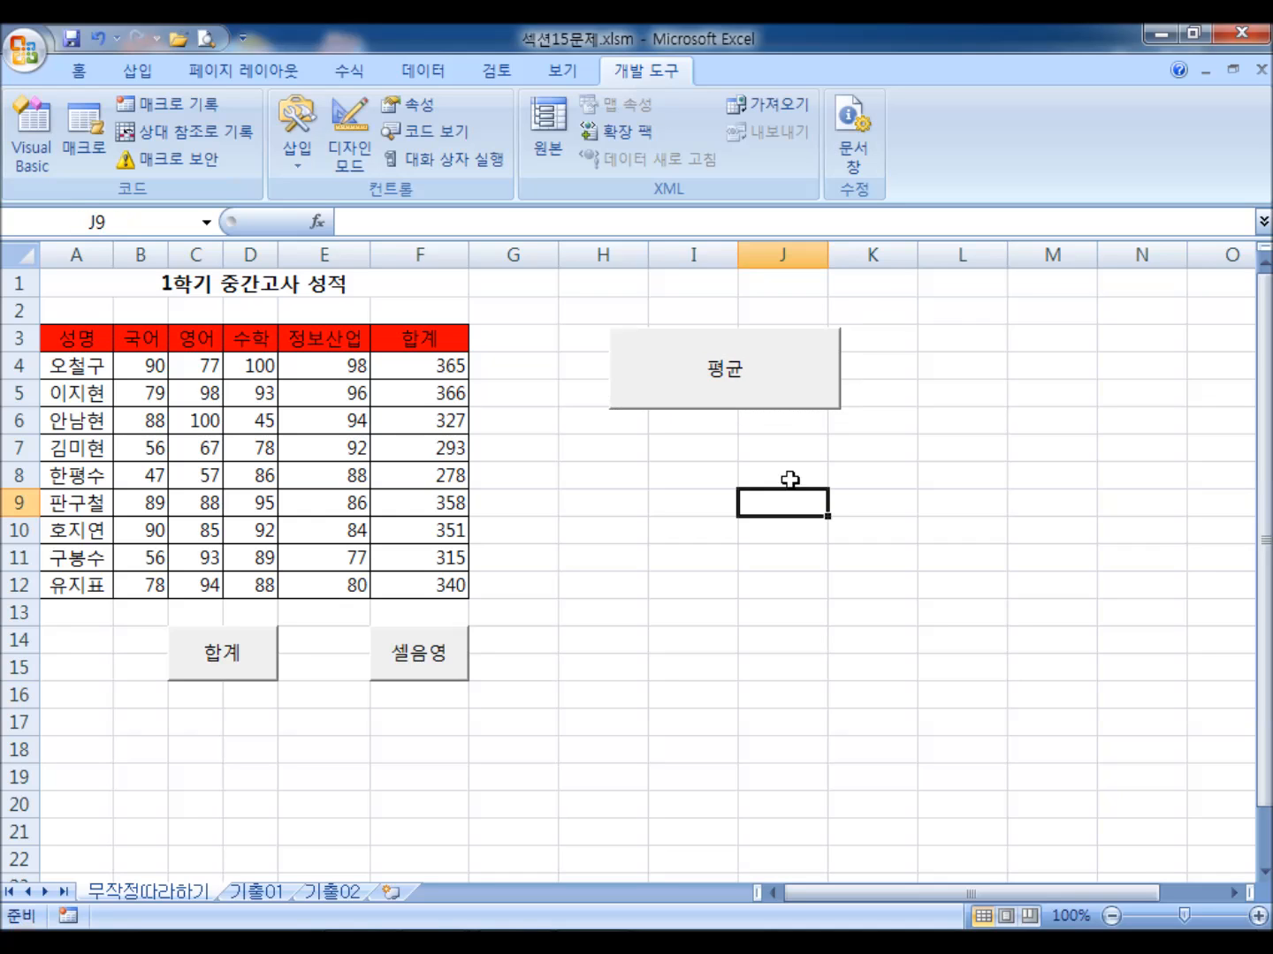
# - Delete the 평균 form button from the sheet
pyautogui.click(764, 402)
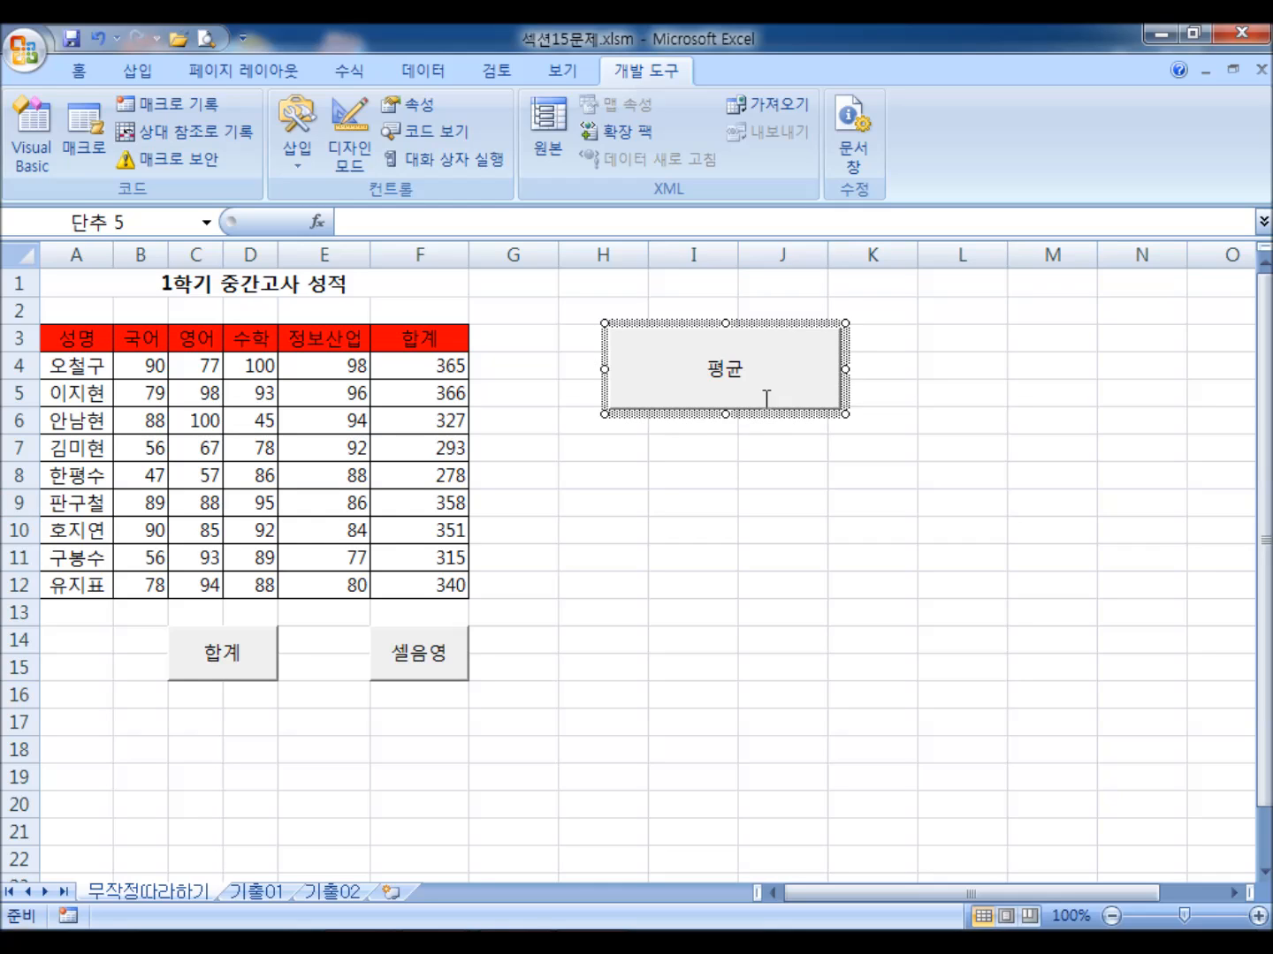
pyautogui.press('Delete')
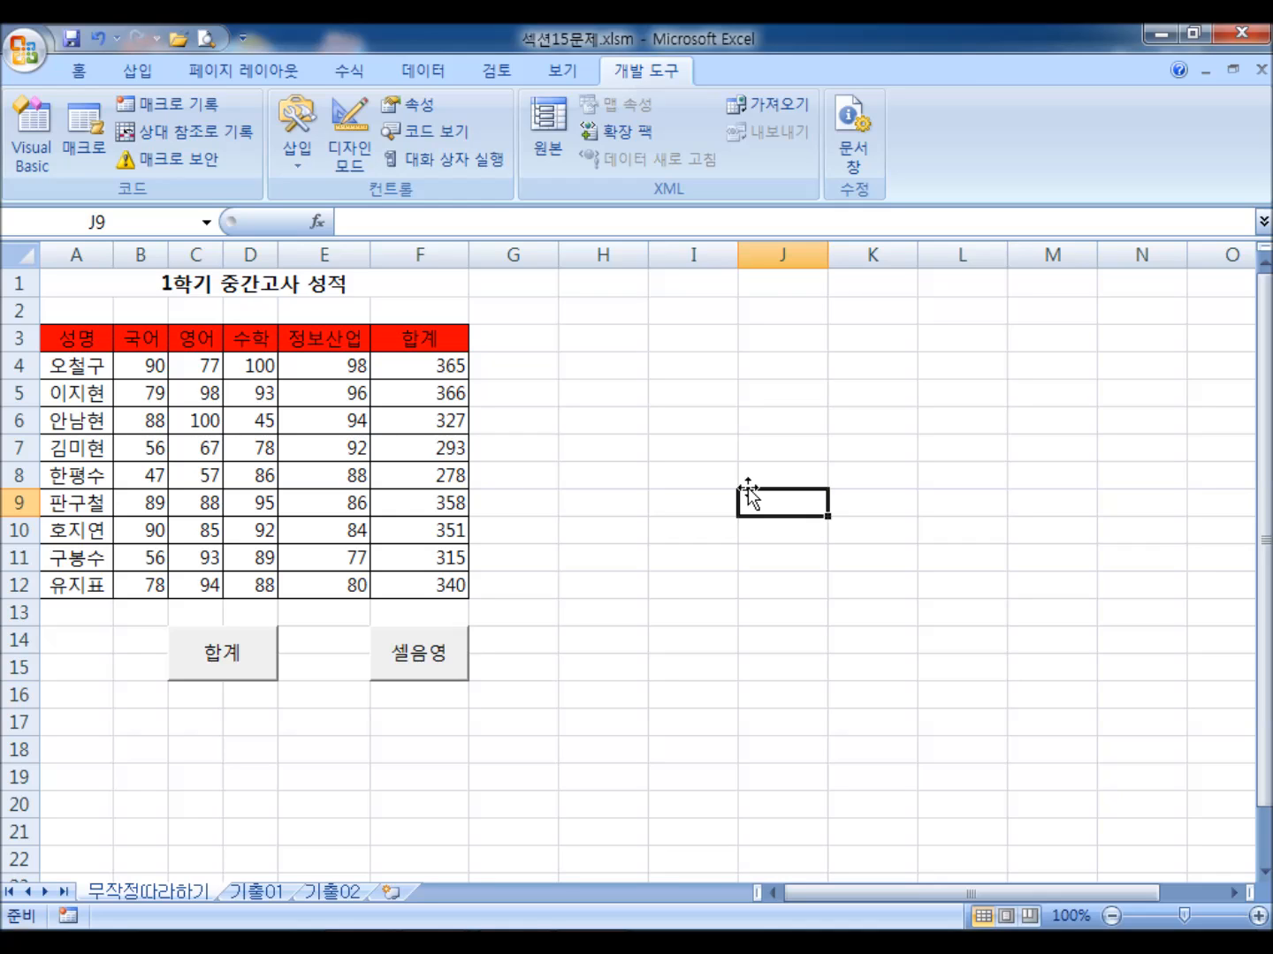
# - Review the macro security settings and close them without changing an option
pyautogui.click(195, 161)
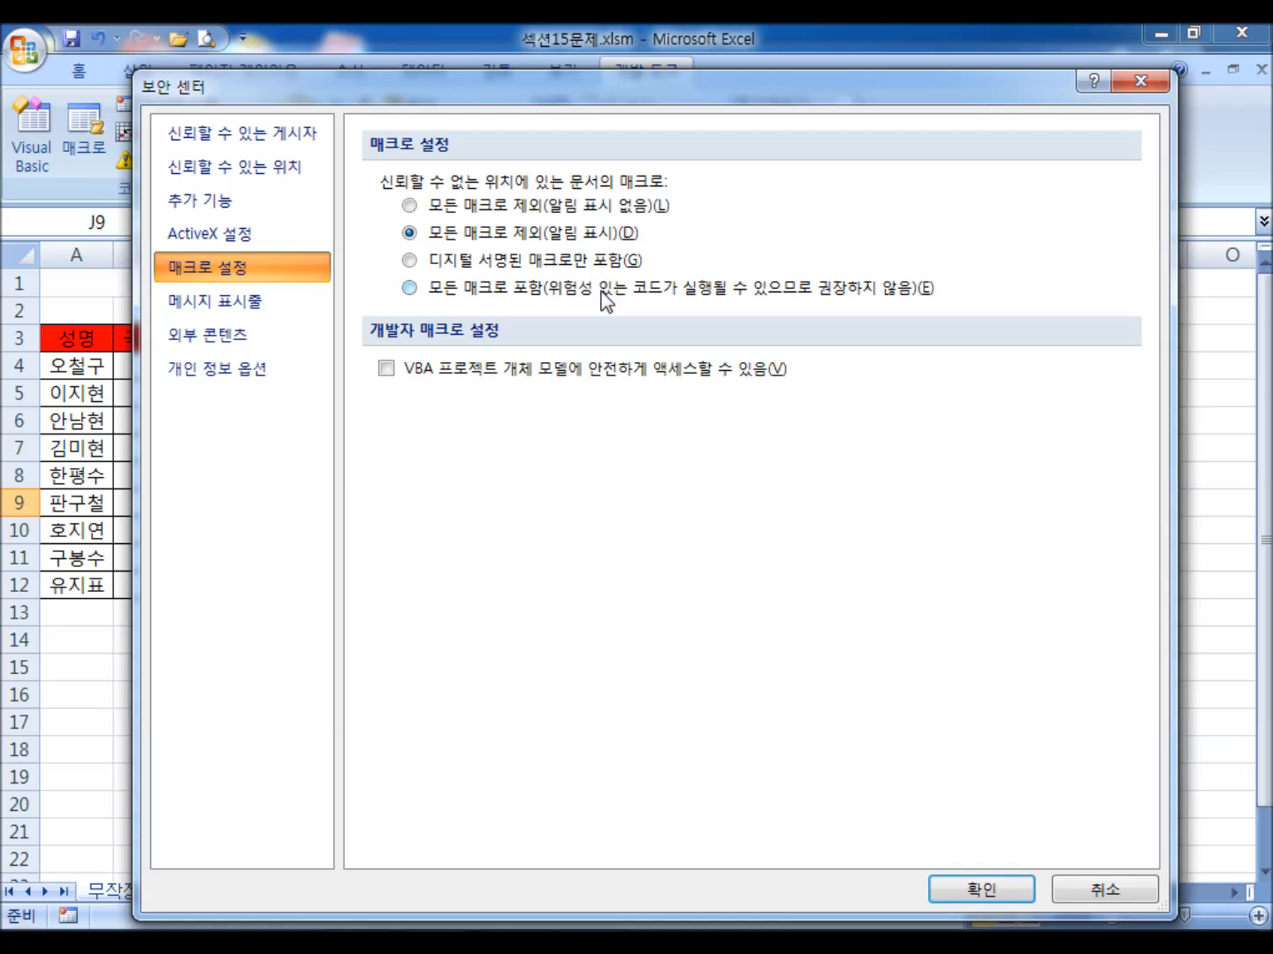
pyautogui.press('Return')
# - Open the 합계 macro for editing and examine the code of the 합계 and 셀음영 macros in Module1
pyautogui.click(95, 119)
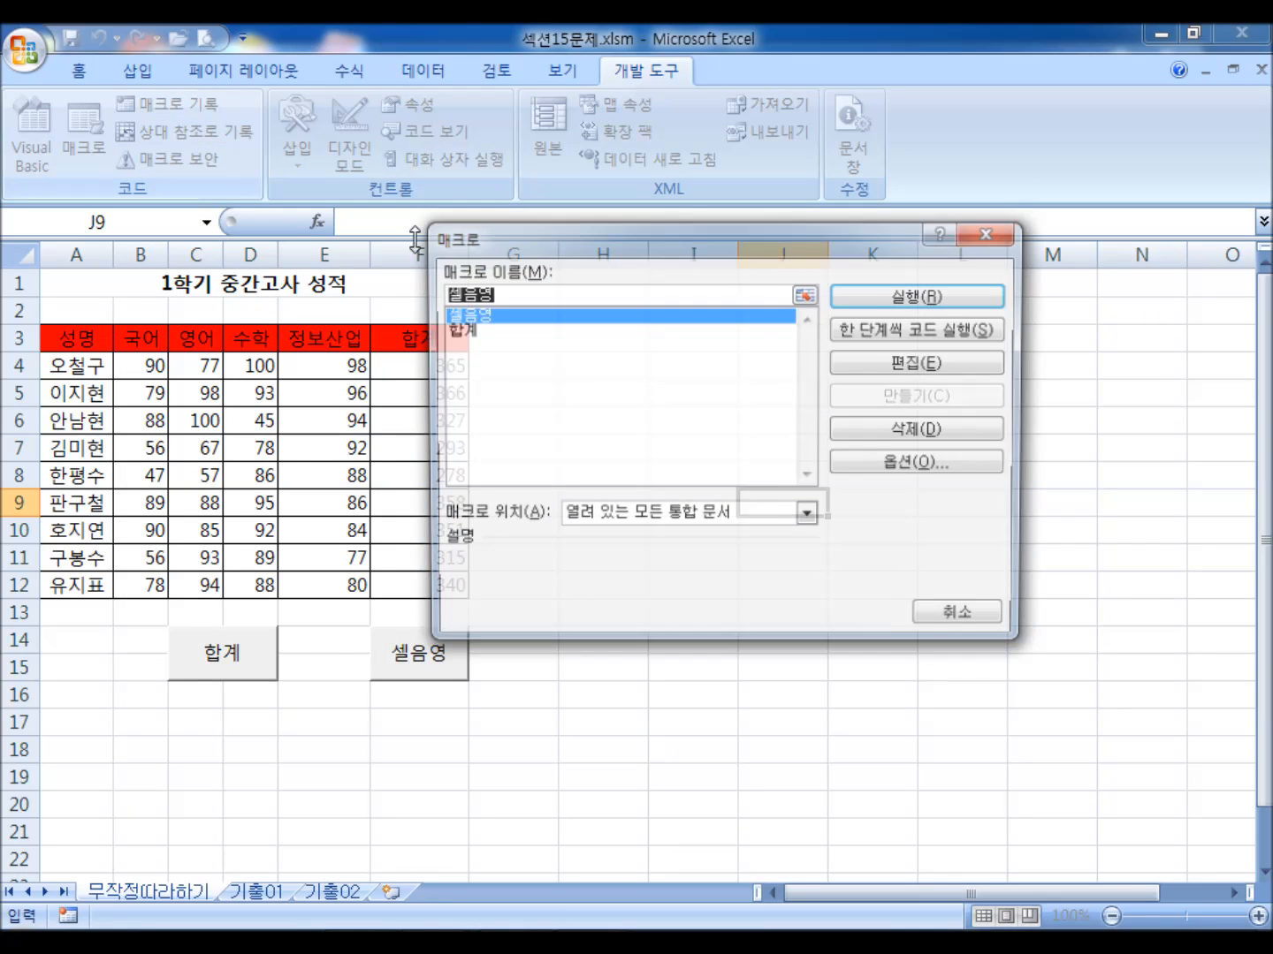
pyautogui.click(461, 330)
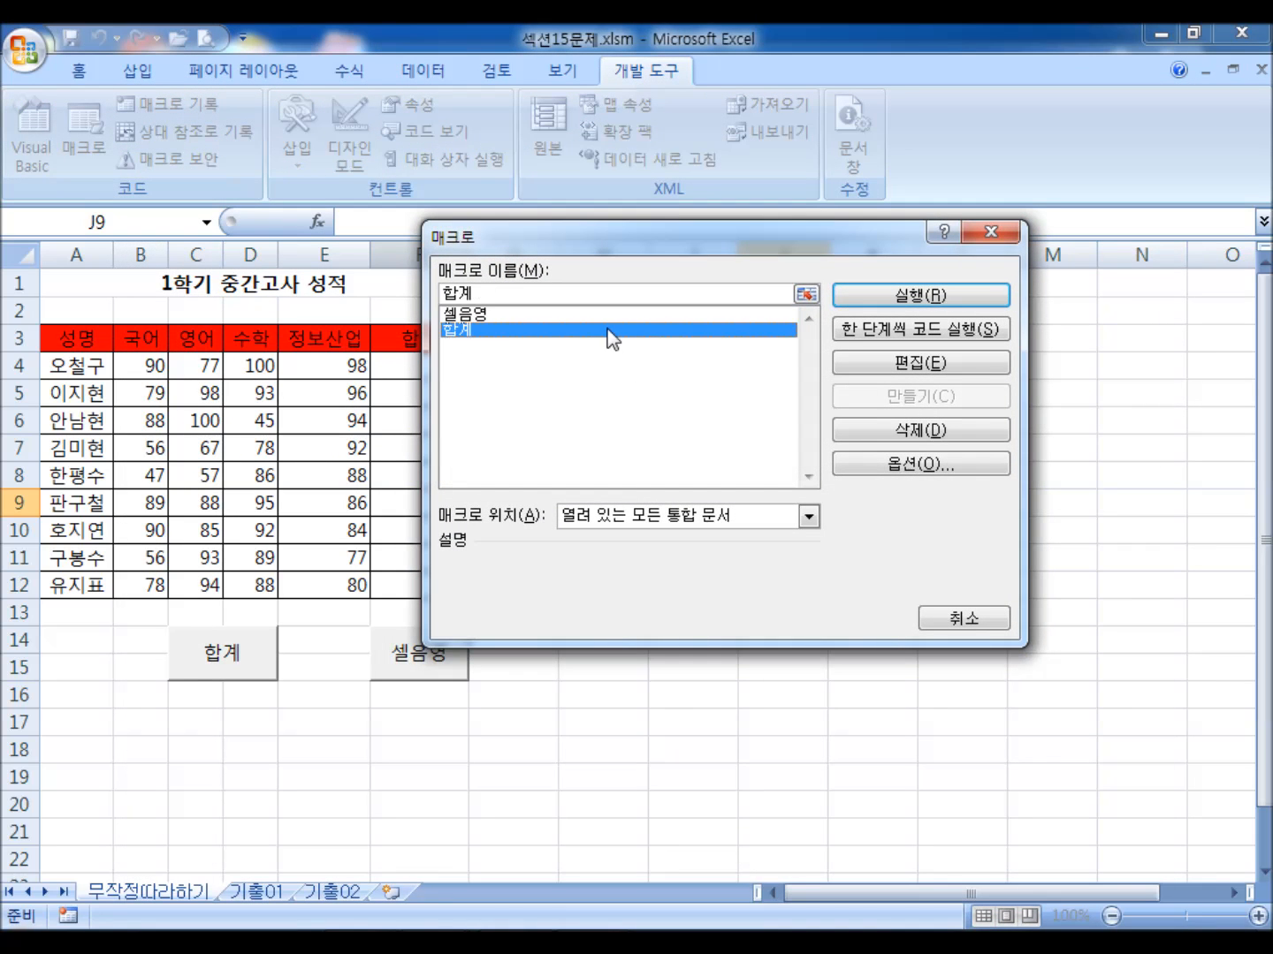
pyautogui.click(903, 364)
pyautogui.scroll(-5, 469, 416)
pyautogui.scroll(5, 469, 429)
pyautogui.moveTo(362, 333); pyautogui.dragTo(504, 489)
pyautogui.moveTo(355, 481); pyautogui.dragTo(616, 593)
pyautogui.scroll(5, 580, 494)
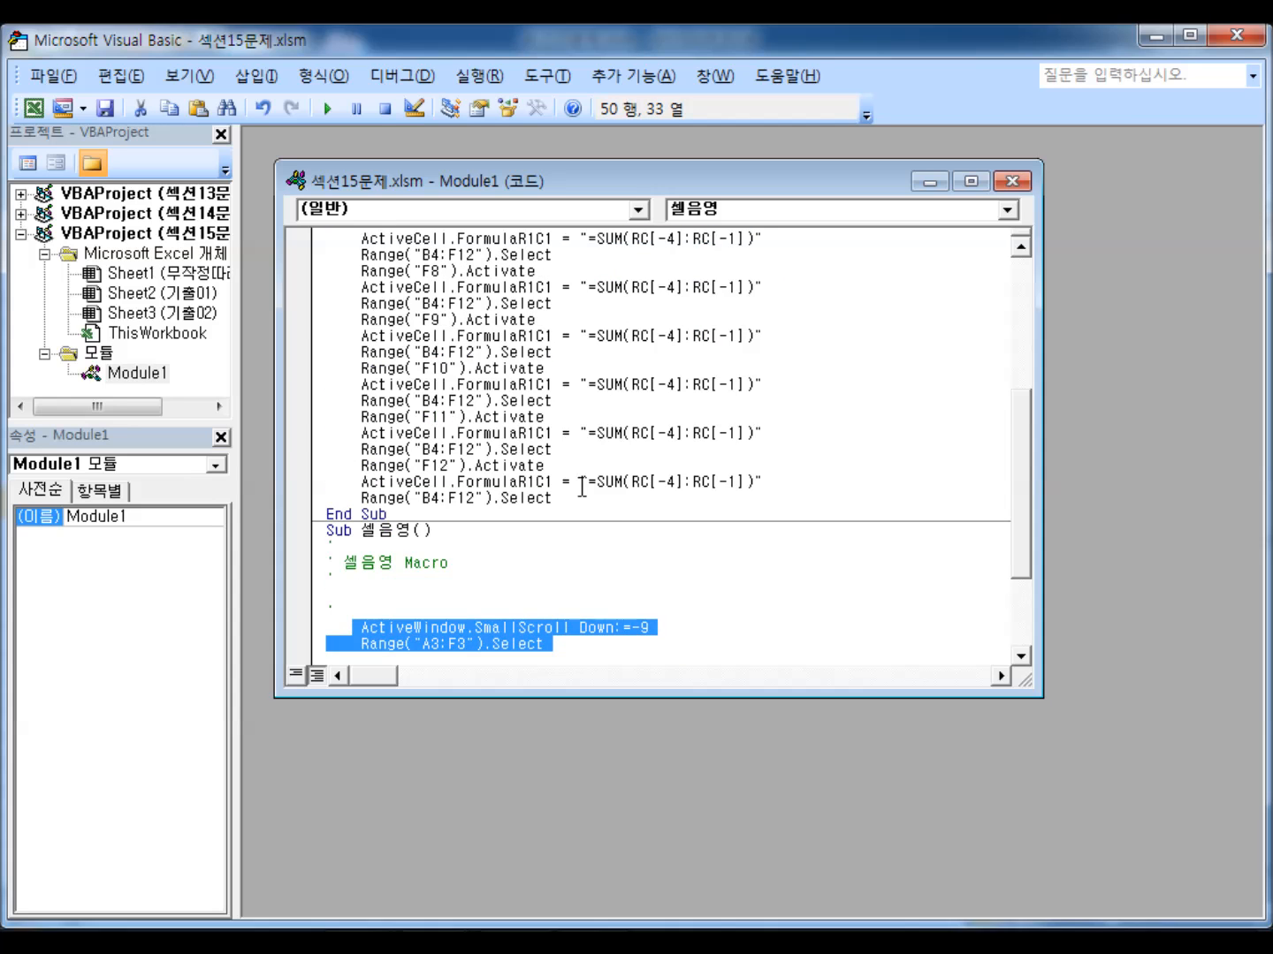
# - Maximize the code window, examine the 합계 macro's statements, and return to the worksheet
pyautogui.moveTo(386, 304); pyautogui.dragTo(587, 480)
pyautogui.click(720, 503)
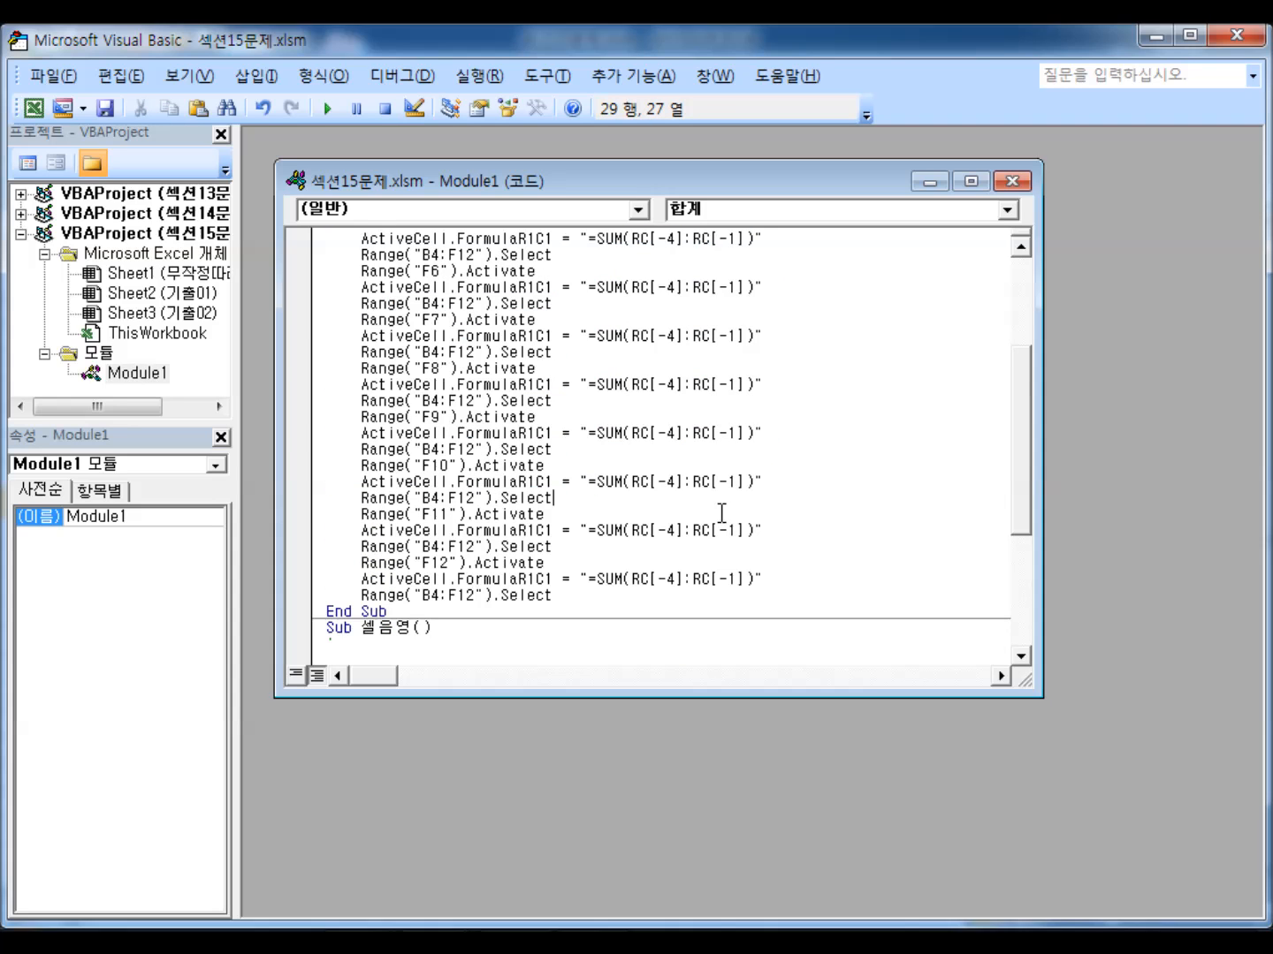
pyautogui.scroll(2, 739, 526)
pyautogui.doubleClick(673, 178)
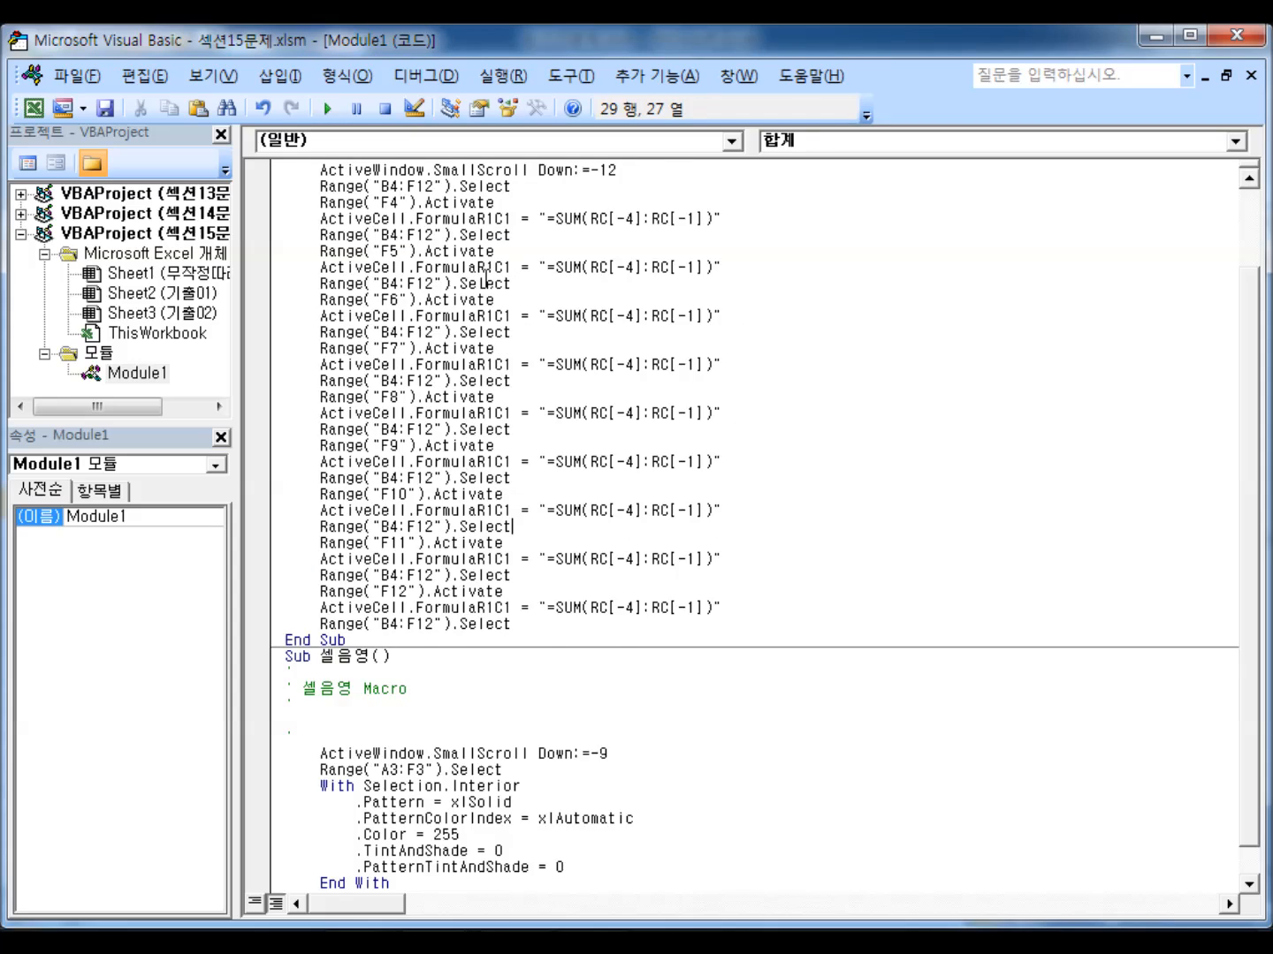
pyautogui.scroll(2, 386, 301)
pyautogui.moveTo(320, 267); pyautogui.dragTo(711, 723)
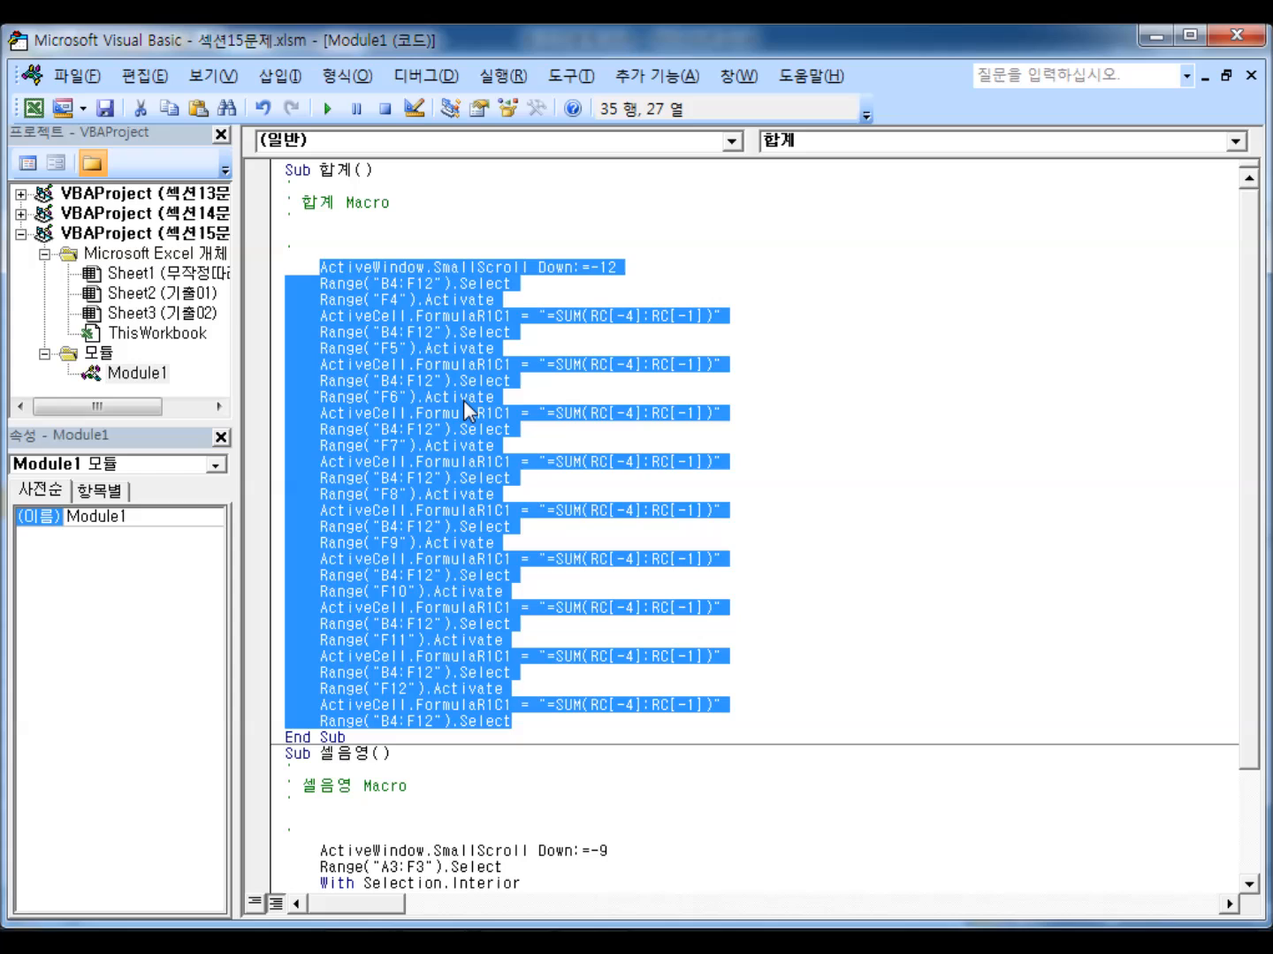
pyautogui.click(572, 376)
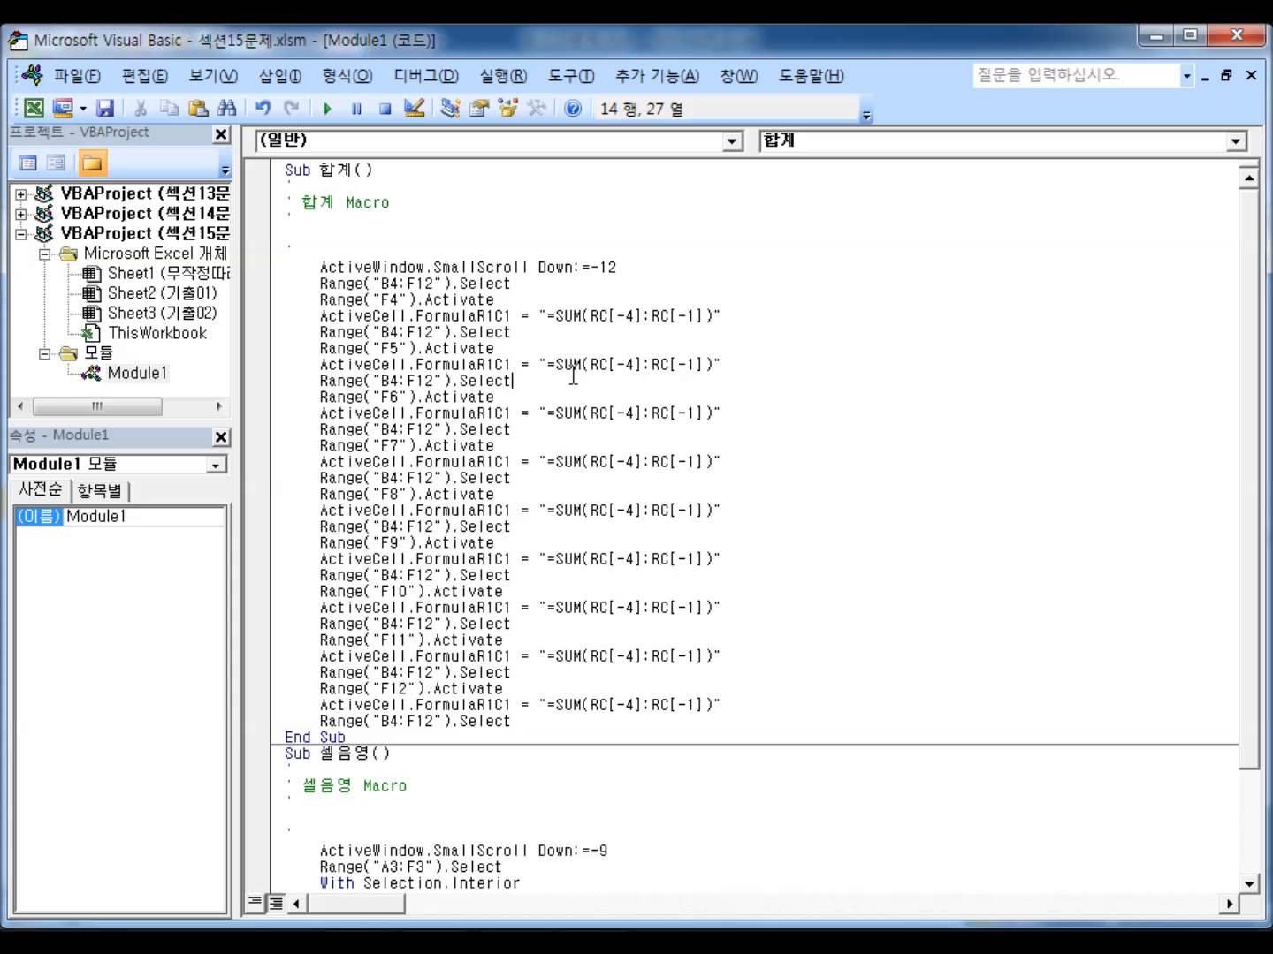
pyautogui.click(1253, 42)
pyautogui.click(593, 412)
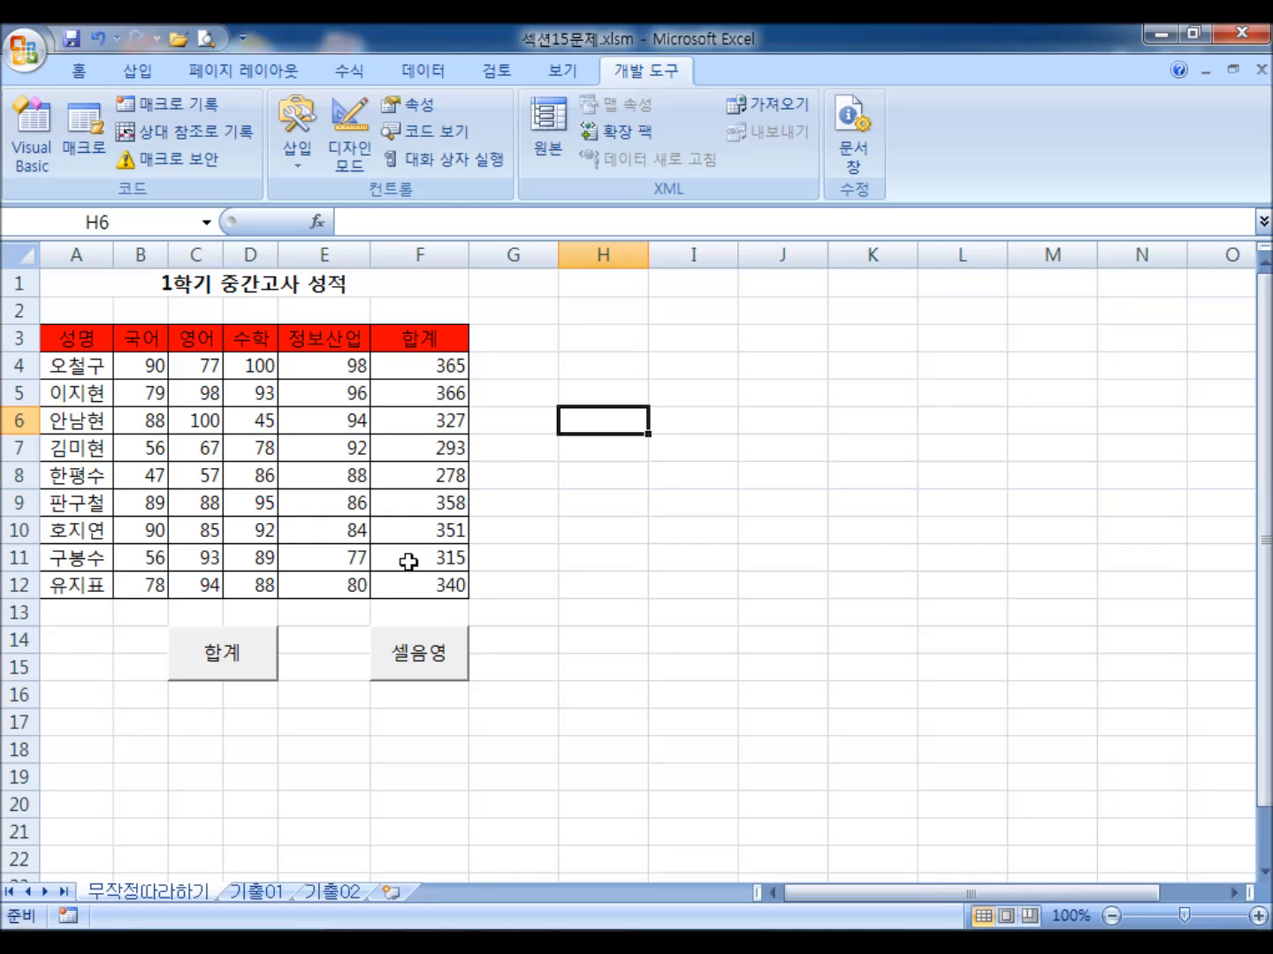
# - Try the macro security options for disabling all without notification and enabling all, reselect disabling with notification, and dismiss the settings
pyautogui.click(145, 167)
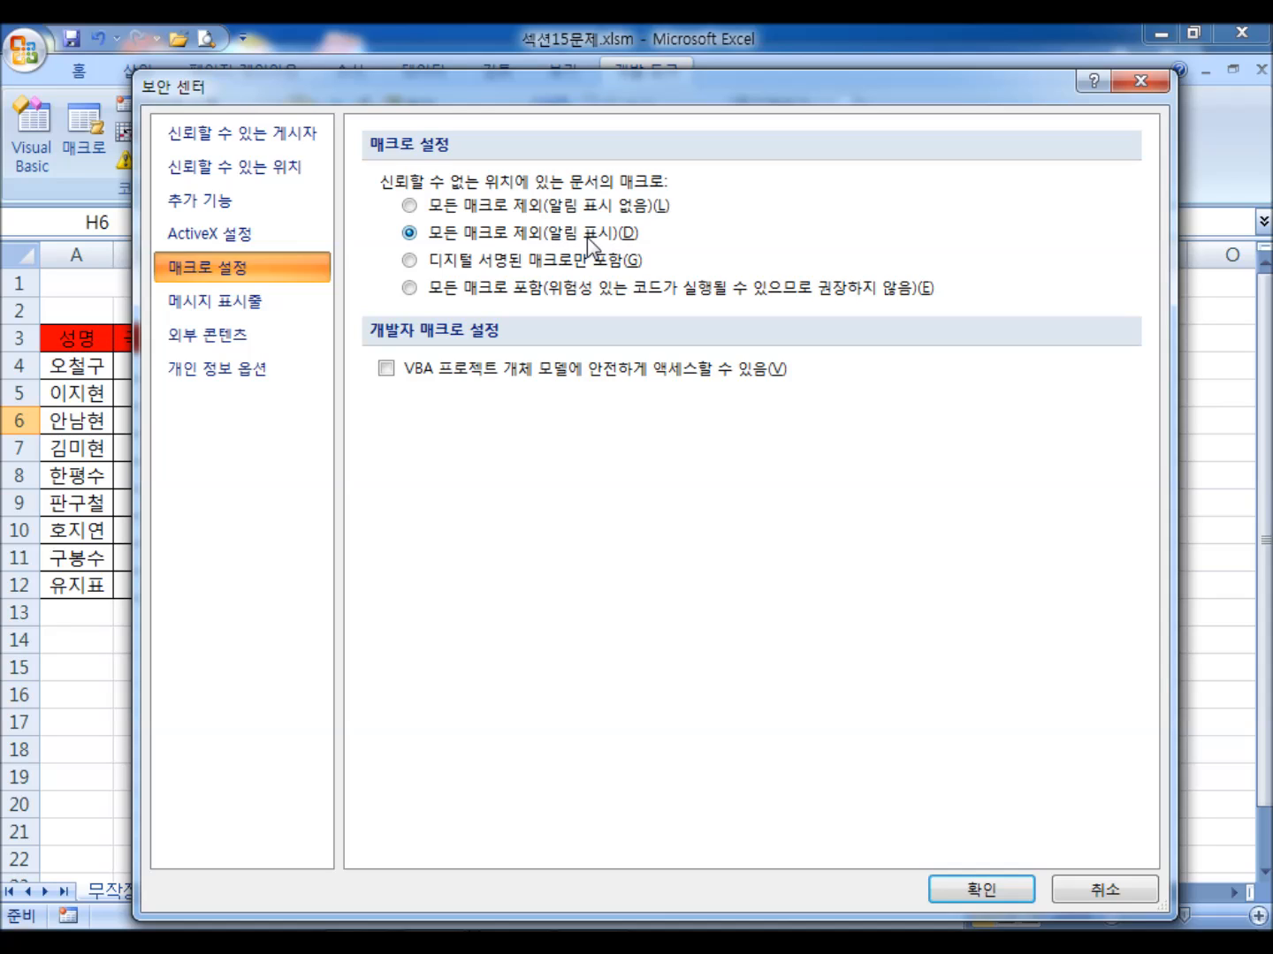
pyautogui.click(541, 206)
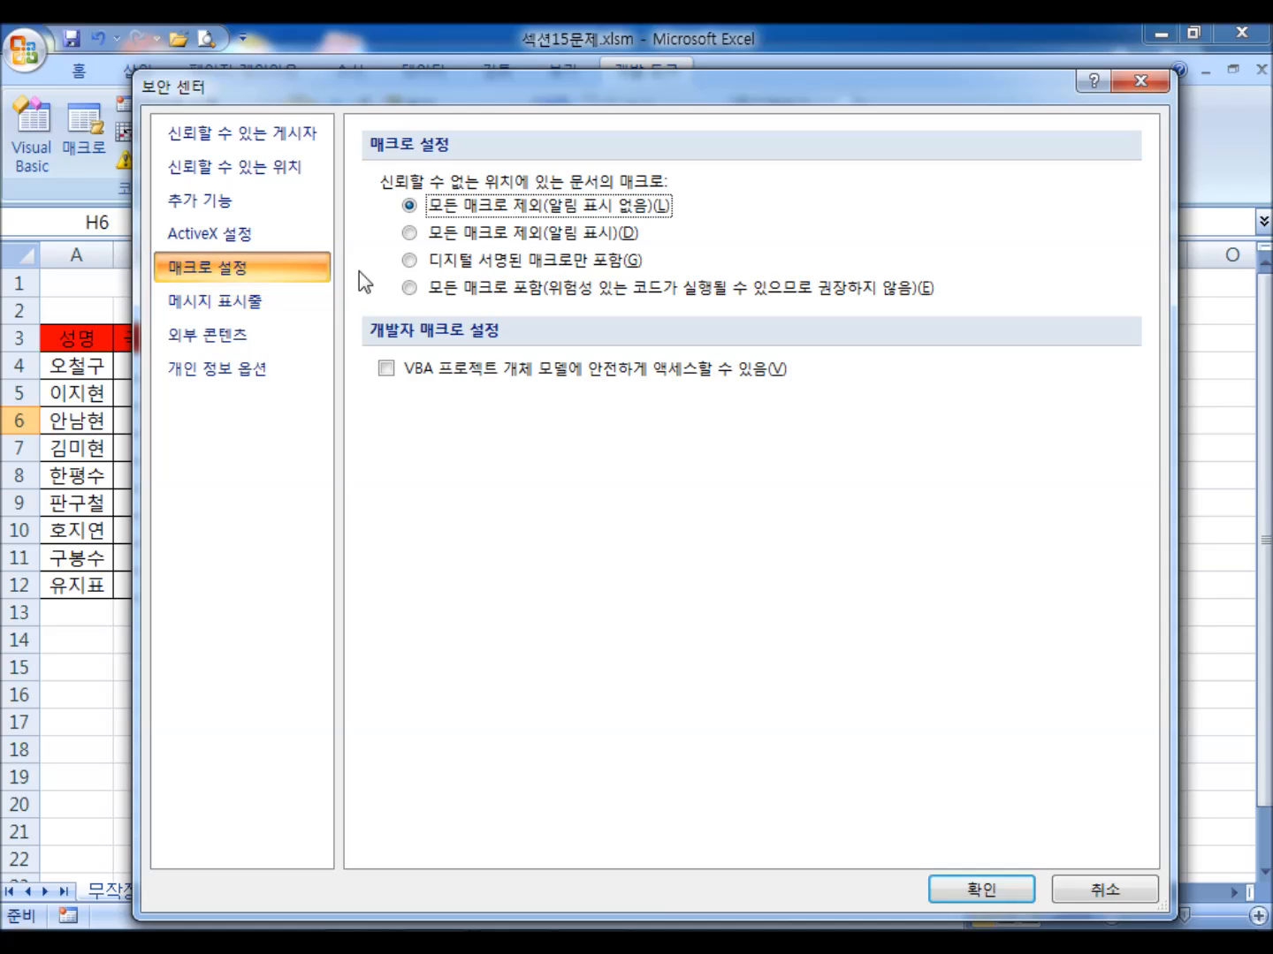
pyautogui.click(409, 233)
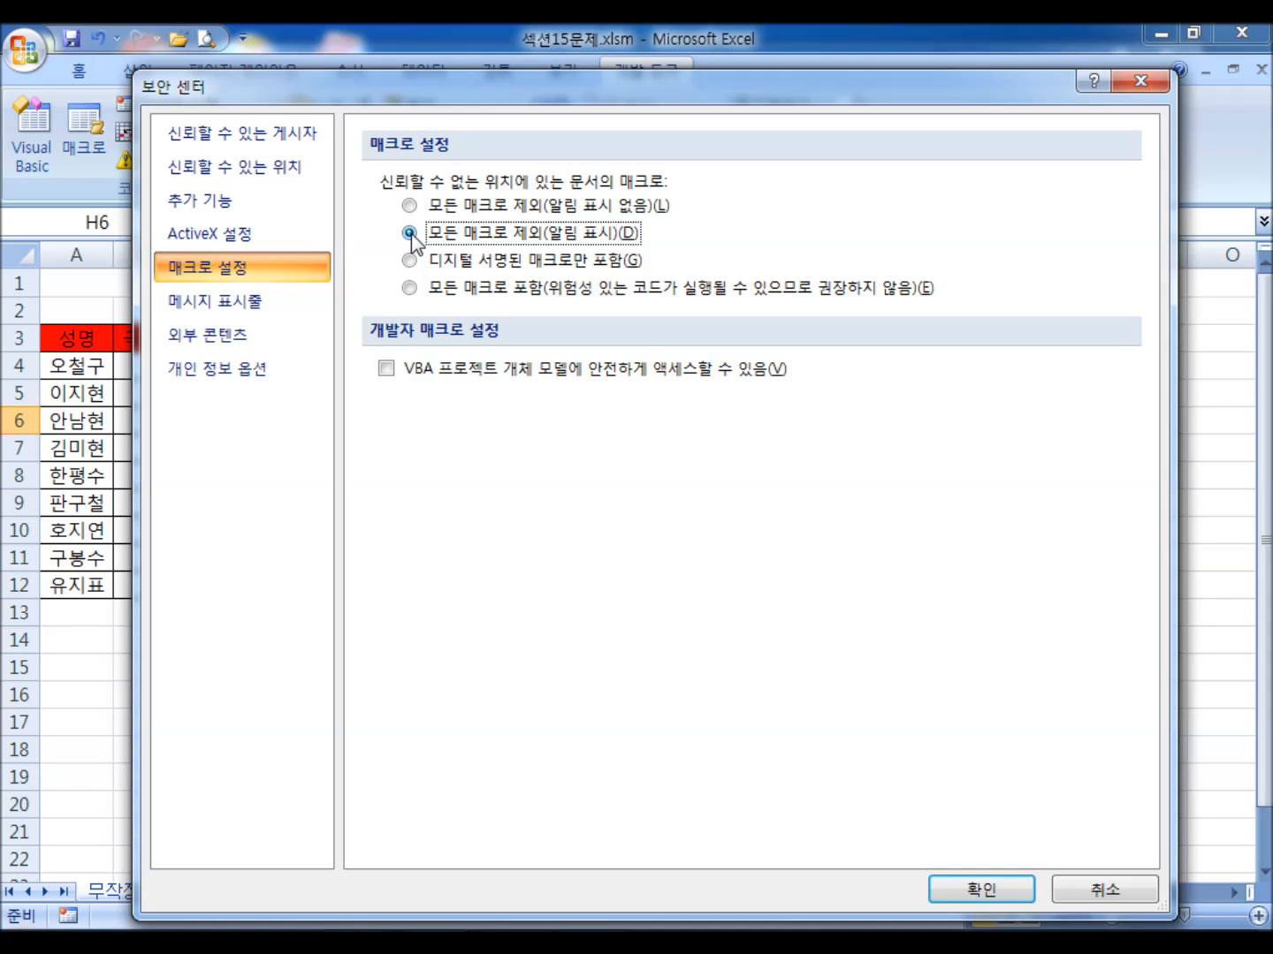
pyautogui.click(425, 288)
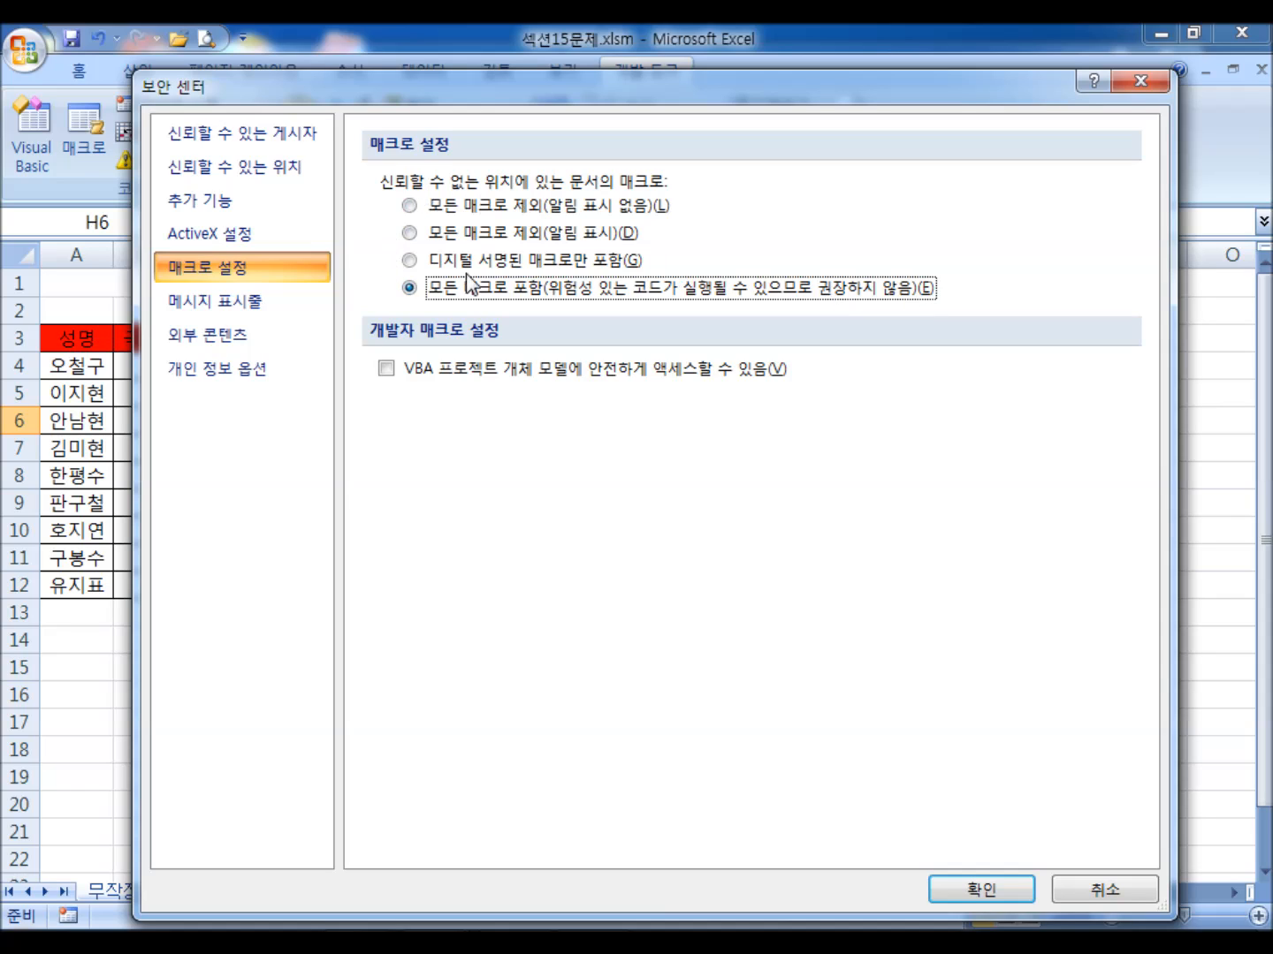
pyautogui.click(439, 241)
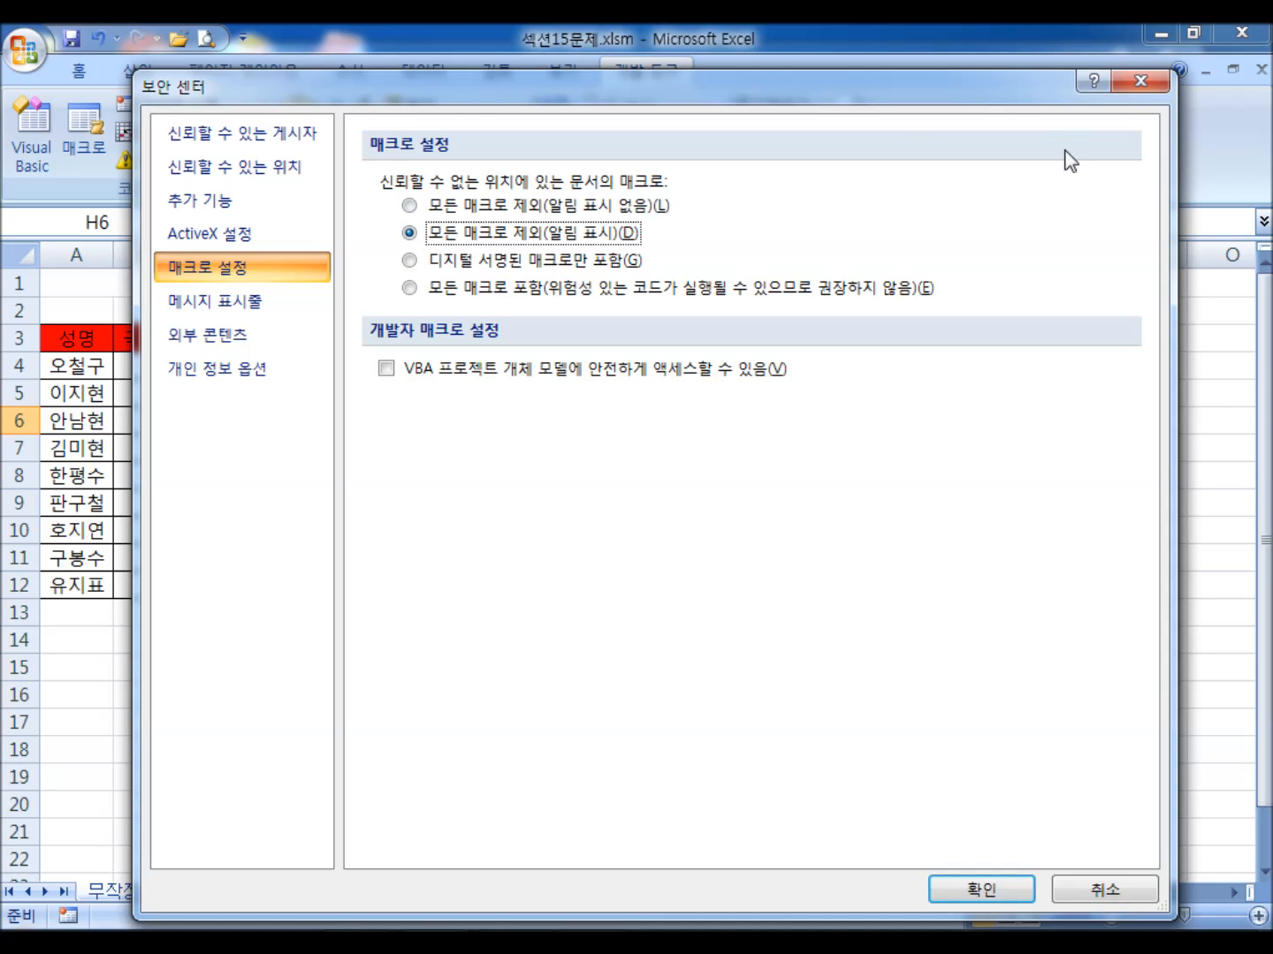
pyautogui.click(1139, 81)
pyautogui.click(680, 585)
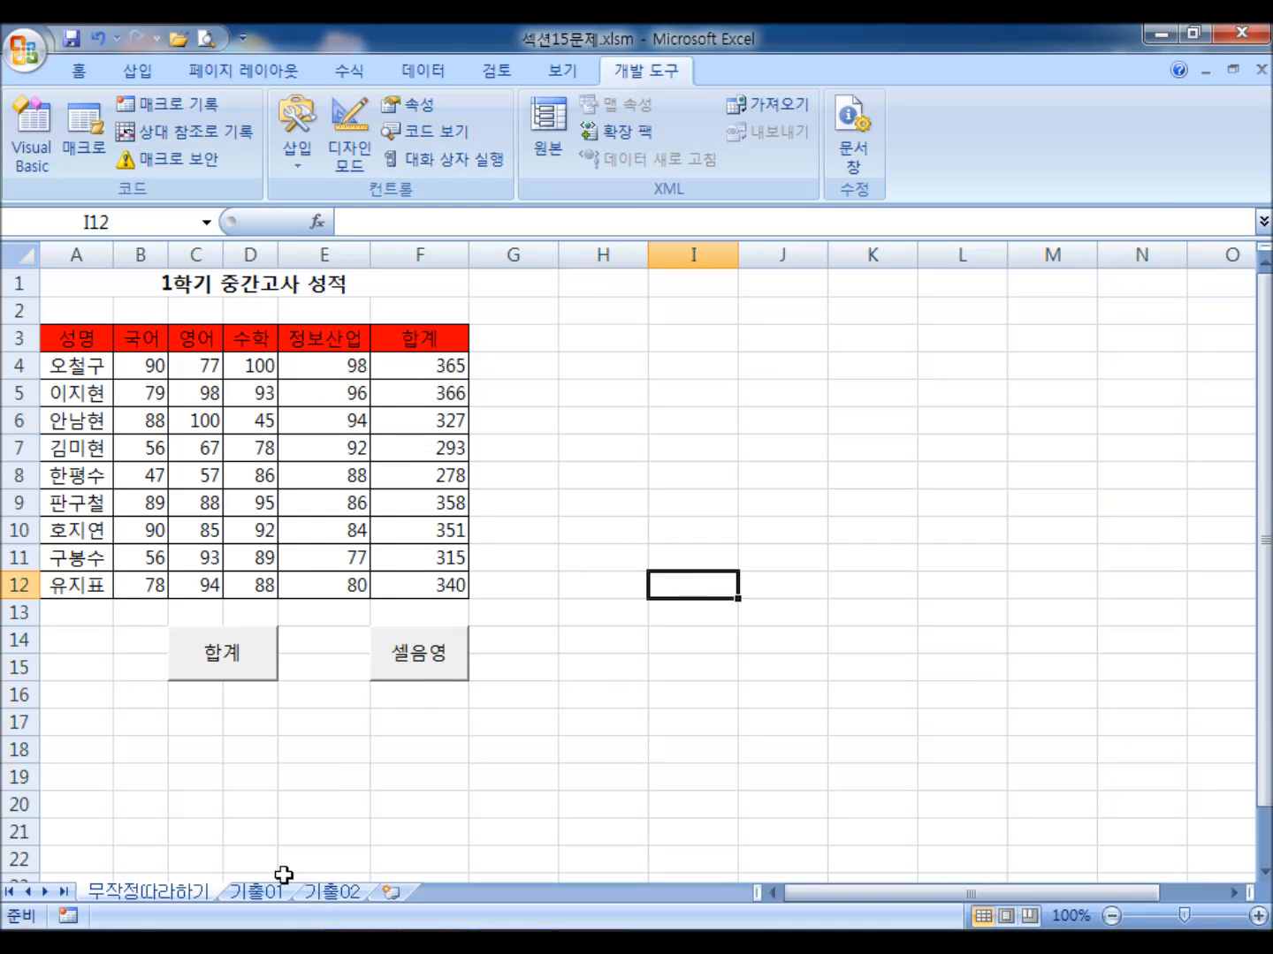
# - Switch to the 기출01 sheet and inspect the 본봉 and 세금 values in C3 and E3
pyautogui.click(259, 894)
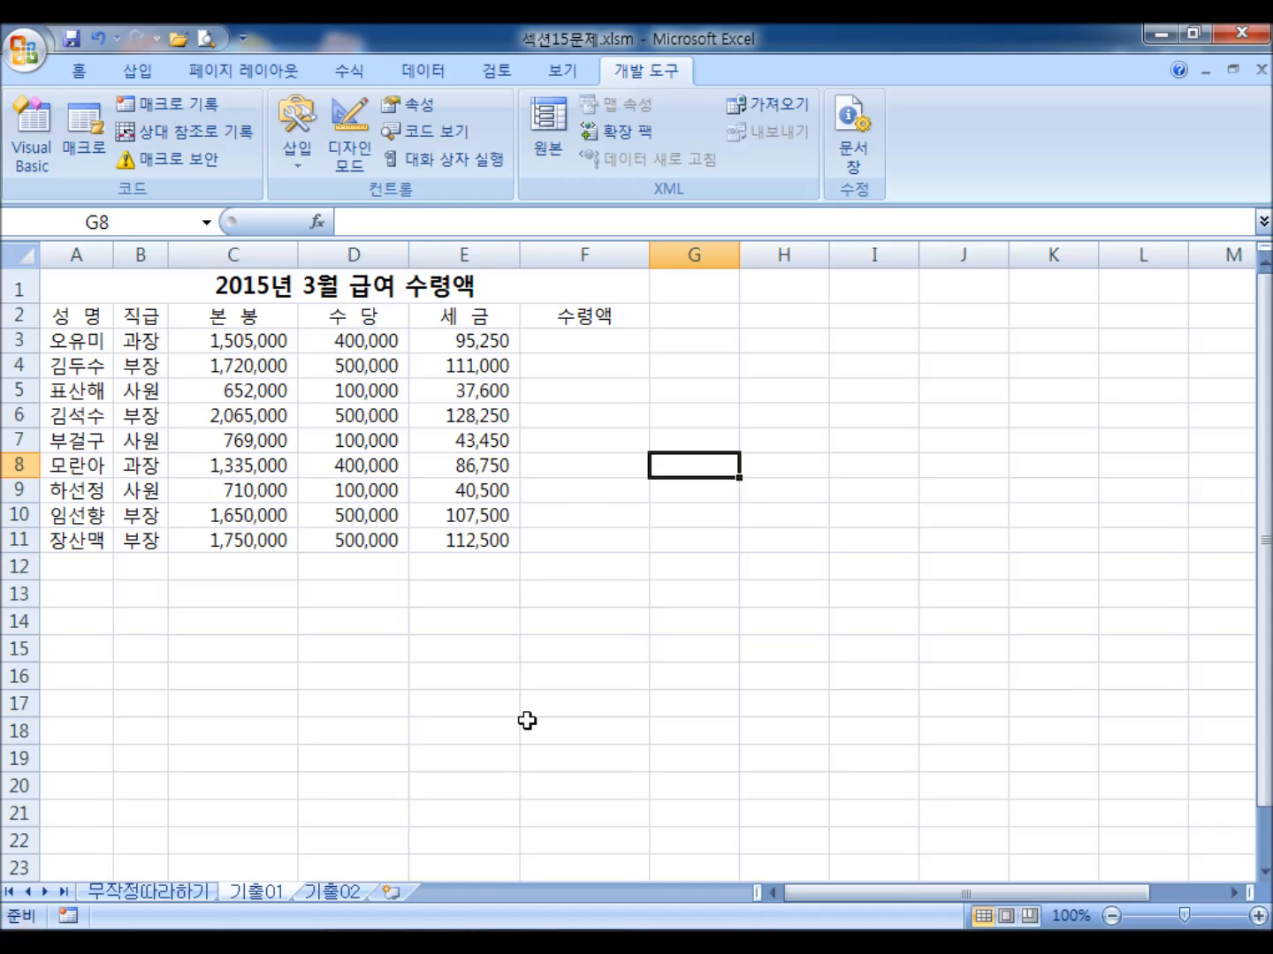
pyautogui.click(244, 338)
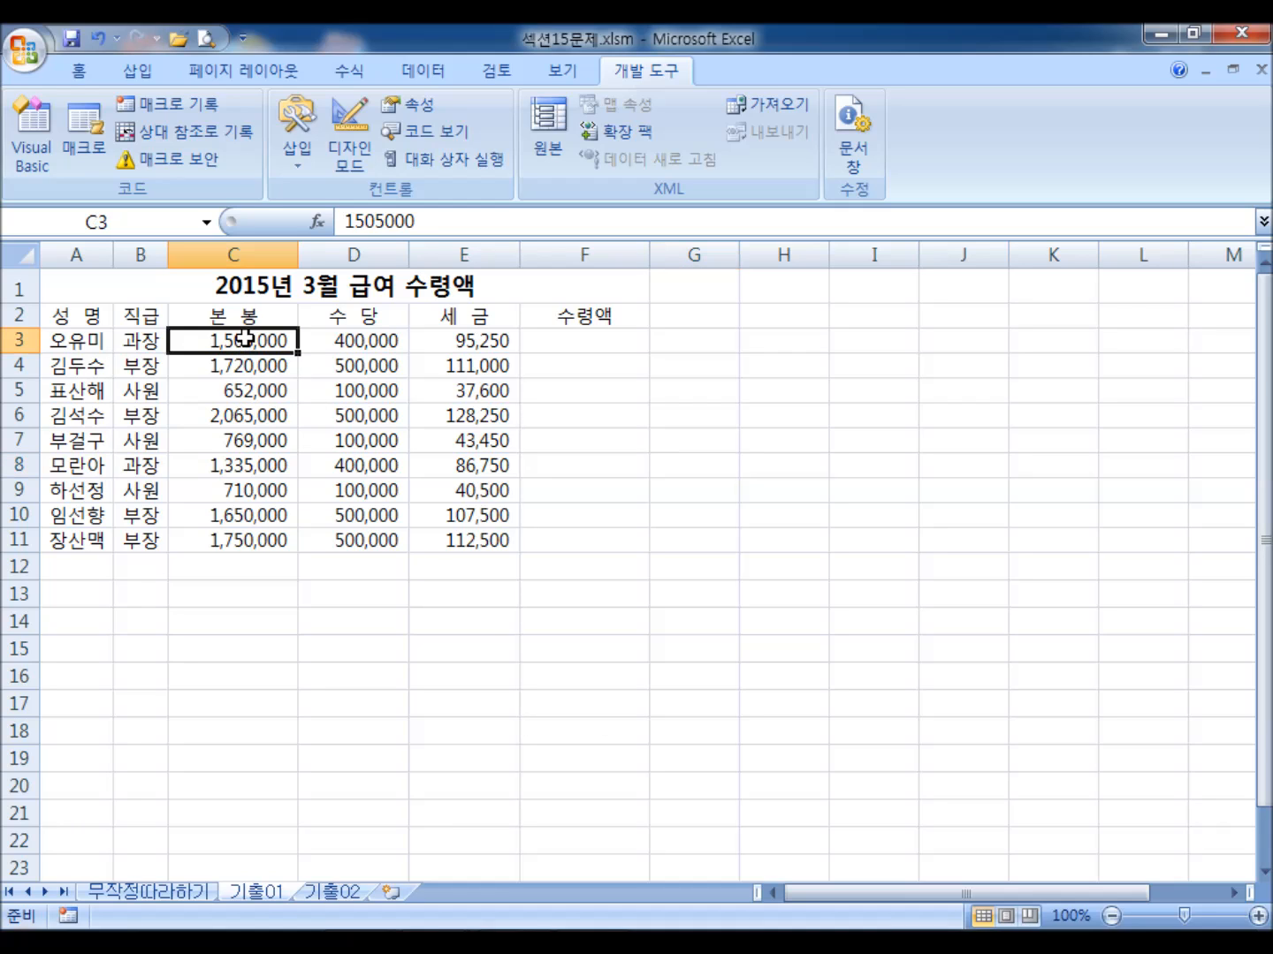
pyautogui.click(453, 341)
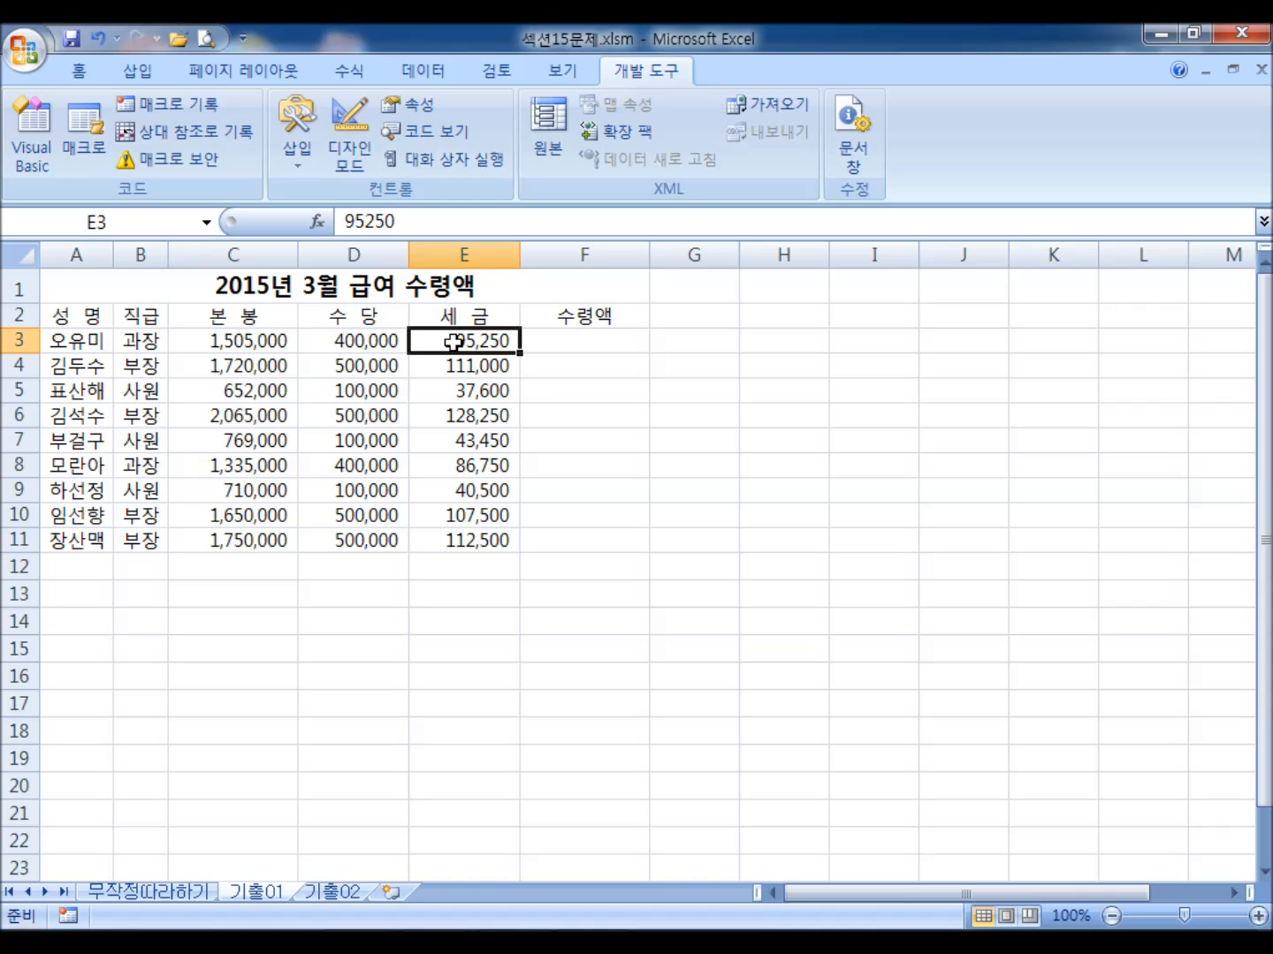
# - Enter =C3+D3-E3 in F3 to calculate 수령액 and fill the formula down to F11
pyautogui.click(594, 340)
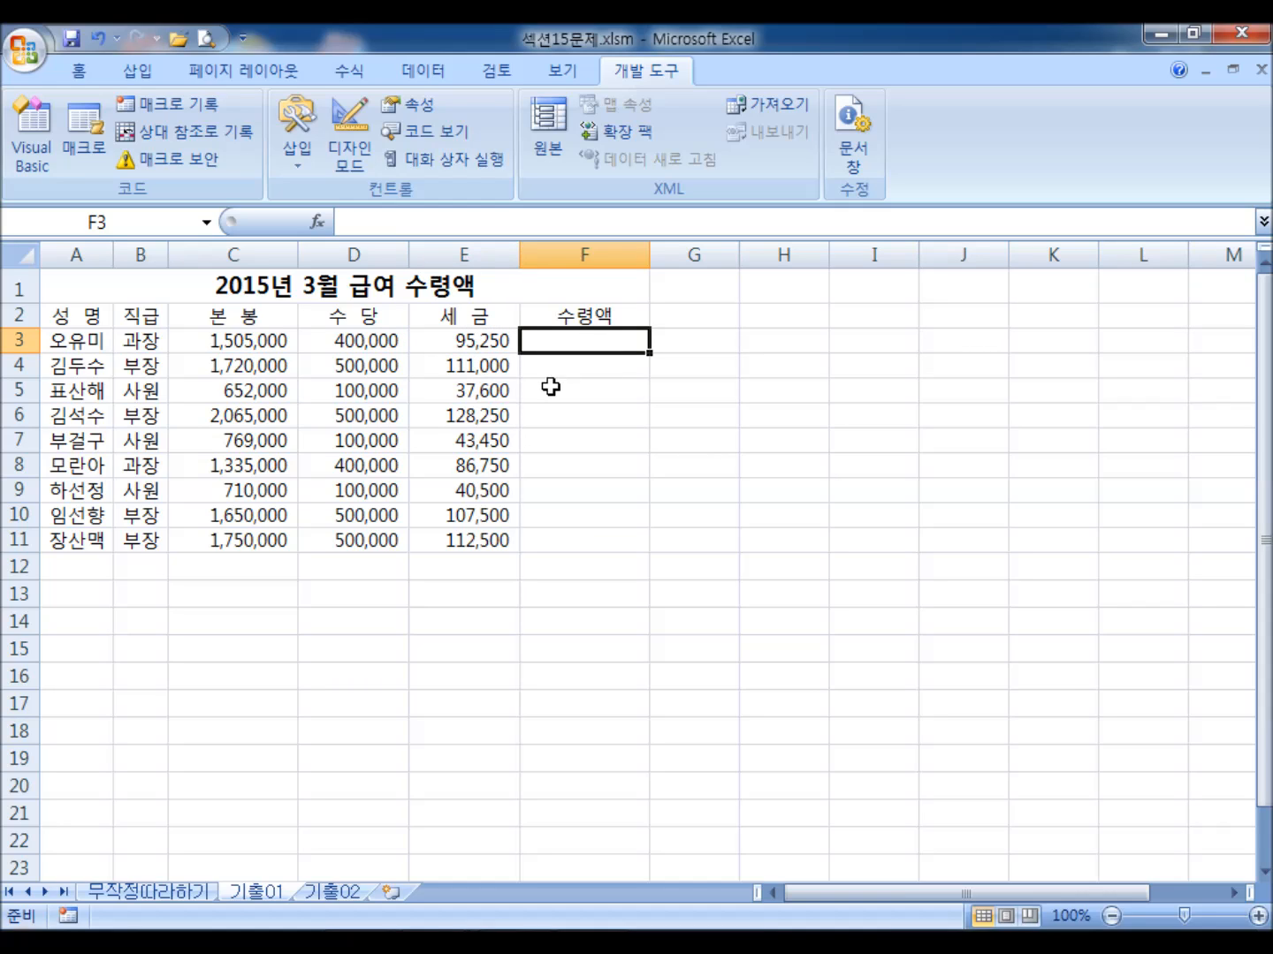
pyautogui.write('=')
pyautogui.click(256, 336)
pyautogui.write('+')
pyautogui.click(371, 348)
pyautogui.write('-')
pyautogui.click(478, 338)
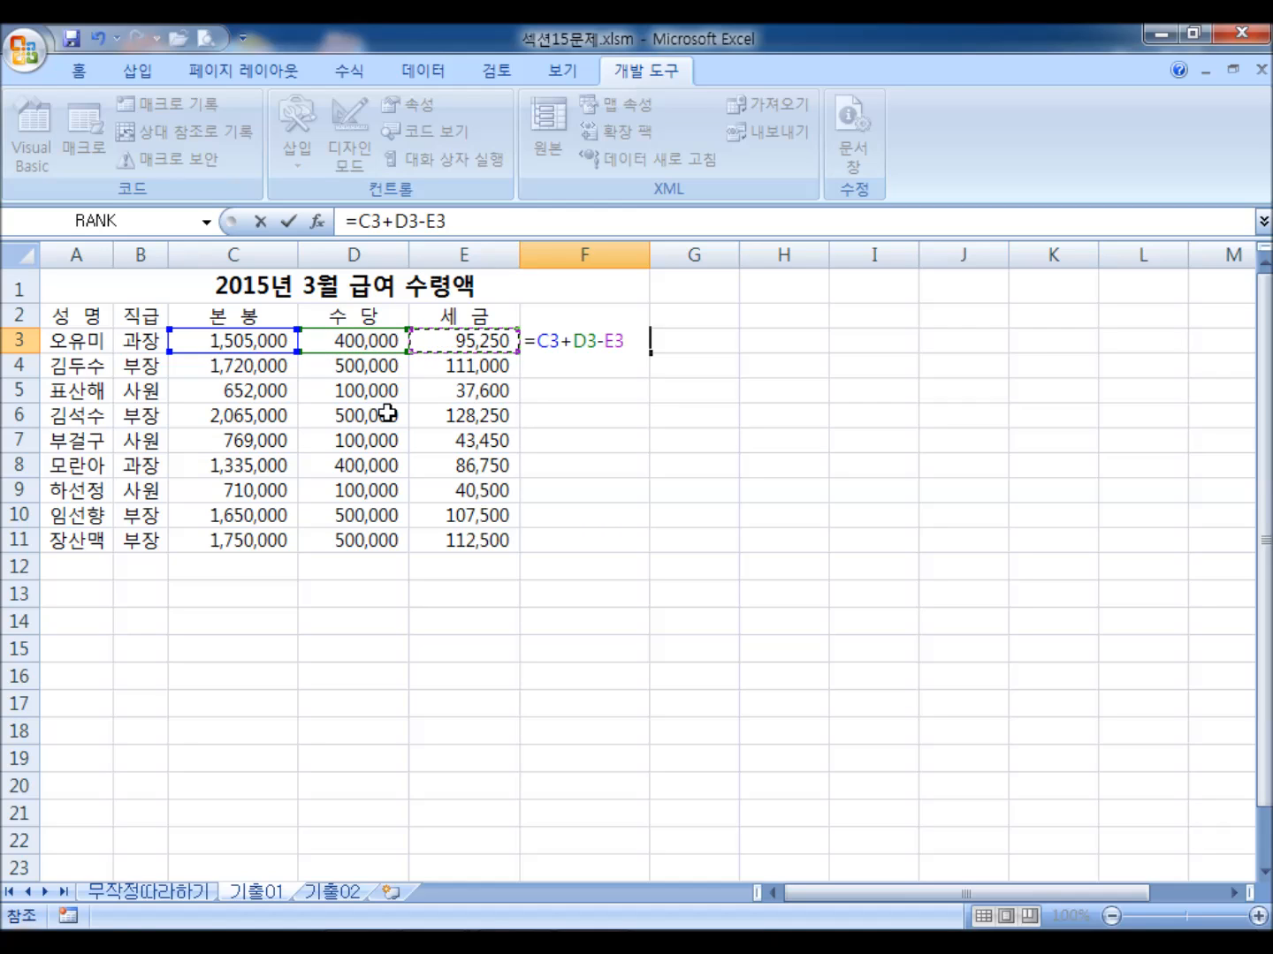
pyautogui.press('Return')
pyautogui.click(626, 343)
pyautogui.moveTo(649, 352); pyautogui.dragTo(623, 550)
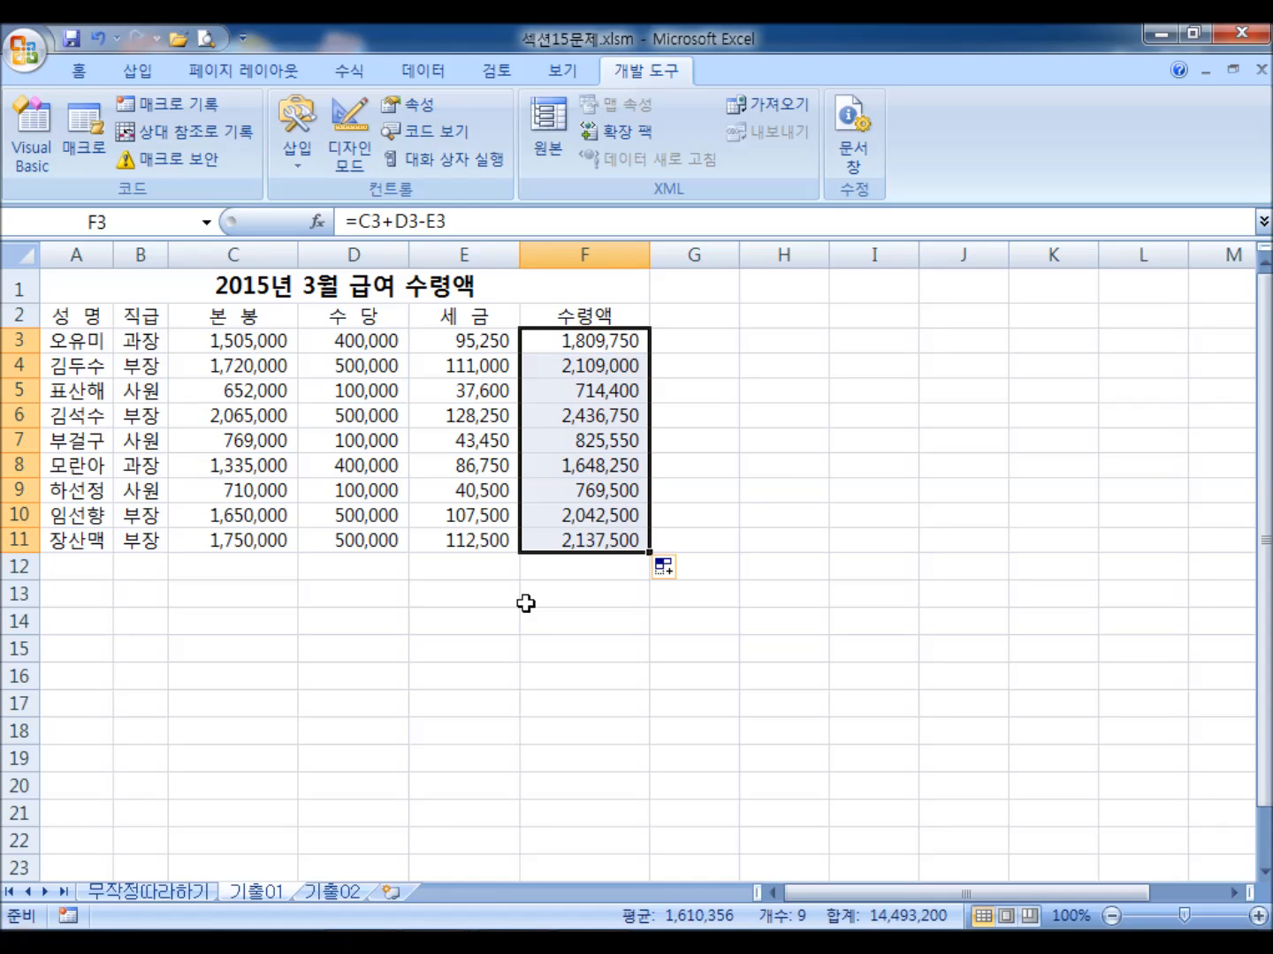
# - Clear the 수령액 formulas from F3:F11
pyautogui.click(593, 343)
pyautogui.moveTo(594, 343); pyautogui.dragTo(569, 536)
pyautogui.press('Delete')
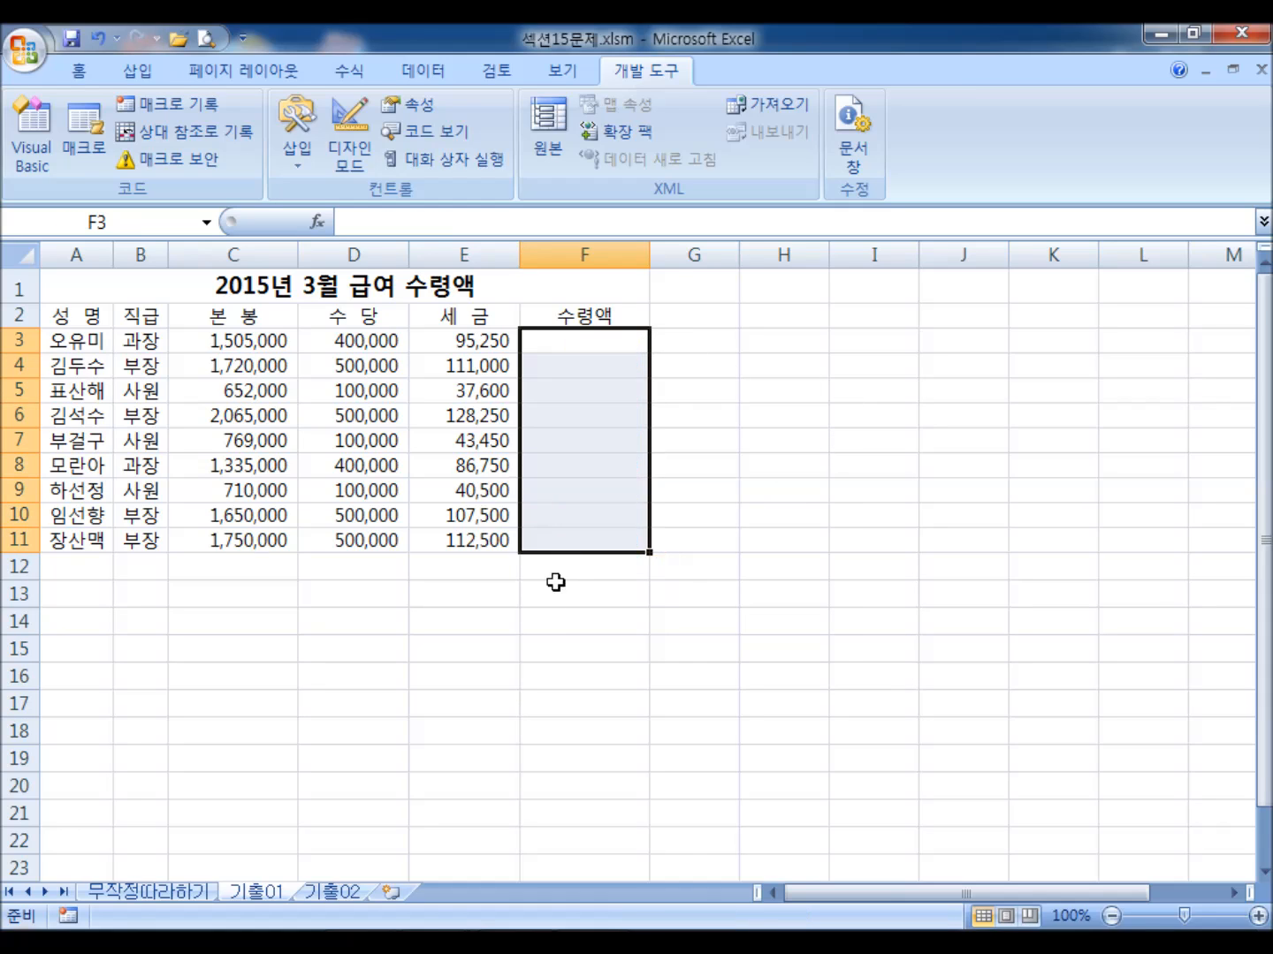
# - Insert a sun shape over cells A13:A14 below the salary table
pyautogui.click(529, 640)
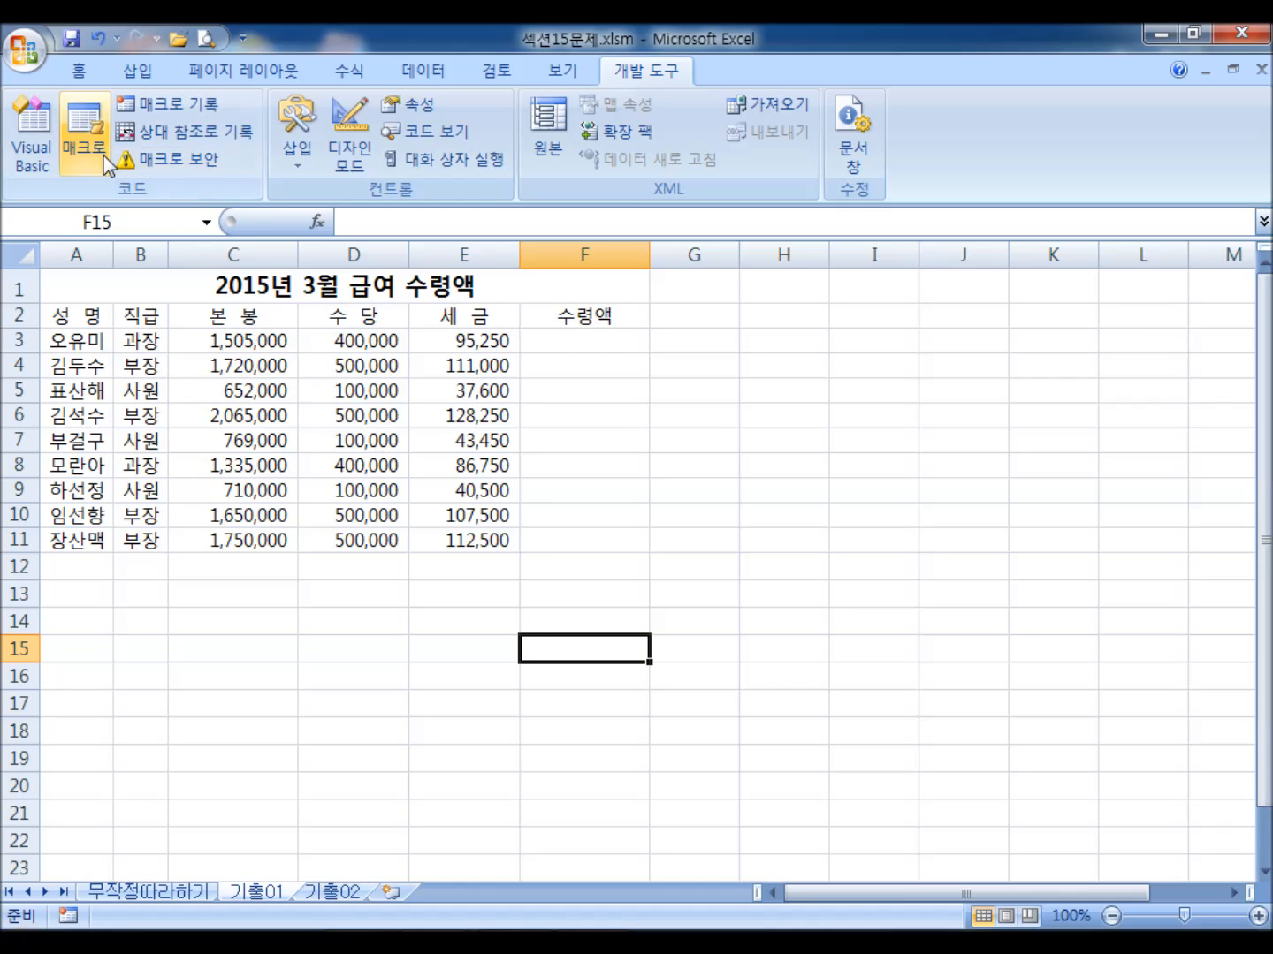
pyautogui.click(141, 71)
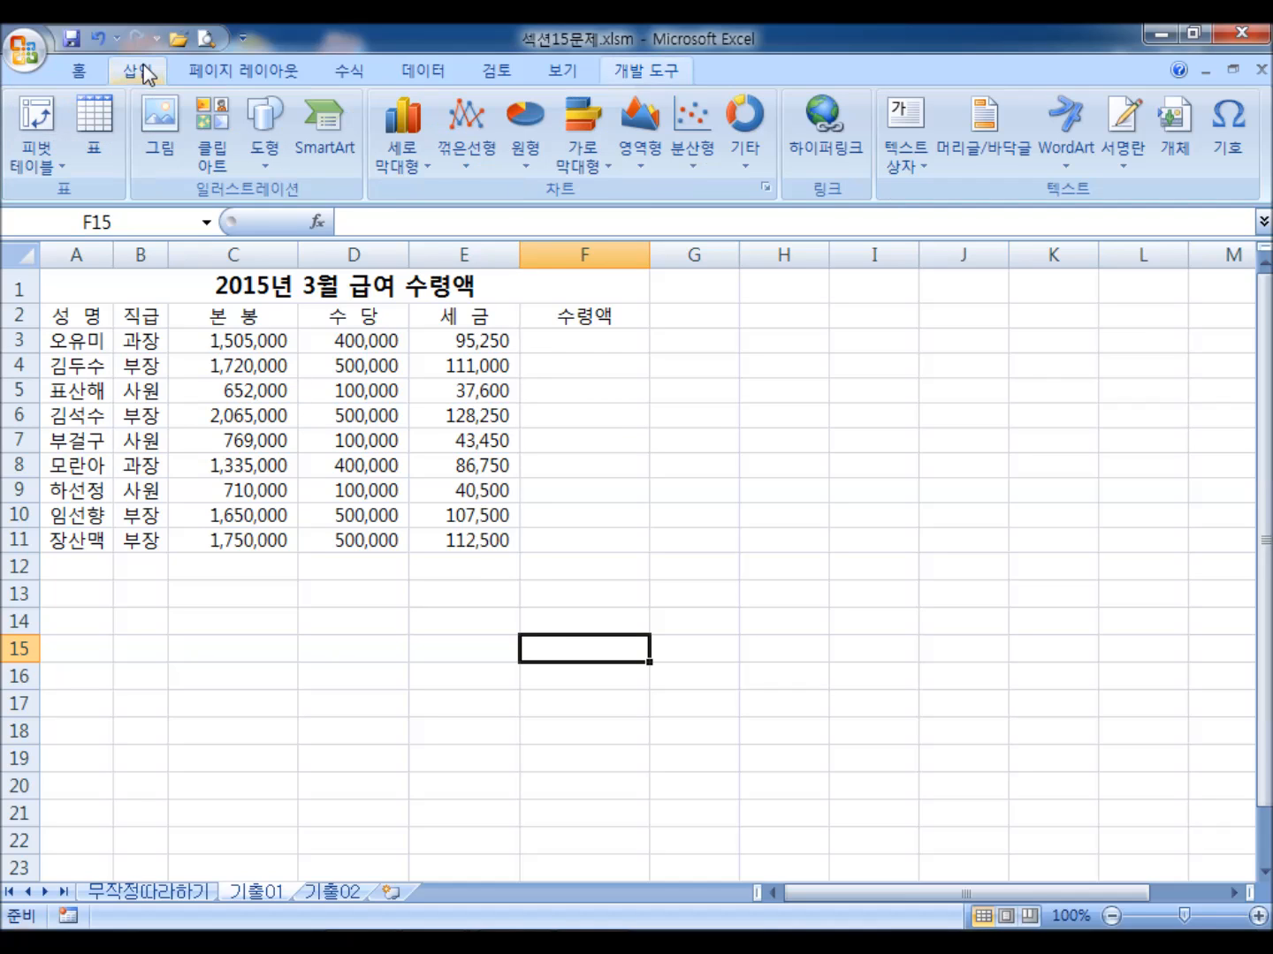
pyautogui.click(266, 142)
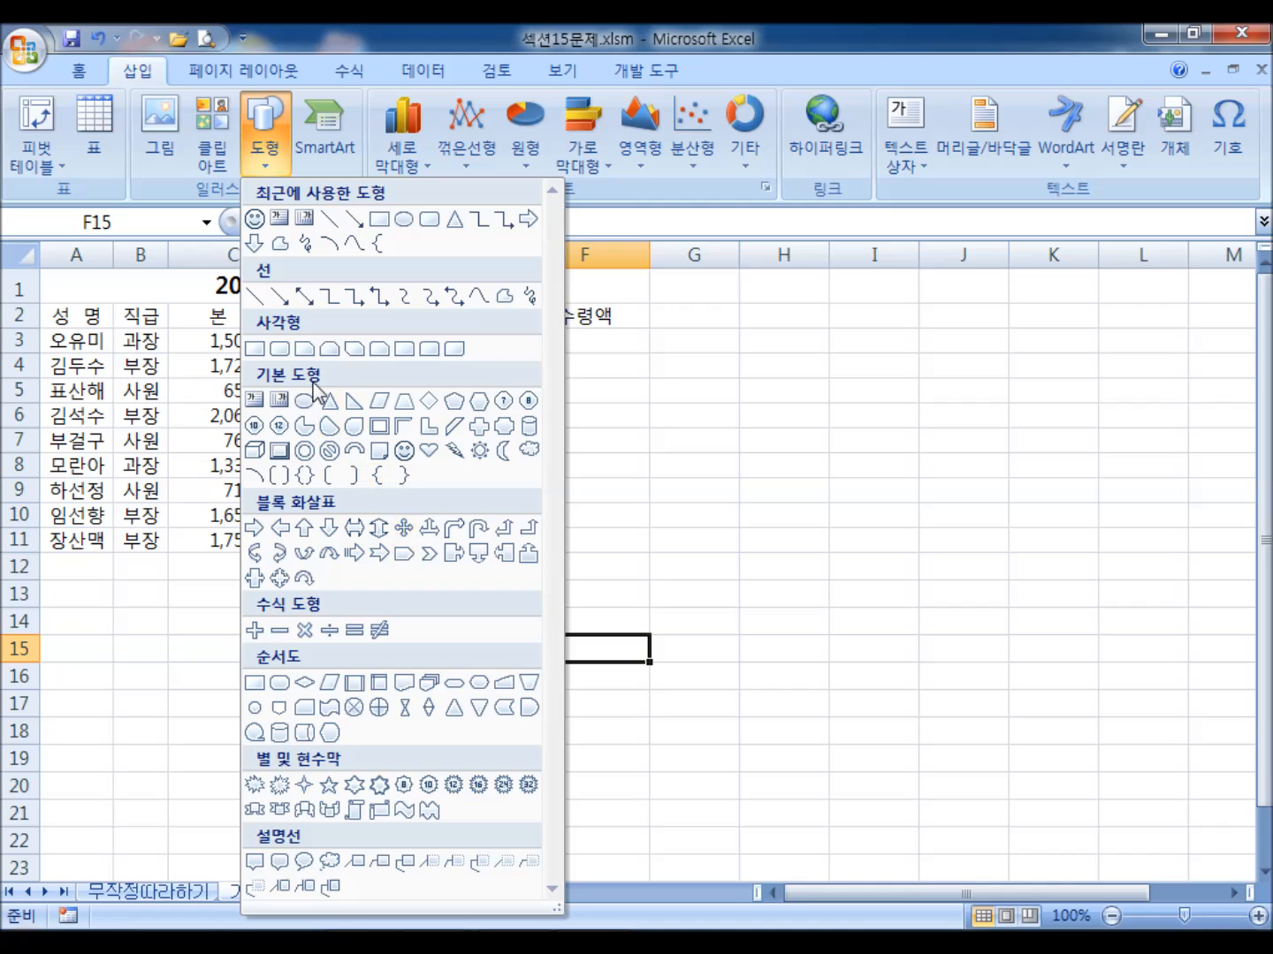
pyautogui.click(479, 452)
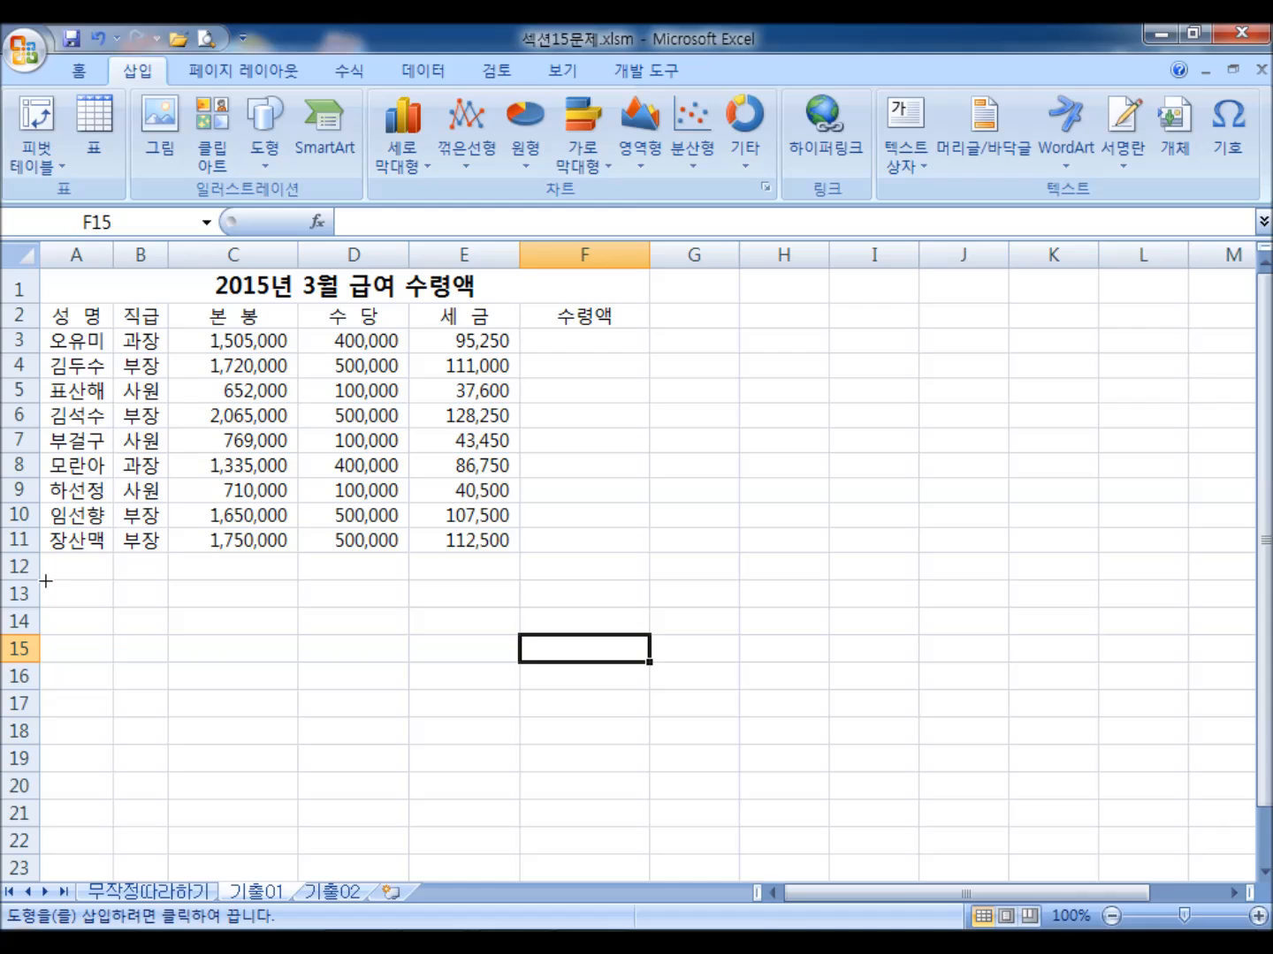
pyautogui.moveTo(45, 581); pyautogui.dragTo(92, 632)
pyautogui.scroll(-2, 543, 662)
pyautogui.click(324, 616)
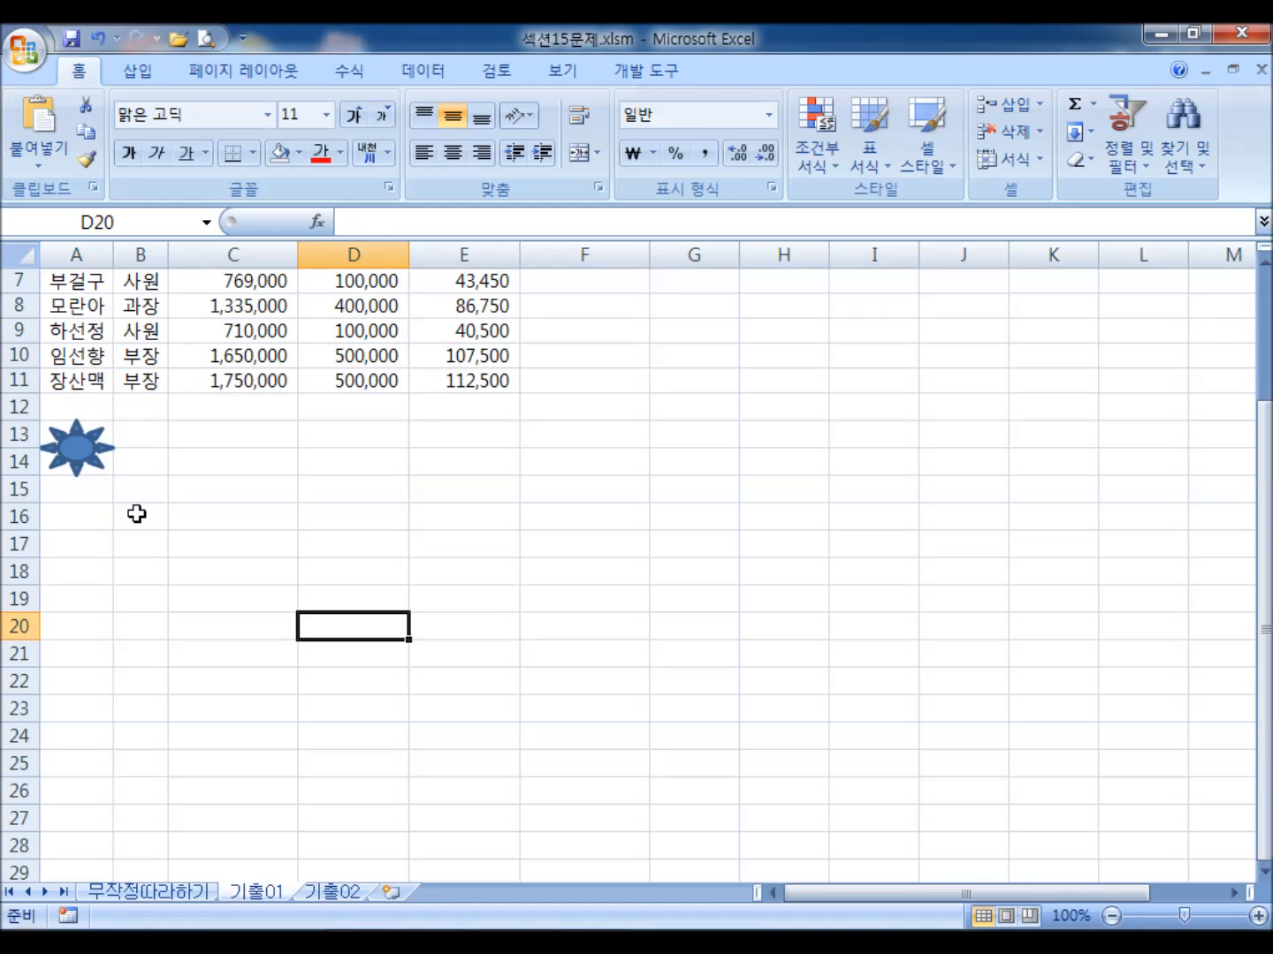
pyautogui.click(77, 448)
pyautogui.scroll(2, 252, 586)
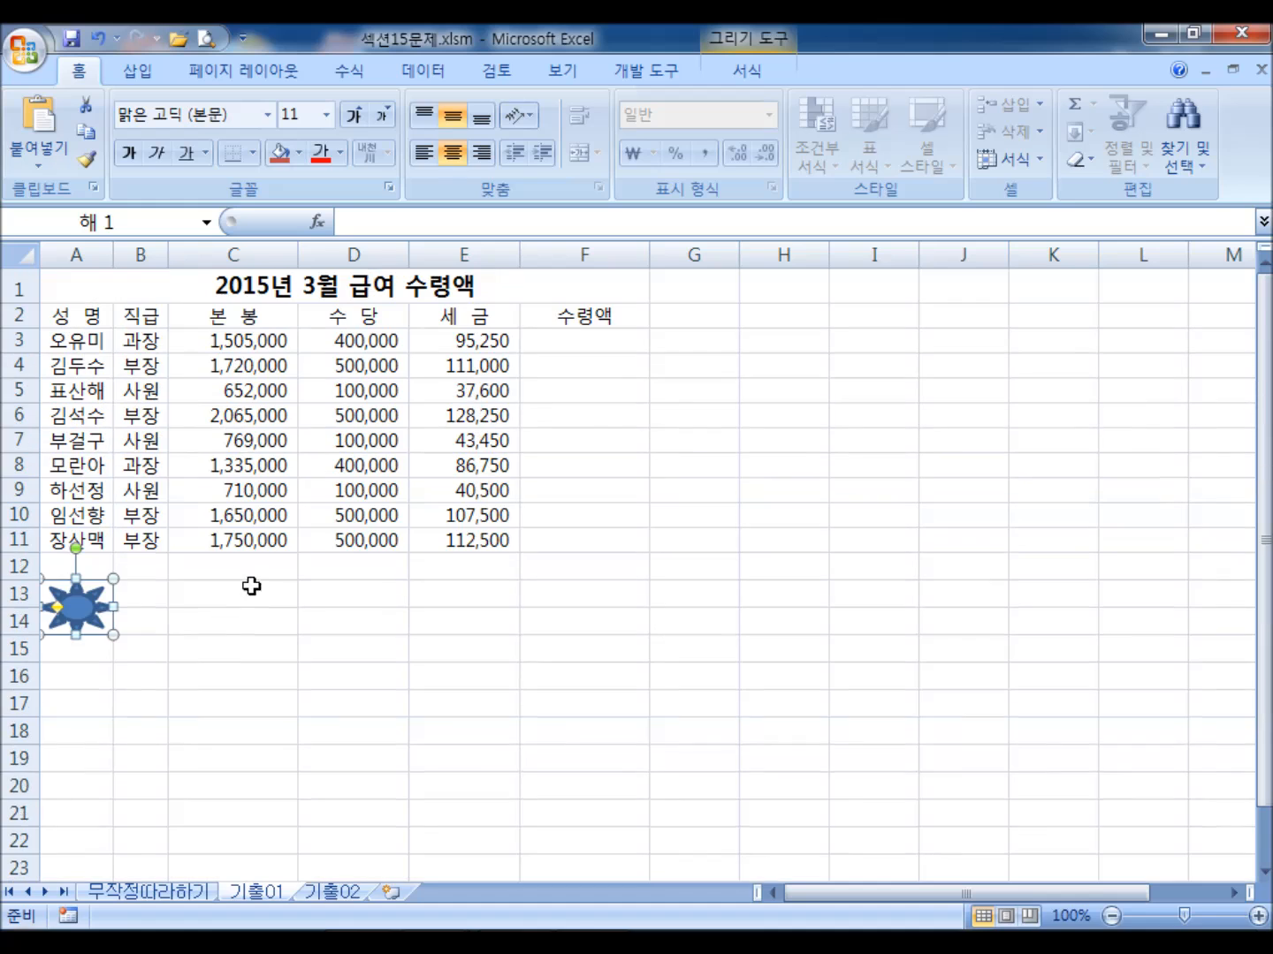
pyautogui.moveTo(583, 338); pyautogui.dragTo(561, 546)
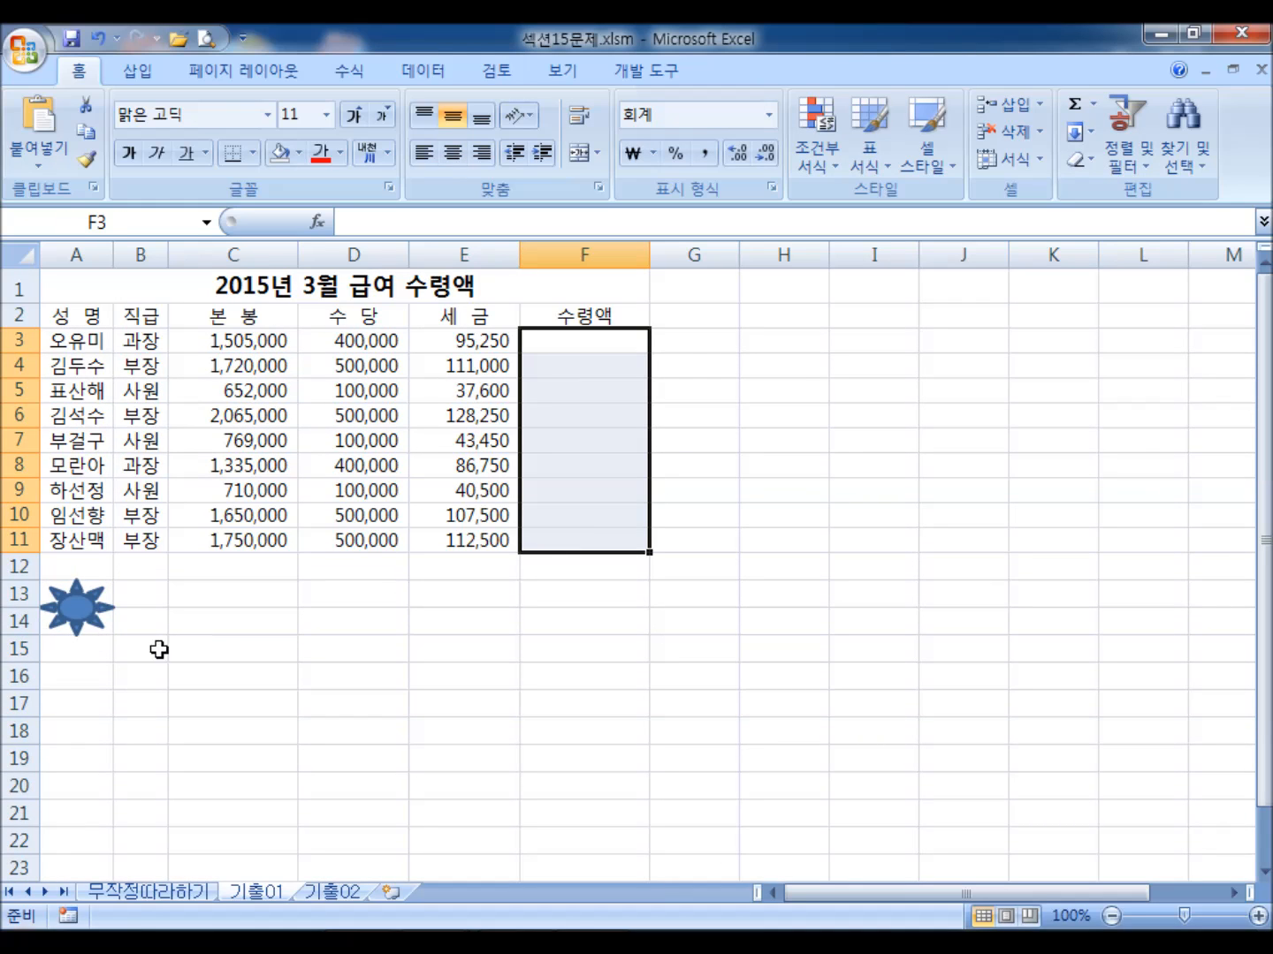
pyautogui.click(225, 653)
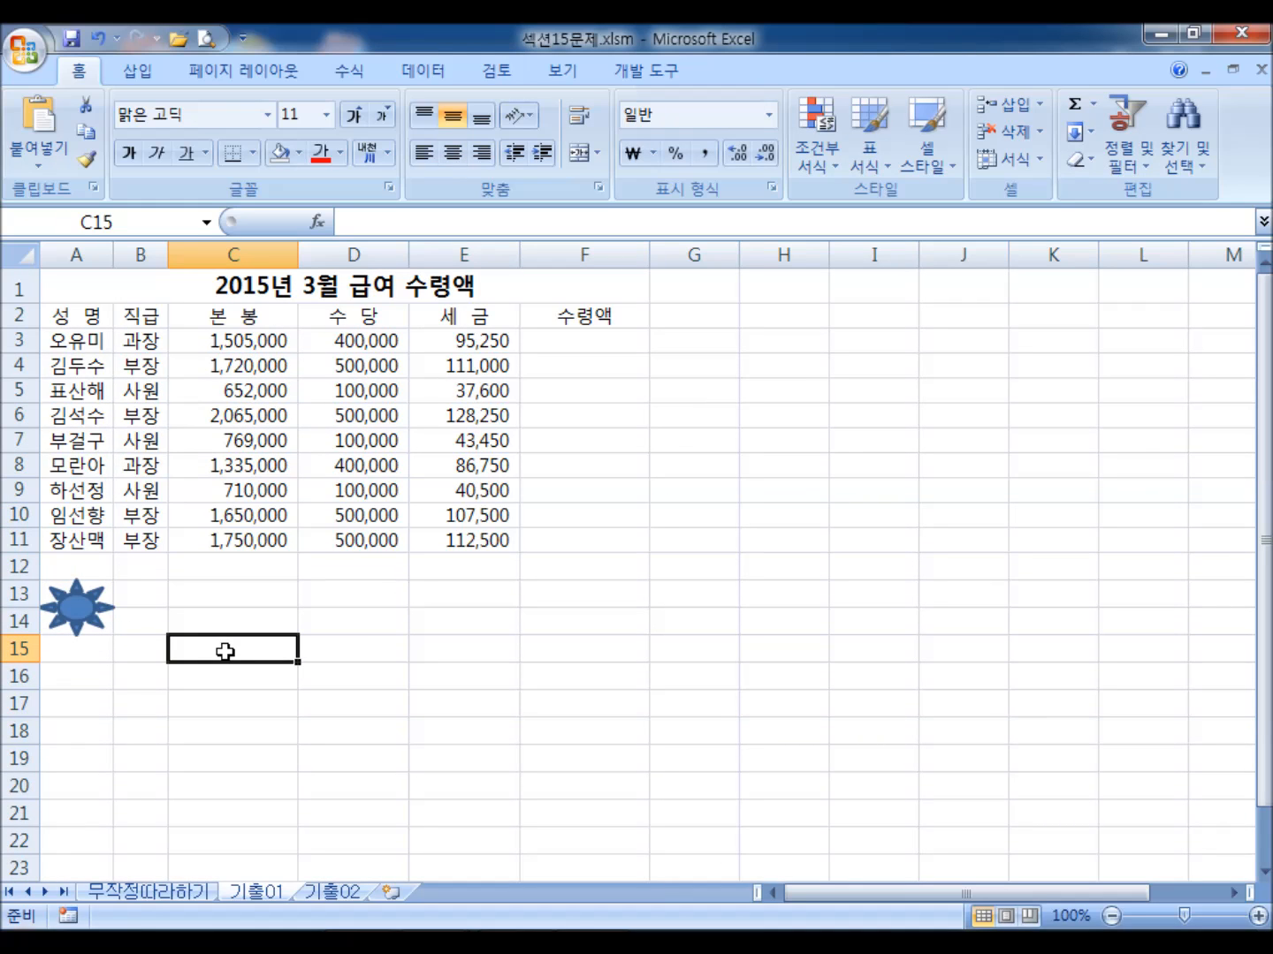
pyautogui.click(86, 603)
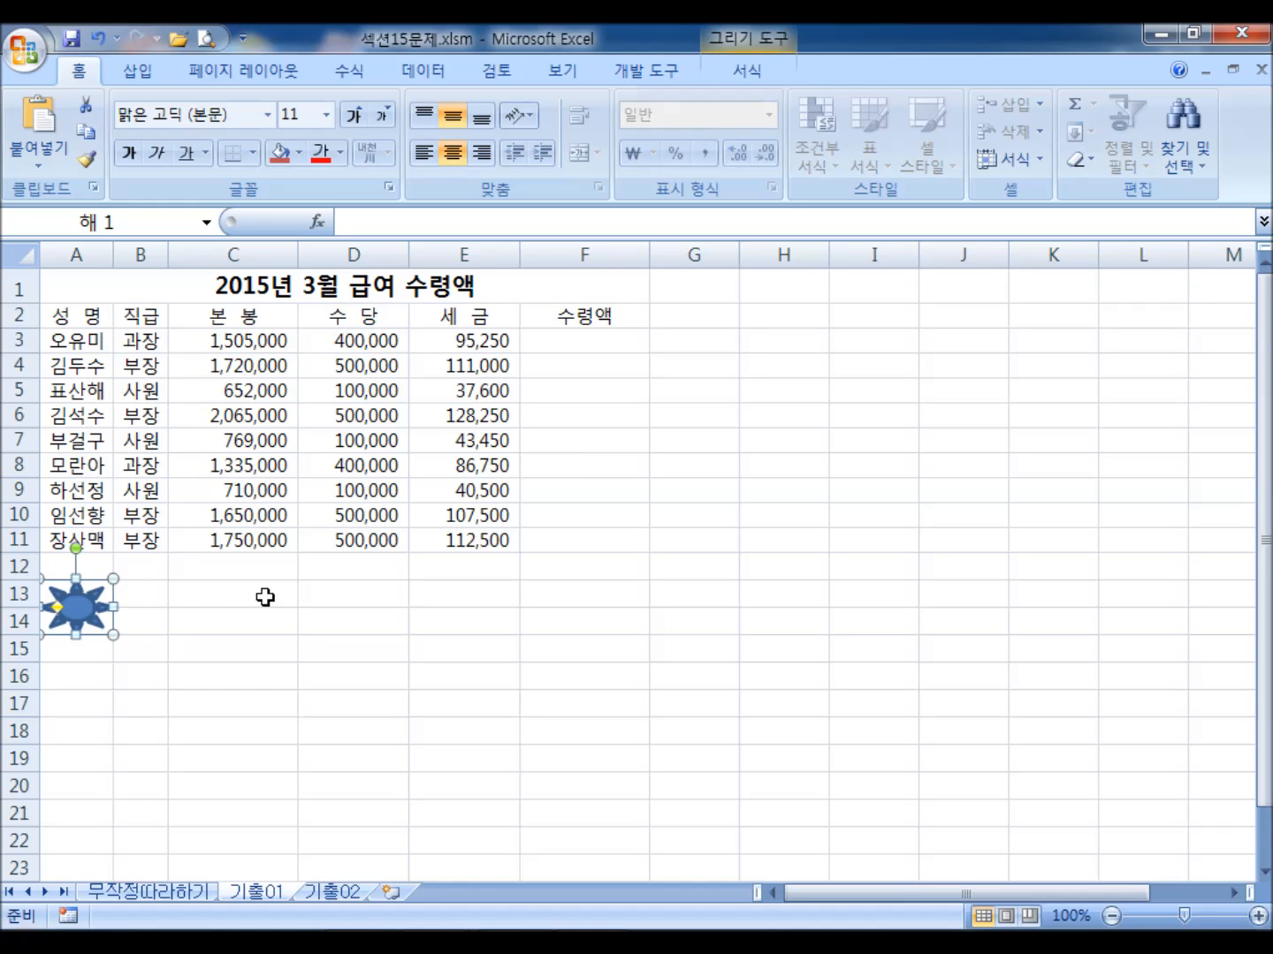
pyautogui.scroll(-1, 147, 383)
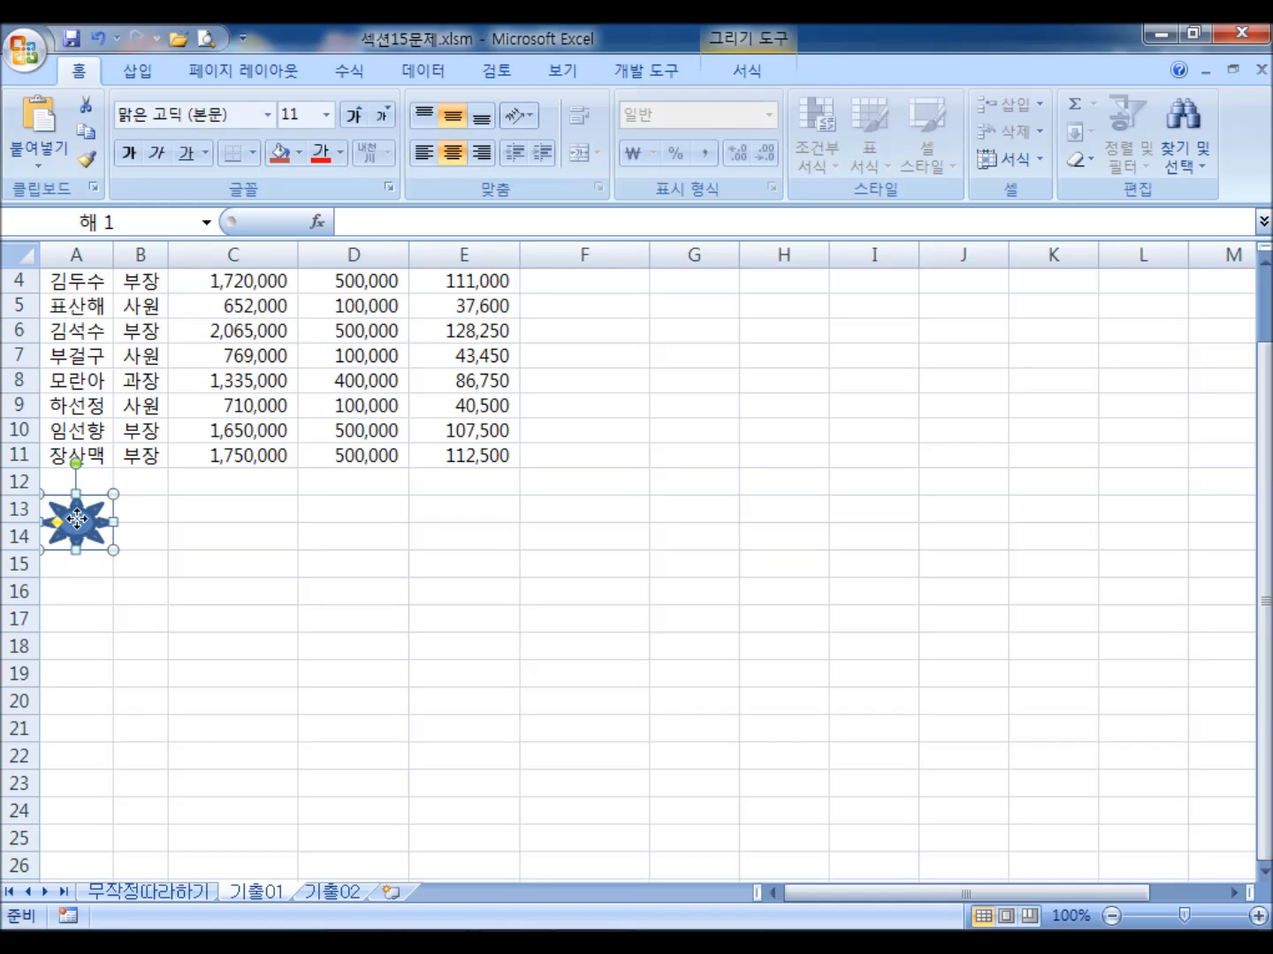
pyautogui.rightClick(77, 520)
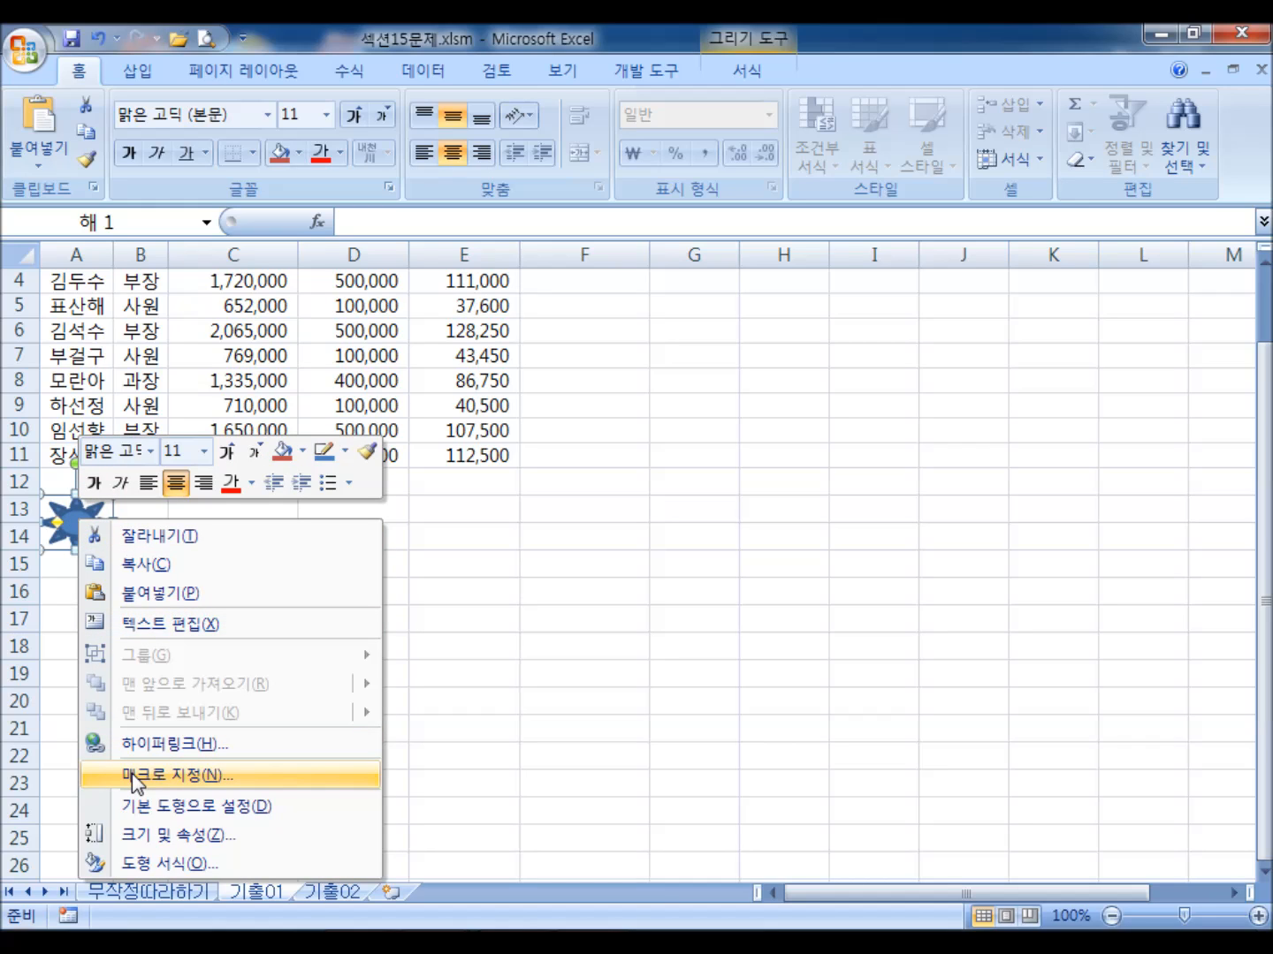
pyautogui.click(714, 540)
pyautogui.scroll(-2, 610, 535)
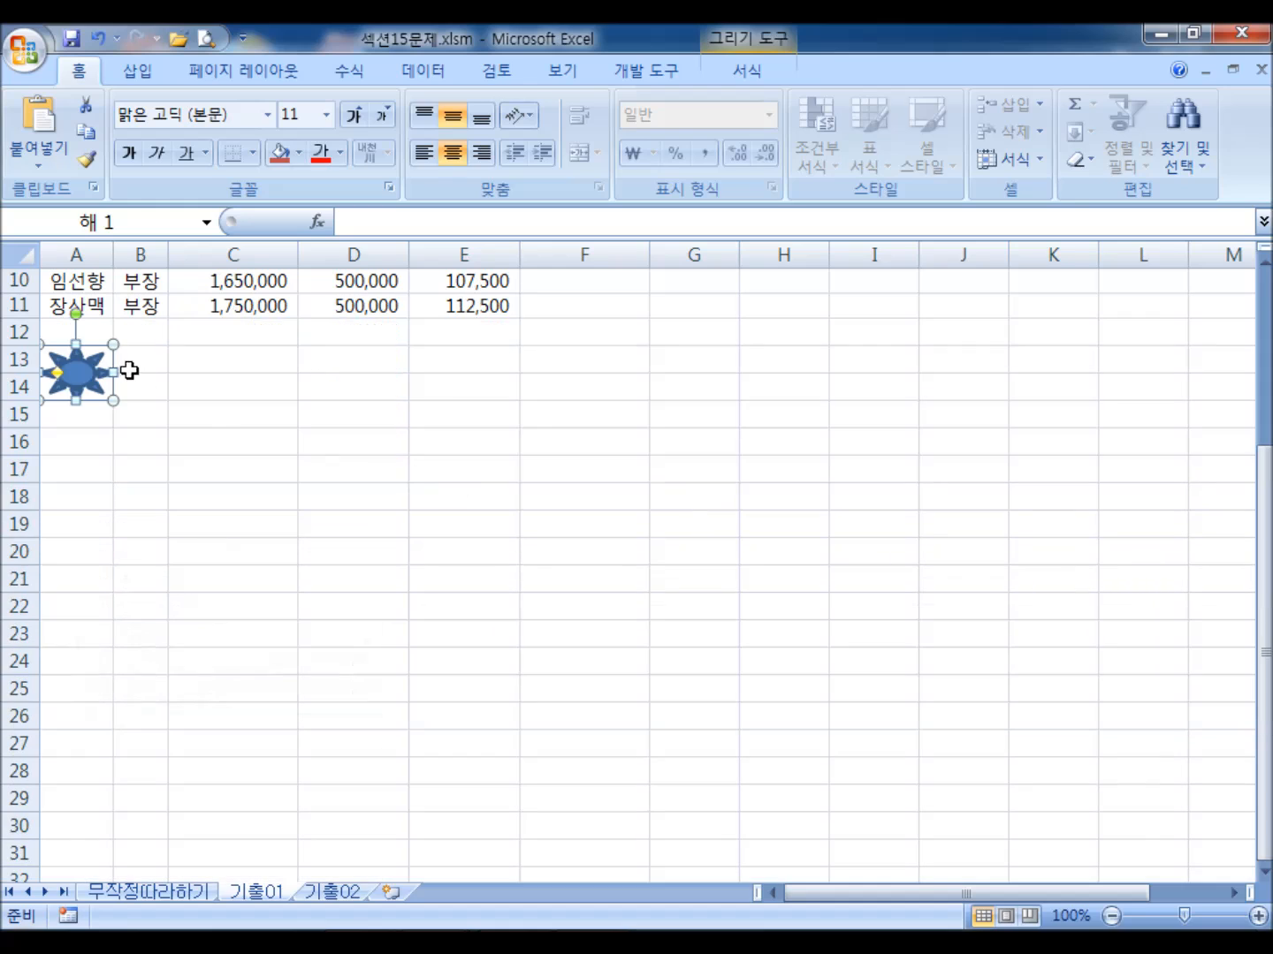
# - Open the macro assignment for the sun shape and name its macro 수령액
pyautogui.rightClick(83, 372)
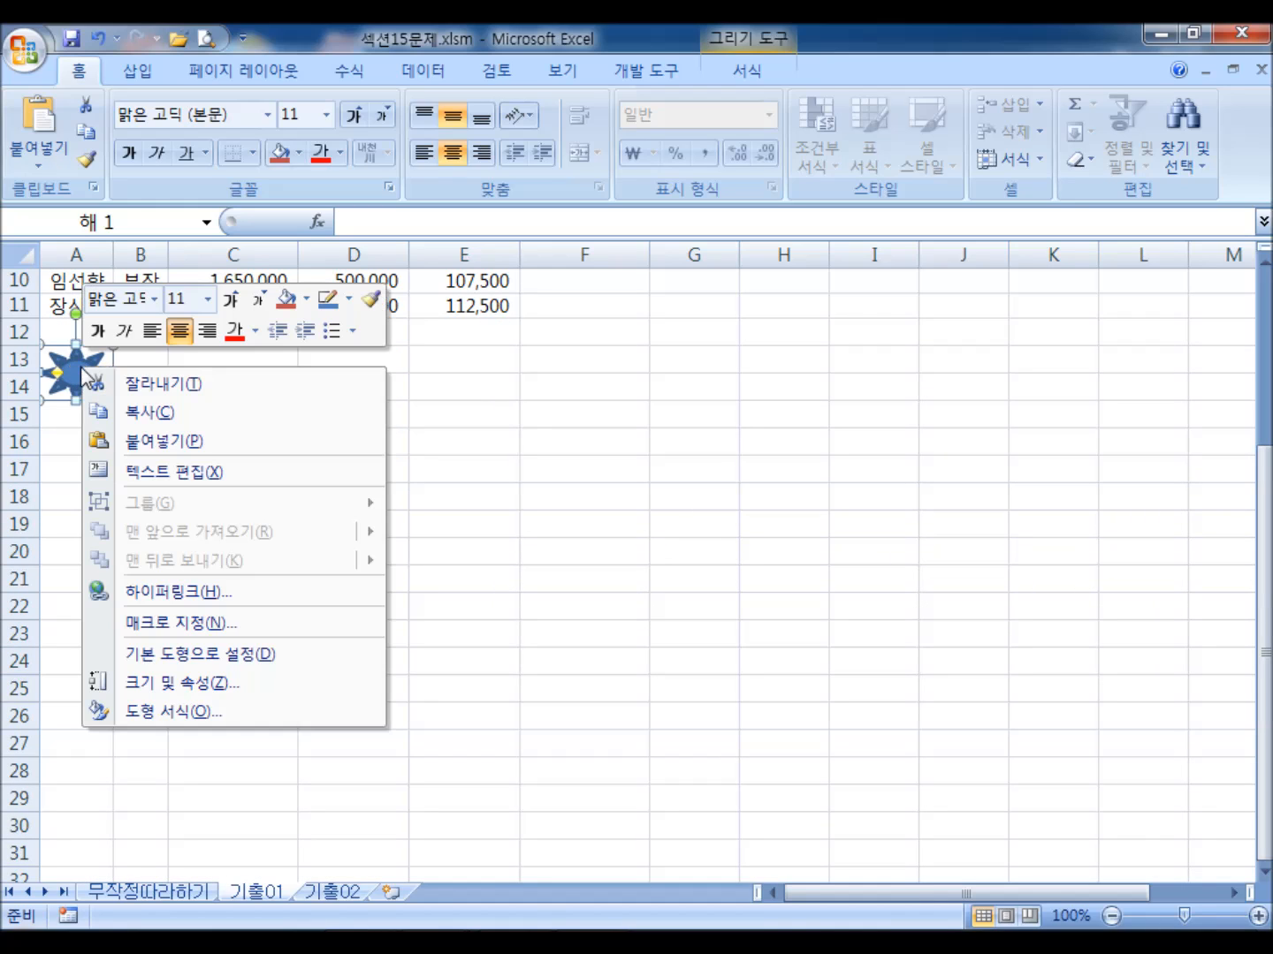
pyautogui.click(164, 625)
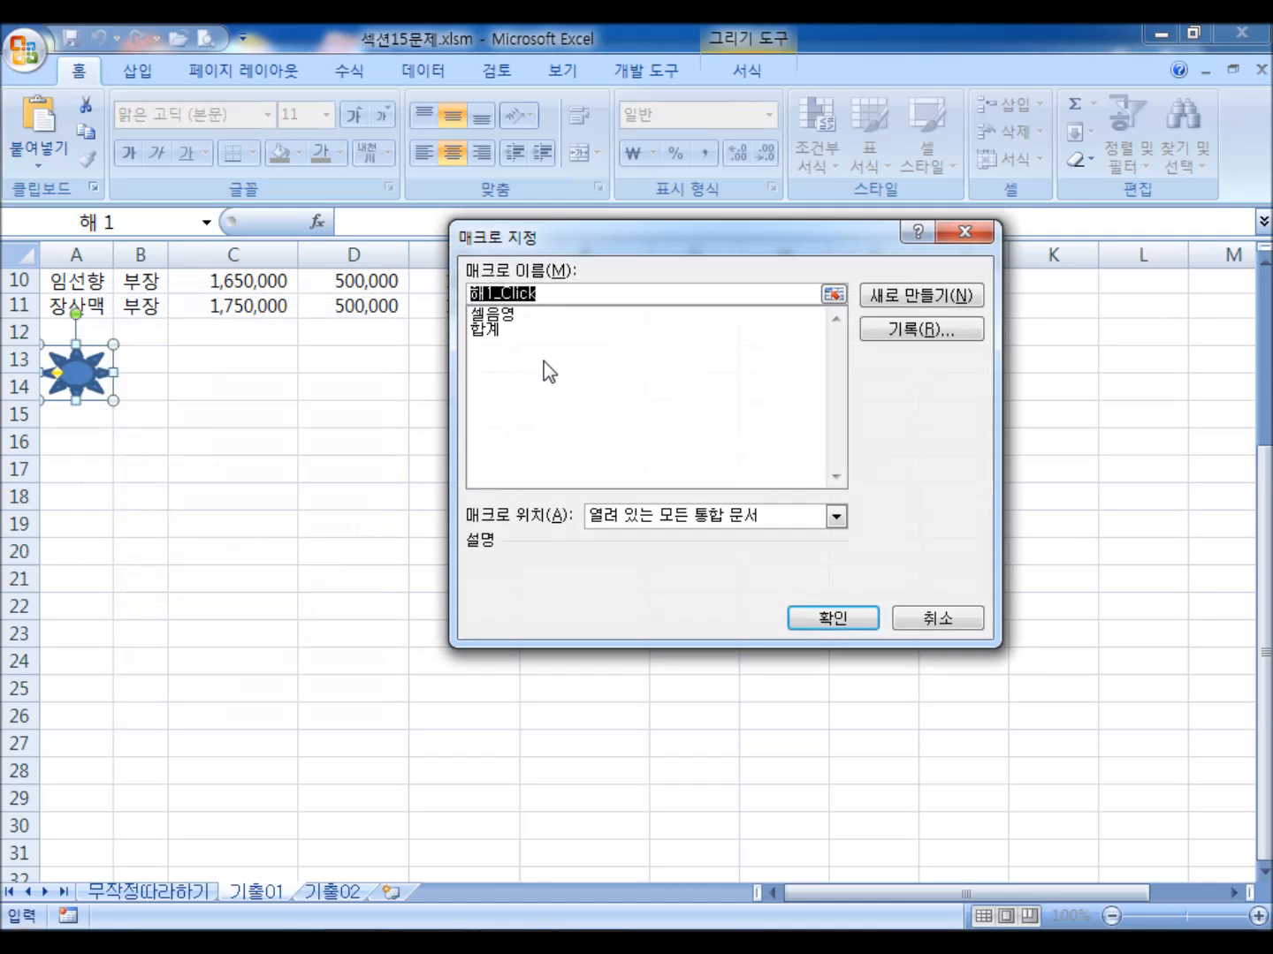
pyautogui.click(509, 315)
pyautogui.click(504, 330)
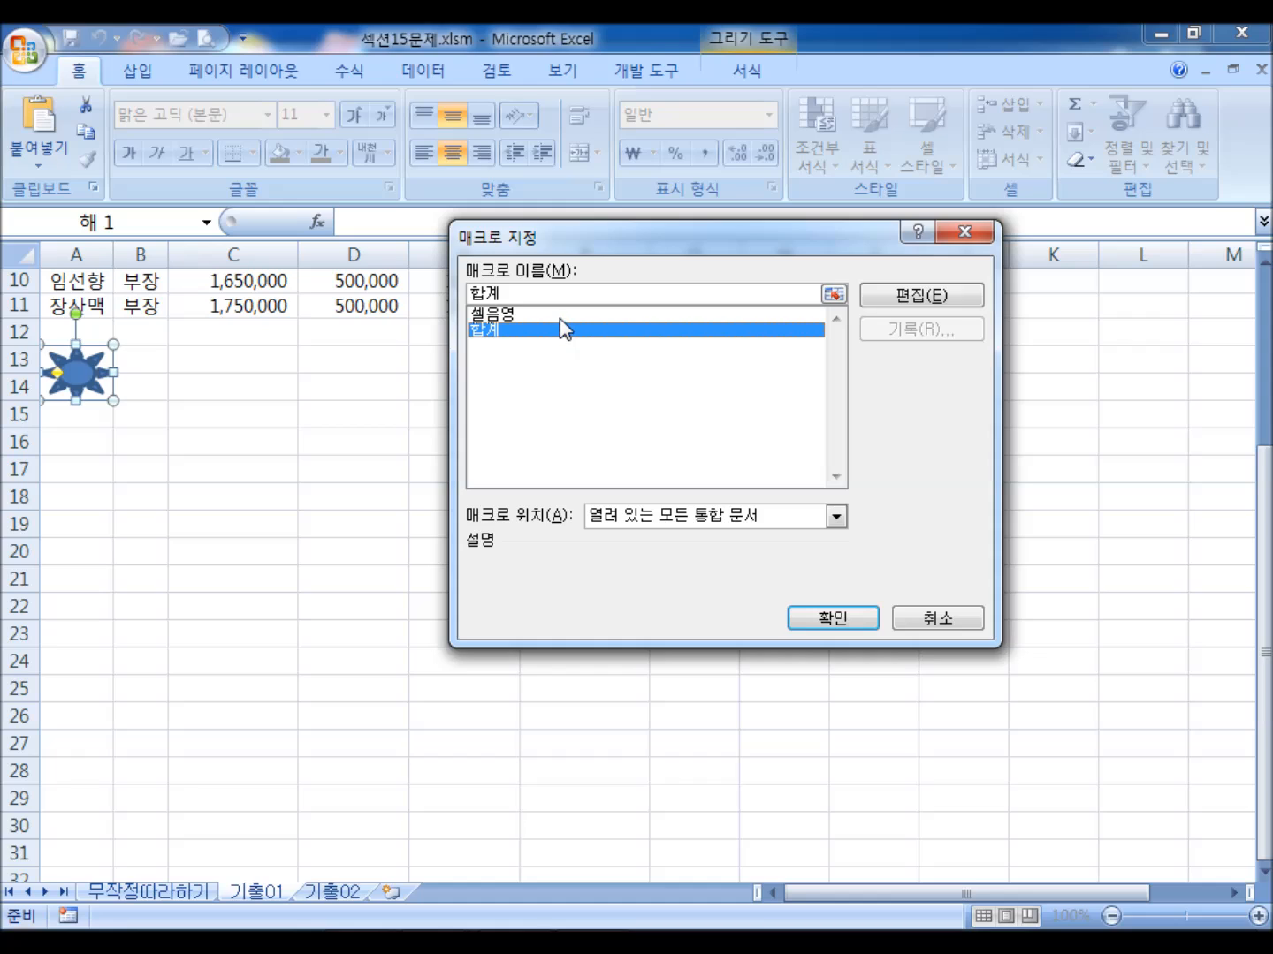
pyautogui.moveTo(542, 292); pyautogui.dragTo(418, 298)
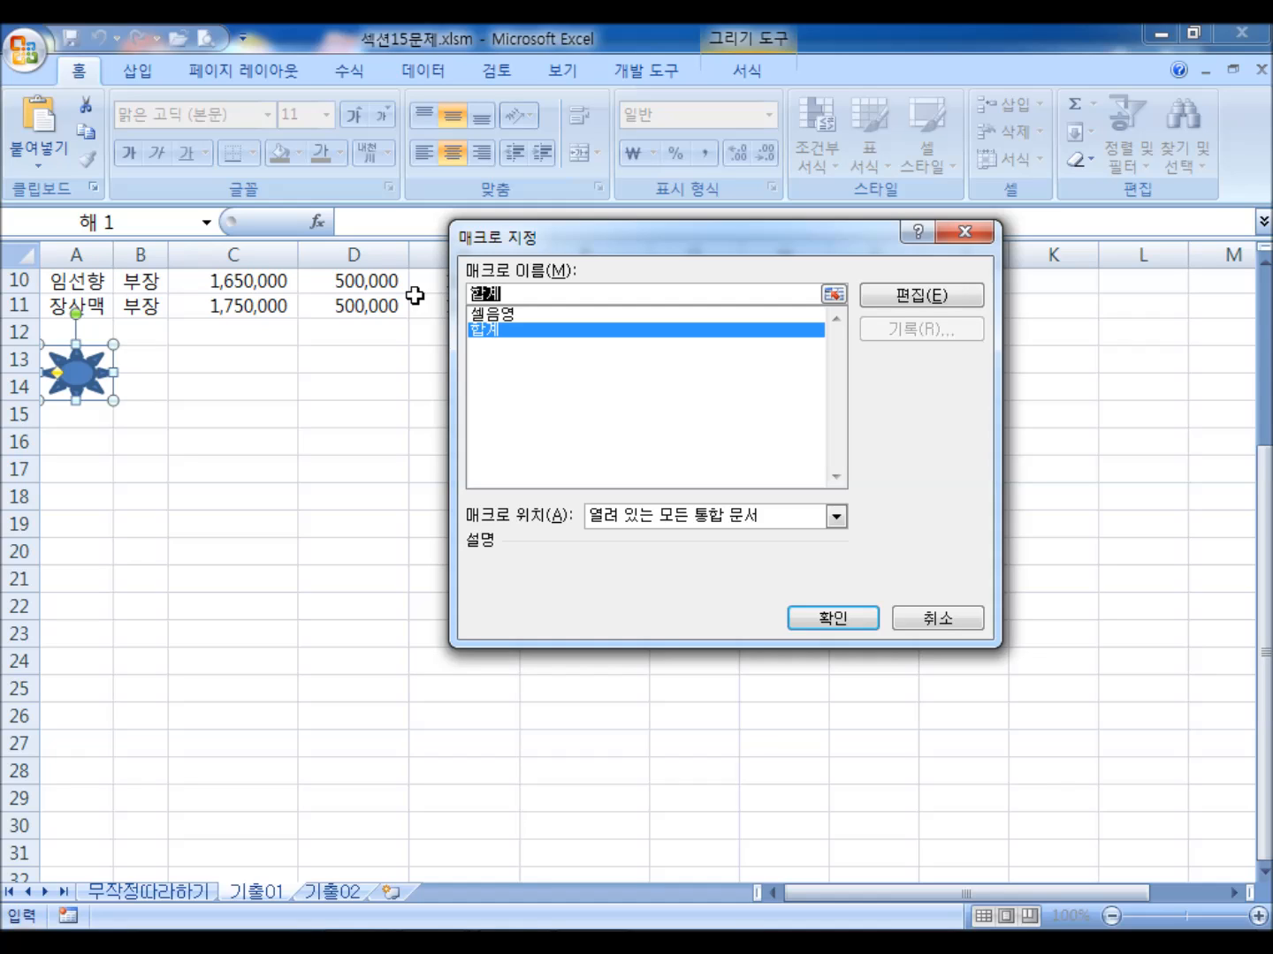
pyautogui.write('슈렁빌')
pyautogui.press('BackSpace')
pyautogui.press('BackSpace')
pyautogui.press('BackSpace')
pyautogui.press('BackSpace')
pyautogui.write('수렴')
pyautogui.write('액')
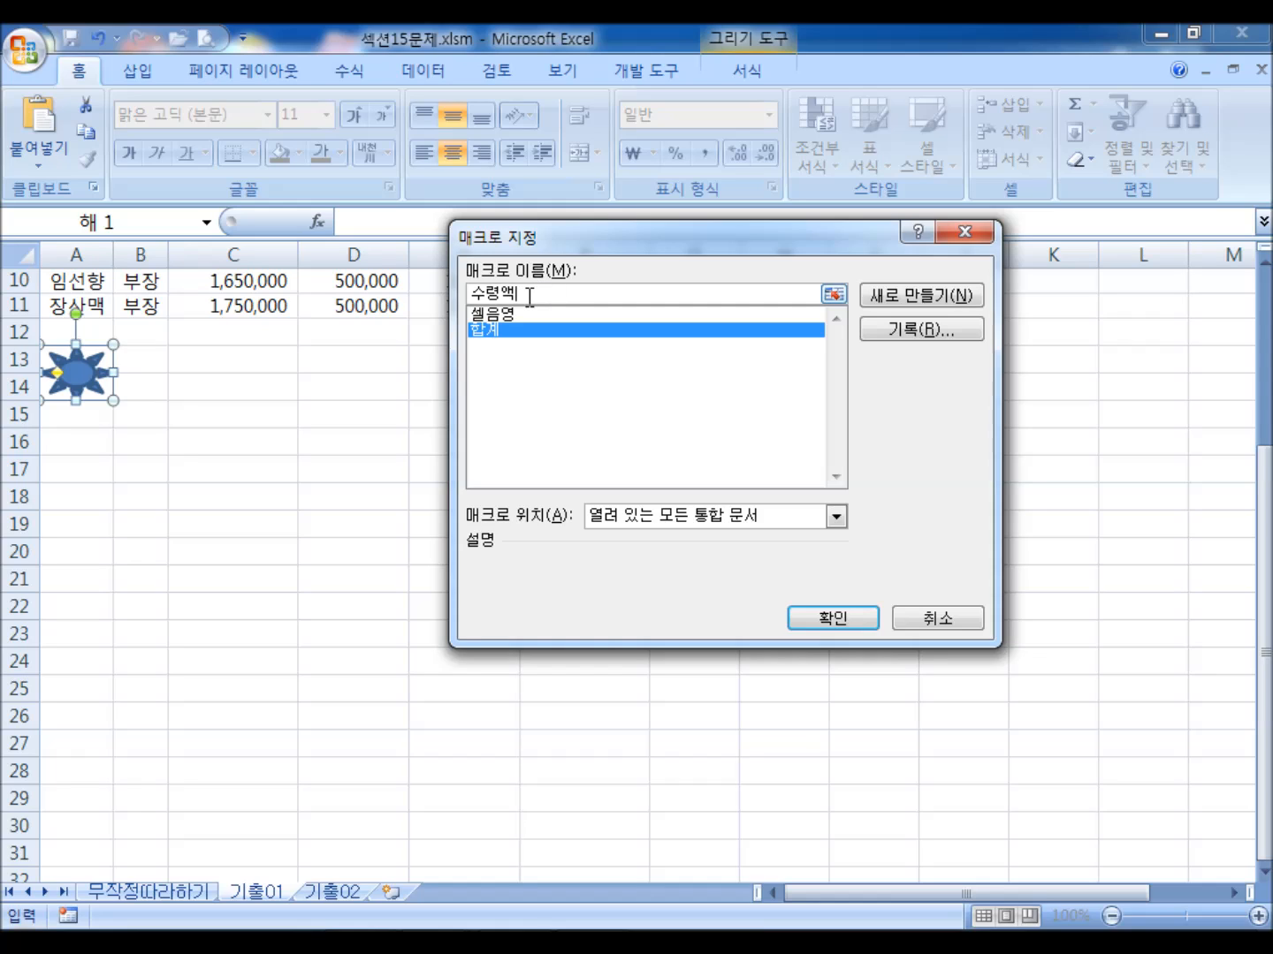
# - Start recording the 수령액 macro, stored in the current workbook
pyautogui.moveTo(529, 296); pyautogui.dragTo(451, 288)
pyautogui.click(533, 294)
pyautogui.click(916, 337)
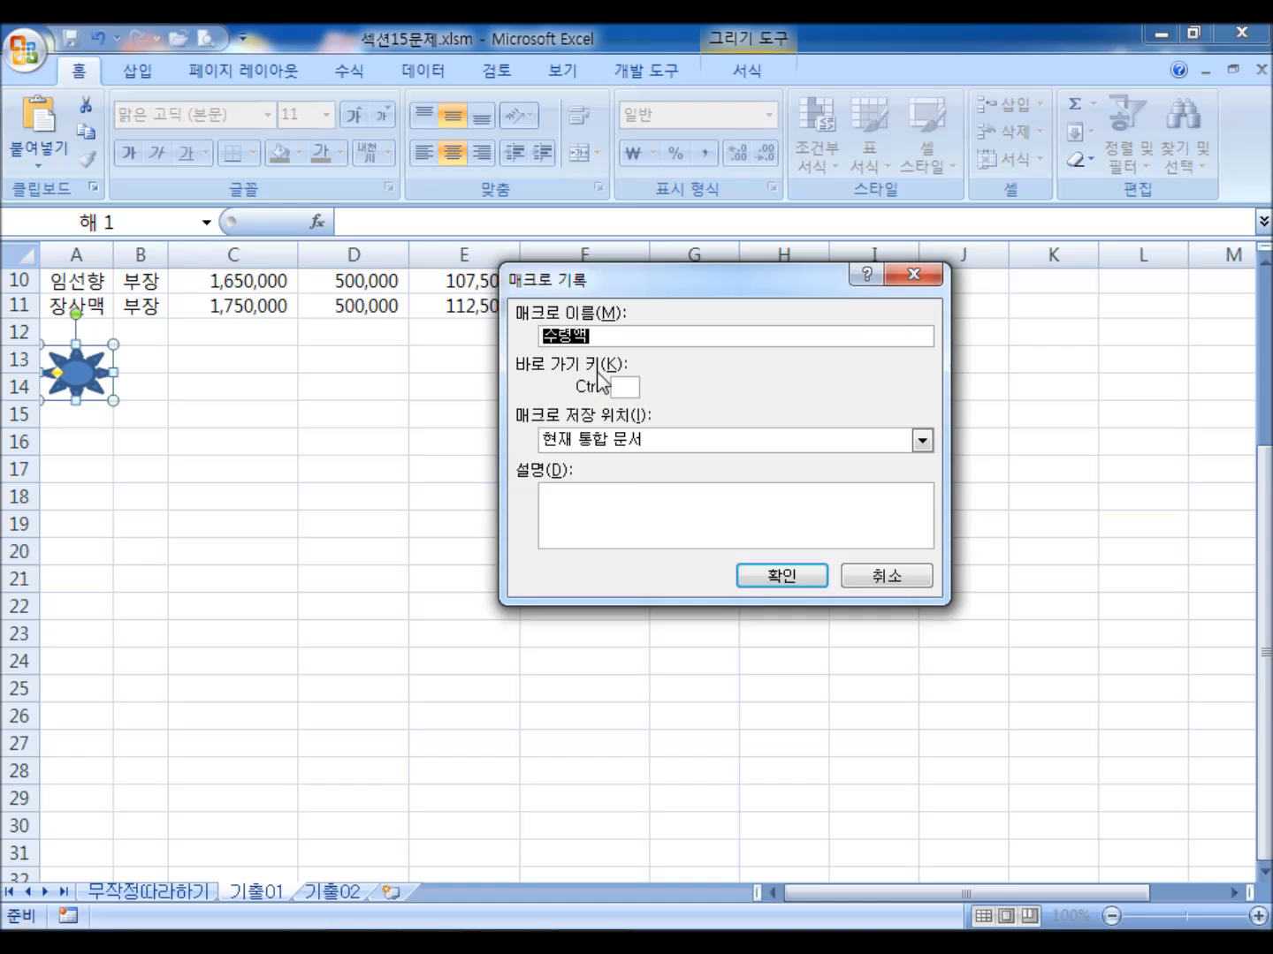
pyautogui.click(753, 570)
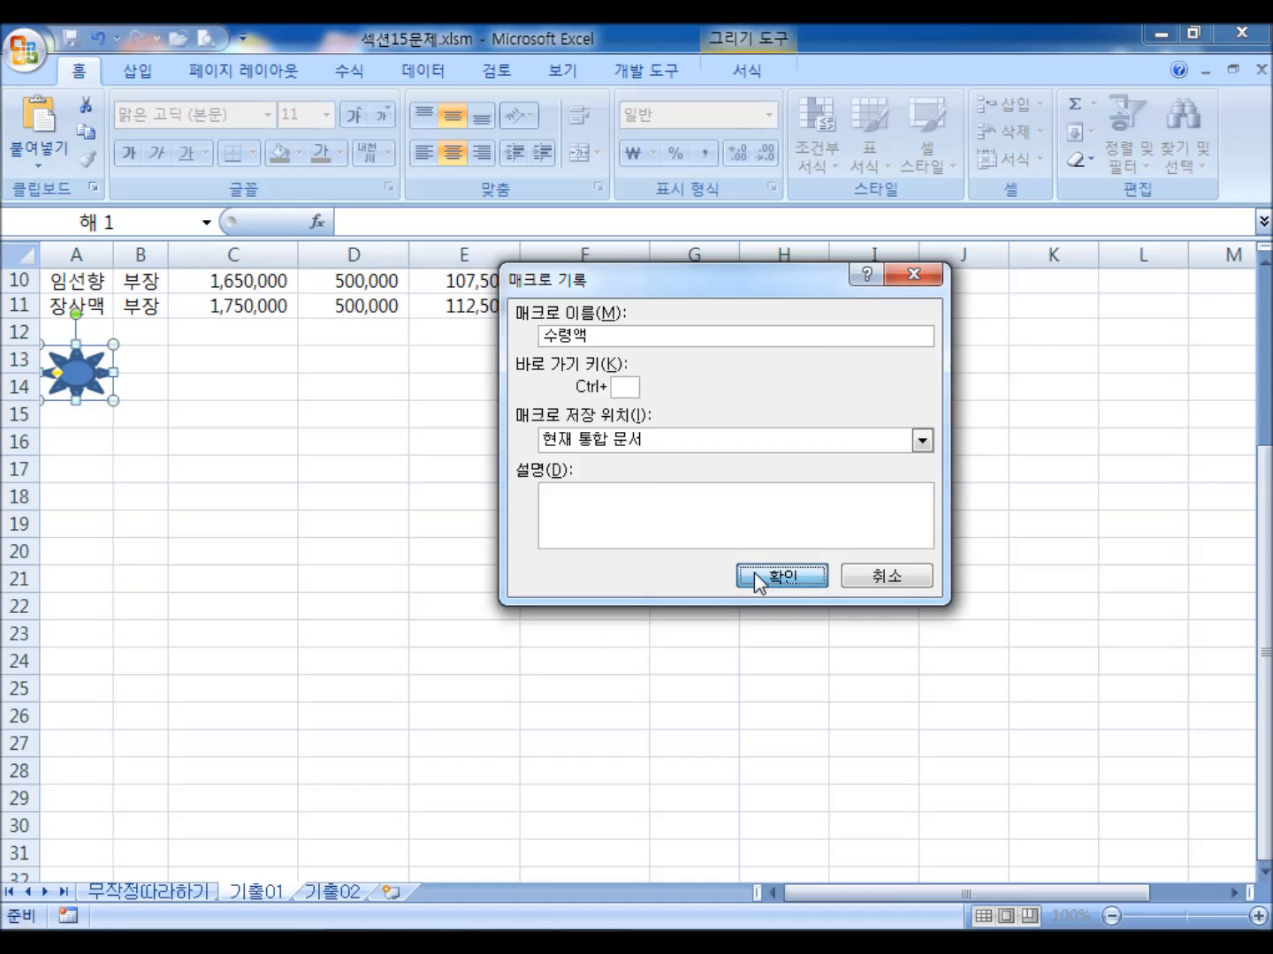
# - Enter =B3+C3+D3-E3 in F3 and stop the macro recording
pyautogui.scroll(3, 585, 594)
pyautogui.click(573, 344)
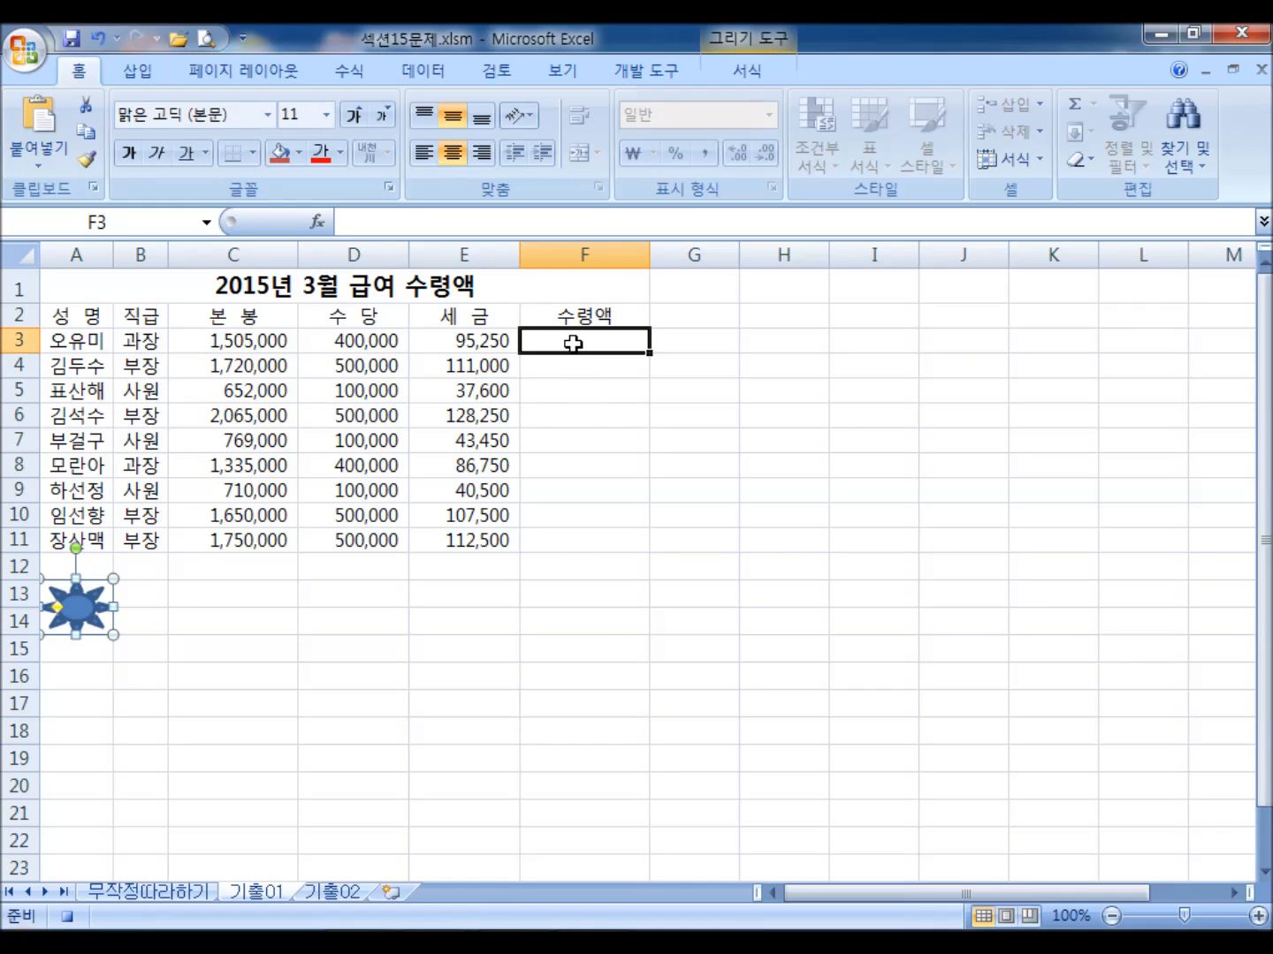
pyautogui.write('=')
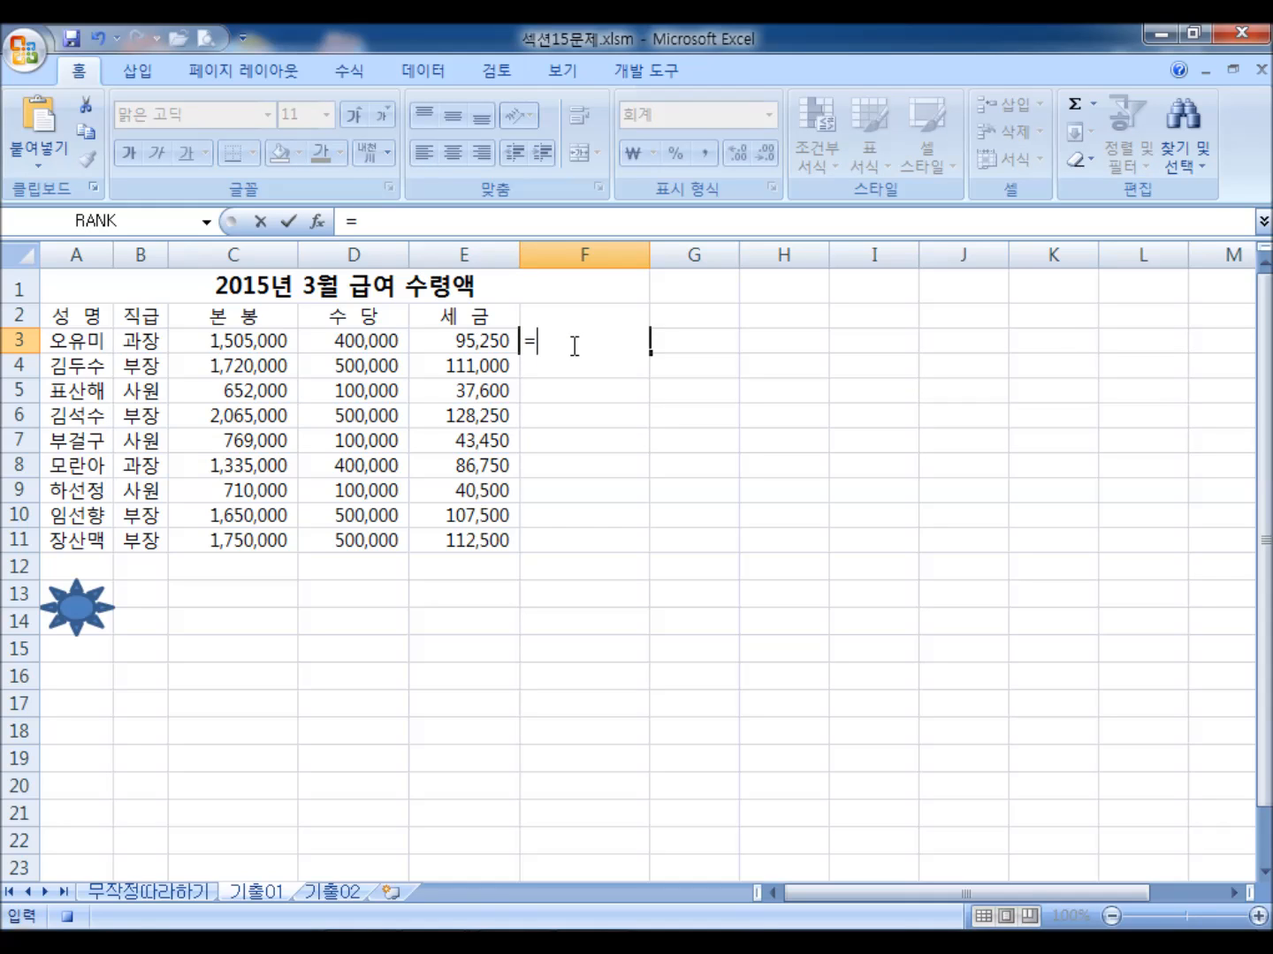
pyautogui.click(138, 340)
pyautogui.write('+')
pyautogui.click(217, 333)
pyautogui.write('+')
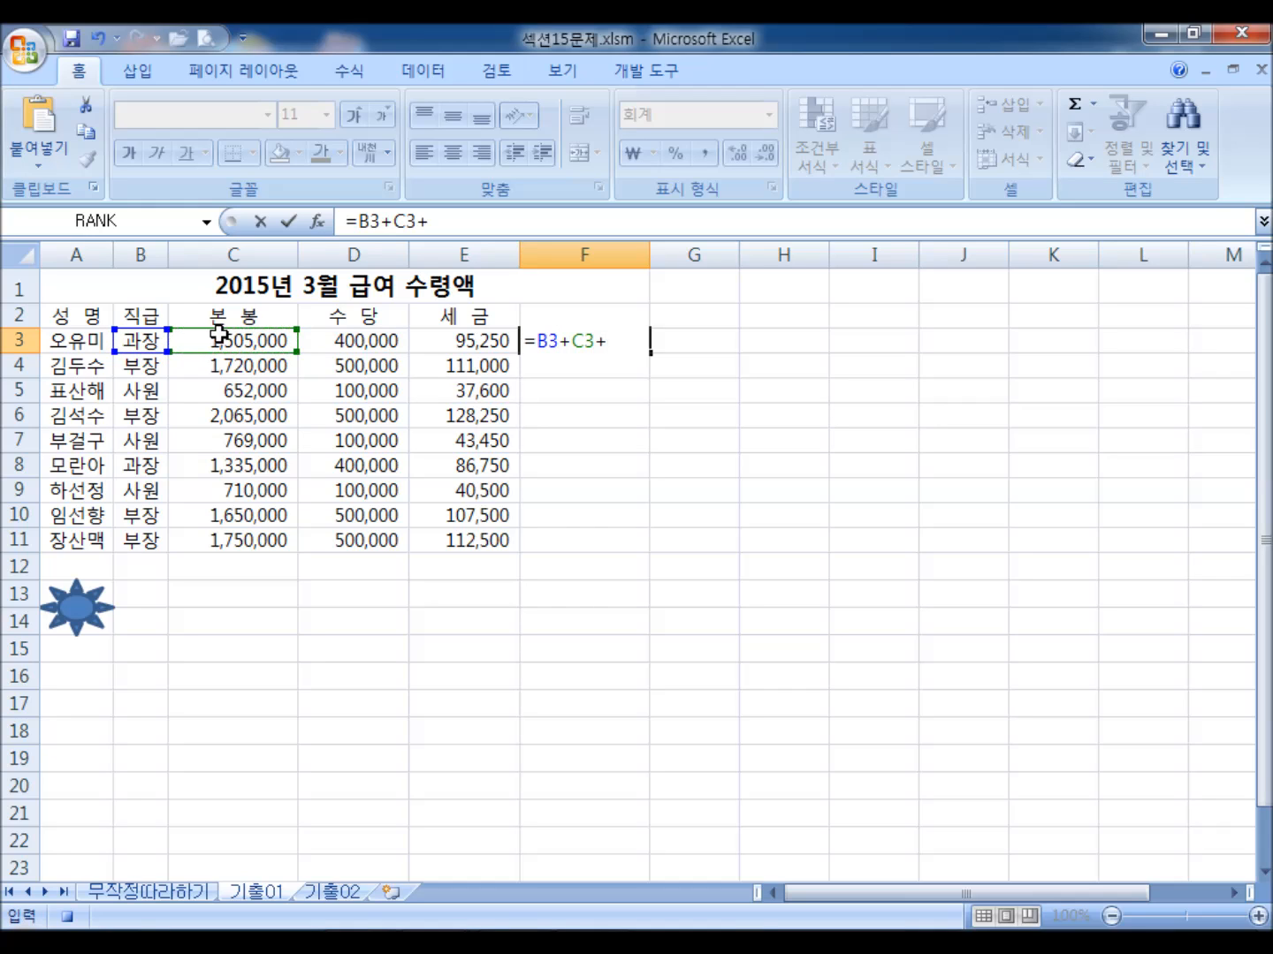
pyautogui.click(346, 341)
pyautogui.write('*')
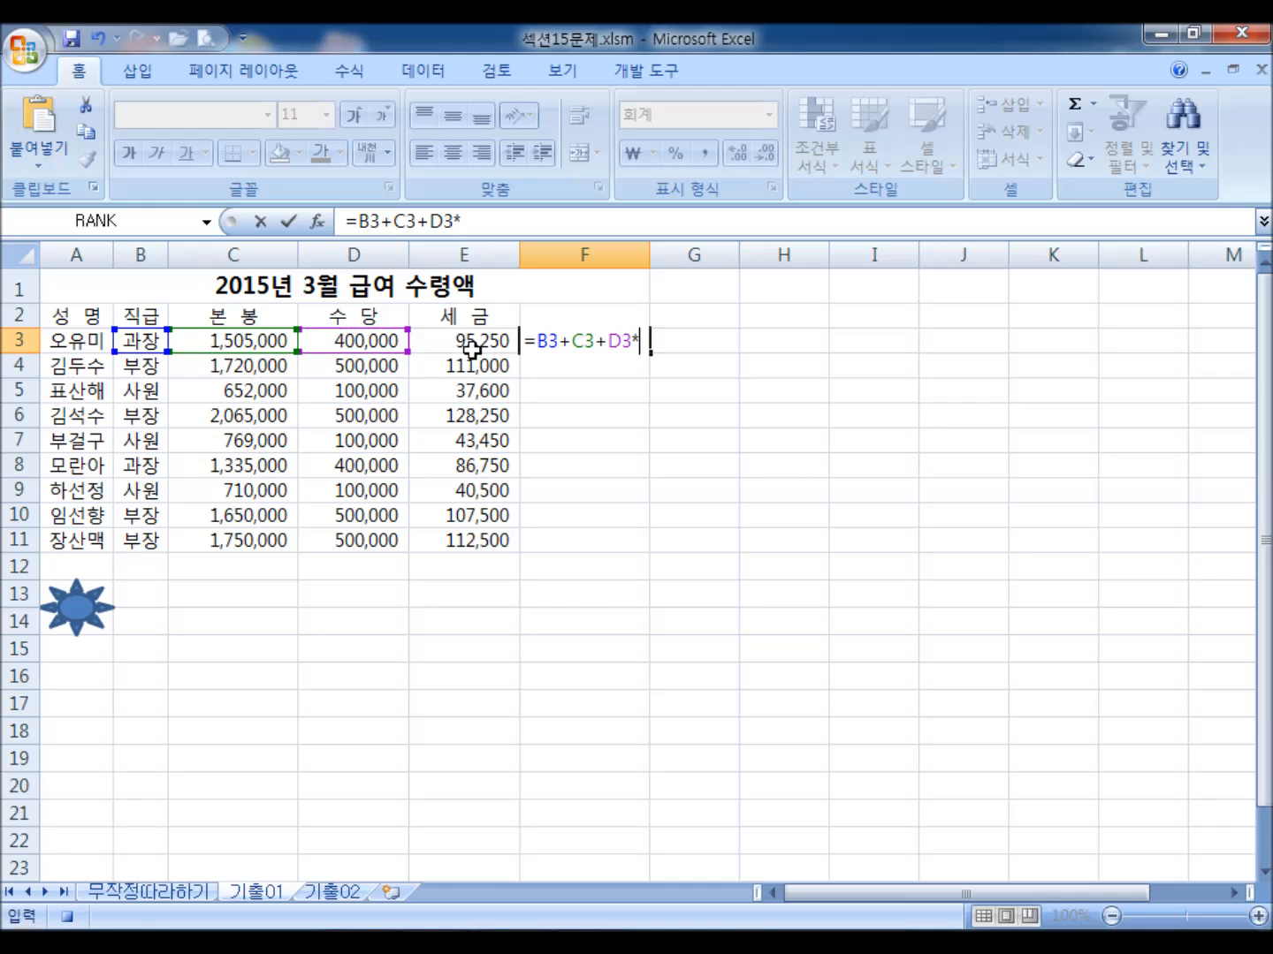
pyautogui.press('BackSpace')
pyautogui.write('-')
pyautogui.click(462, 337)
pyautogui.press('Return')
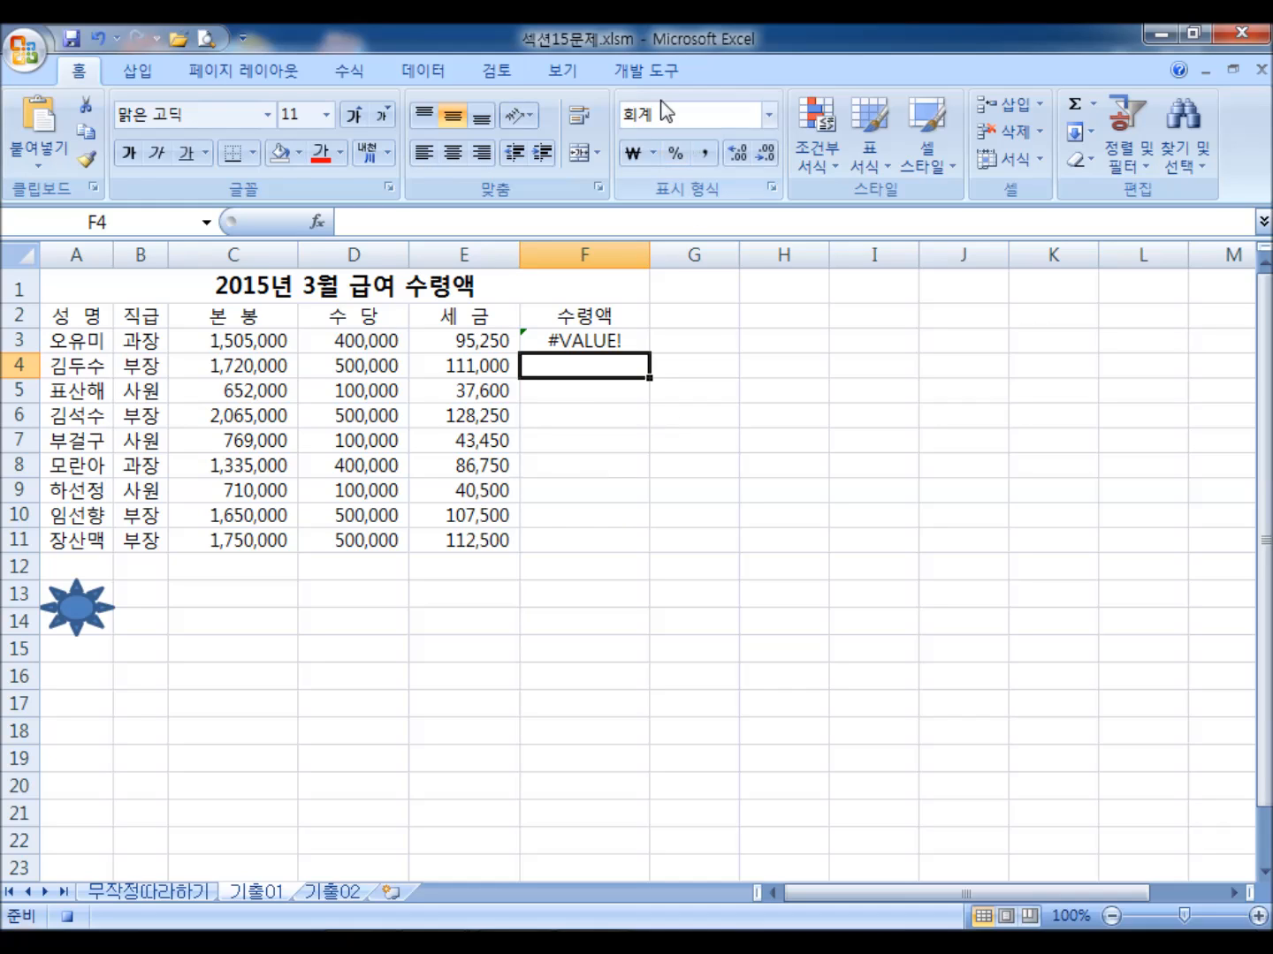
pyautogui.click(644, 72)
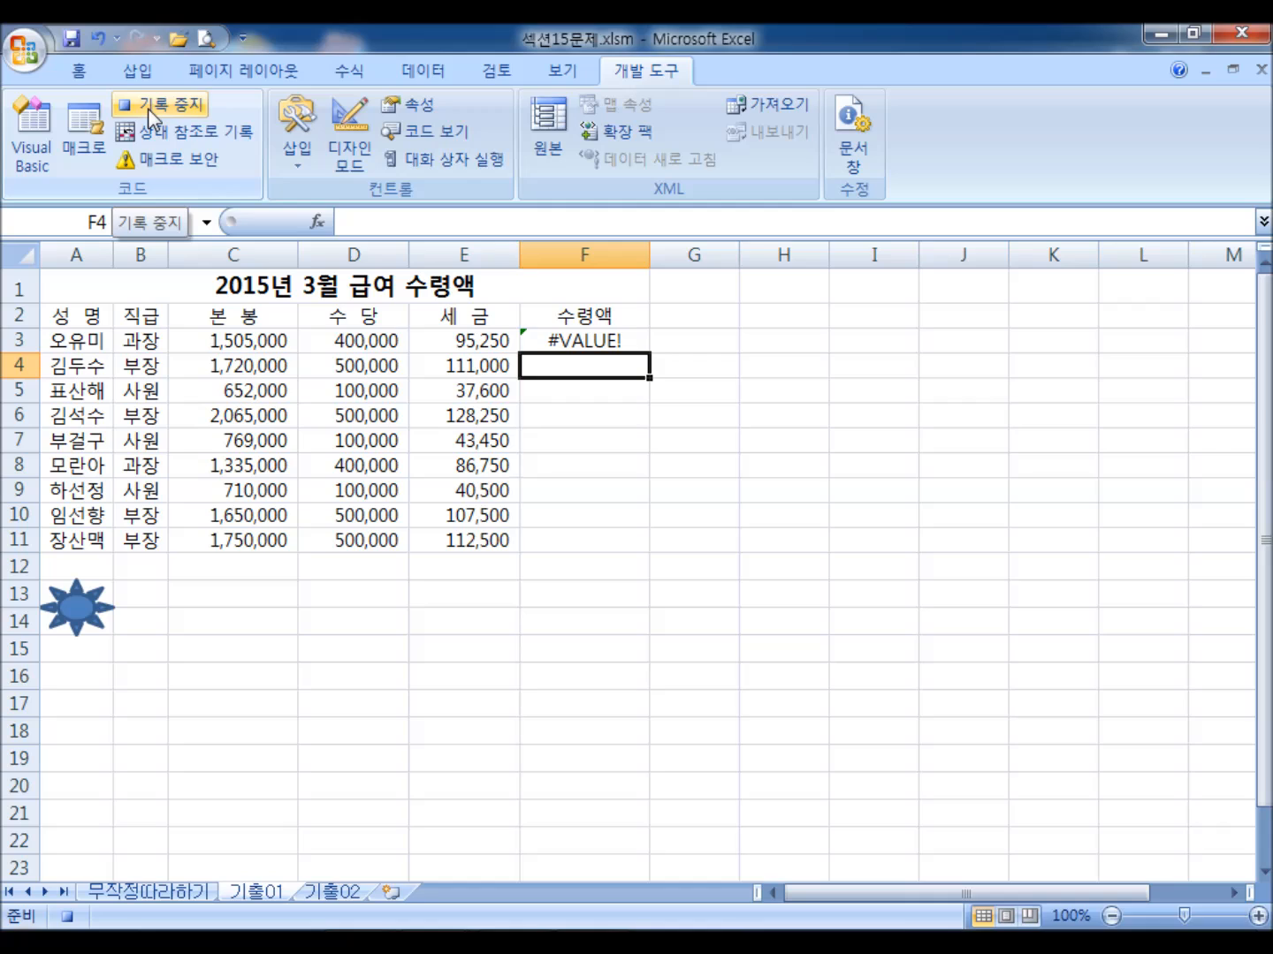
pyautogui.click(148, 110)
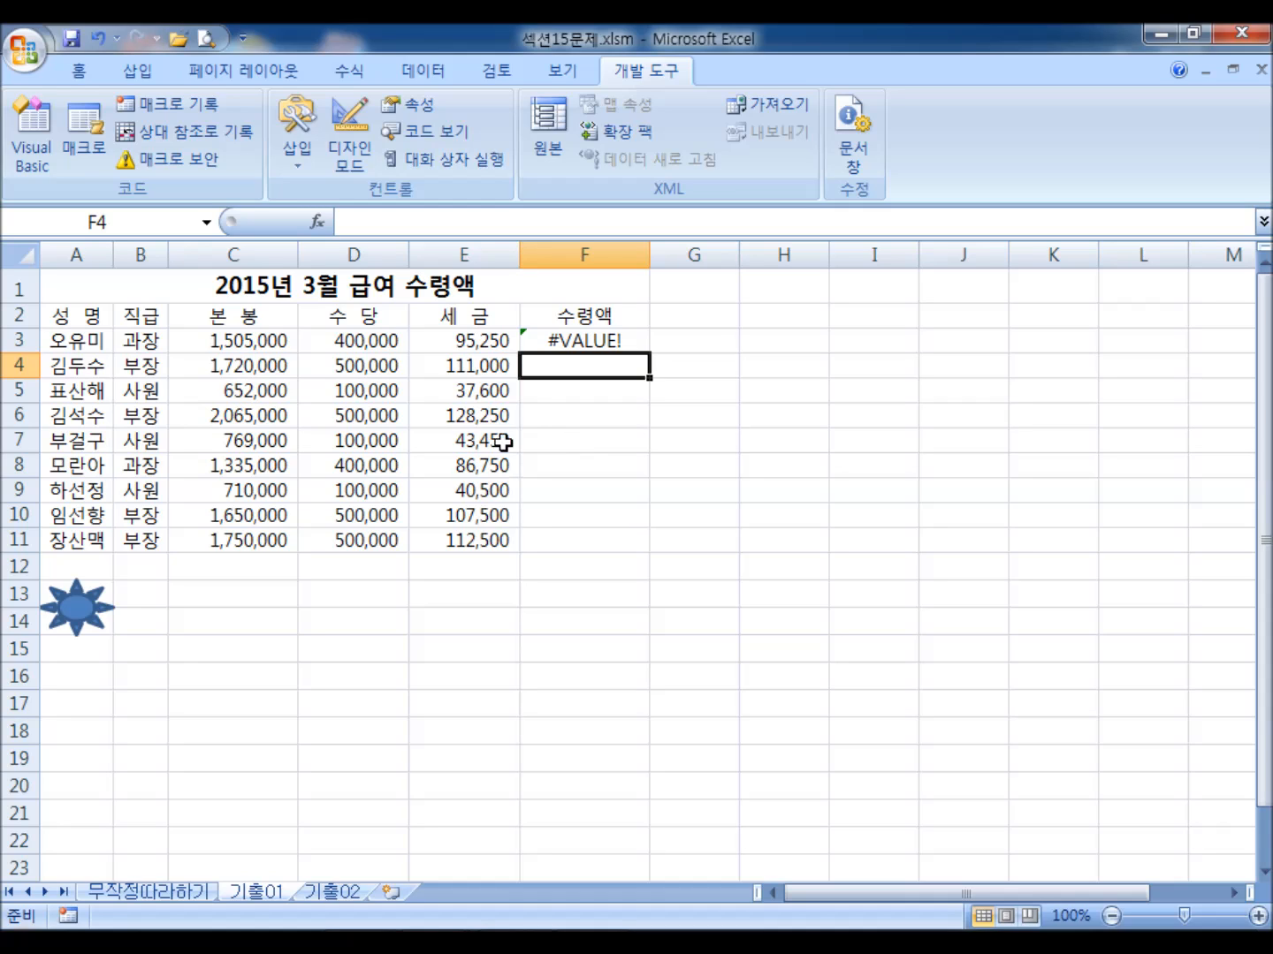
# - Delete the recorded 수령액 macro and clear the formula from F3
pyautogui.click(77, 124)
pyautogui.click(465, 328)
pyautogui.moveTo(585, 243); pyautogui.dragTo(780, 136)
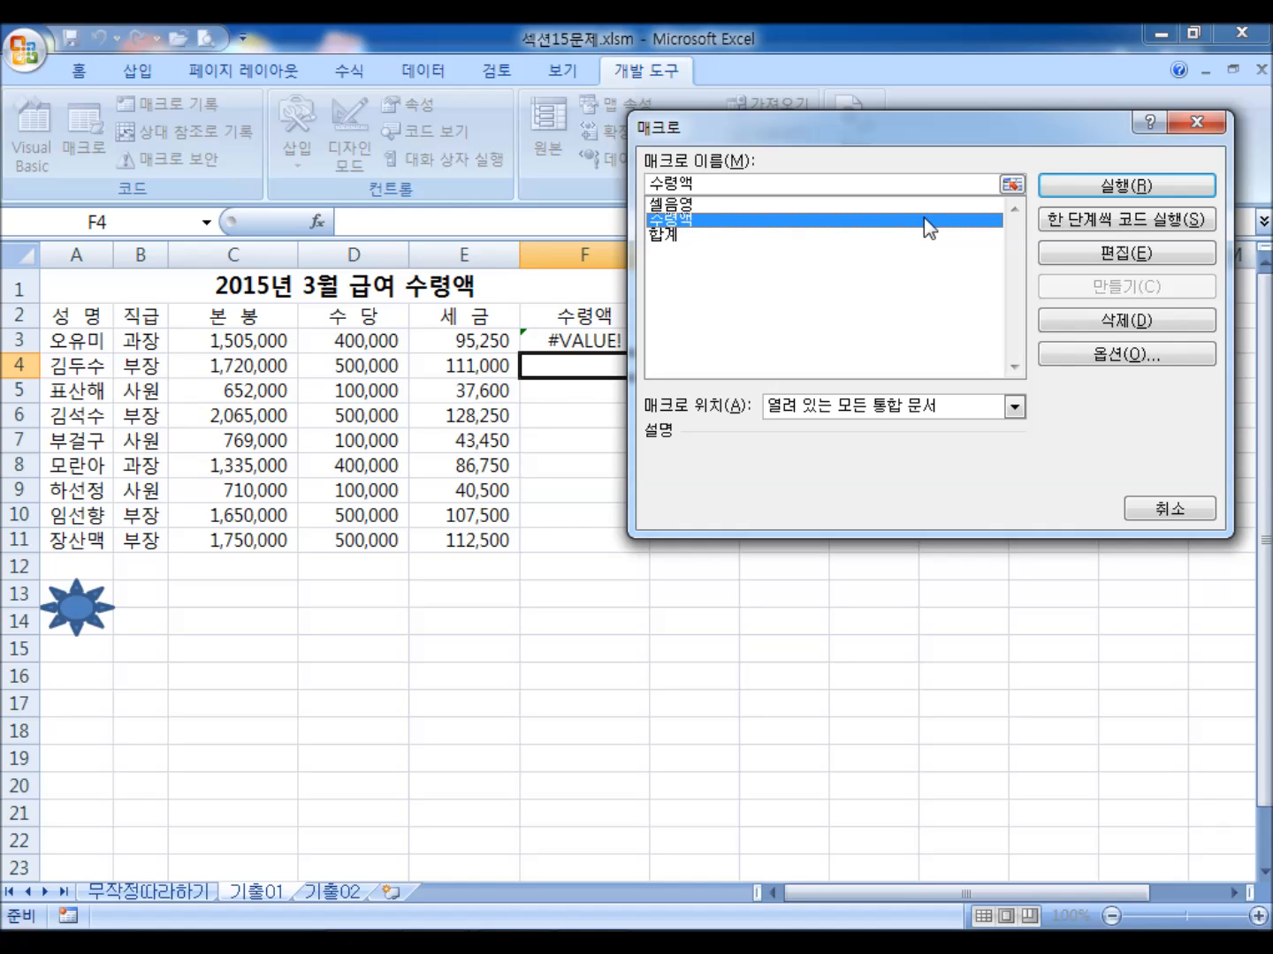
pyautogui.click(1133, 322)
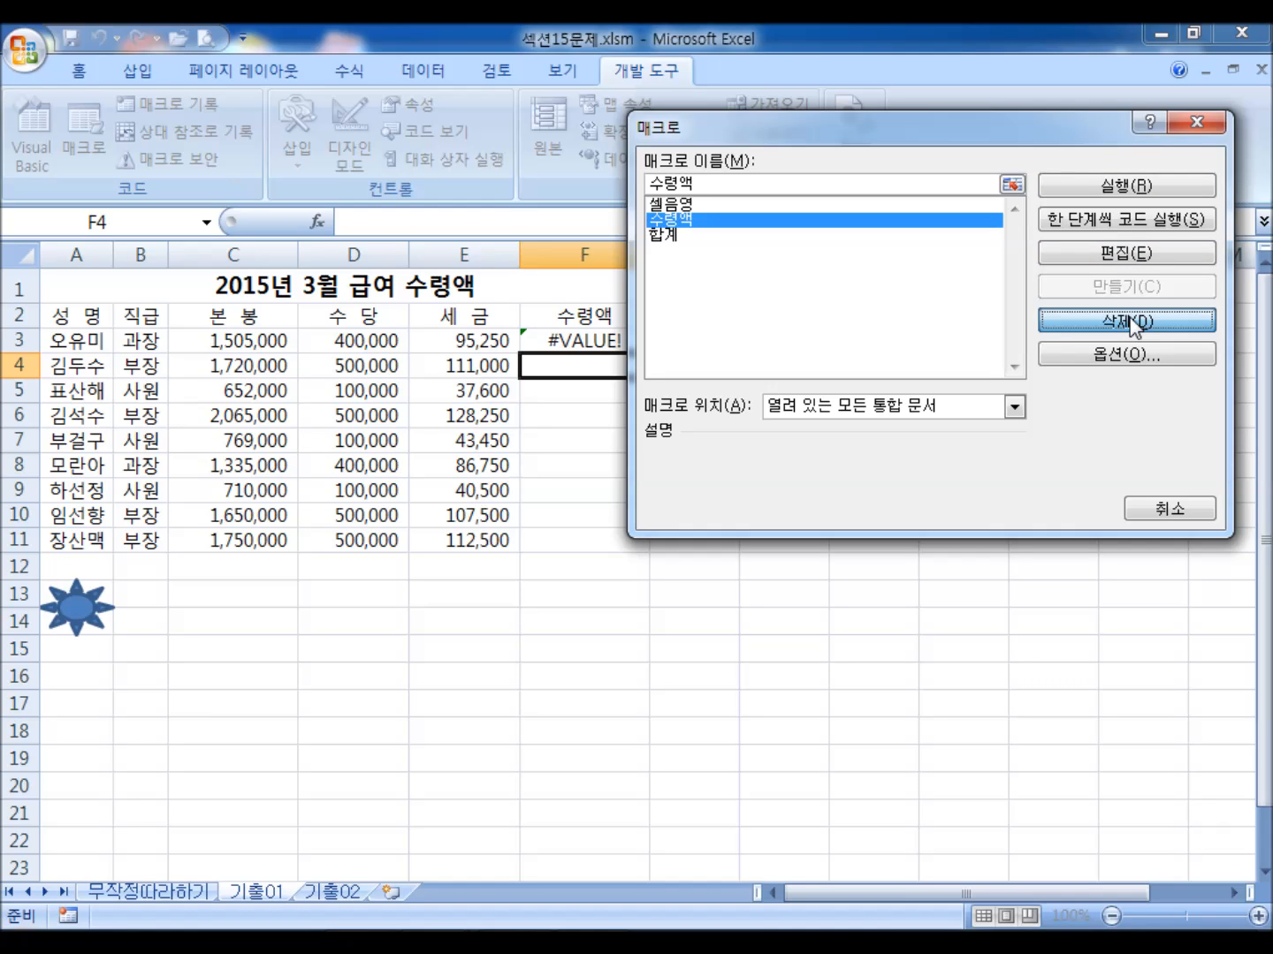
pyautogui.click(577, 554)
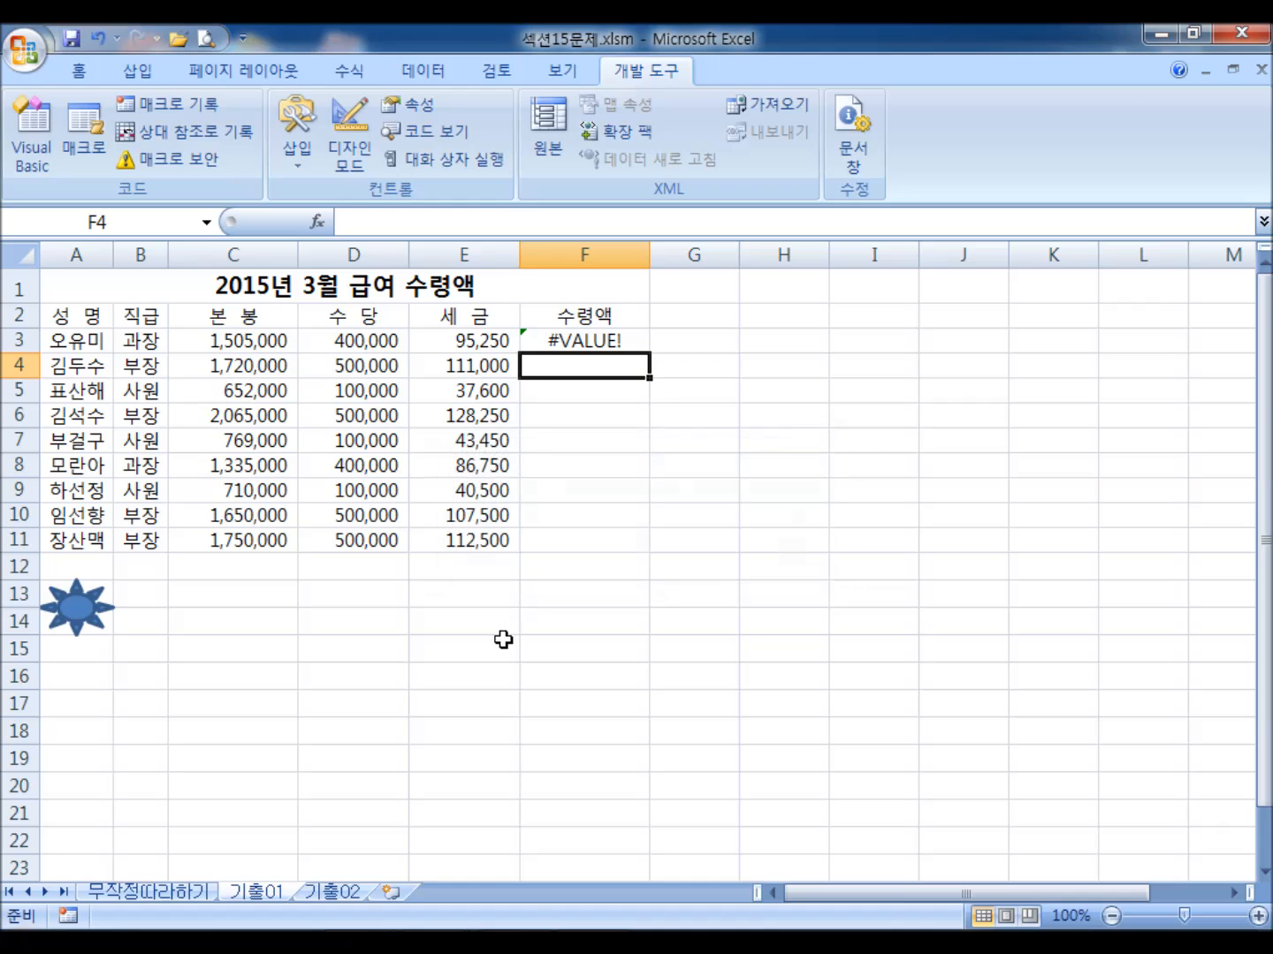
pyautogui.click(608, 342)
pyautogui.press('Delete')
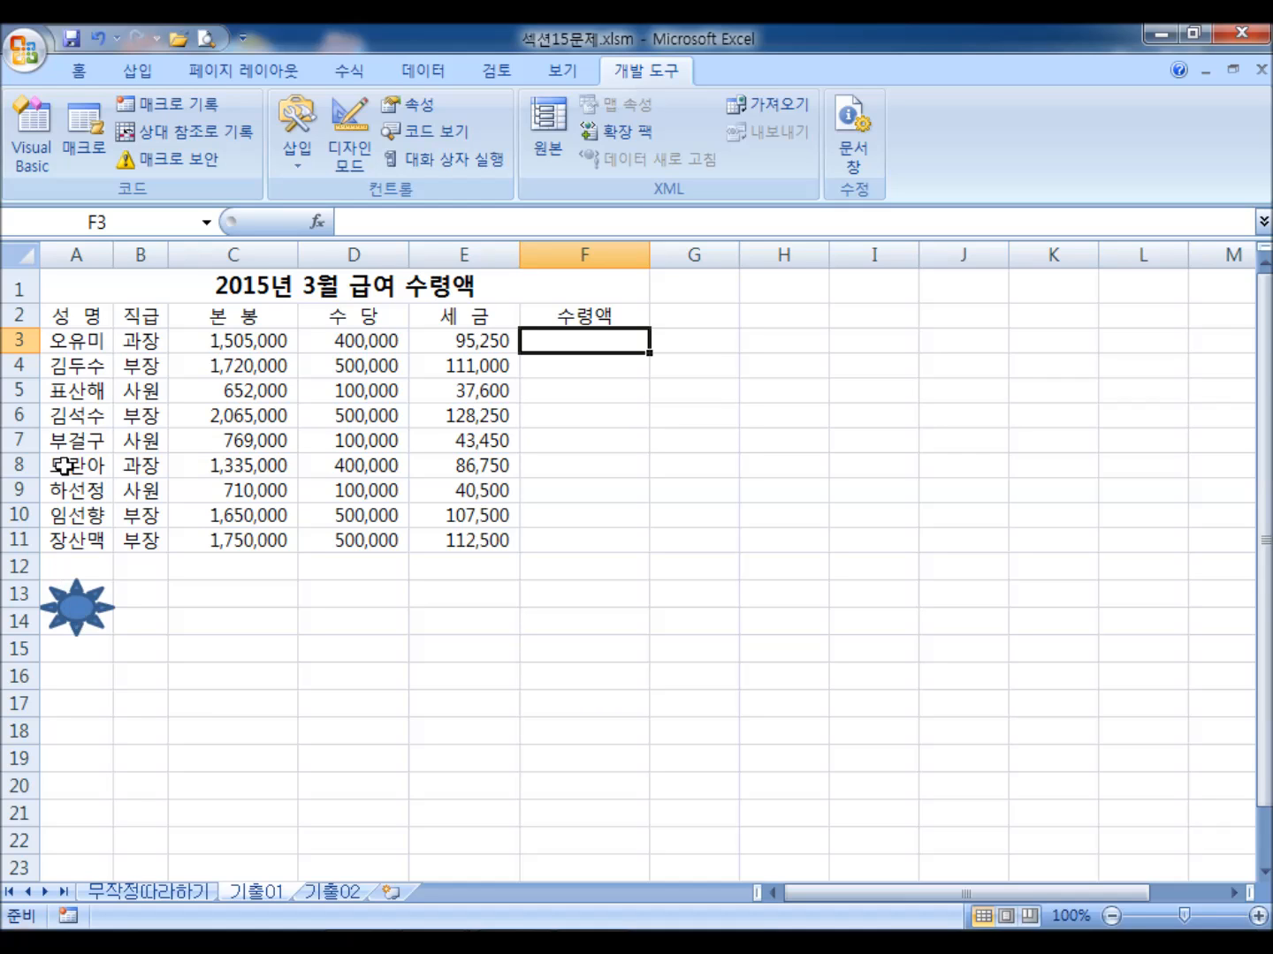
# - Start recording a macro named 수령액 for the sun shape, stored in the current workbook
pyautogui.scroll(-2, 84, 402)
pyautogui.scroll(1, 151, 438)
pyautogui.click(263, 557)
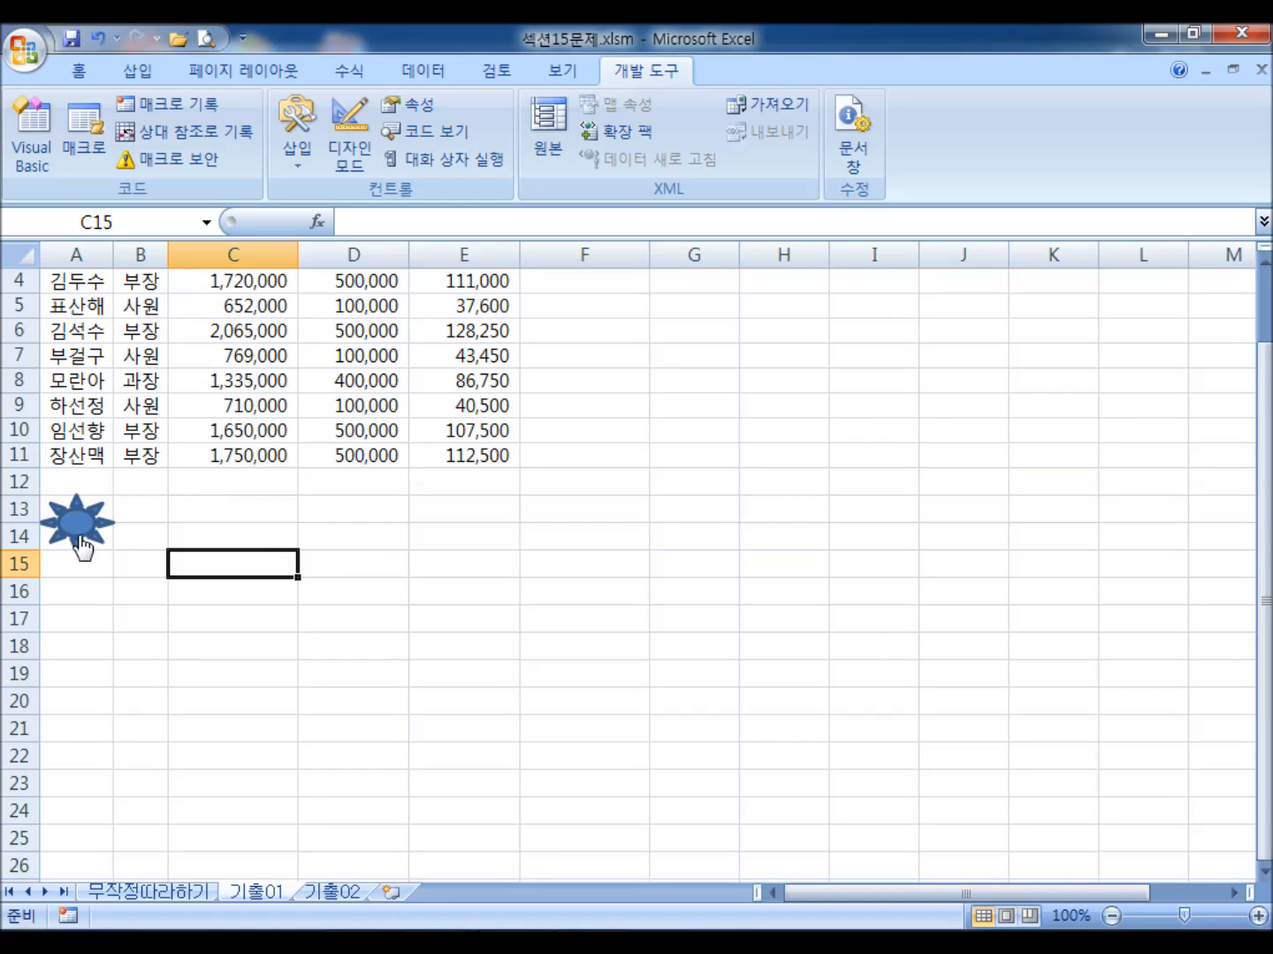
pyautogui.scroll(-1, 79, 530)
pyautogui.rightClick(77, 451)
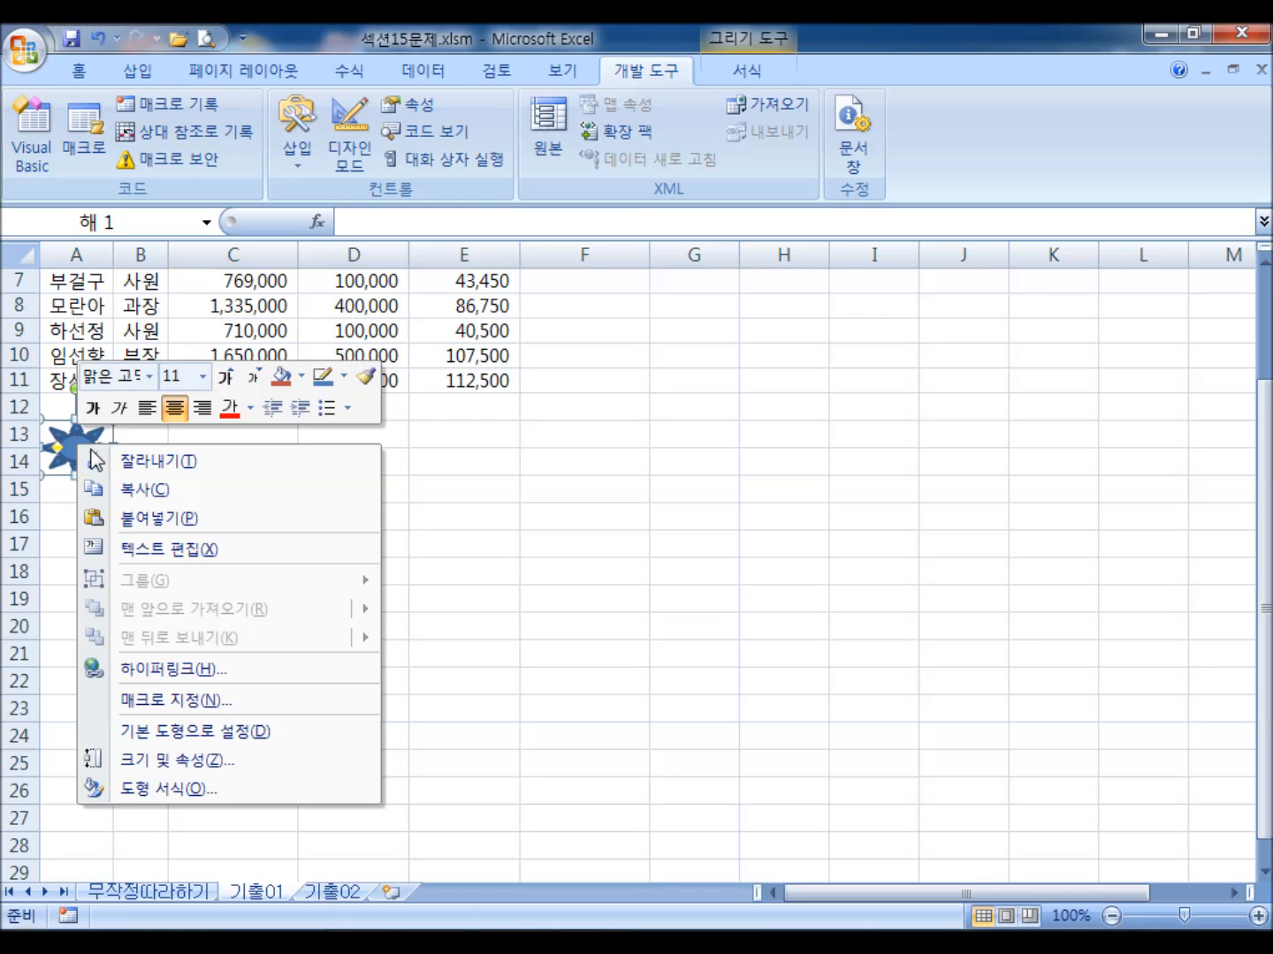
pyautogui.click(174, 702)
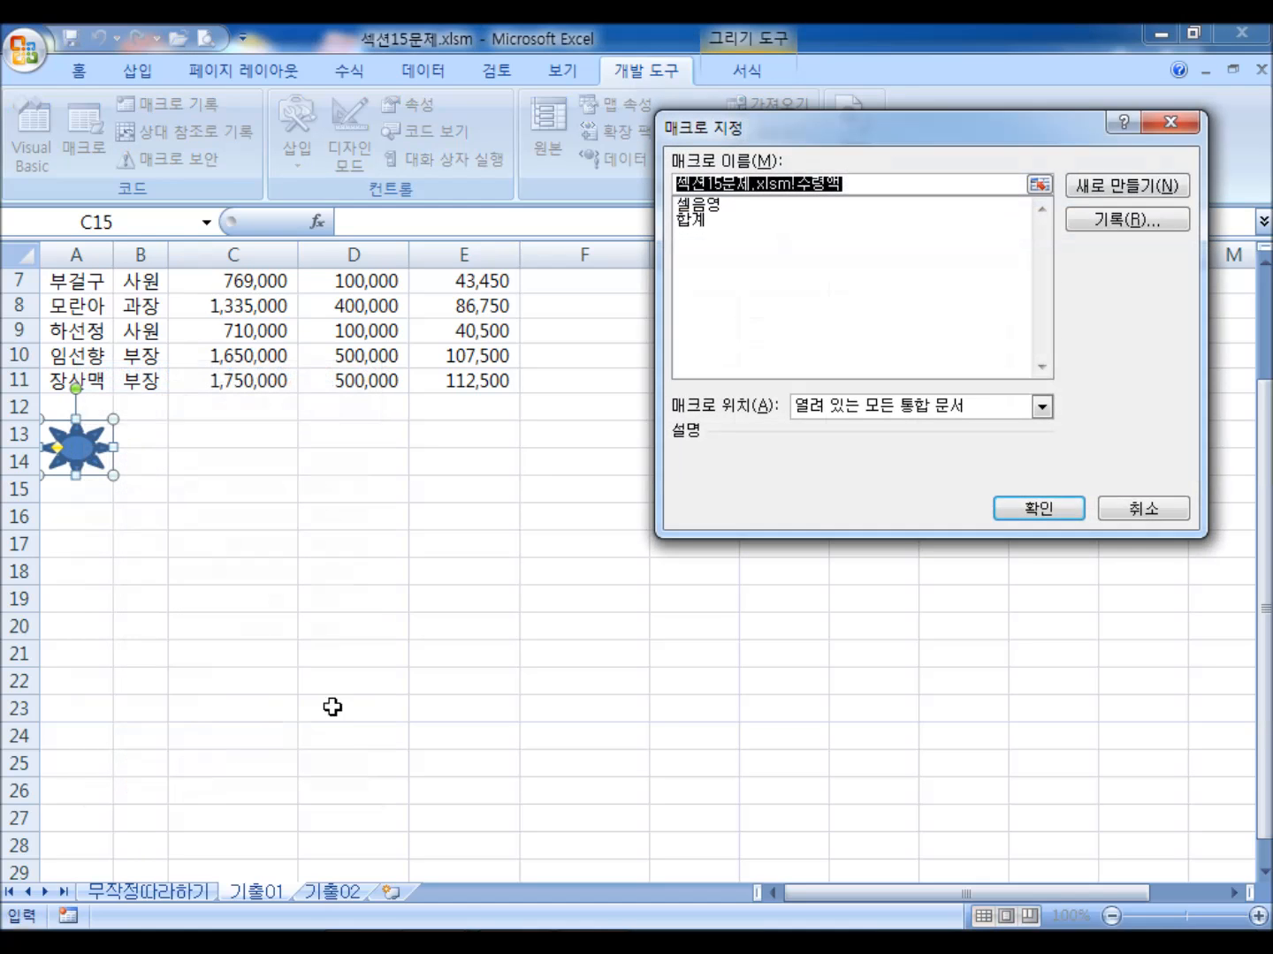
pyautogui.write('수령액')
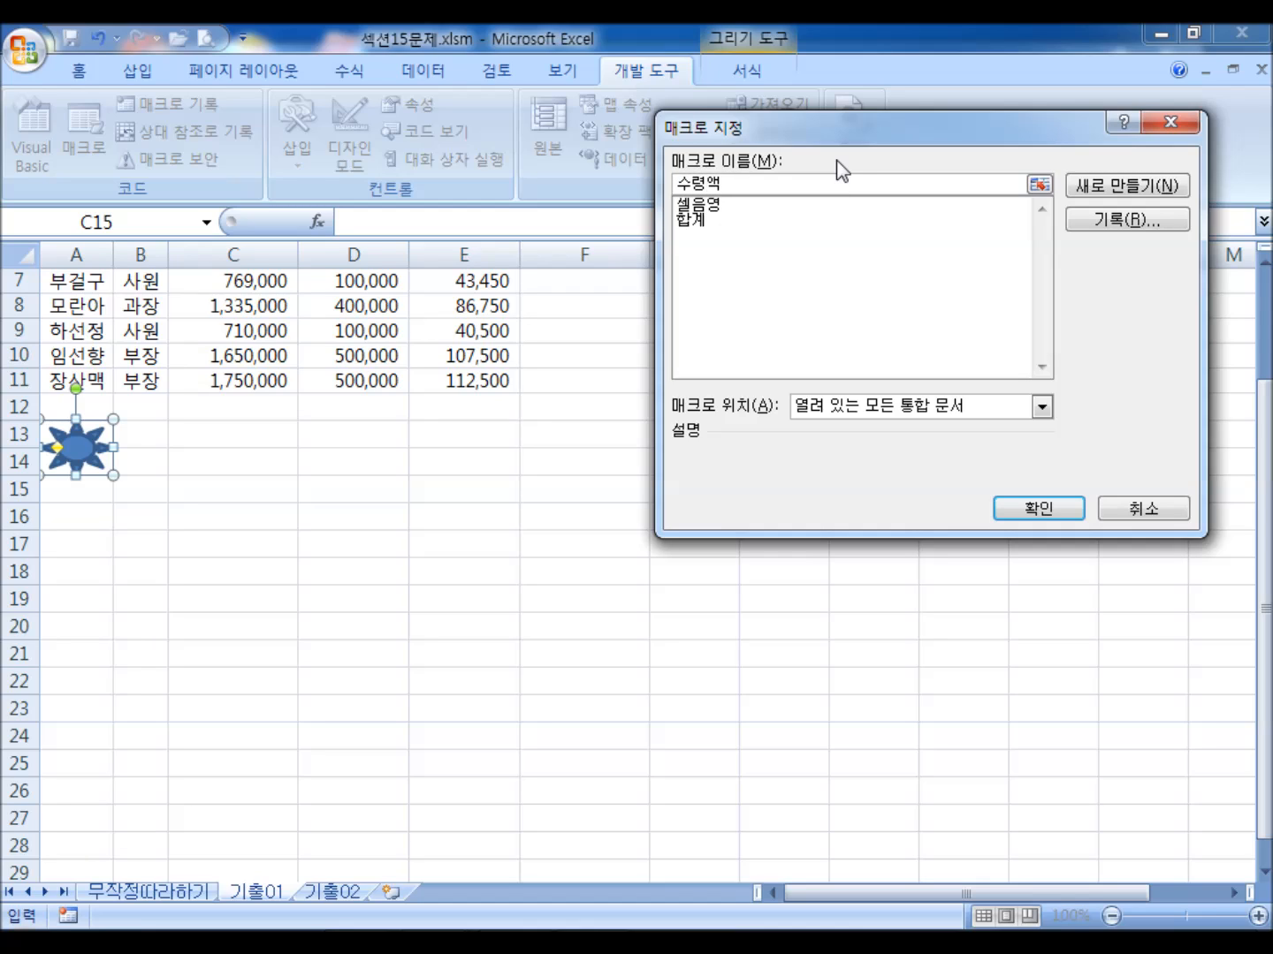
pyautogui.click(1116, 227)
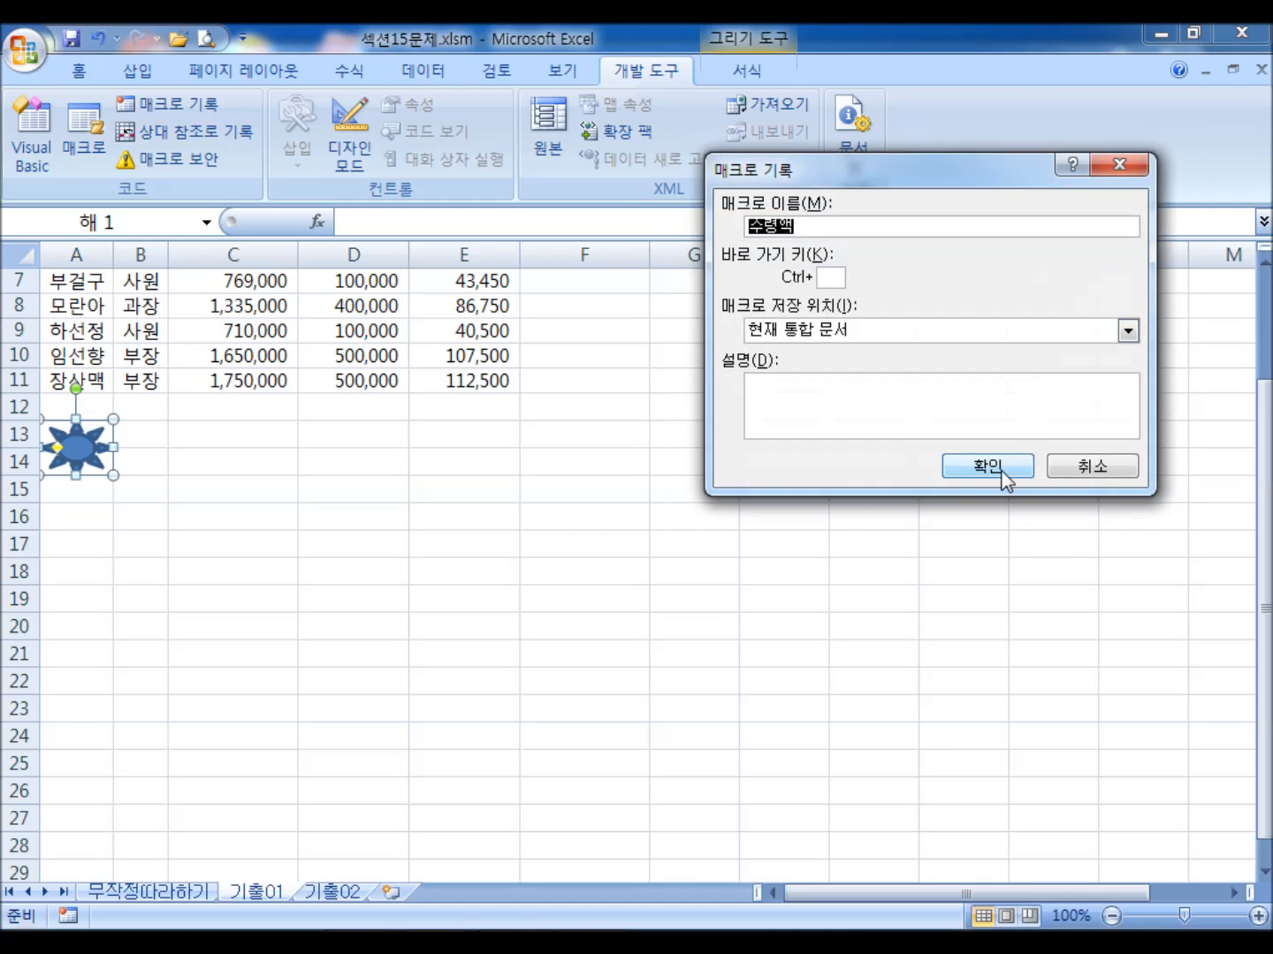
pyautogui.click(1003, 466)
# - Enter the net pay formula =C3+D3-E3 in F3
pyautogui.scroll(2, 624, 473)
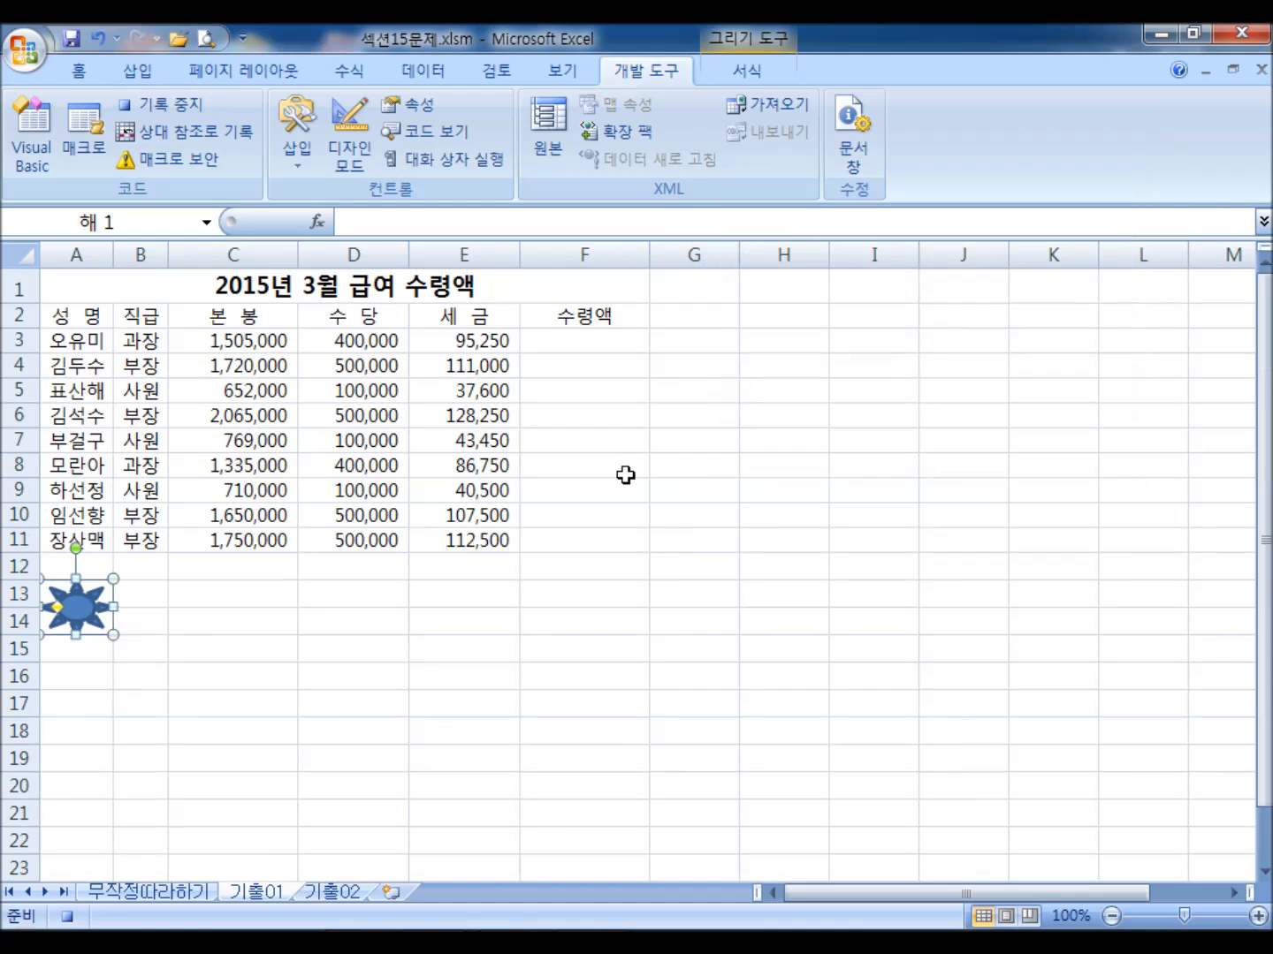
pyautogui.click(585, 341)
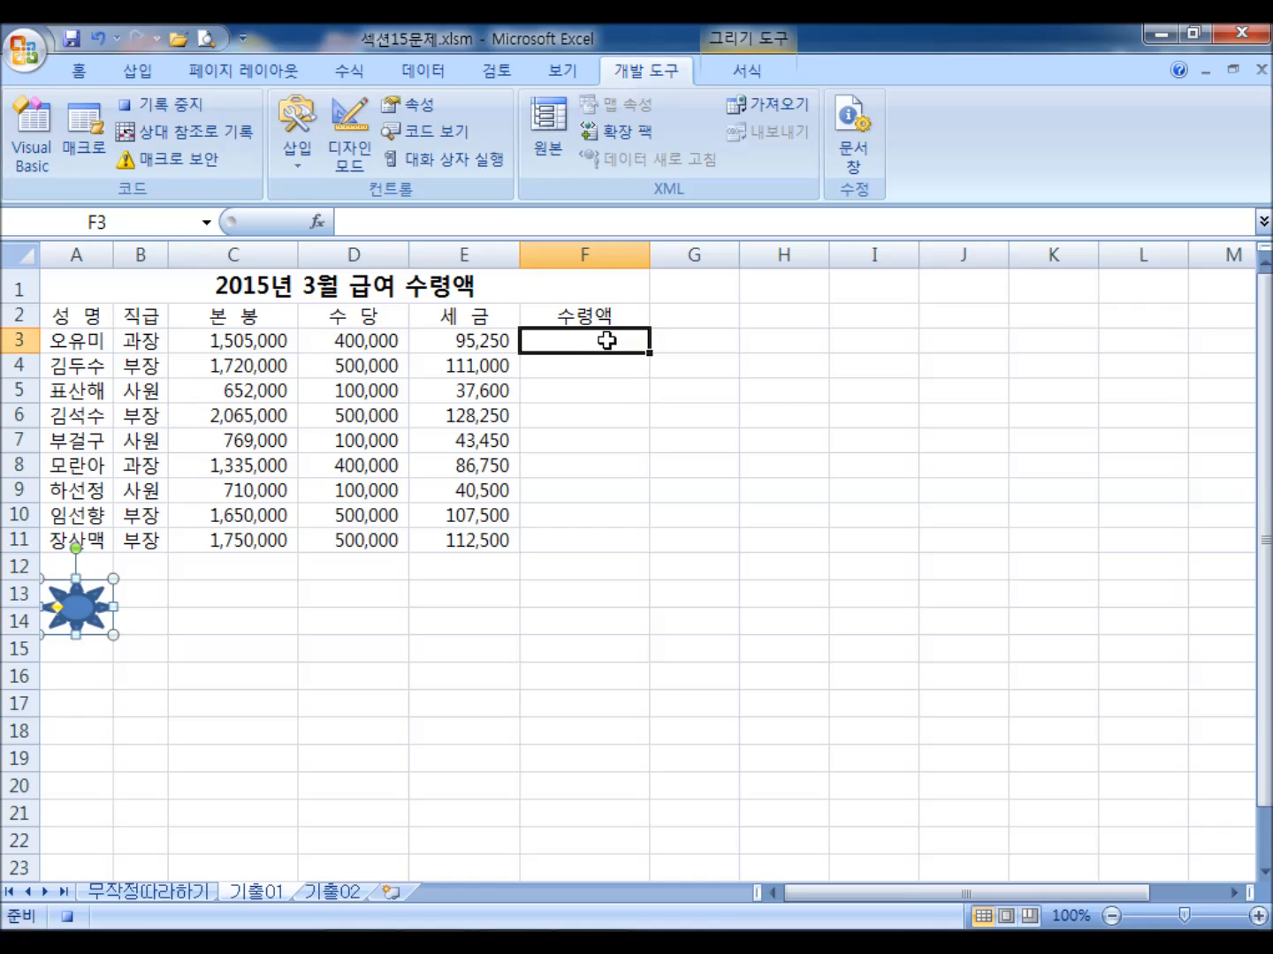
pyautogui.write('=')
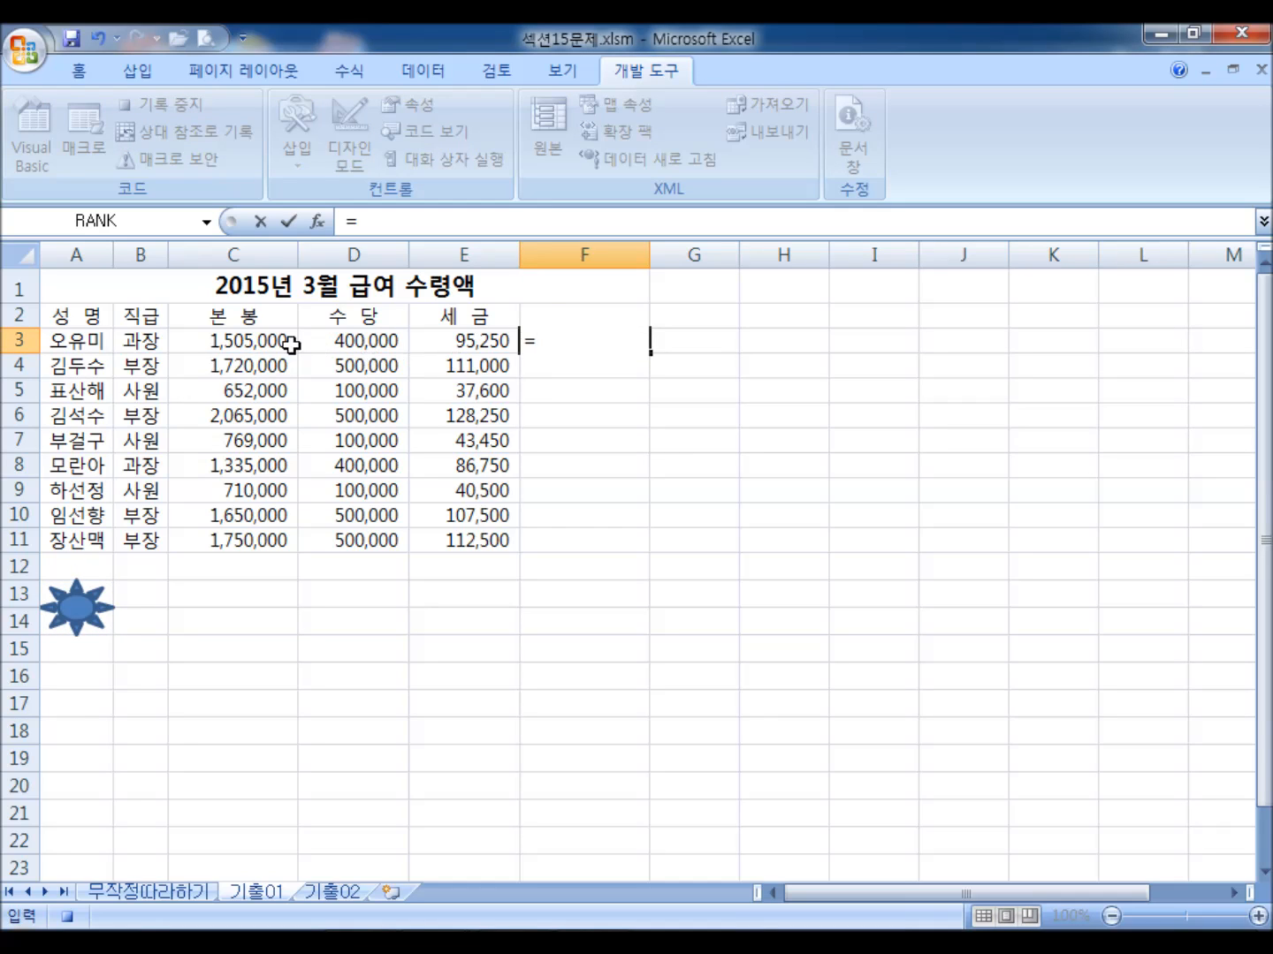
pyautogui.click(254, 337)
pyautogui.write('+')
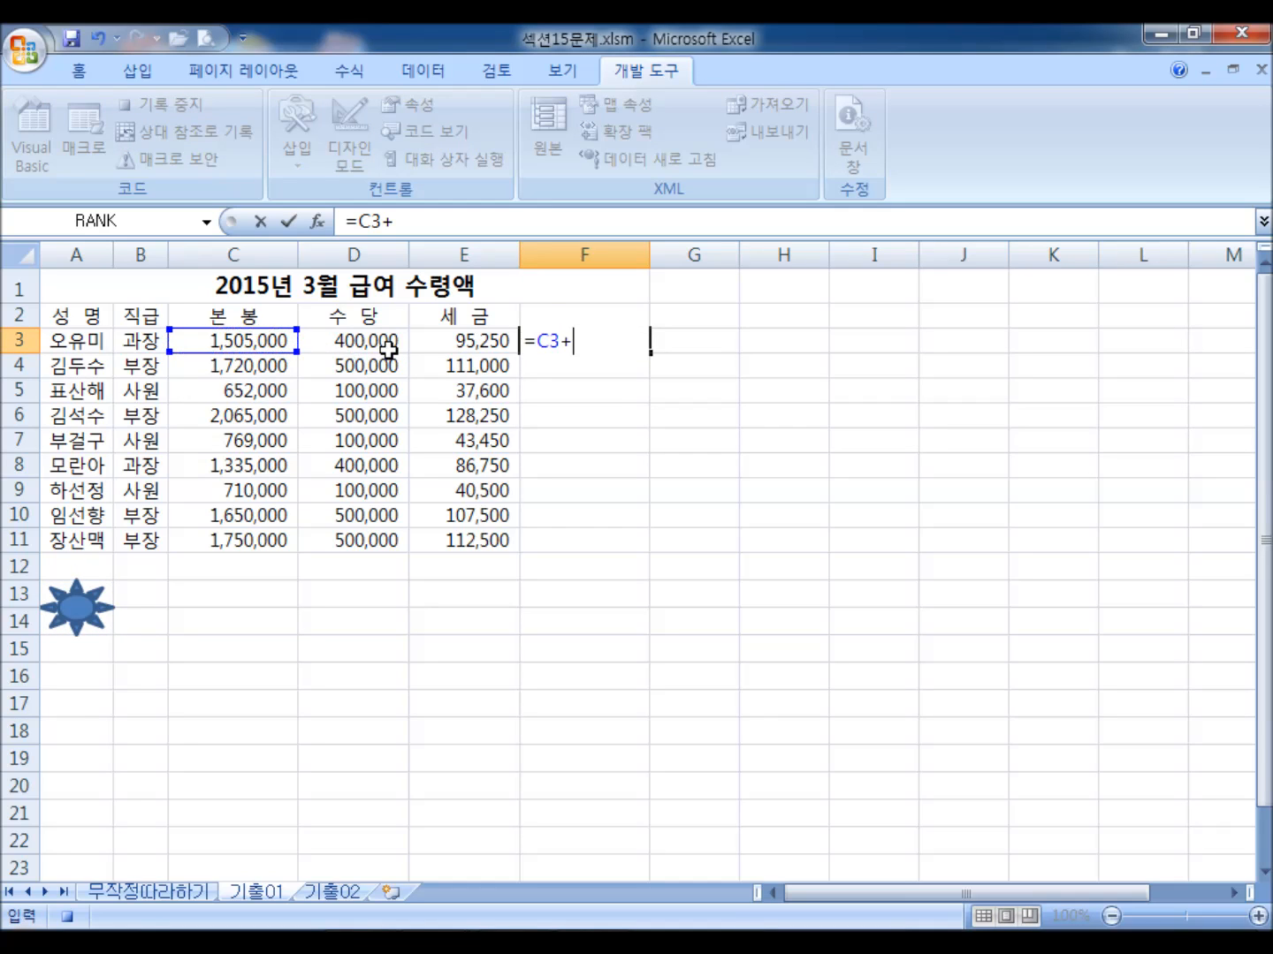
pyautogui.click(384, 338)
pyautogui.write('-')
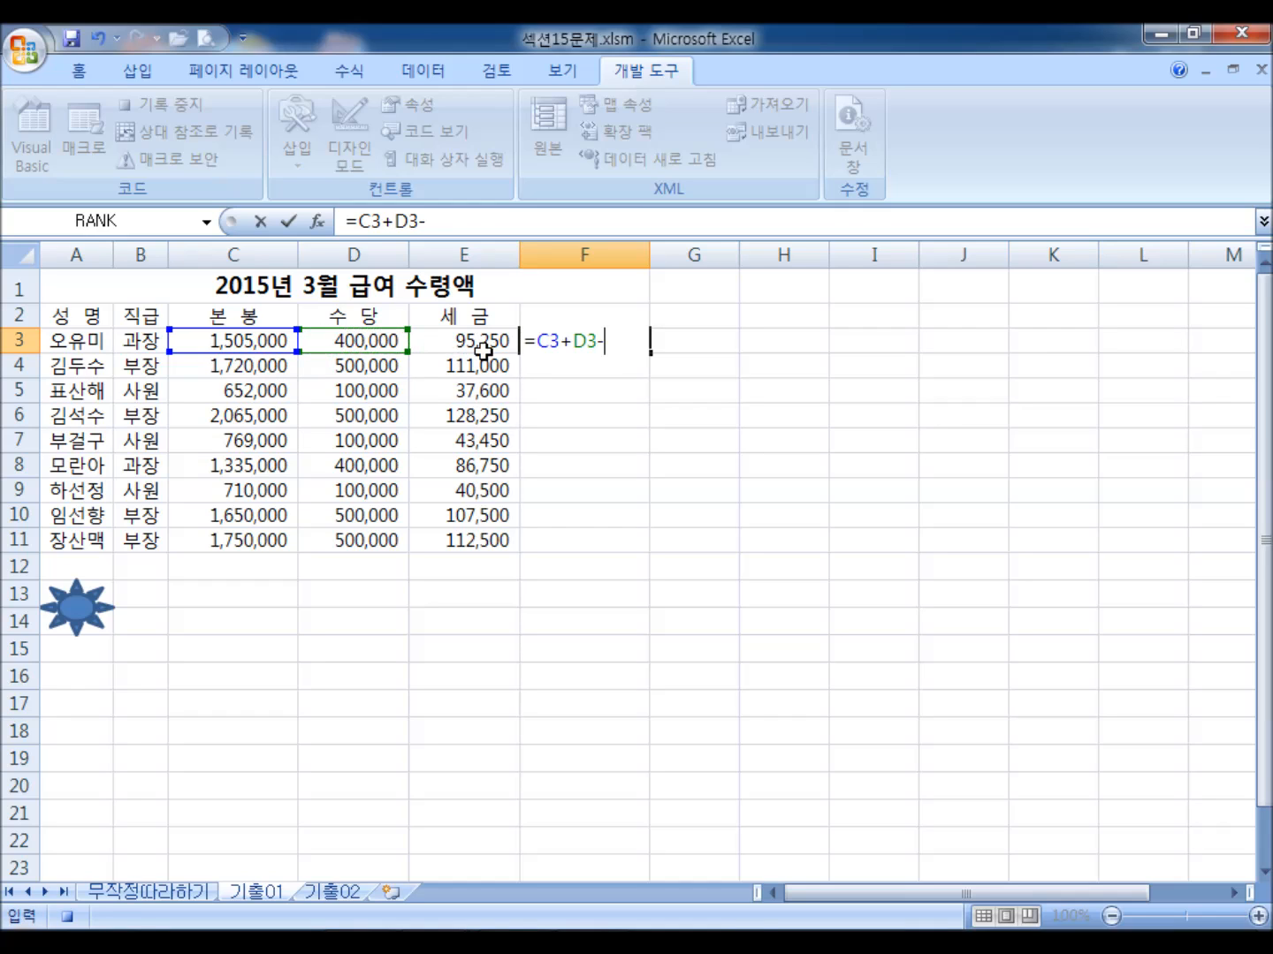
pyautogui.click(484, 343)
pyautogui.press('Return')
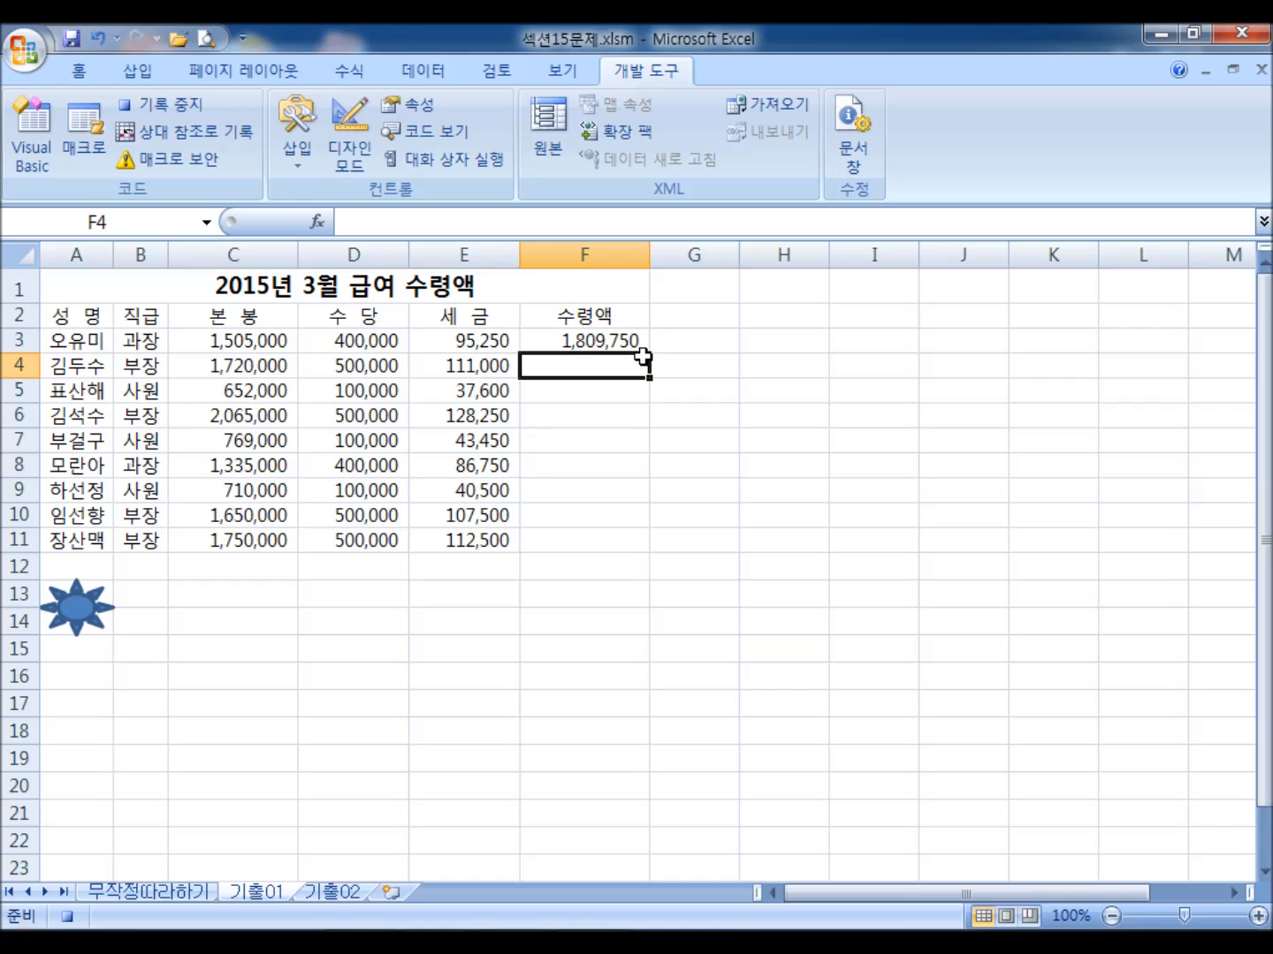
# - Fill the F3 formula down through F11 and stop the macro recording
pyautogui.click(589, 340)
pyautogui.moveTo(648, 351); pyautogui.dragTo(650, 544)
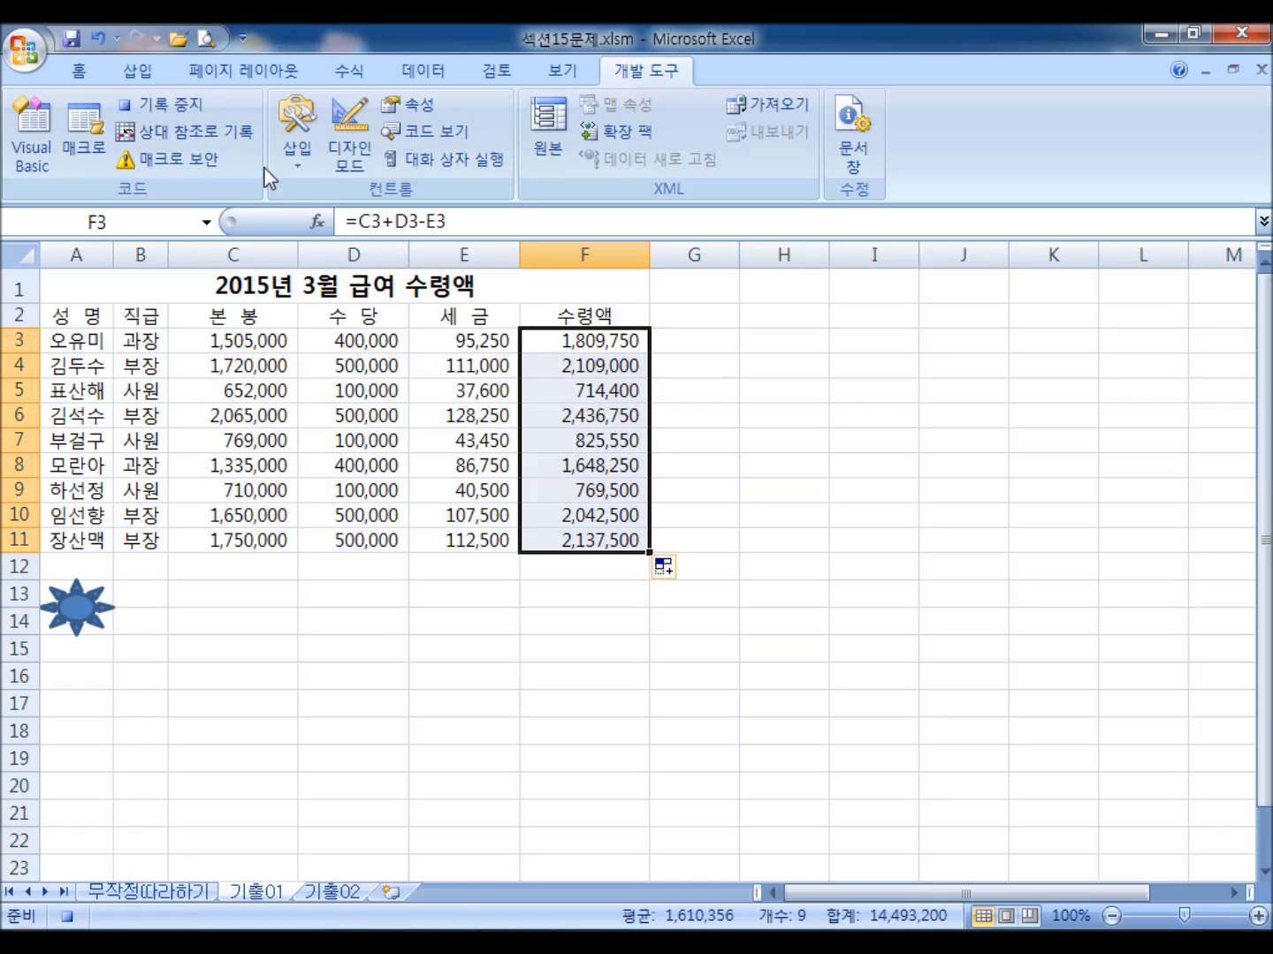
pyautogui.click(186, 104)
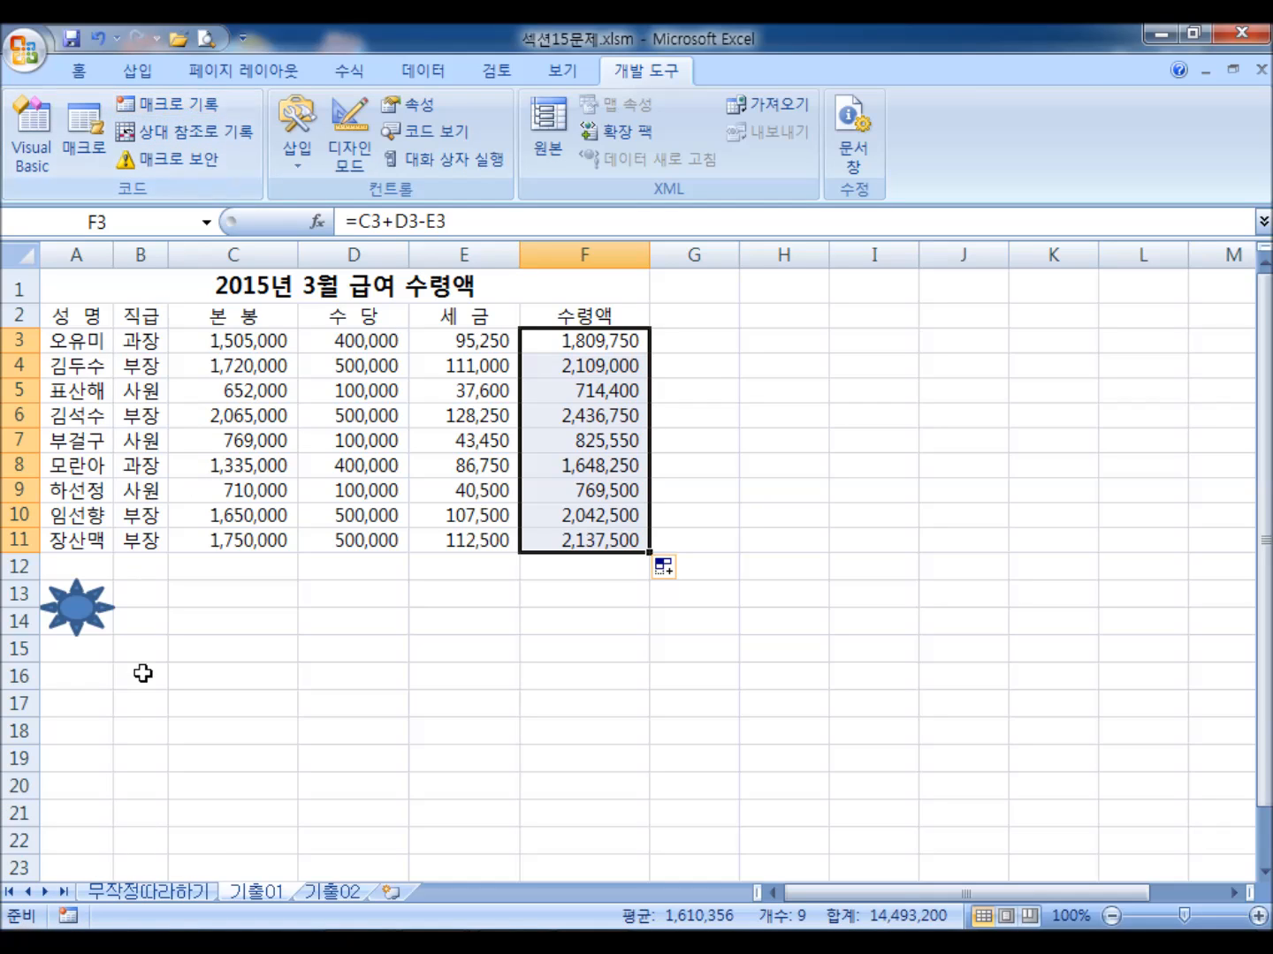
# - Clear F3:F11 and run the 수령액 macro from the sun shape to test it
pyautogui.click(392, 725)
pyautogui.moveTo(570, 346); pyautogui.dragTo(553, 539)
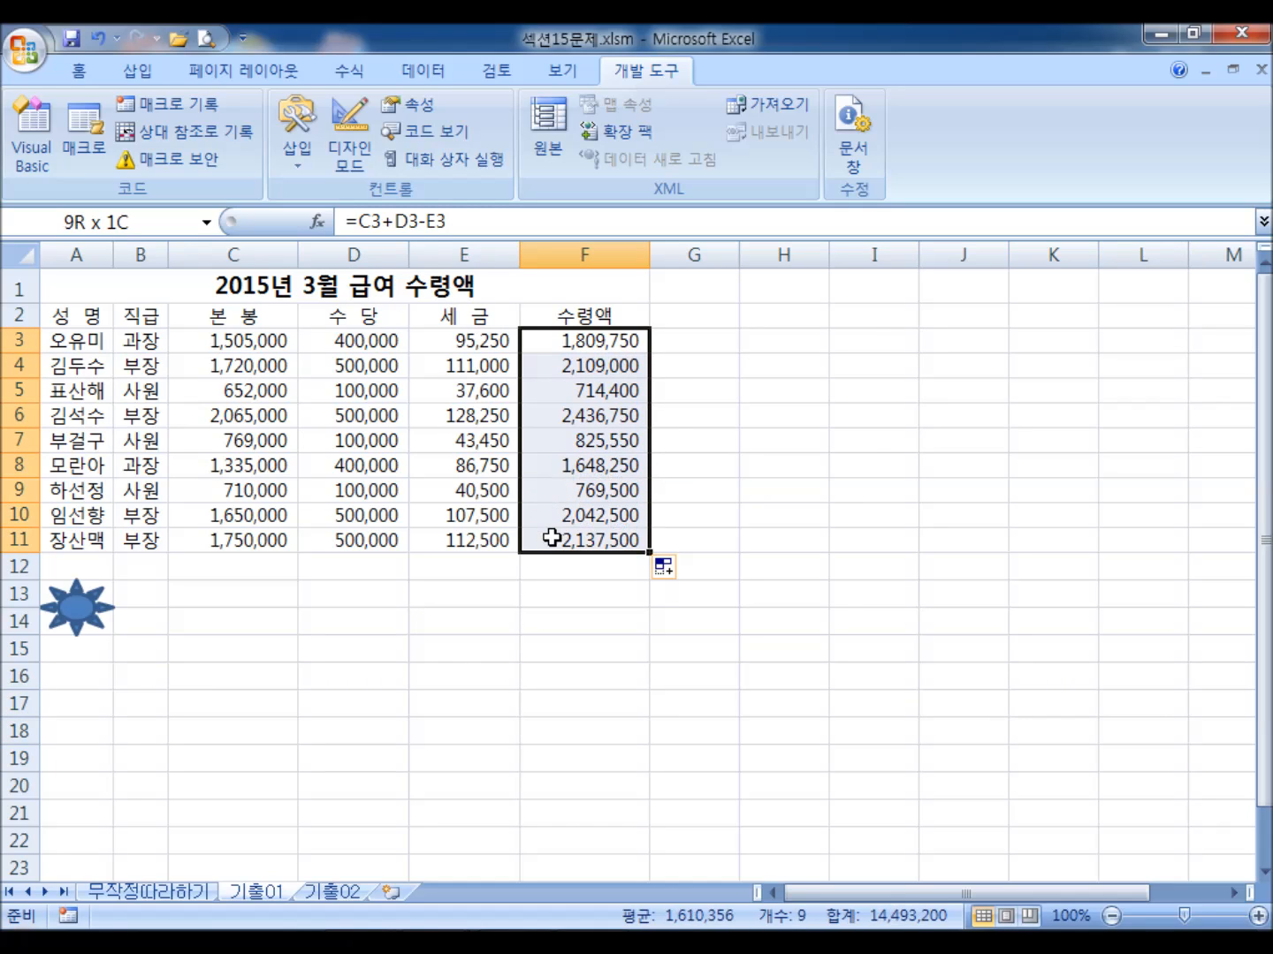
pyautogui.press('Delete')
pyautogui.click(402, 673)
pyautogui.scroll(-3, 208, 472)
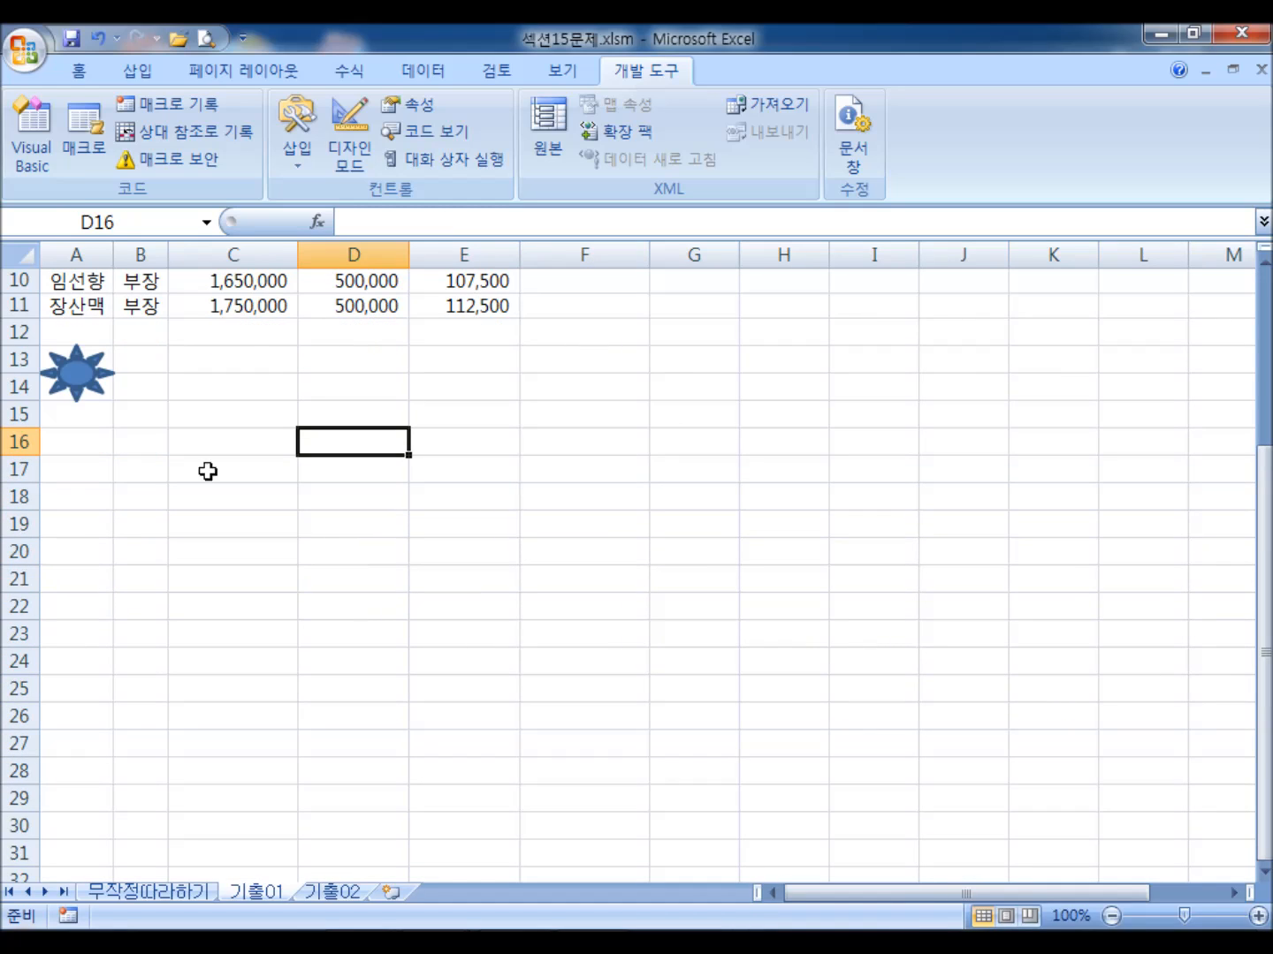
pyautogui.click(75, 382)
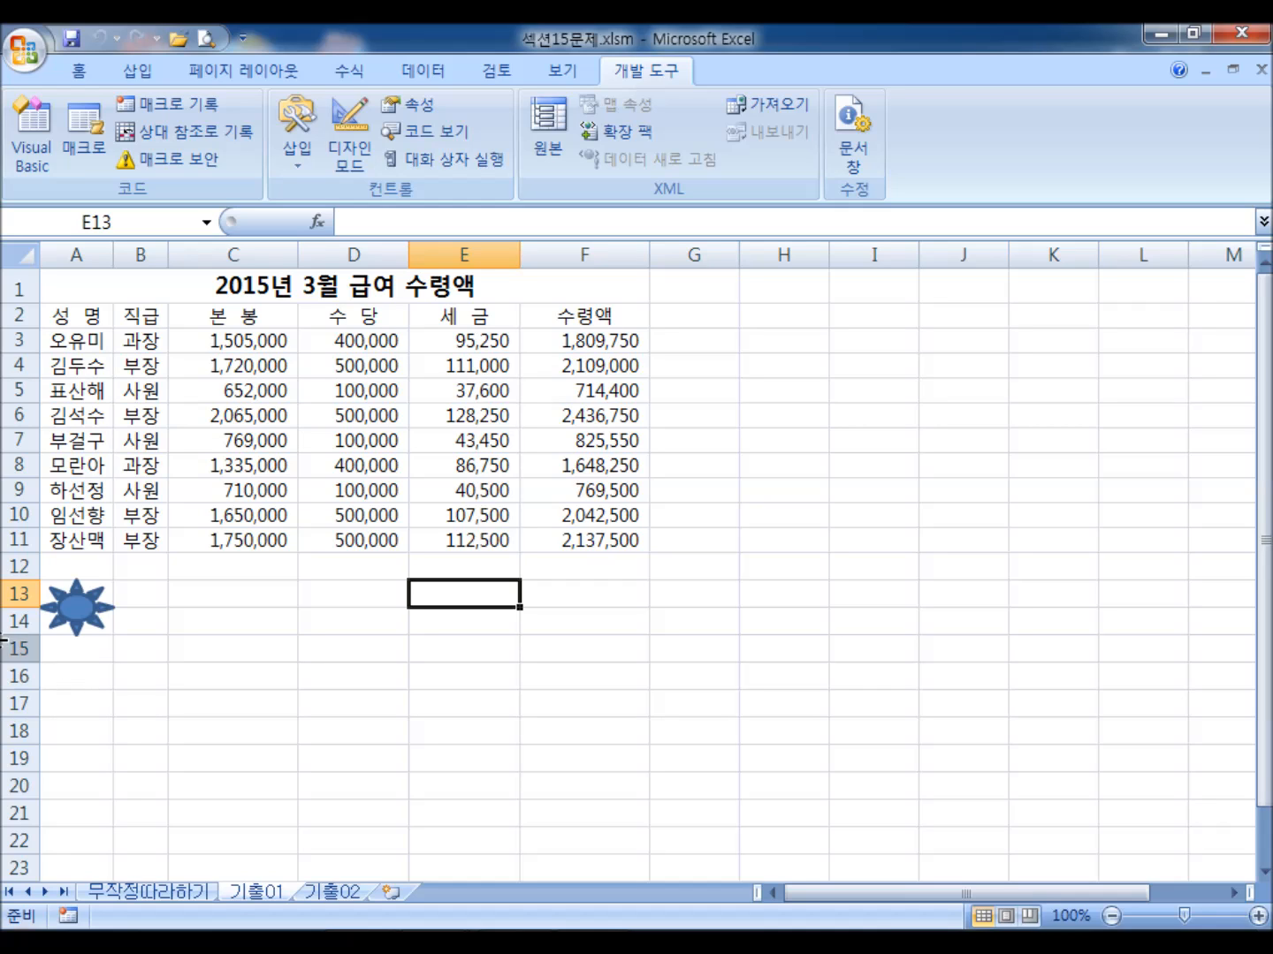
# - Try all borders on the table range A2:F11 and undo them
pyautogui.moveTo(71, 315); pyautogui.dragTo(561, 540)
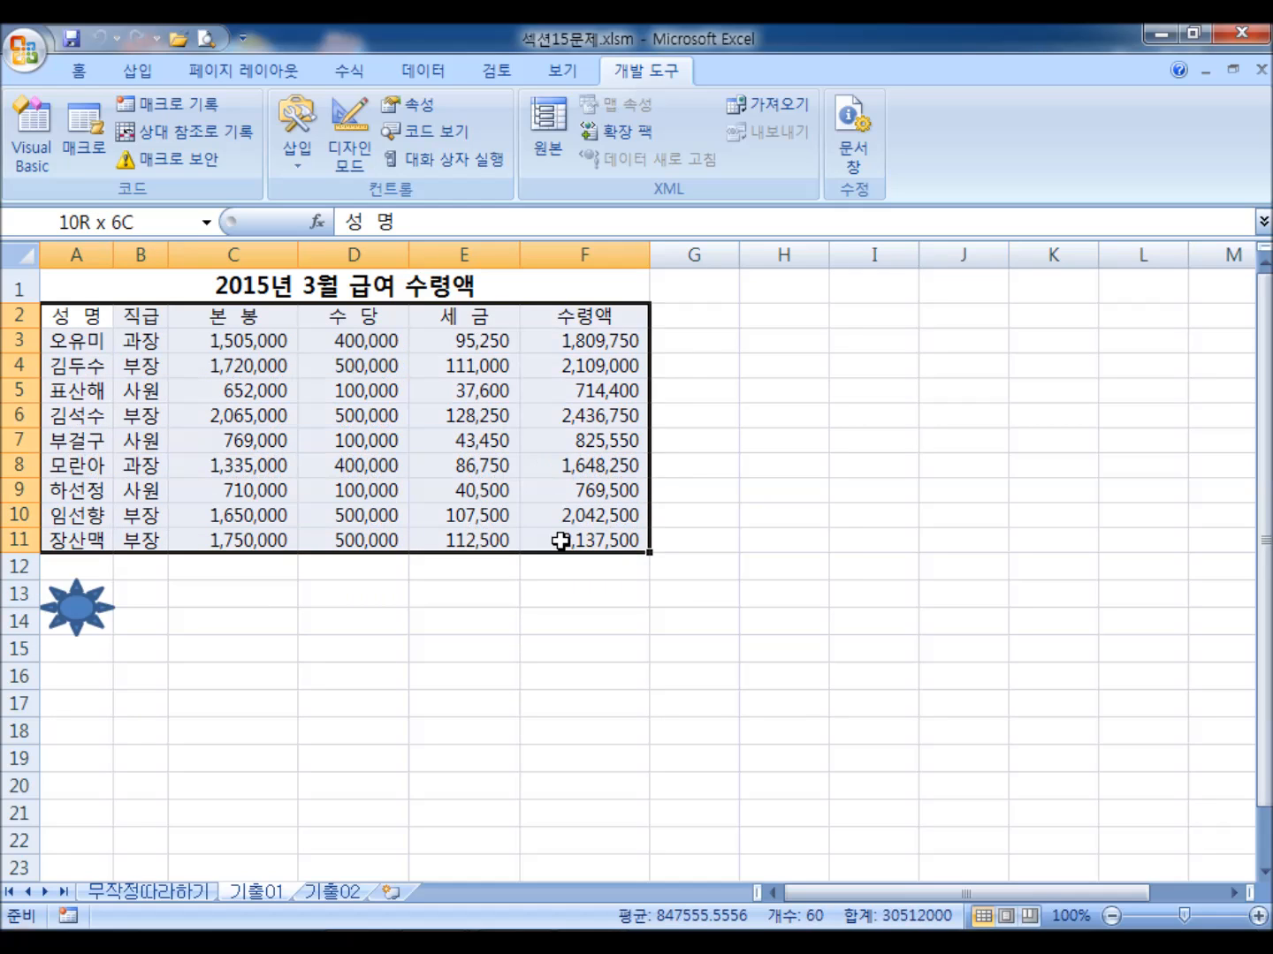
pyautogui.click(78, 70)
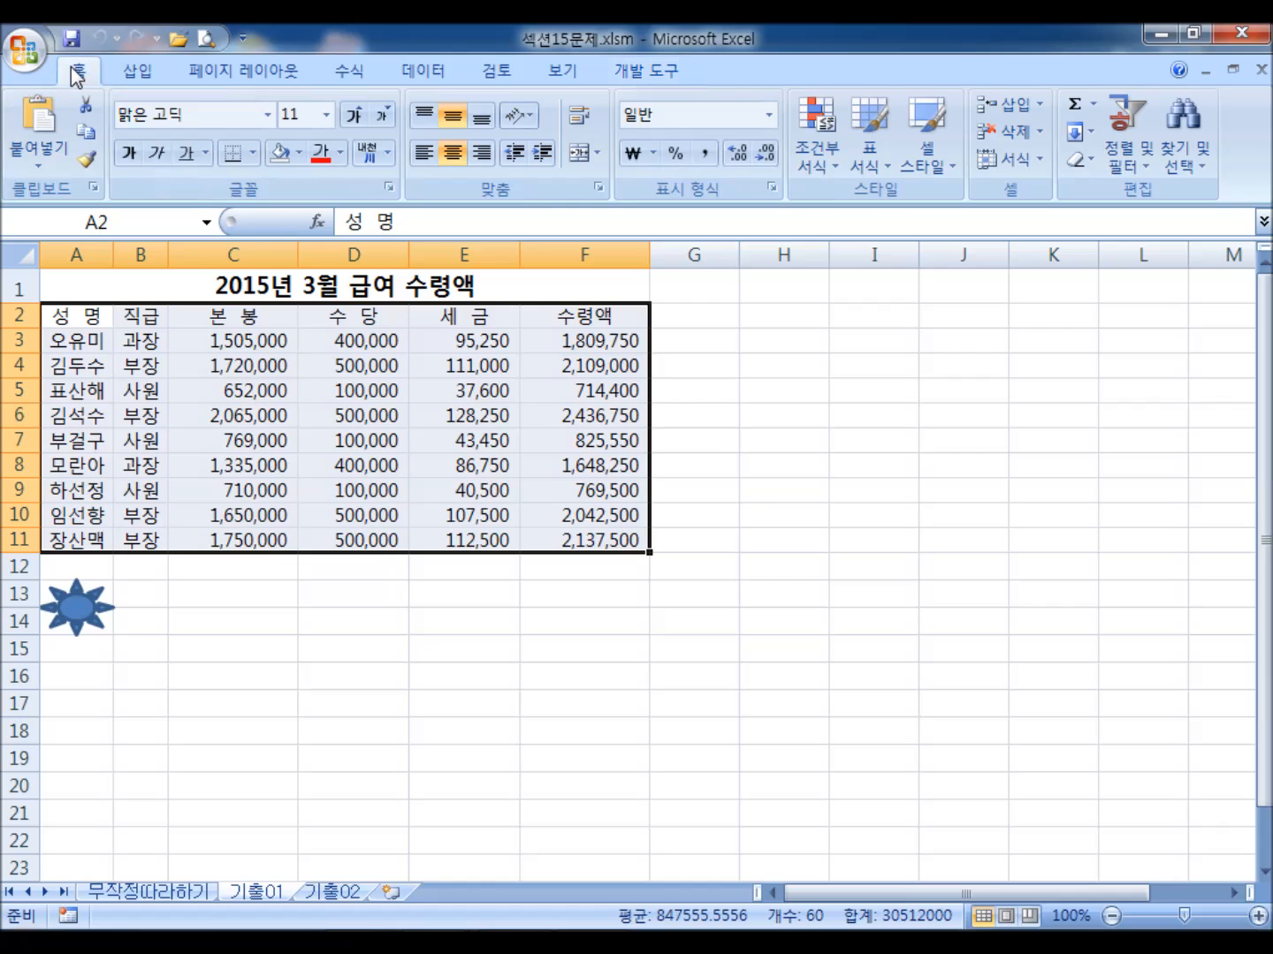
pyautogui.click(253, 155)
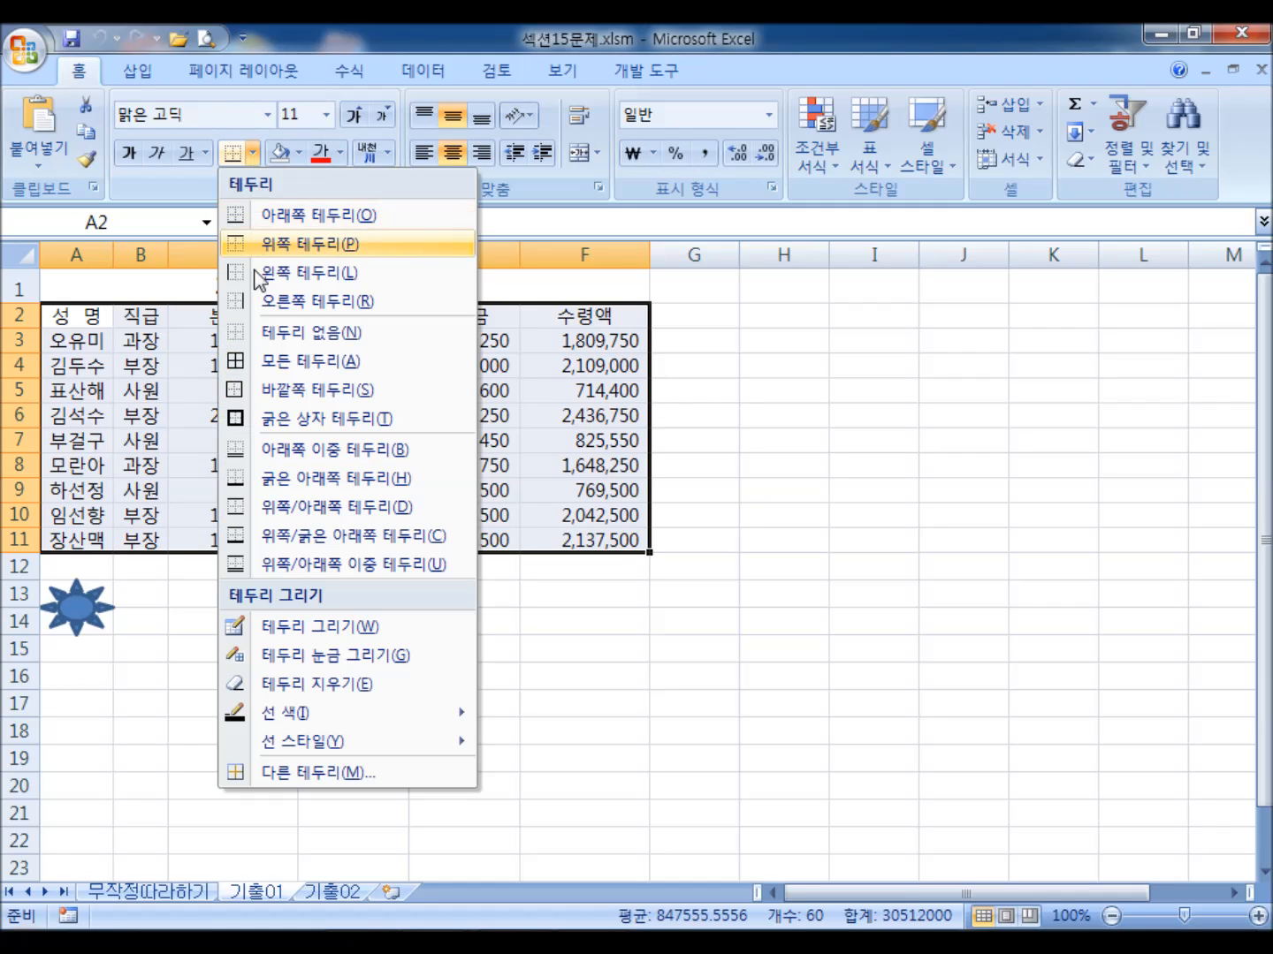
pyautogui.click(263, 362)
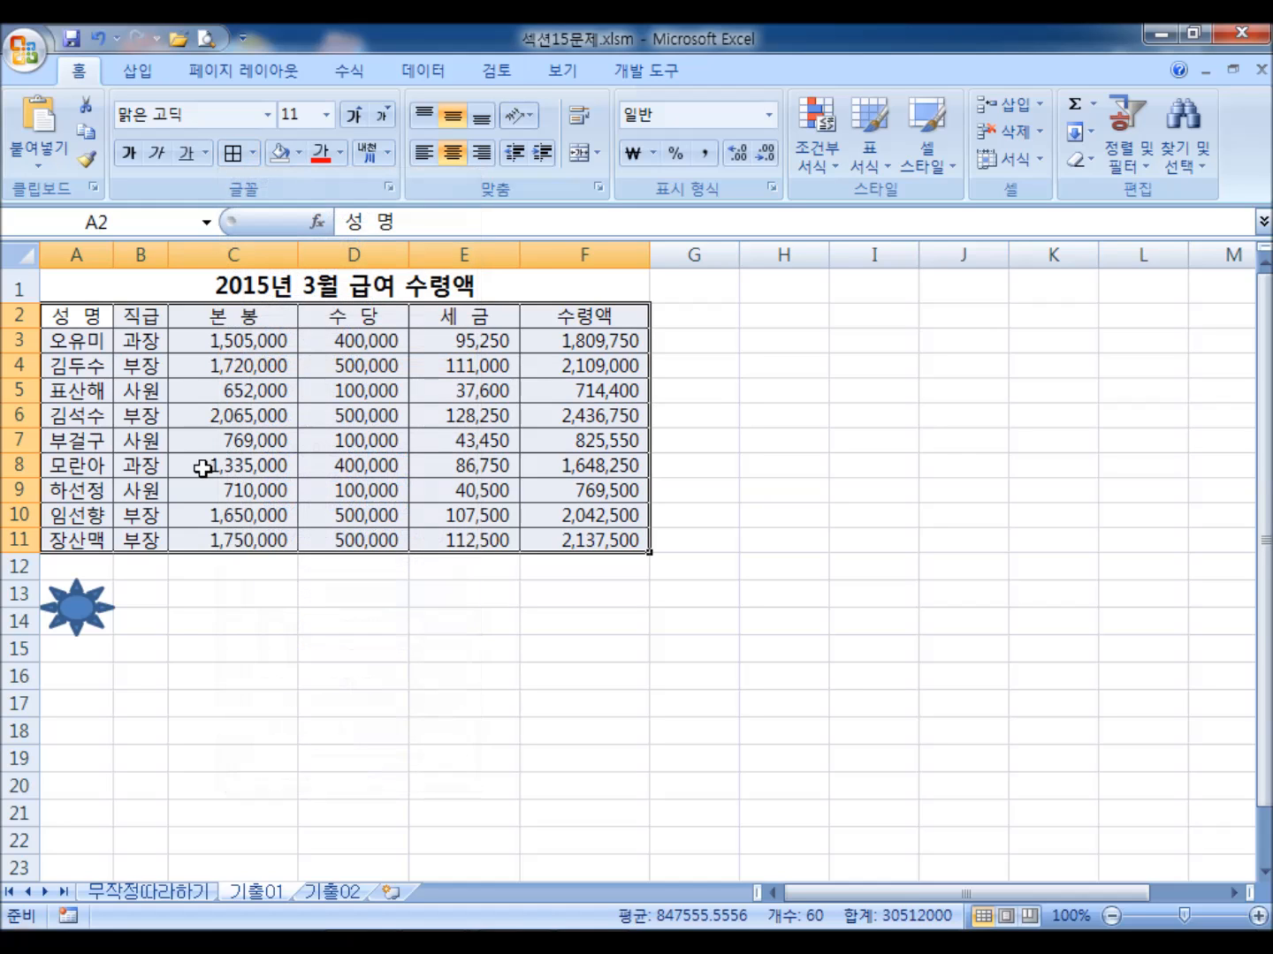
pyautogui.click(99, 38)
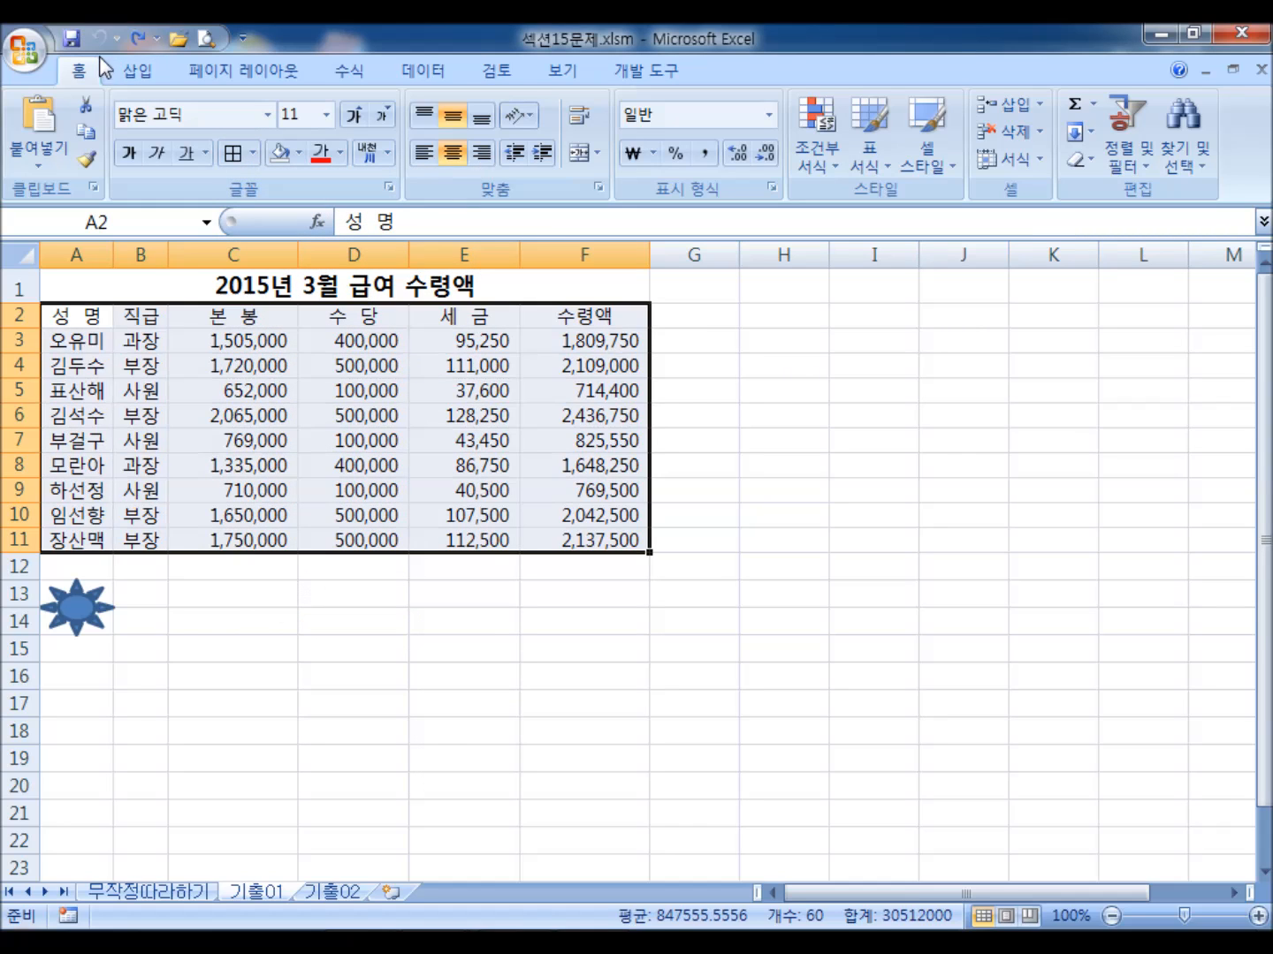
pyautogui.click(256, 623)
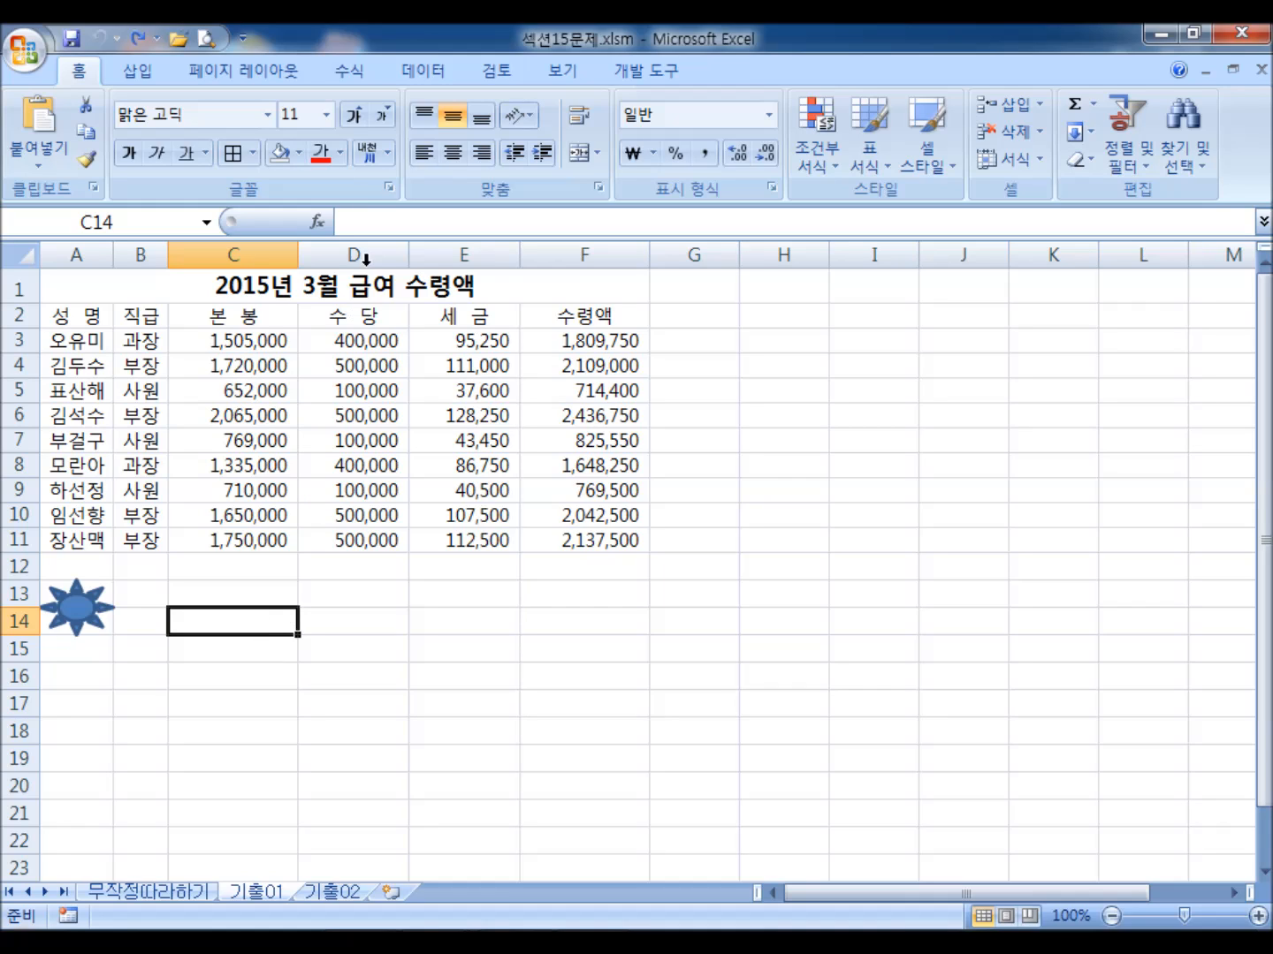
# - Draw a bevel shape covering C13:C14, about 1.16 cm high and 2.75 cm wide
pyautogui.click(137, 70)
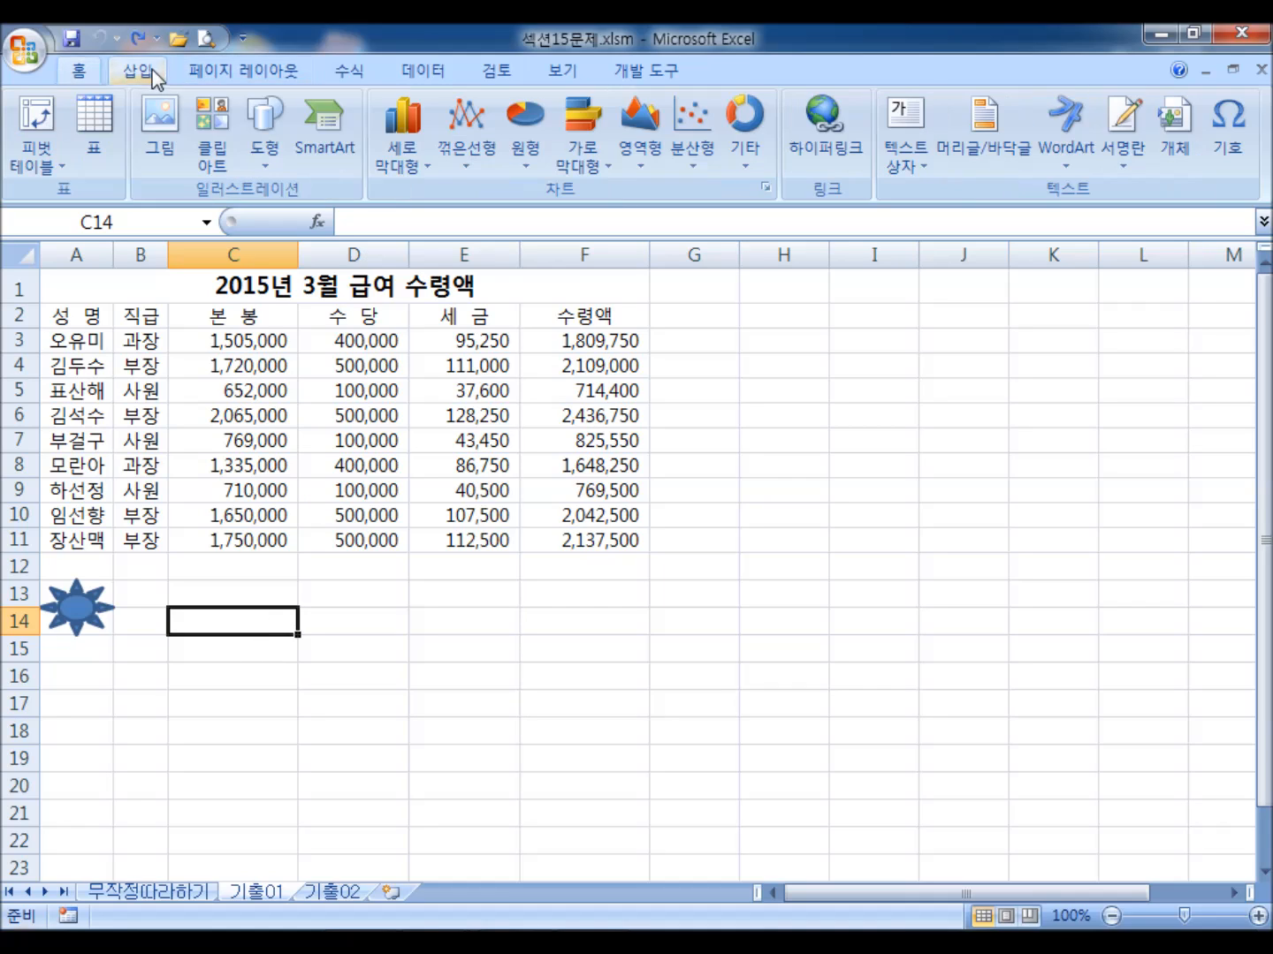
pyautogui.click(265, 133)
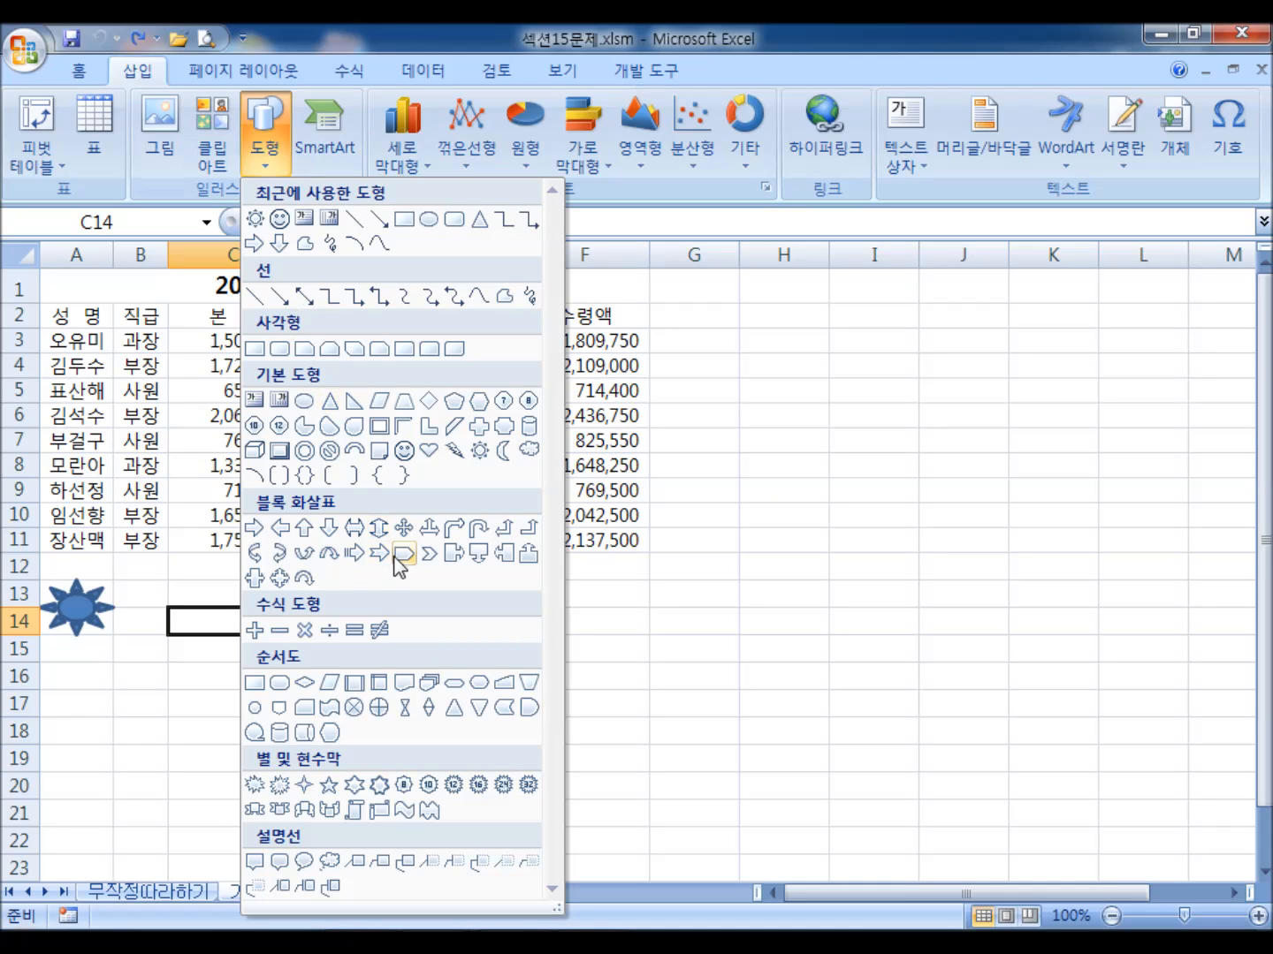
pyautogui.click(279, 451)
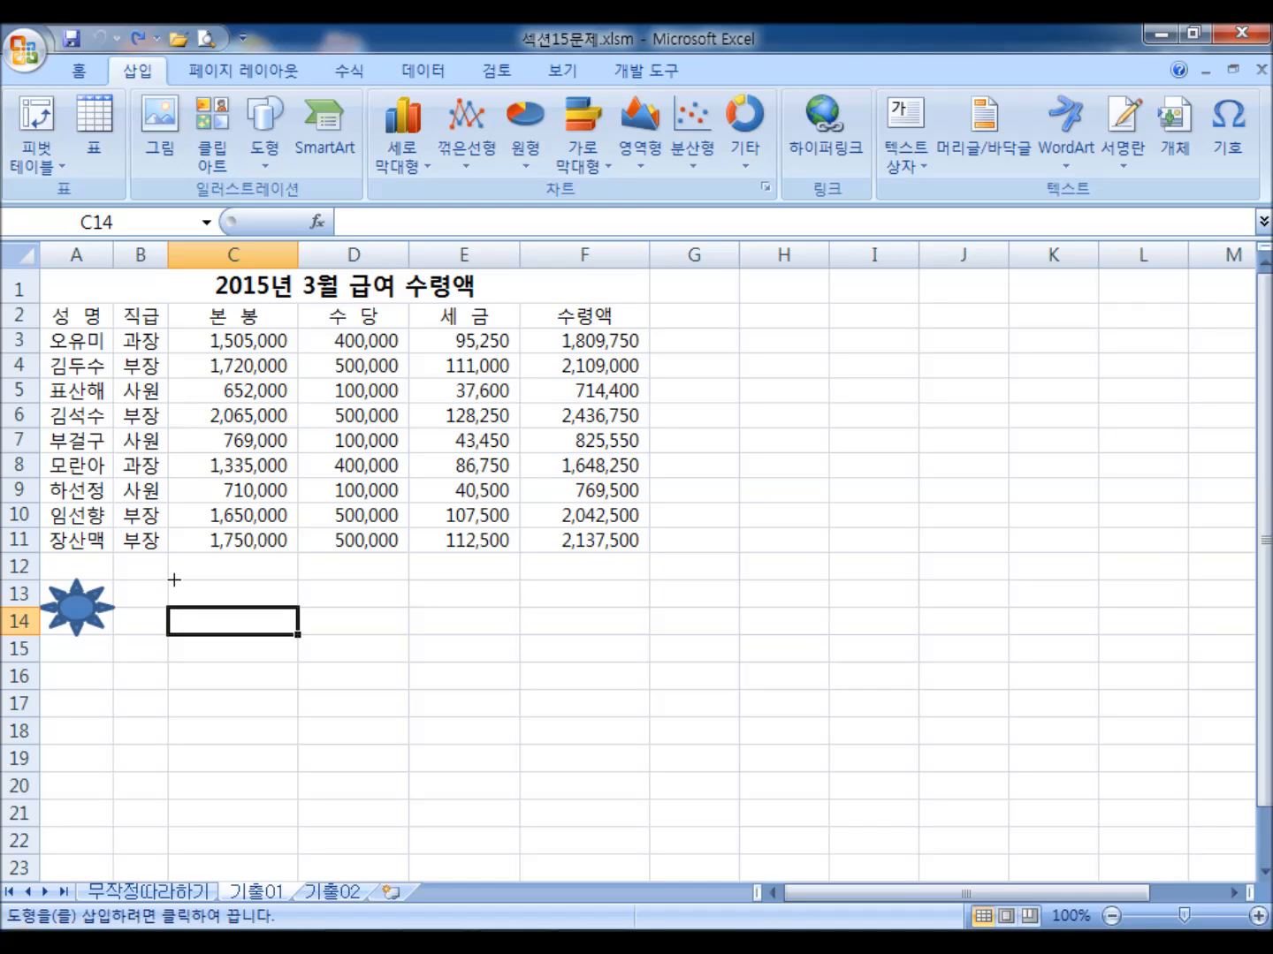
pyautogui.moveTo(168, 579); pyautogui.dragTo(283, 632)
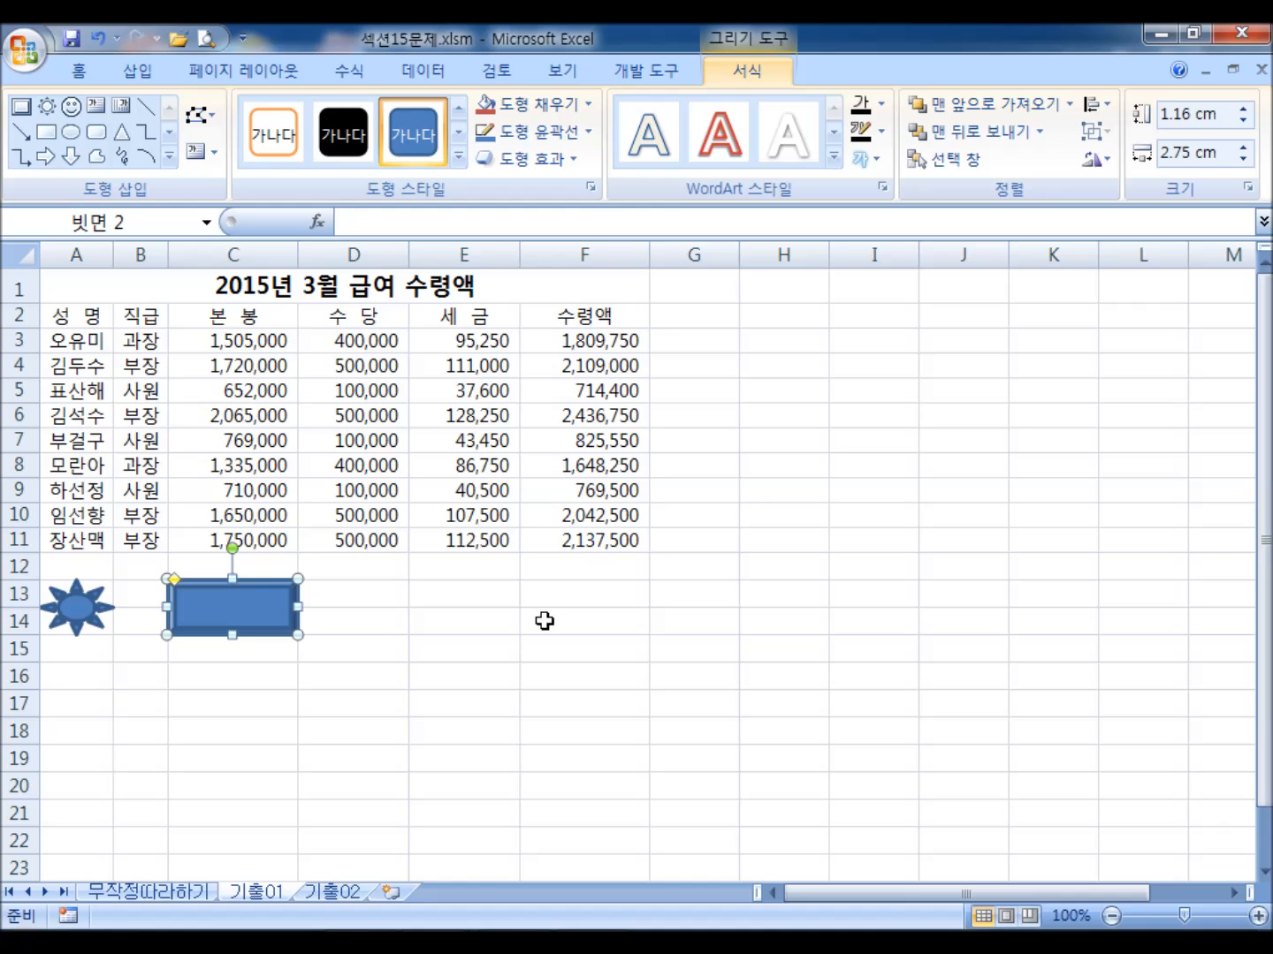
pyautogui.click(454, 668)
pyautogui.click(280, 610)
pyautogui.moveTo(82, 320)
pyautogui.mouseDown()
pyautogui.moveTo(450, 369)
pyautogui.moveTo(573, 504)
pyautogui.moveTo(565, 536)
pyautogui.mouseUp()
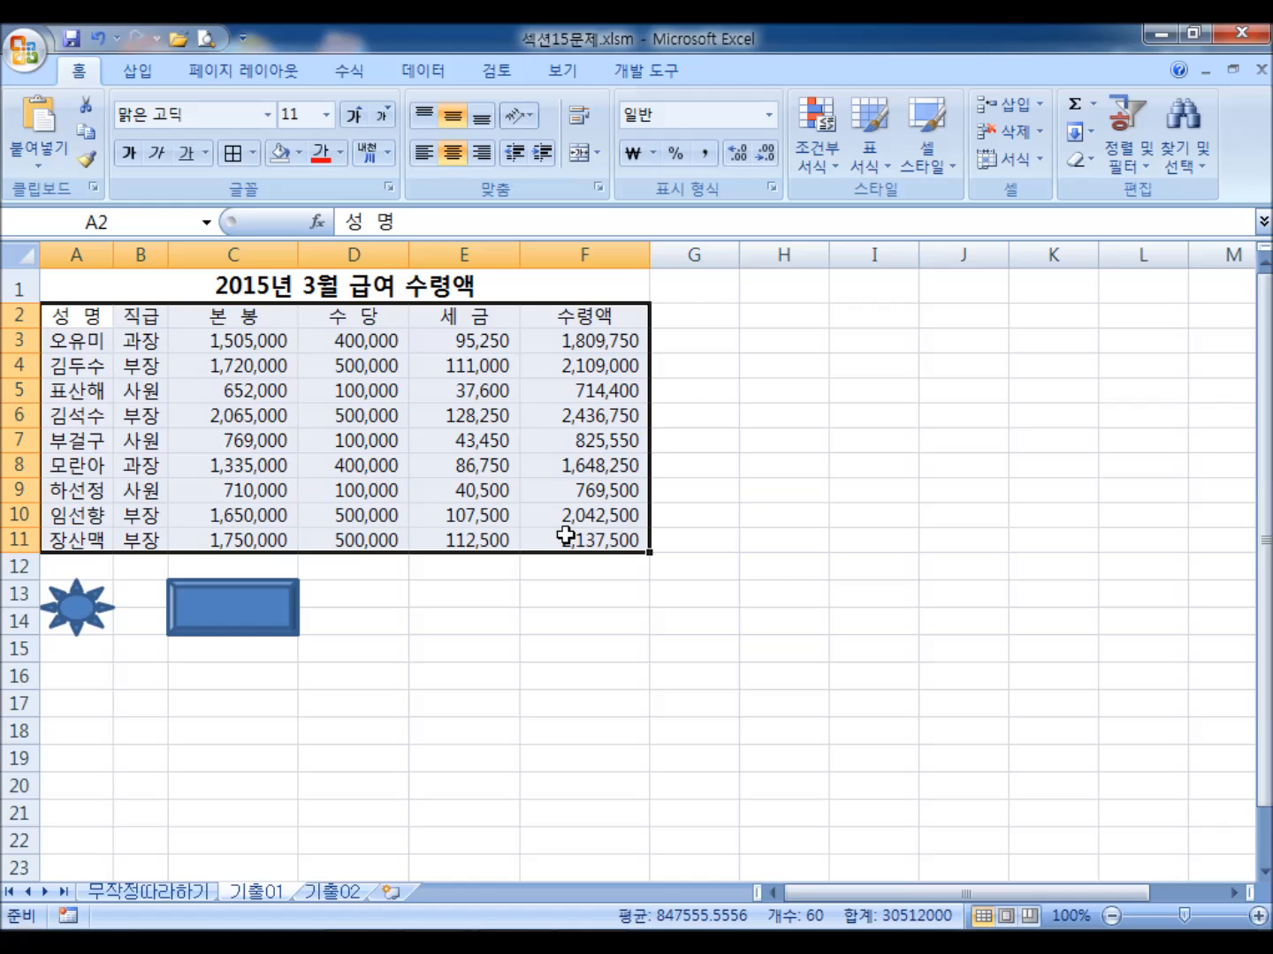
pyautogui.click(566, 537)
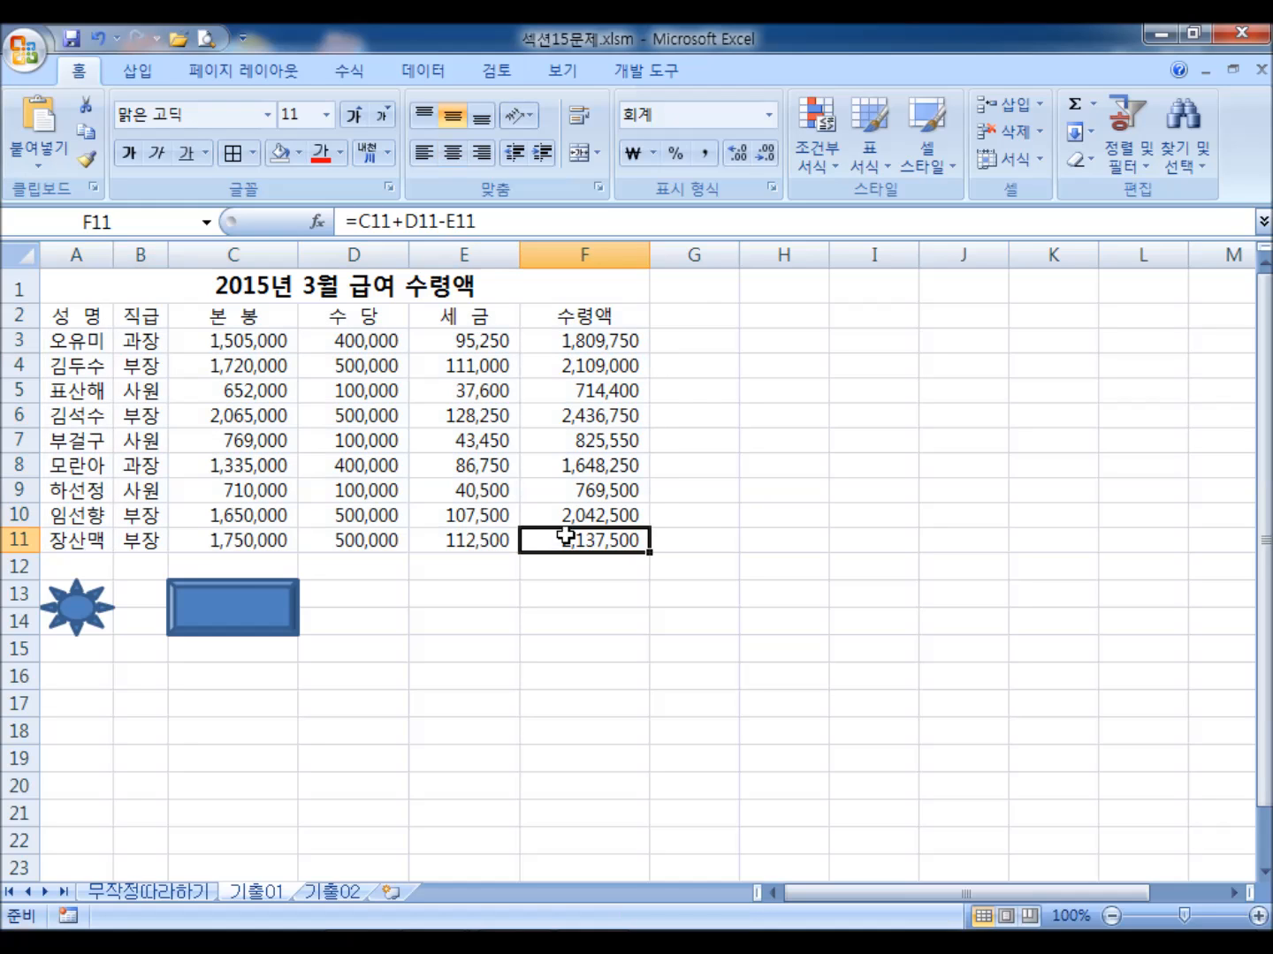
pyautogui.click(222, 601)
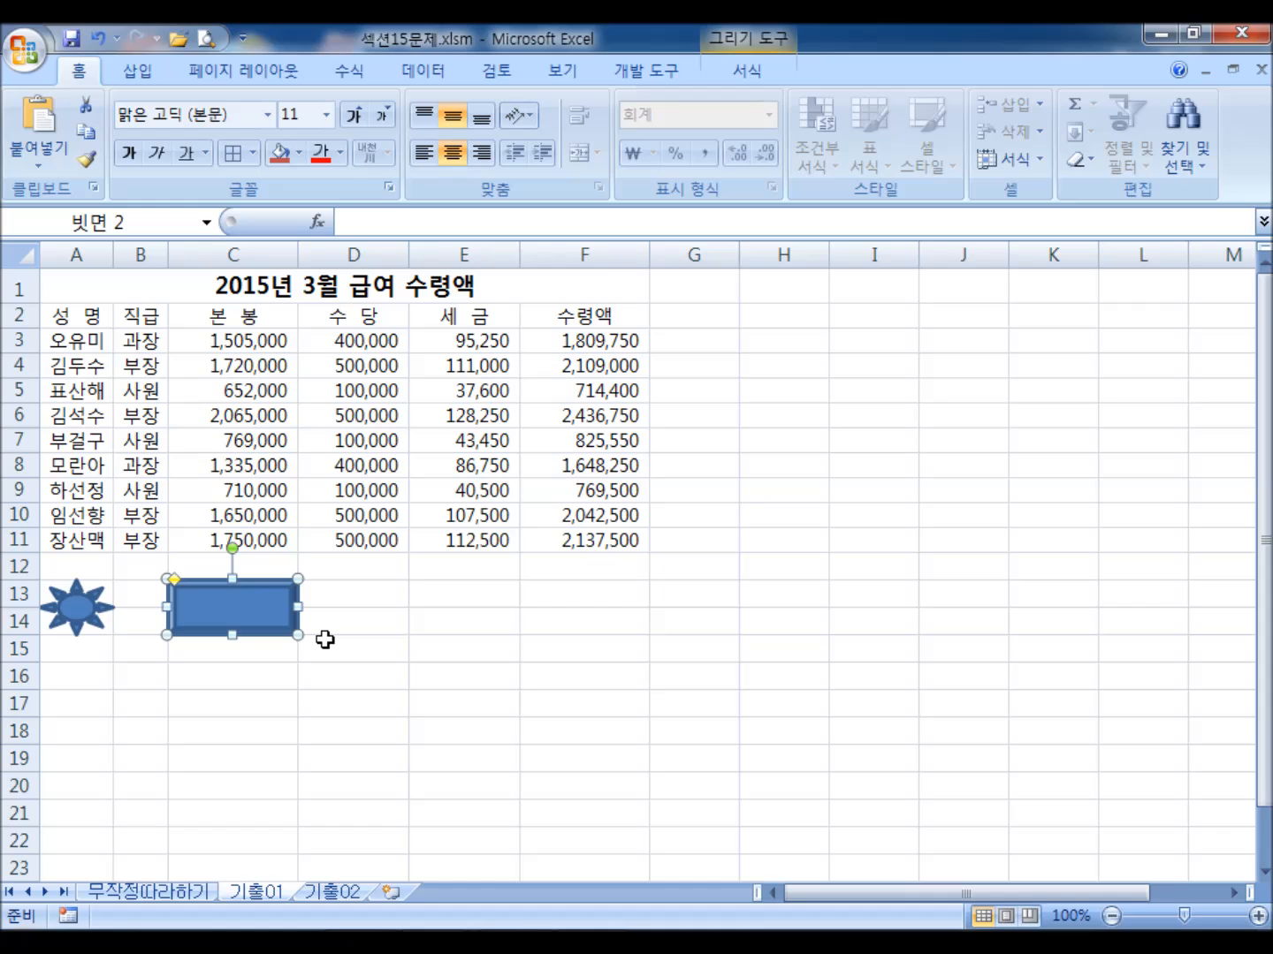
pyautogui.click(441, 636)
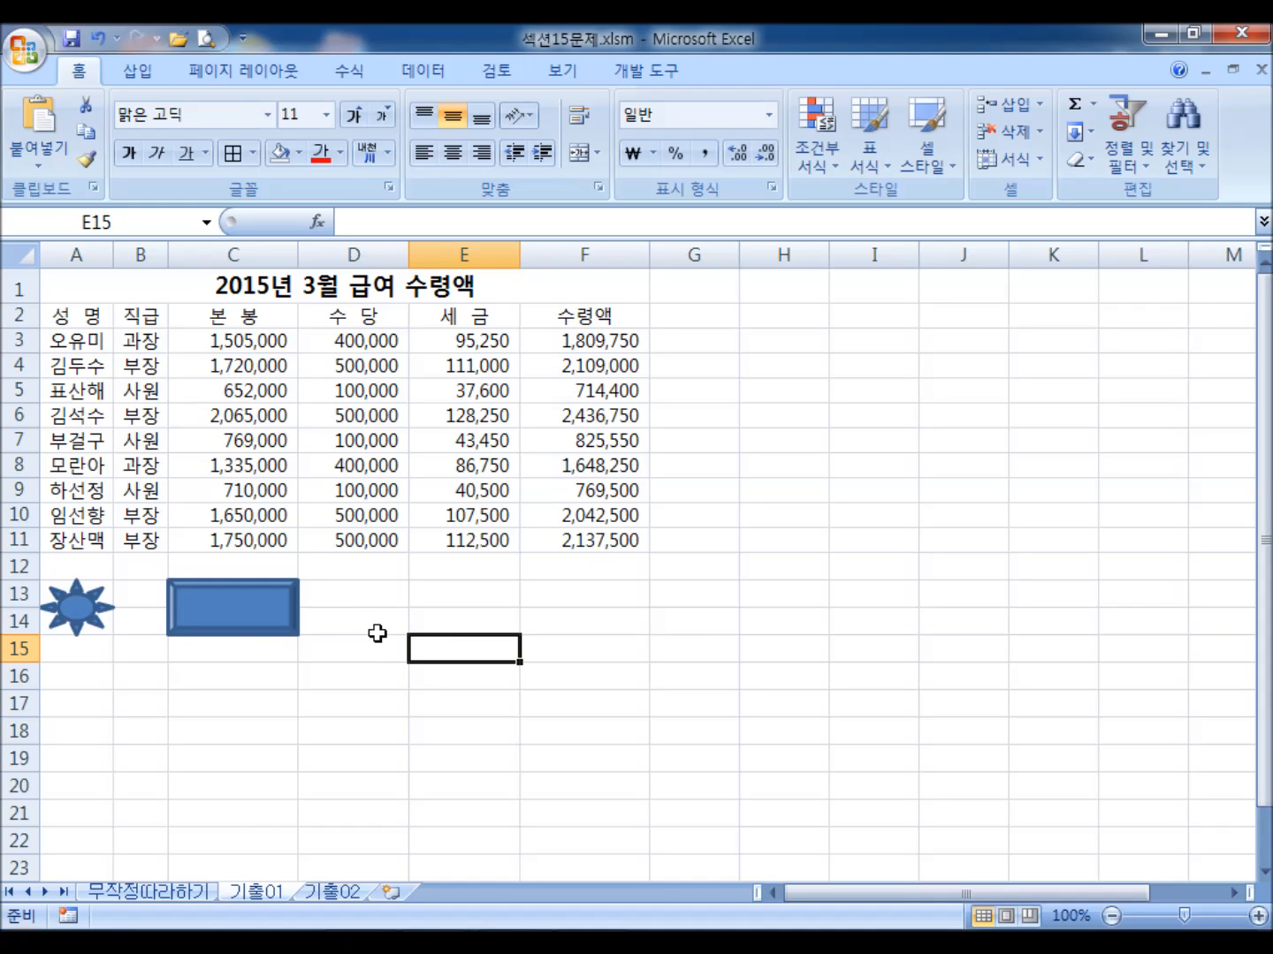
pyautogui.click(280, 616)
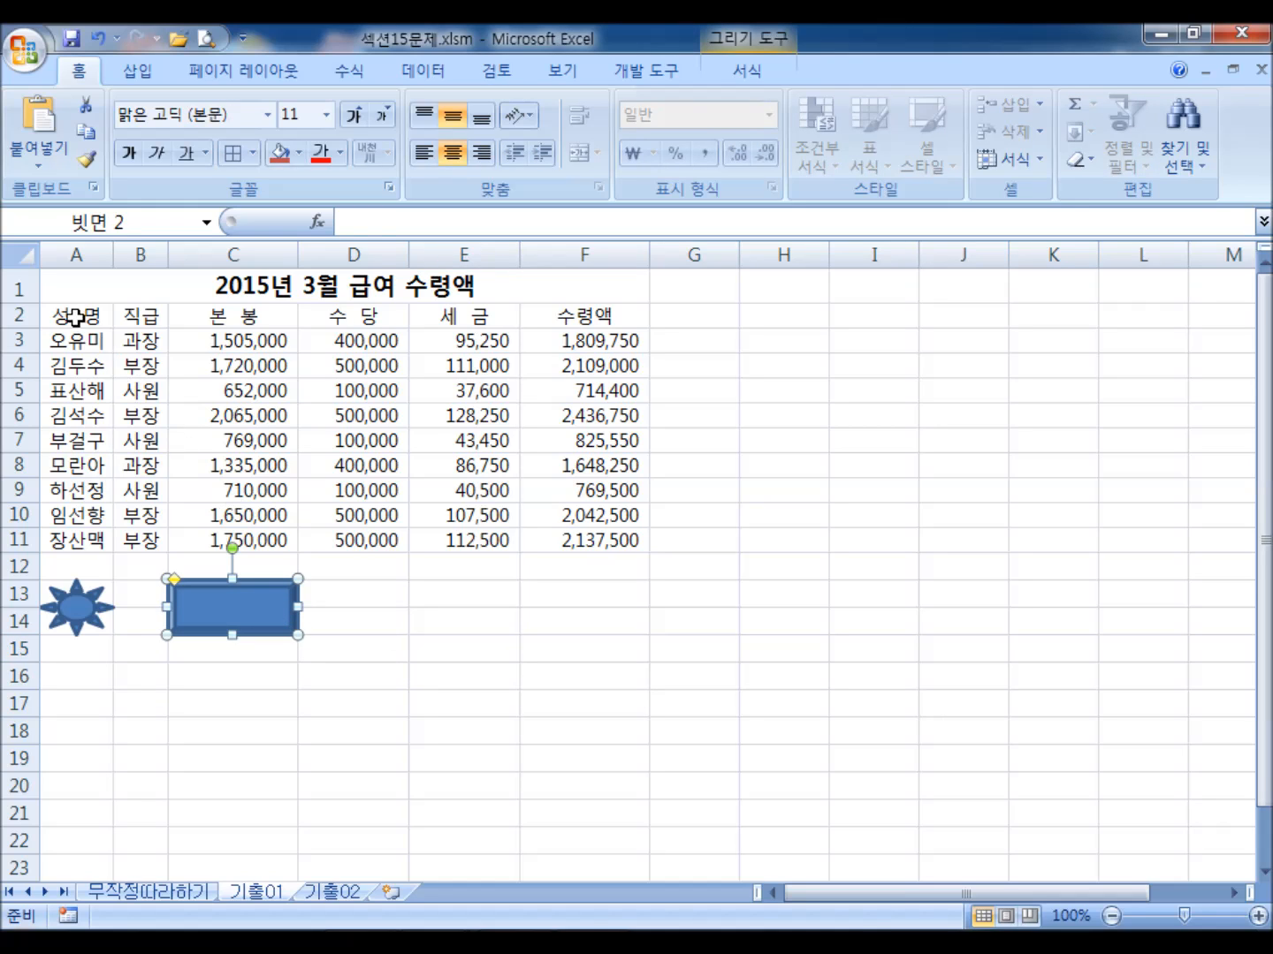
pyautogui.moveTo(65, 319); pyautogui.dragTo(569, 534)
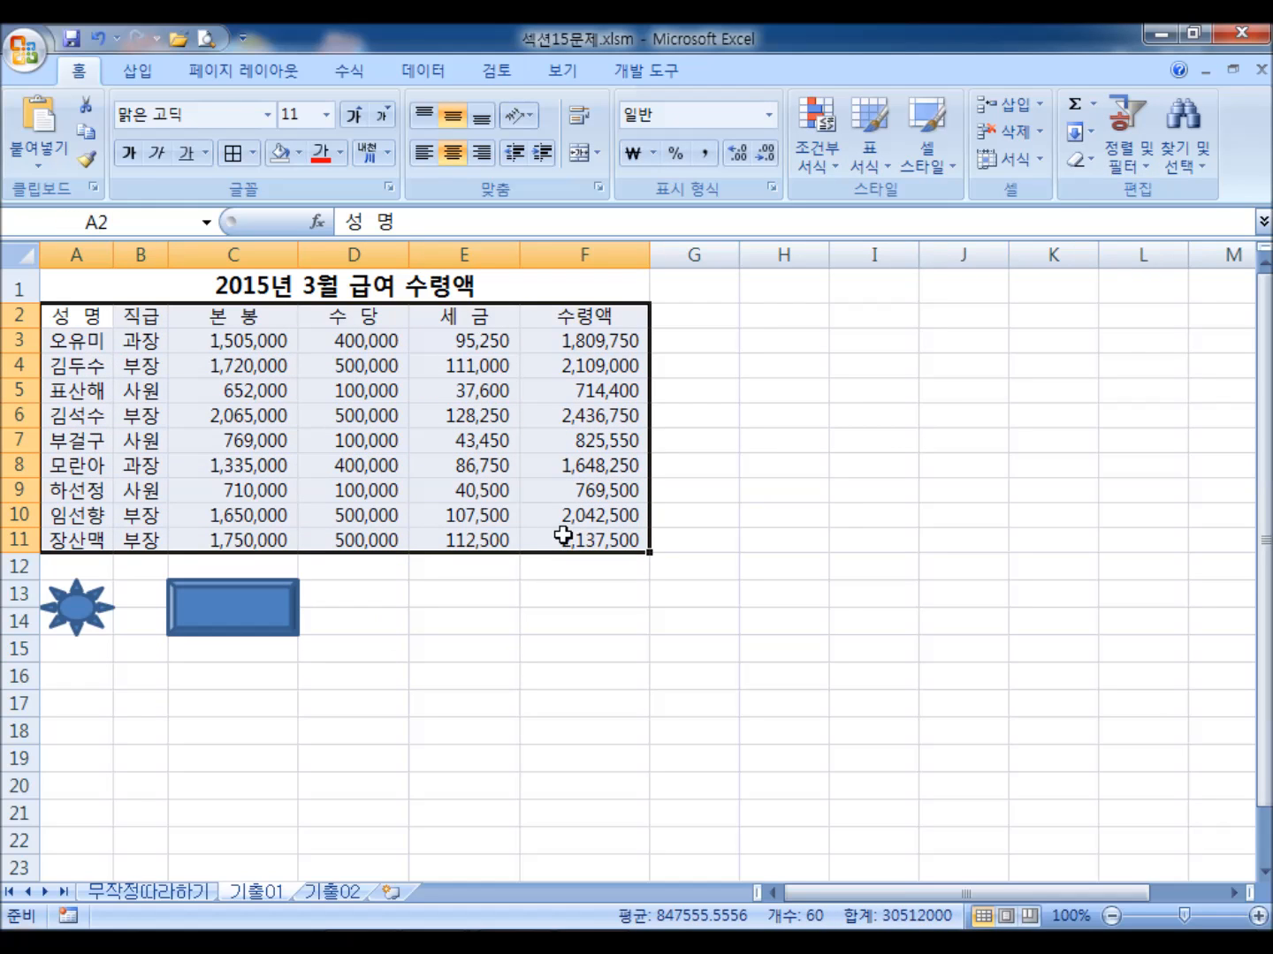
pyautogui.click(540, 684)
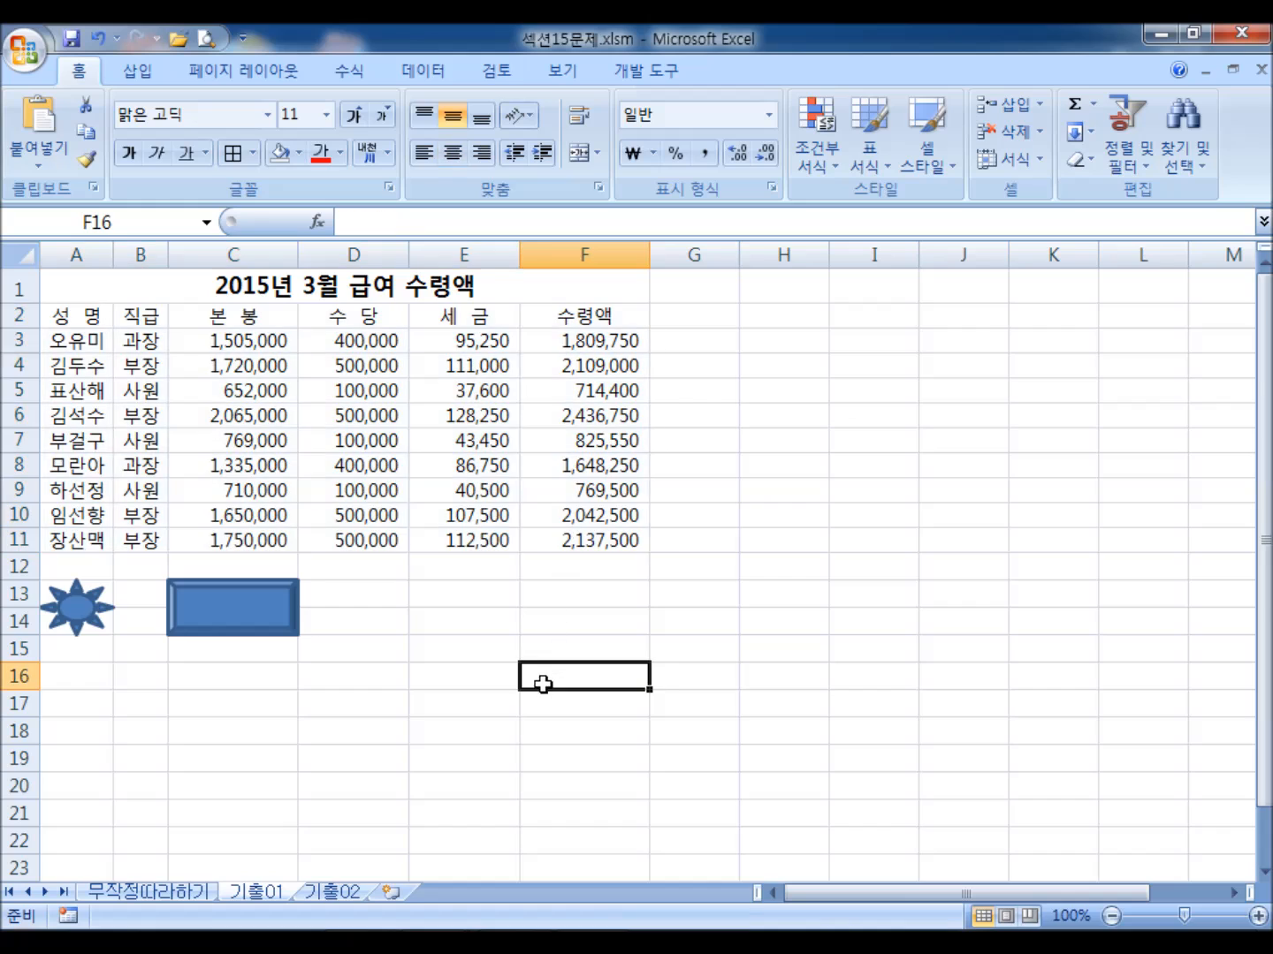
pyautogui.scroll(-2, 403, 585)
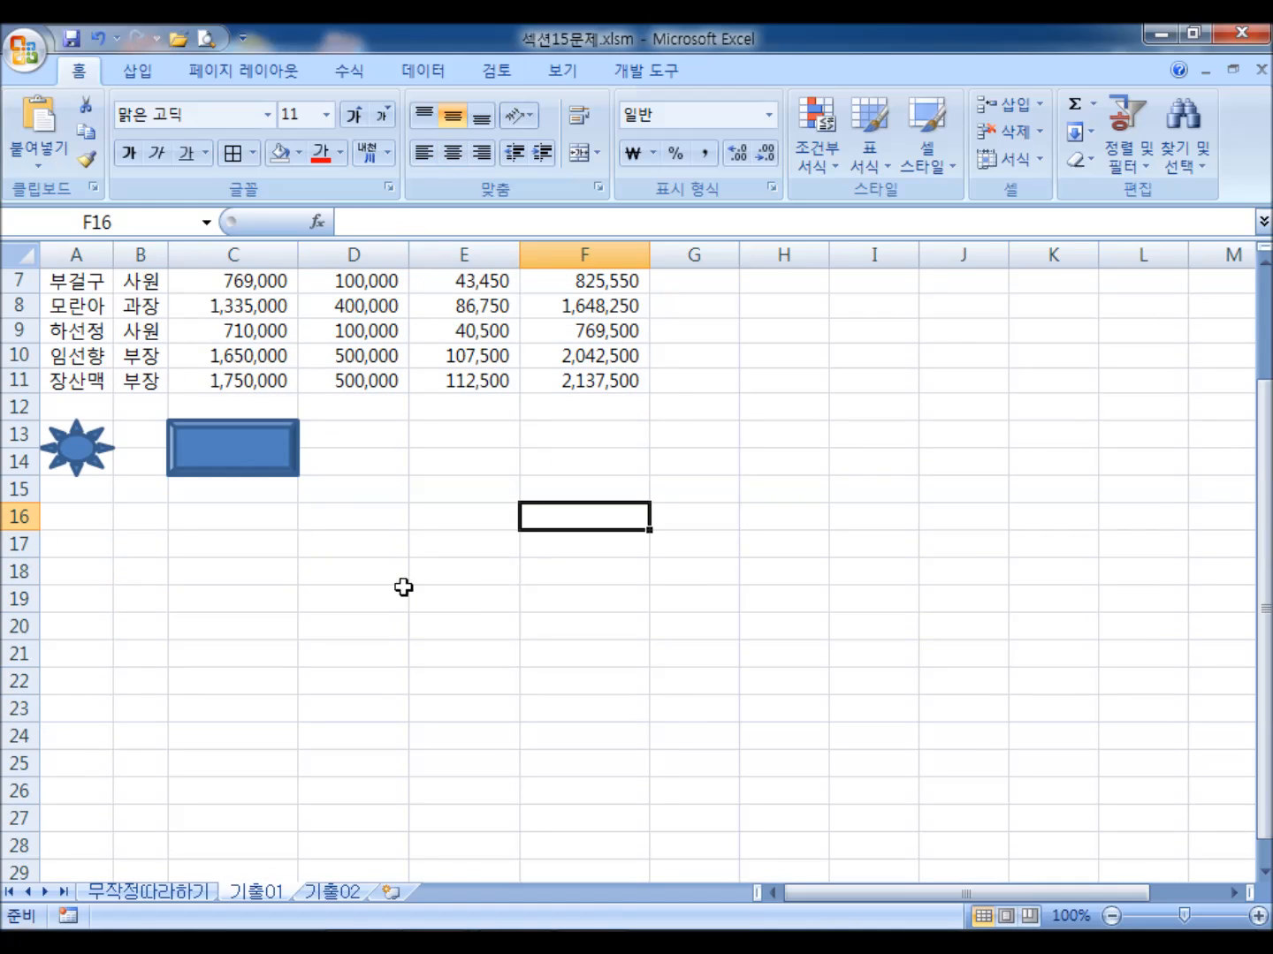
pyautogui.rightClick(221, 446)
pyautogui.rightClick(207, 446)
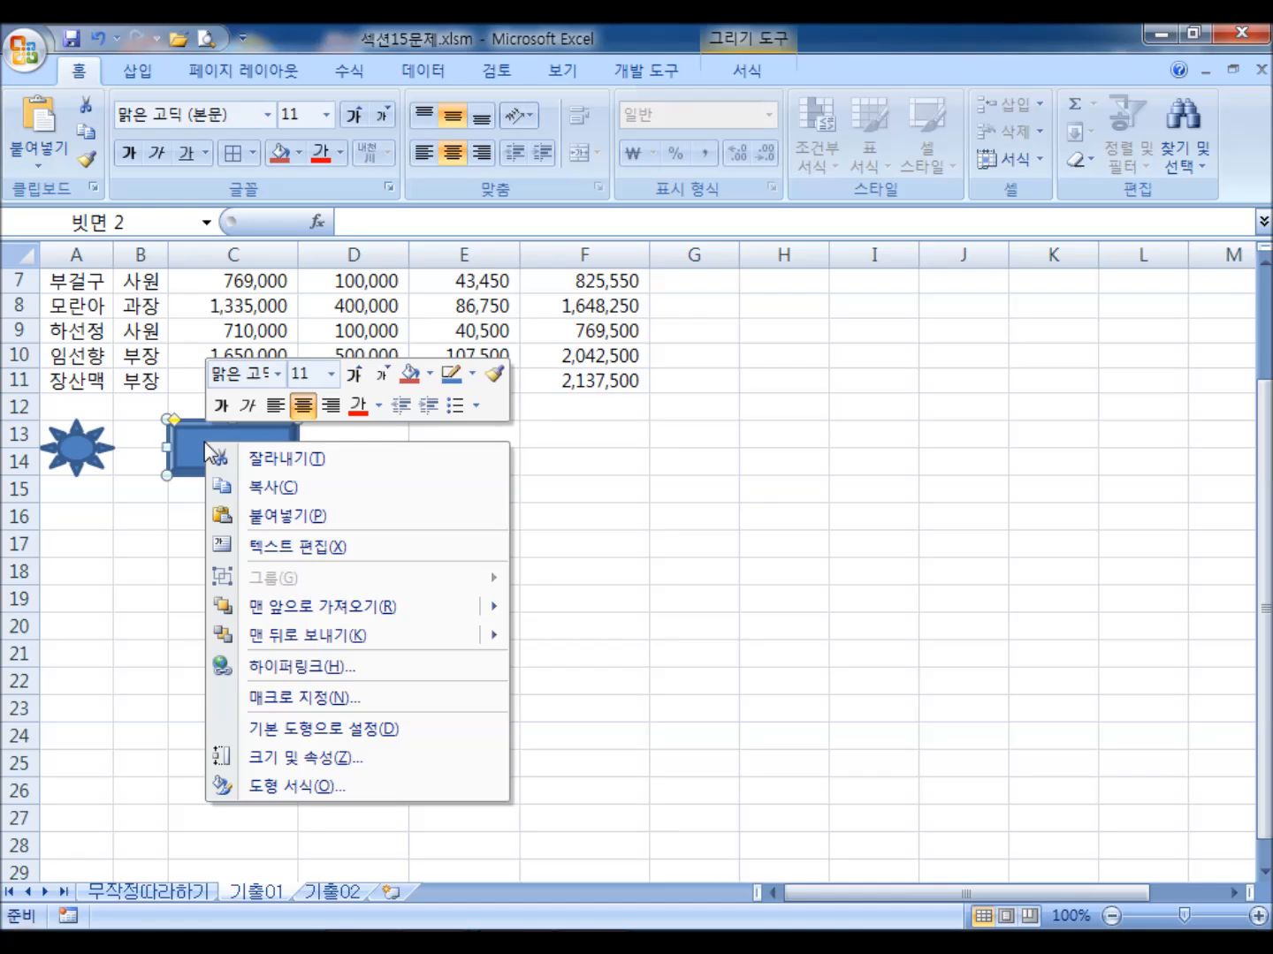
pyautogui.click(305, 697)
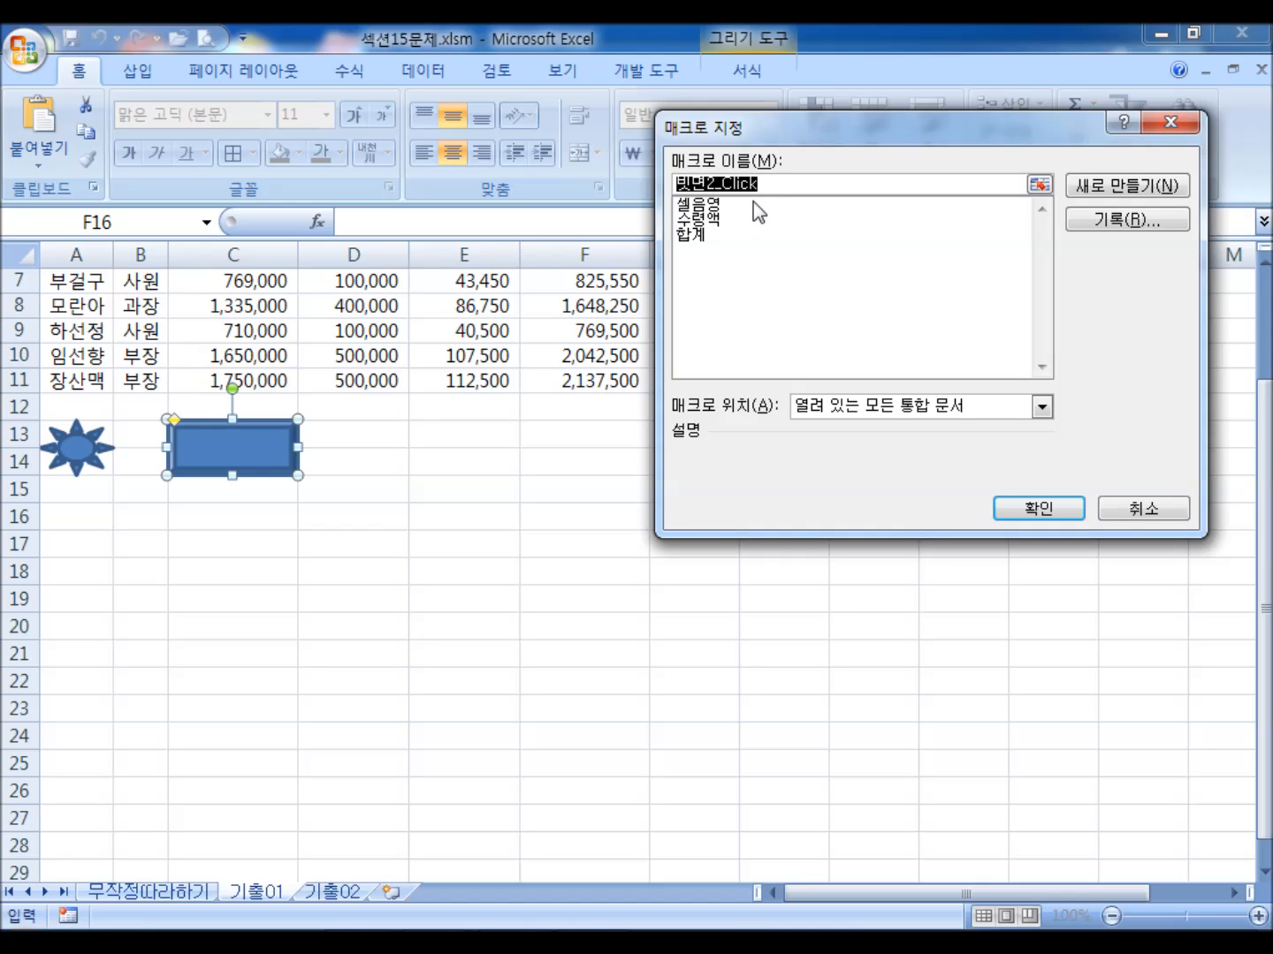
pyautogui.click(1120, 221)
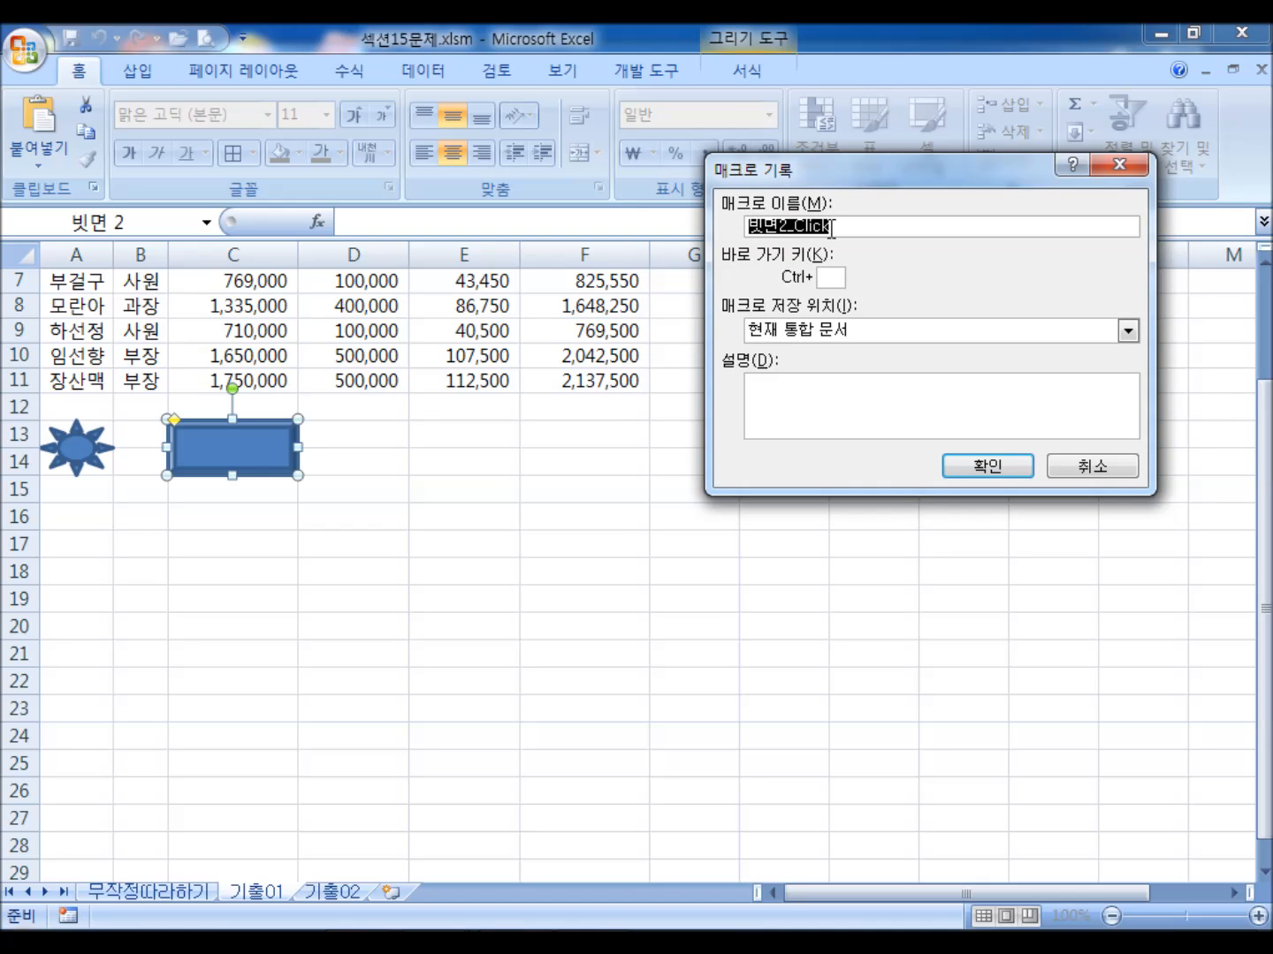
pyautogui.press('Return')
# - Assign a macro named 서식 to the bevel shape and start recording it in the current workbook
pyautogui.rightClick(253, 439)
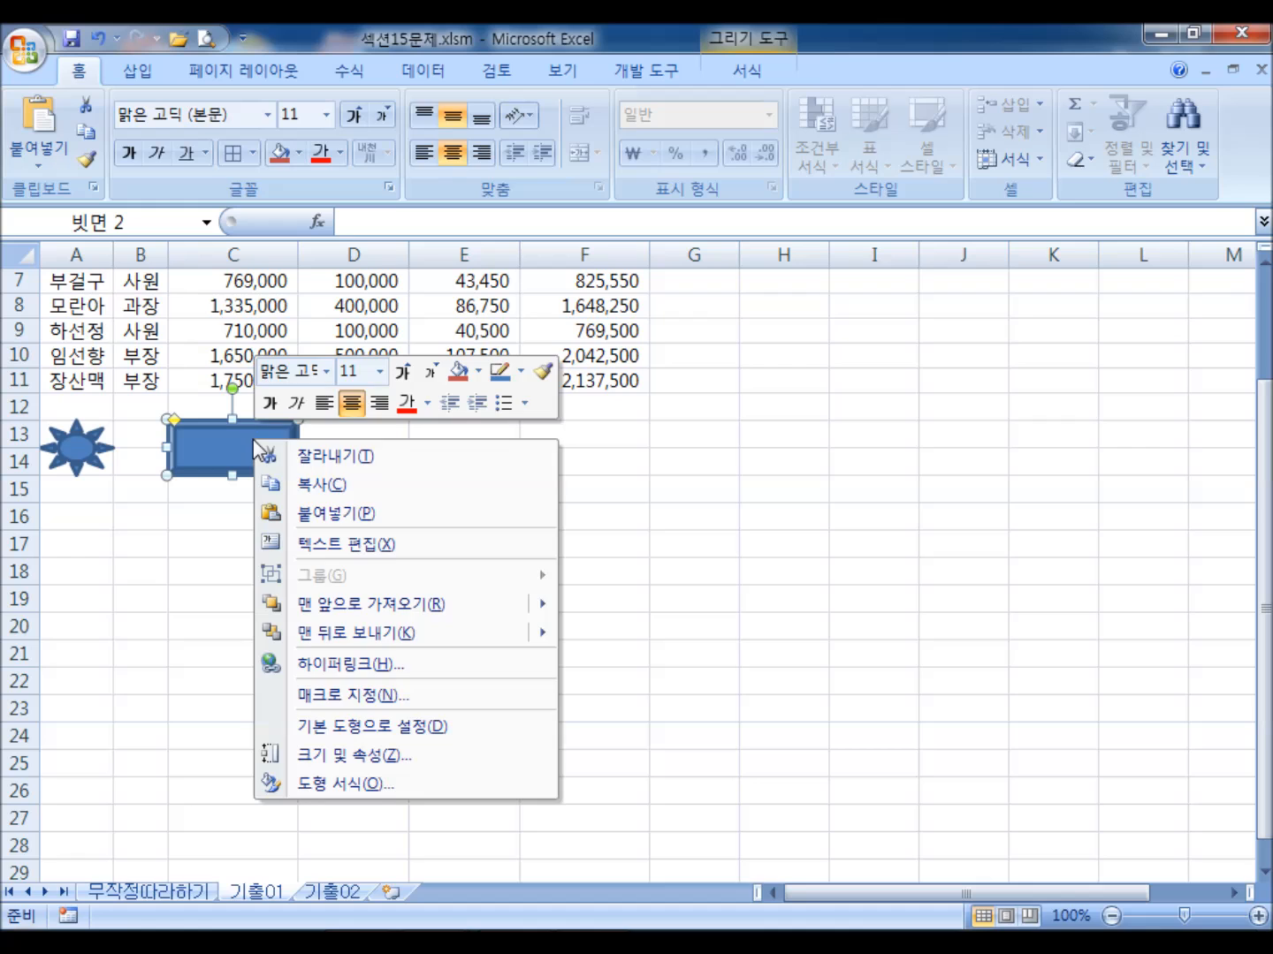
pyautogui.click(334, 697)
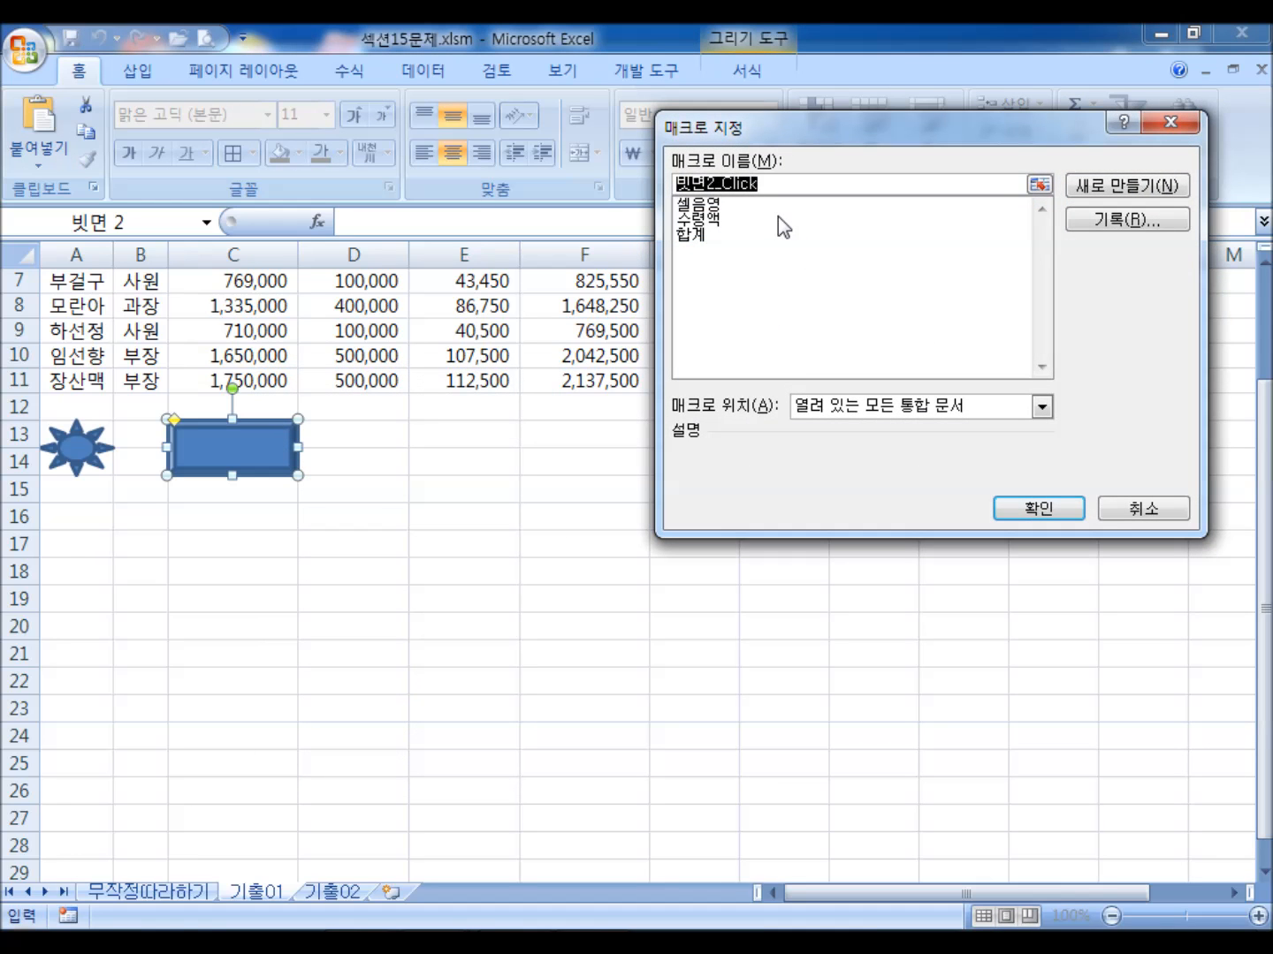
pyautogui.write('서식')
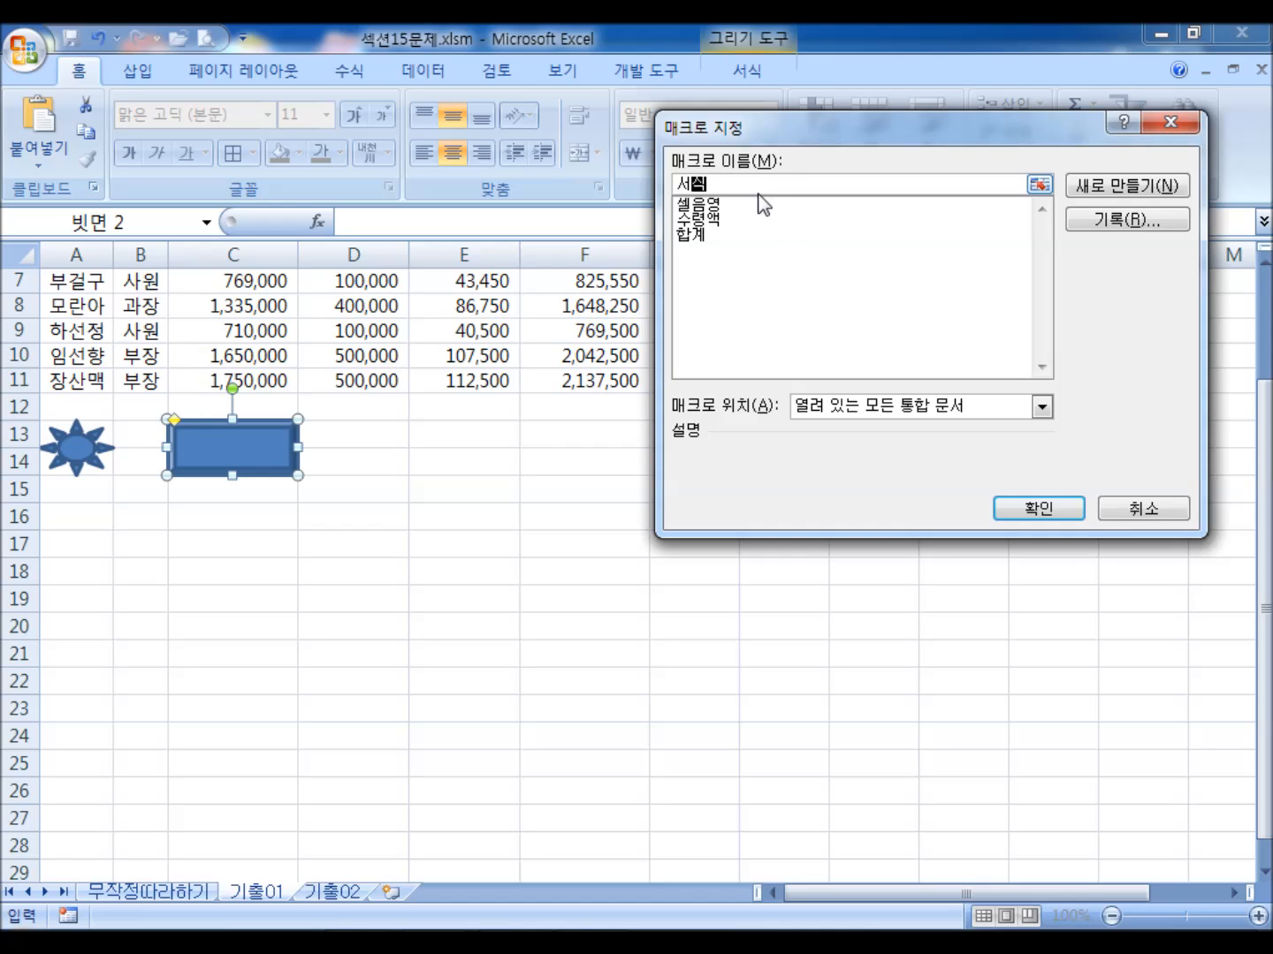
pyautogui.click(1118, 223)
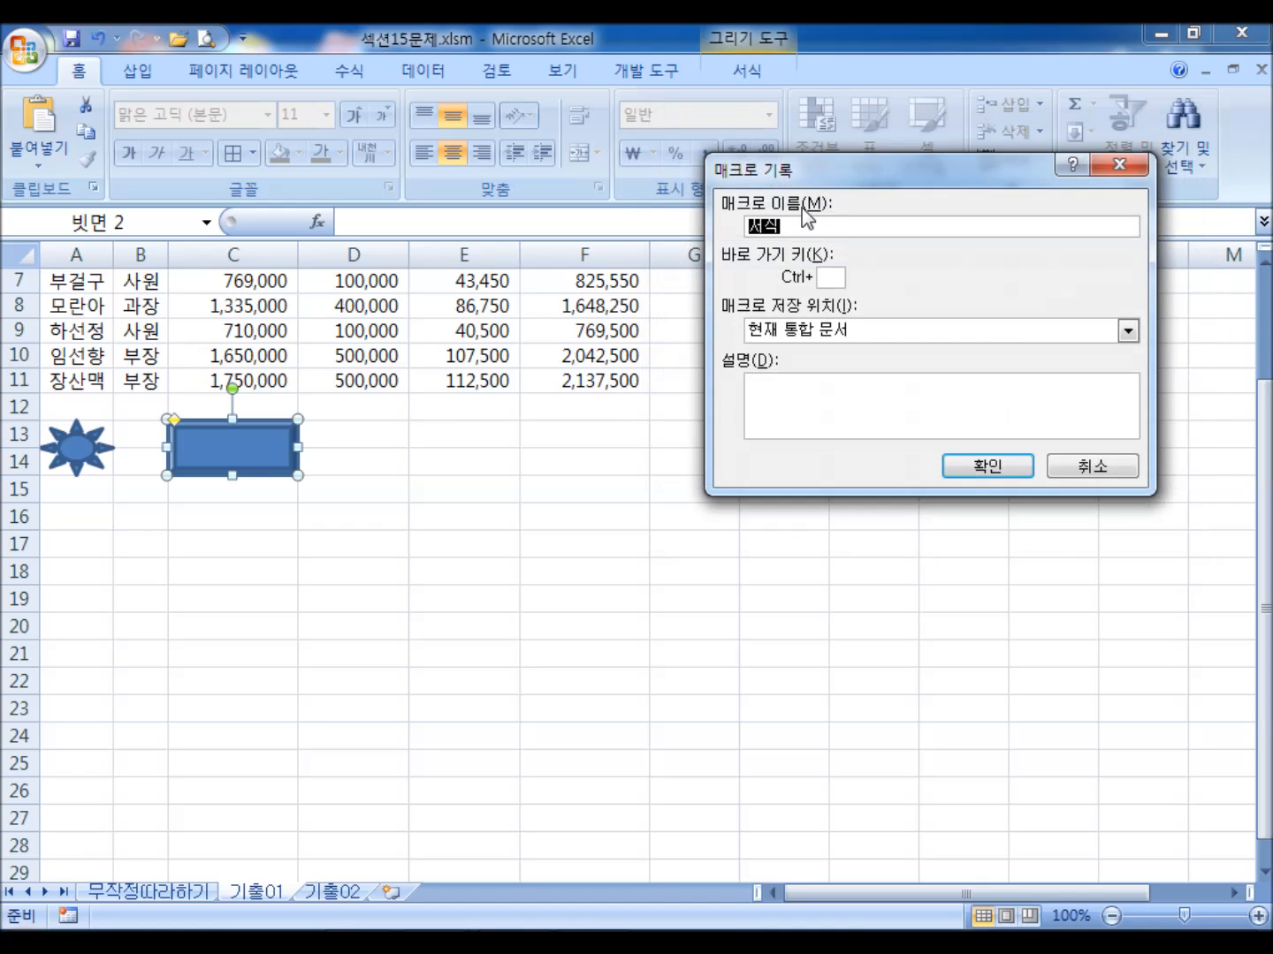
pyautogui.click(792, 224)
pyautogui.click(979, 472)
# - Apply all borders to the table range A2:F11 as the recorded action
pyautogui.scroll(2, 407, 531)
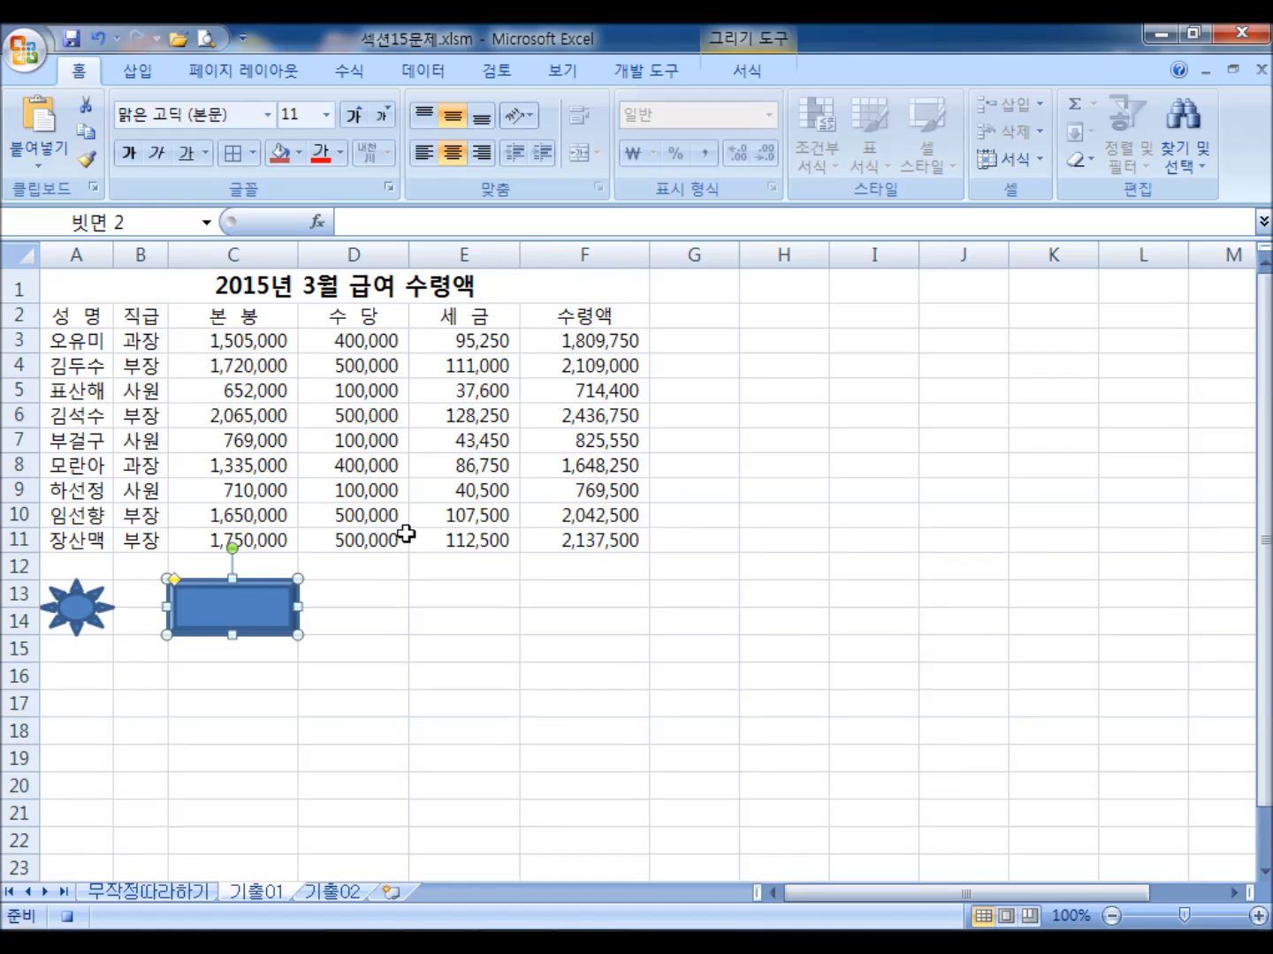
pyautogui.moveTo(83, 318); pyautogui.dragTo(582, 531)
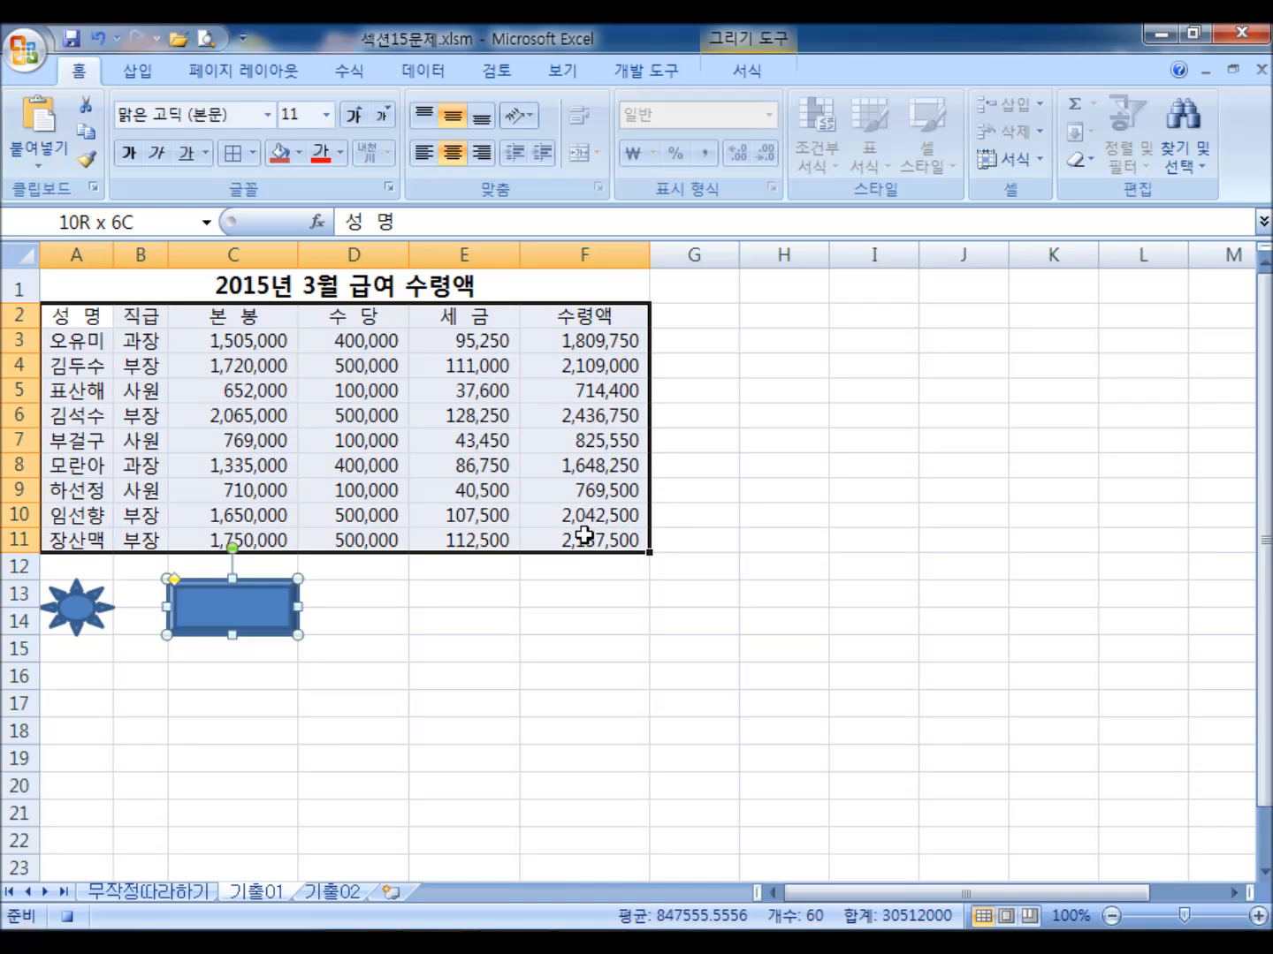
pyautogui.click(252, 155)
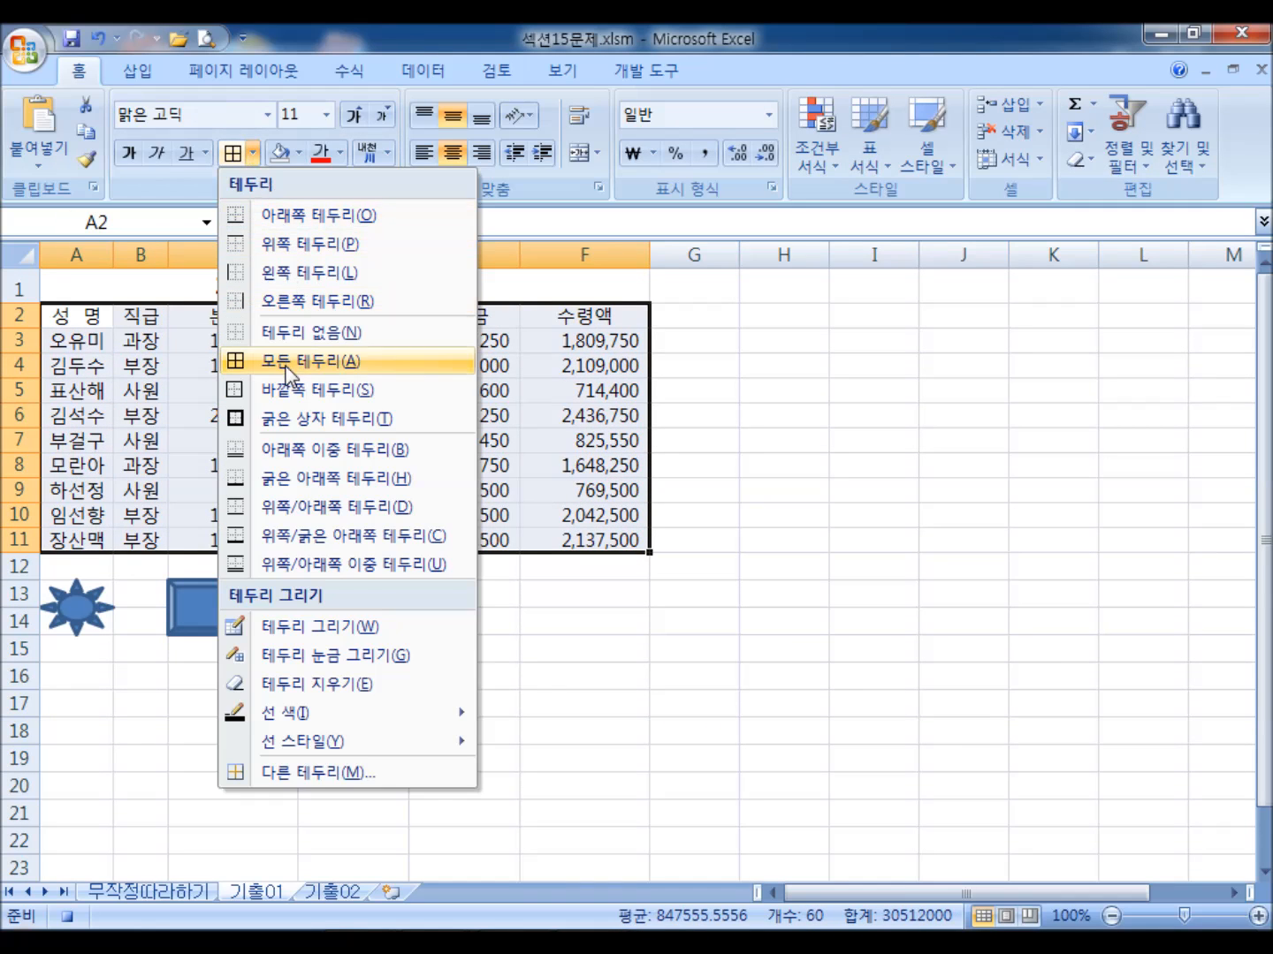
pyautogui.click(285, 361)
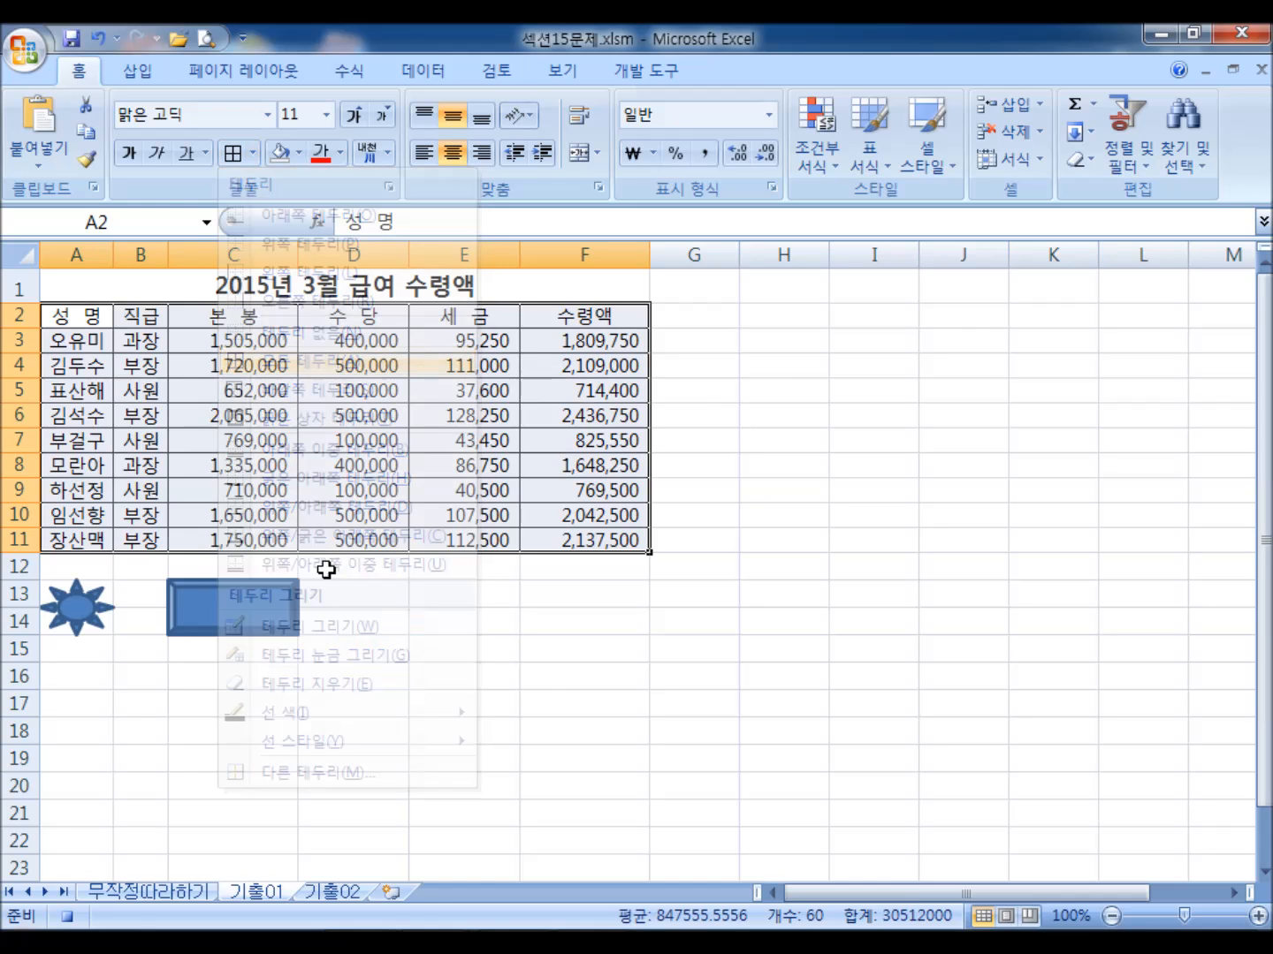
pyautogui.click(644, 630)
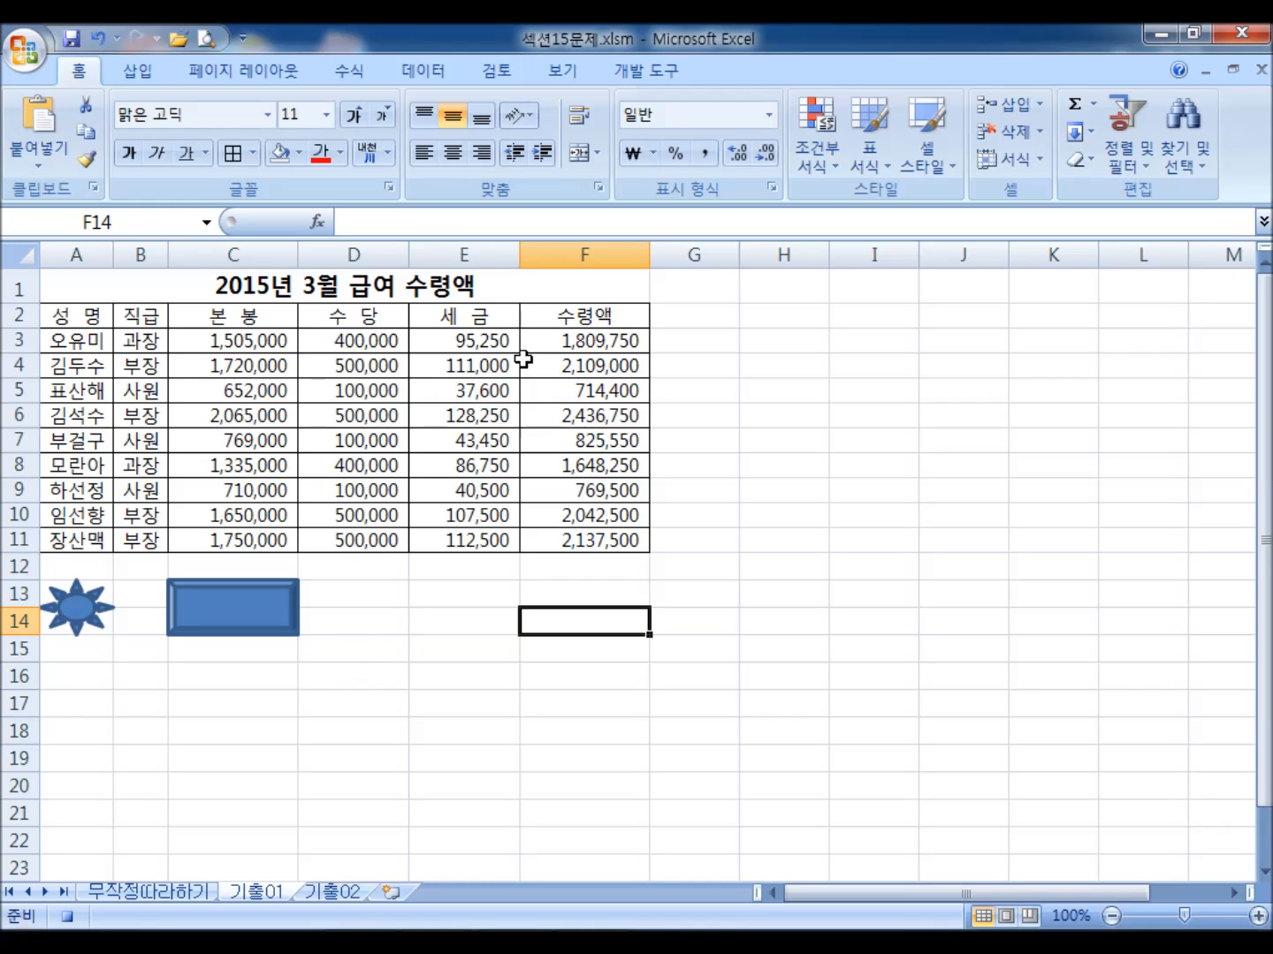
# - Select the table range A2:F11, reduce the selection to A2, and stop the macro recording
pyautogui.click(654, 73)
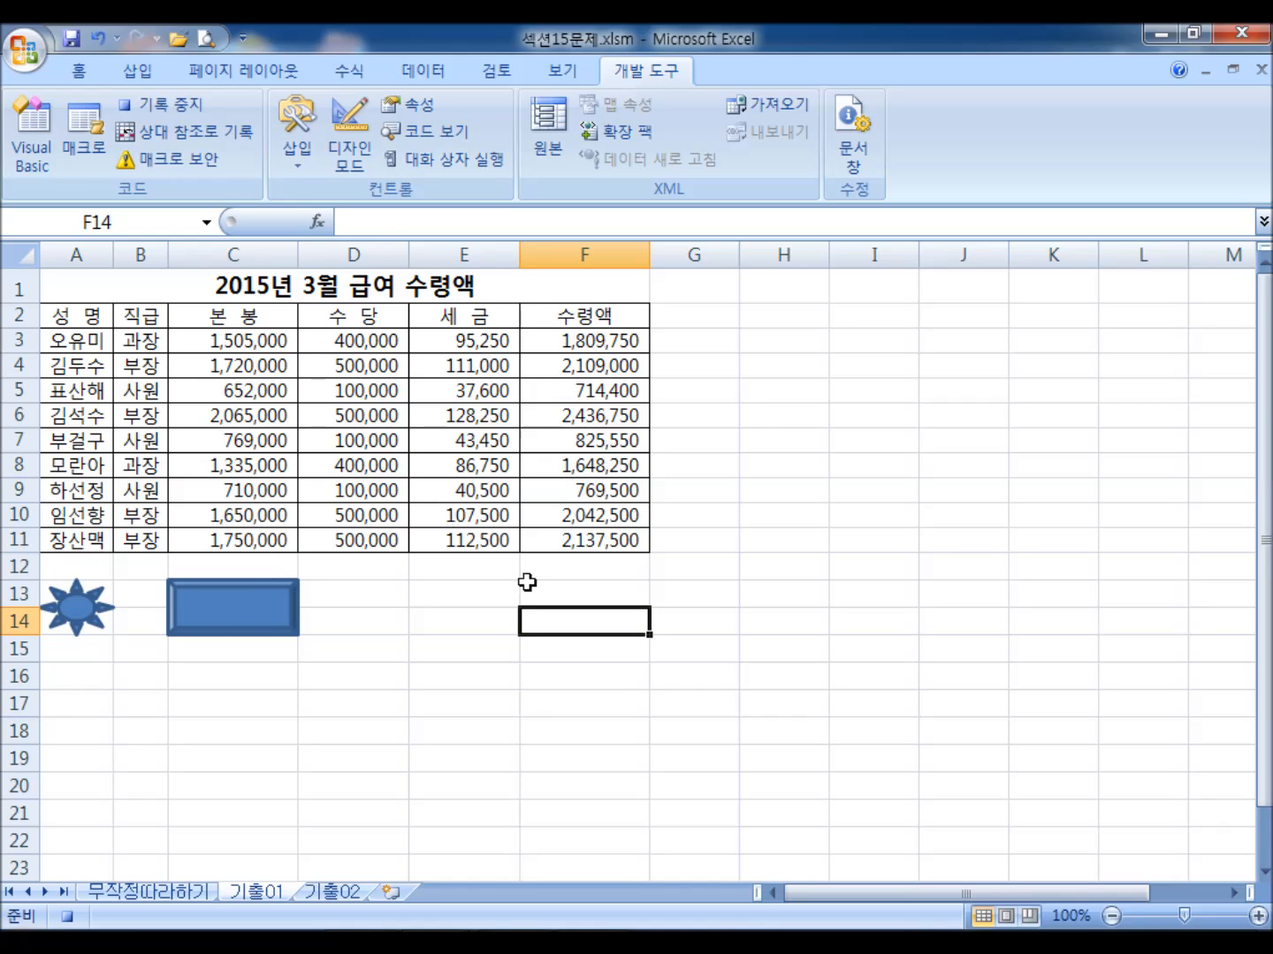
pyautogui.moveTo(59, 327); pyautogui.dragTo(584, 540)
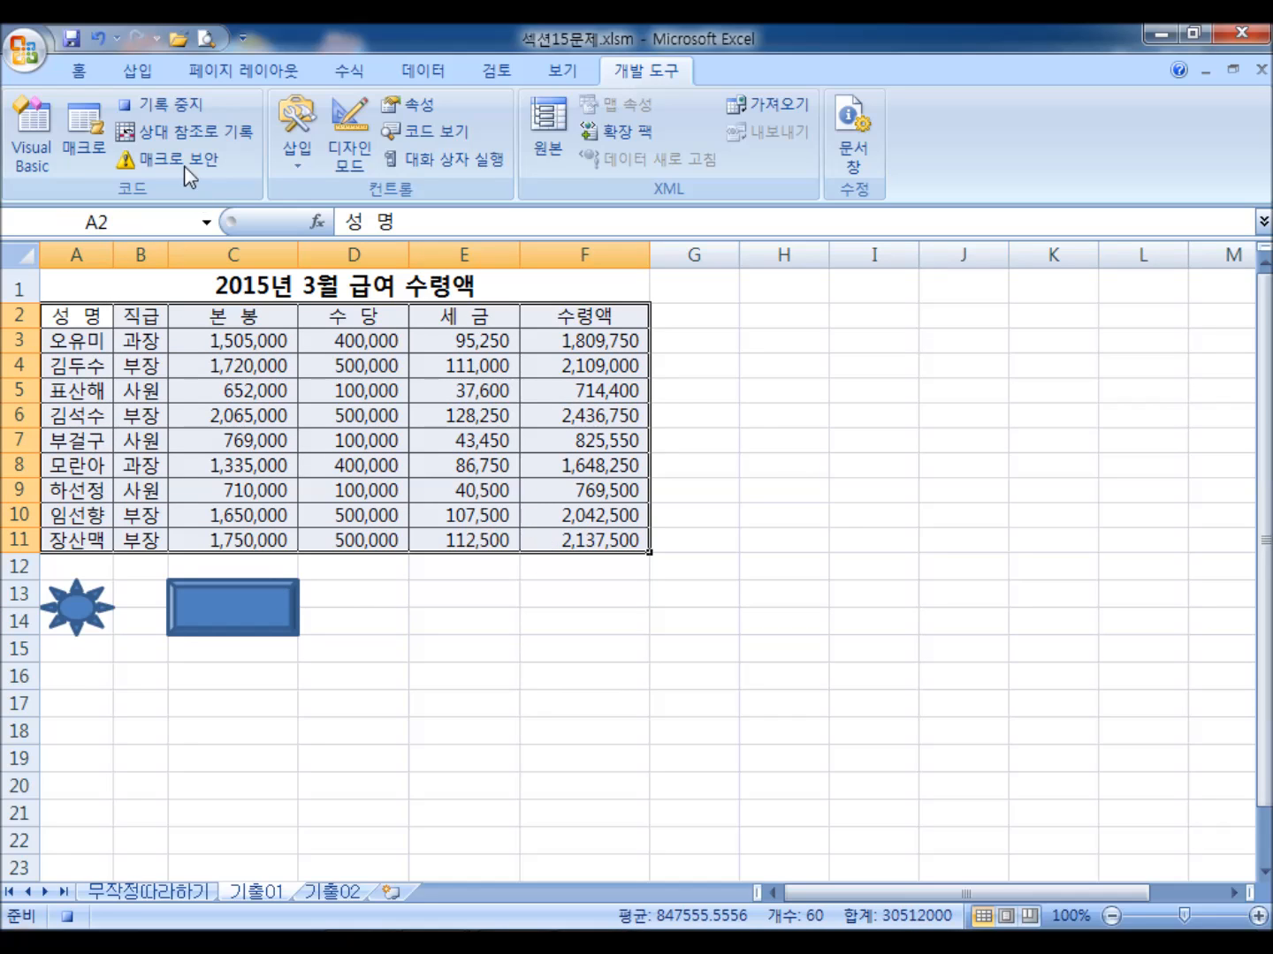
pyautogui.click(80, 315)
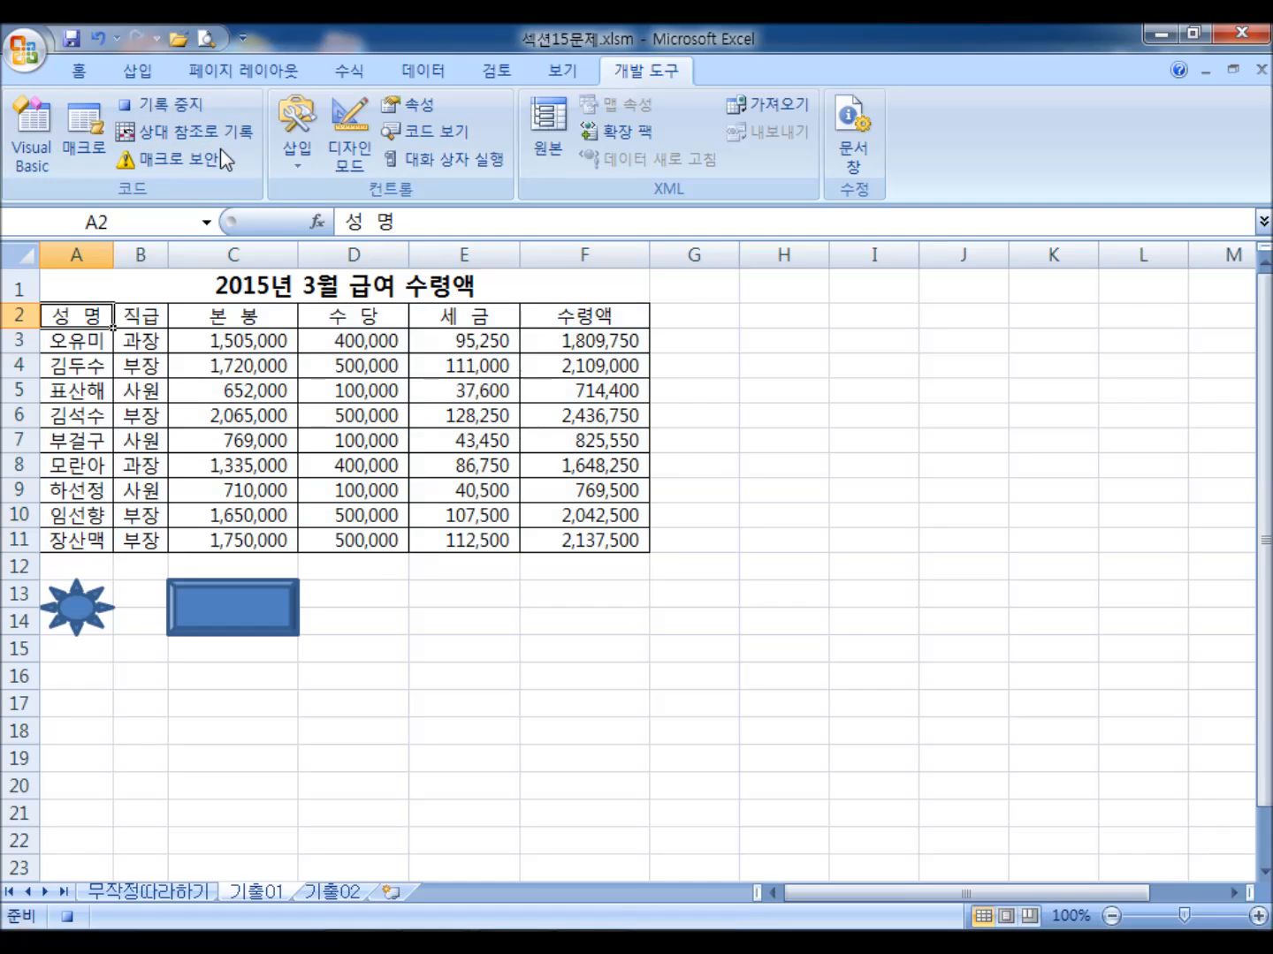
pyautogui.click(169, 107)
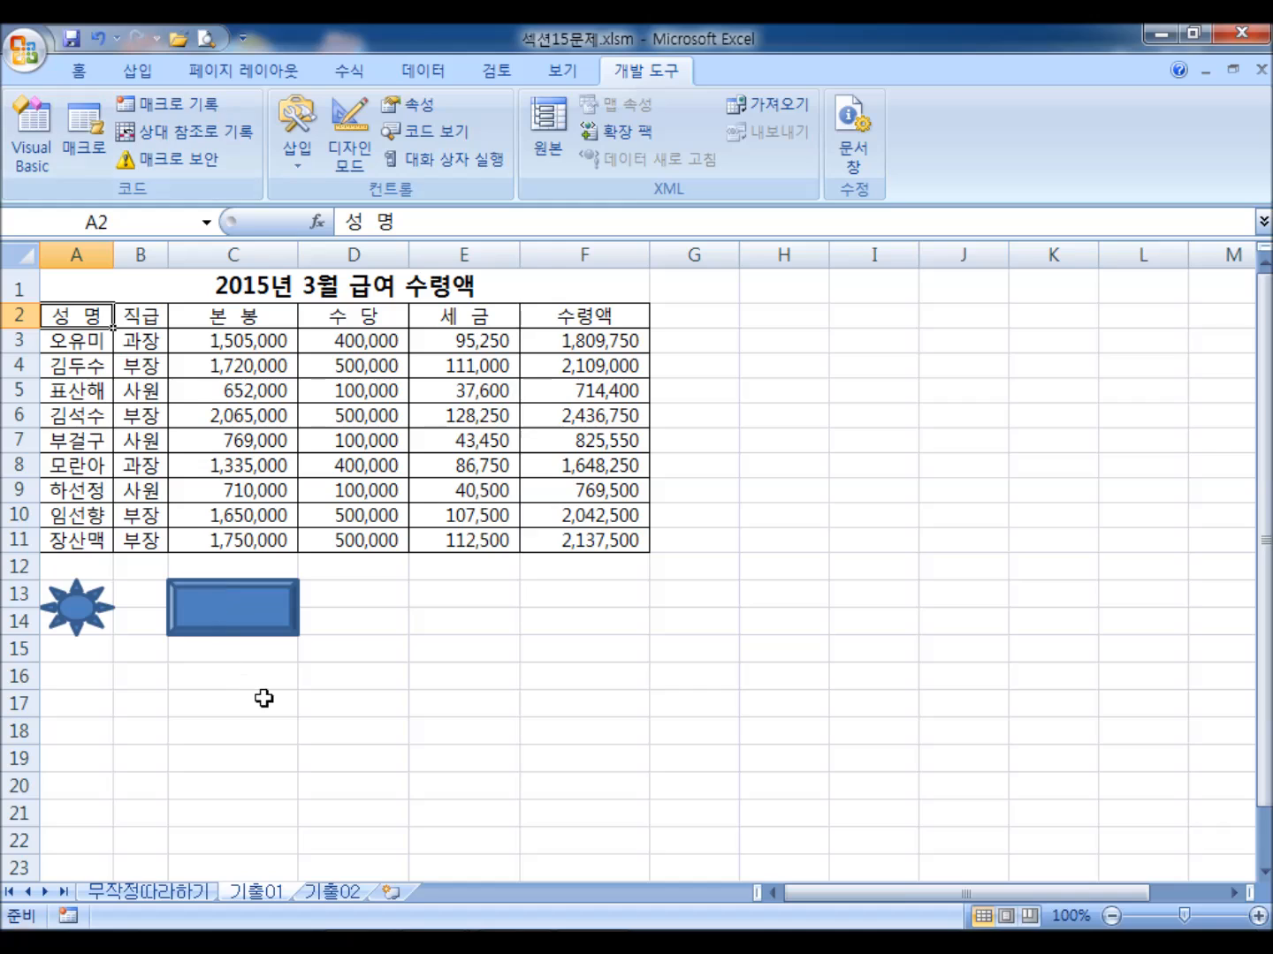
# - Remove all borders from A2:F11 and run the 서식 macro from the bevel shape to test it
pyautogui.moveTo(67, 311); pyautogui.dragTo(579, 538)
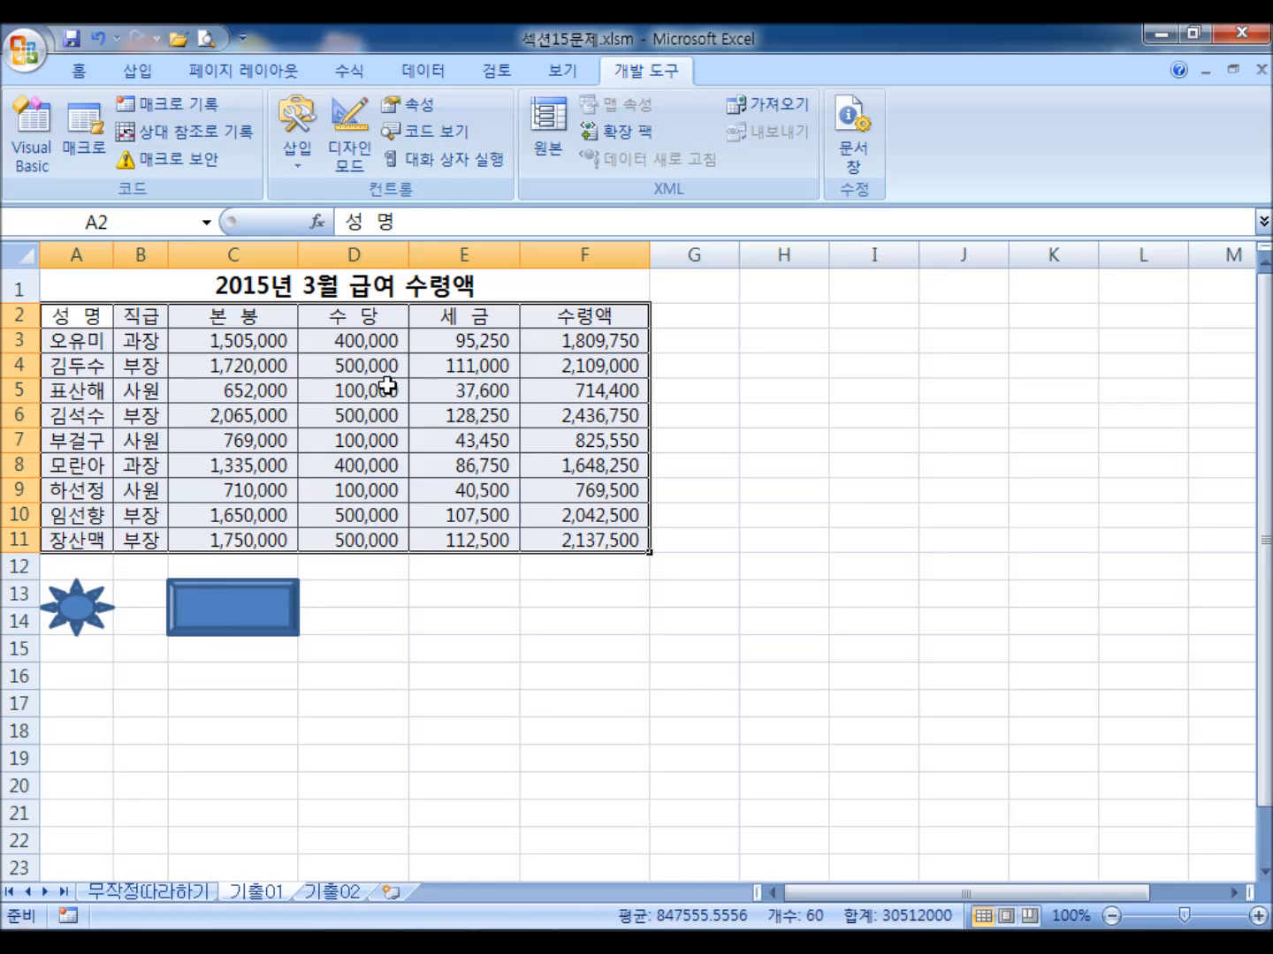
pyautogui.click(83, 70)
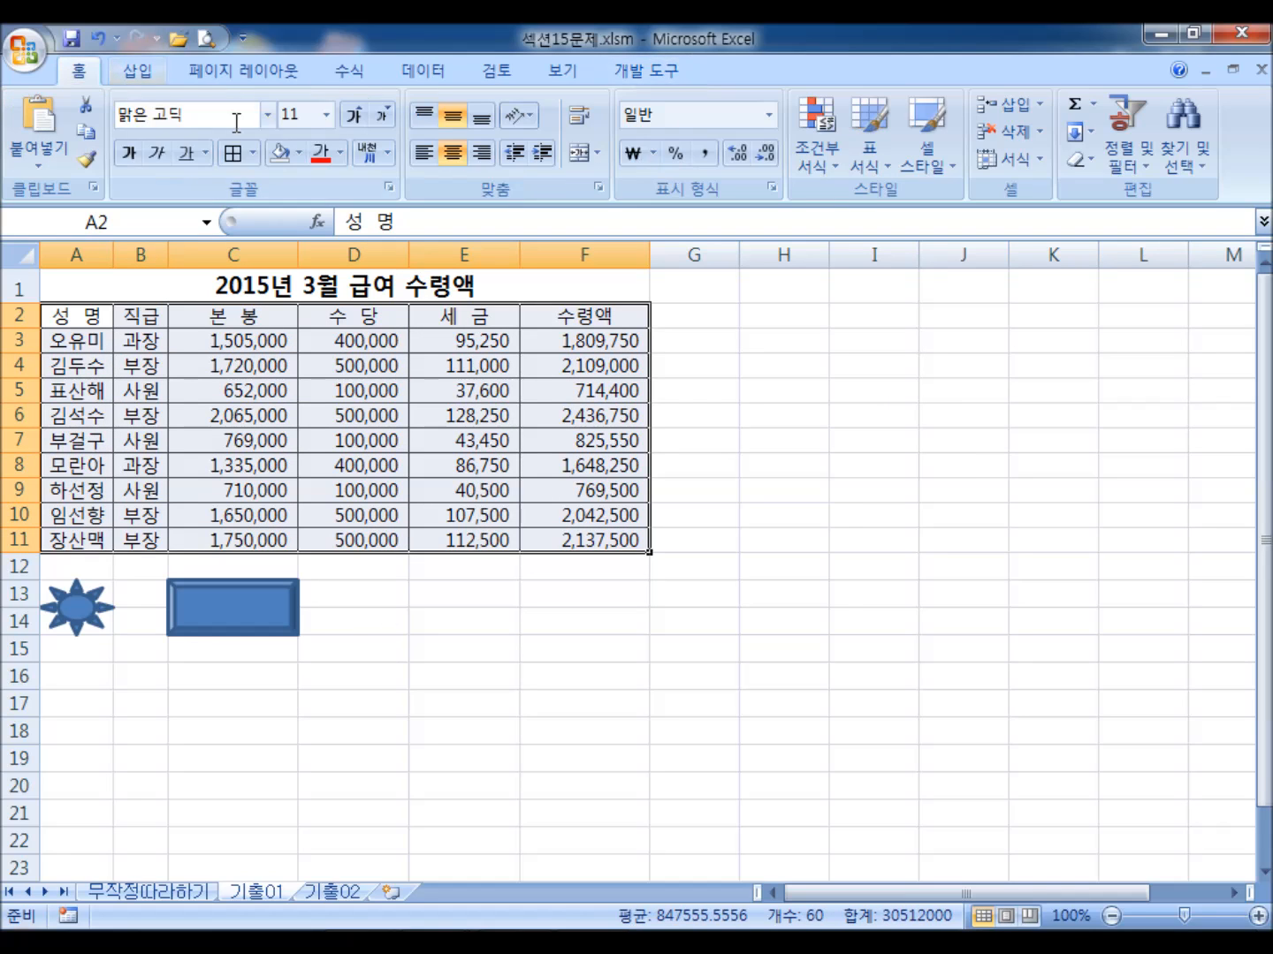
pyautogui.click(252, 154)
pyautogui.click(264, 332)
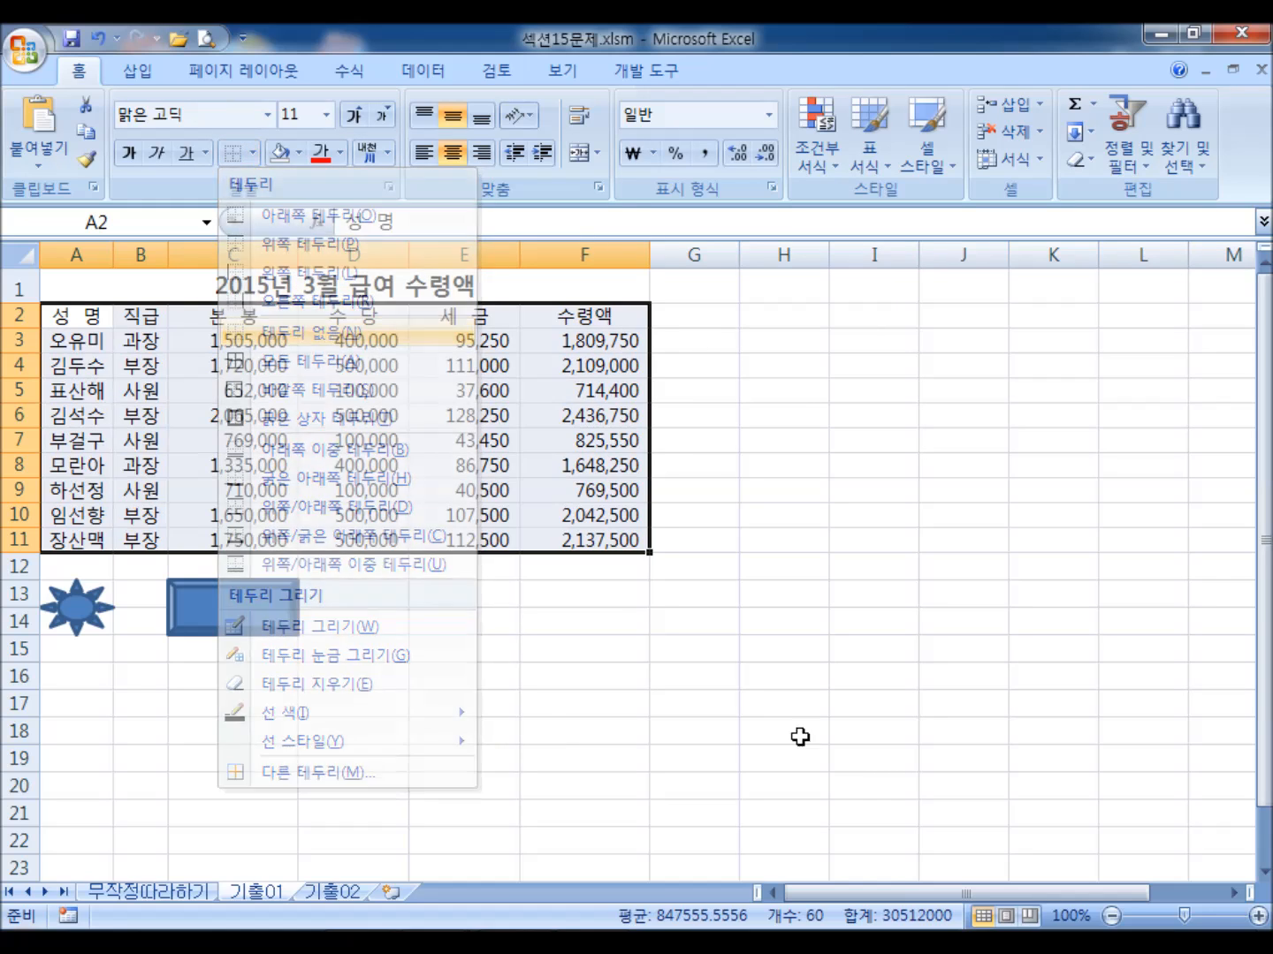
pyautogui.click(893, 795)
pyautogui.click(235, 609)
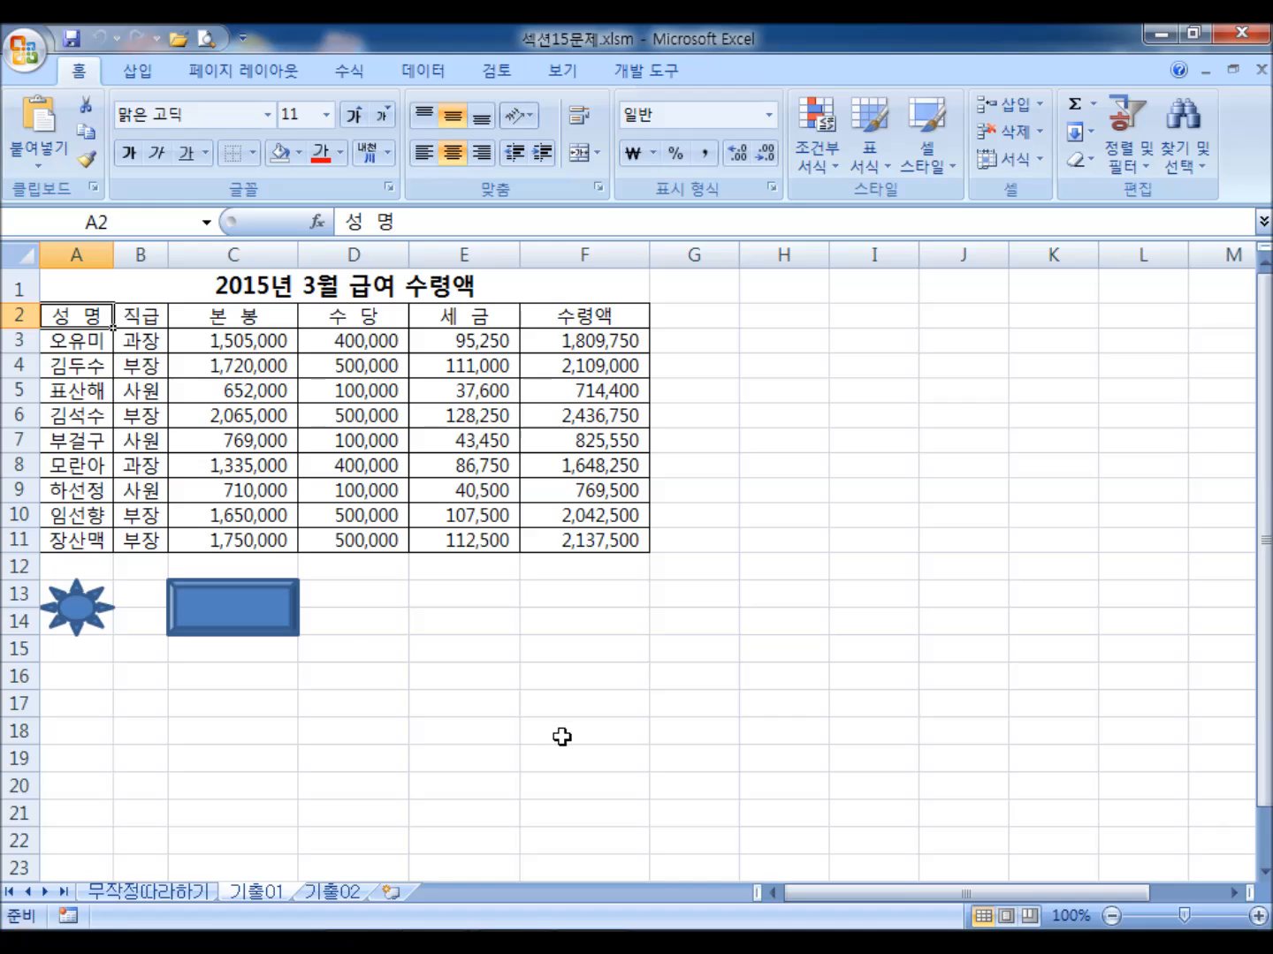
# - Reapply all borders to the table range A2:F11 by hand
pyautogui.moveTo(74, 316); pyautogui.dragTo(571, 539)
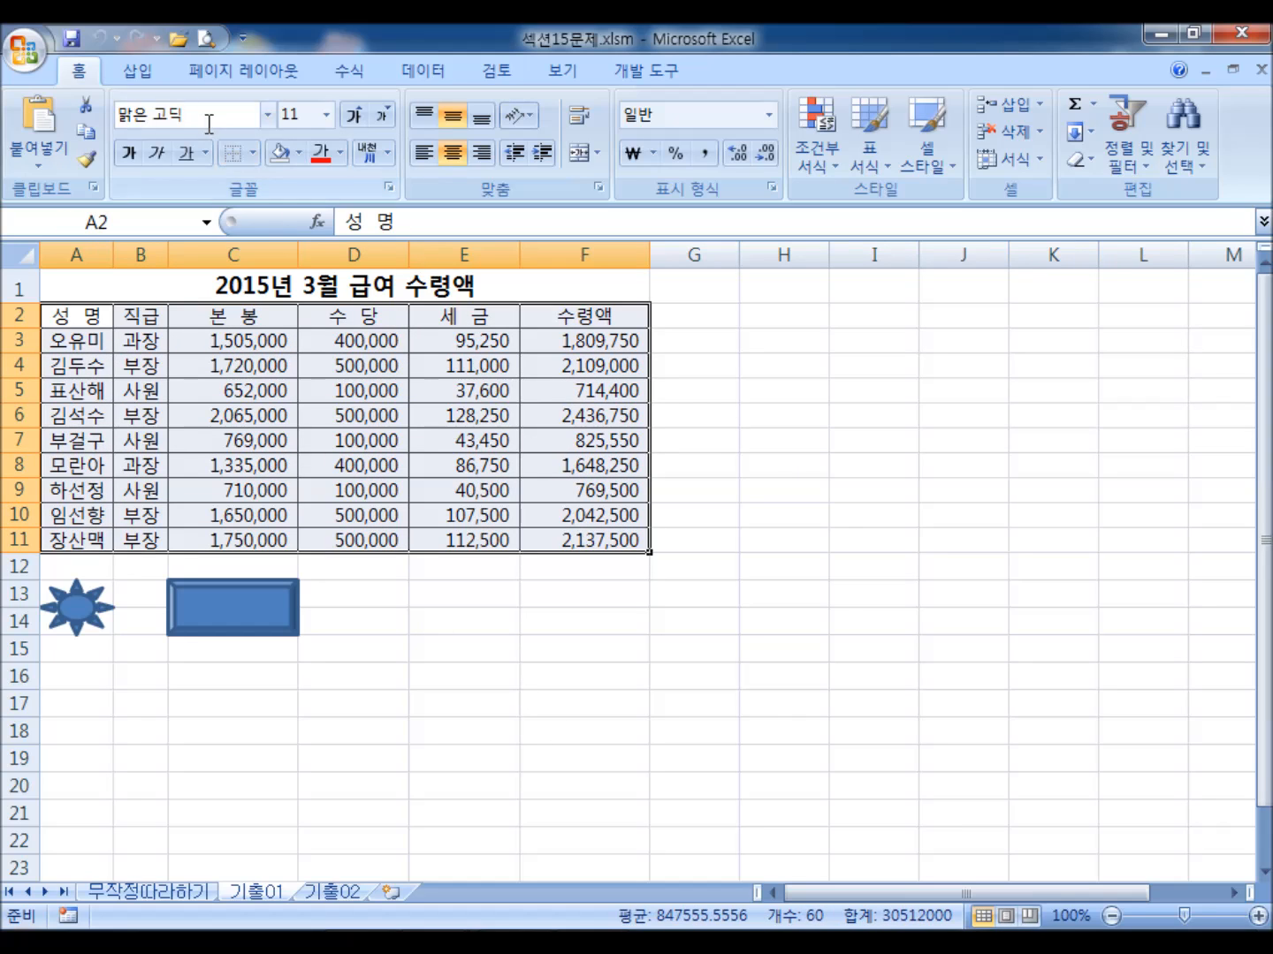
pyautogui.click(254, 154)
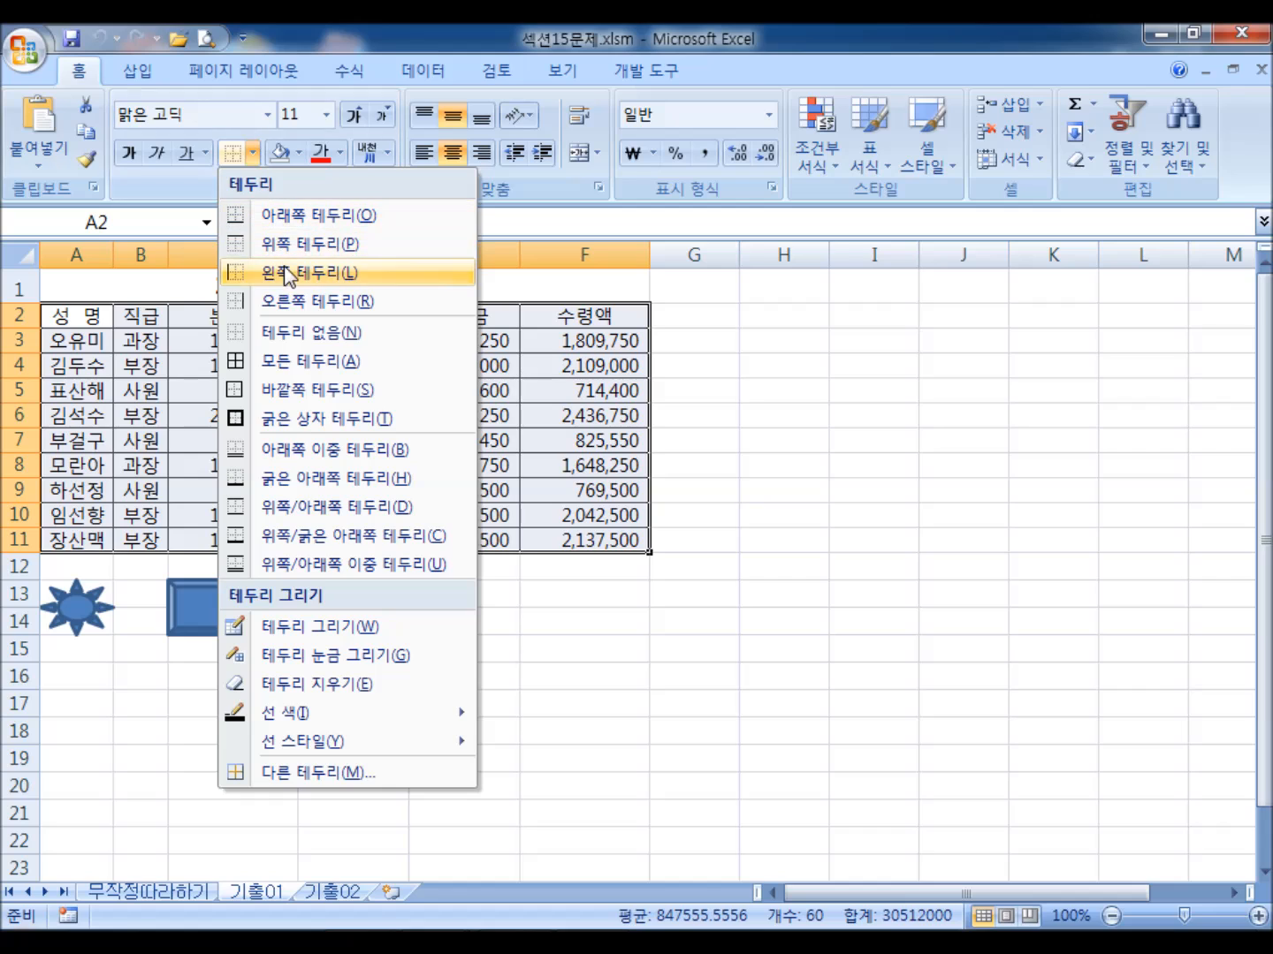
pyautogui.click(301, 361)
pyautogui.click(609, 573)
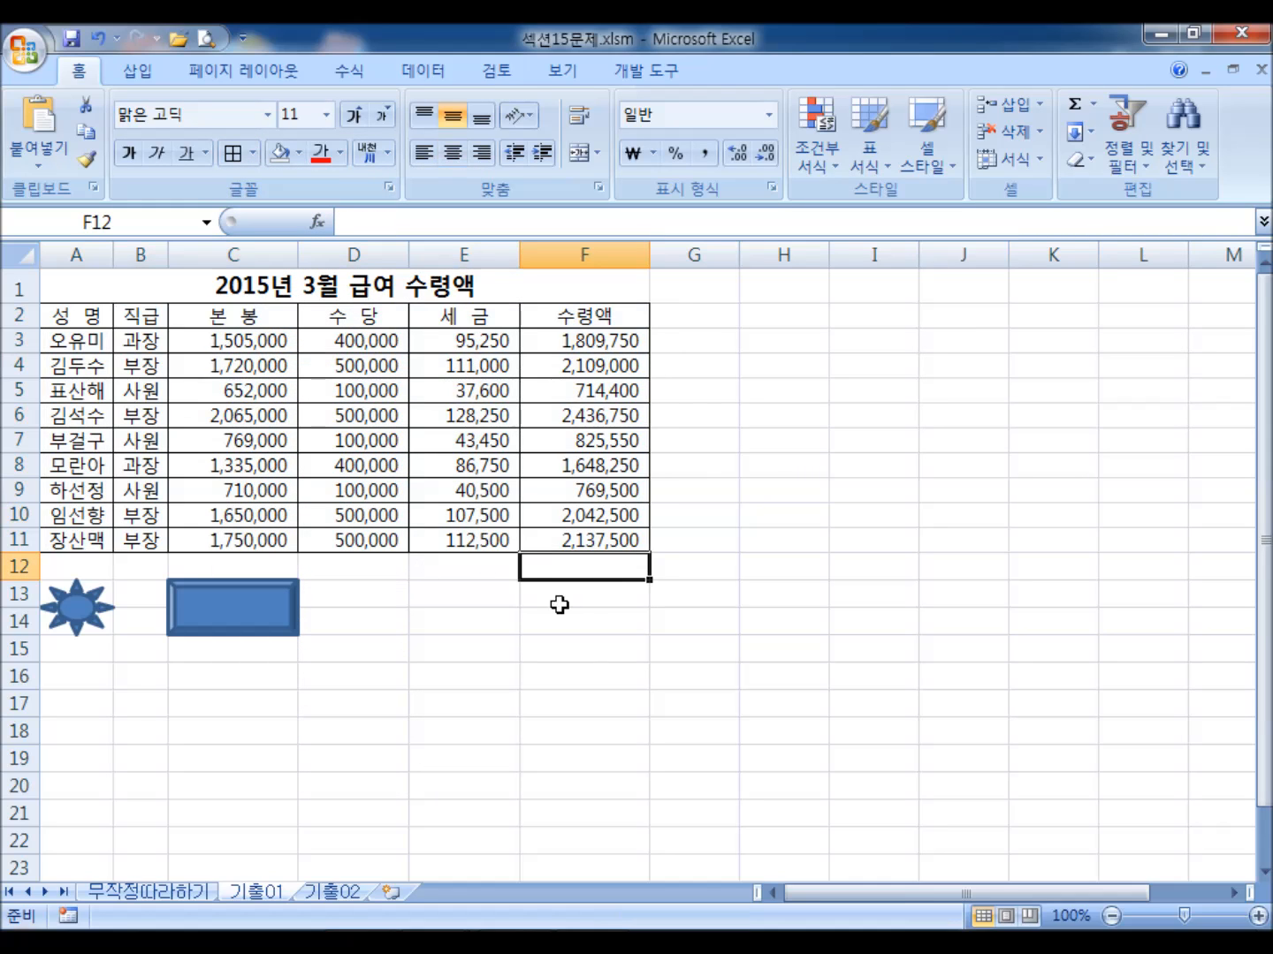
pyautogui.moveTo(62, 315); pyautogui.dragTo(597, 541)
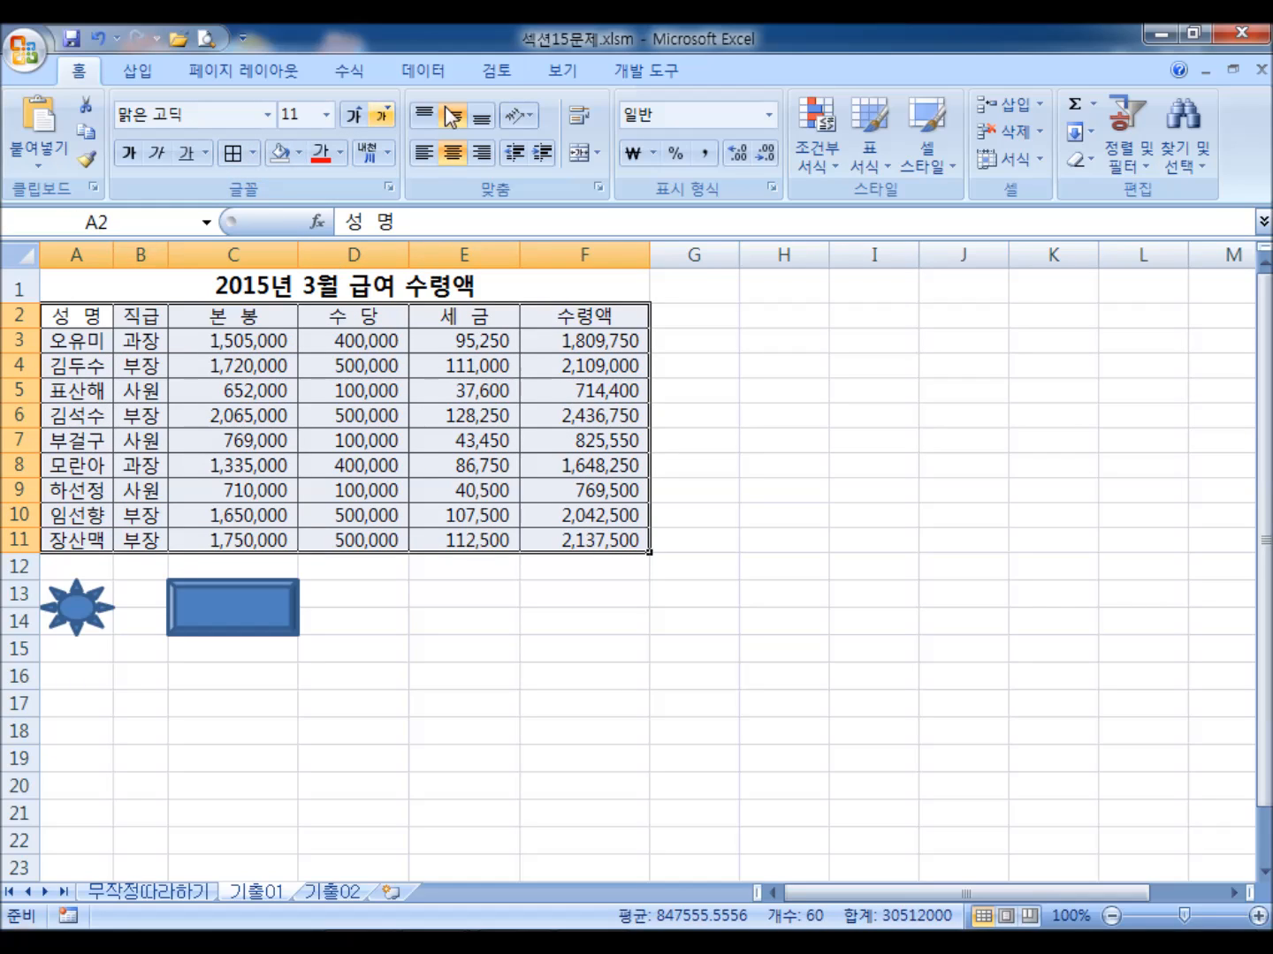
pyautogui.click(658, 74)
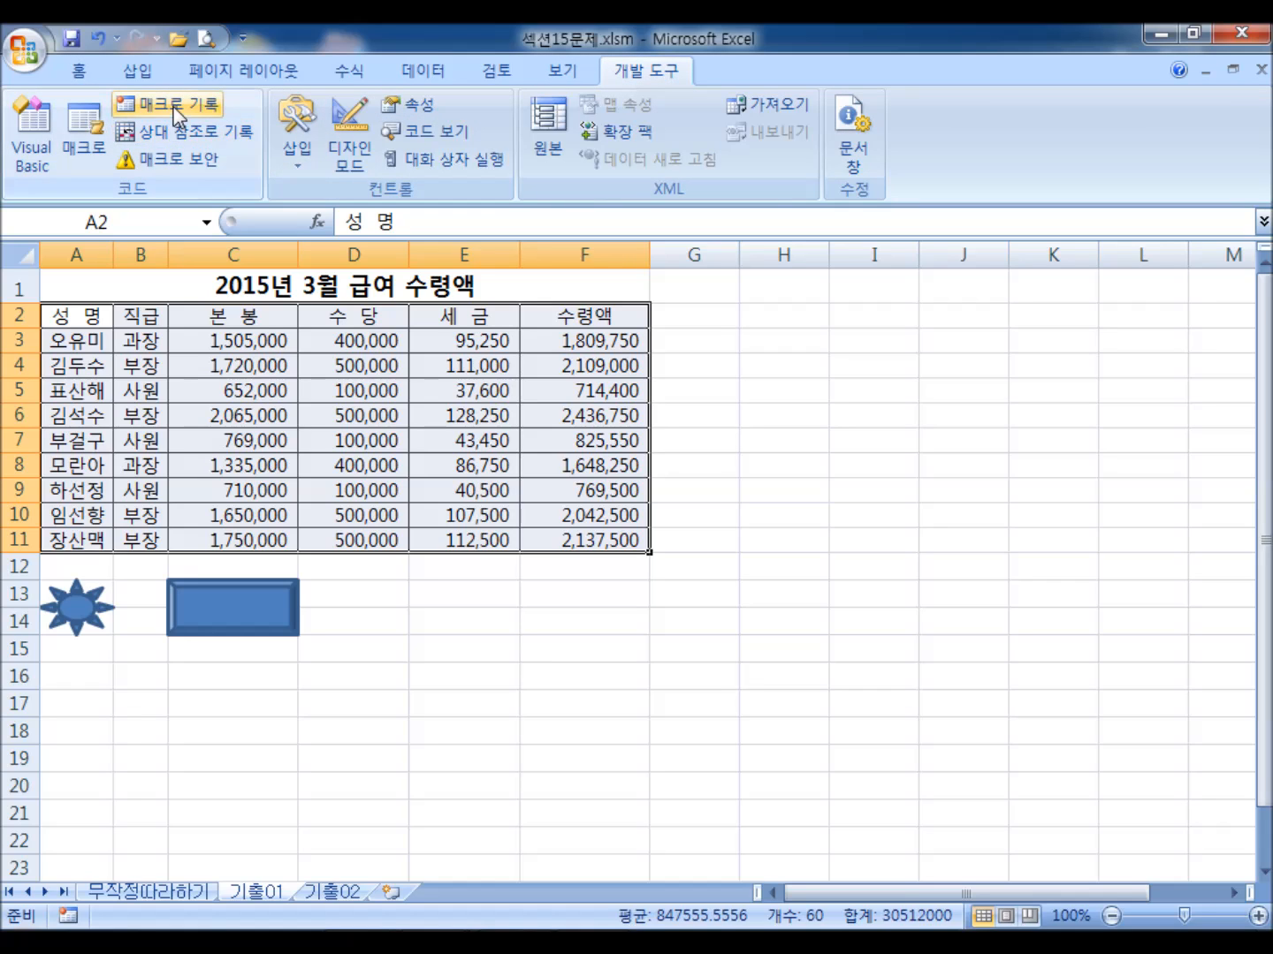
pyautogui.click(747, 568)
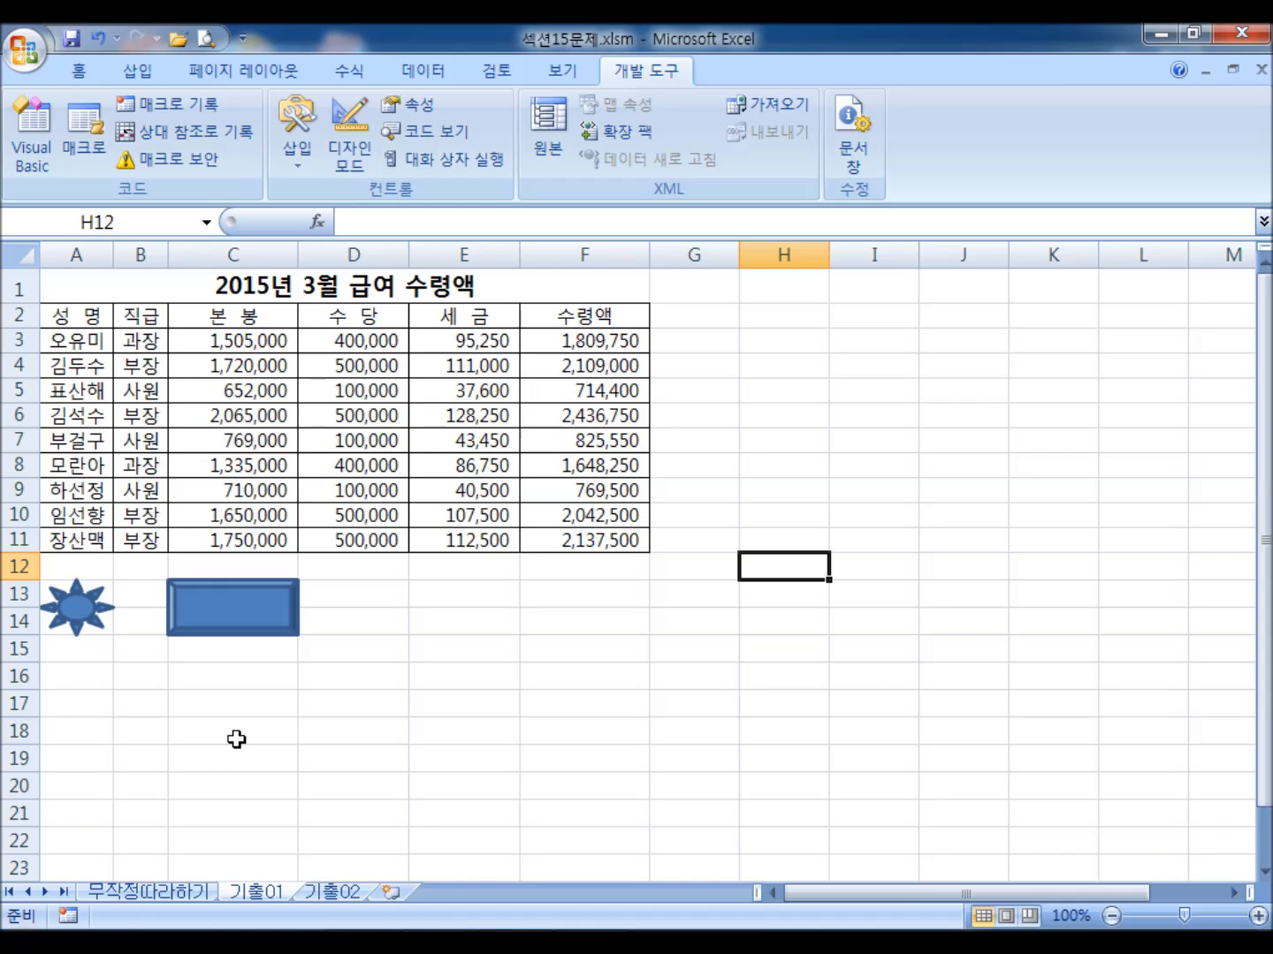
# - Switch to the 기출02 sheet and examine the 평균 cells D13:E13 and the area beside the table
pyautogui.click(343, 895)
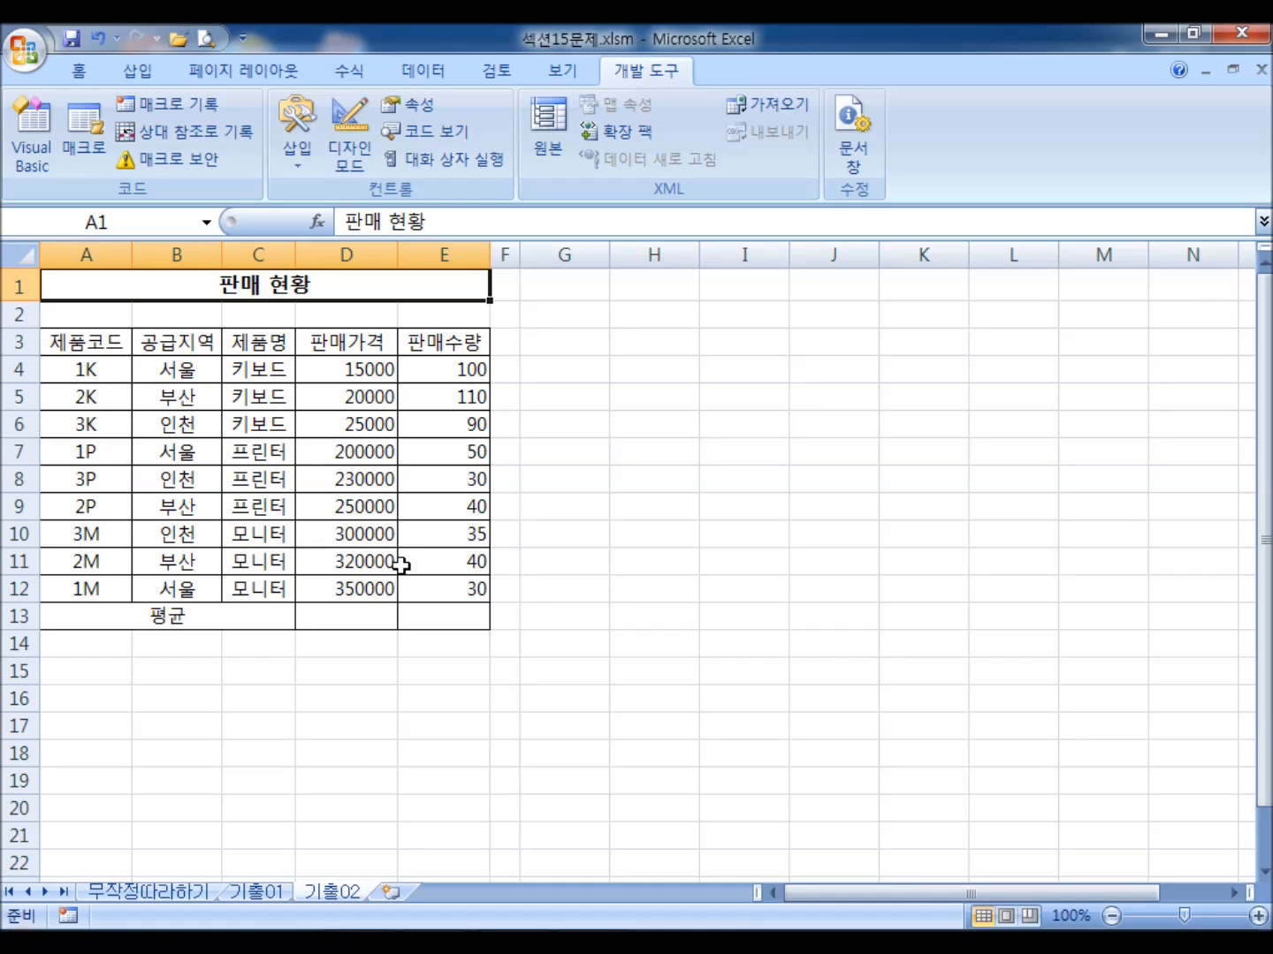
pyautogui.moveTo(553, 351); pyautogui.dragTo(579, 369)
pyautogui.click(575, 368)
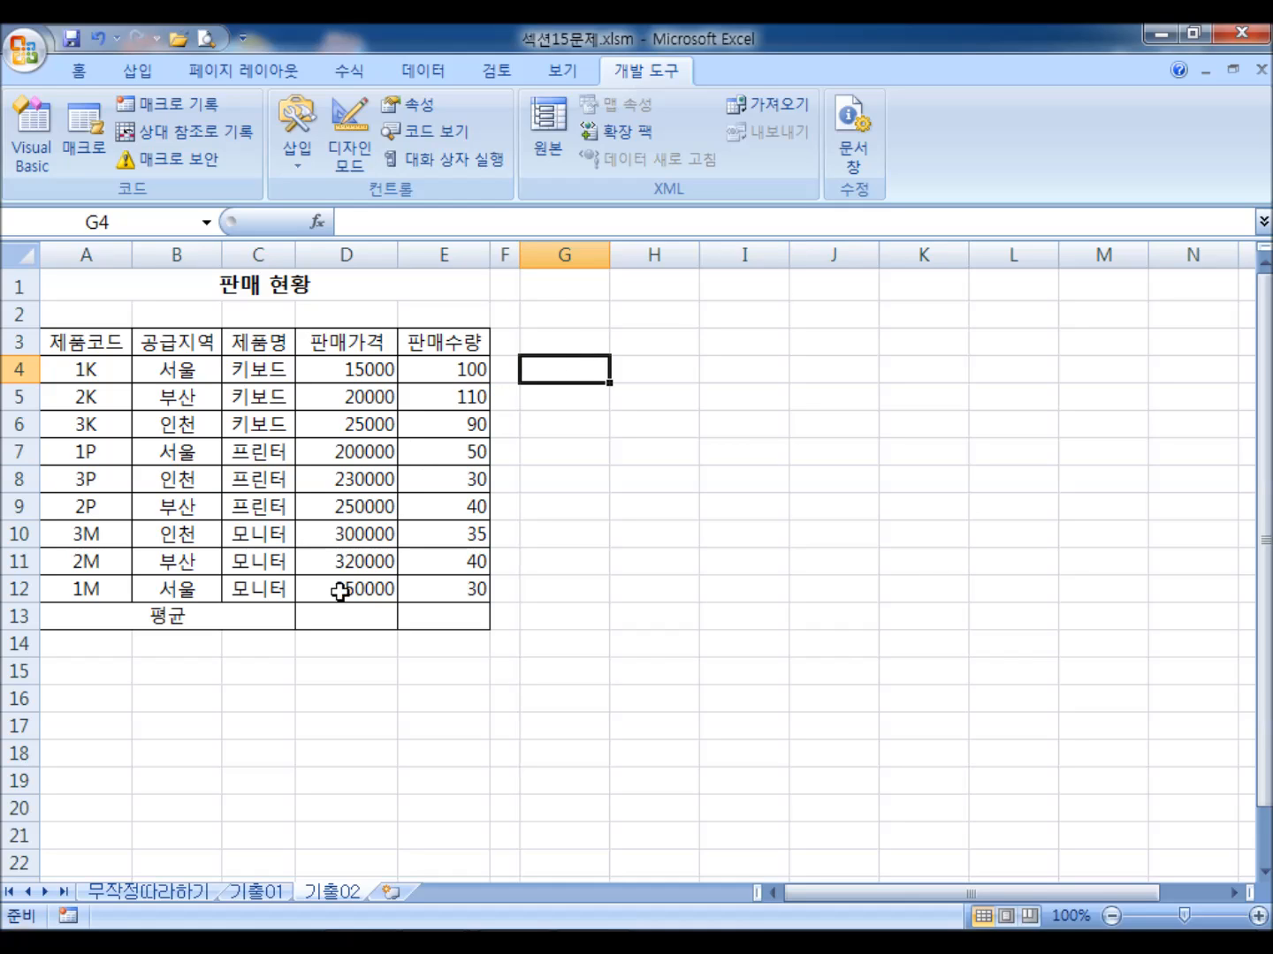
pyautogui.moveTo(315, 609); pyautogui.dragTo(441, 612)
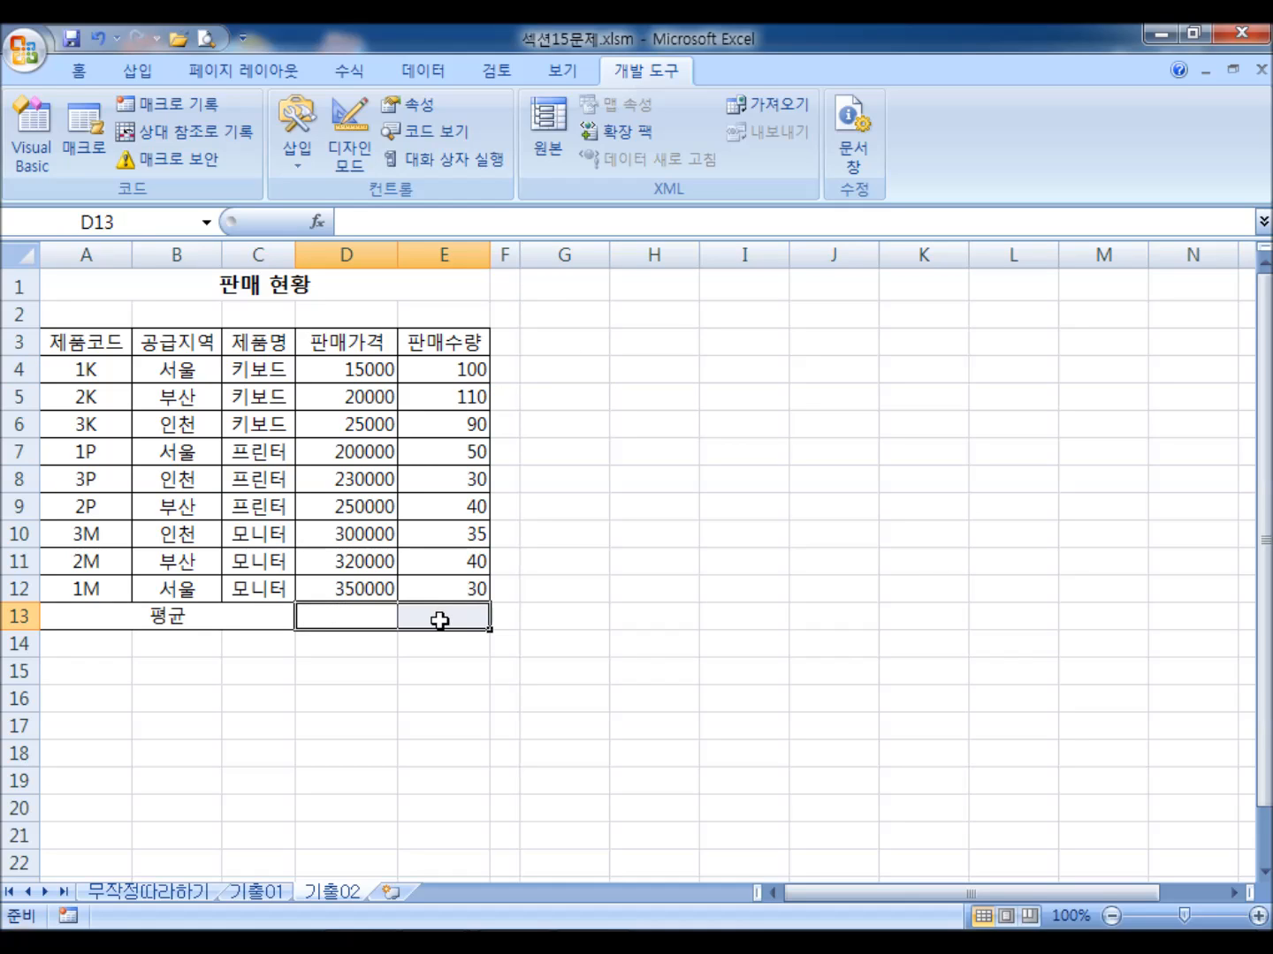
pyautogui.moveTo(349, 617); pyautogui.dragTo(432, 619)
pyautogui.click(723, 557)
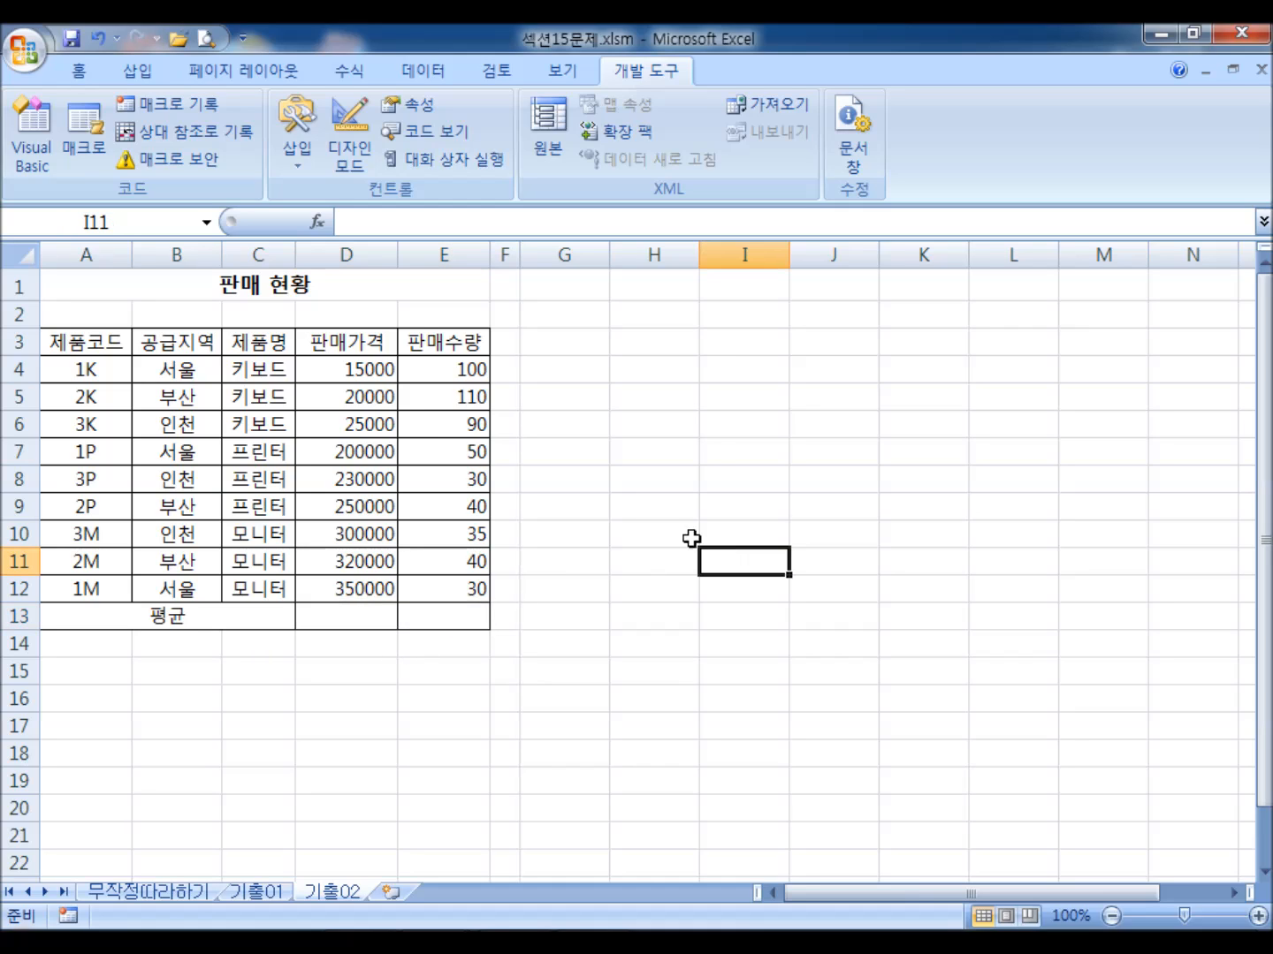
pyautogui.moveTo(540, 424); pyautogui.dragTo(577, 442)
pyautogui.click(566, 433)
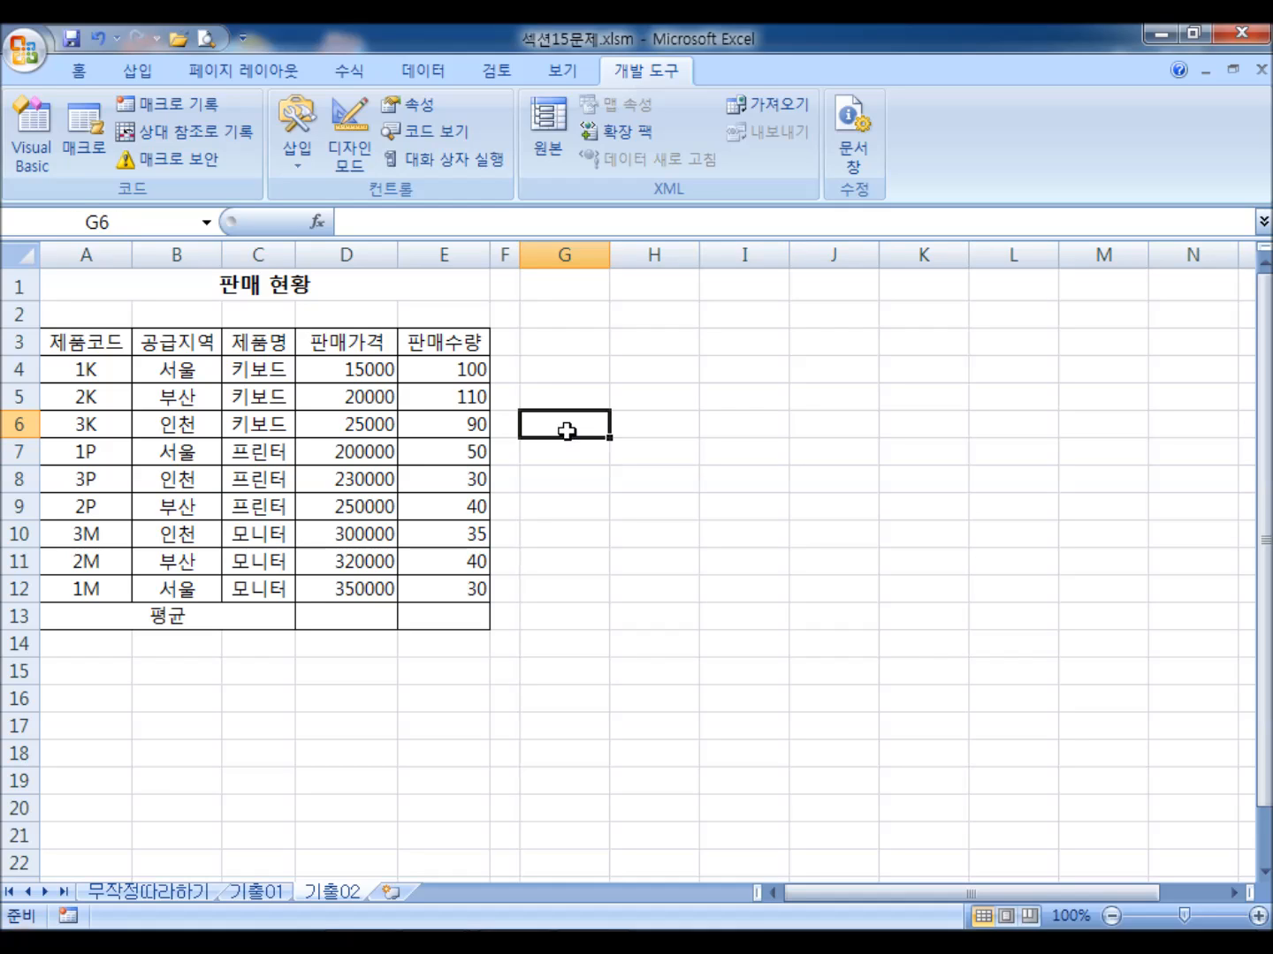
# - Select the 판매가격 values together with their average cell, D4:D13
pyautogui.click(347, 370)
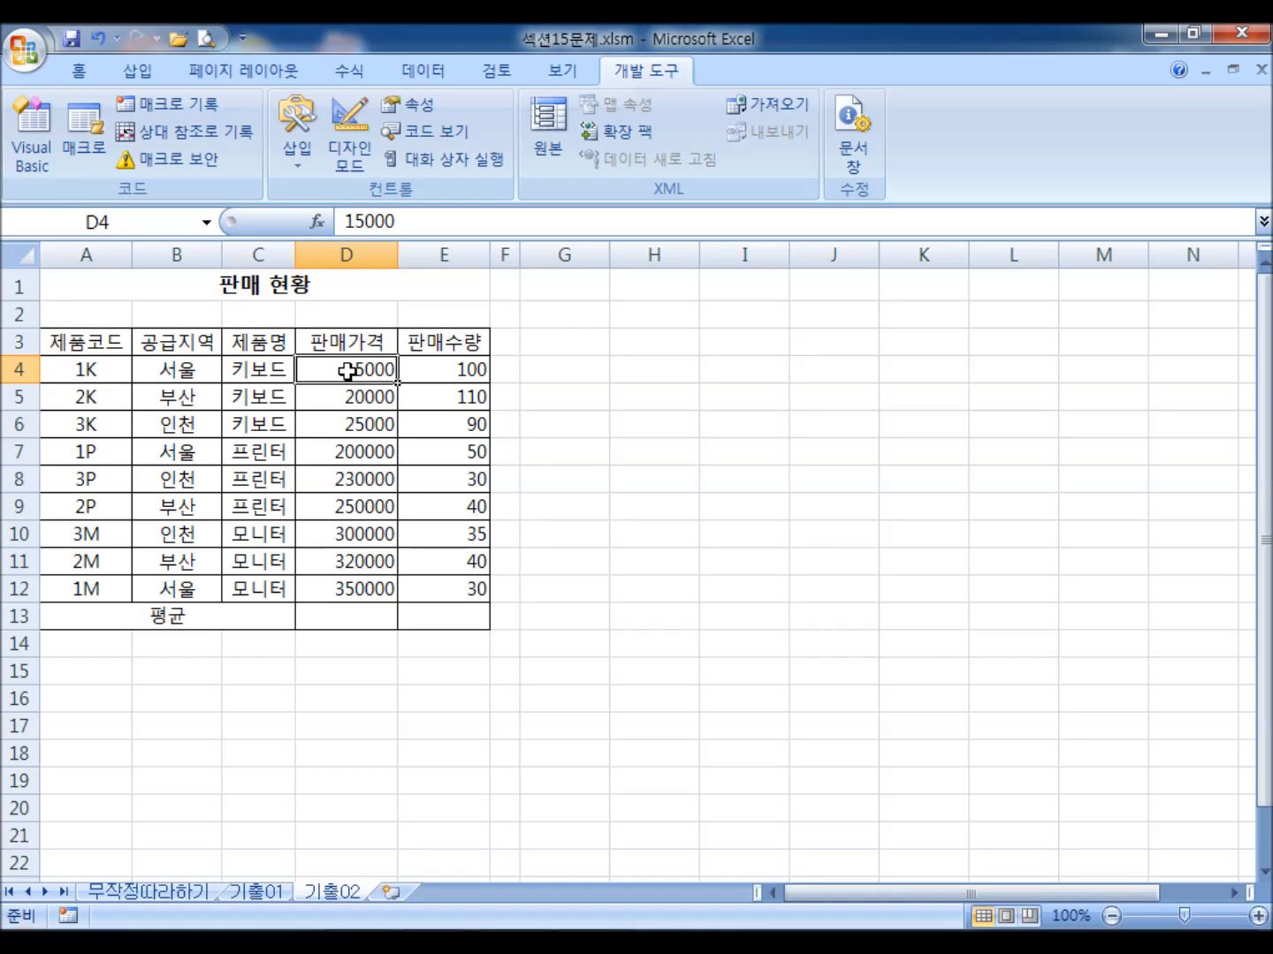
pyautogui.moveTo(346, 370); pyautogui.dragTo(344, 590)
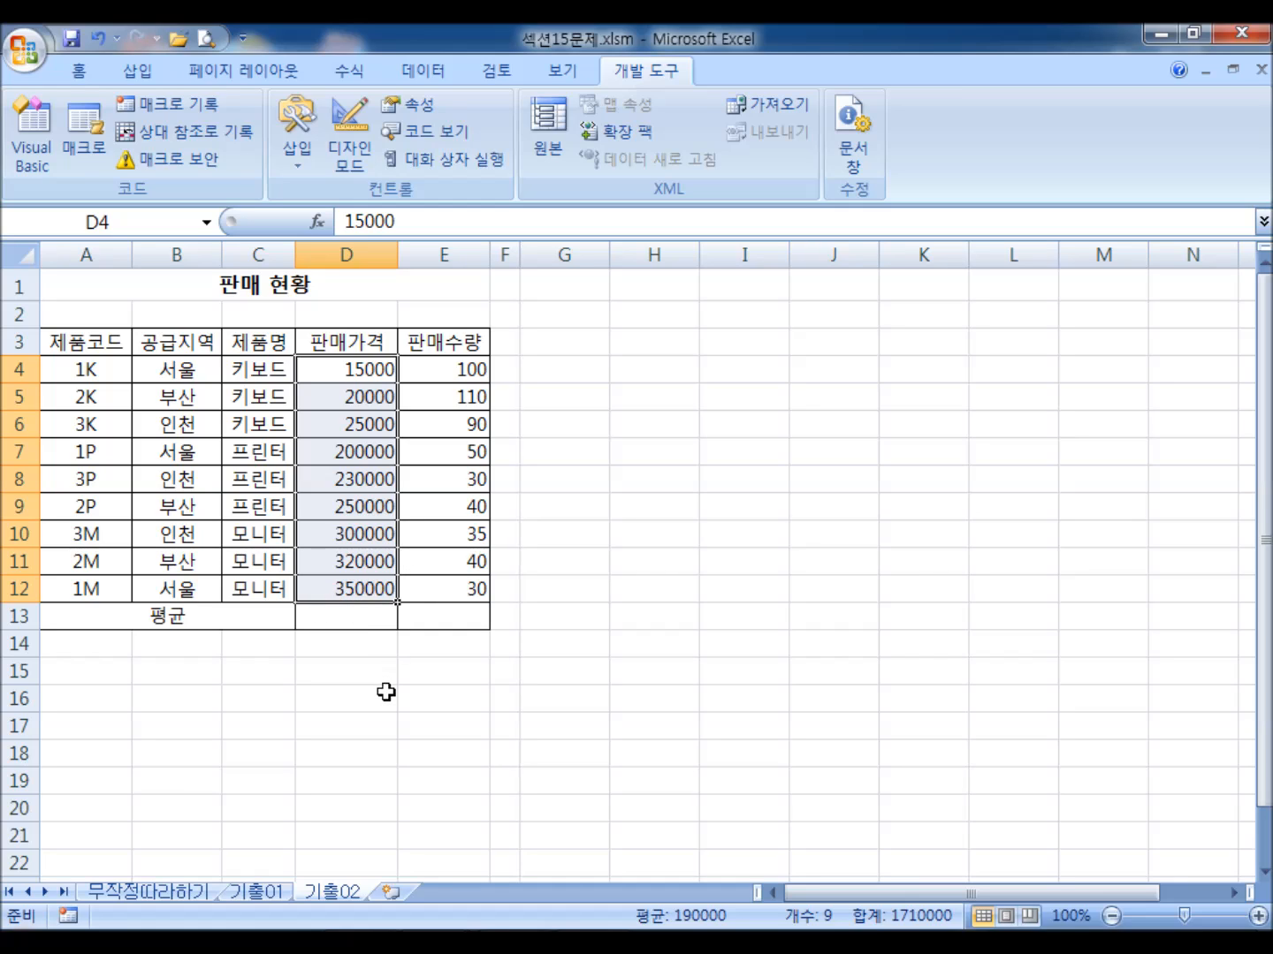
pyautogui.moveTo(348, 370); pyautogui.dragTo(334, 616)
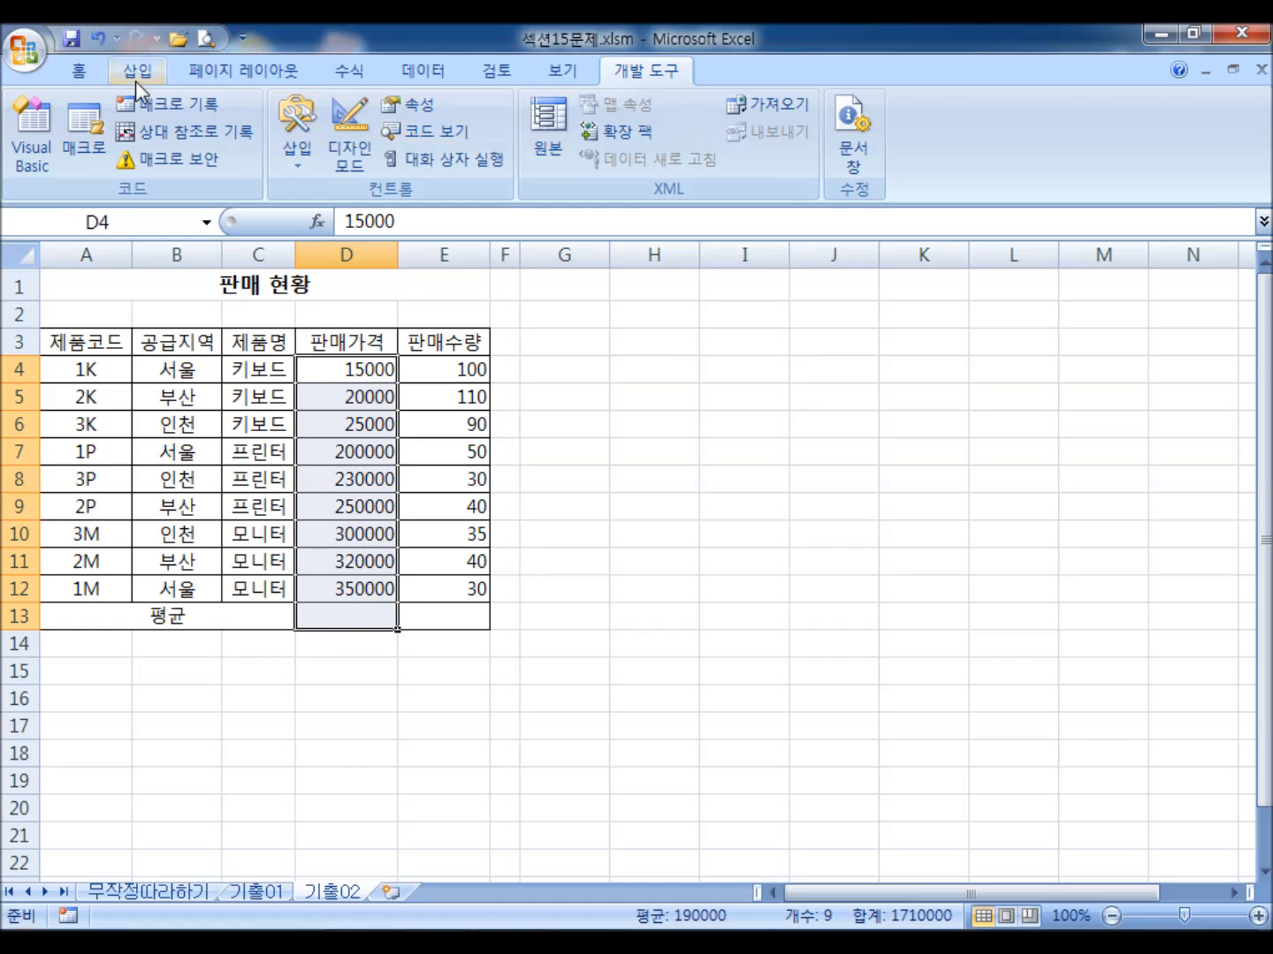
# - Try the comma style on the 판매가격 range D4:D13 and undo it
pyautogui.click(80, 76)
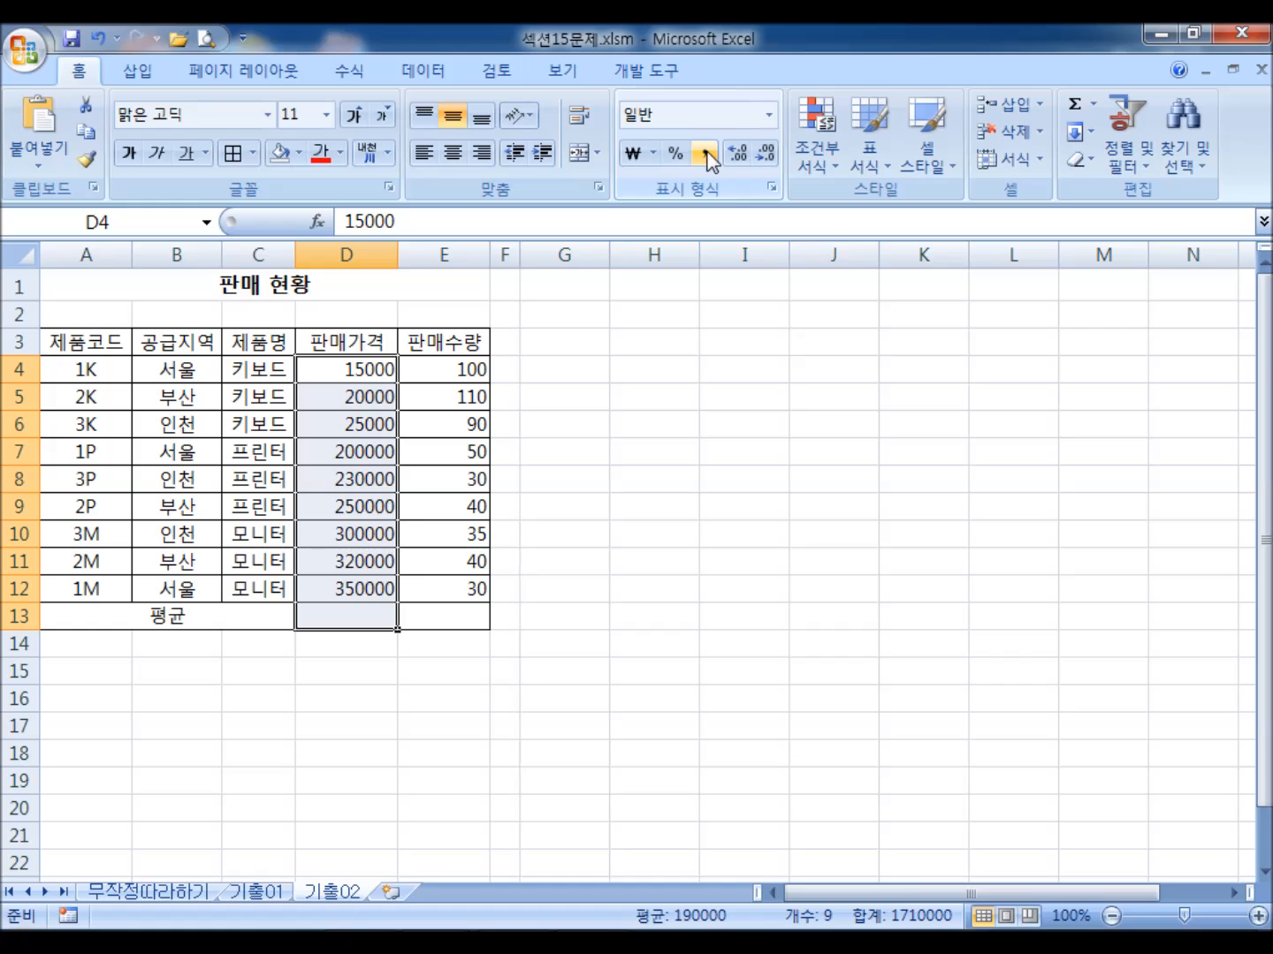
pyautogui.click(704, 155)
pyautogui.click(99, 38)
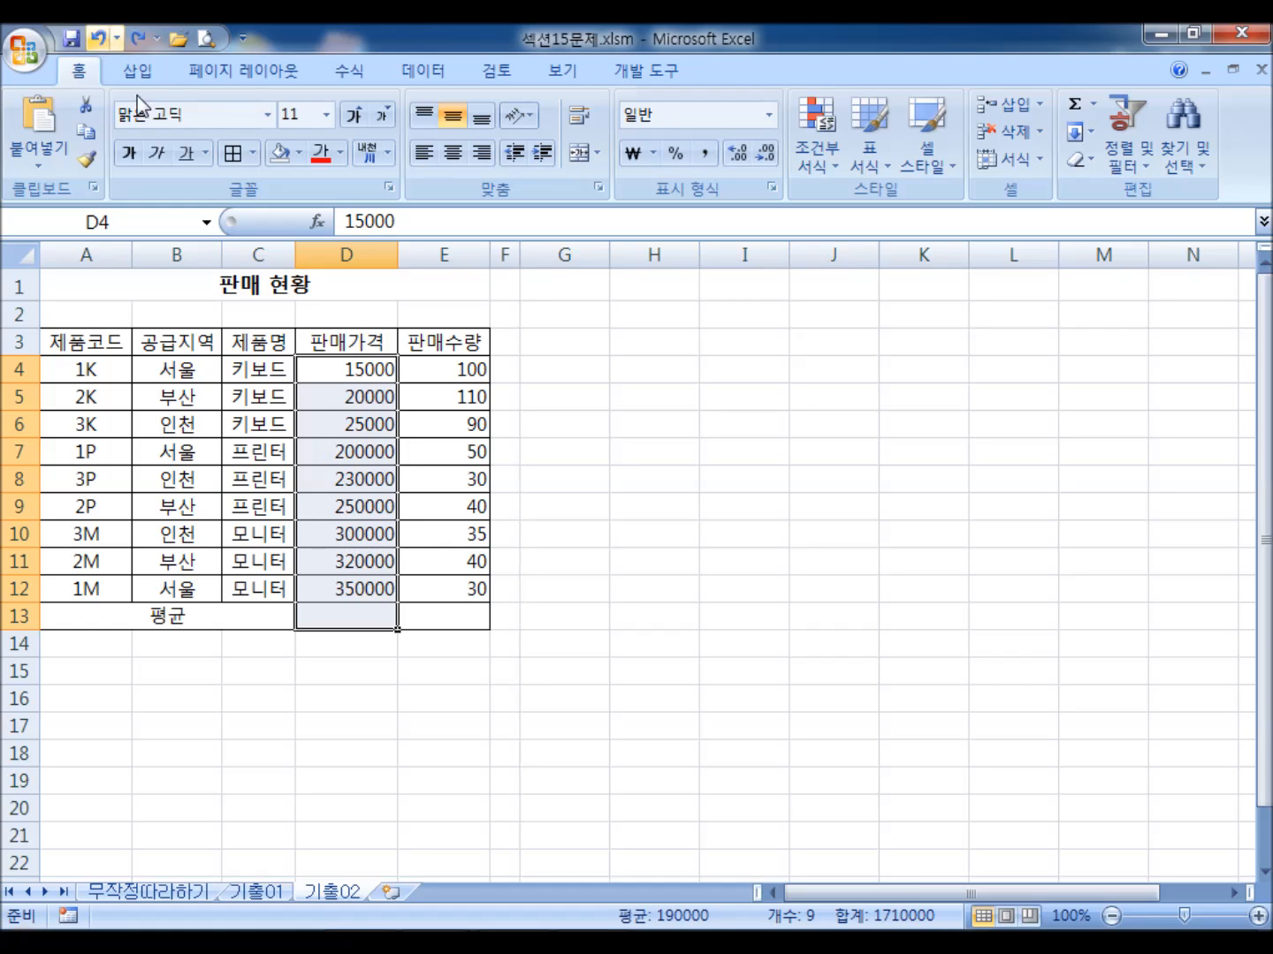
pyautogui.click(600, 778)
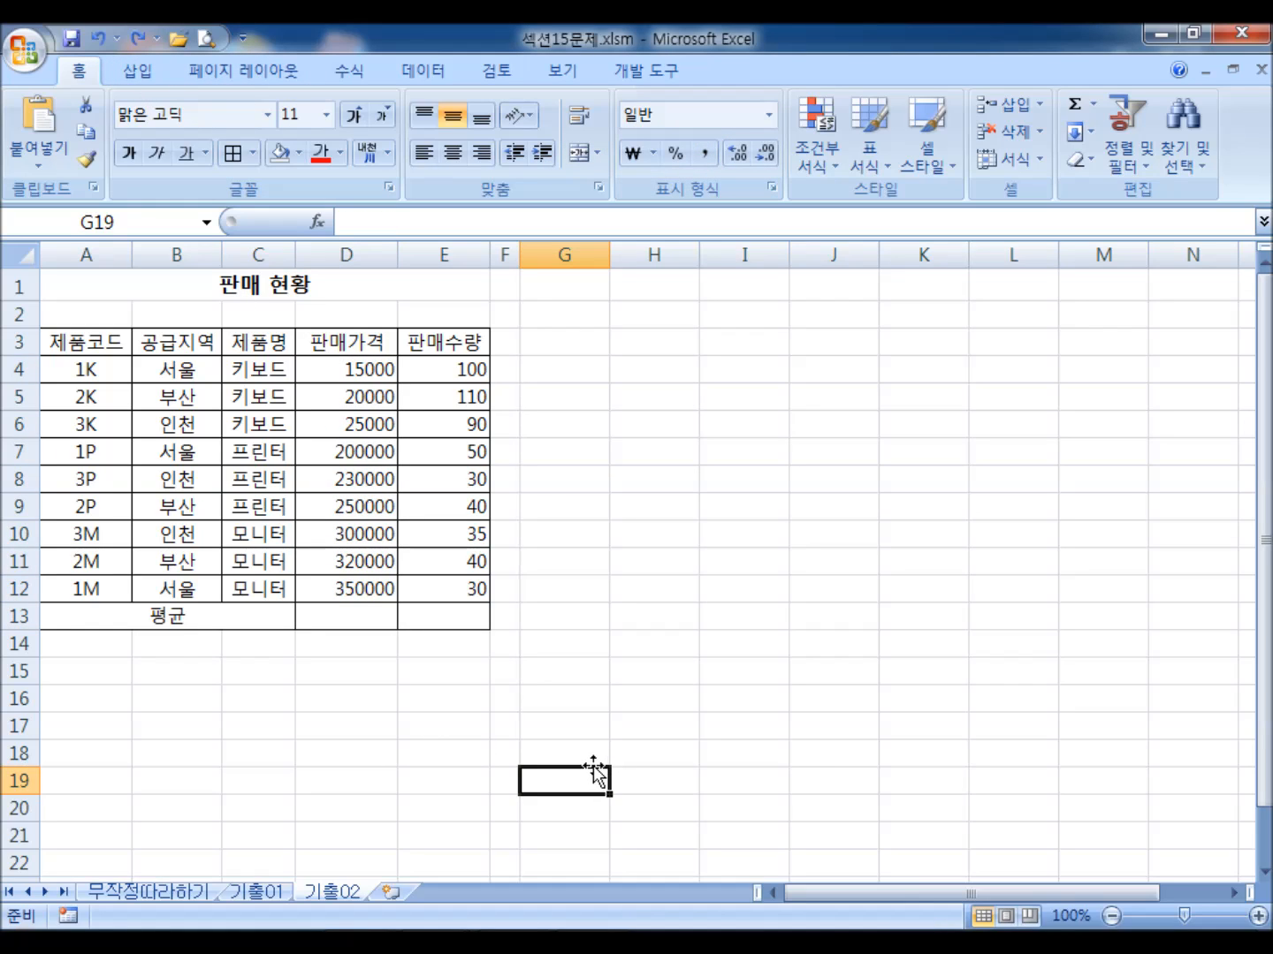
# - Examine the 평균 cells D13:E13, the empty area beside the table and the 판매가격 range D4:D13
pyautogui.moveTo(550, 345); pyautogui.dragTo(585, 403)
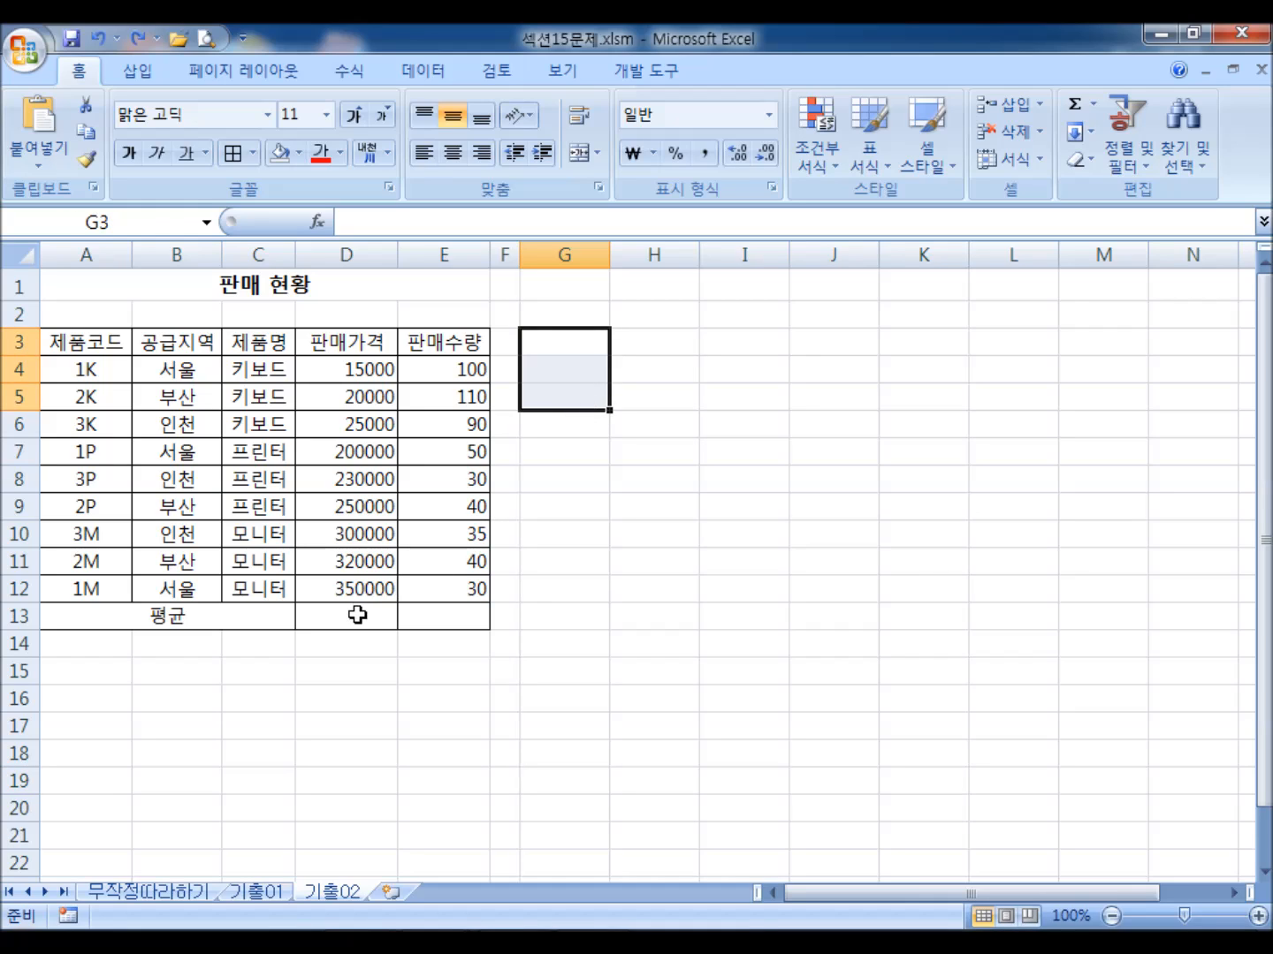
pyautogui.moveTo(357, 617); pyautogui.dragTo(460, 622)
pyautogui.moveTo(650, 580); pyautogui.dragTo(644, 564)
pyautogui.moveTo(556, 450); pyautogui.dragTo(619, 482)
pyautogui.click(582, 480)
pyautogui.moveTo(353, 372); pyautogui.dragTo(343, 622)
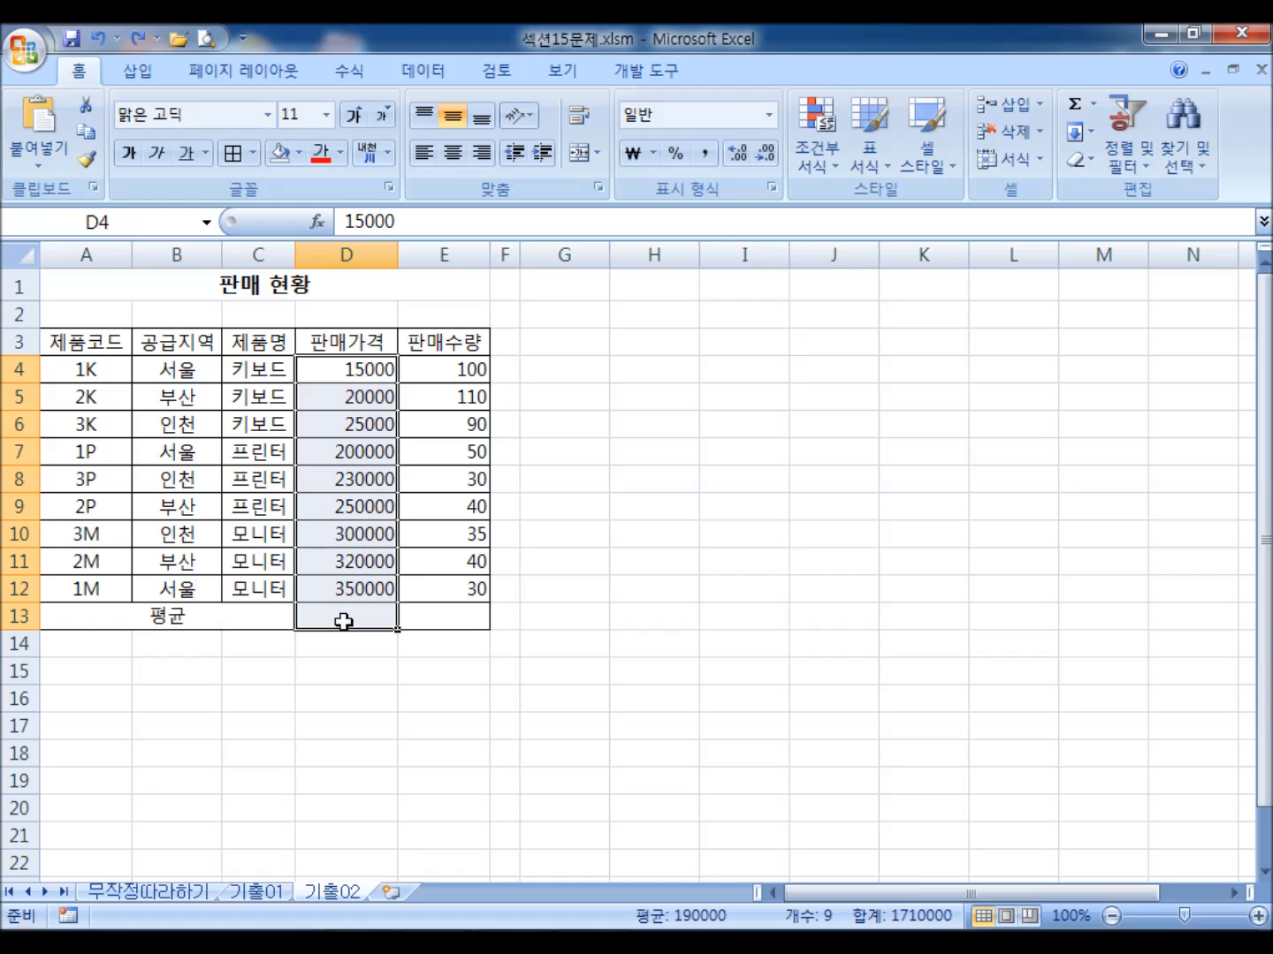
pyautogui.click(612, 483)
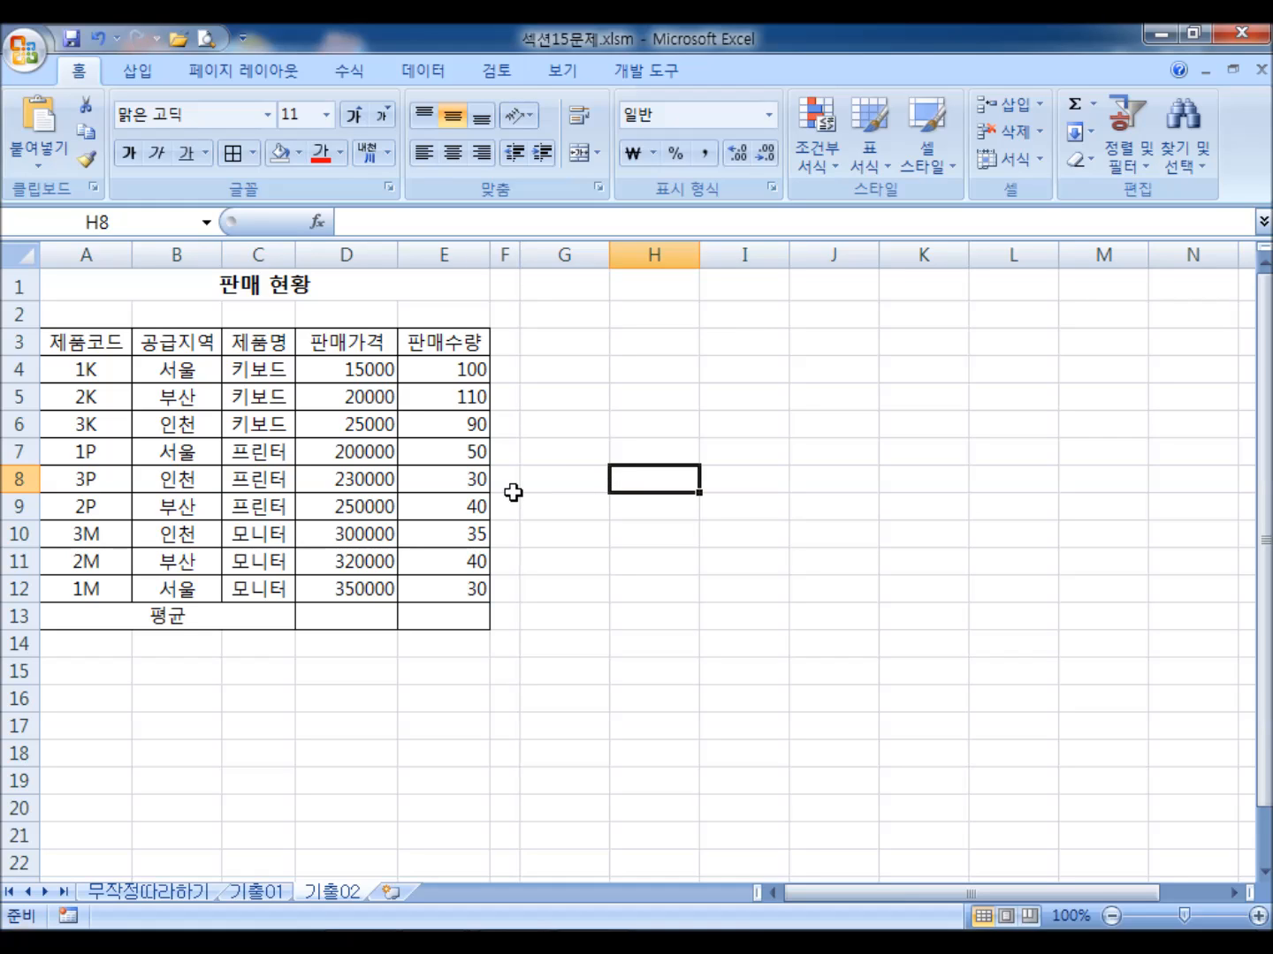
pyautogui.scroll(-2, 515, 489)
pyautogui.scroll(2, 486, 481)
pyautogui.moveTo(354, 364); pyautogui.dragTo(335, 611)
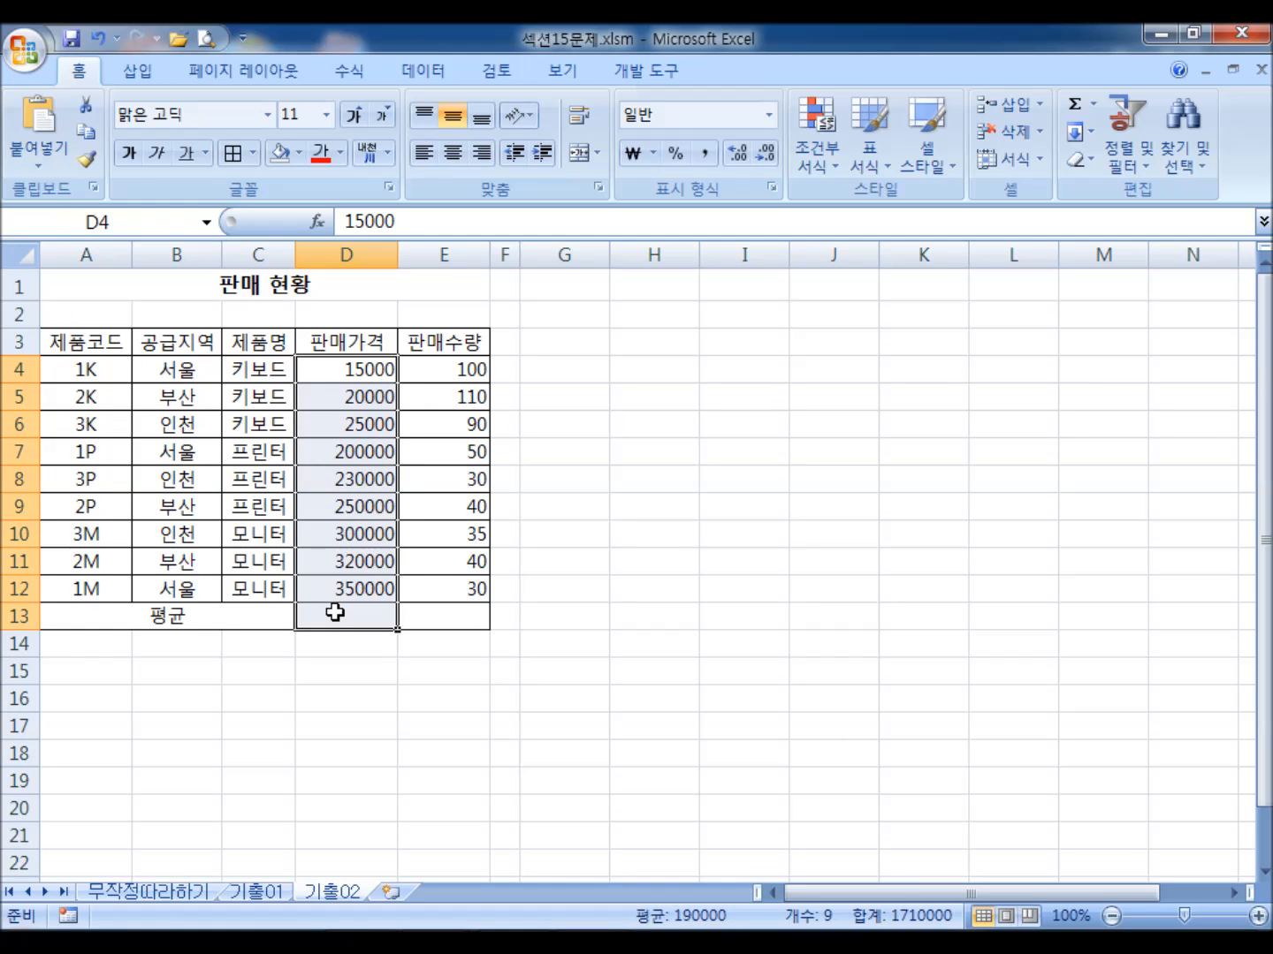
pyautogui.click(333, 613)
pyautogui.scroll(-1, 333, 608)
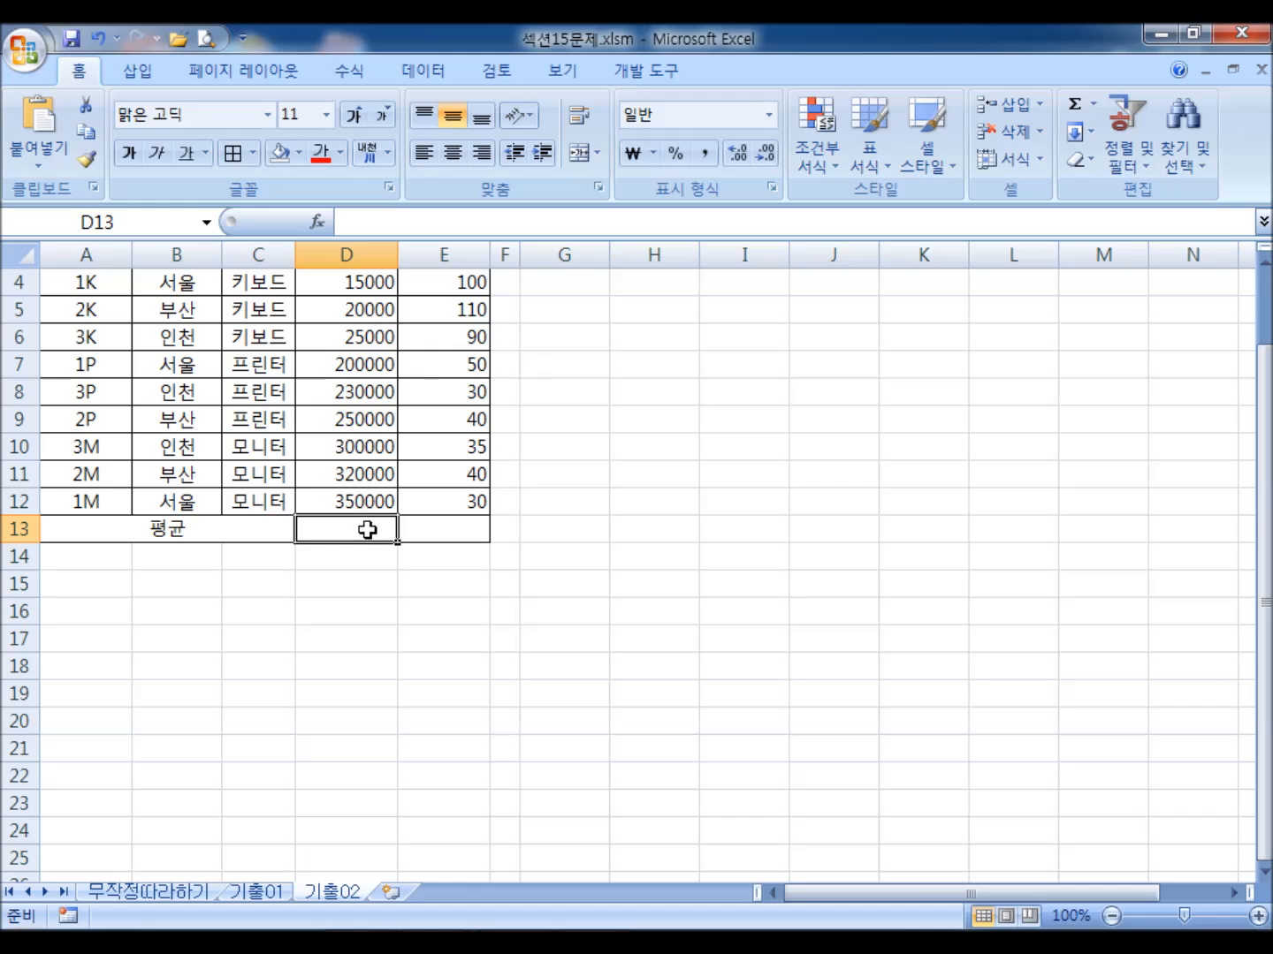
pyautogui.moveTo(399, 544); pyautogui.dragTo(464, 529)
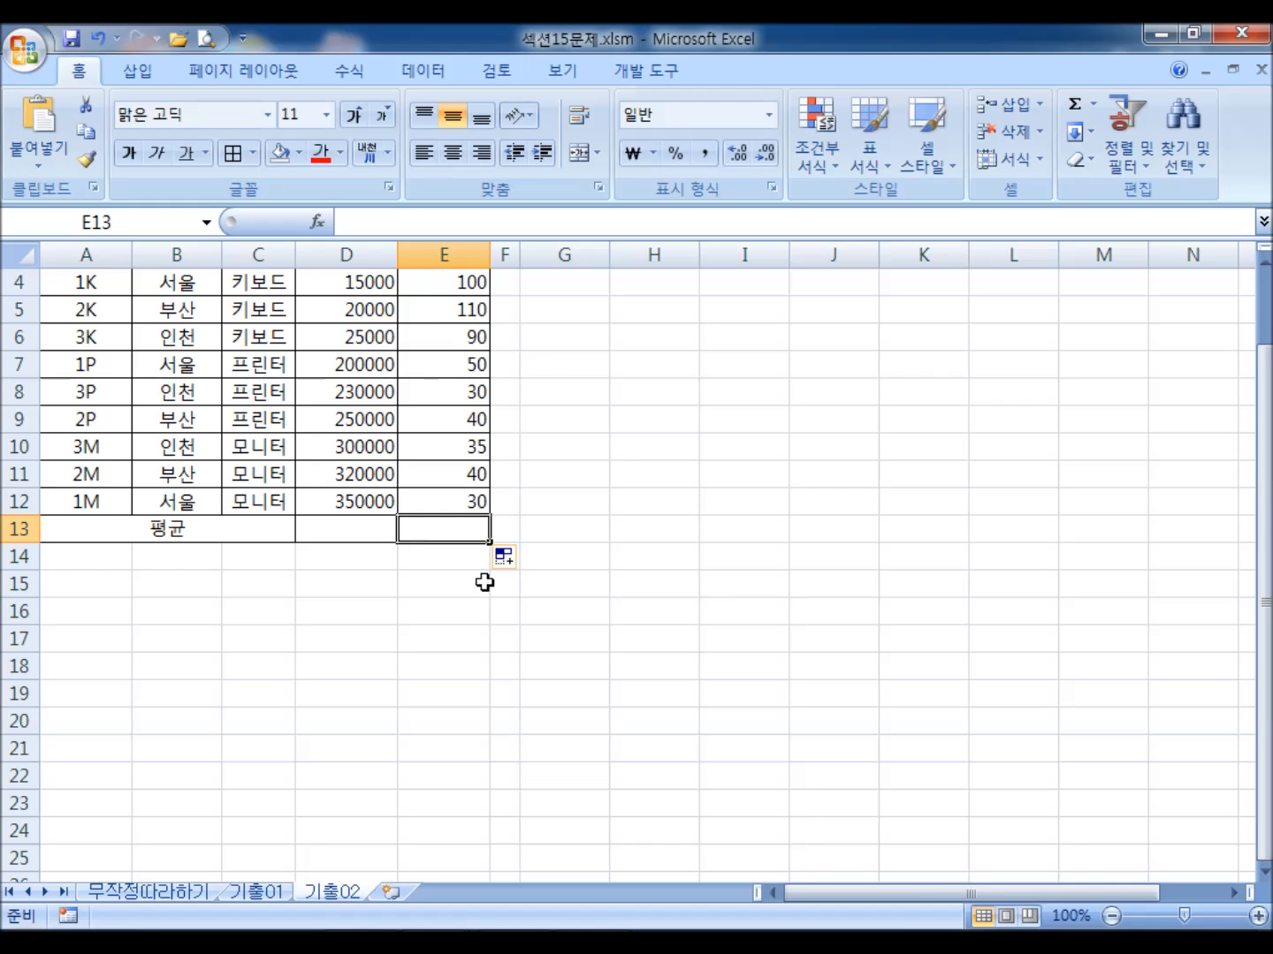
pyautogui.scroll(1, 655, 535)
# - Try the comma style again on D4:D13, undo the formatting and deselect the range
pyautogui.moveTo(350, 500); pyautogui.dragTo(361, 618)
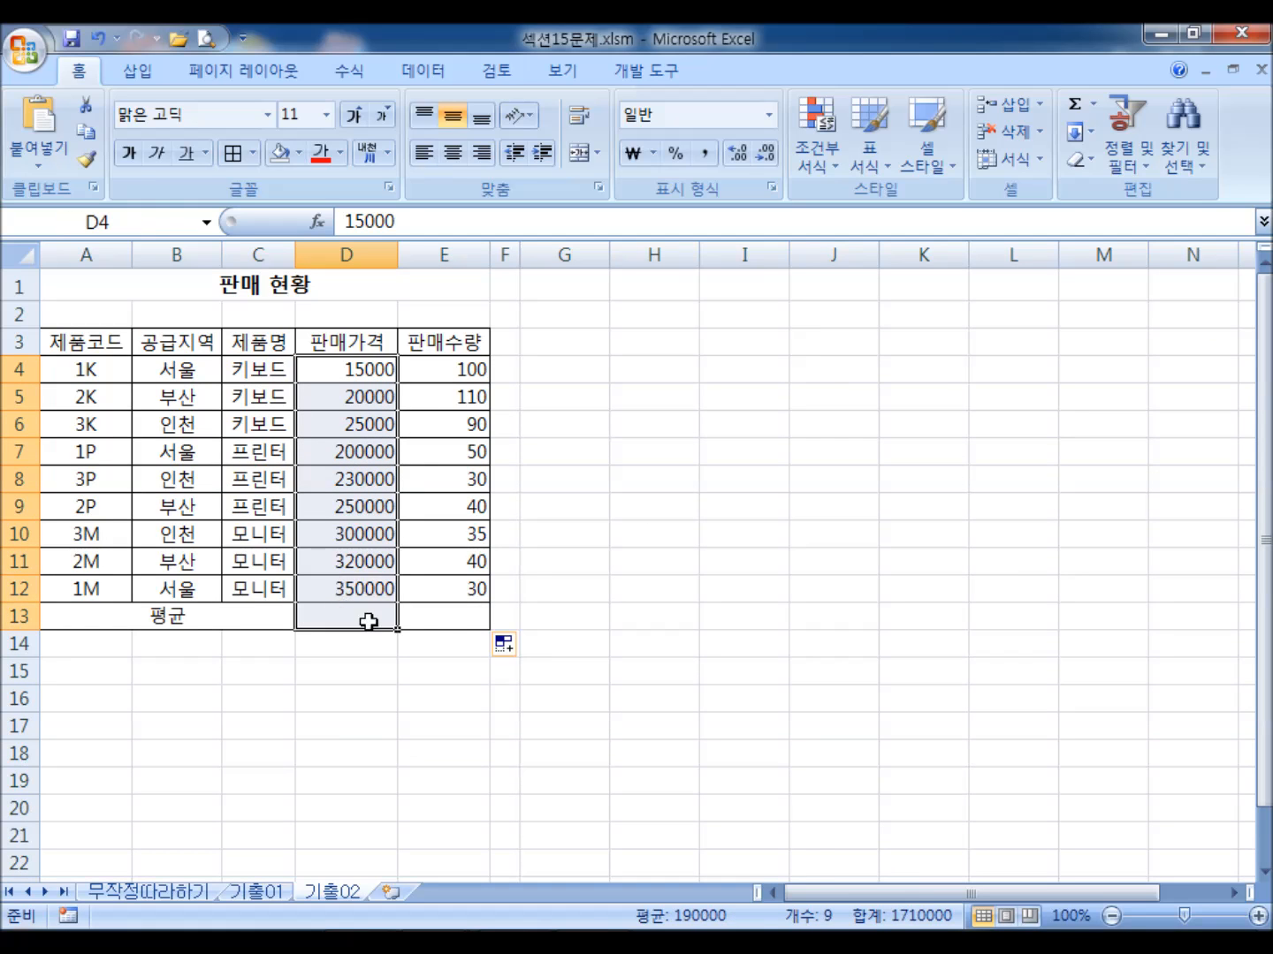
pyautogui.click(704, 155)
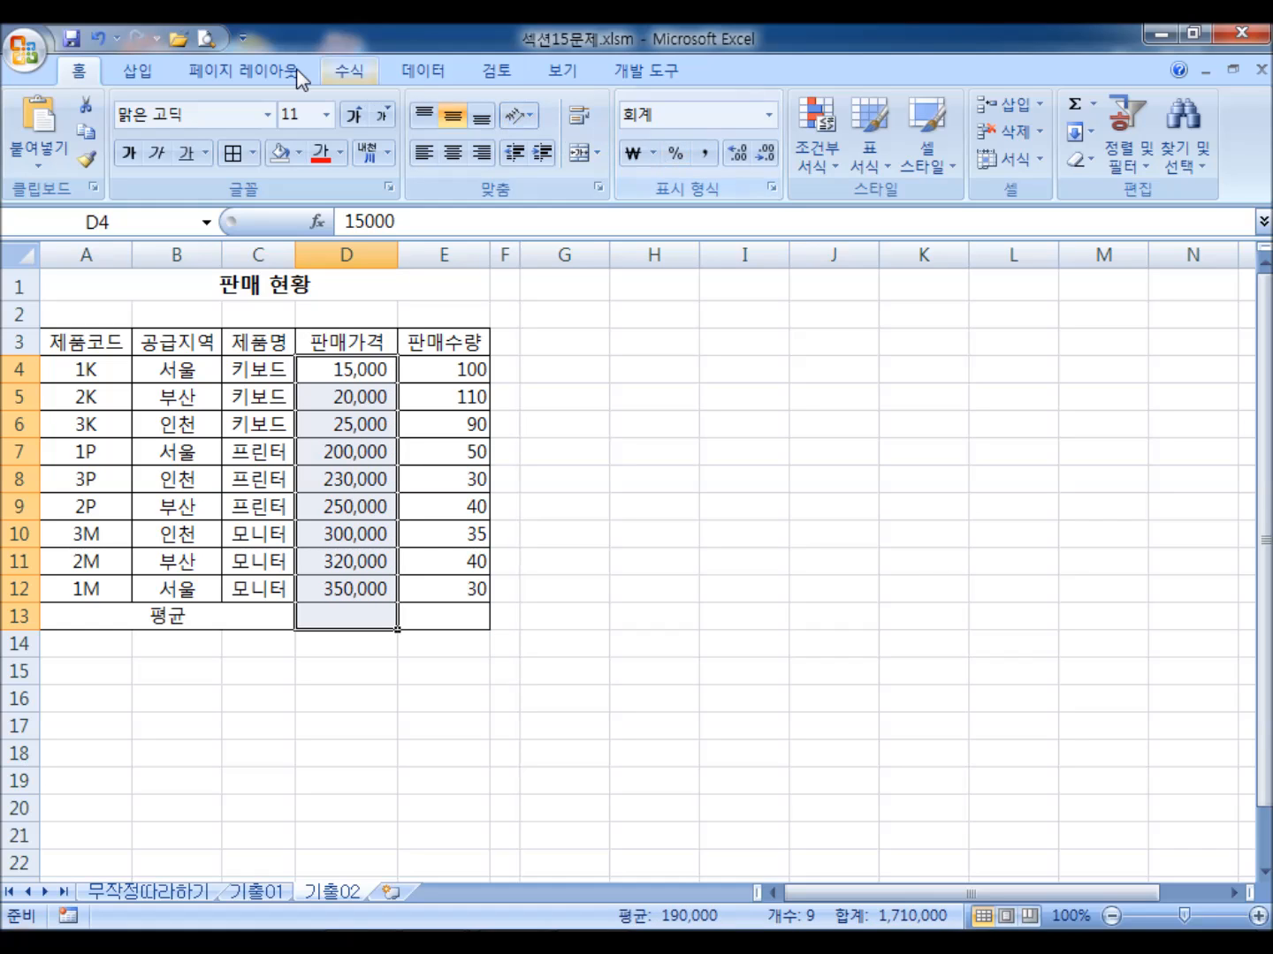
pyautogui.click(94, 38)
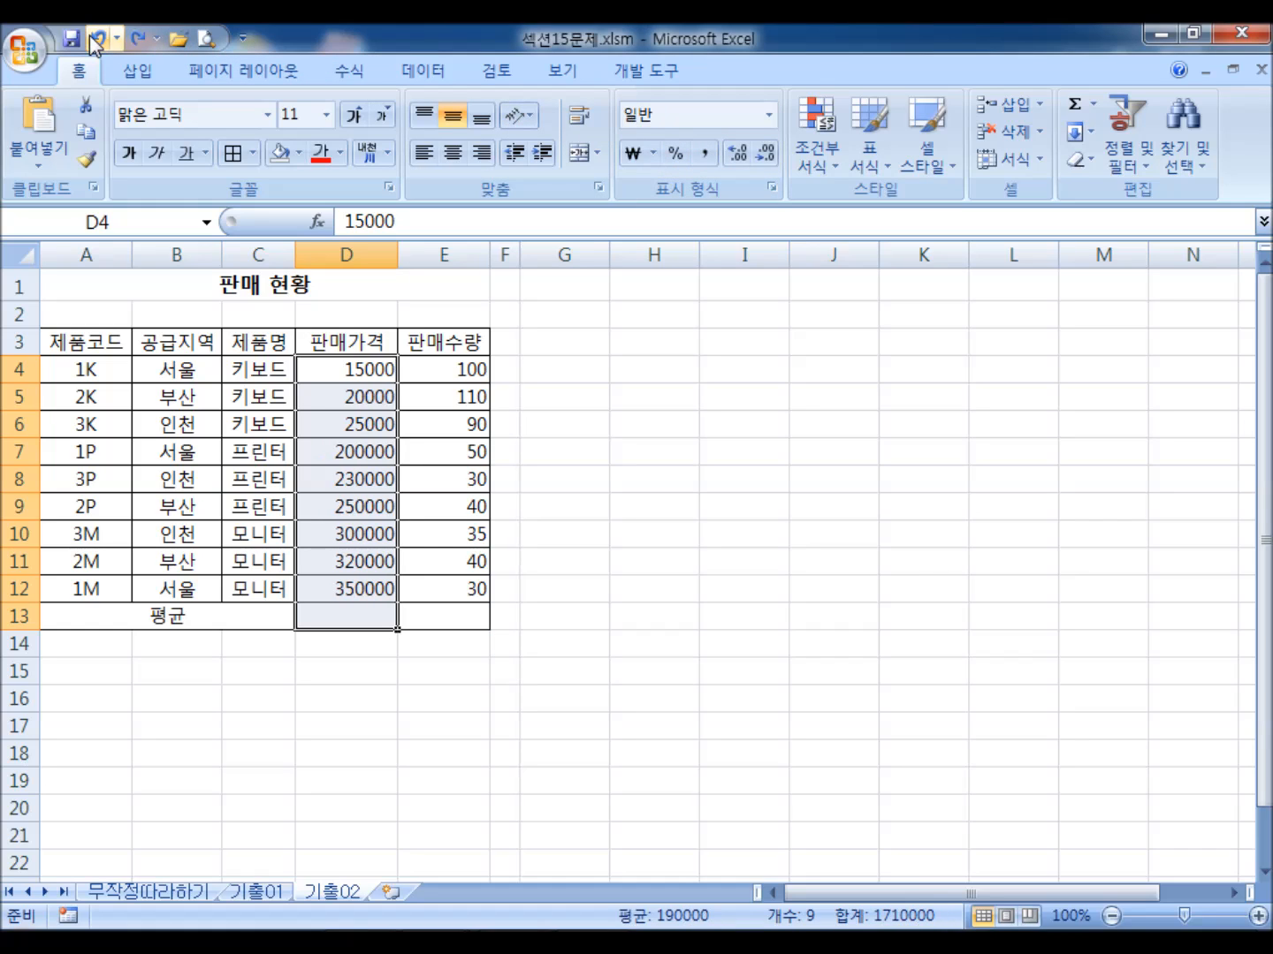
pyautogui.click(844, 352)
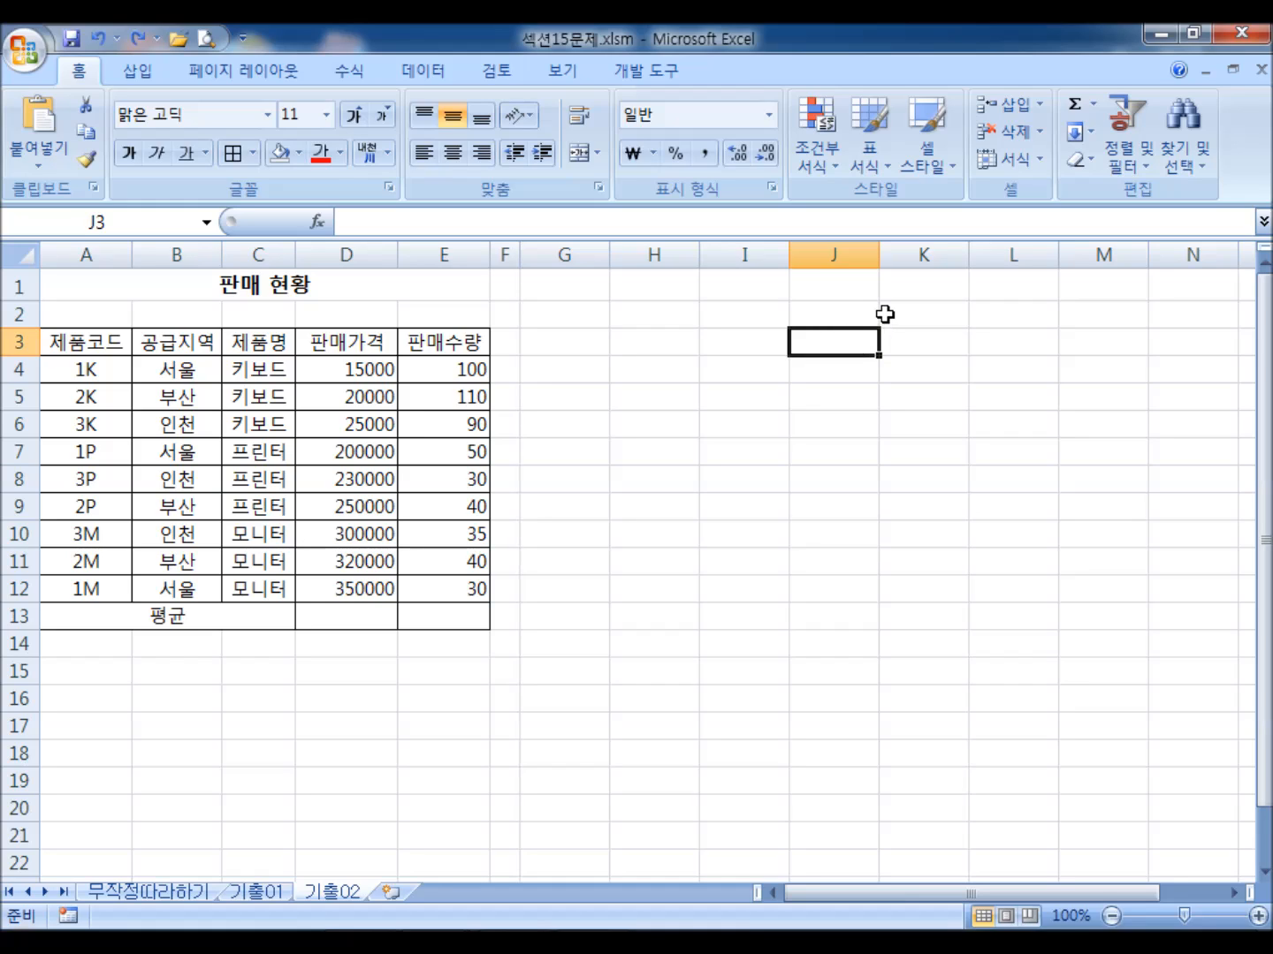
# - Review the 판매가격 range D4:D13 and the 평균 cells D13:E13
pyautogui.moveTo(346, 363); pyautogui.dragTo(315, 618)
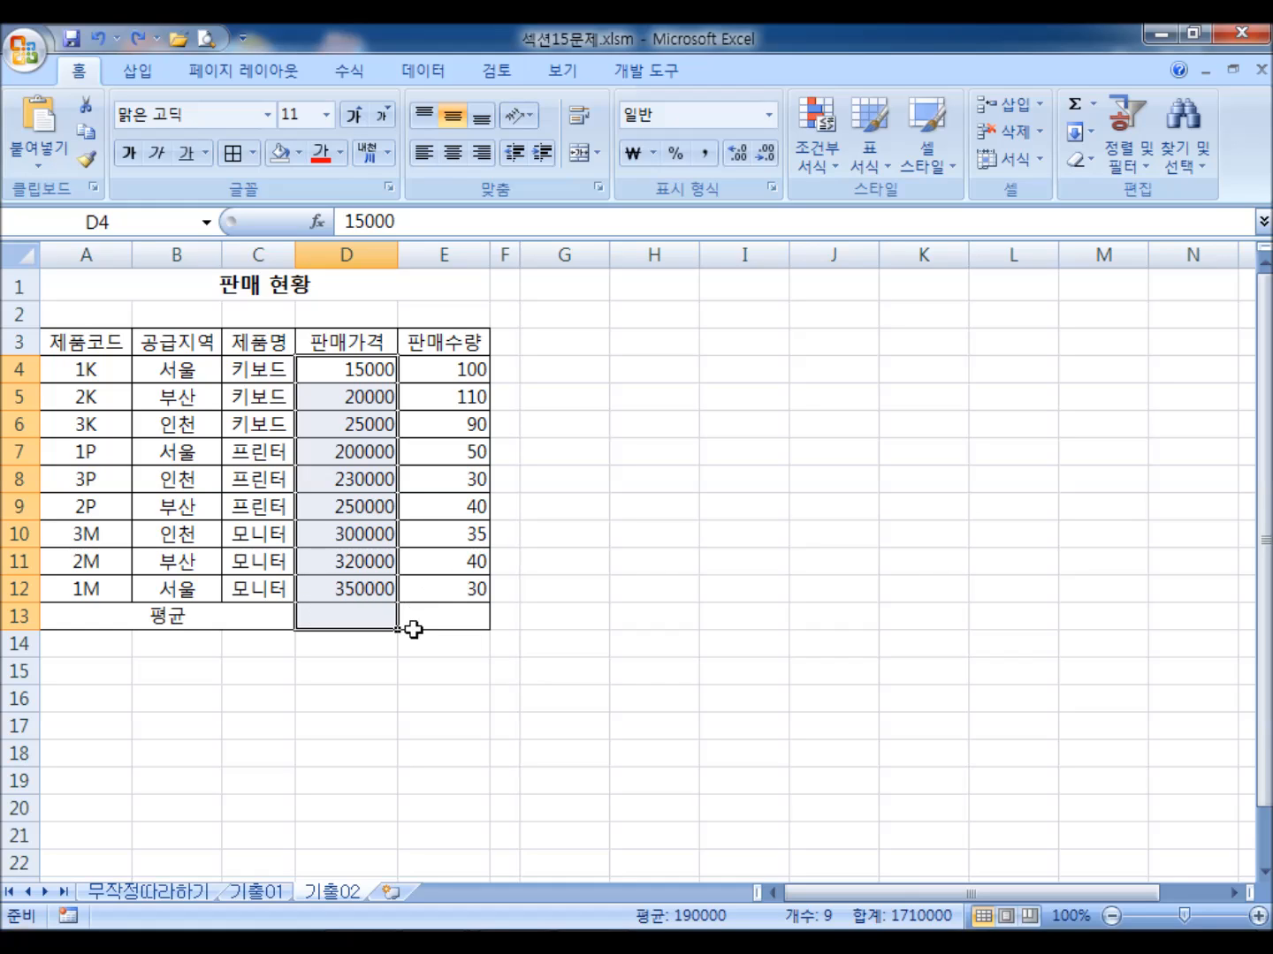
pyautogui.moveTo(337, 624); pyautogui.dragTo(421, 616)
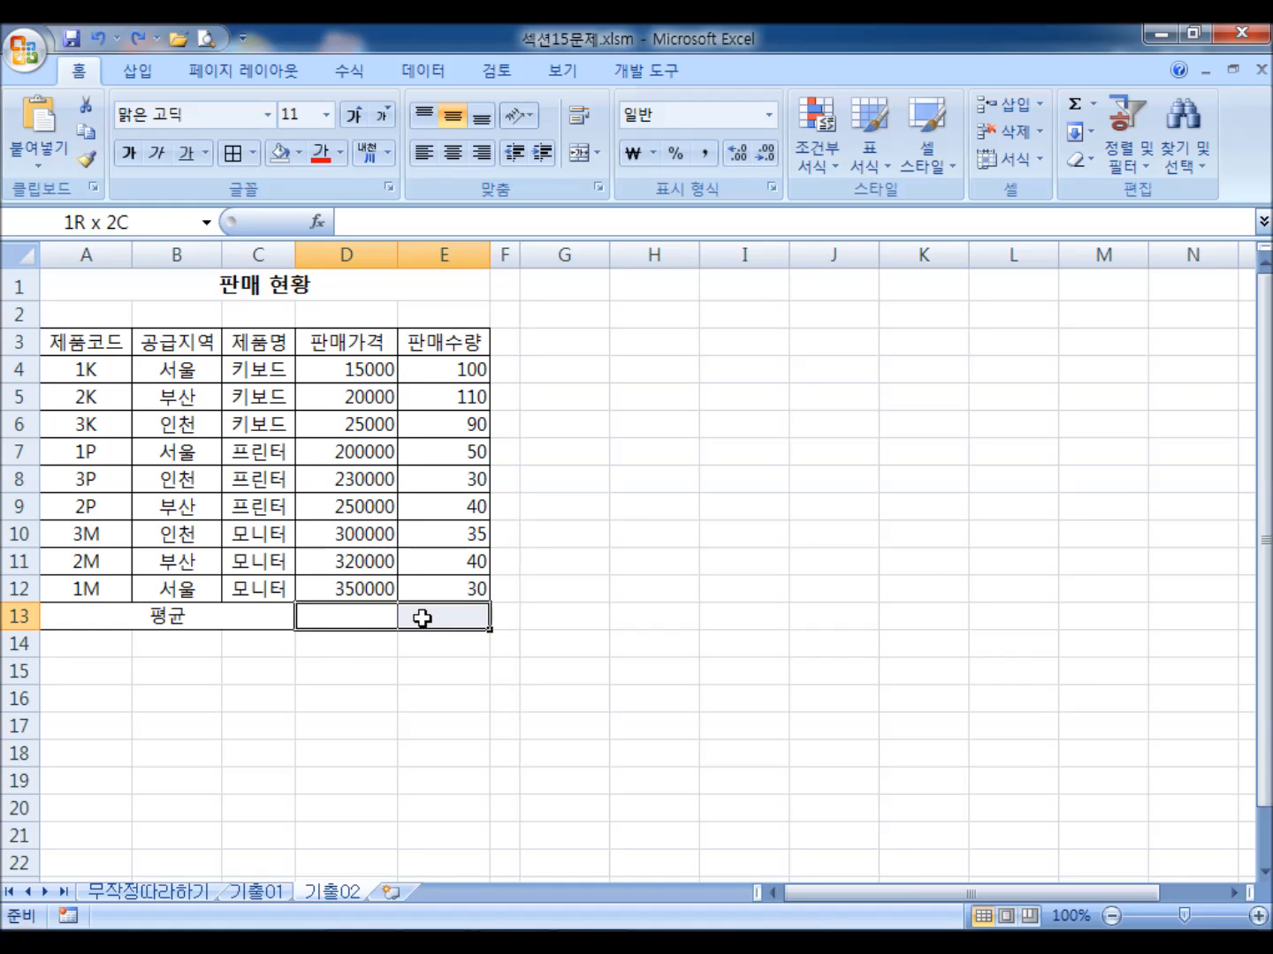
pyautogui.moveTo(421, 617); pyautogui.dragTo(422, 617)
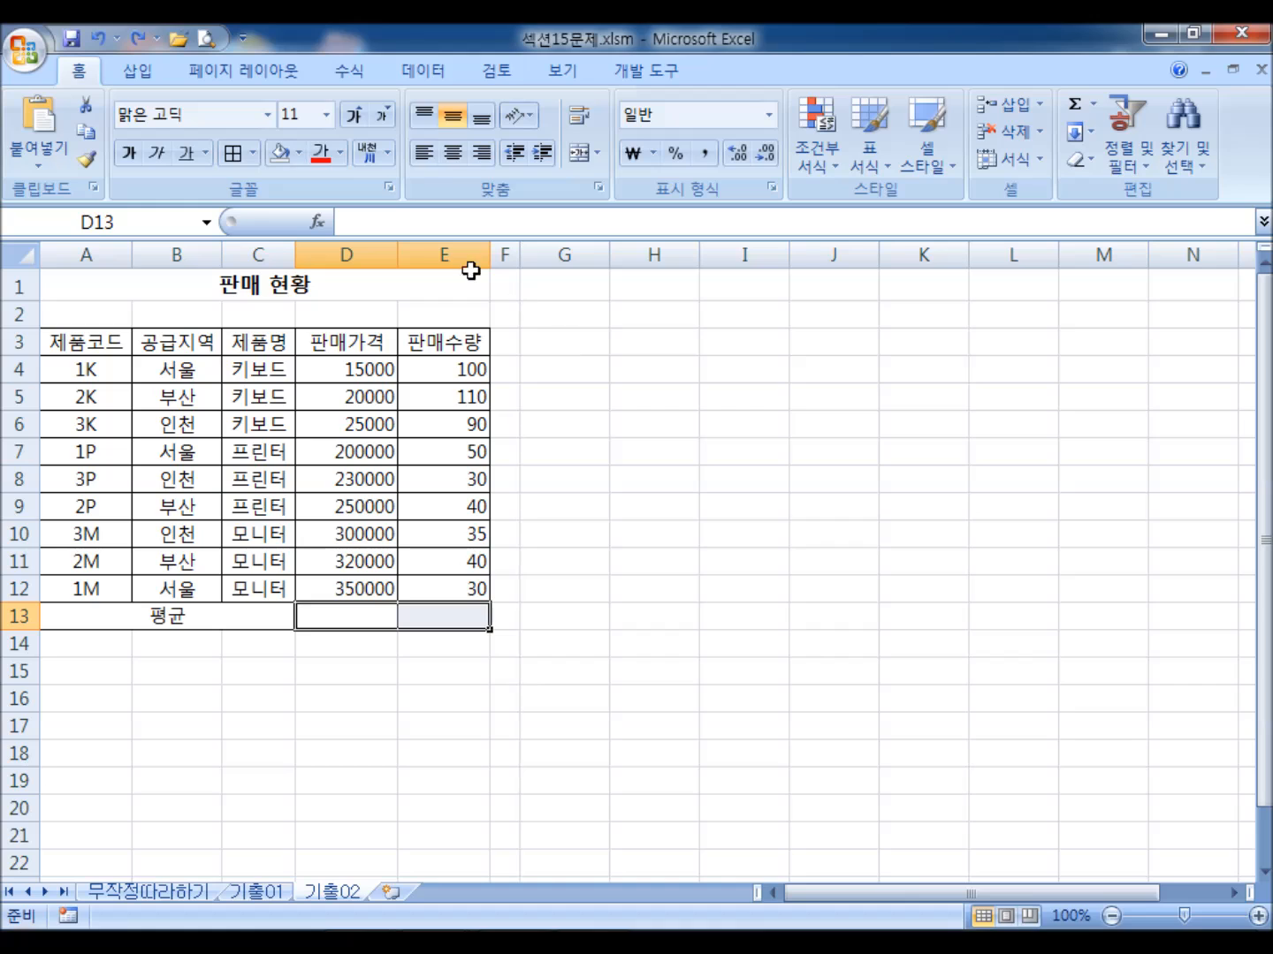
# - Insert a smiley face shape about 1.91 cm wide and 1.16 cm high over cells G3:G4
pyautogui.click(138, 70)
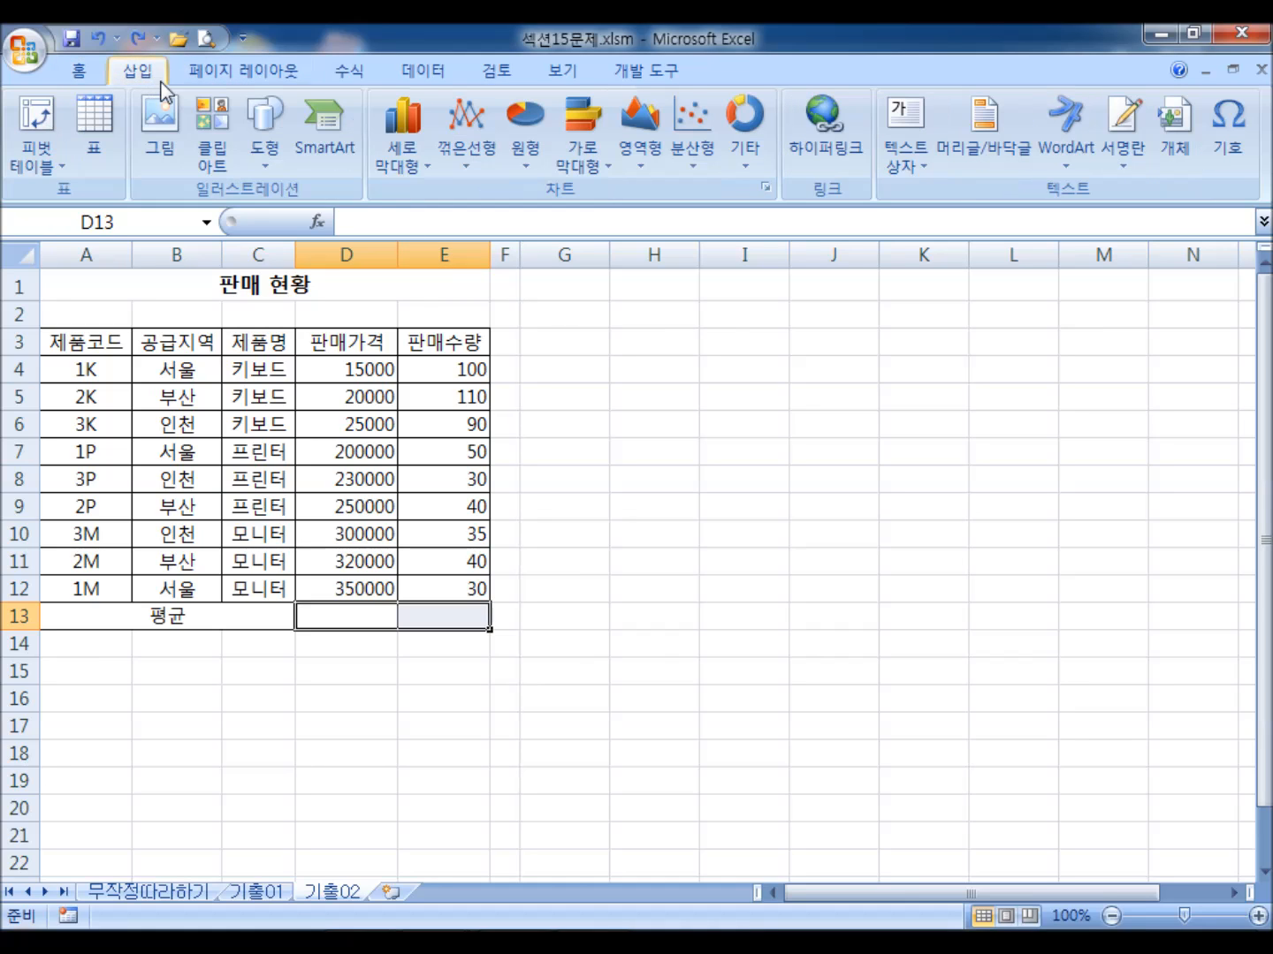
pyautogui.click(267, 144)
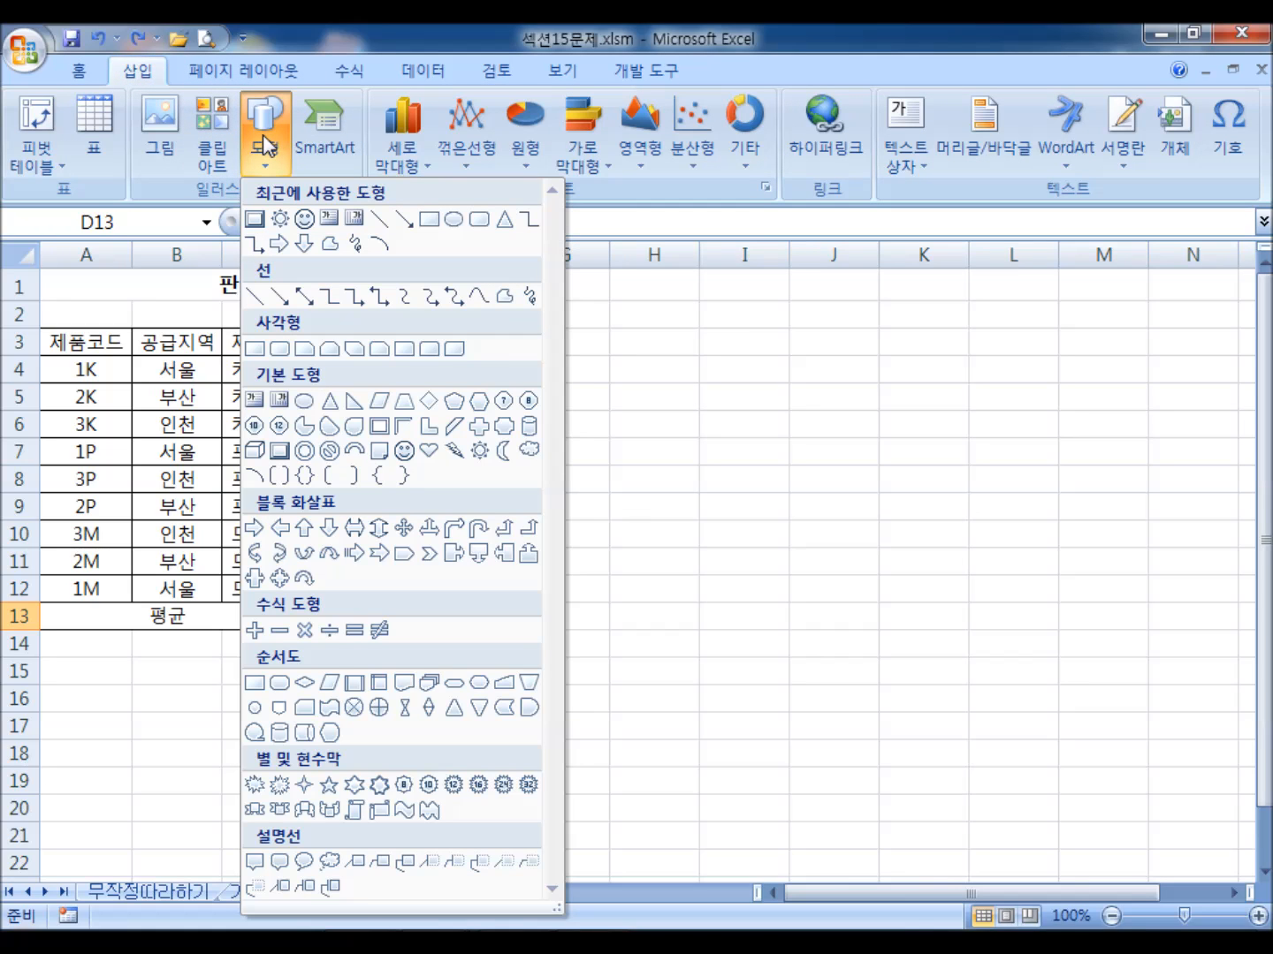
pyautogui.click(403, 452)
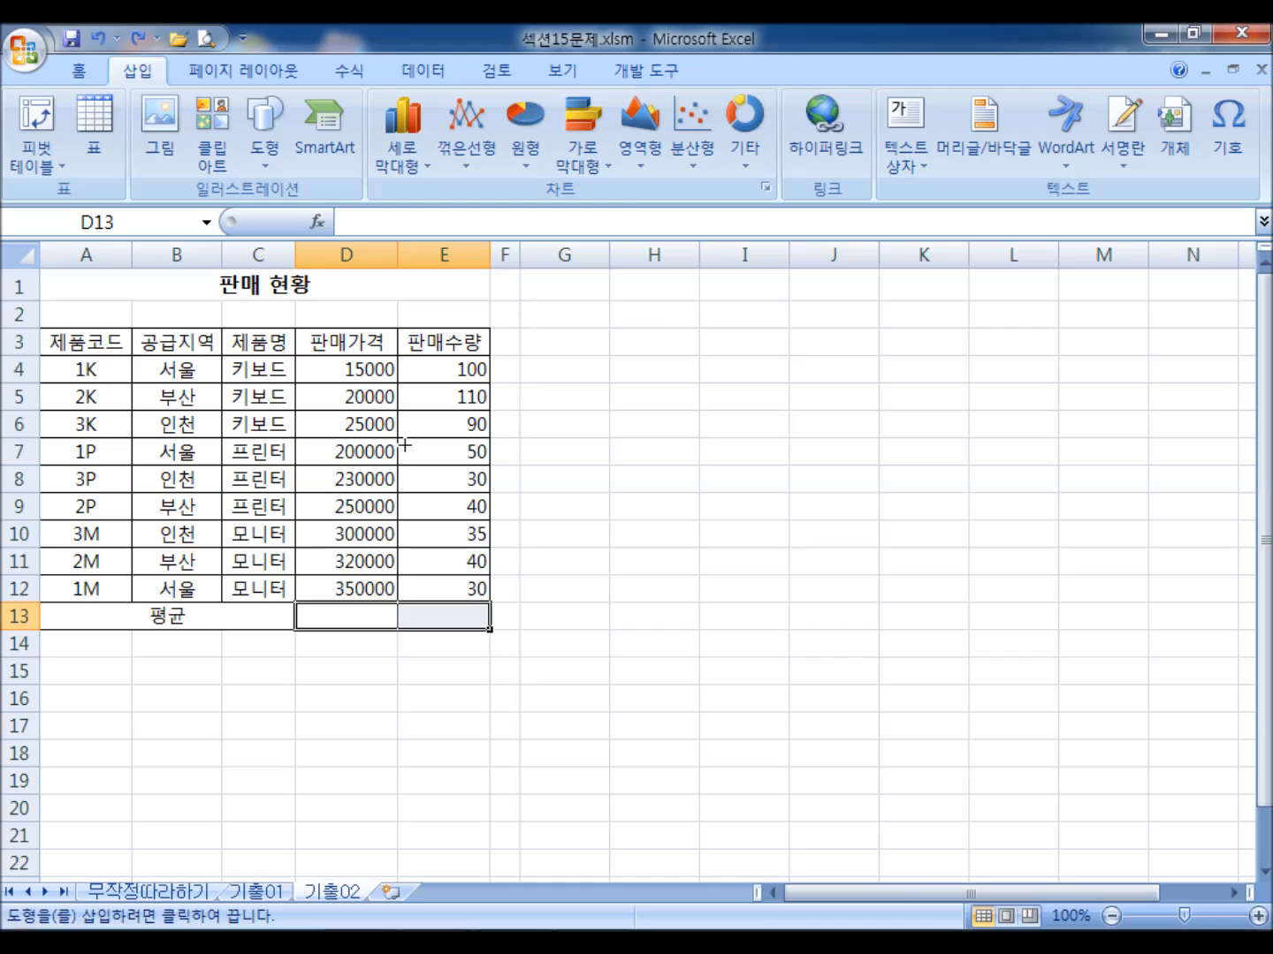
pyautogui.moveTo(518, 334)
pyautogui.mouseDown()
pyautogui.moveTo(577, 364)
pyautogui.moveTo(576, 378)
pyautogui.mouseUp()
pyautogui.click(890, 525)
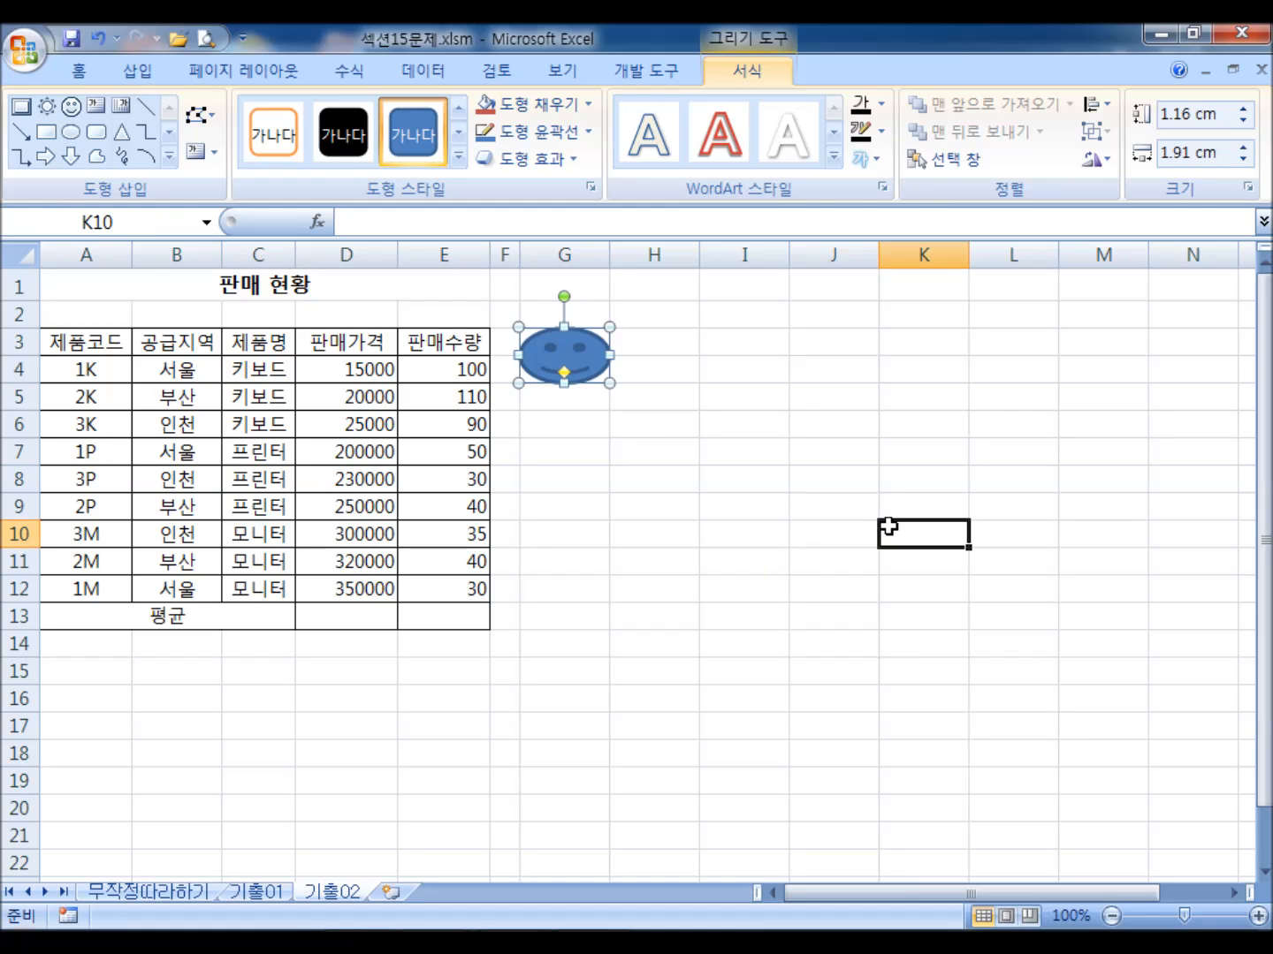
pyautogui.click(570, 361)
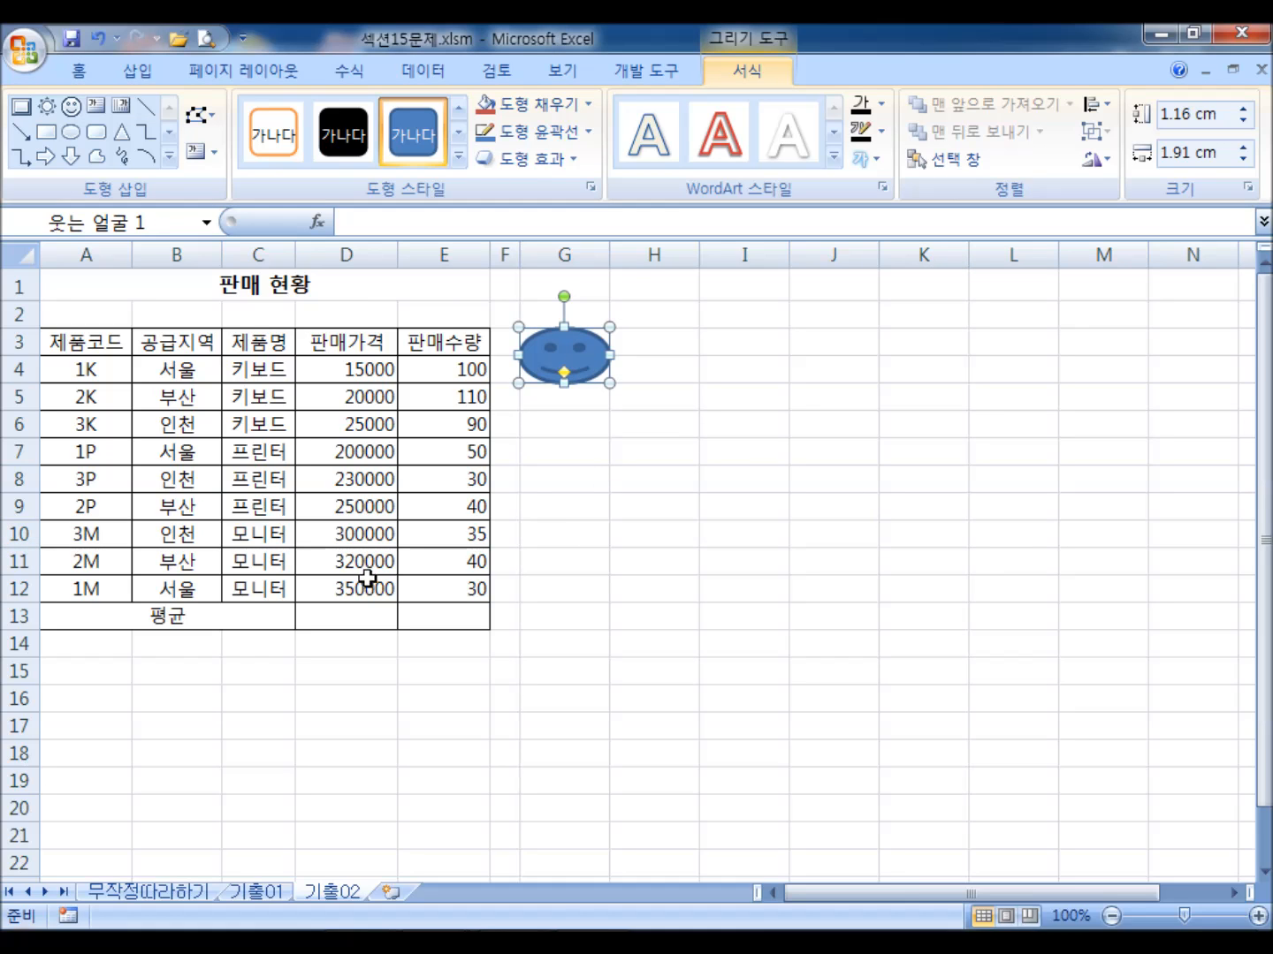
pyautogui.moveTo(329, 610); pyautogui.dragTo(432, 609)
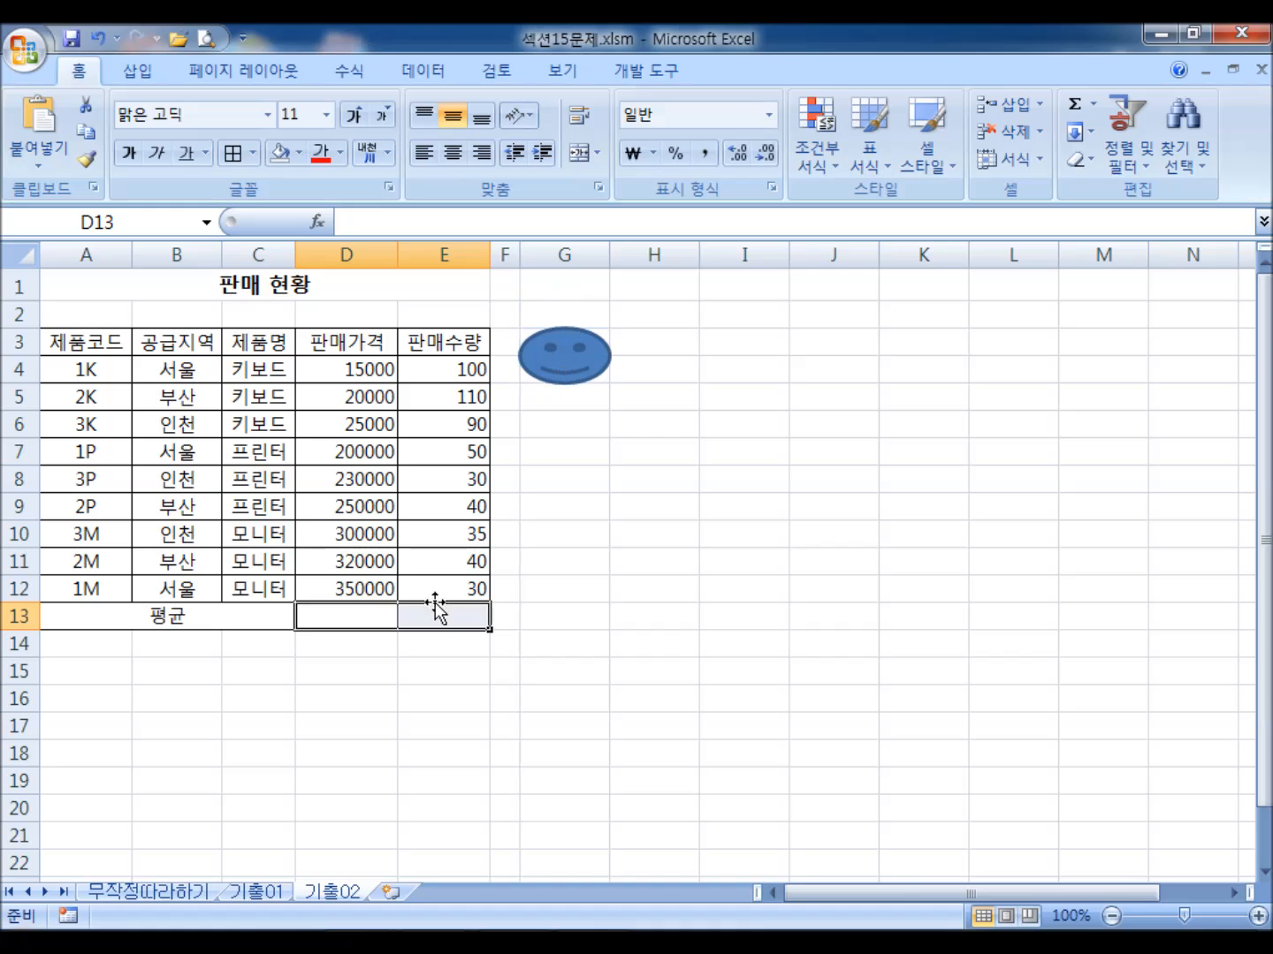
pyautogui.click(655, 446)
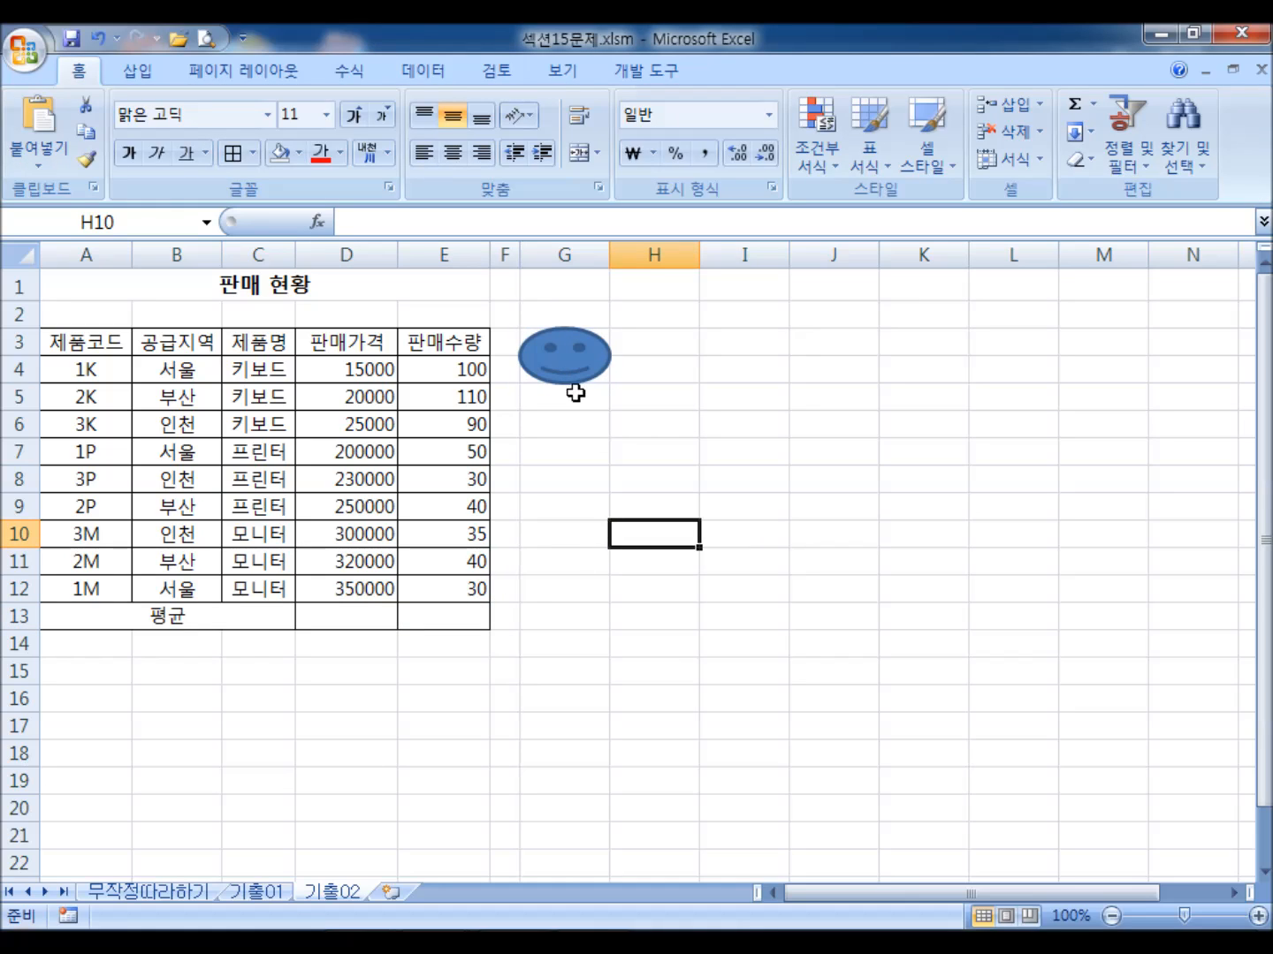
pyautogui.scroll(-1, 572, 359)
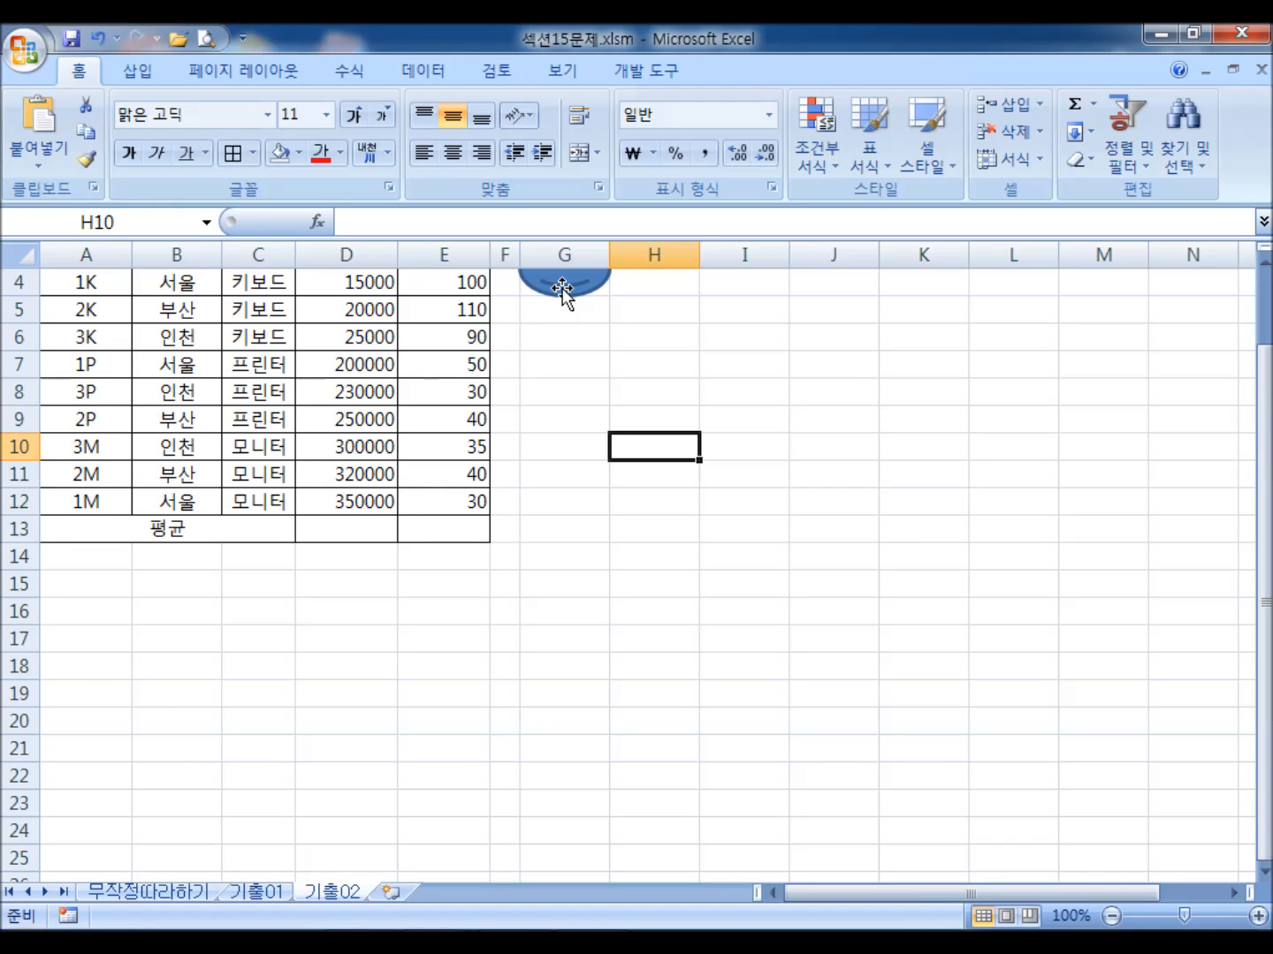
pyautogui.scroll(1, 561, 289)
# - Assign a macro named 평균 to the smiley face shape, creating it as new code
pyautogui.click(557, 345)
pyautogui.rightClick(553, 341)
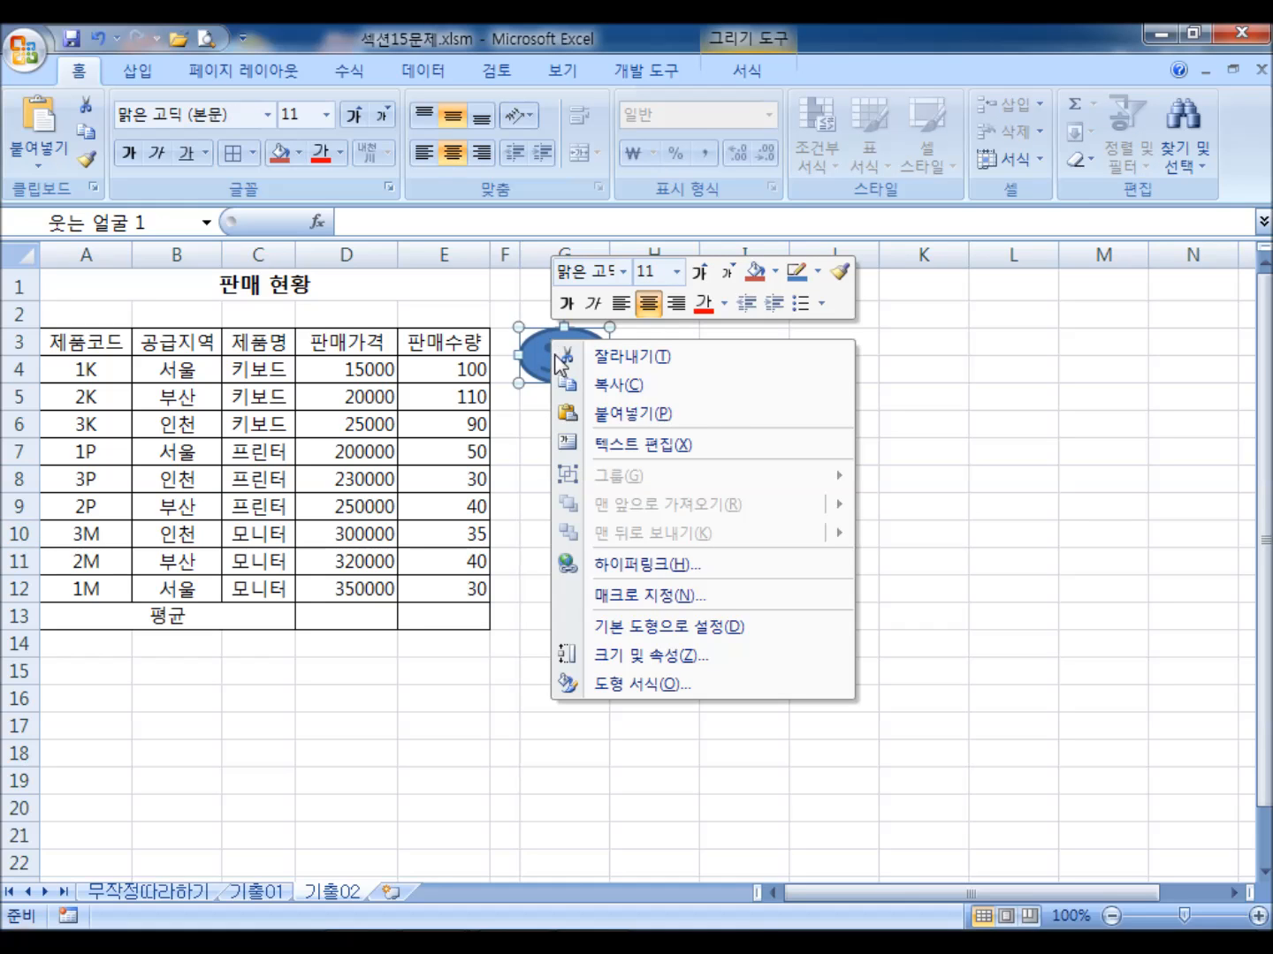
pyautogui.click(609, 593)
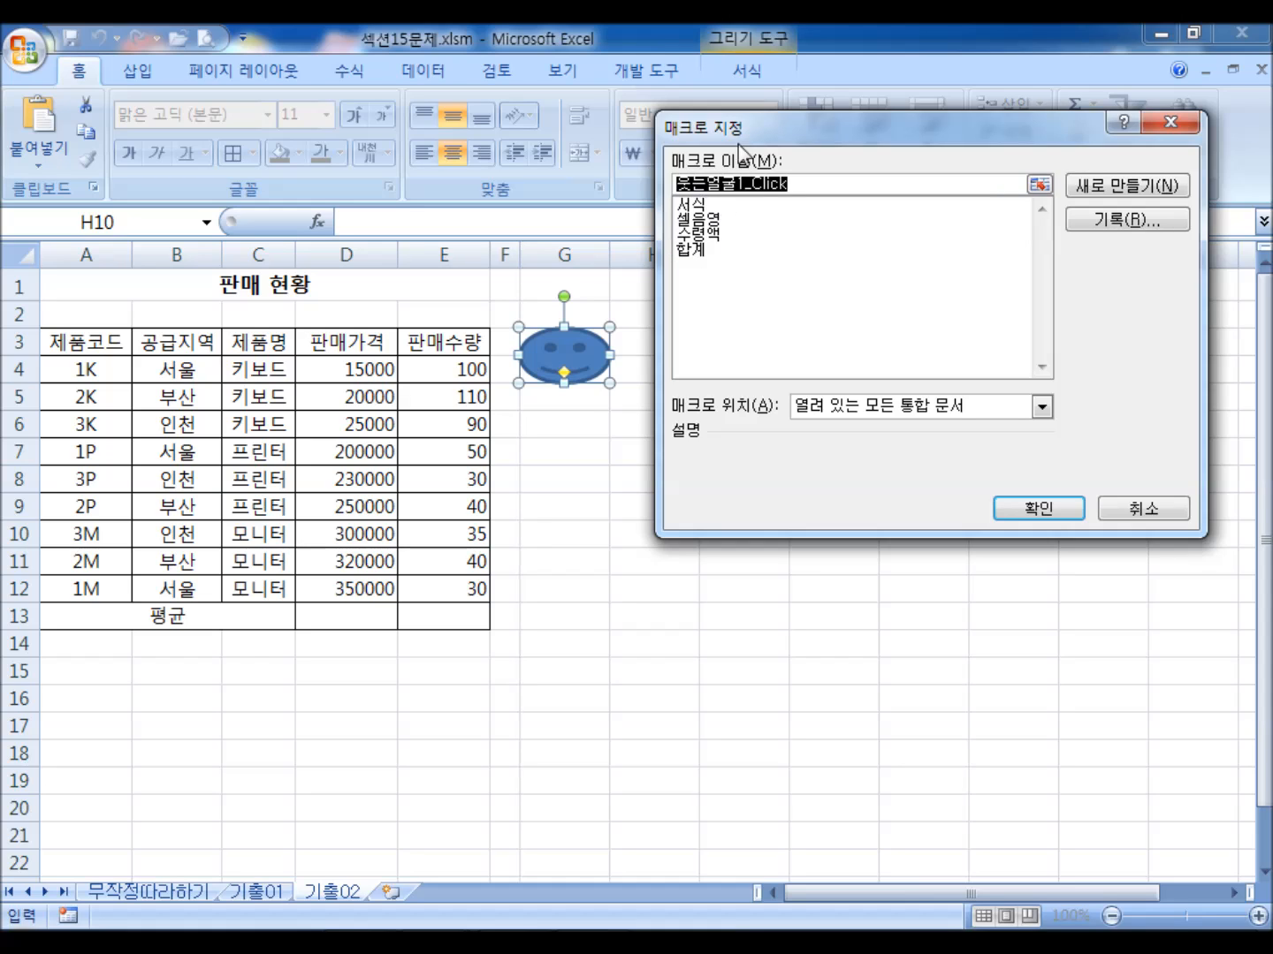
pyautogui.moveTo(736, 128); pyautogui.dragTo(676, 188)
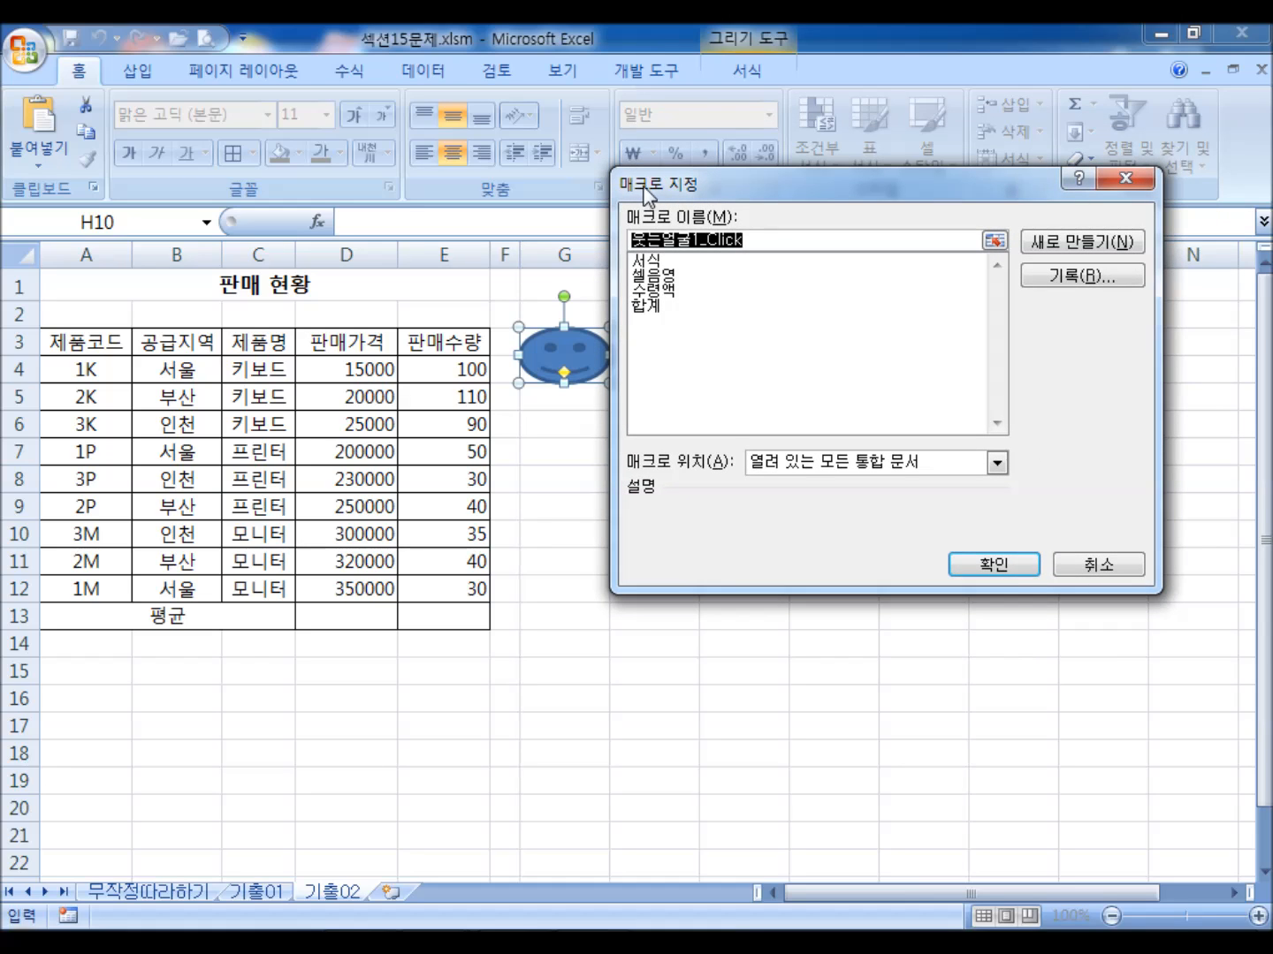
pyautogui.write('서')
pyautogui.write('균')
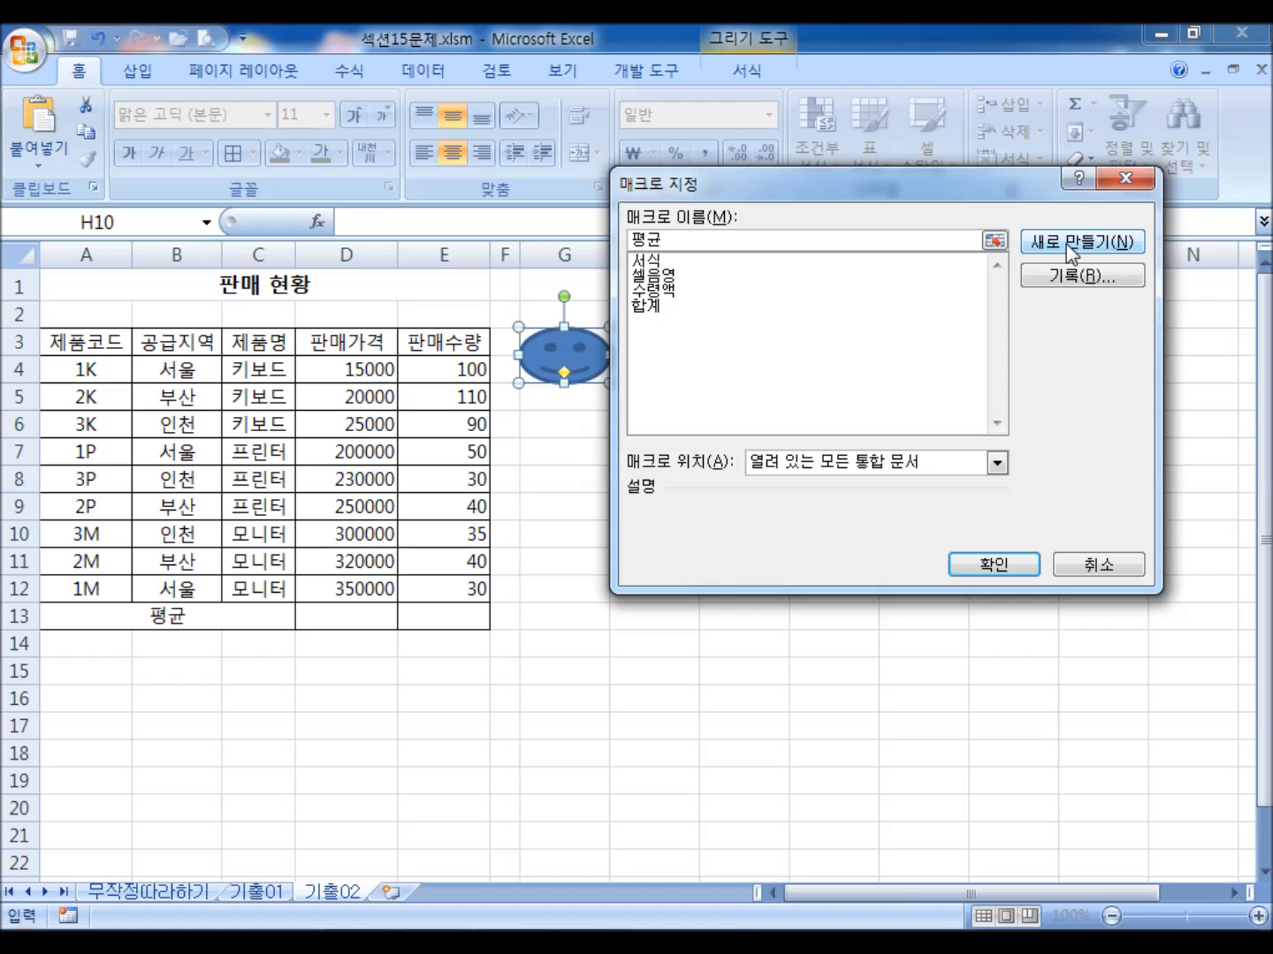
pyautogui.click(1066, 244)
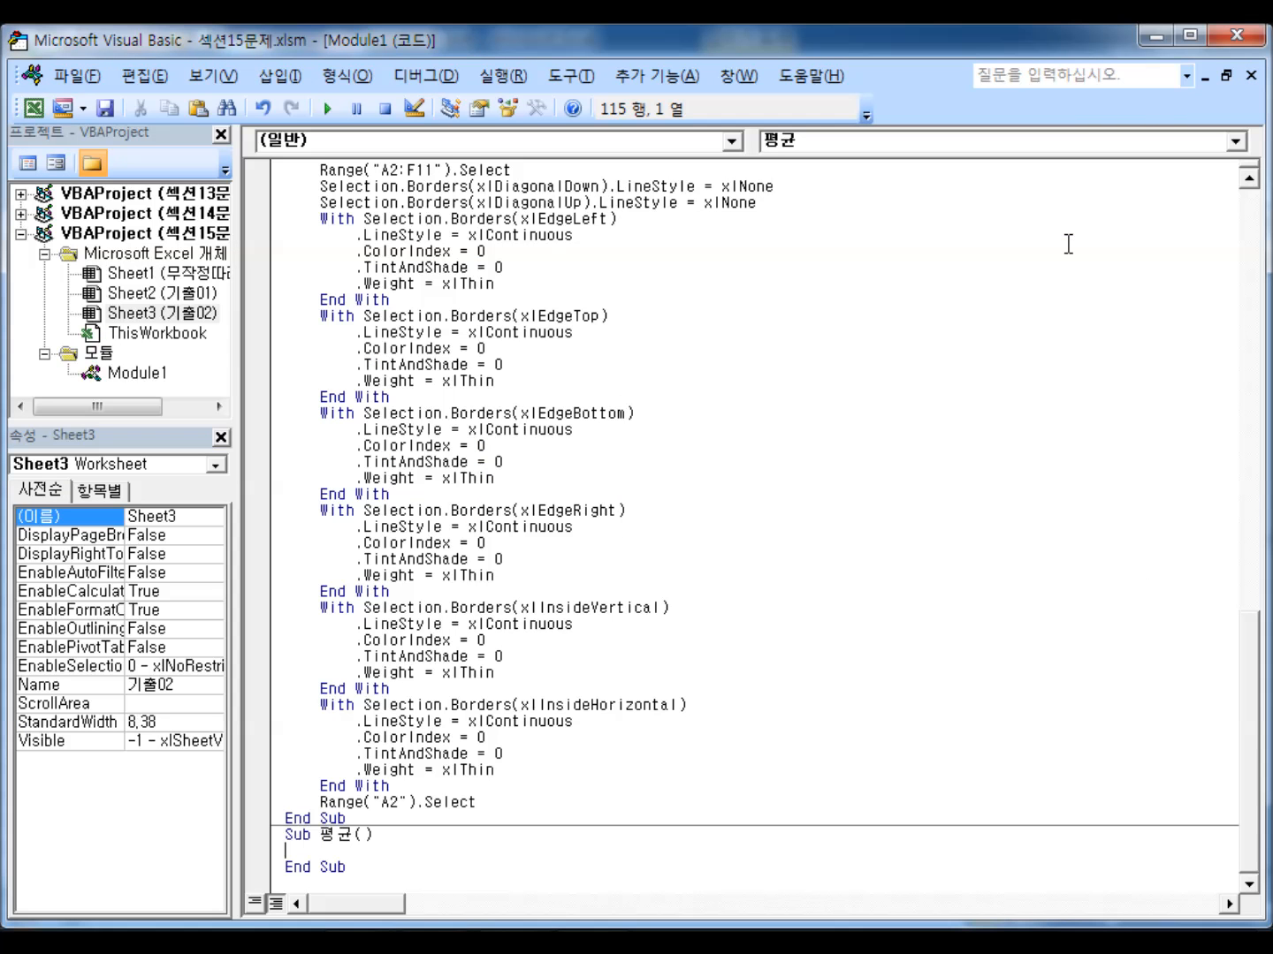
# - Look through the Module1 code of the 서식, 수령액 and 평균 macros and close the Visual Basic editor
pyautogui.scroll(4, 629, 496)
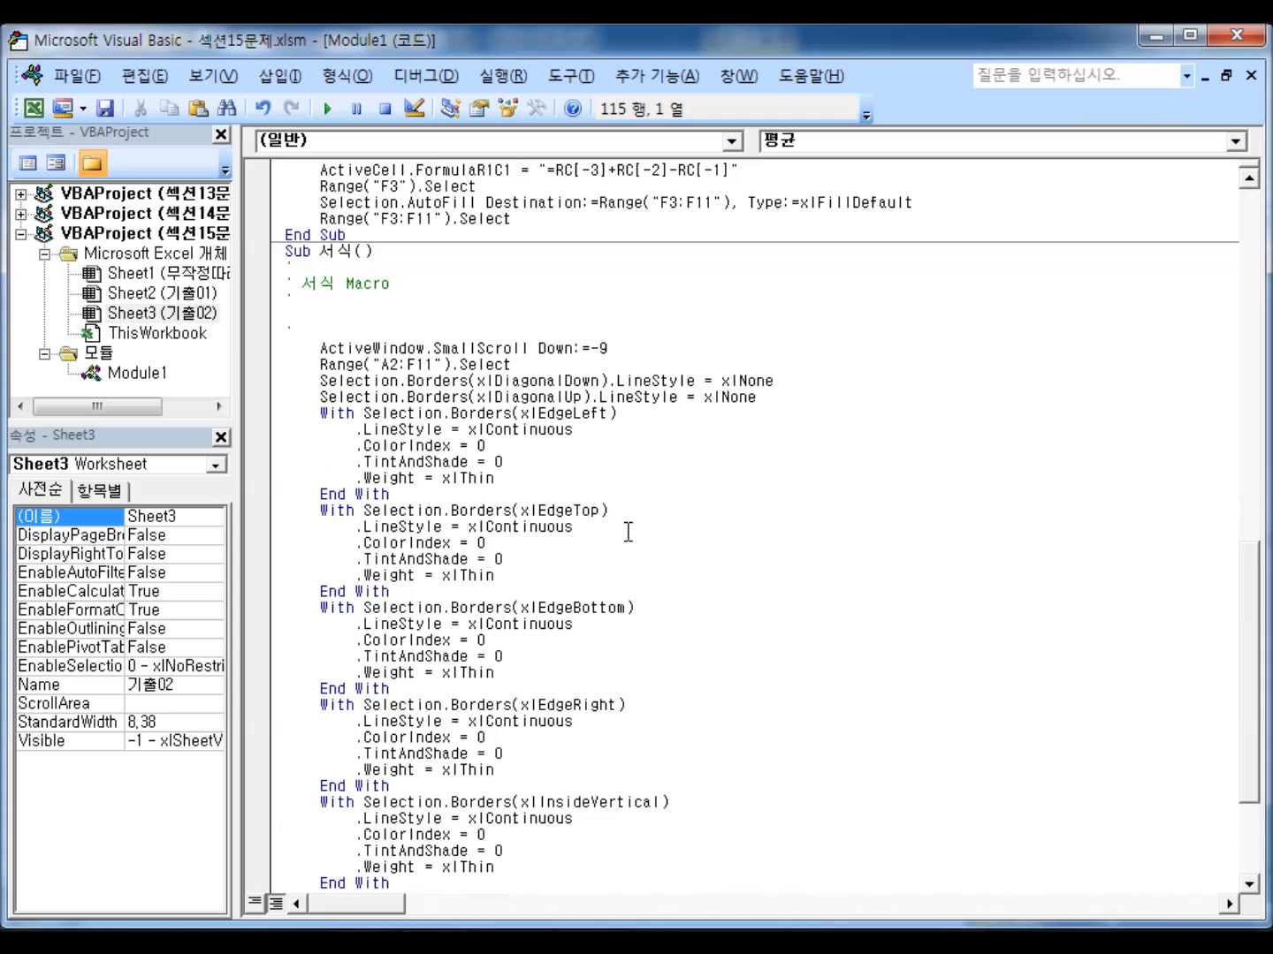
pyautogui.scroll(-2, 631, 538)
pyautogui.scroll(-2, 630, 538)
pyautogui.scroll(11, 633, 539)
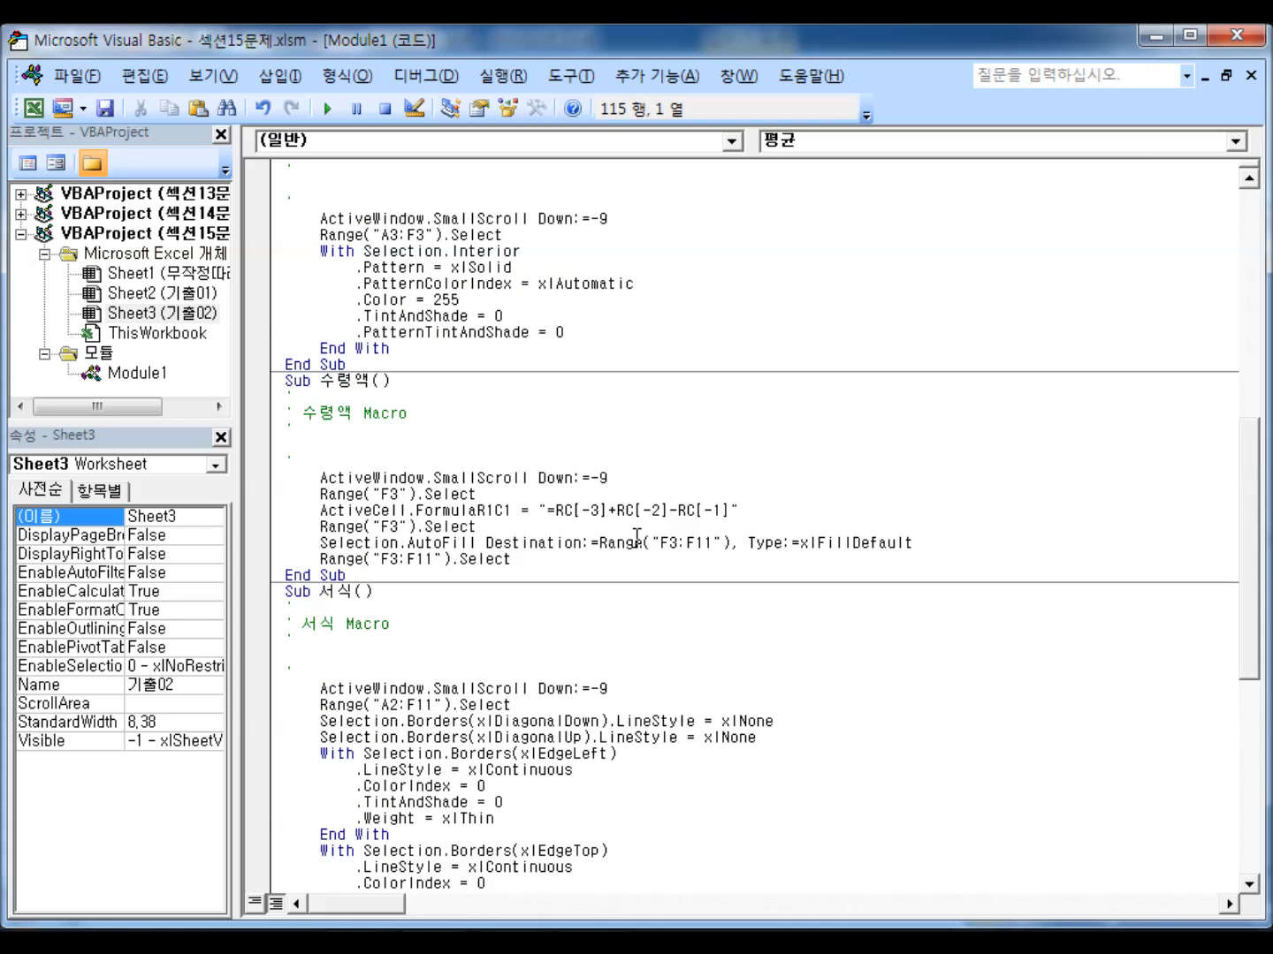
pyautogui.click(1236, 35)
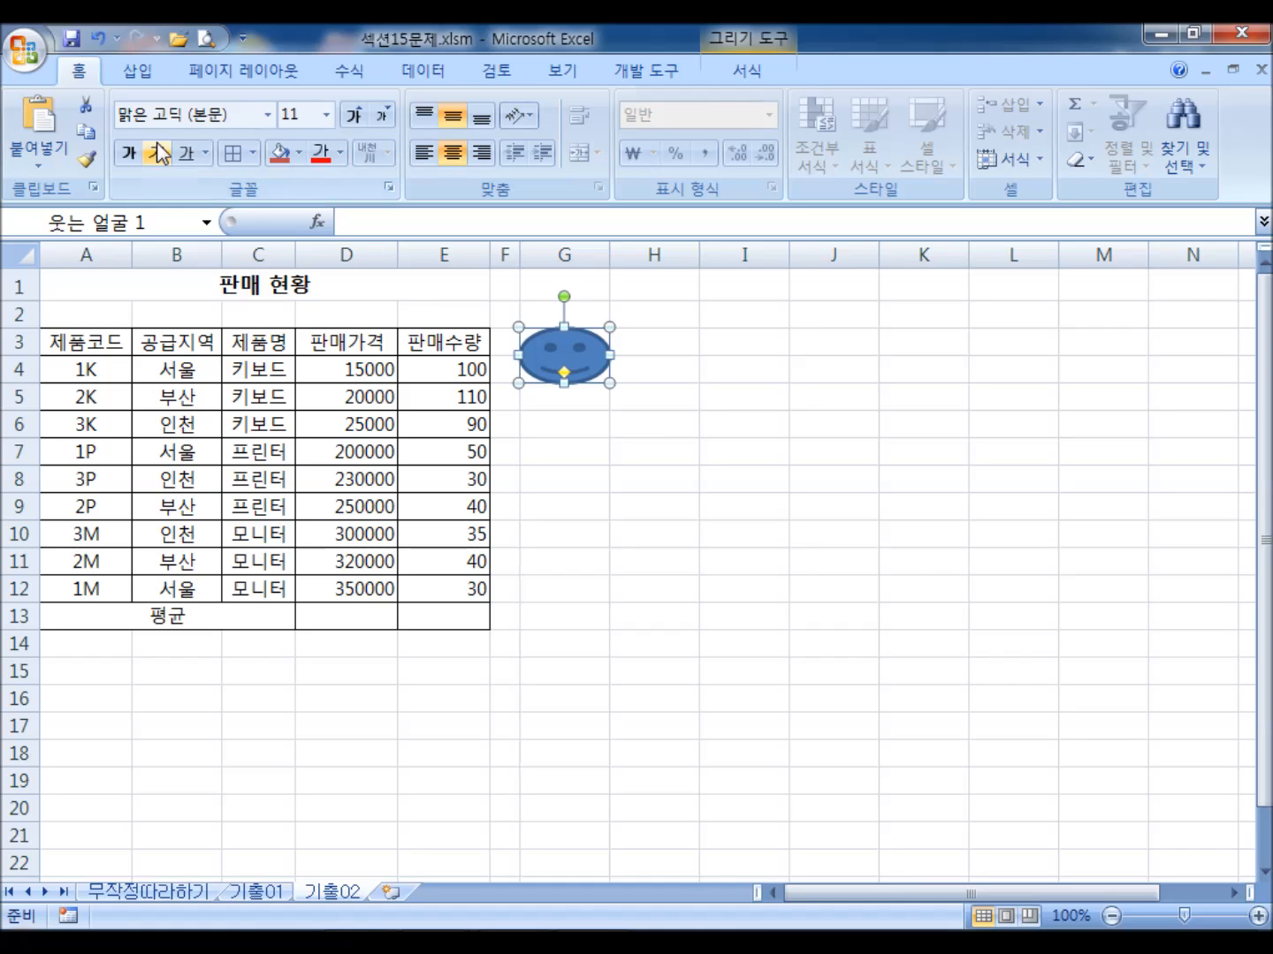
# - Delete the existing 평균 macro from the workbook and confirm the deletion
pyautogui.click(734, 72)
pyautogui.click(672, 79)
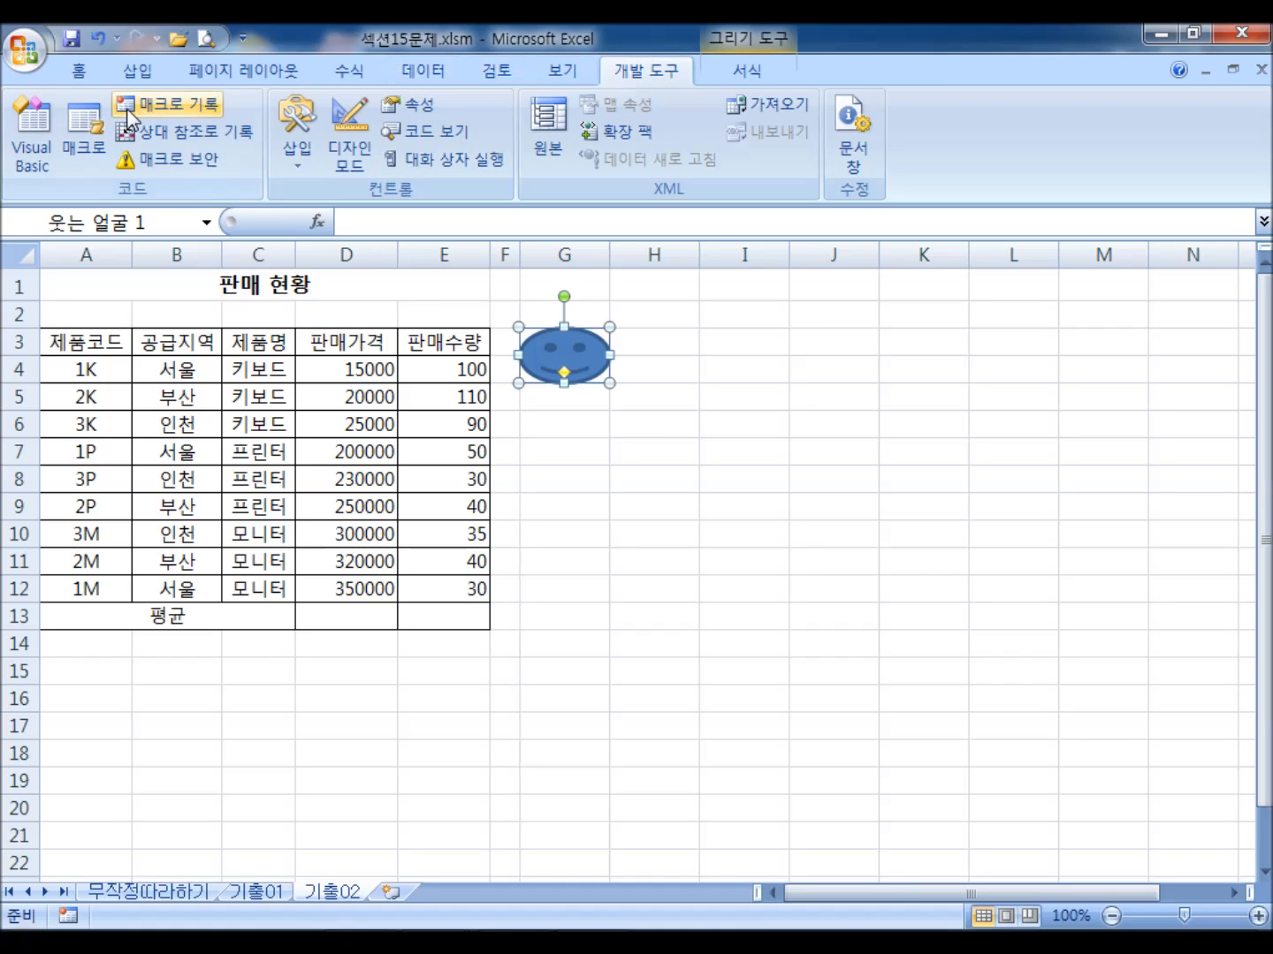
pyautogui.click(84, 128)
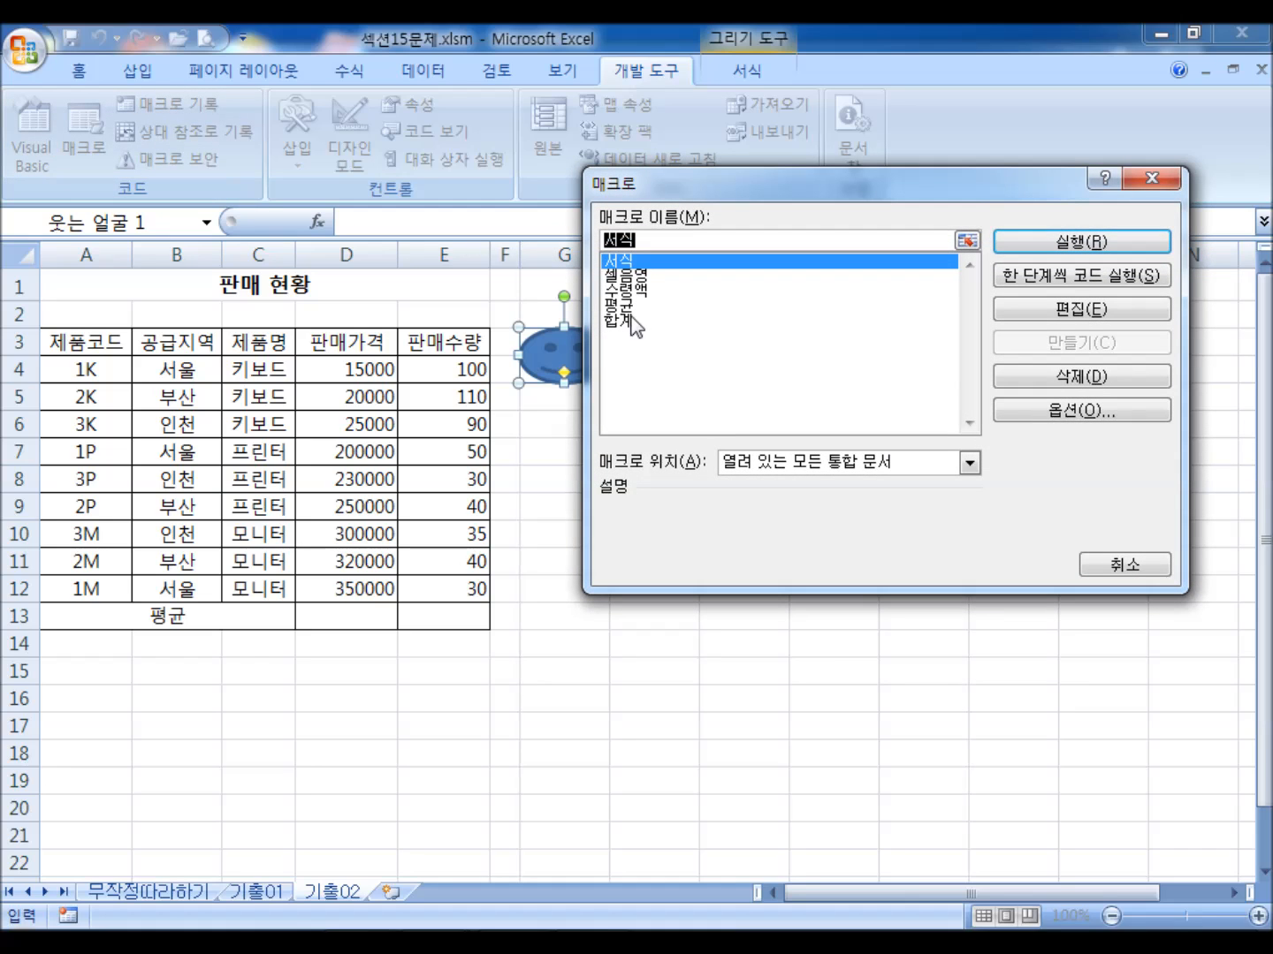
pyautogui.click(628, 305)
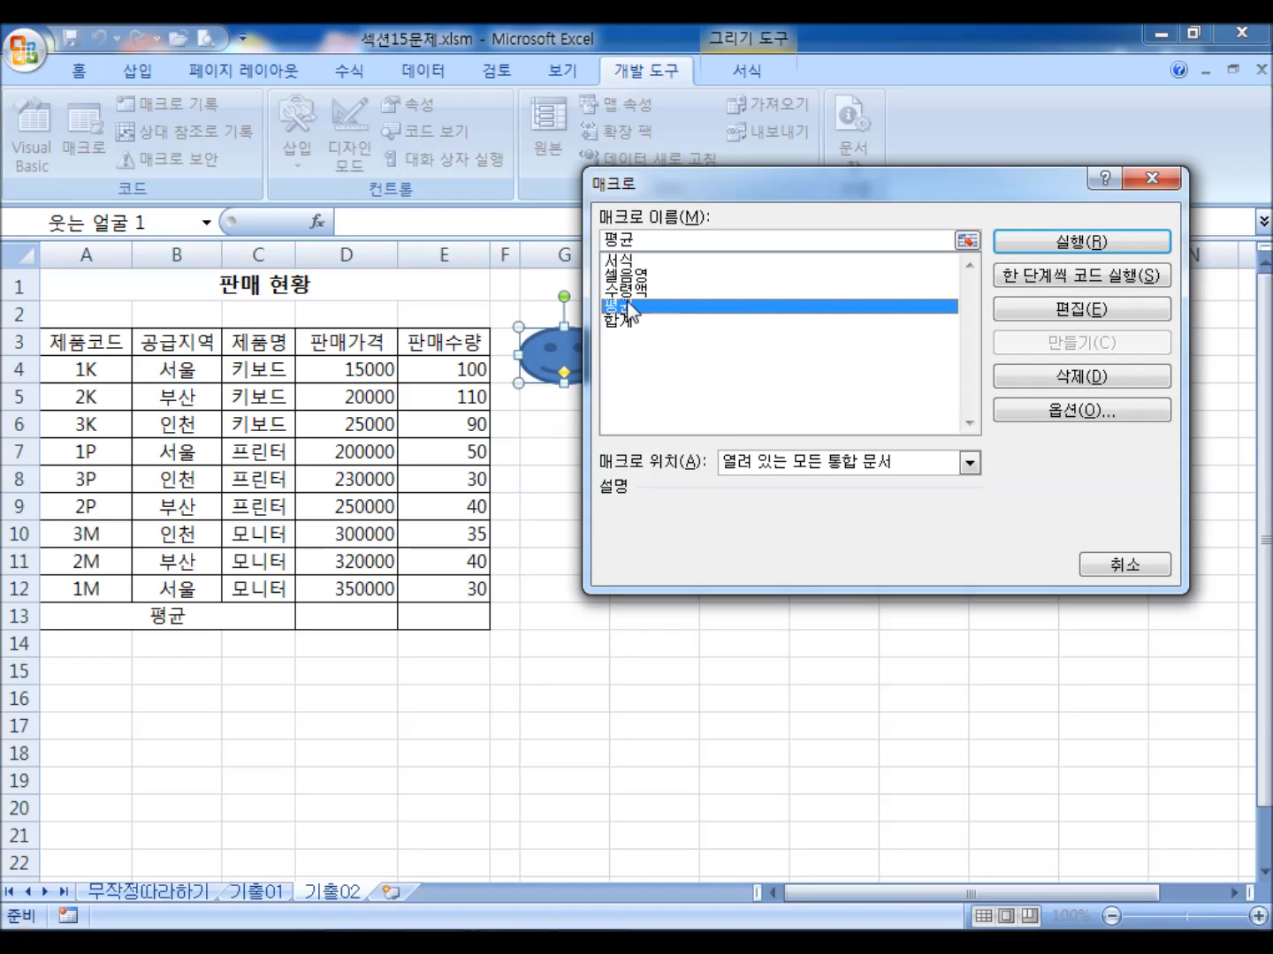
pyautogui.click(1053, 377)
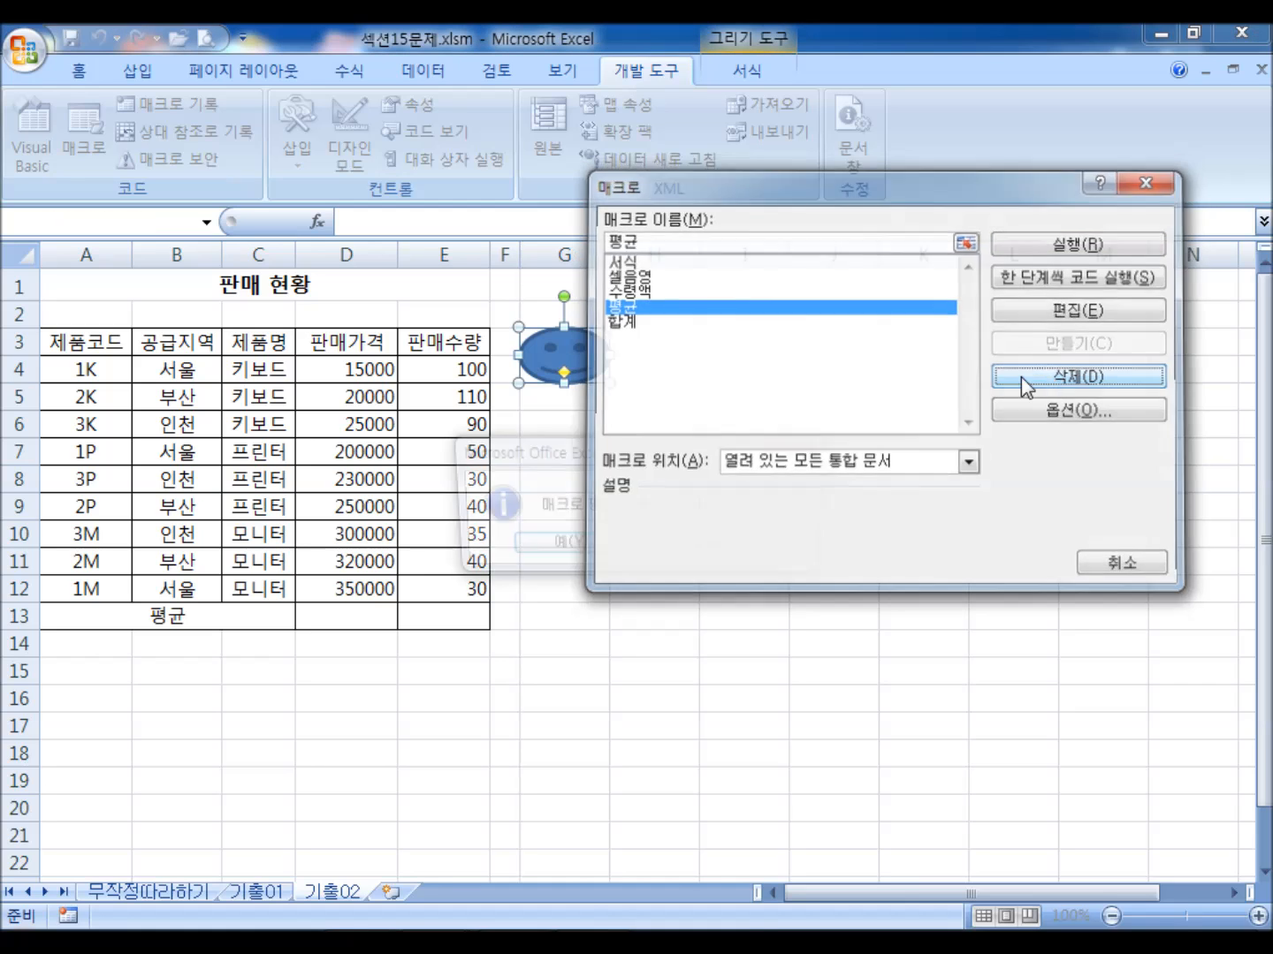
pyautogui.click(573, 548)
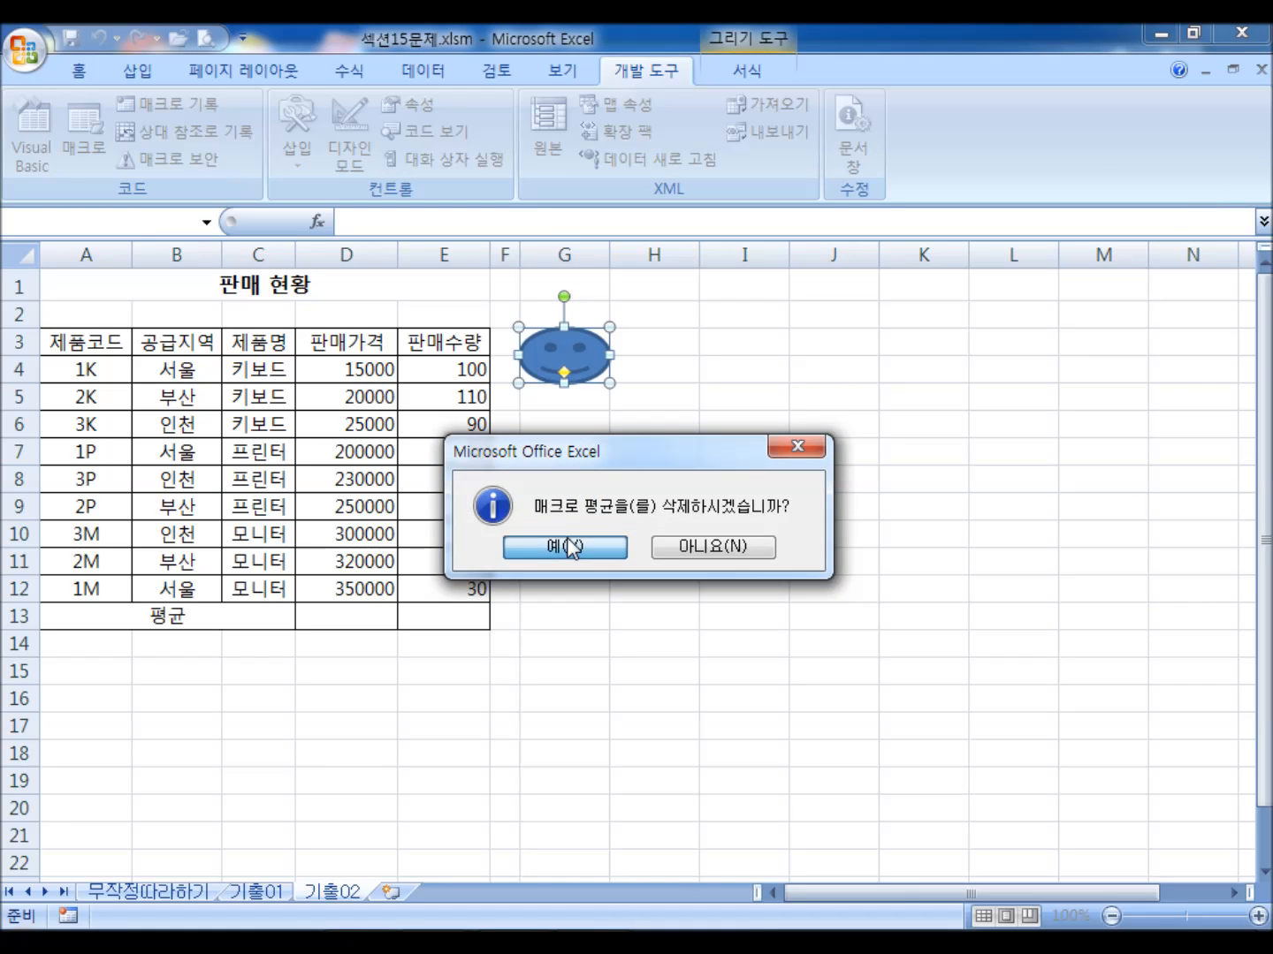
# - Assign a macro named 평균 to the smiley face shape and start recording it in the current workbook
pyautogui.rightClick(576, 357)
pyautogui.click(727, 613)
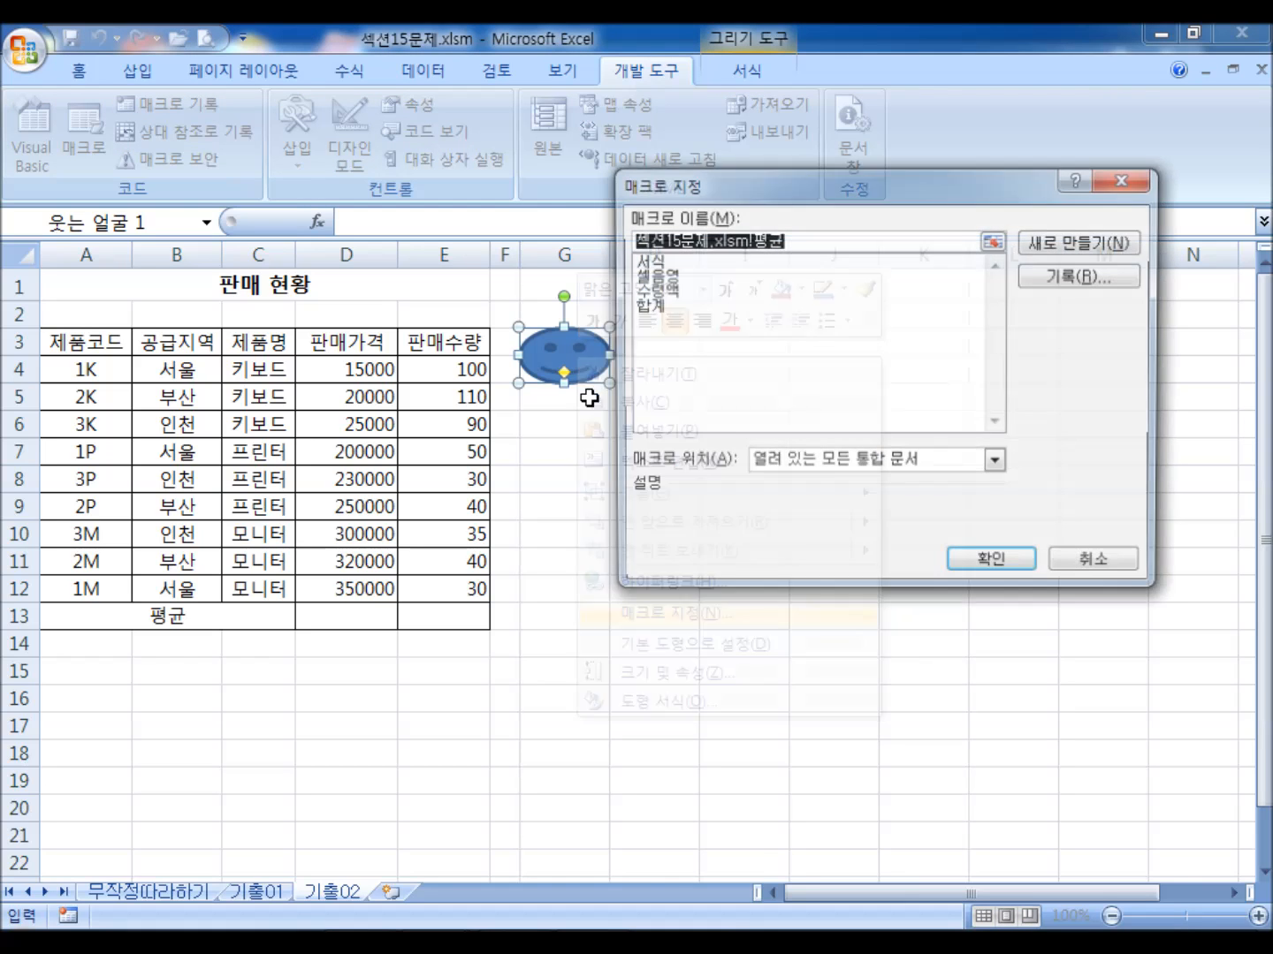
pyautogui.write('평균')
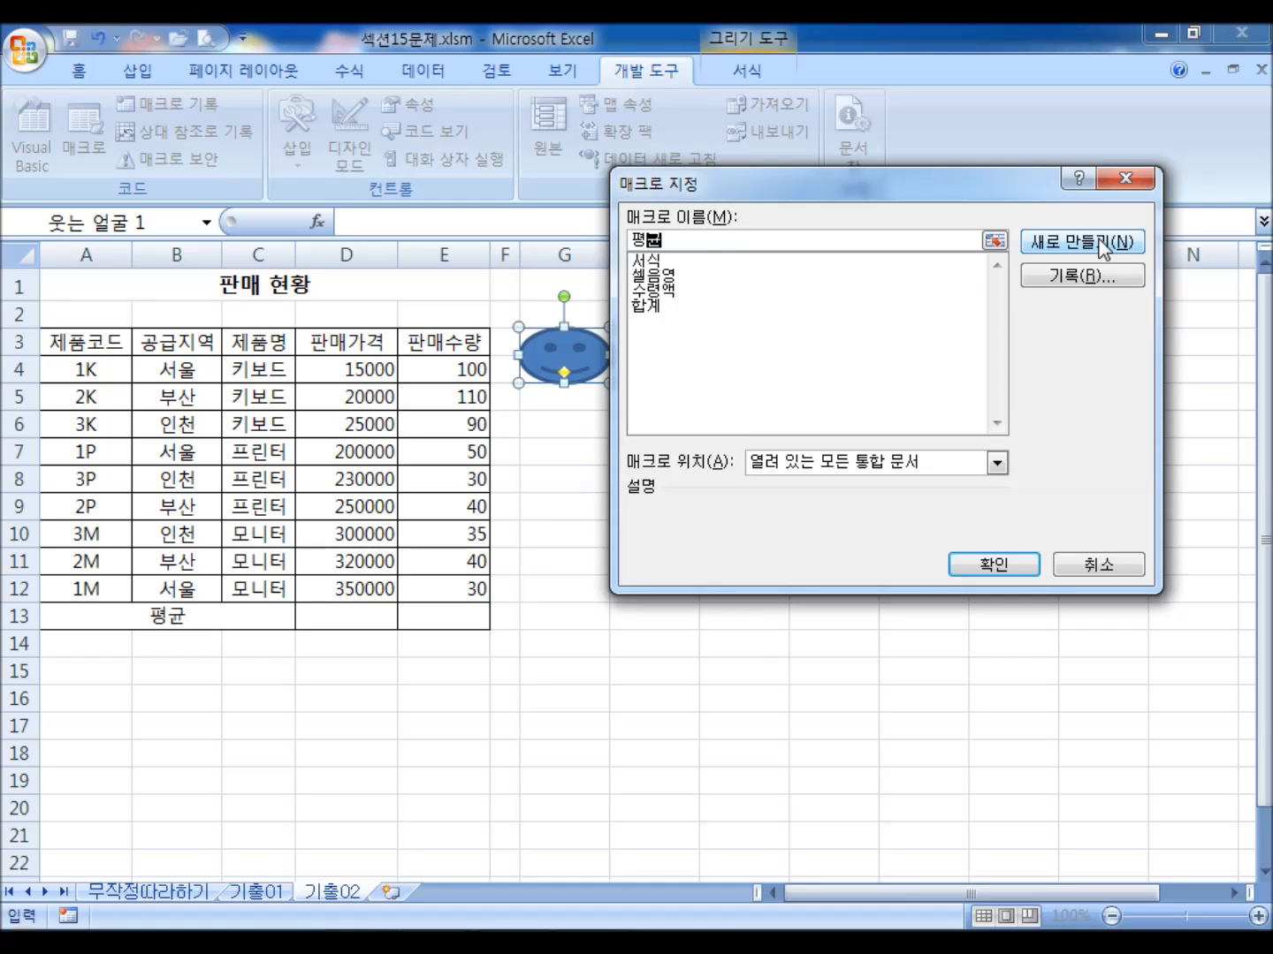
pyautogui.click(1047, 274)
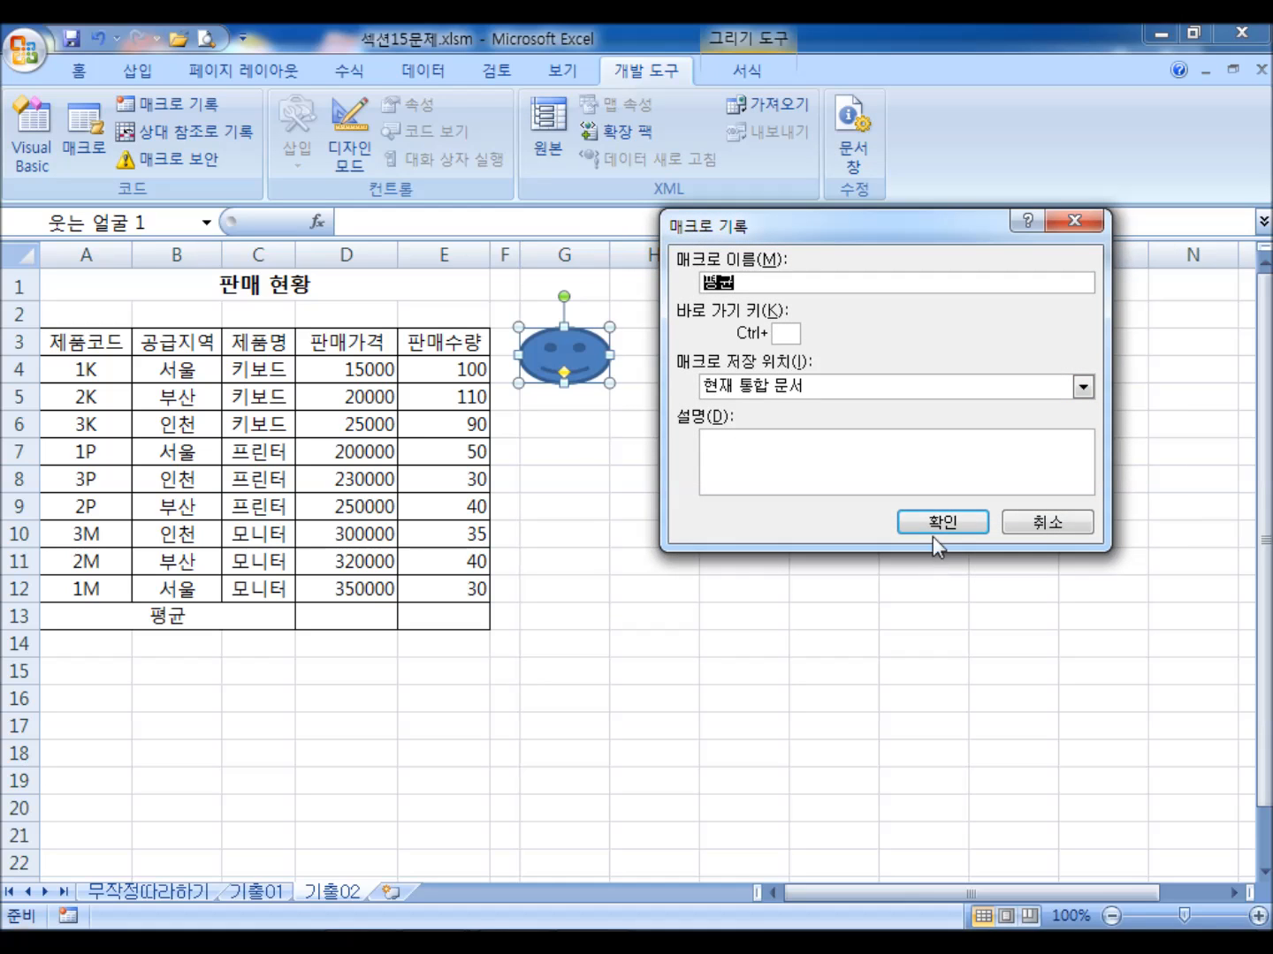
pyautogui.click(934, 535)
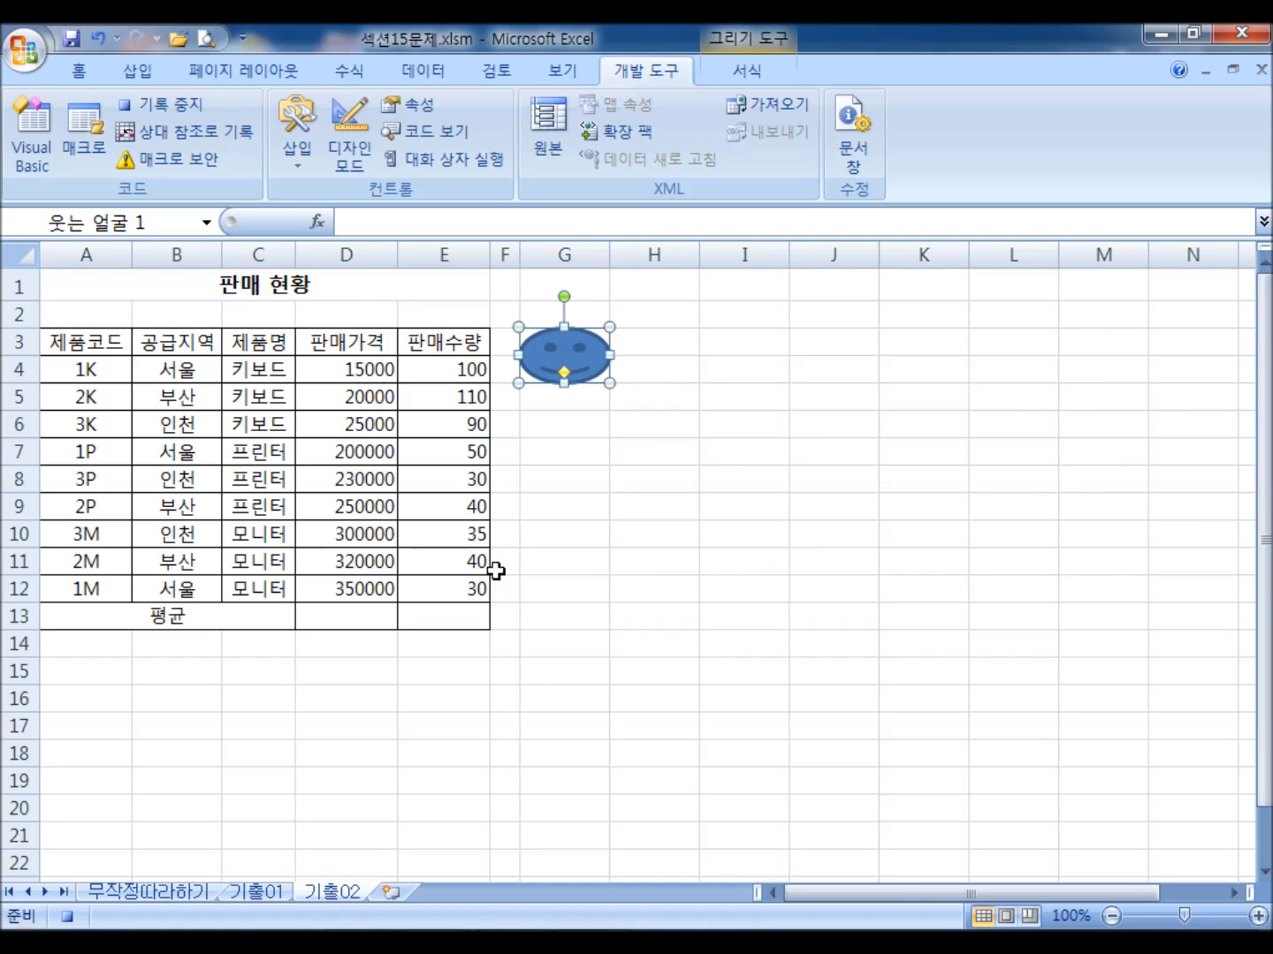
# - Enter the formula =AVERAGE(D4:D12) in cell D13 to average the 판매가격 column
pyautogui.scroll(-1, 425, 548)
pyautogui.click(363, 528)
pyautogui.scroll(1, 435, 530)
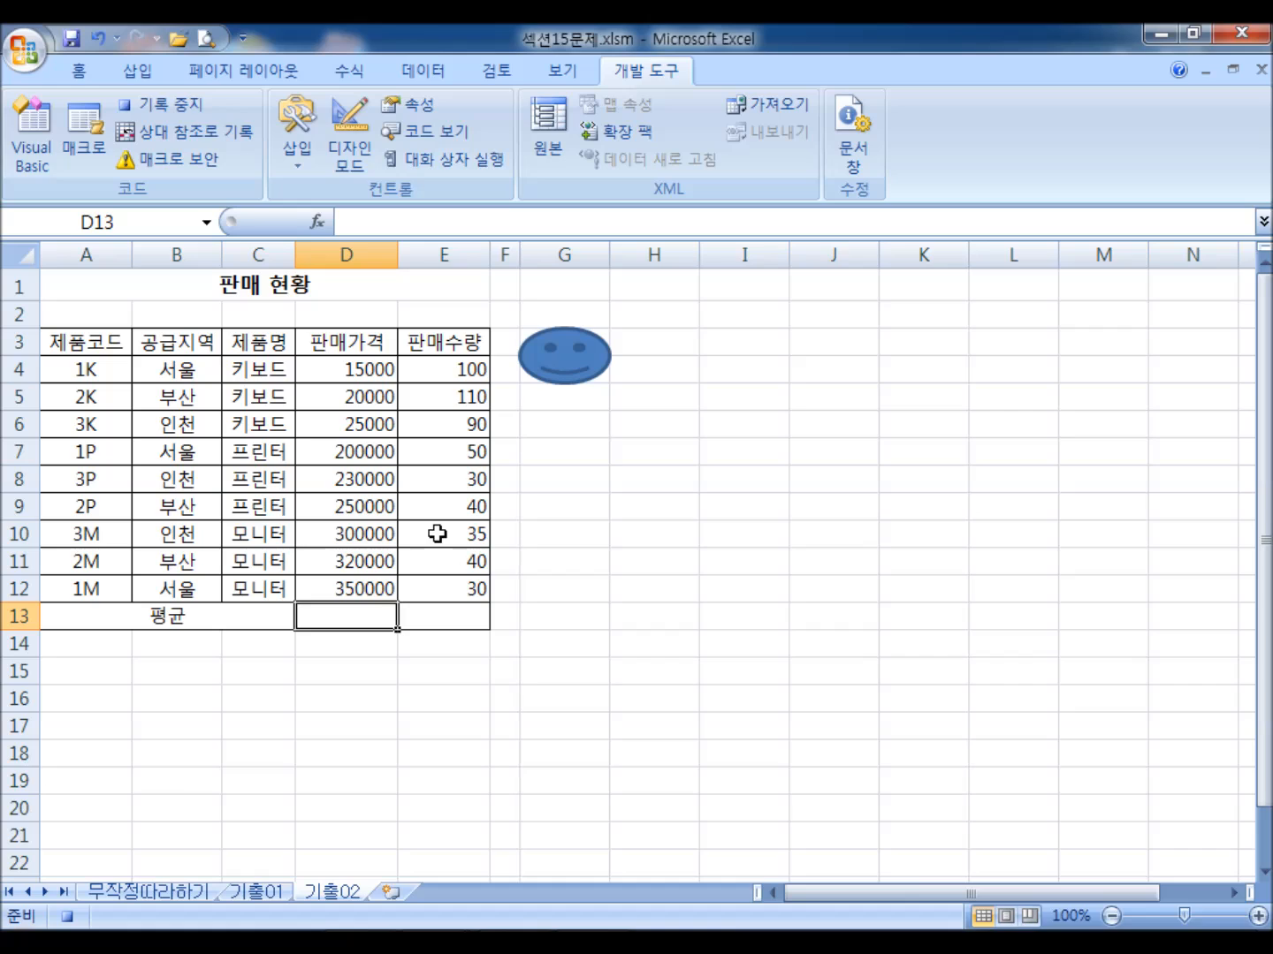
pyautogui.write('=')
pyautogui.write('ㅁ')
pyautogui.press('BackSpace')
pyautogui.write('ave')
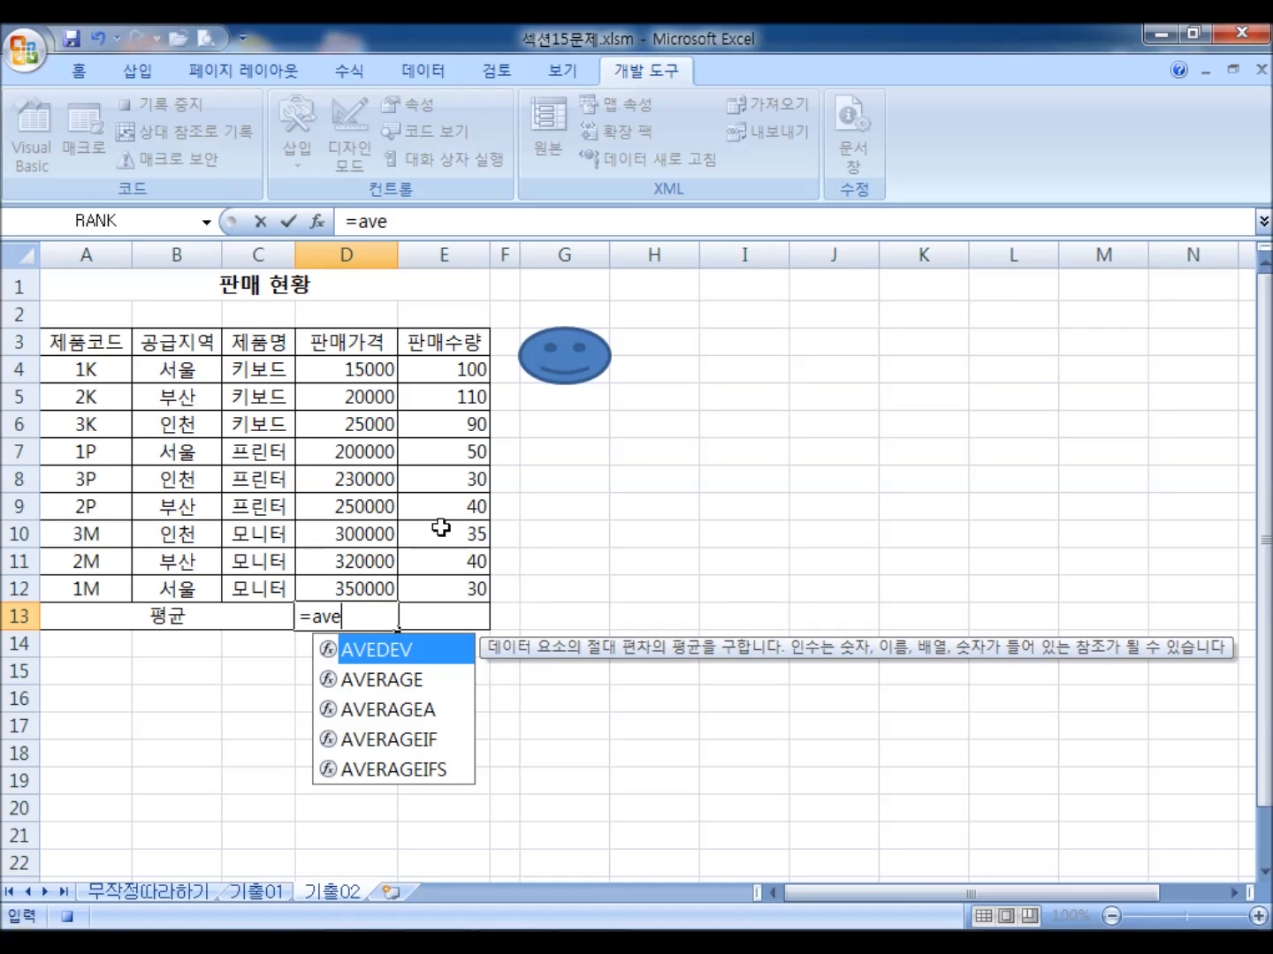
pyautogui.press('Down')
pyautogui.press('Tab')
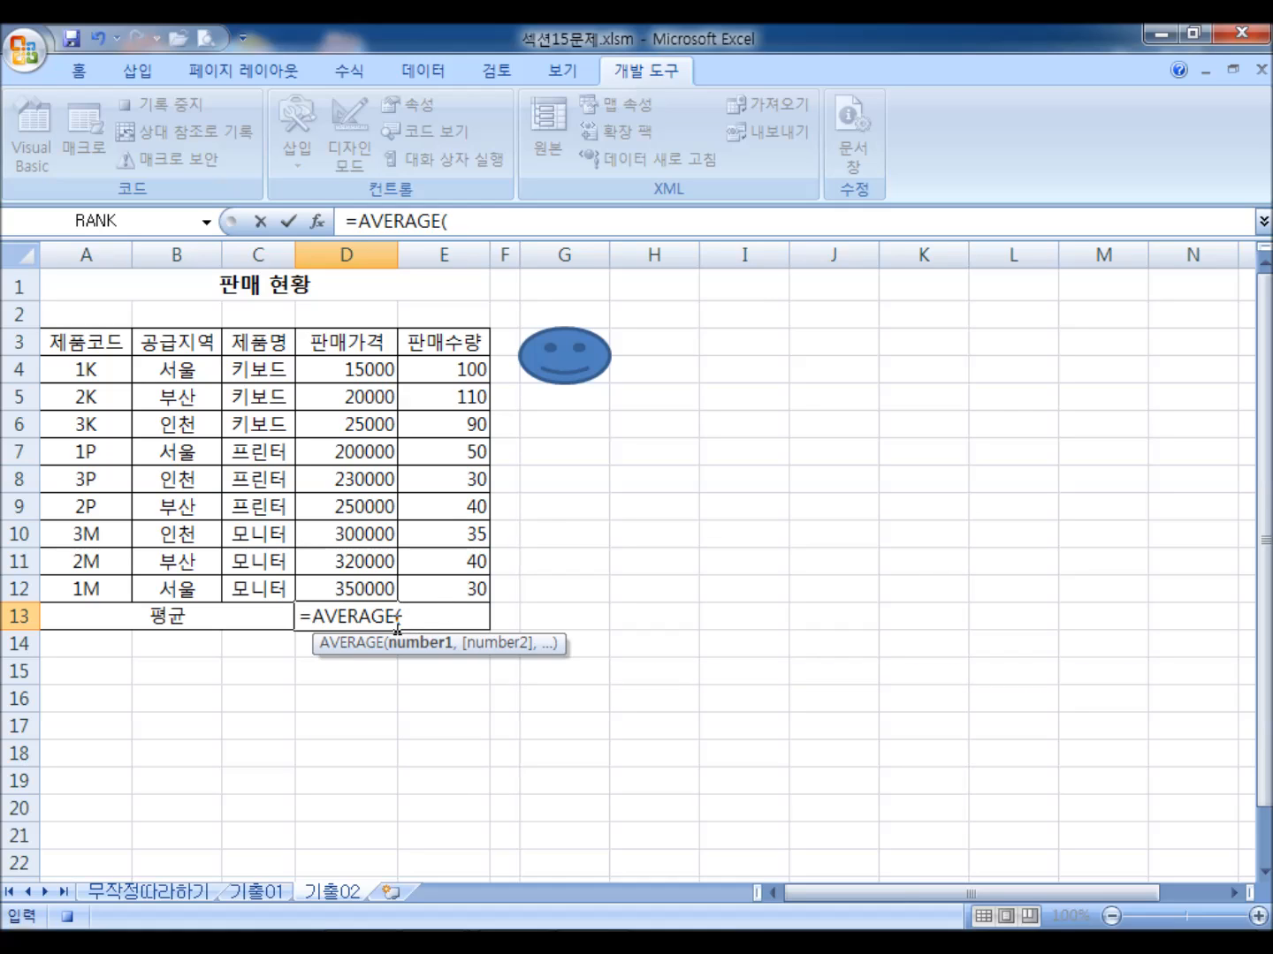
pyautogui.moveTo(333, 364); pyautogui.dragTo(329, 581)
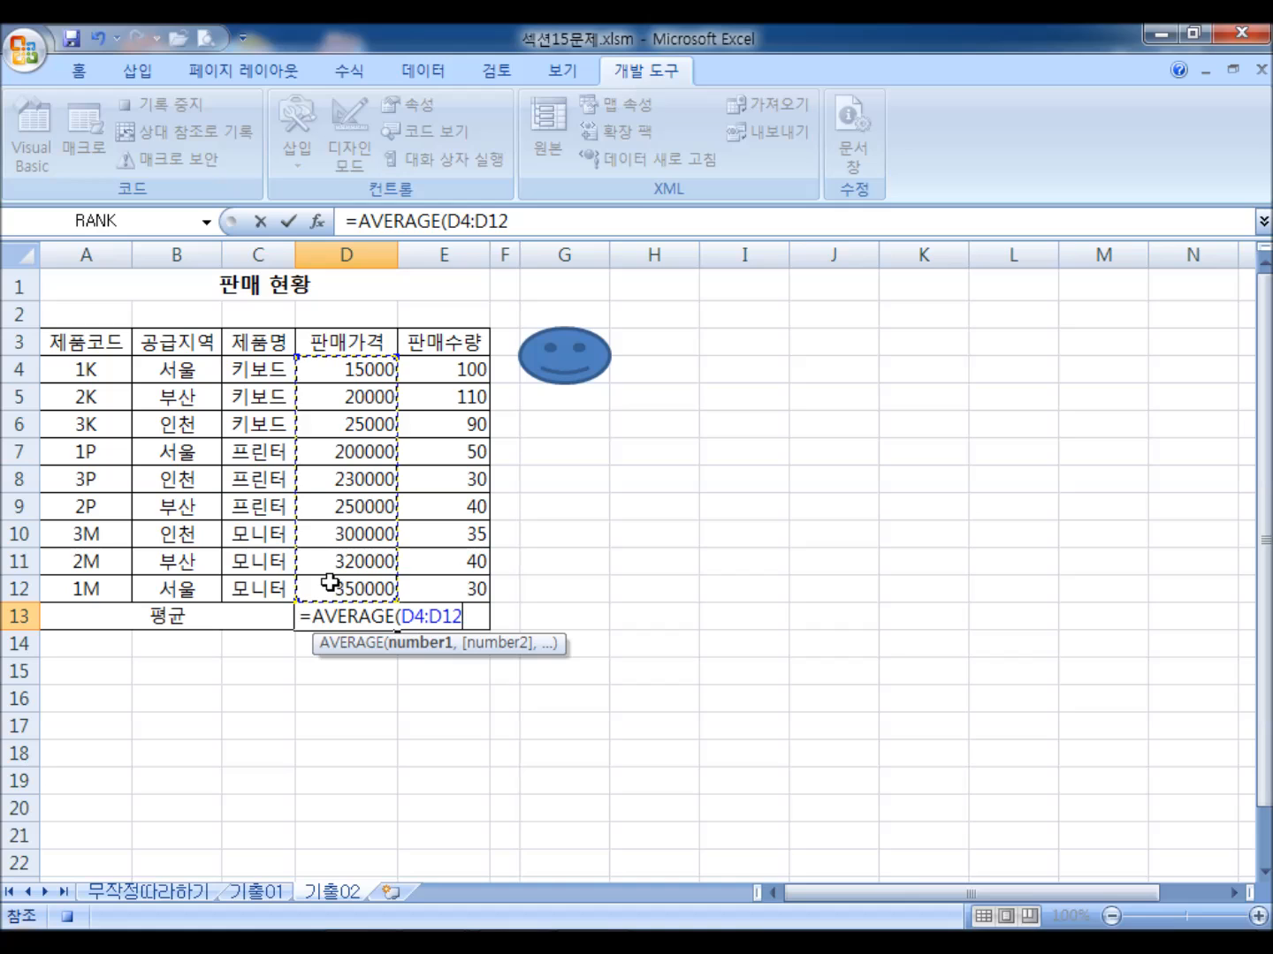
pyautogui.press('Return')
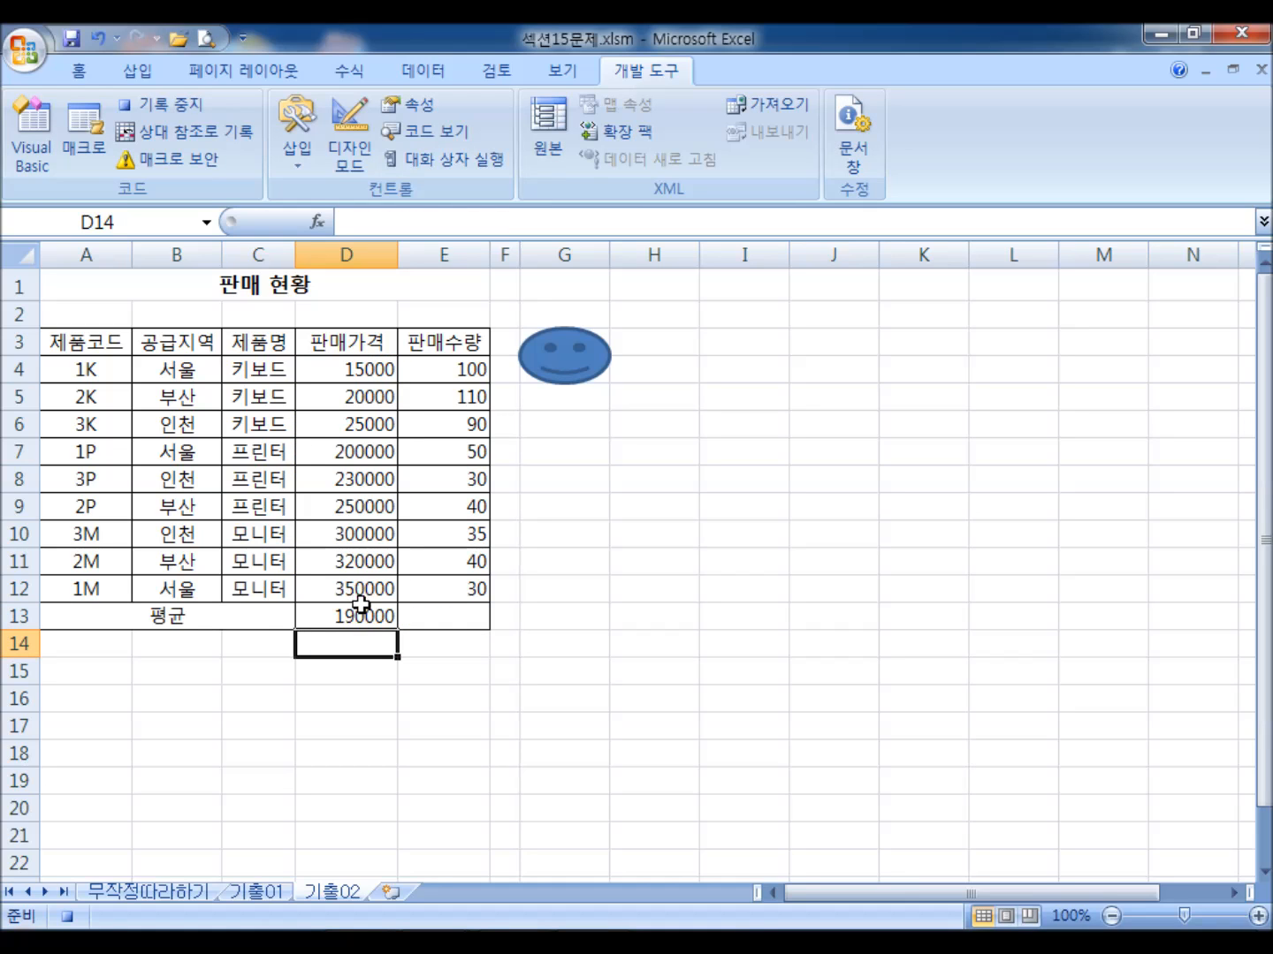
pyautogui.scroll(-2, 534, 556)
pyautogui.click(355, 442)
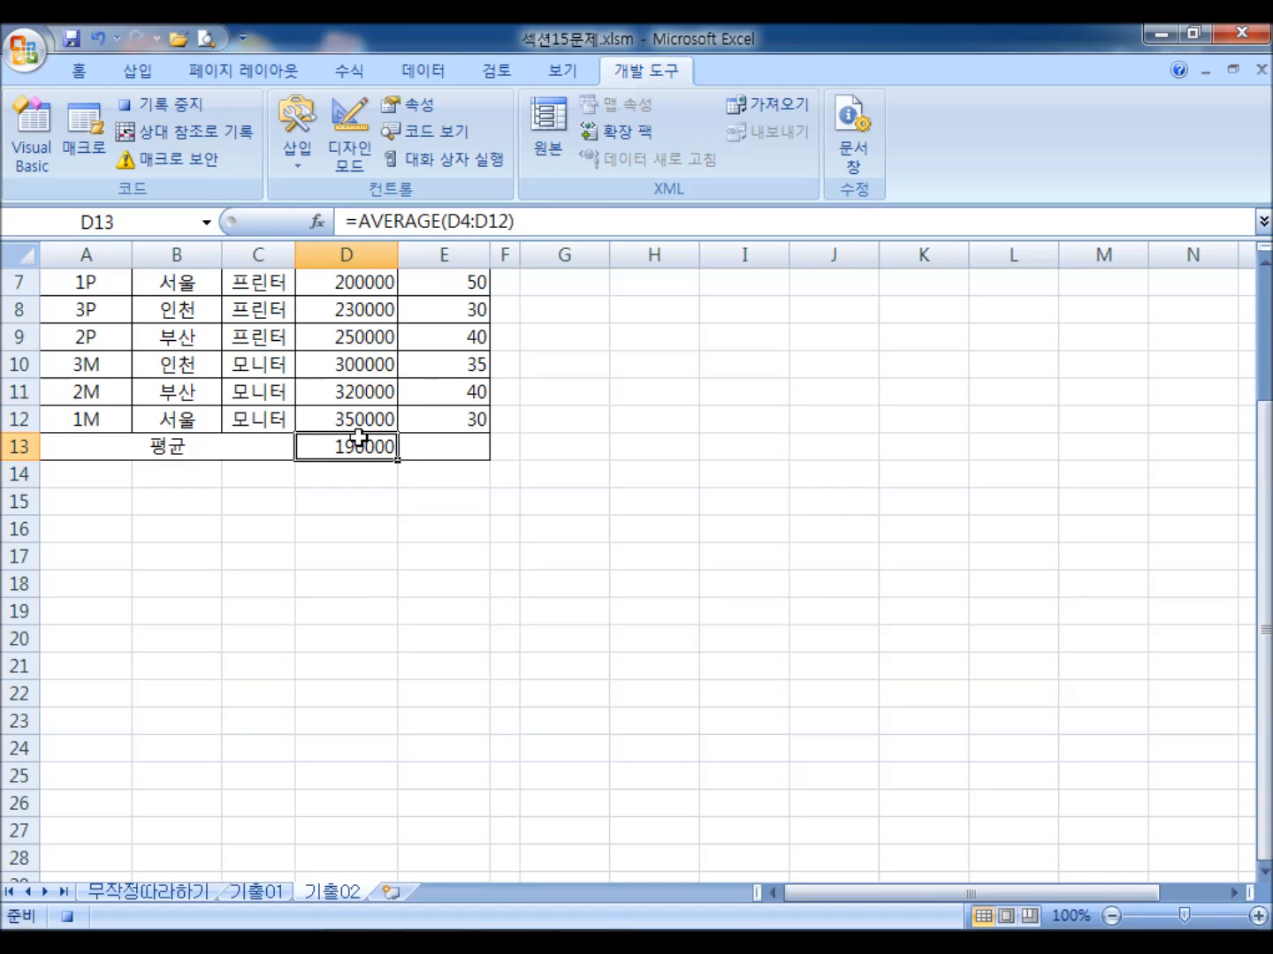
pyautogui.moveTo(399, 458)
pyautogui.mouseDown()
pyautogui.moveTo(474, 450)
pyautogui.moveTo(385, 448)
pyautogui.mouseUp()
pyautogui.scroll(2, 478, 580)
pyautogui.click(449, 622)
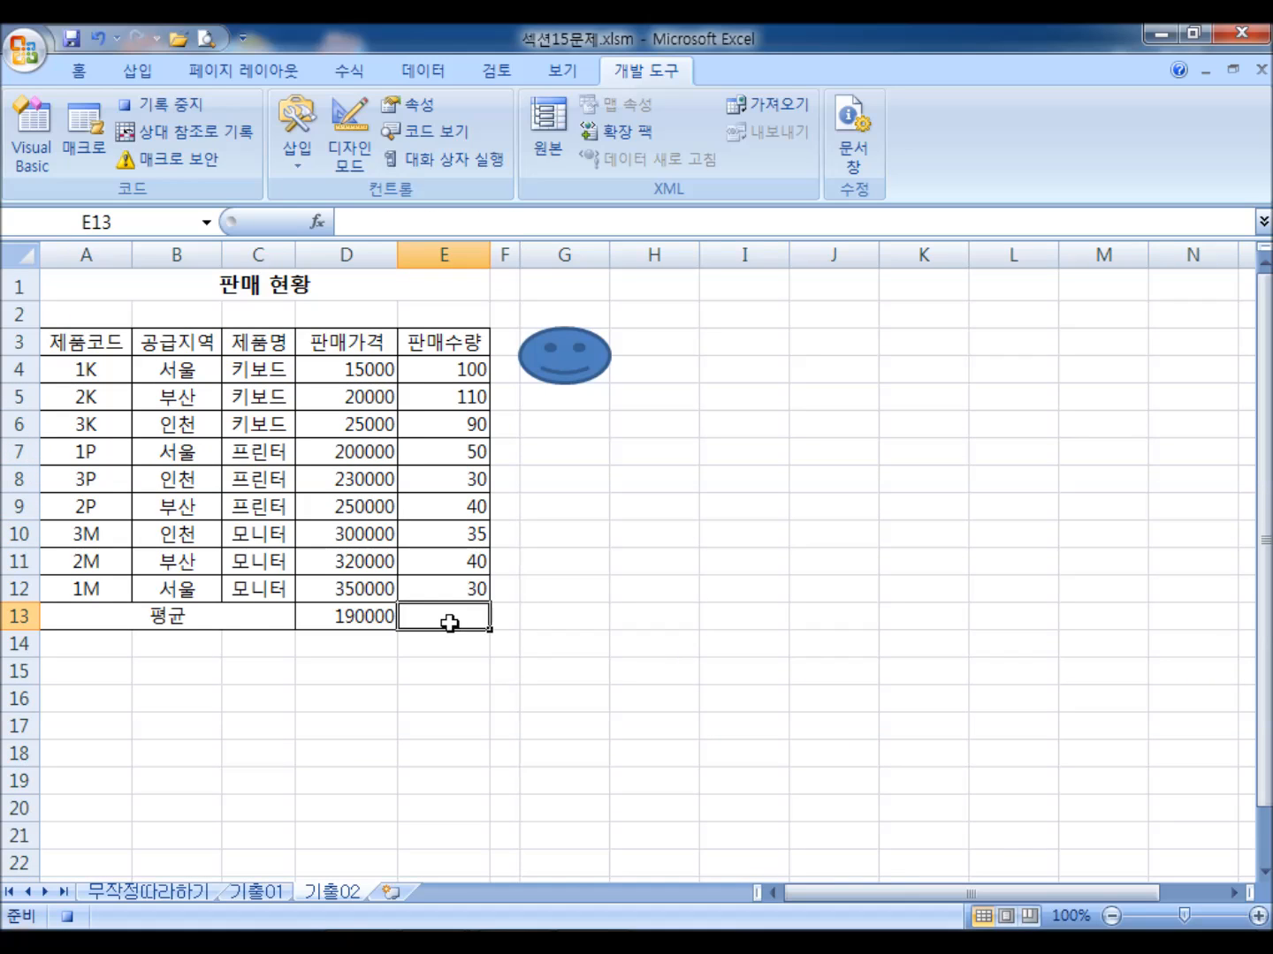
pyautogui.write('=')
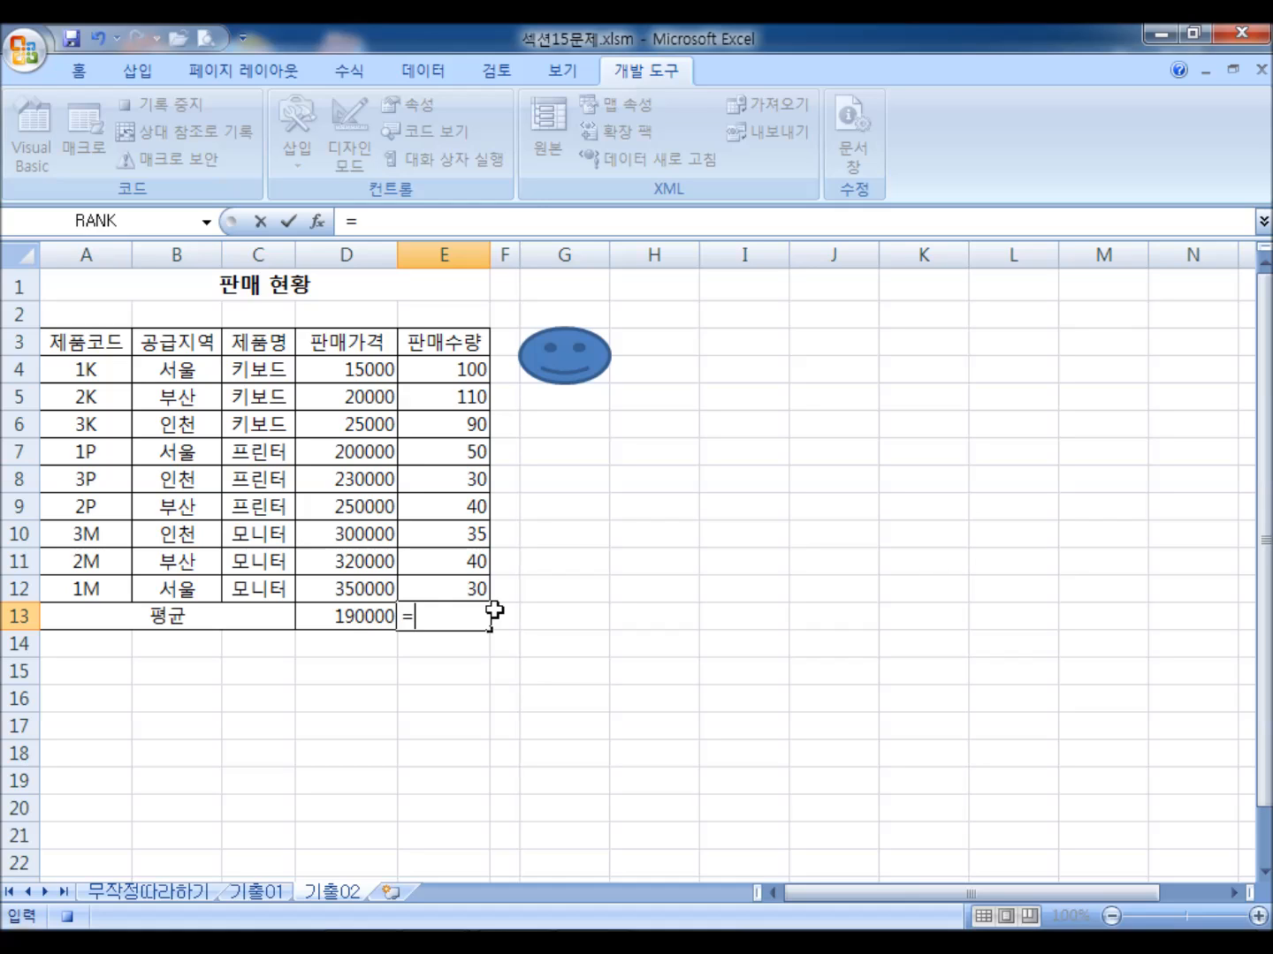
pyautogui.press('BackSpace')
pyautogui.press('Escape')
# - Fill the average formula from D13 across to E13 and stop recording the macro
pyautogui.click(369, 616)
pyautogui.moveTo(397, 629); pyautogui.dragTo(469, 620)
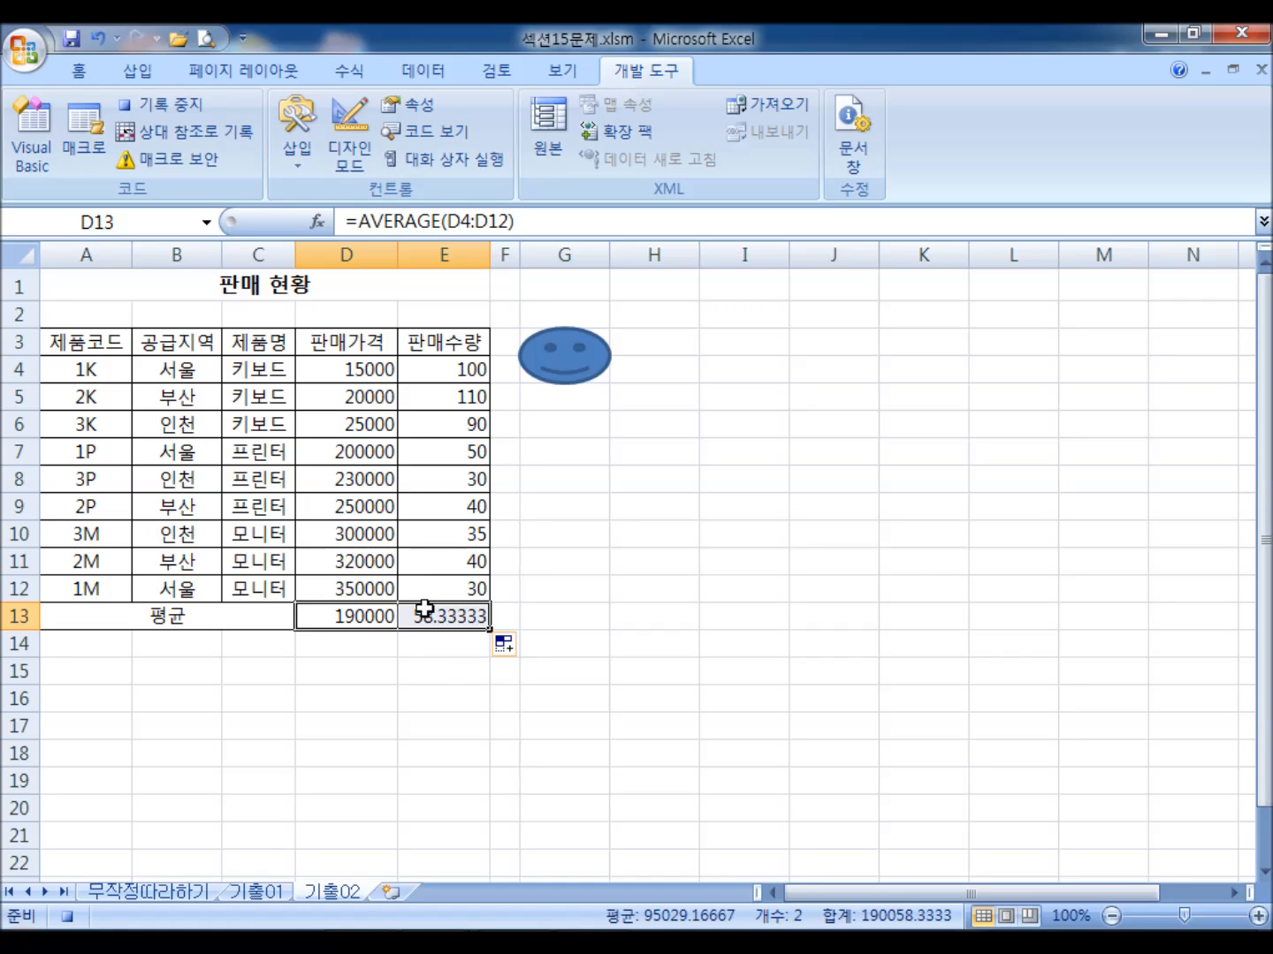
pyautogui.click(196, 120)
# - Clear cells D13:E13 and test the 평균 macro by running it from the smiley face shape
pyautogui.click(383, 615)
pyautogui.moveTo(383, 615); pyautogui.dragTo(446, 614)
pyautogui.press('Delete')
pyautogui.moveTo(727, 559); pyautogui.dragTo(719, 536)
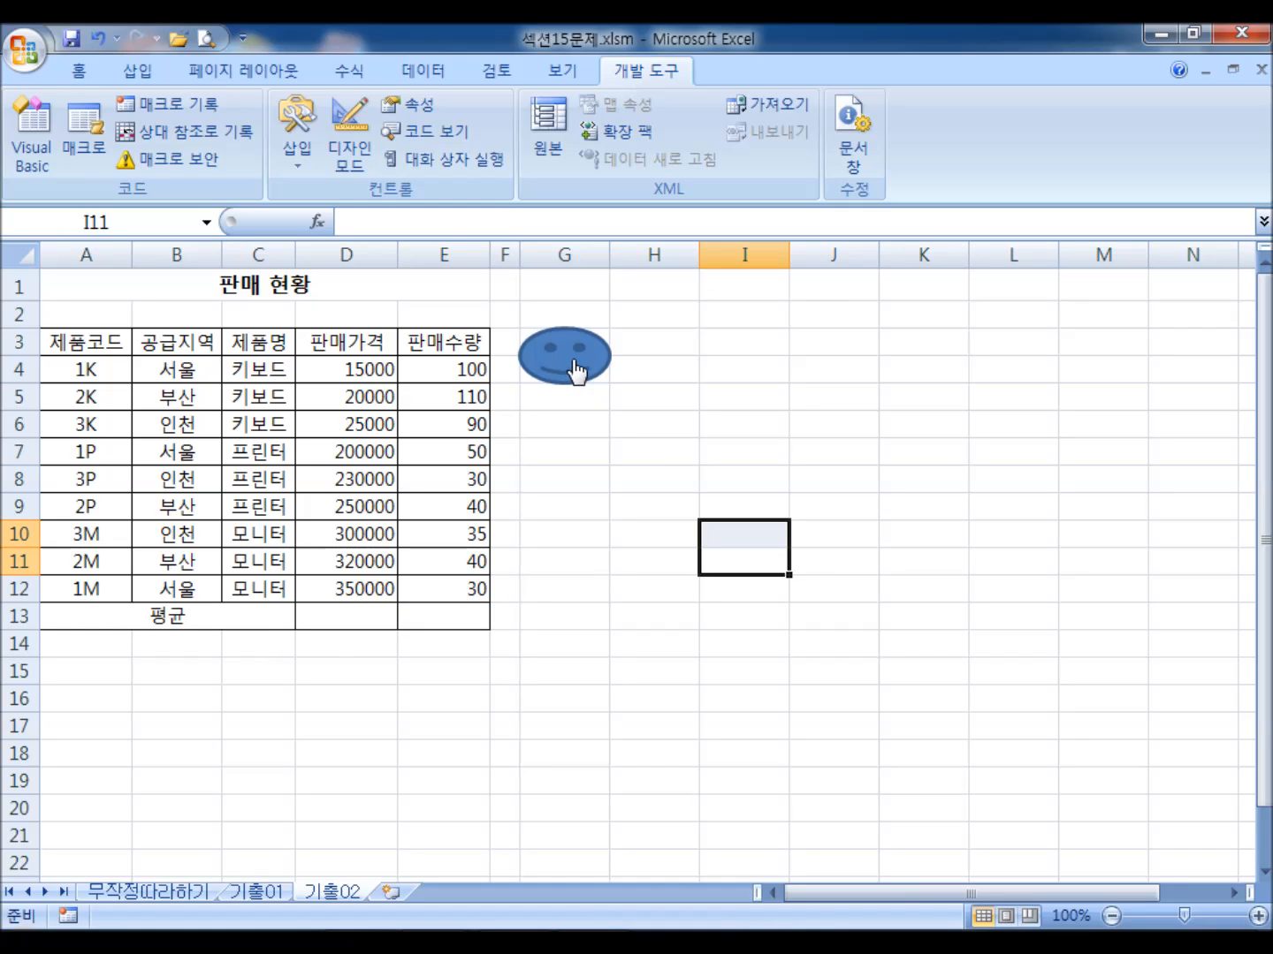
pyautogui.click(574, 361)
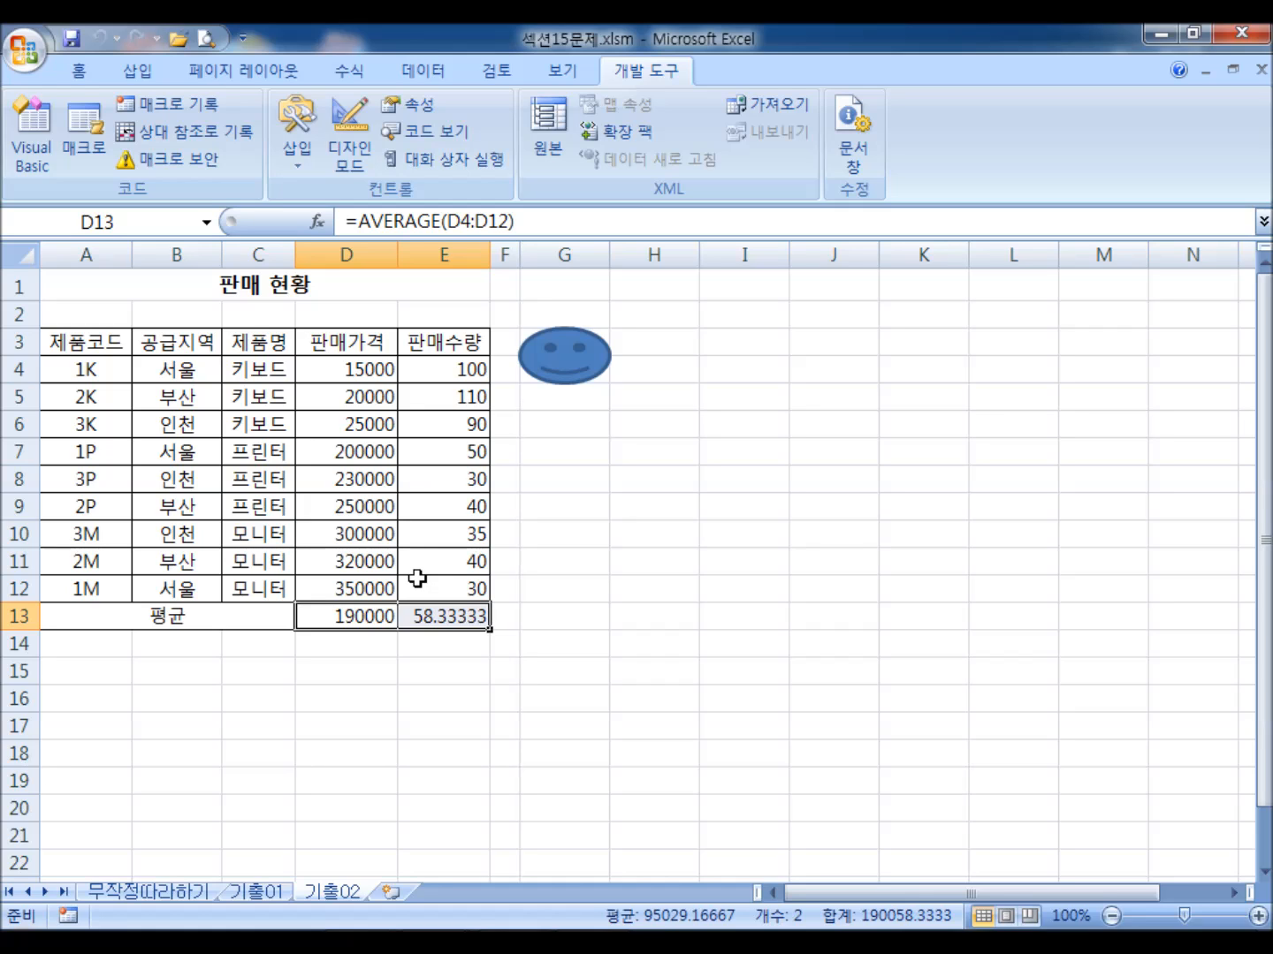
pyautogui.click(649, 611)
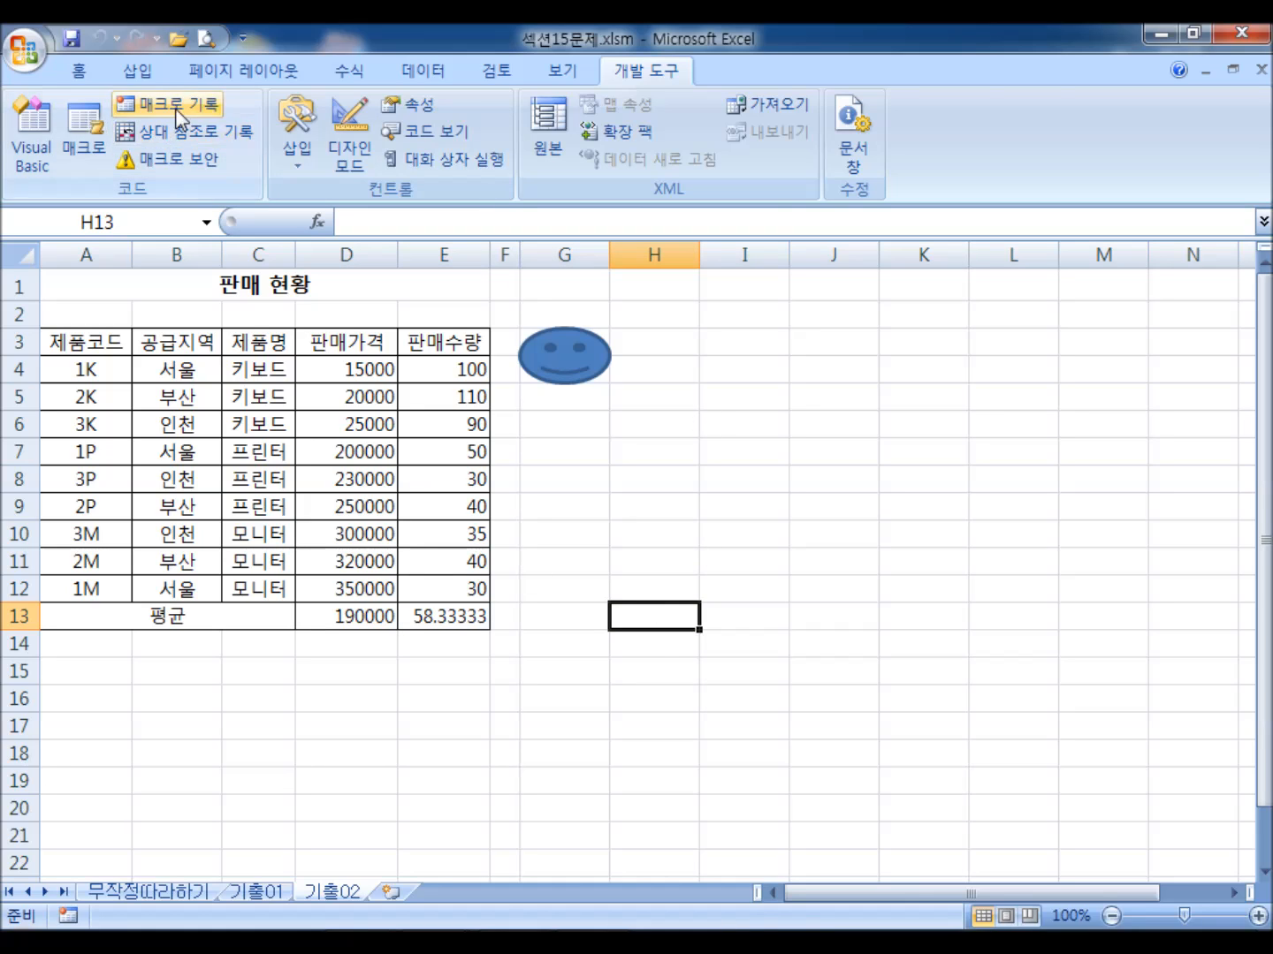
# - Insert a hexagon shape about 1.91 cm wide and 1.16 cm high over cells G6:G7
pyautogui.click(148, 80)
pyautogui.click(266, 125)
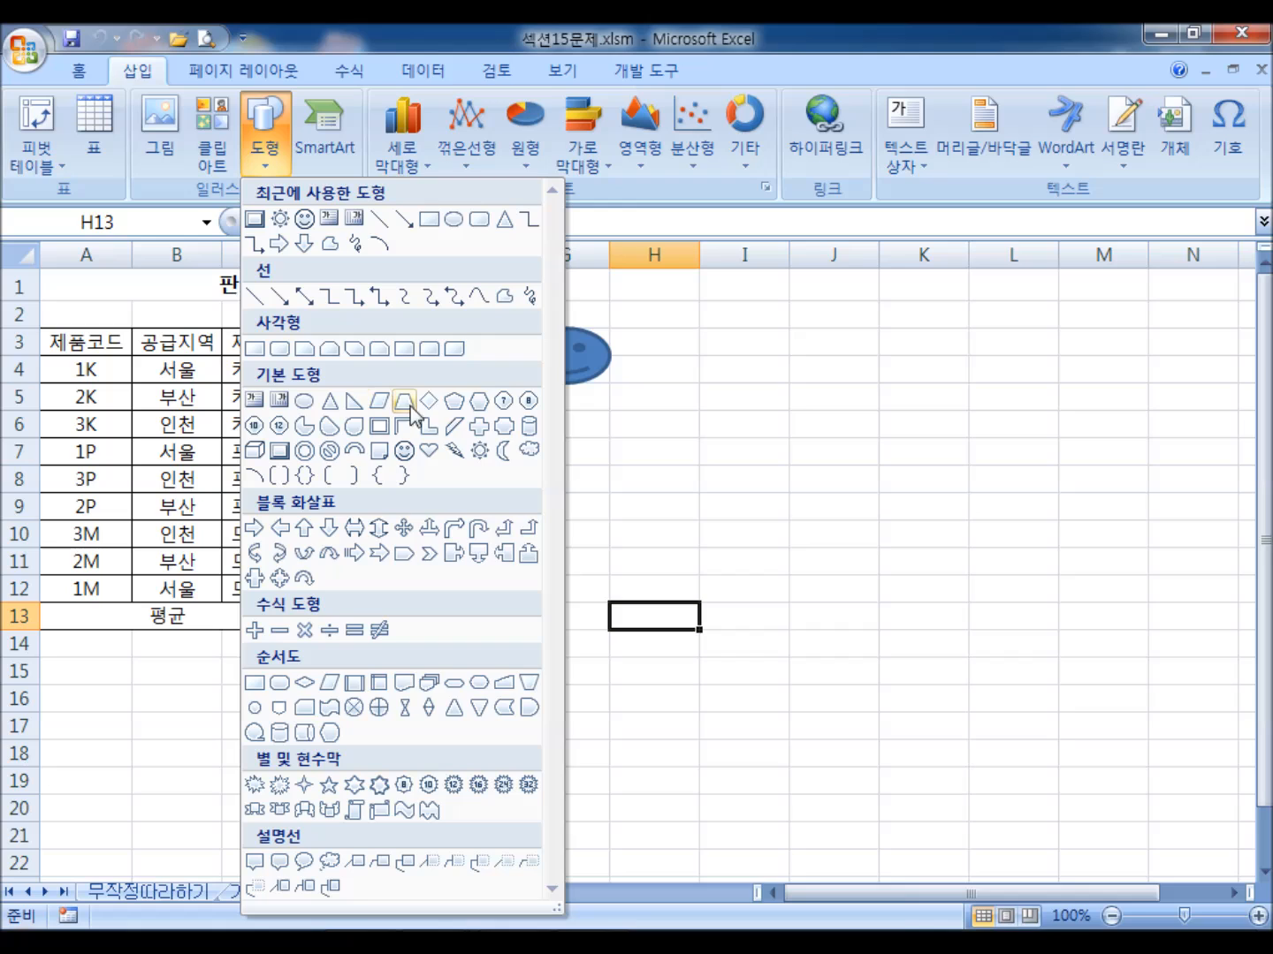
pyautogui.click(477, 403)
pyautogui.moveTo(520, 408); pyautogui.dragTo(593, 456)
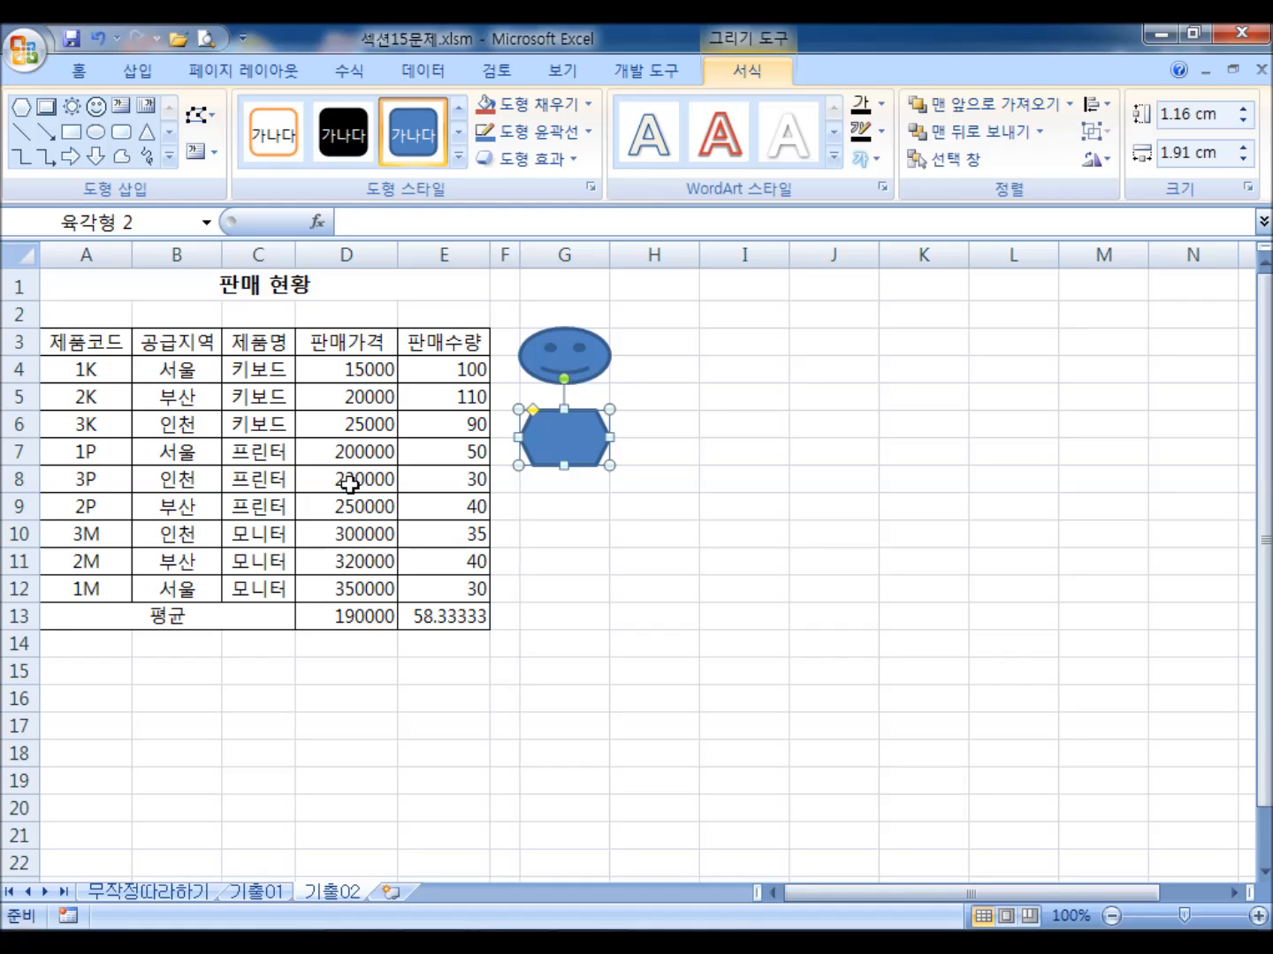
pyautogui.moveTo(347, 373); pyautogui.dragTo(352, 613)
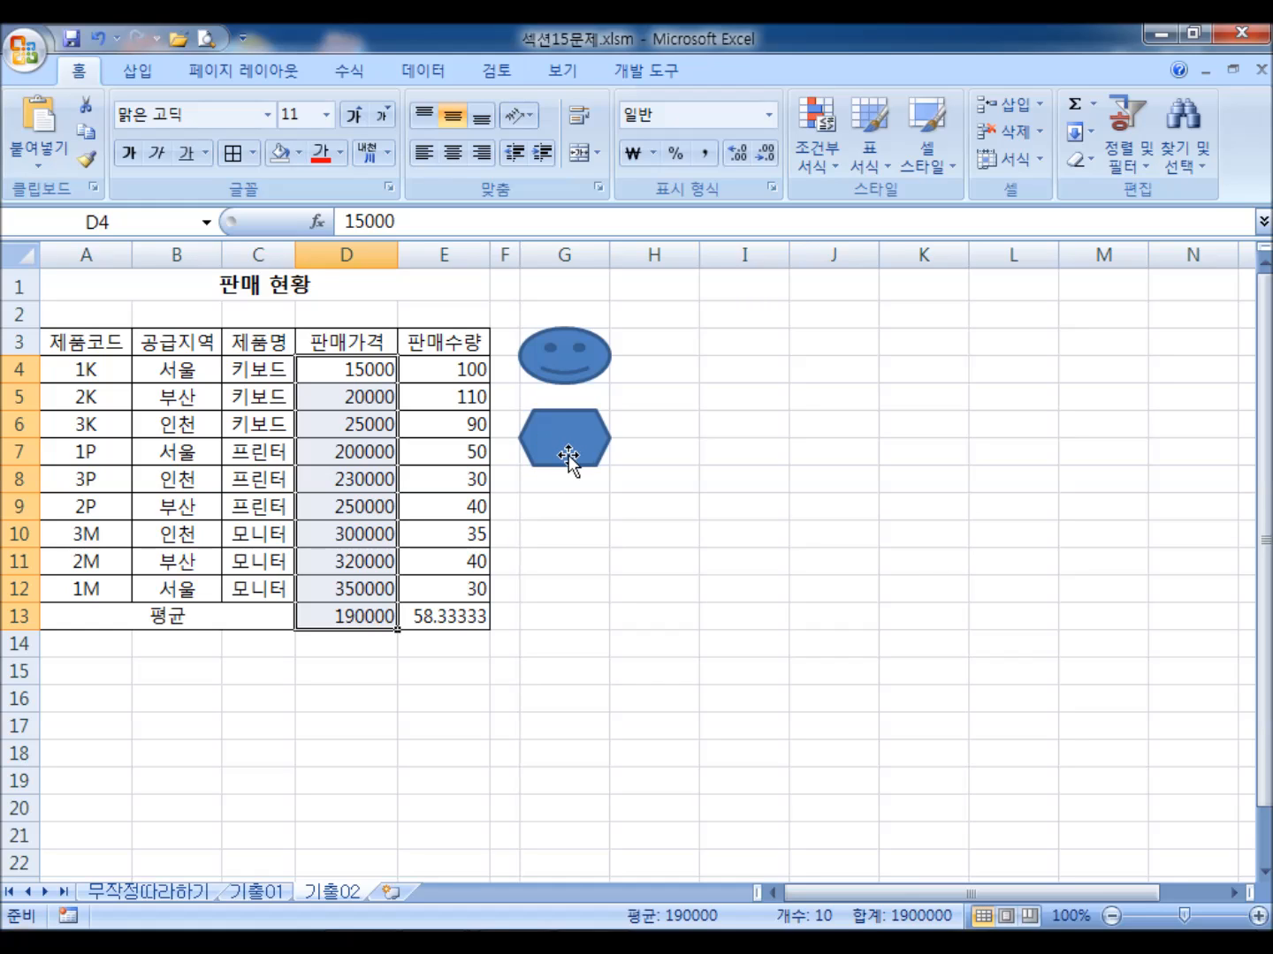
pyautogui.write('tnla')
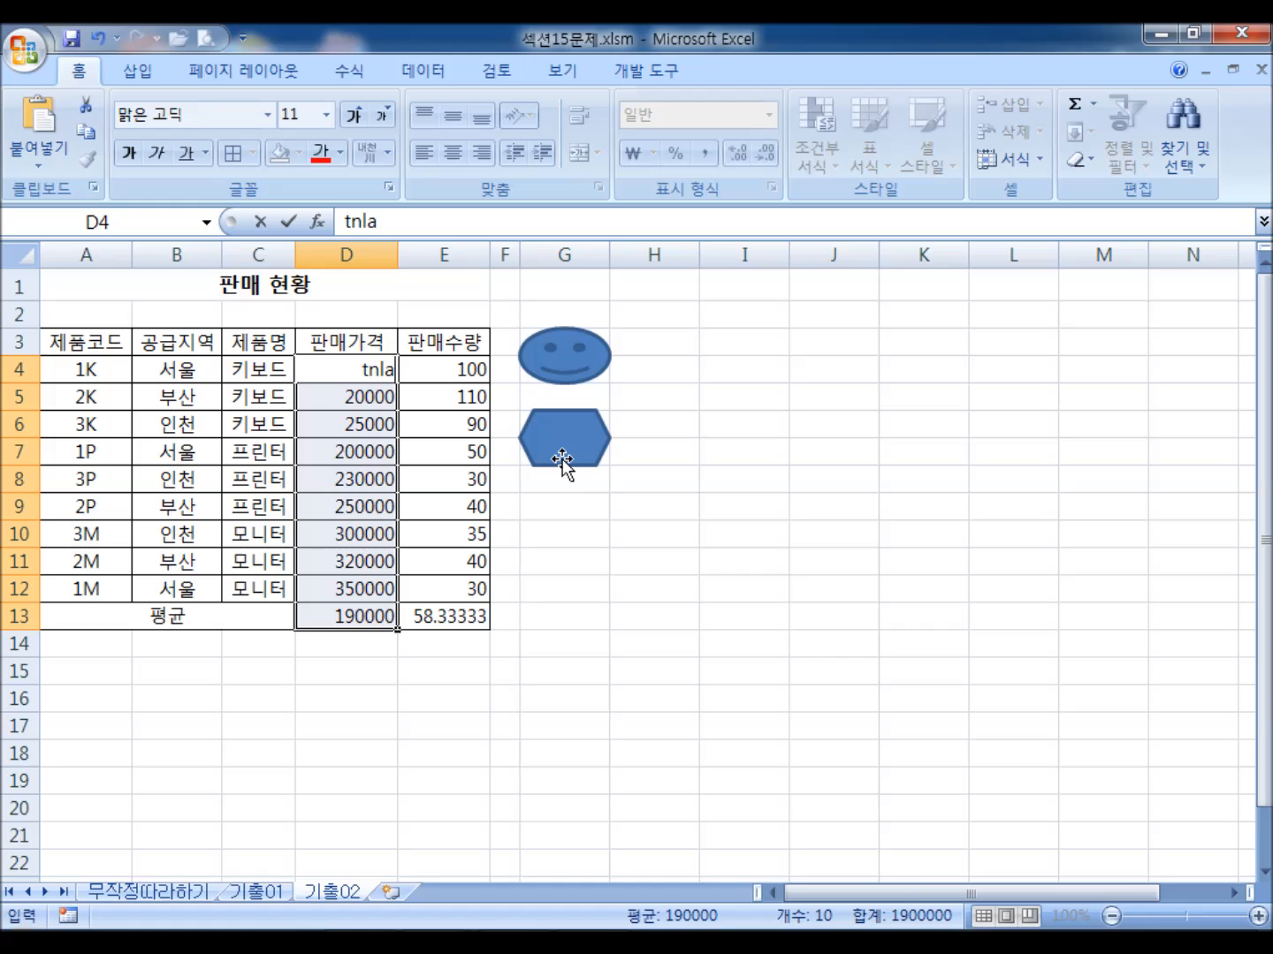
pyautogui.press('Escape')
# - Label the hexagon shape with the text 쉼표
pyautogui.click(543, 435)
pyautogui.write('tnlavy')
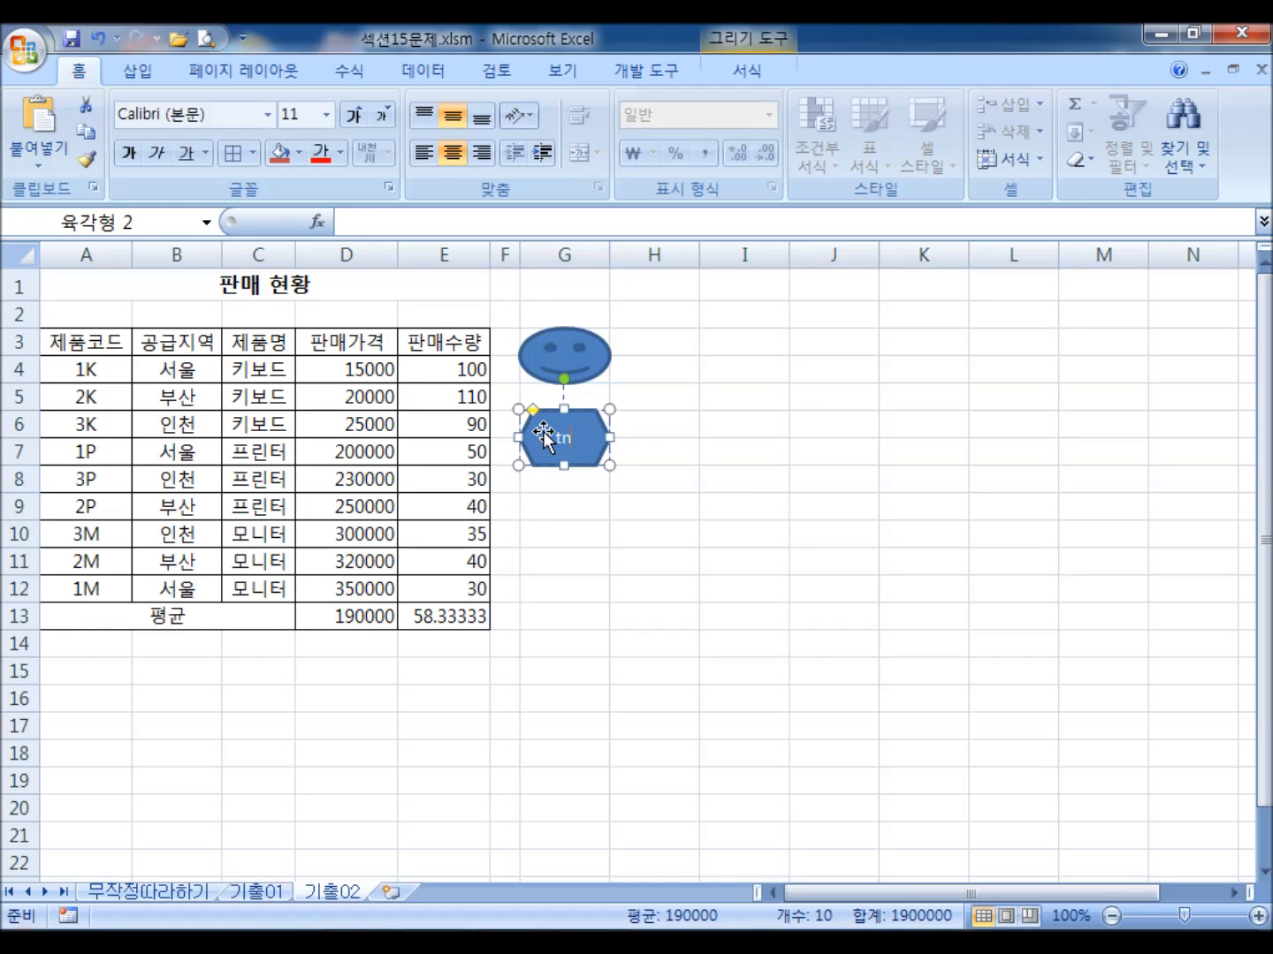
pyautogui.press('BackSpace')
pyautogui.press('BackSpace')
pyautogui.press('BackSpace')
pyautogui.press('BackSpace')
pyautogui.press('BackSpace')
pyautogui.press('Hangul')
pyautogui.write('쉼표')
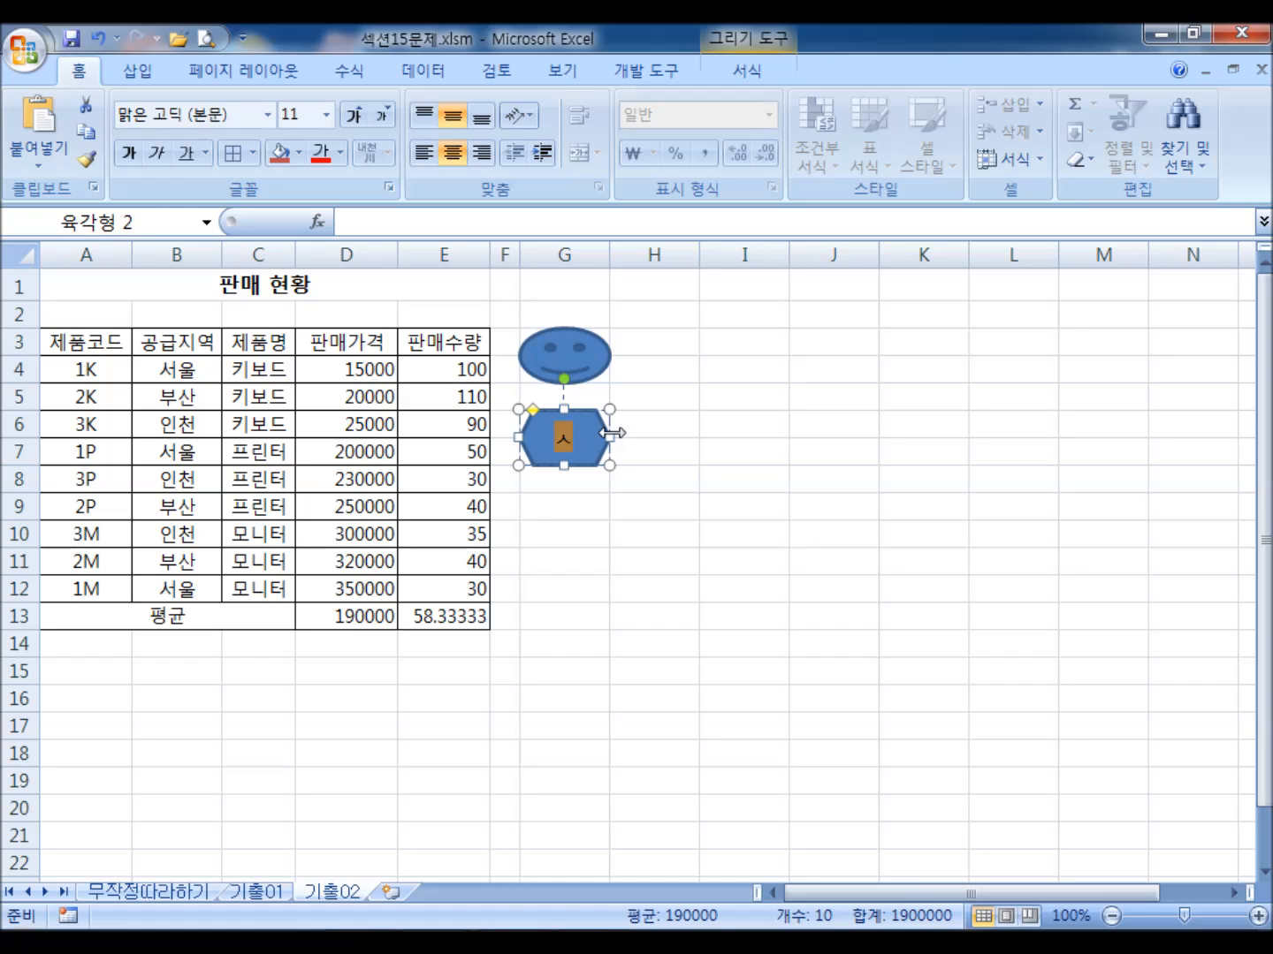
pyautogui.click(846, 423)
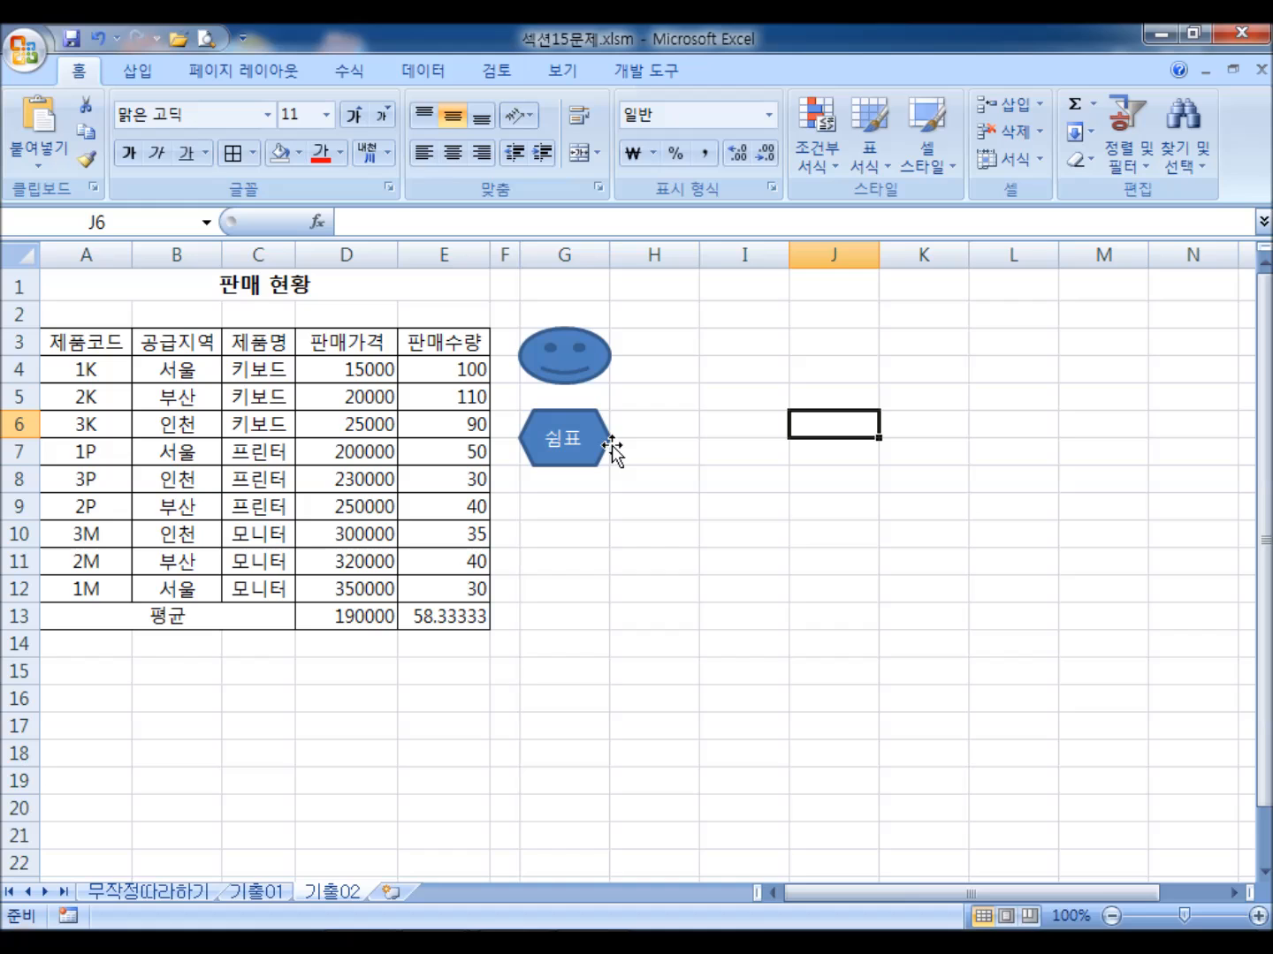
# - Assign a macro named 쉼표 to the hexagon shape and start recording it
pyautogui.scroll(-1, 586, 385)
pyautogui.scroll(1, 585, 386)
pyautogui.rightClick(588, 417)
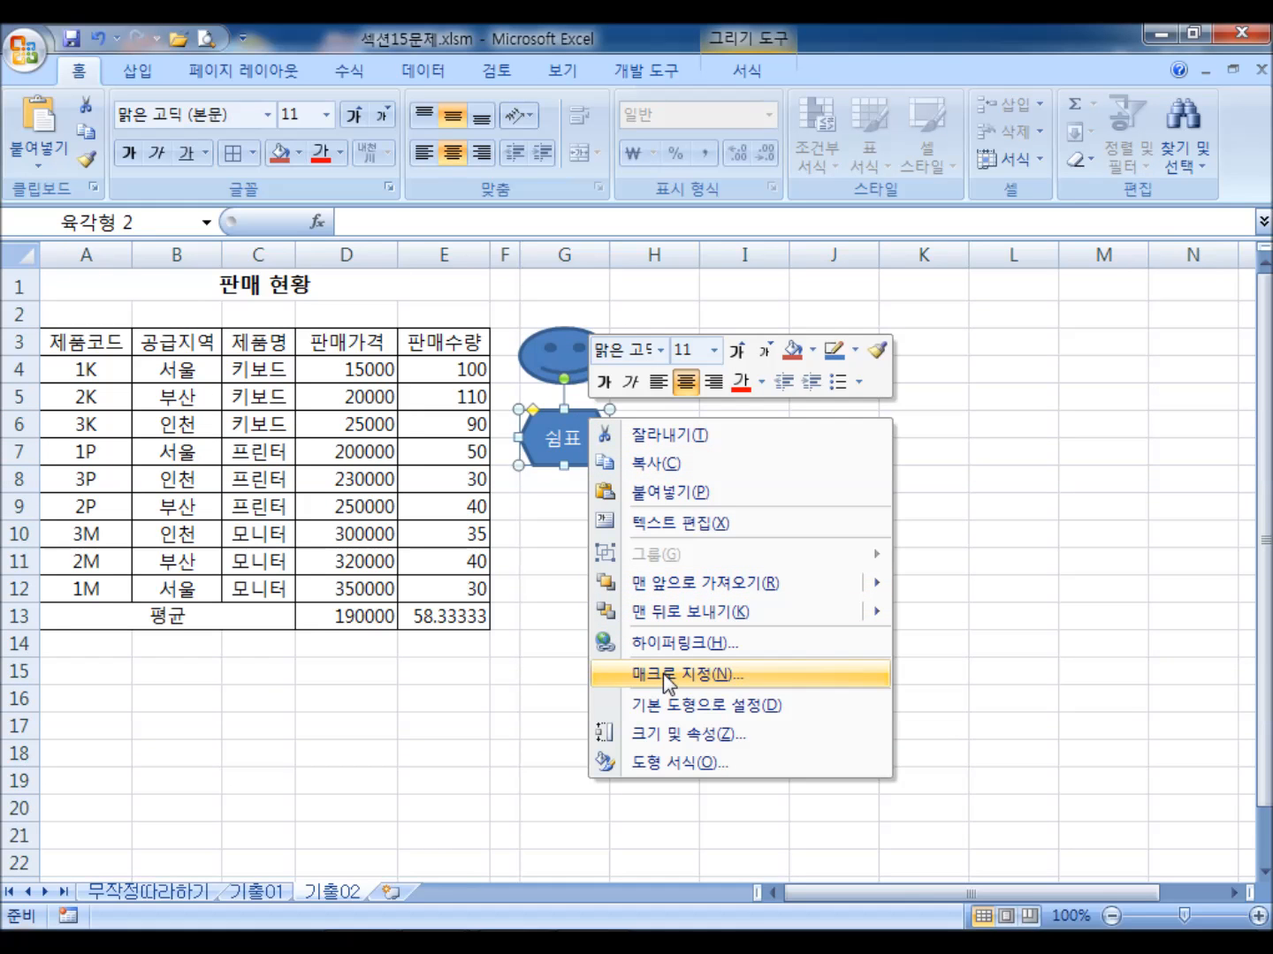
pyautogui.click(664, 673)
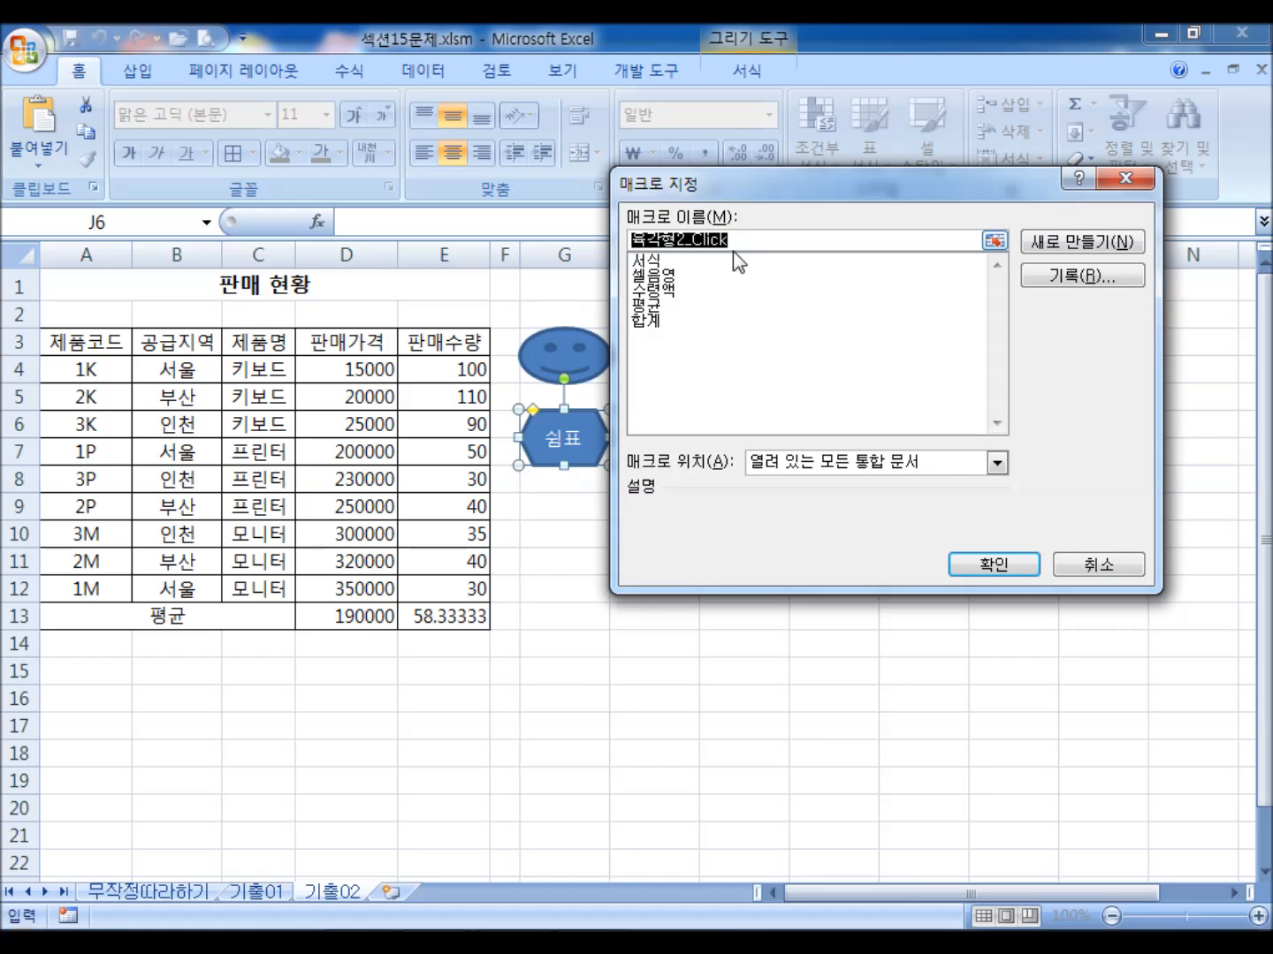
pyautogui.write('쉬ㅁ표')
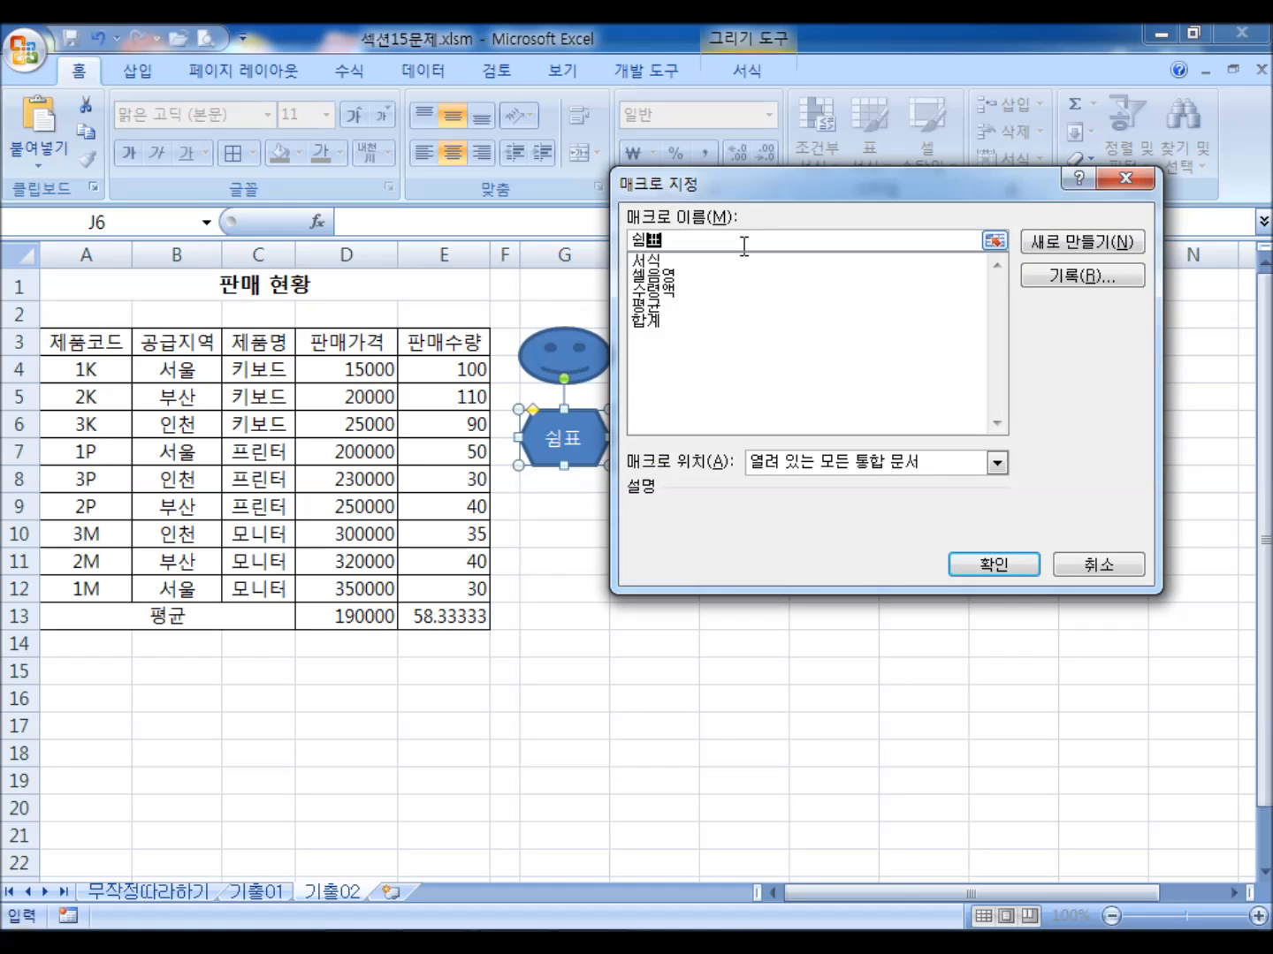
pyautogui.click(1064, 275)
pyautogui.click(941, 522)
# - Apply the comma style to the 판매가격 values and their average in D4:D13
pyautogui.scroll(-1, 435, 545)
pyautogui.scroll(1, 389, 530)
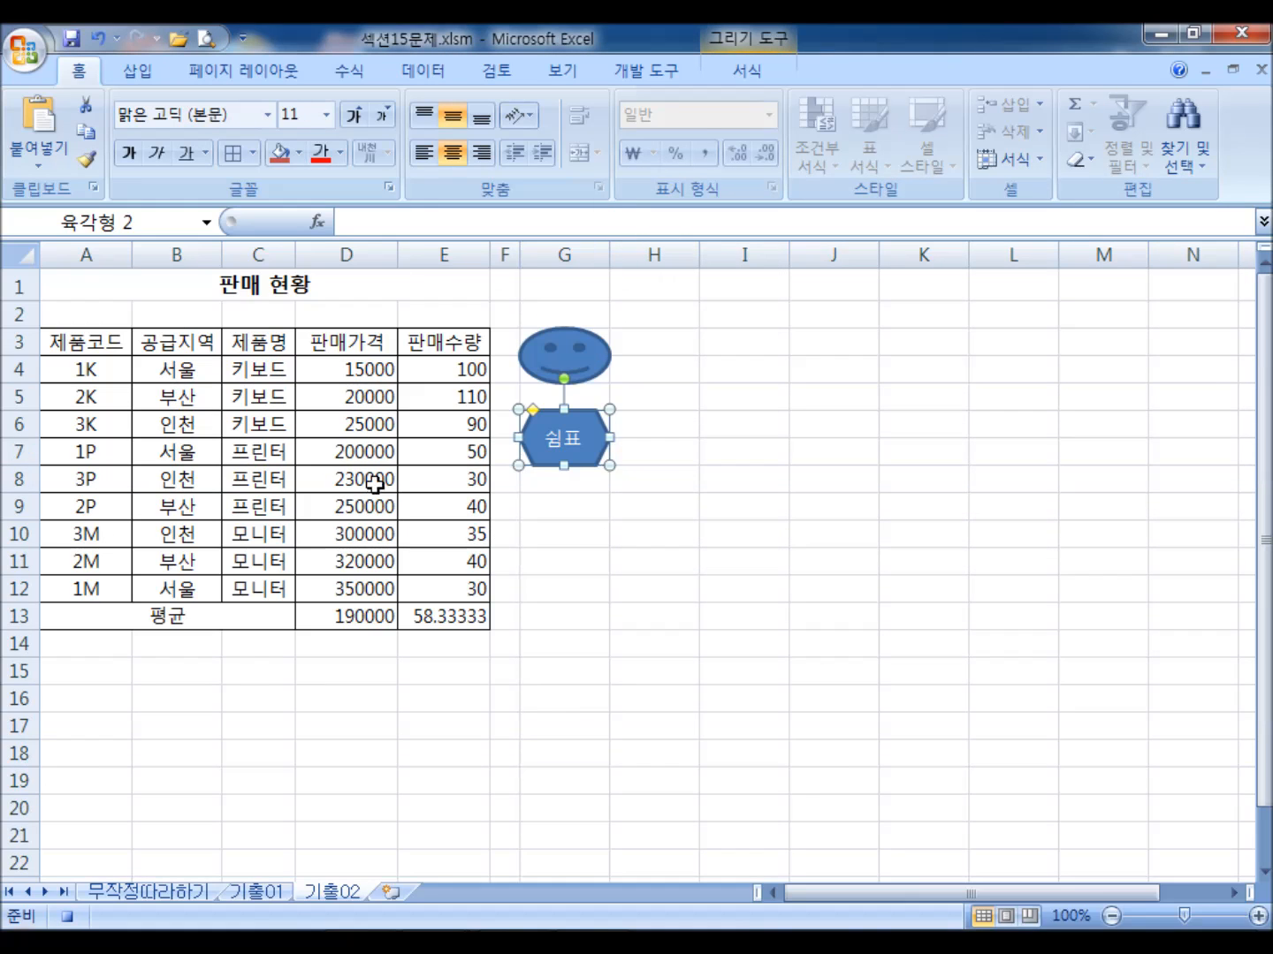
pyautogui.moveTo(345, 371); pyautogui.dragTo(349, 614)
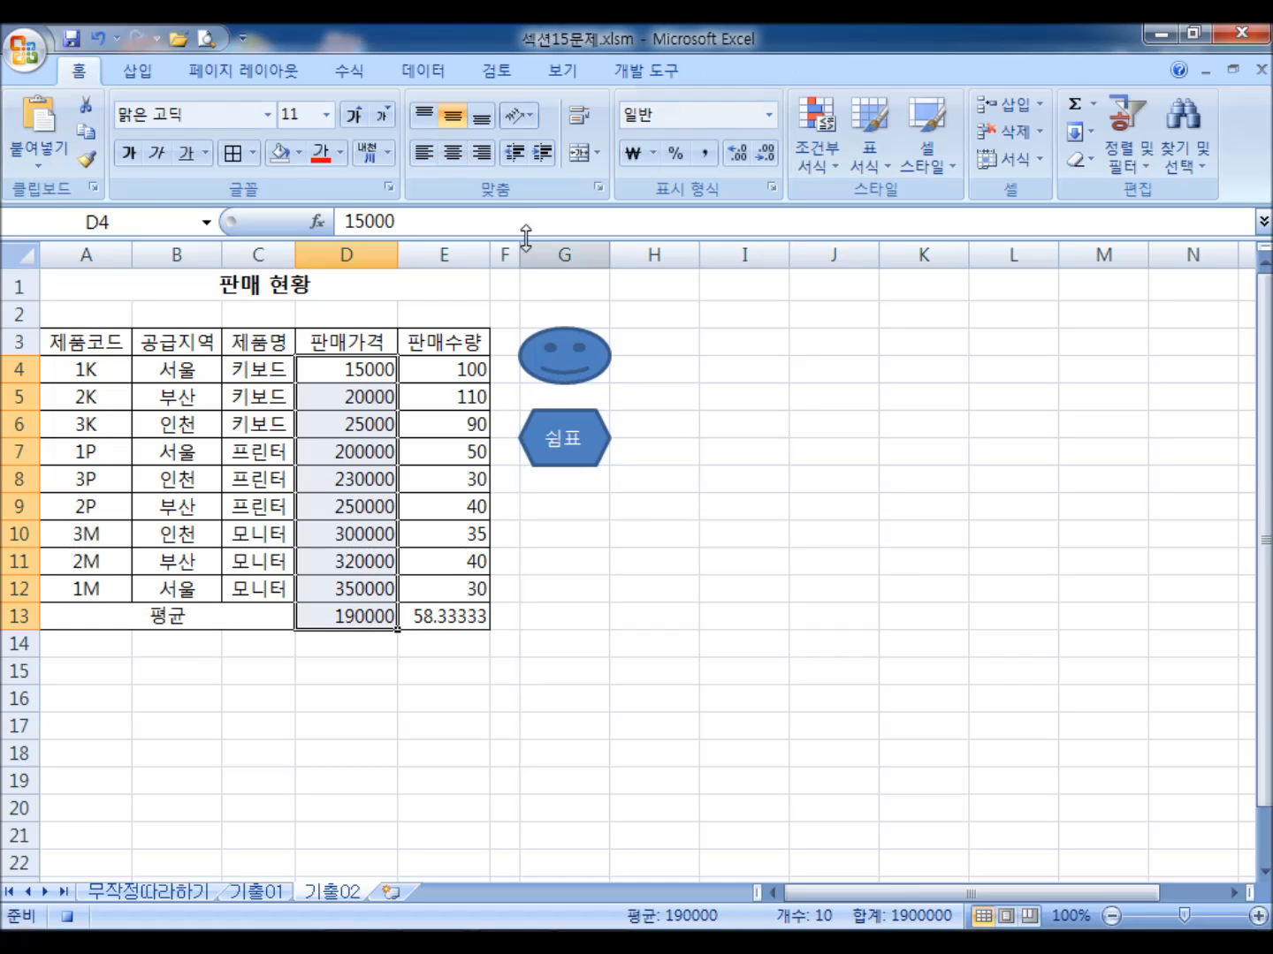
pyautogui.click(705, 160)
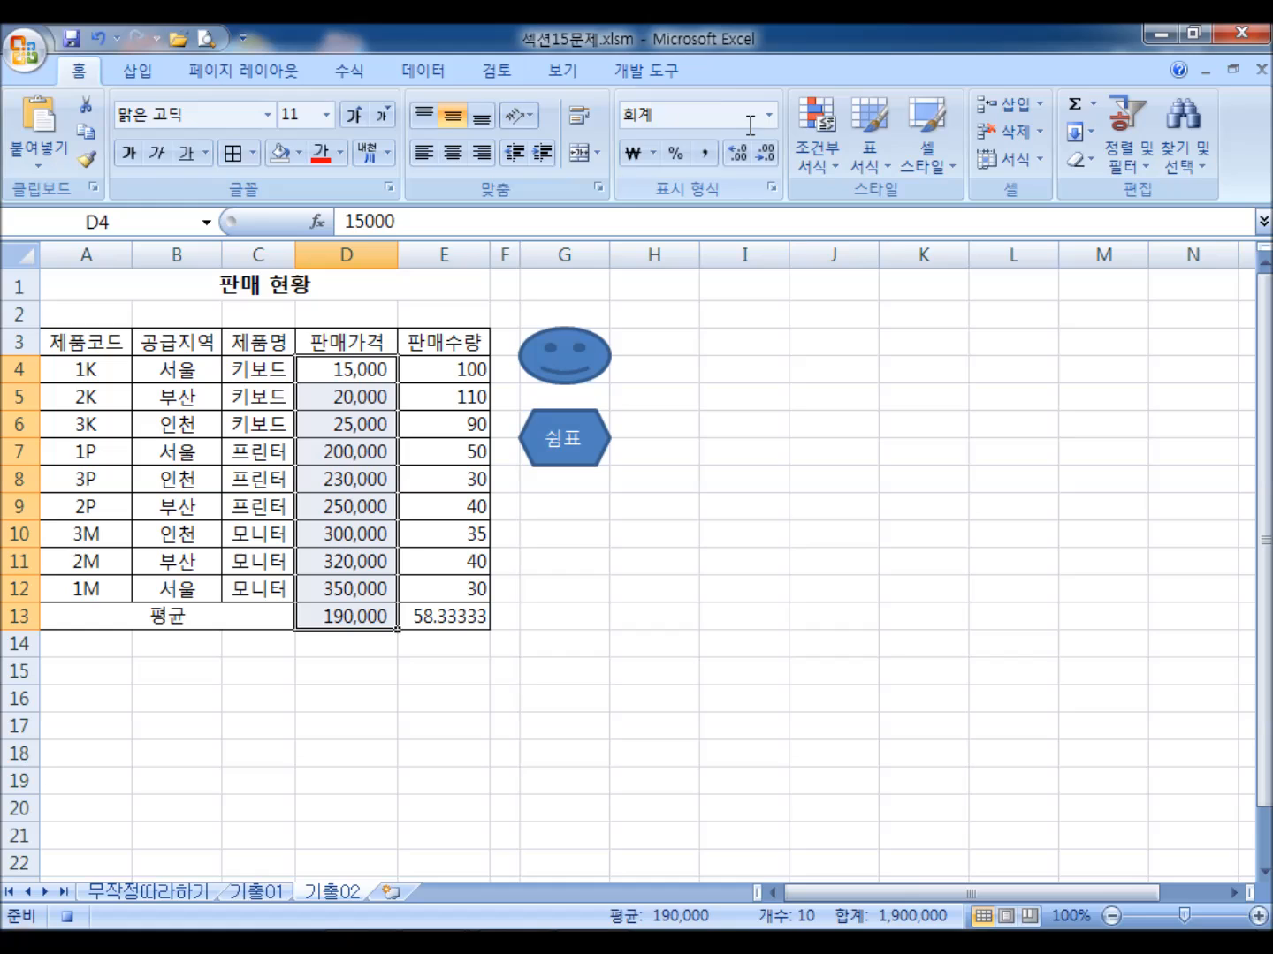
pyautogui.click(657, 74)
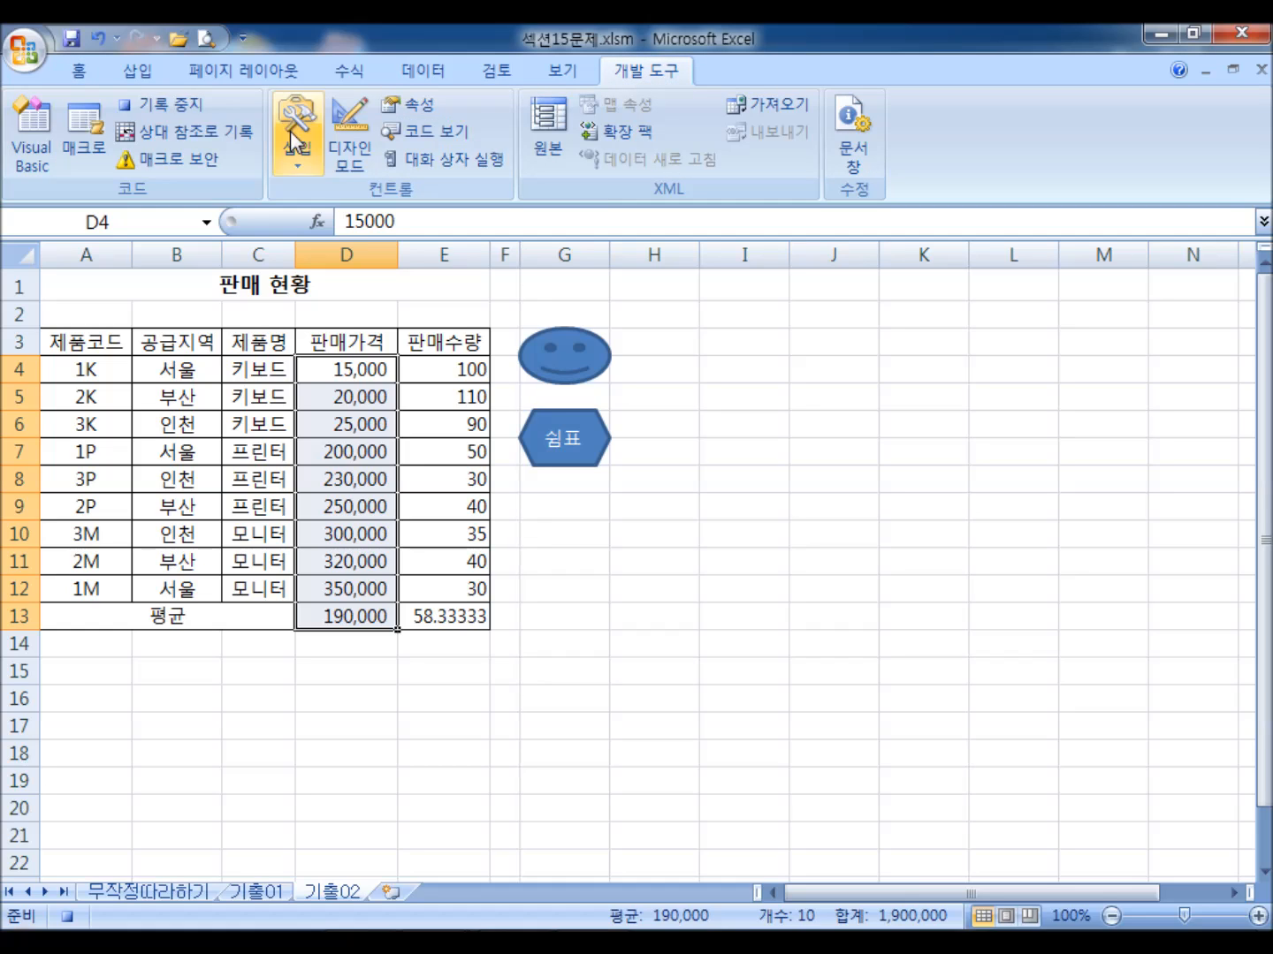
# - Stop recording the 쉼표 macro and test the 평균 macro for D13:E13 from the smiley face
pyautogui.click(185, 110)
pyautogui.click(860, 671)
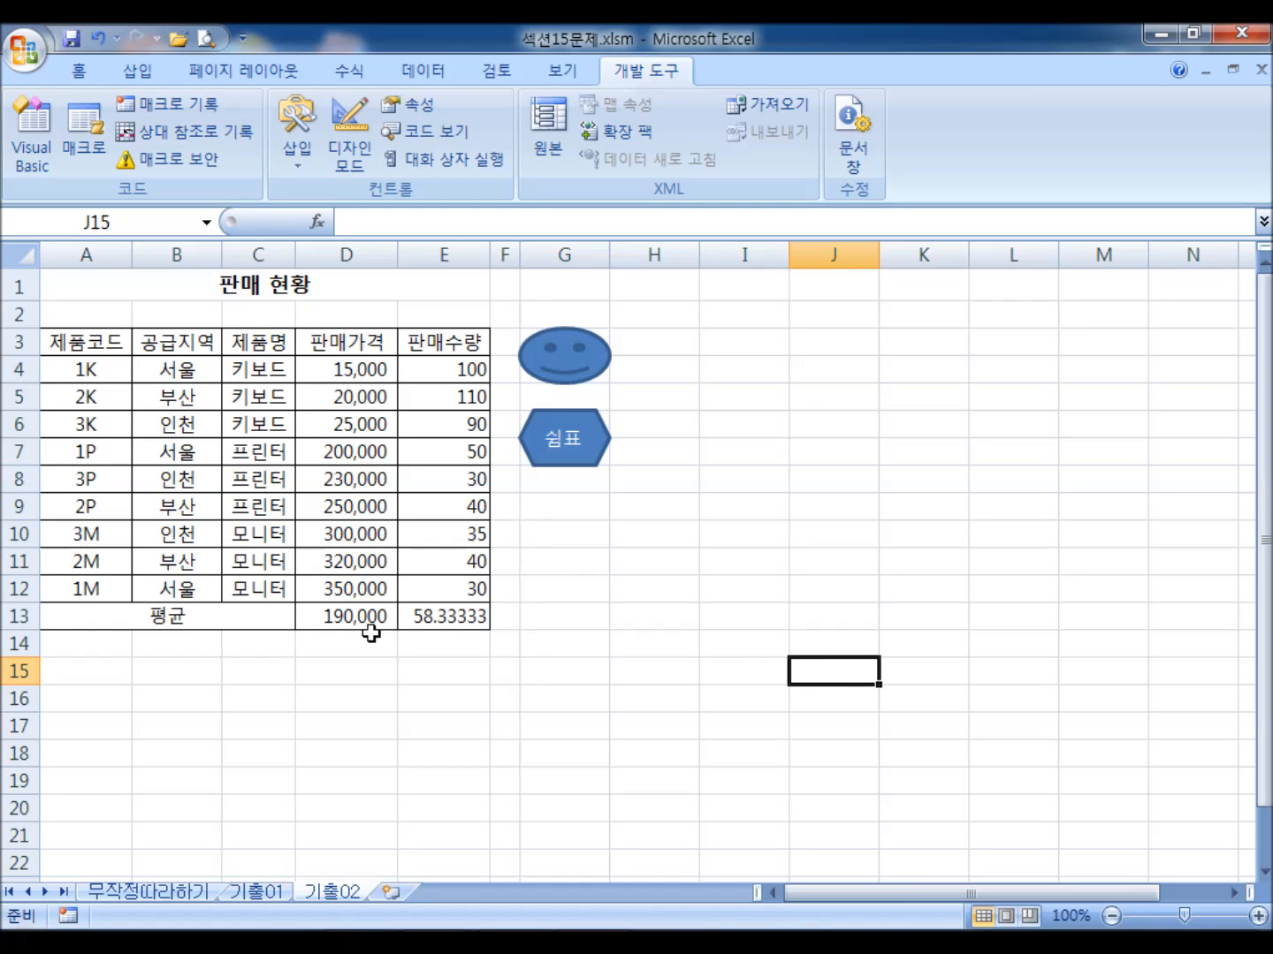
pyautogui.moveTo(344, 617); pyautogui.dragTo(414, 617)
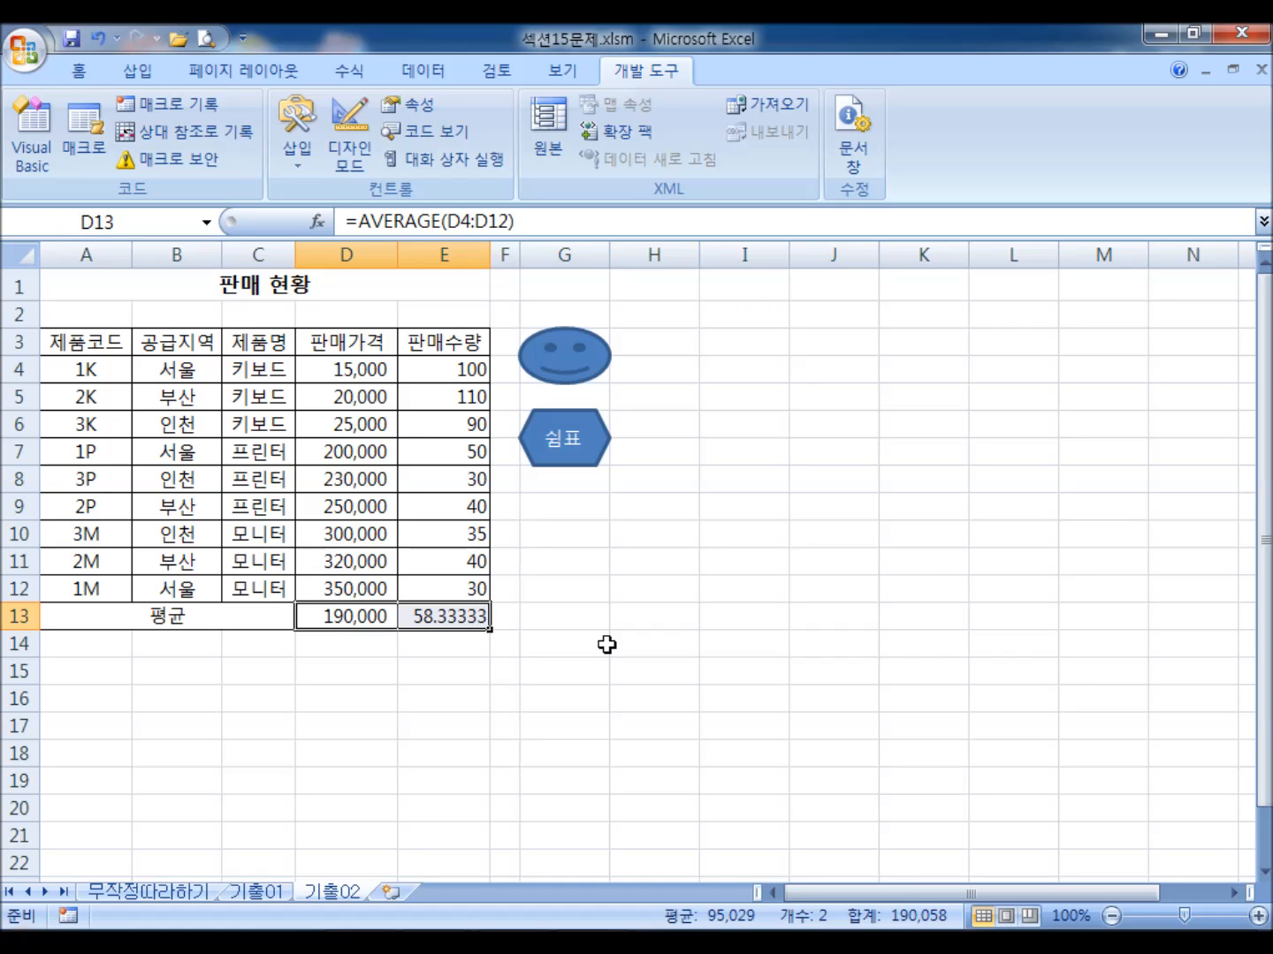
pyautogui.click(799, 432)
pyautogui.click(576, 379)
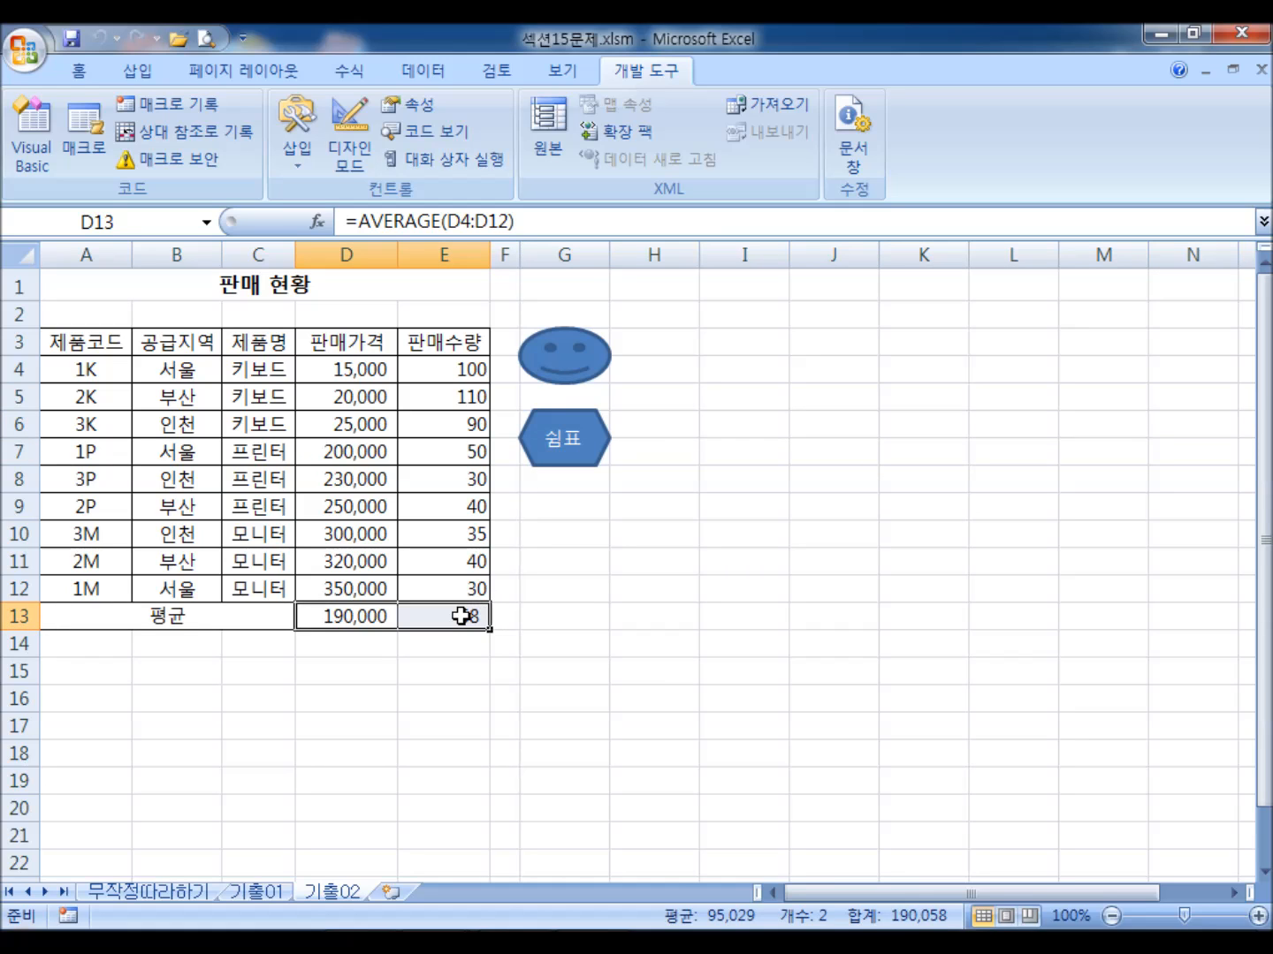
# - Fill the average formula from D13 across to E13 and check the formulas in both cells
pyautogui.click(464, 614)
pyautogui.scroll(-2, 466, 601)
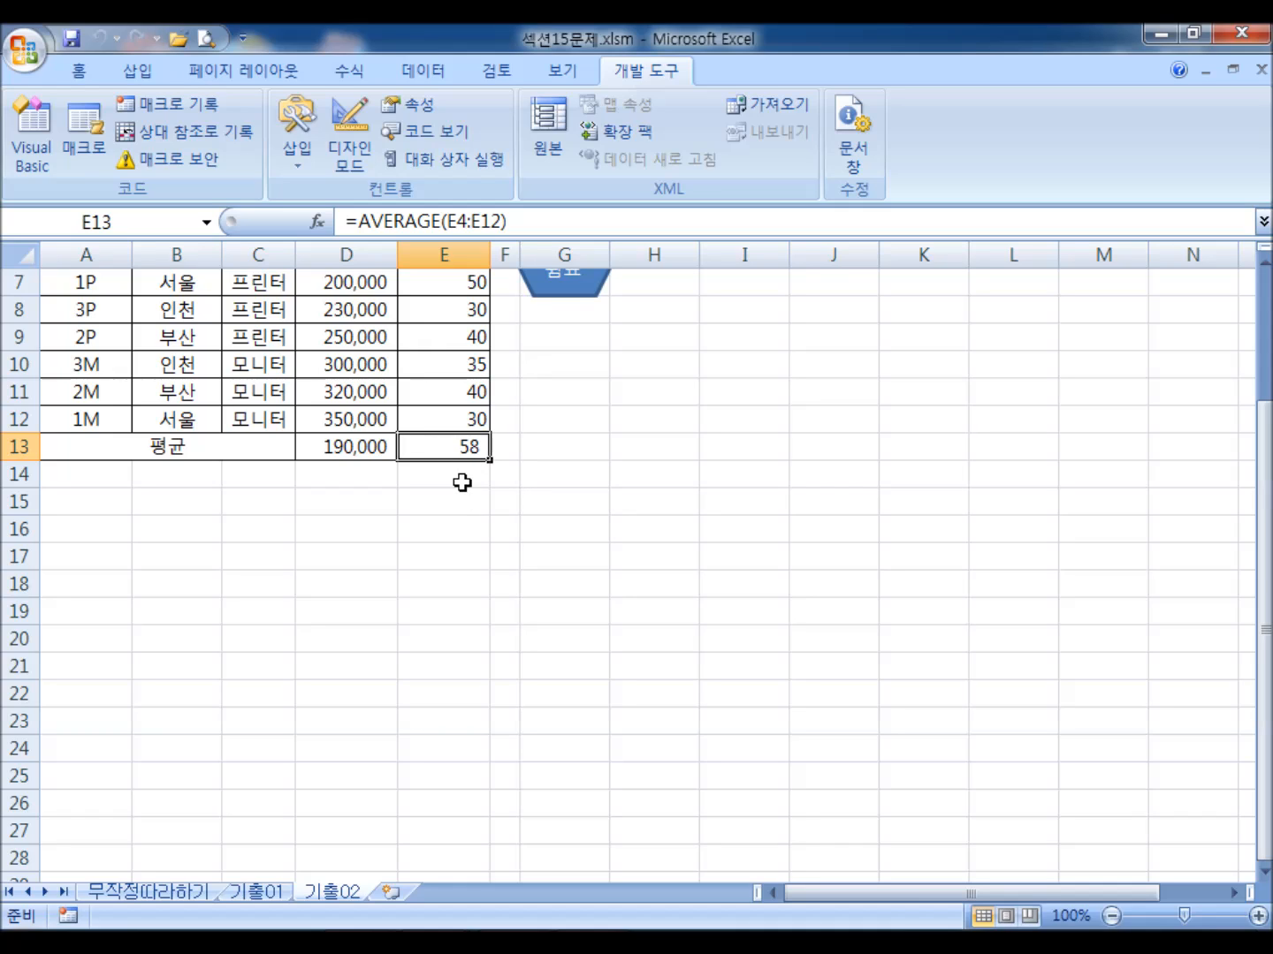
pyautogui.click(332, 445)
pyautogui.moveTo(395, 459); pyautogui.dragTo(473, 455)
pyautogui.click(352, 445)
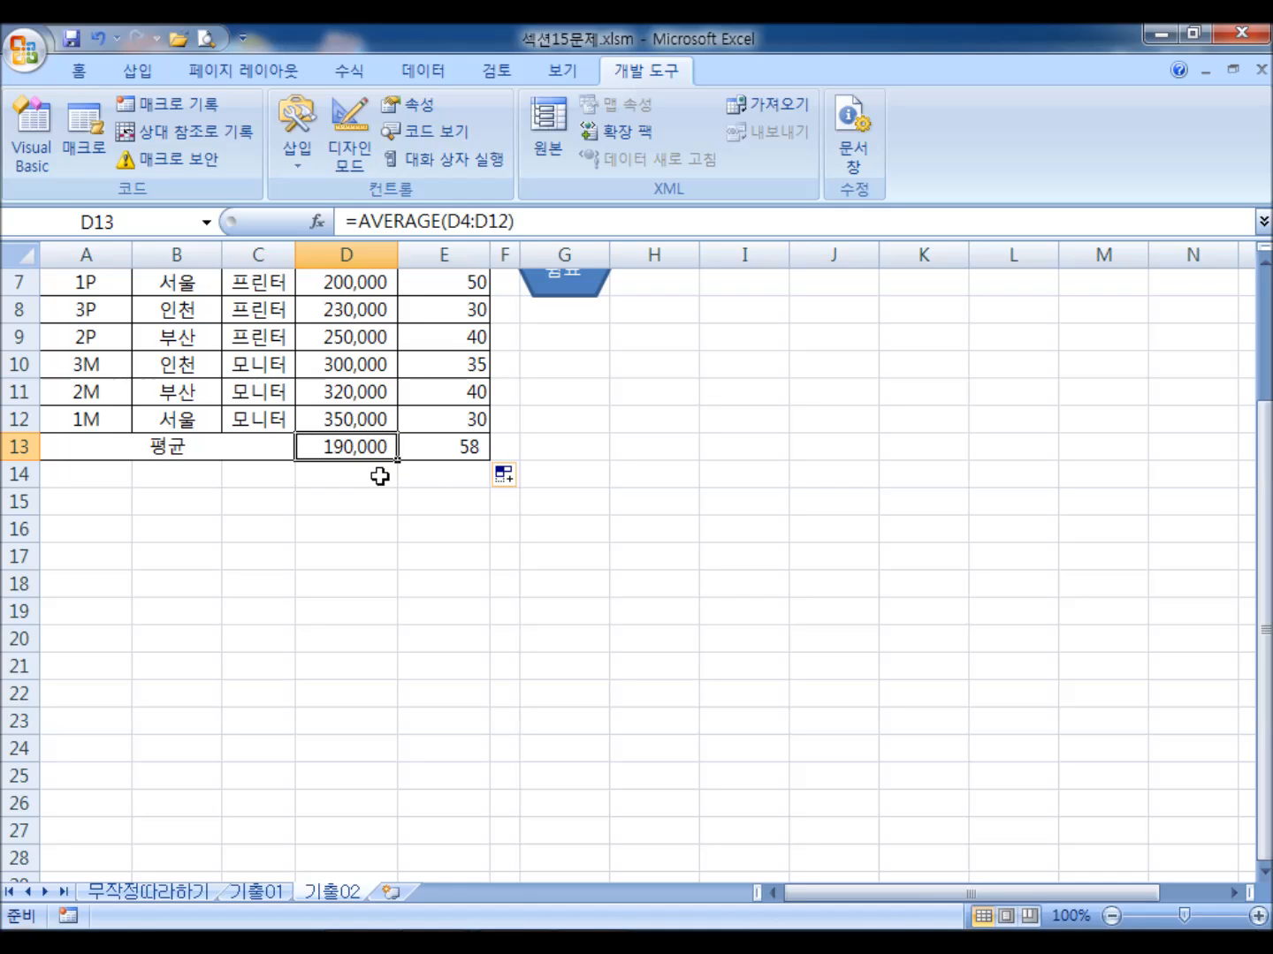
pyautogui.click(441, 448)
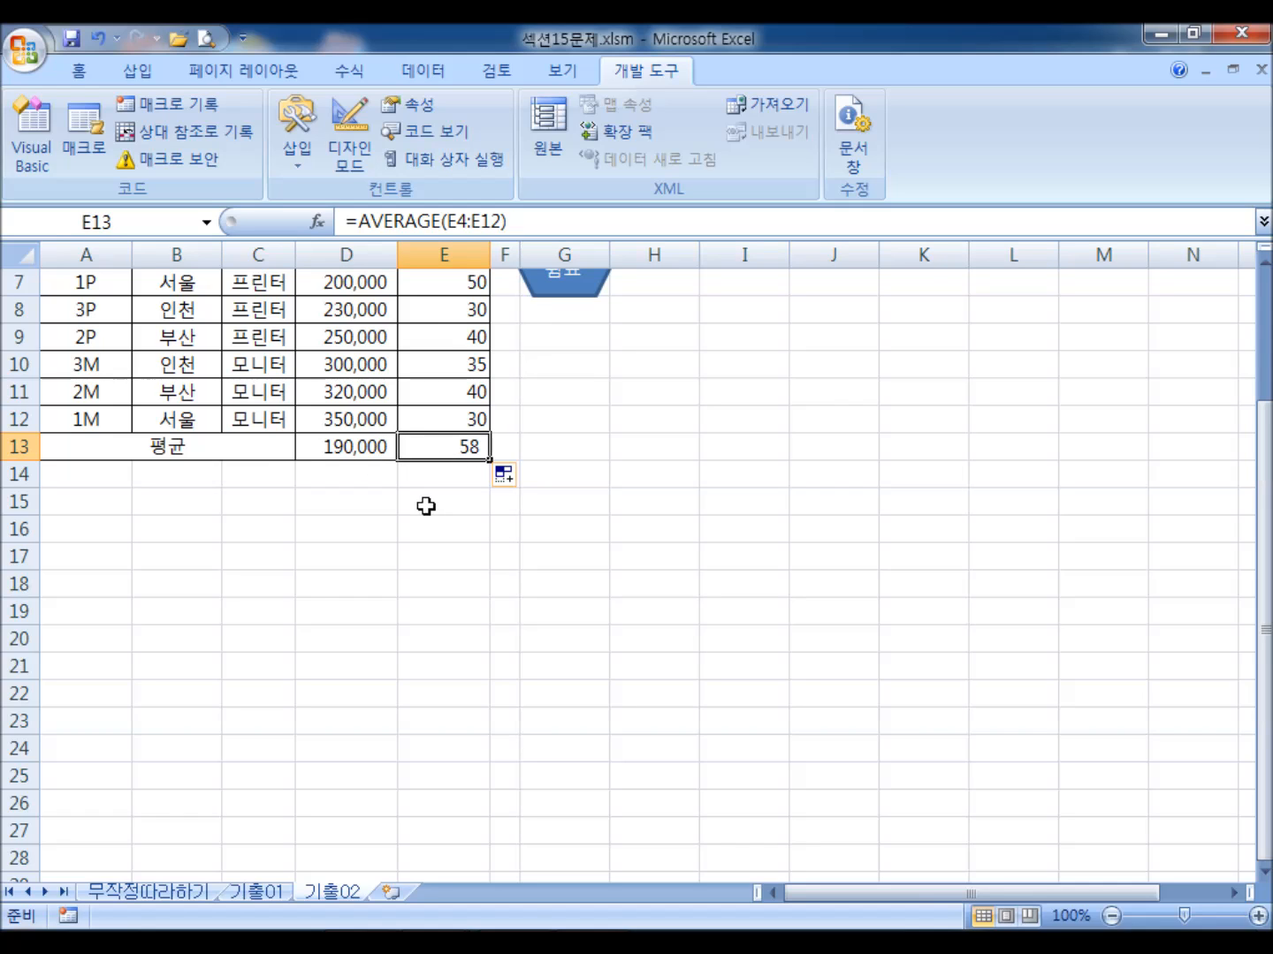
pyautogui.scroll(2, 420, 521)
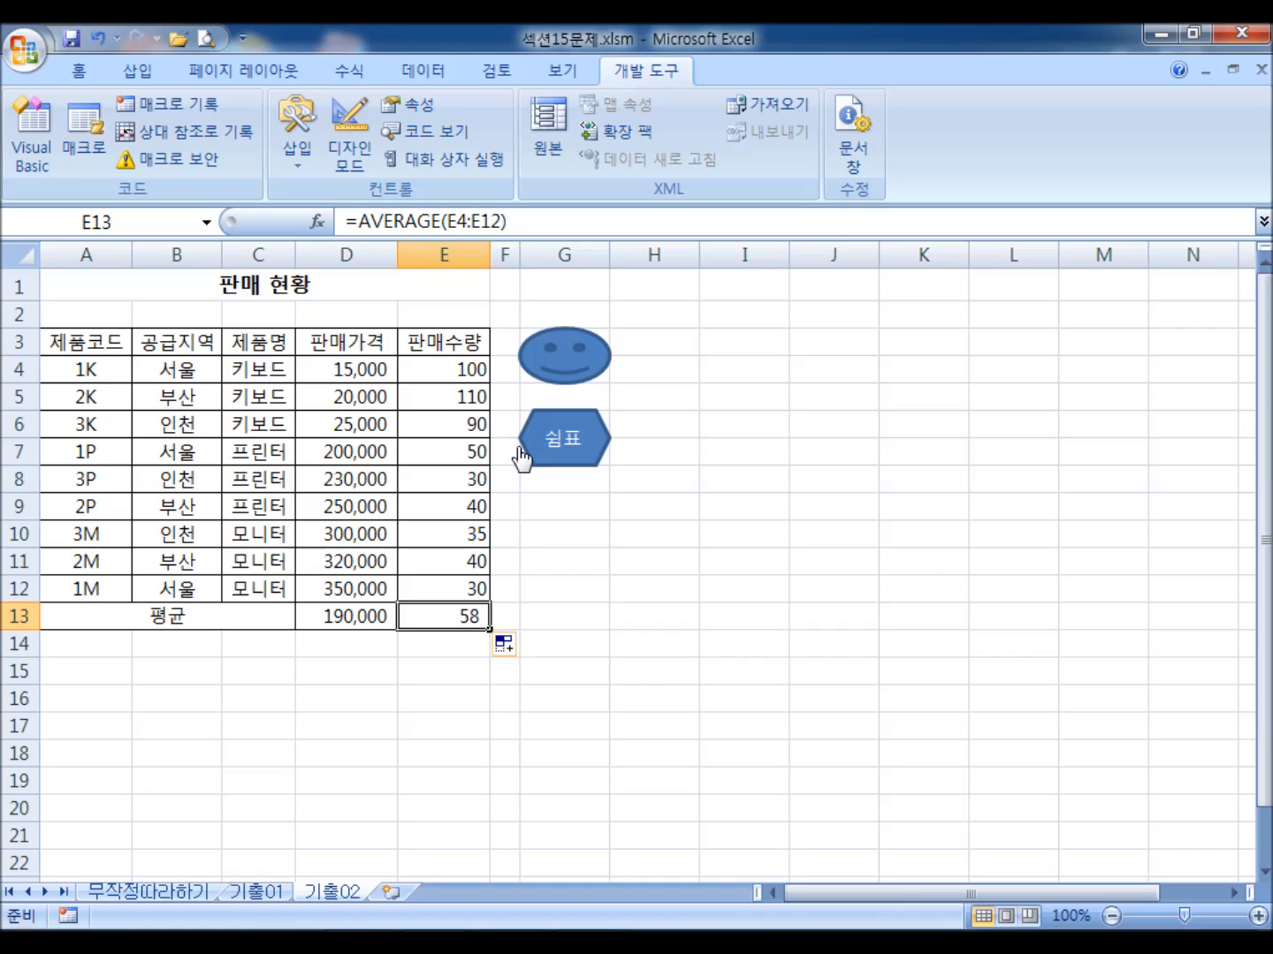
# - Rerun the 평균 macro, the 쉼표 macro and the 평균 macro once more from their shapes, and select E13
pyautogui.click(572, 363)
pyautogui.click(555, 434)
pyautogui.click(572, 354)
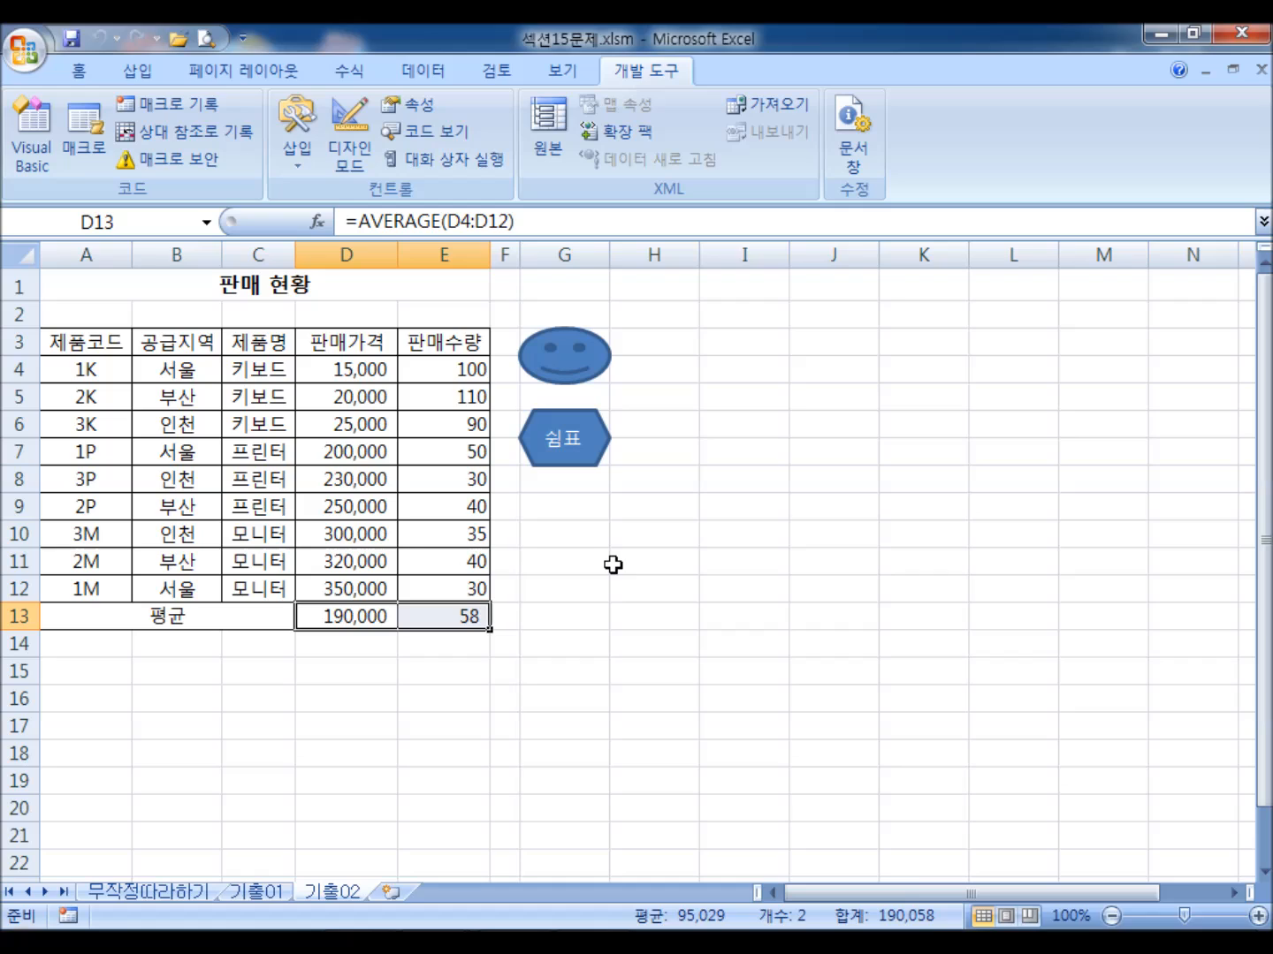
pyautogui.click(469, 615)
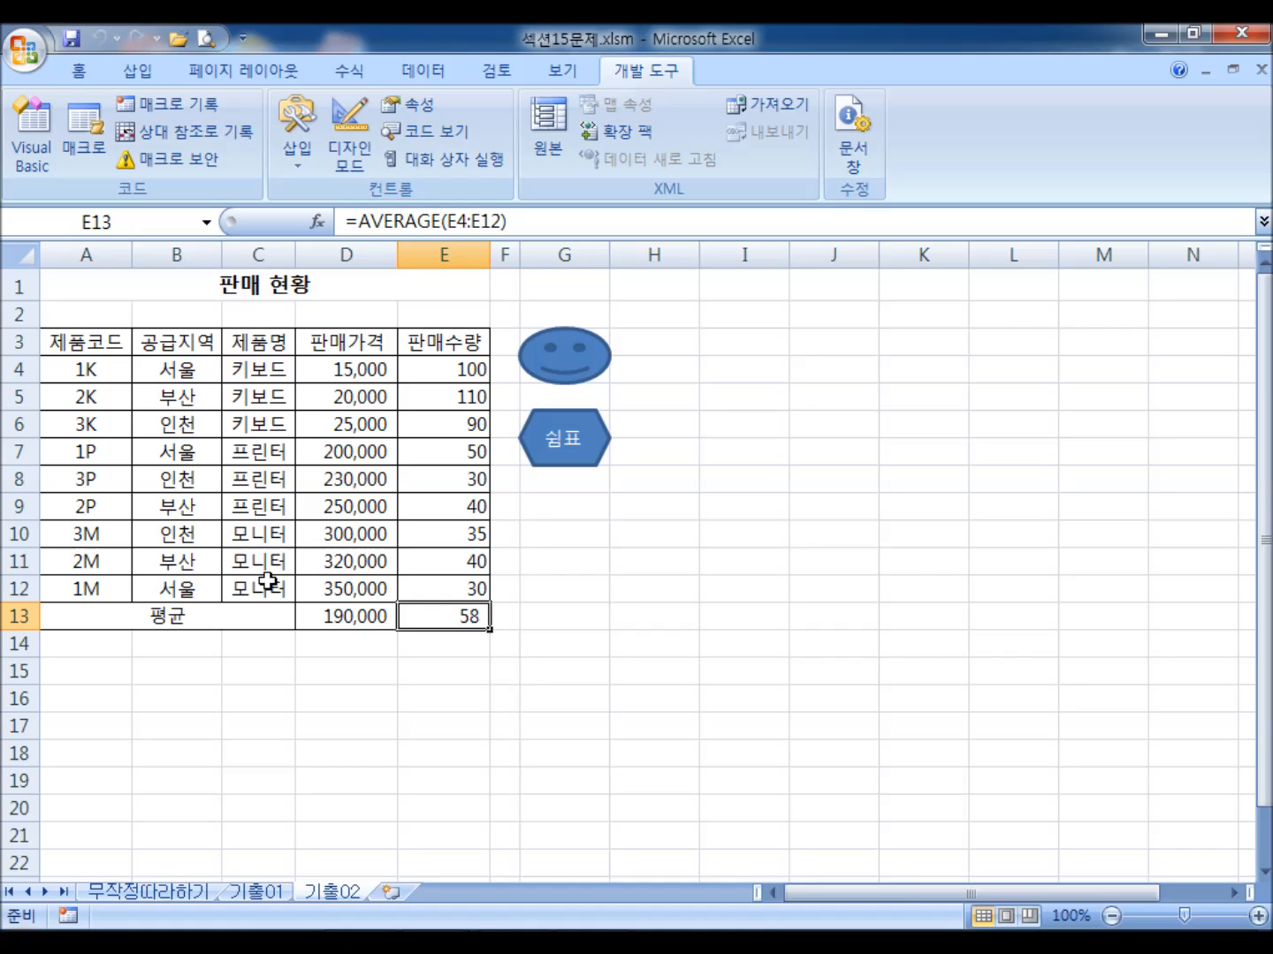
# - Clear the averages in D13:E13 and reset the number format of D4:E13 to 일반
pyautogui.moveTo(340, 371); pyautogui.dragTo(440, 617)
pyautogui.moveTo(340, 616); pyautogui.dragTo(435, 617)
pyautogui.press('Delete')
pyautogui.moveTo(339, 370); pyautogui.dragTo(439, 619)
pyautogui.hotkey('ctrl', '1')
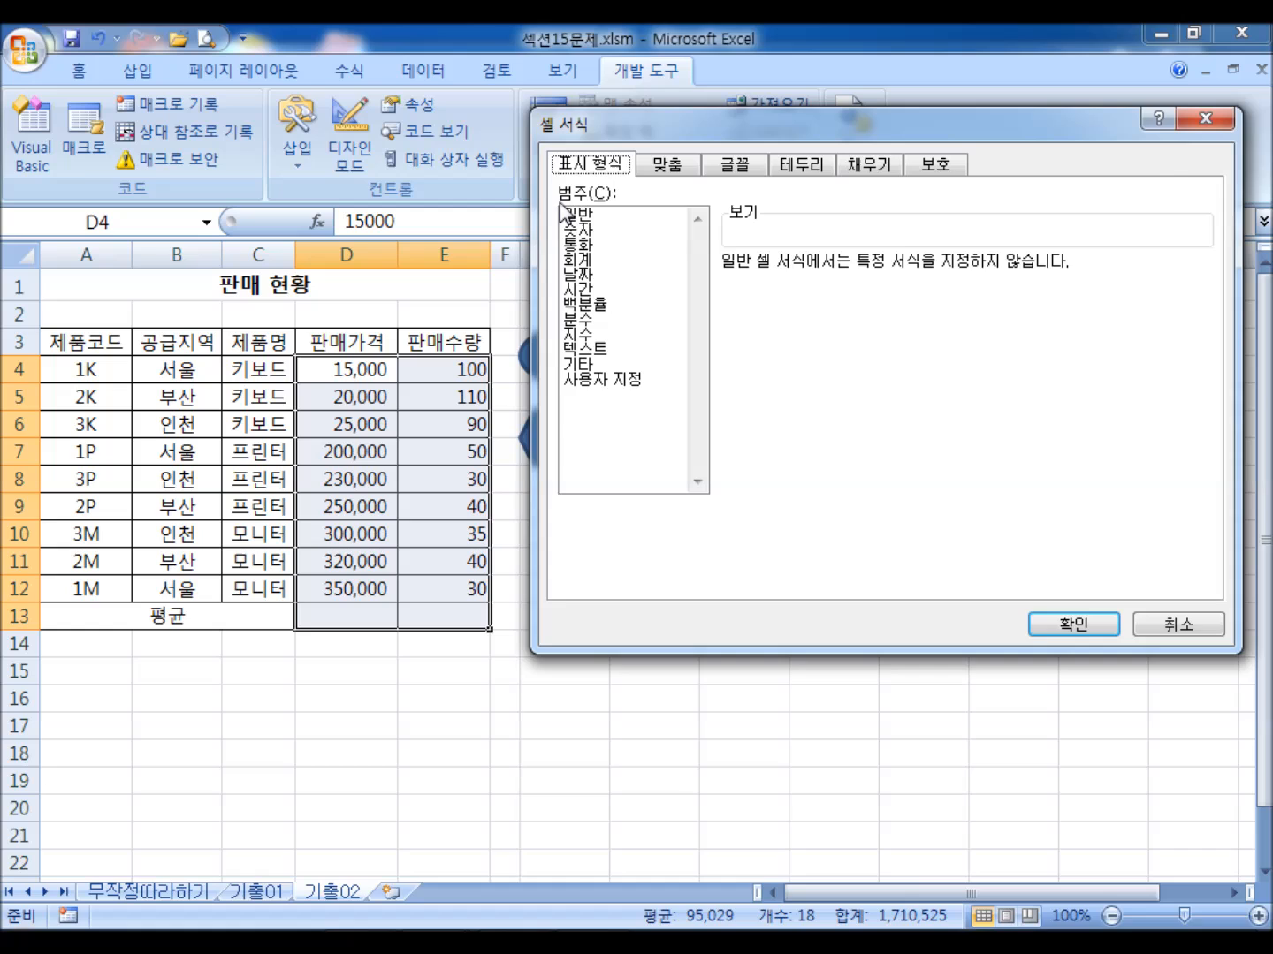
pyautogui.click(1070, 625)
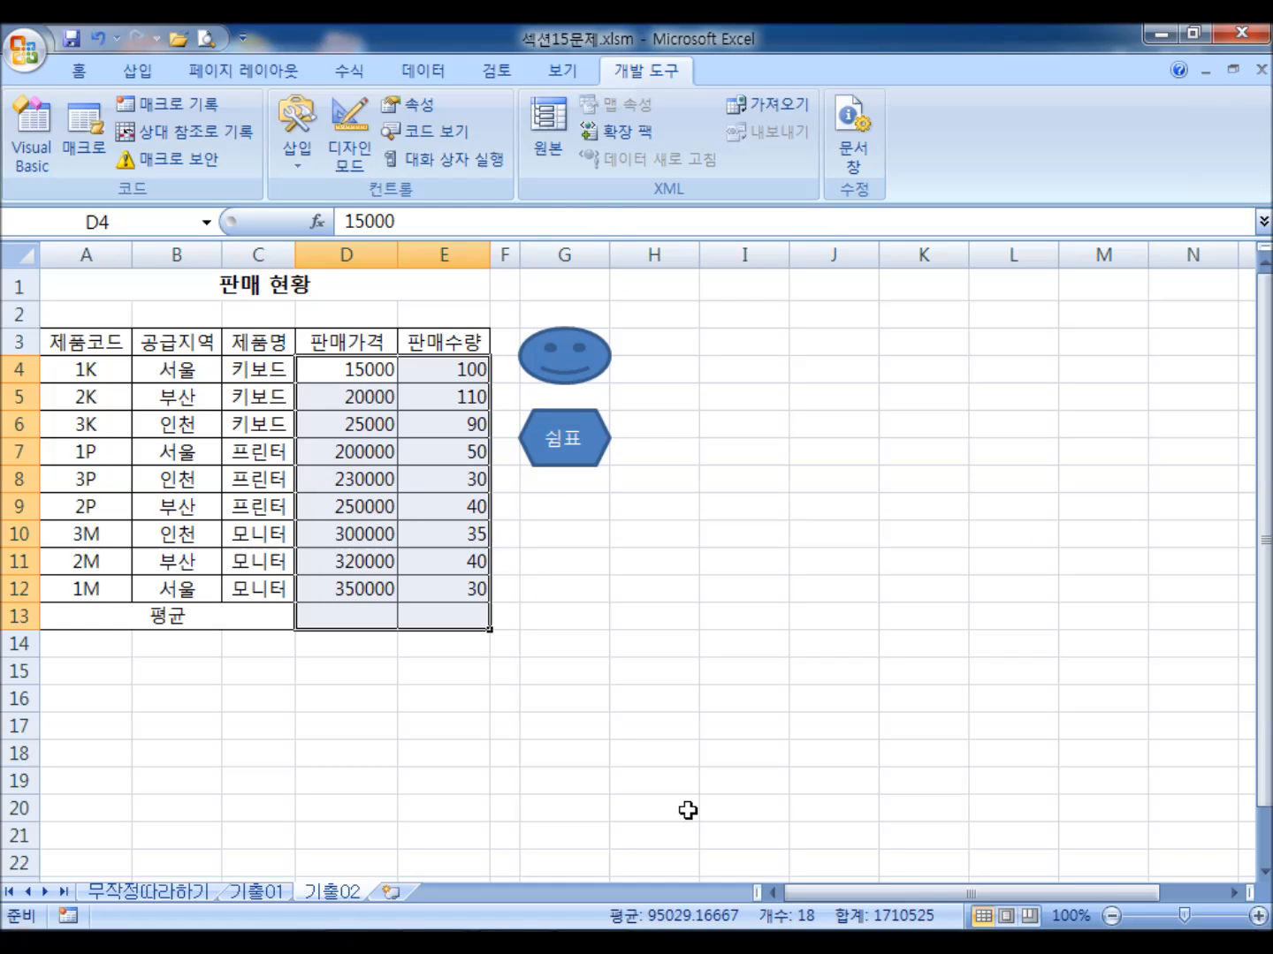
# - Test the macros on the cleared table by running 평균, 쉼표 and 평균 again from their shapes
pyautogui.click(681, 758)
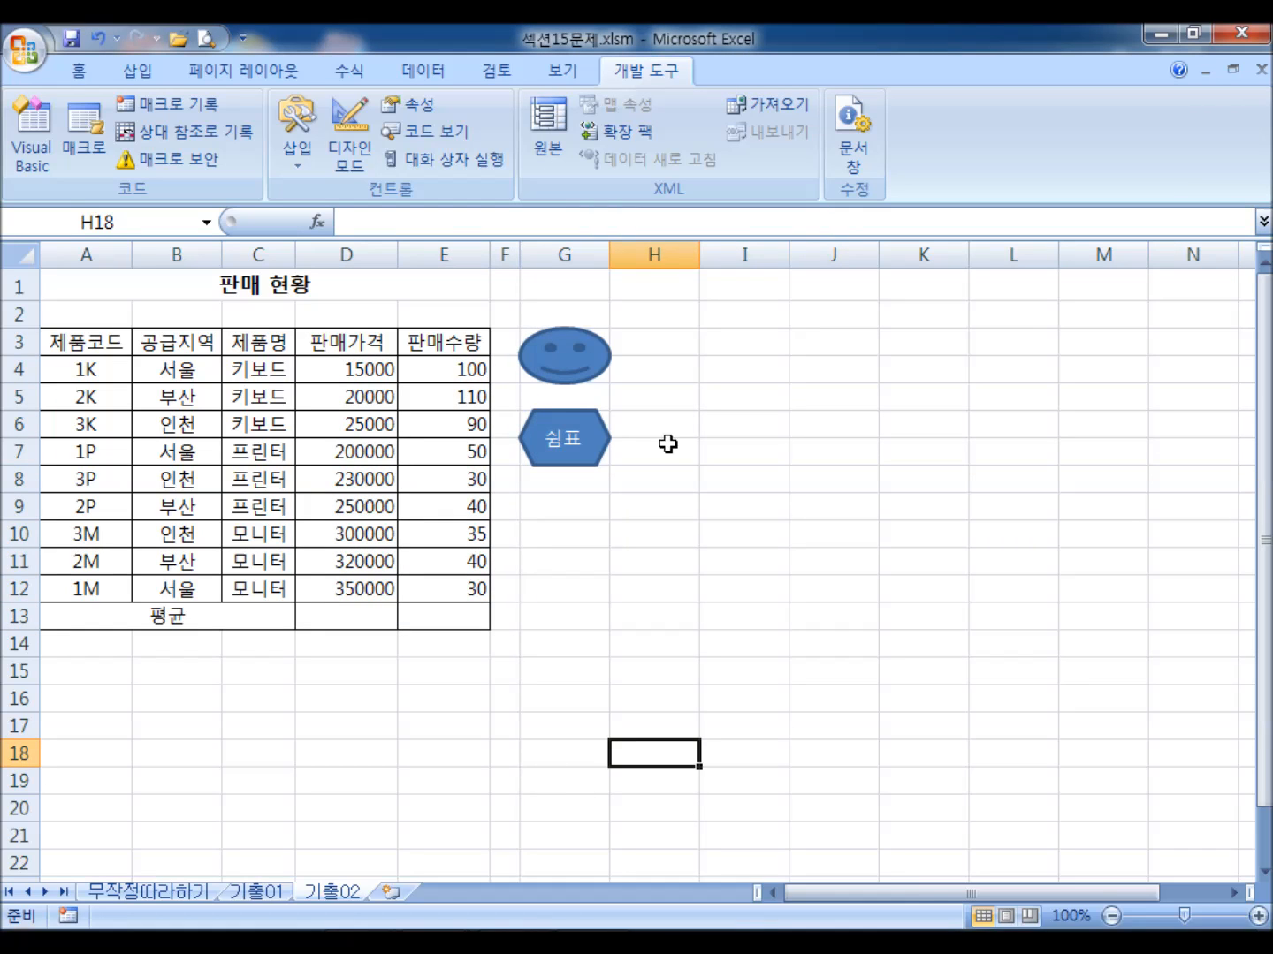
pyautogui.click(590, 370)
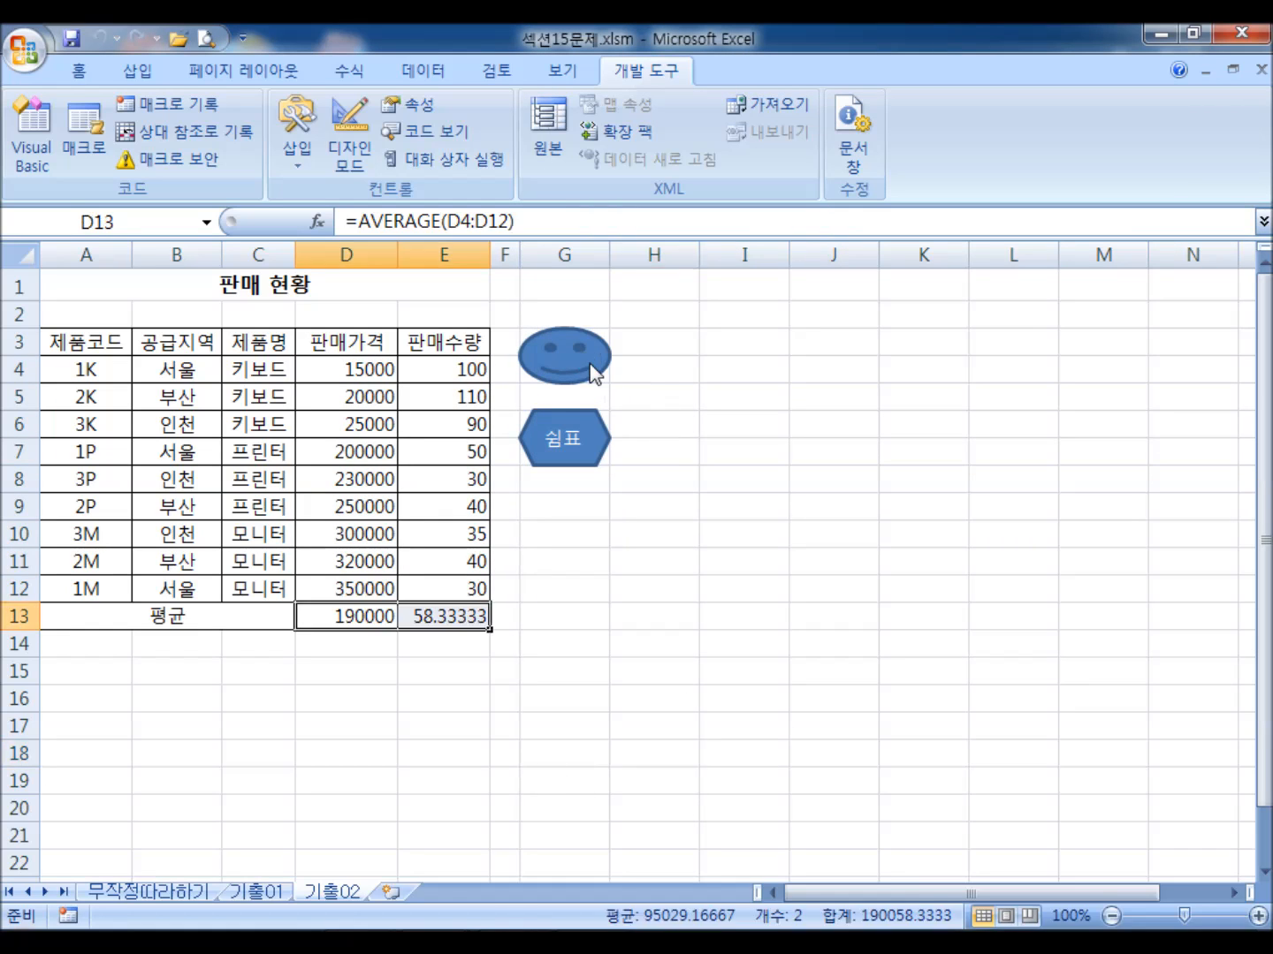
pyautogui.click(560, 447)
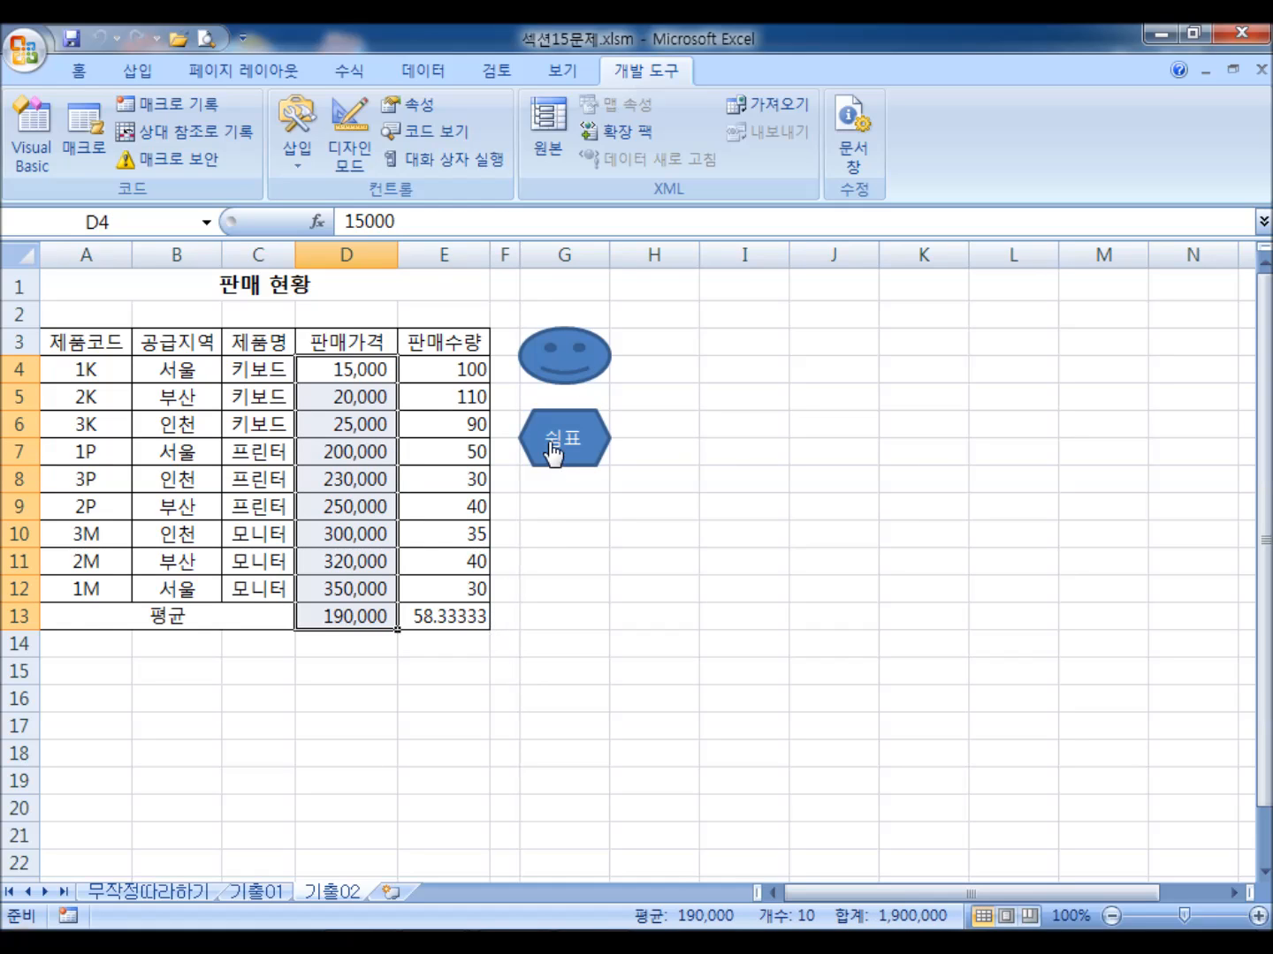
pyautogui.click(565, 376)
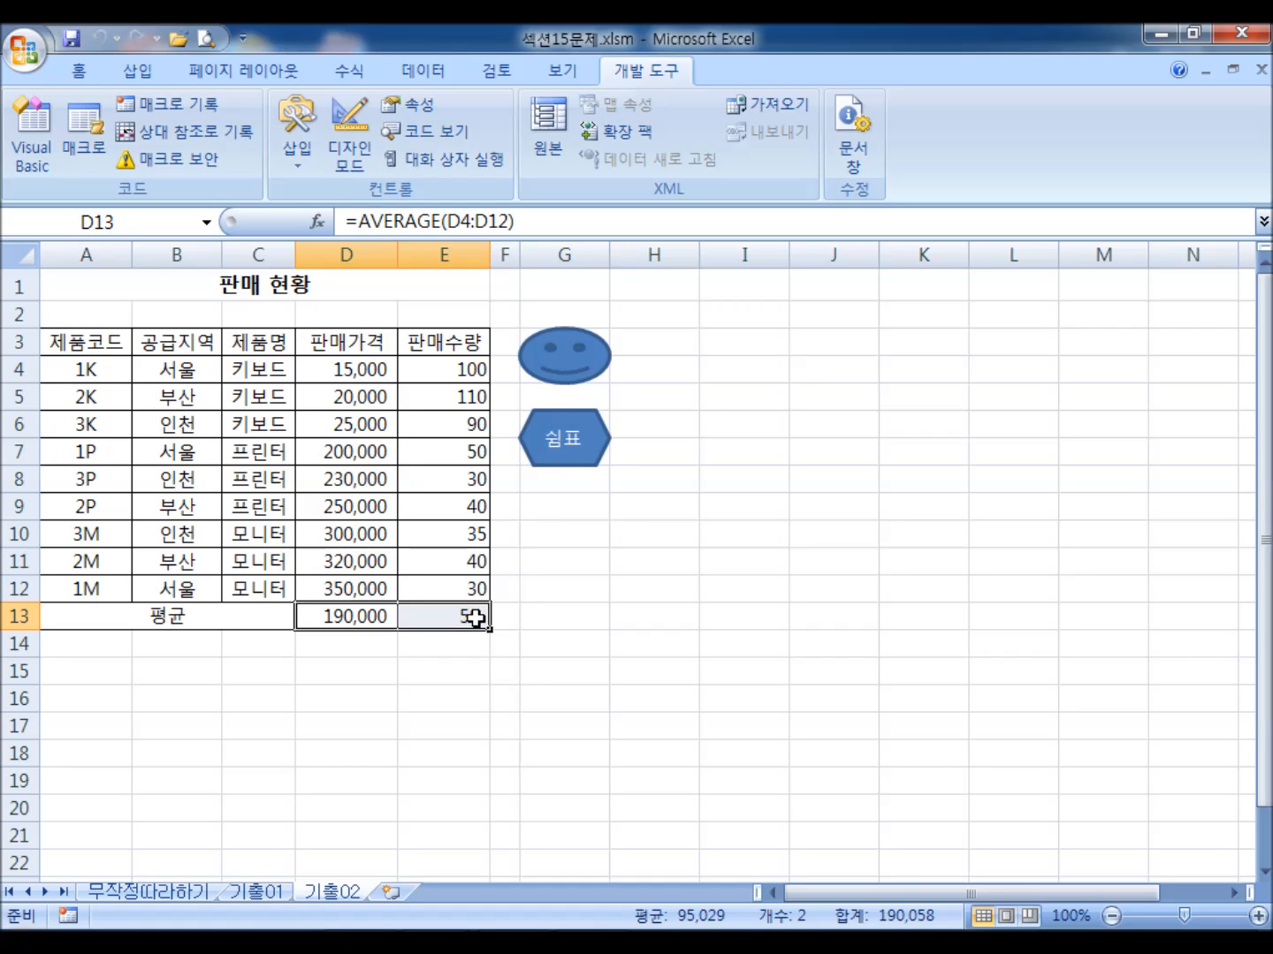
# - Return D4:E13 to the 일반 number format and delete the averages in D13:E13
pyautogui.moveTo(316, 371); pyautogui.dragTo(441, 619)
pyautogui.hotkey('ctrl', '1')
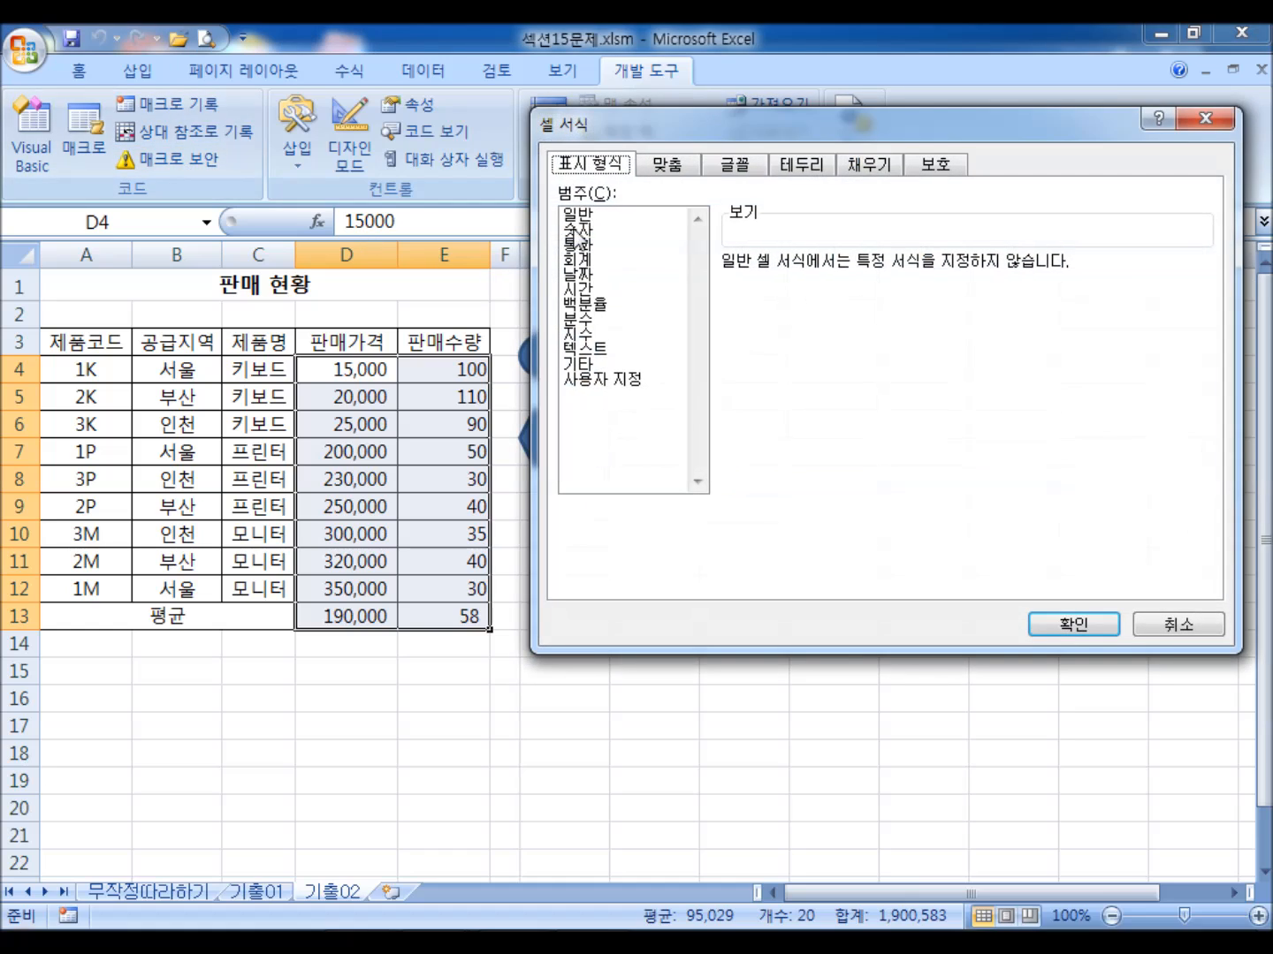
pyautogui.click(1072, 625)
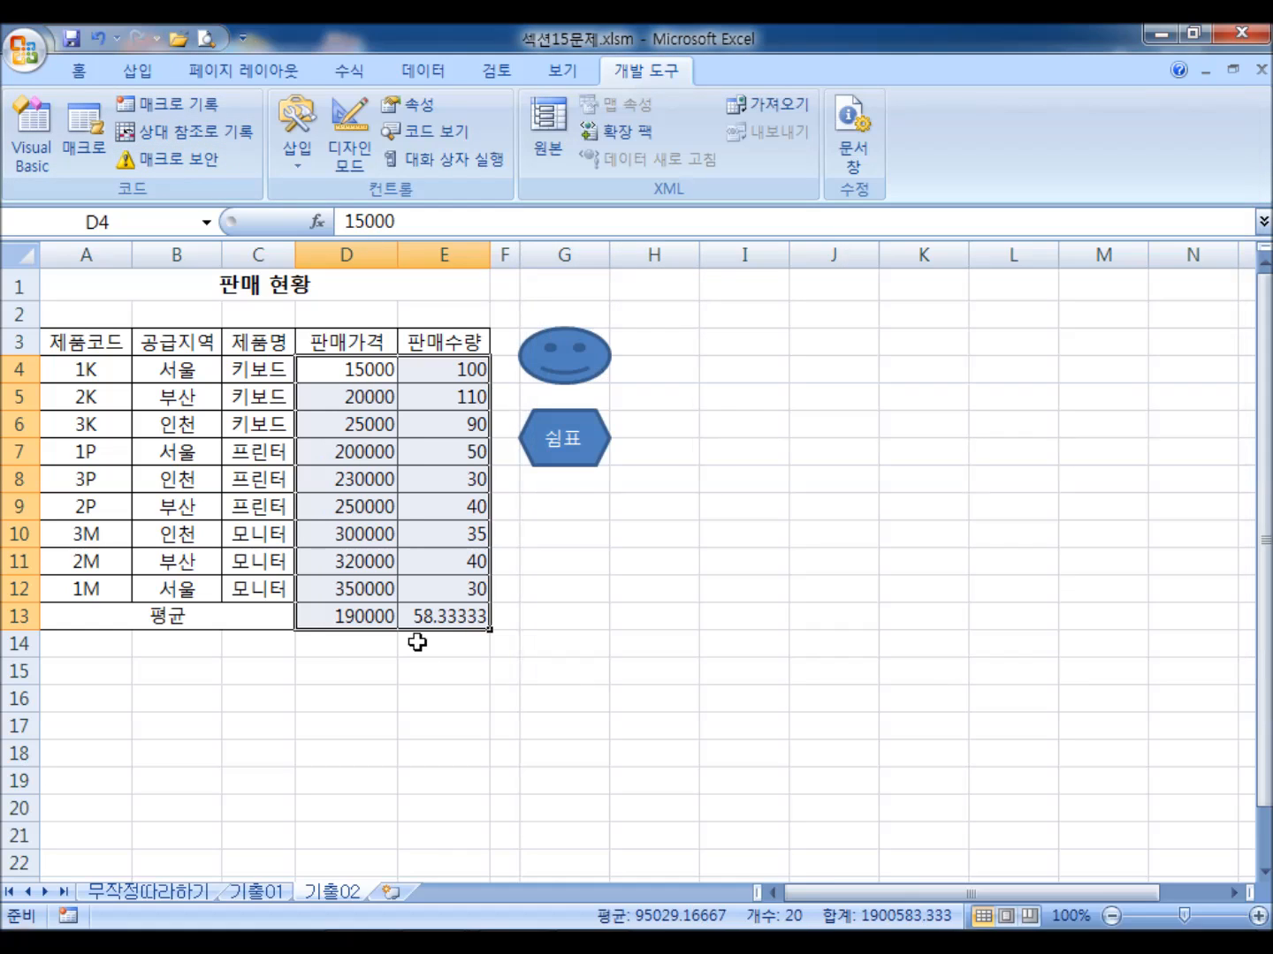
pyautogui.click(345, 633)
pyautogui.moveTo(353, 618); pyautogui.dragTo(407, 611)
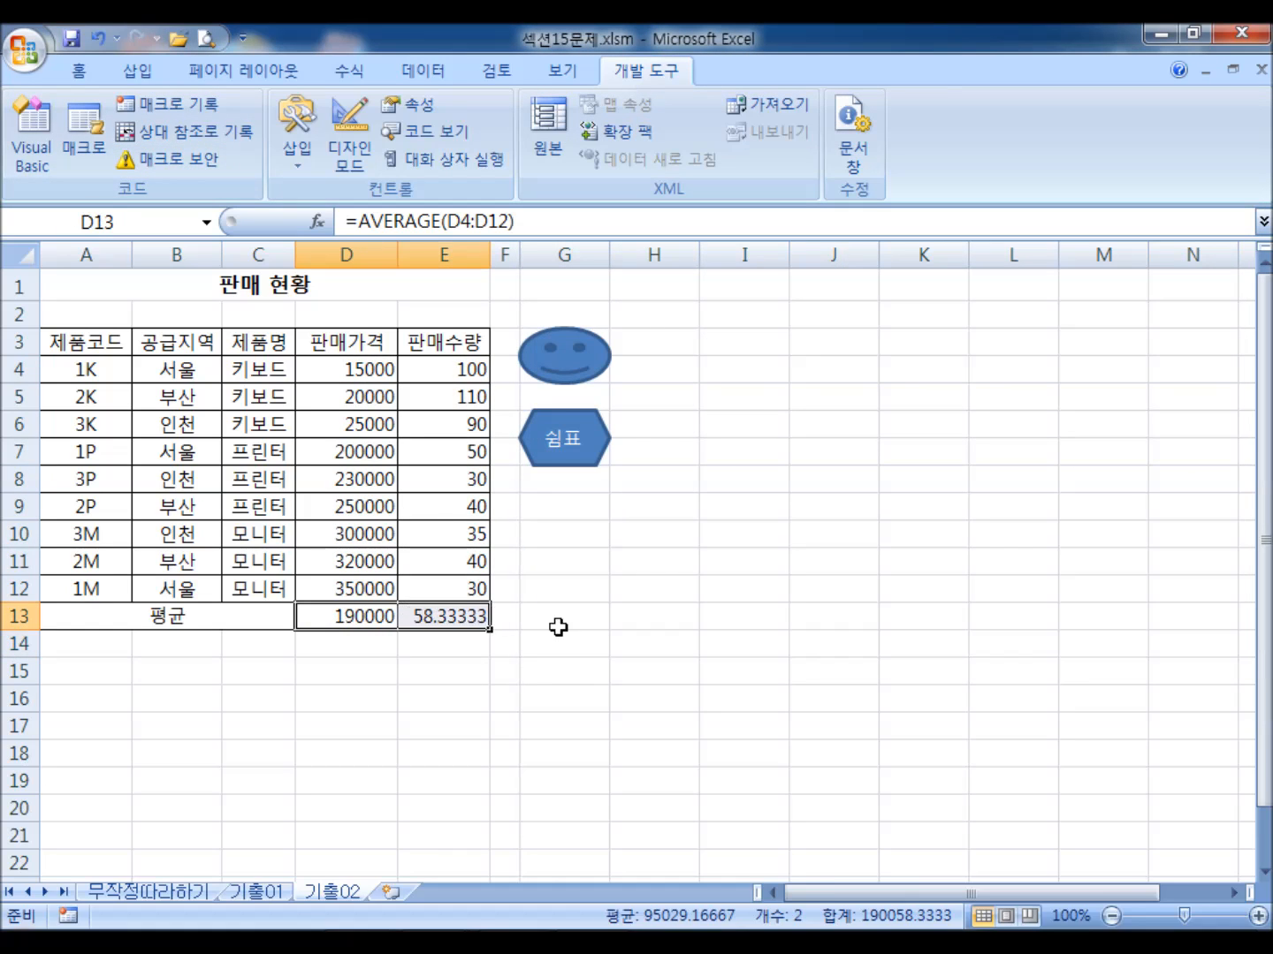
pyautogui.press('Delete')
# - Run the 평균 macro from the smiley face, followed by the 쉼표 macro from the hexagon
pyautogui.click(680, 652)
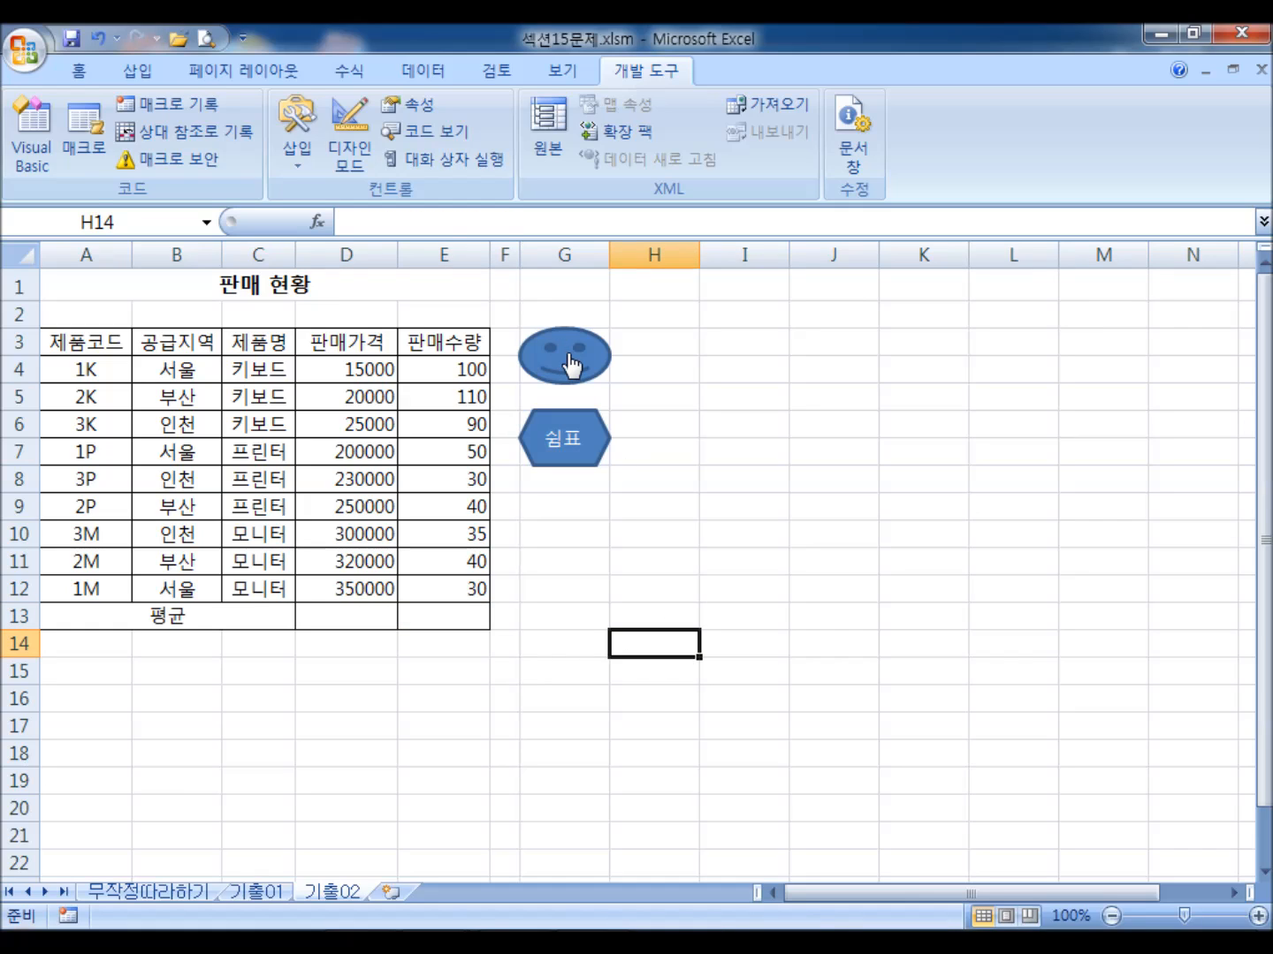
pyautogui.click(570, 361)
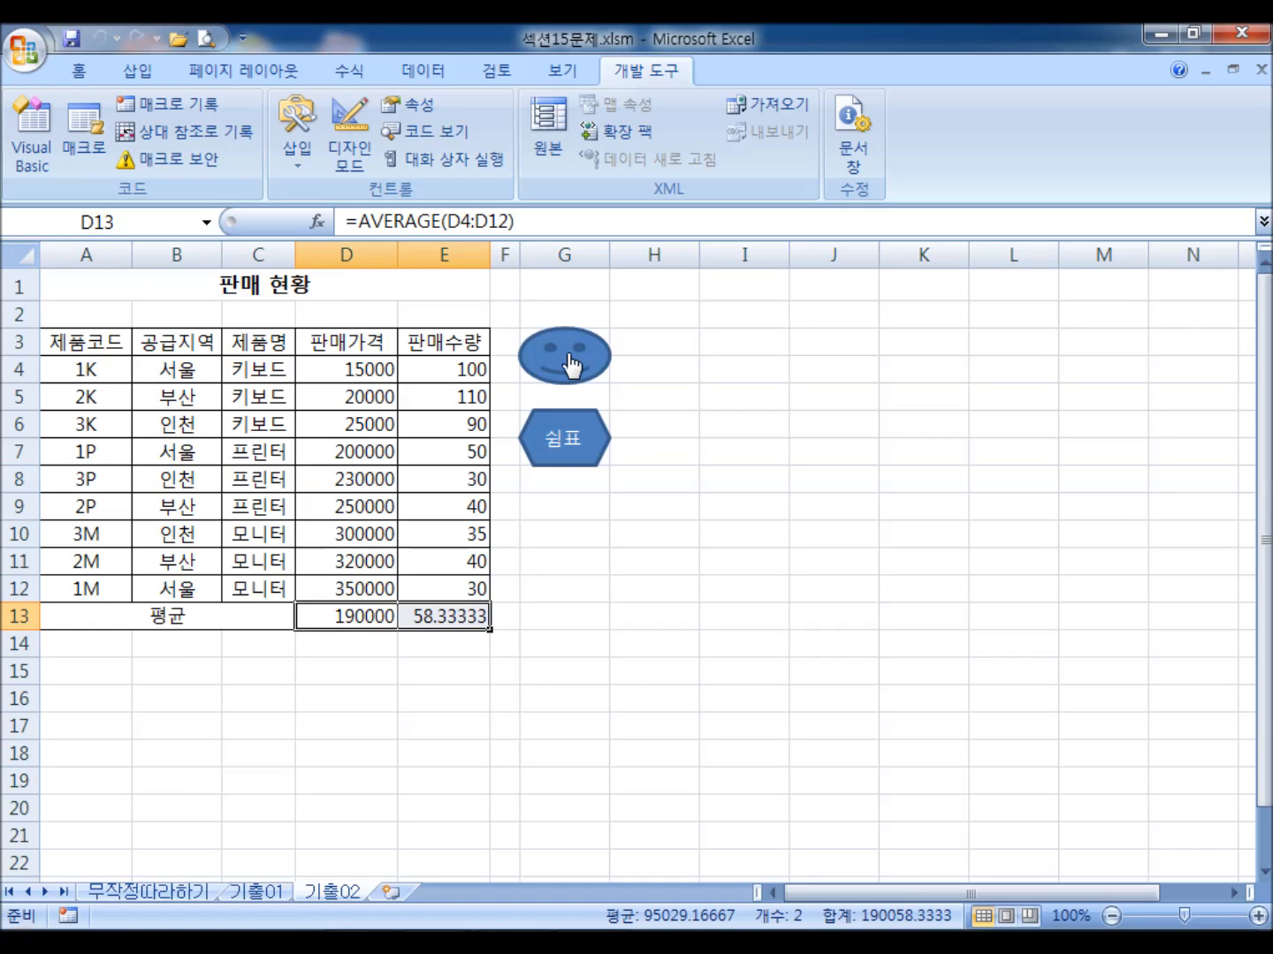
pyautogui.click(561, 446)
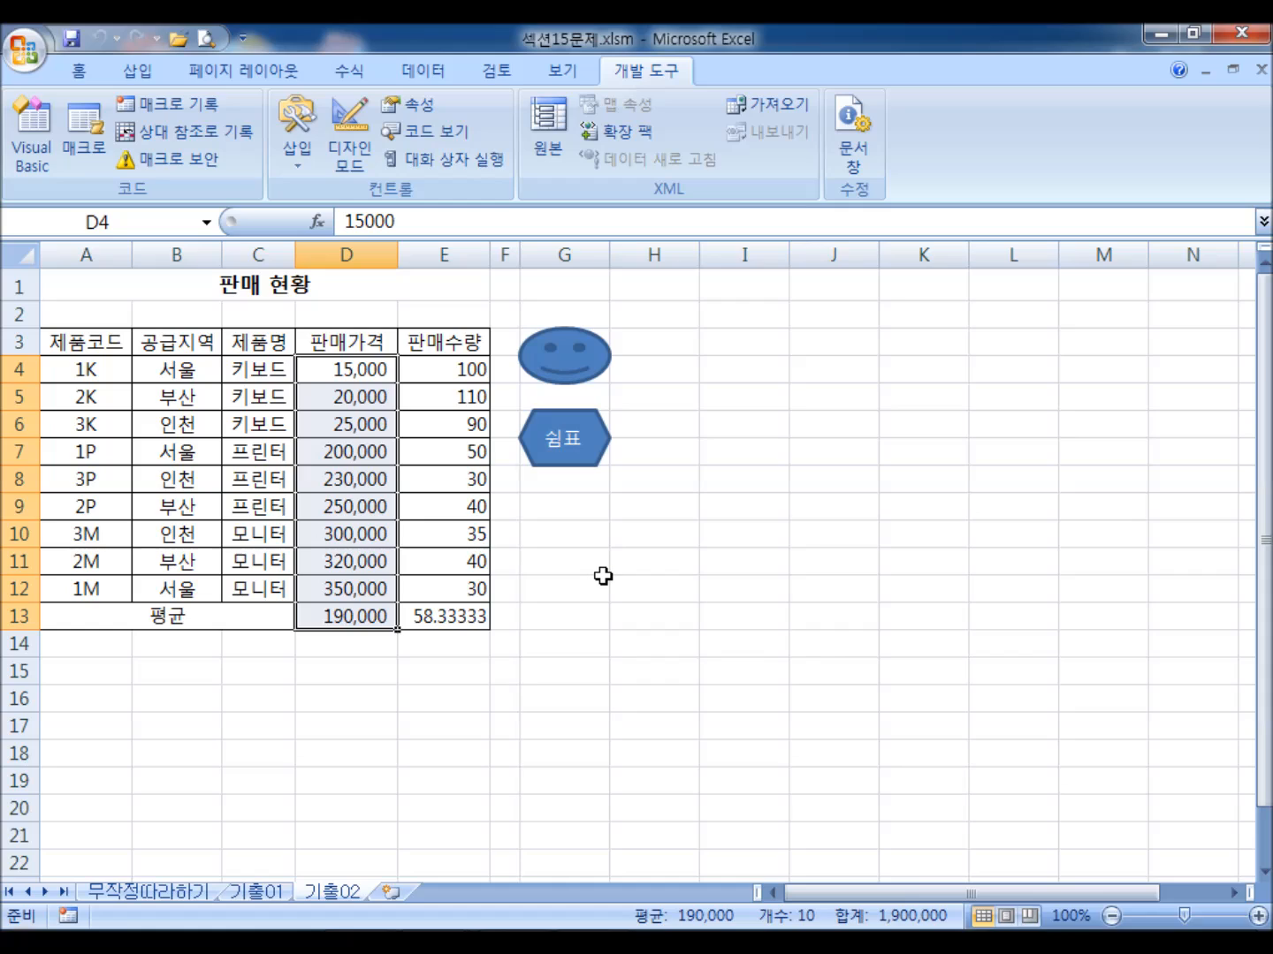